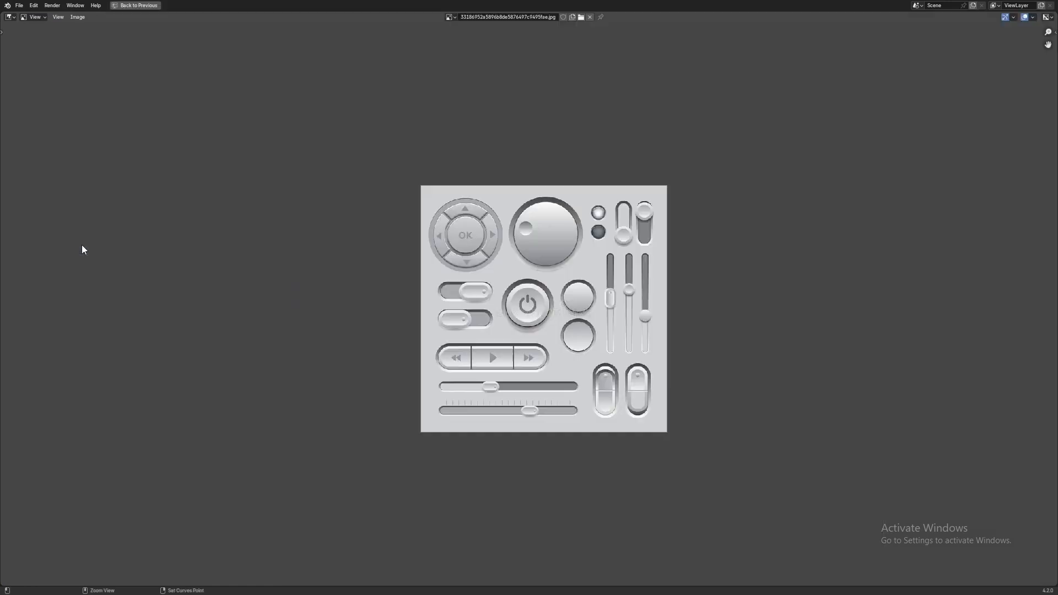
Examine the control-panel reference image, looking closely at its dials, power button, toggles and sliders
scroll(697, 348, up, 5)
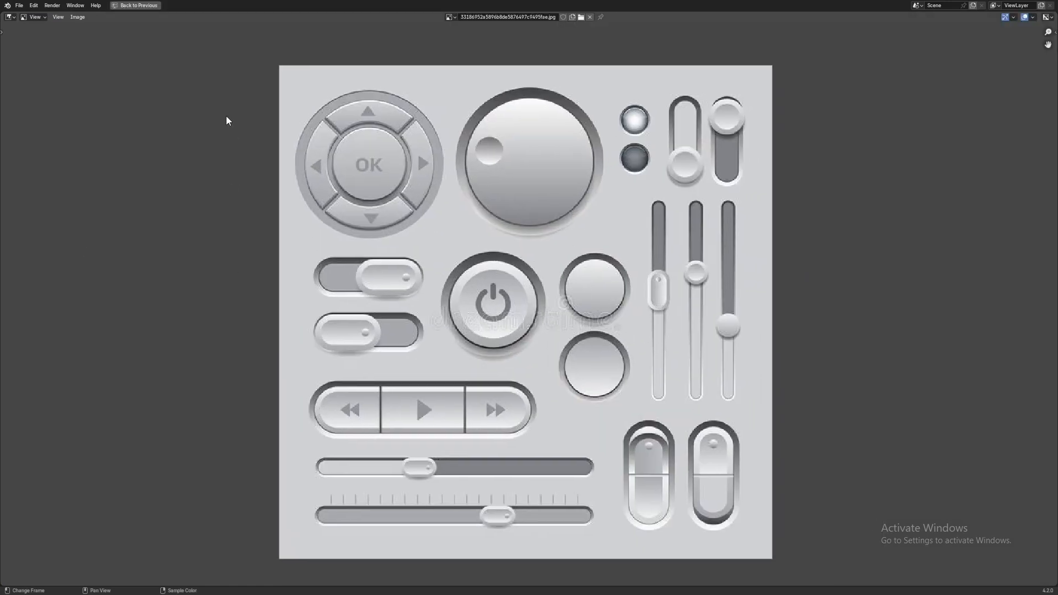
scroll(493, 250, up, 1)
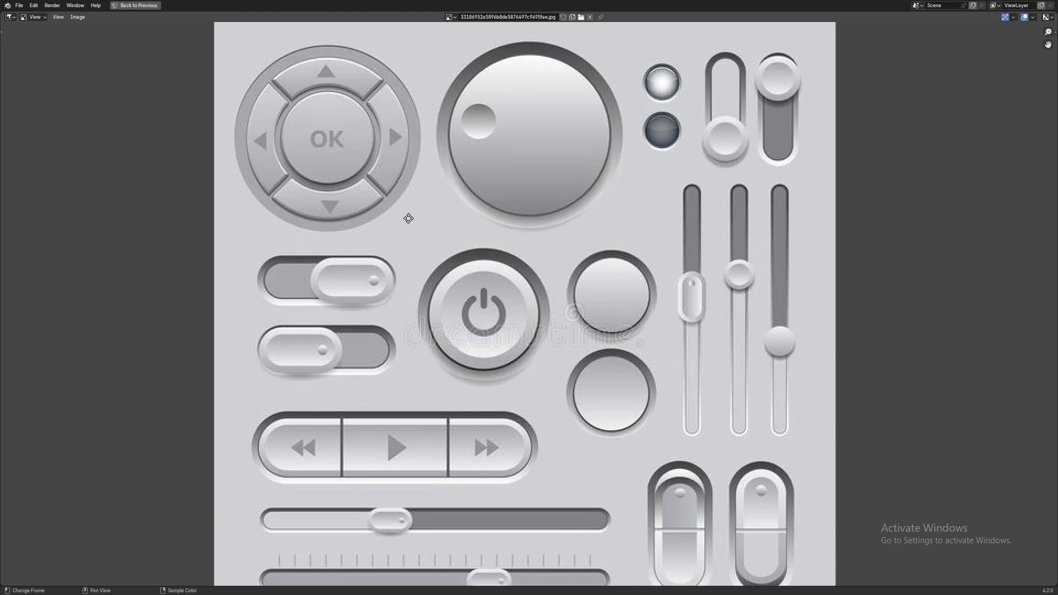
middle_drag(424, 173, 441, 261)
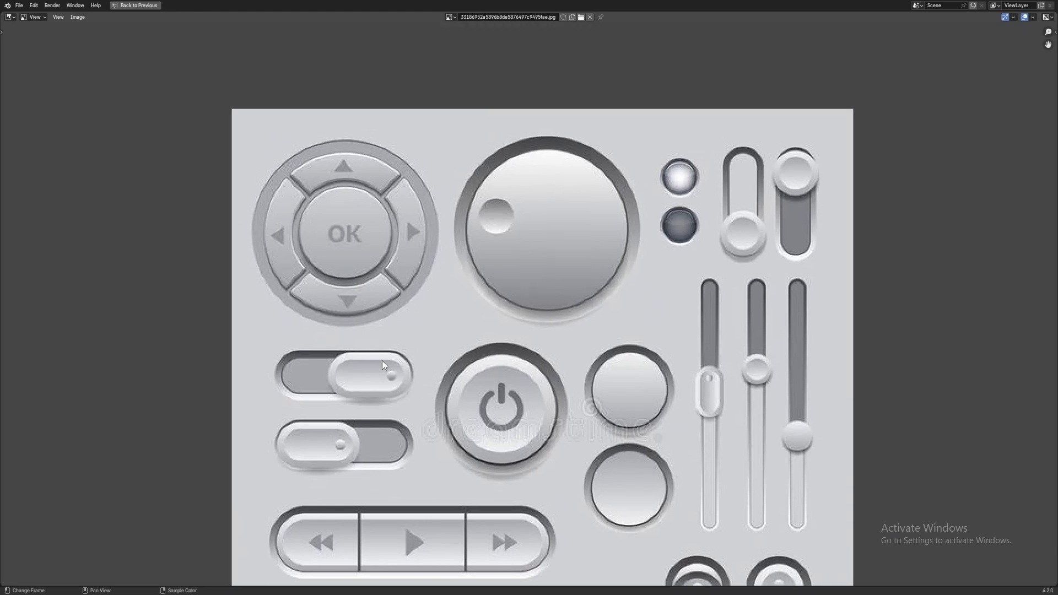
scroll(380, 364, up, 1)
middle_drag(307, 286, 324, 356)
scroll(342, 233, down, 2)
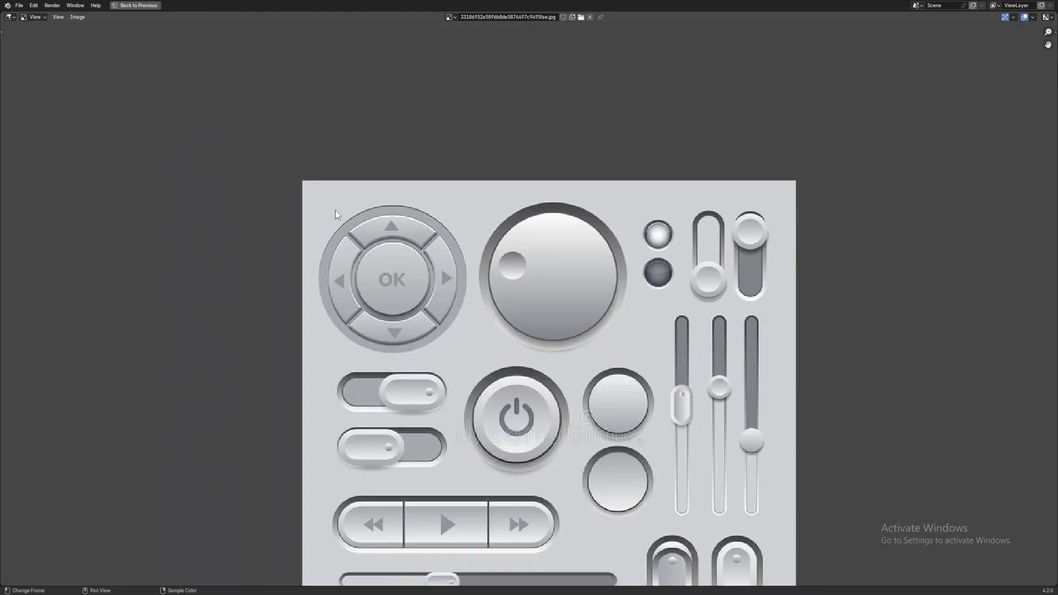
middle_drag(792, 421, 764, 371)
middle_drag(720, 398, 733, 380)
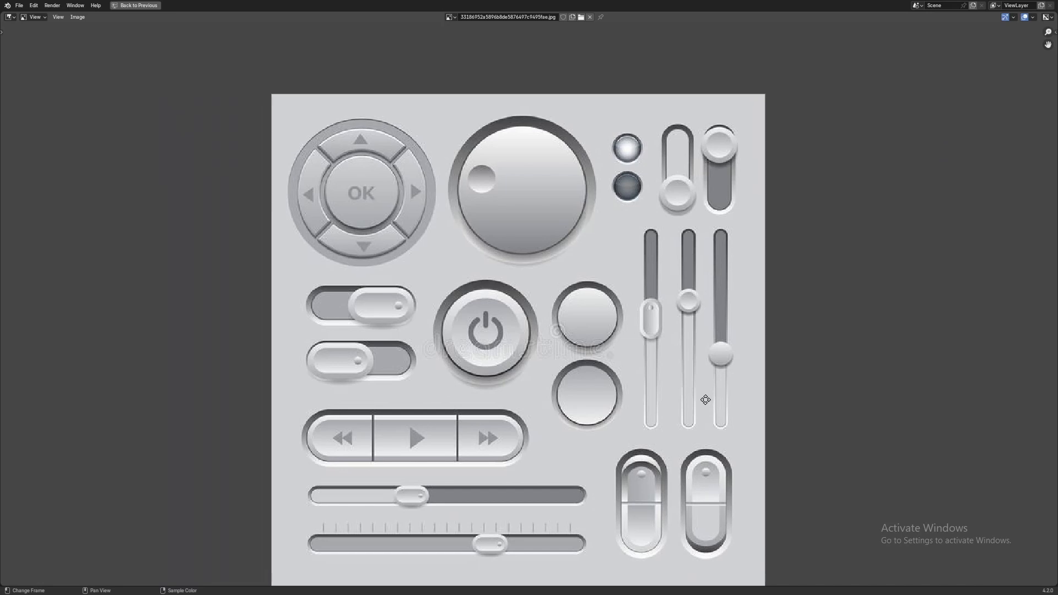
middle_drag(462, 346, 475, 296)
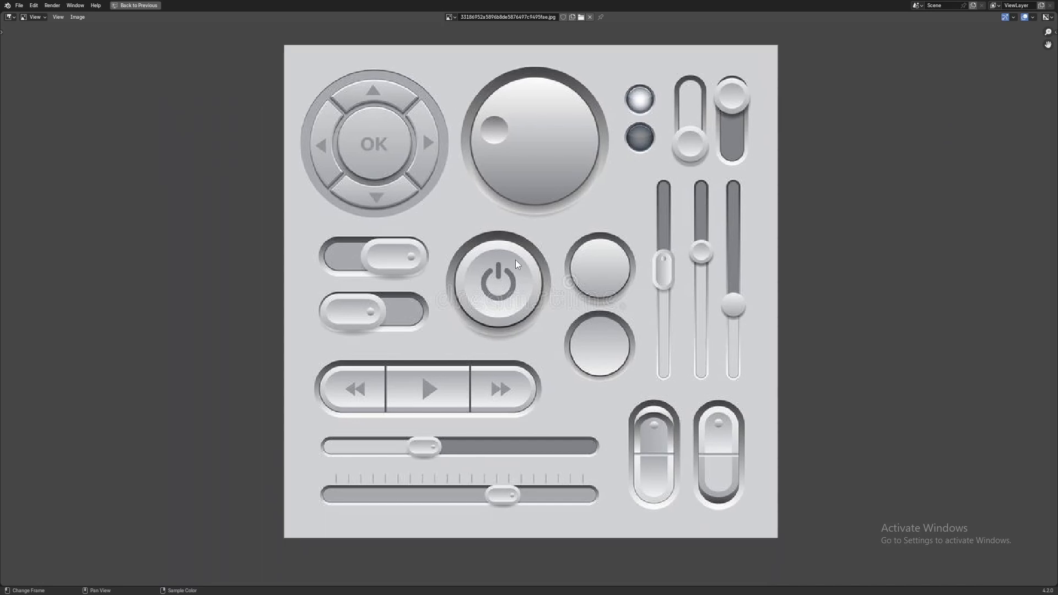
scroll(515, 261, up, 2)
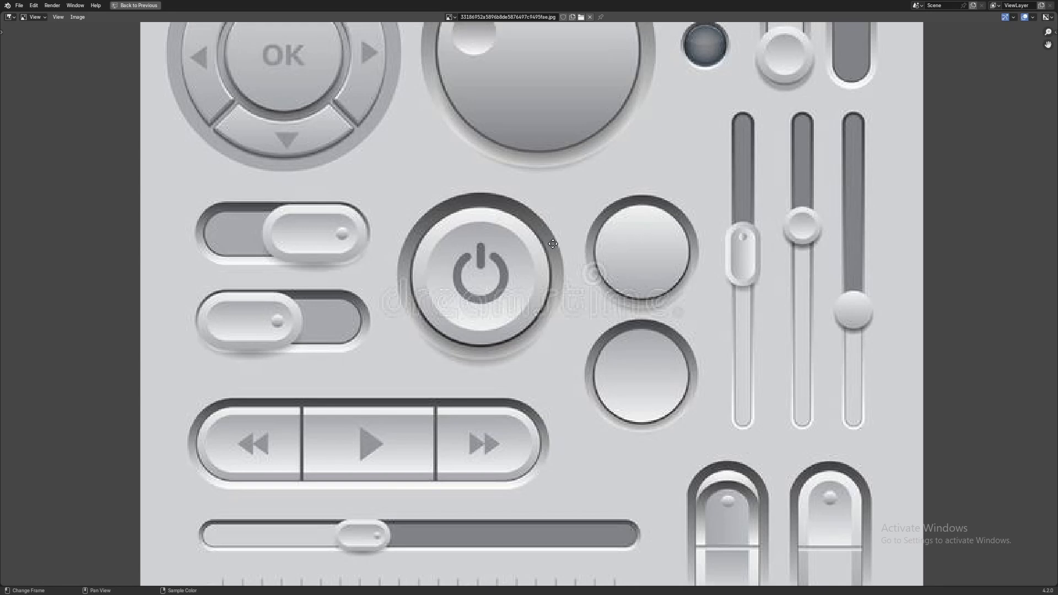
middle_drag(645, 222, 711, 440)
scroll(653, 326, down, 1)
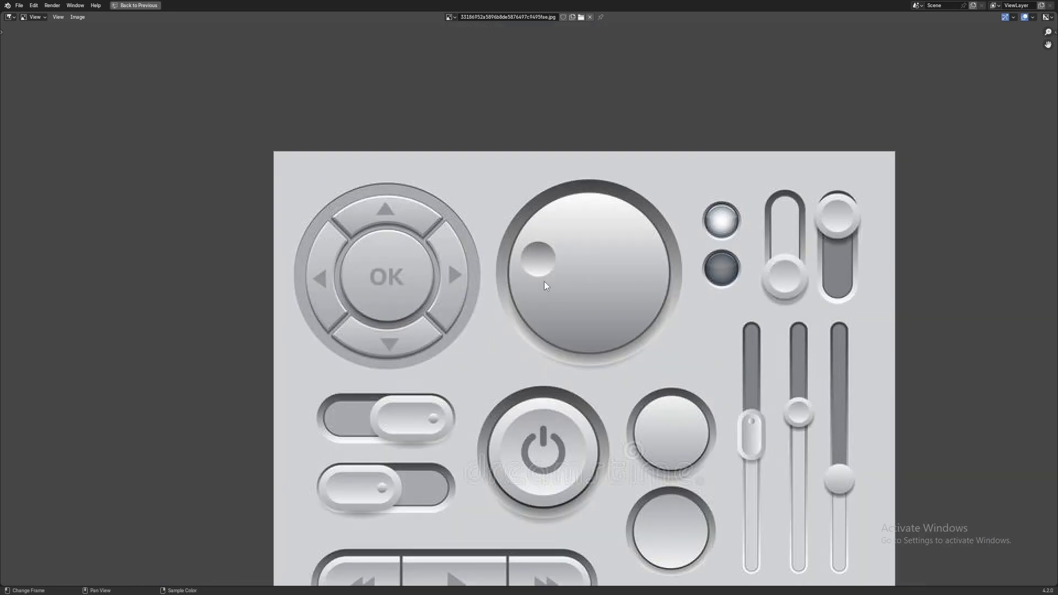
scroll(537, 331, down, 3)
middle_drag(538, 364, 541, 328)
key(ctrl+space)
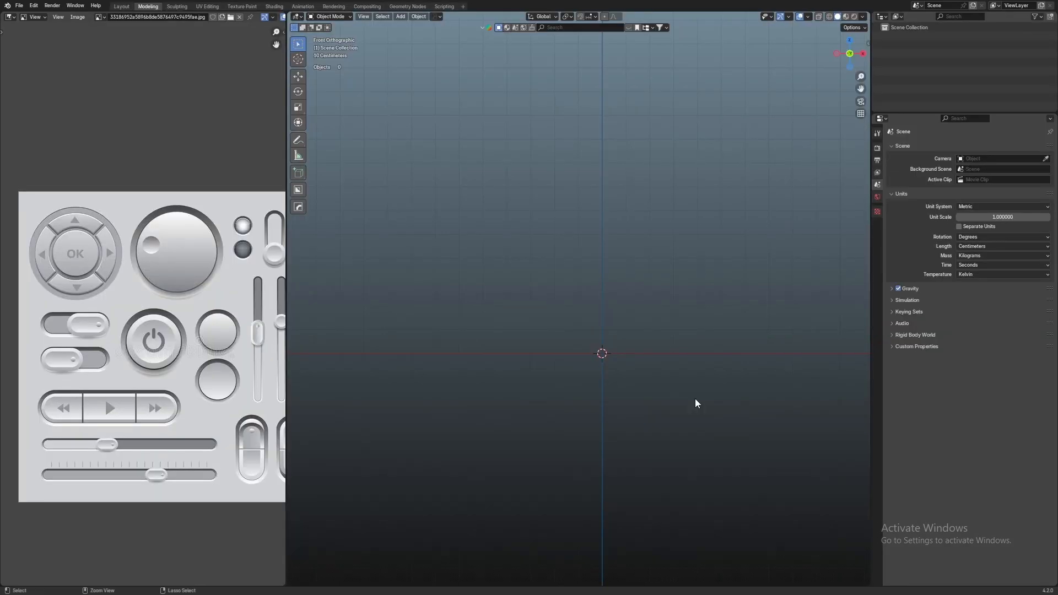
Inspect the round OK pad and the large dial in the reference image at close range
scroll(148, 323, up, 2)
scroll(149, 224, down, 2)
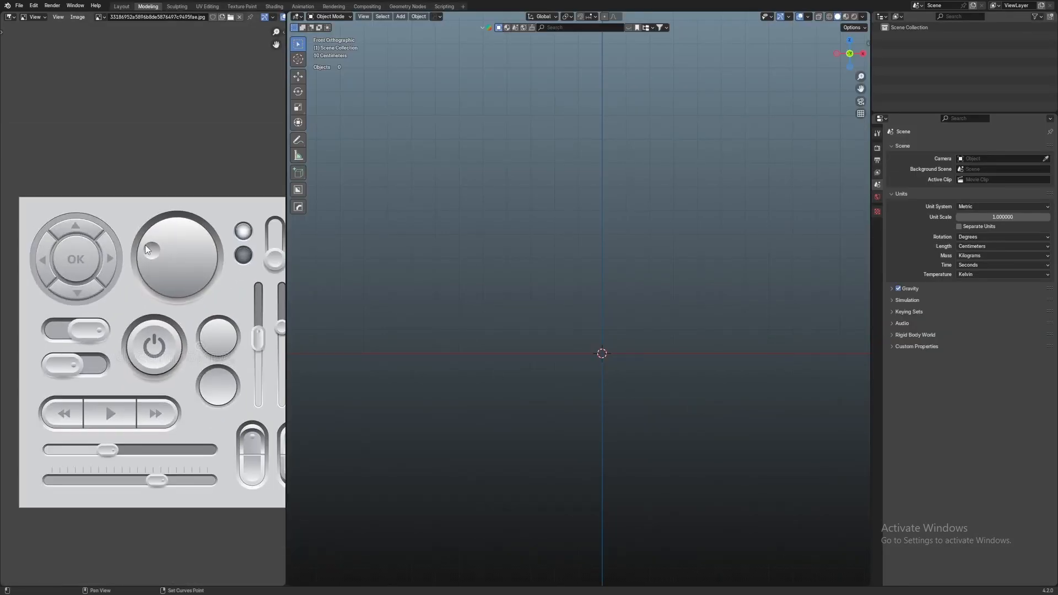
scroll(104, 255, up, 3)
scroll(131, 253, down, 2)
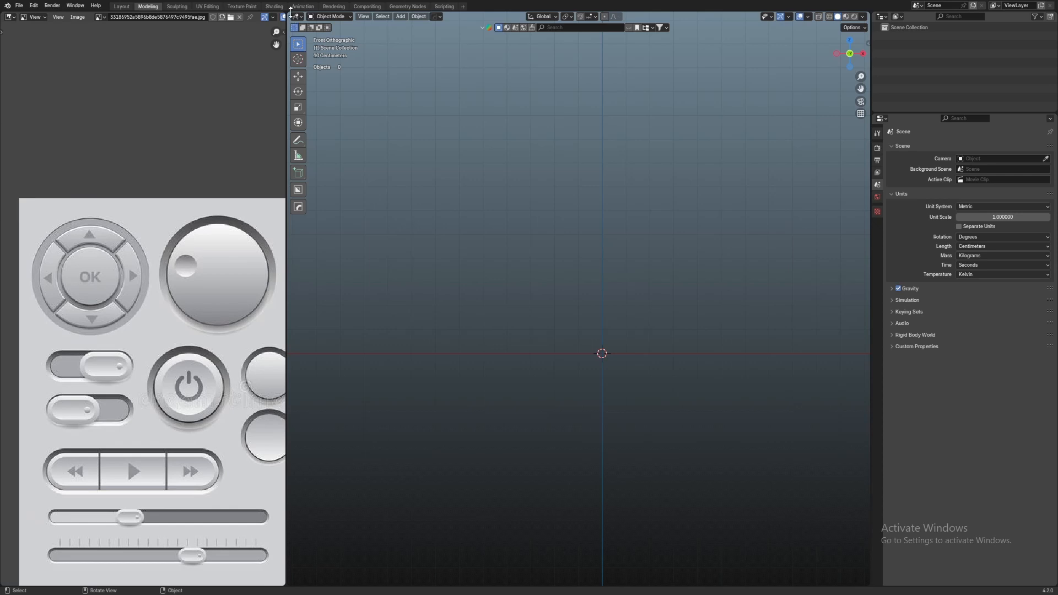
scroll(127, 372, up, 1)
key(ctrl+space)
scroll(628, 412, up, 4)
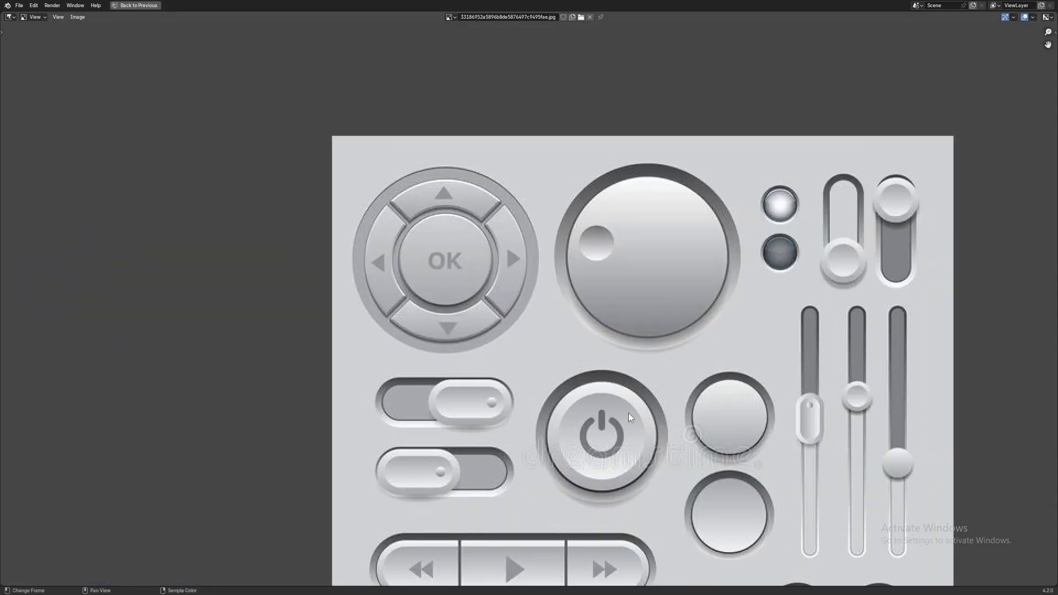
middle_drag(469, 381, 452, 415)
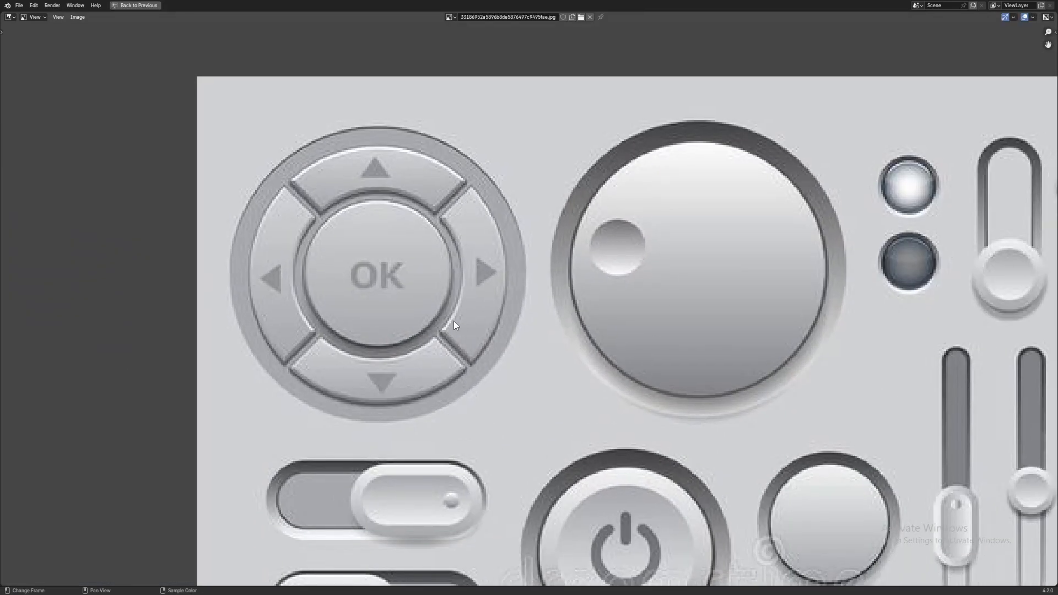
scroll(454, 321, down, 1)
middle_drag(463, 321, 442, 334)
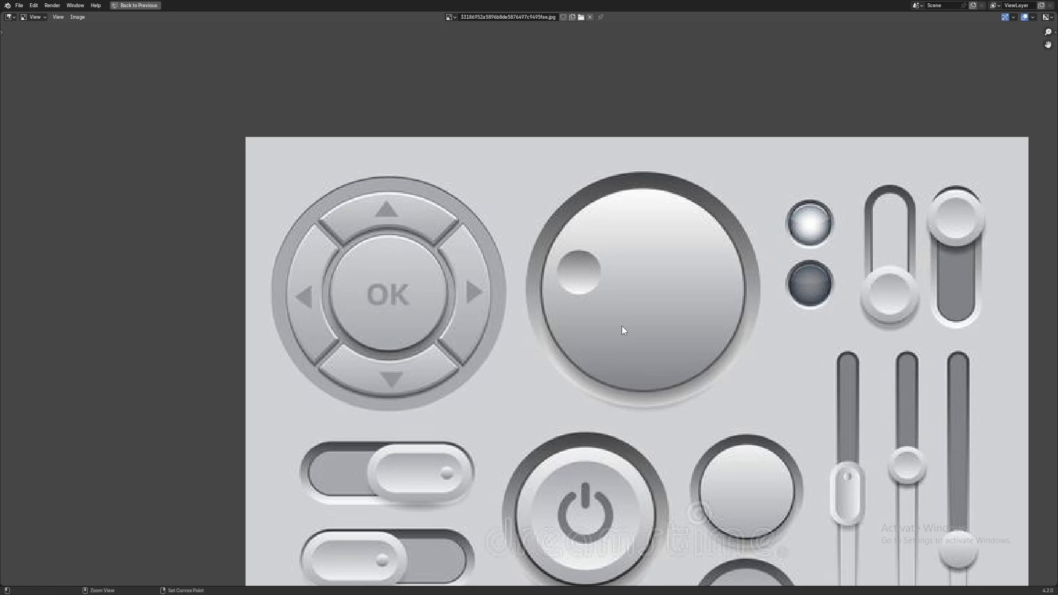
key(ctrl+space)
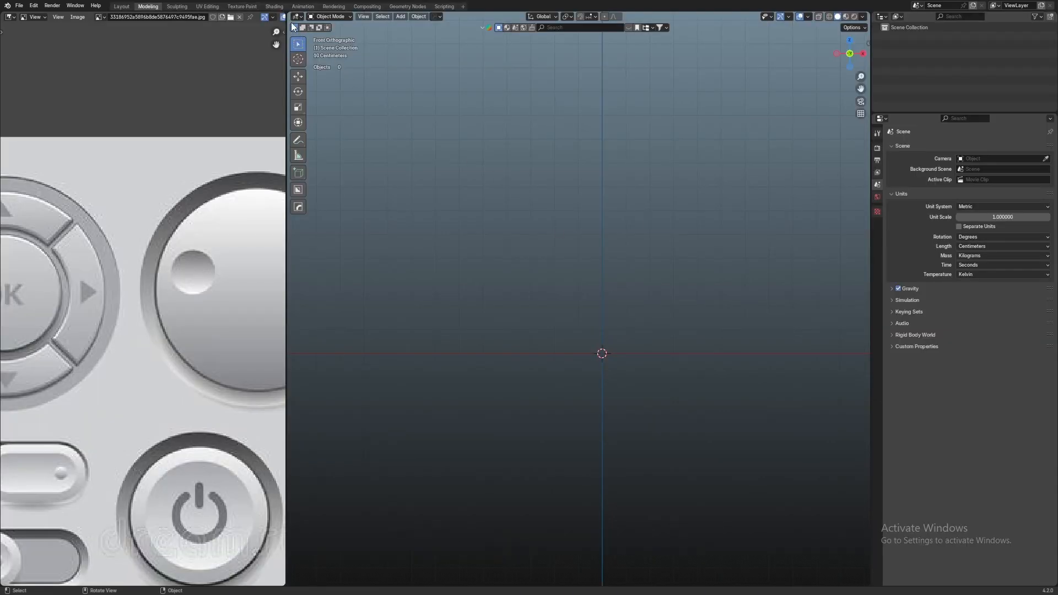
Expand the 3D viewport over the reference image area and add a mesh circle at the origin in top view
click(520, 349)
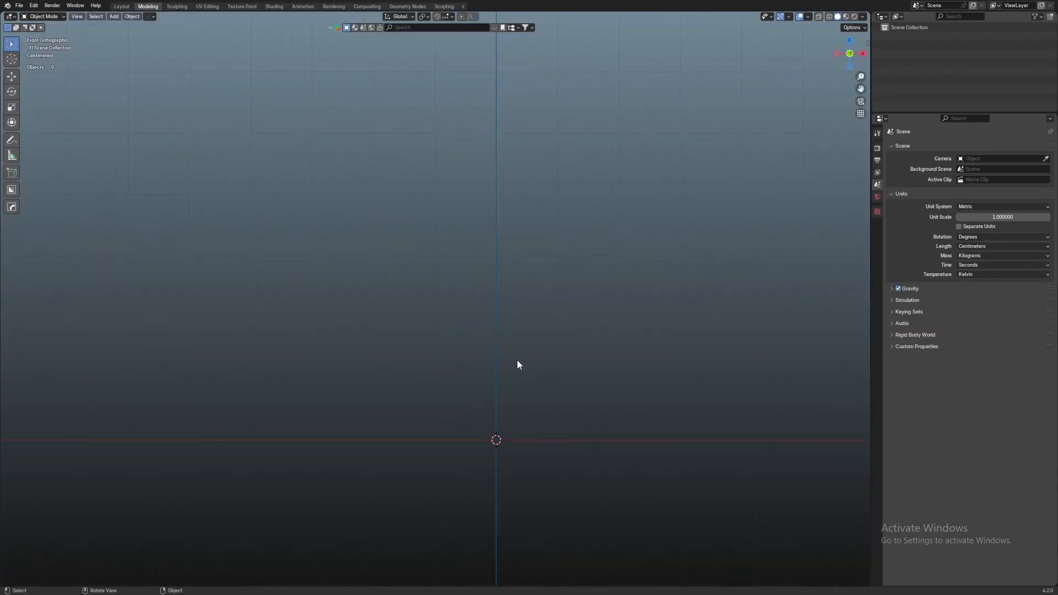
key(KP_7)
ctrl+scroll(518, 357, up, 3)
key(shift+a)
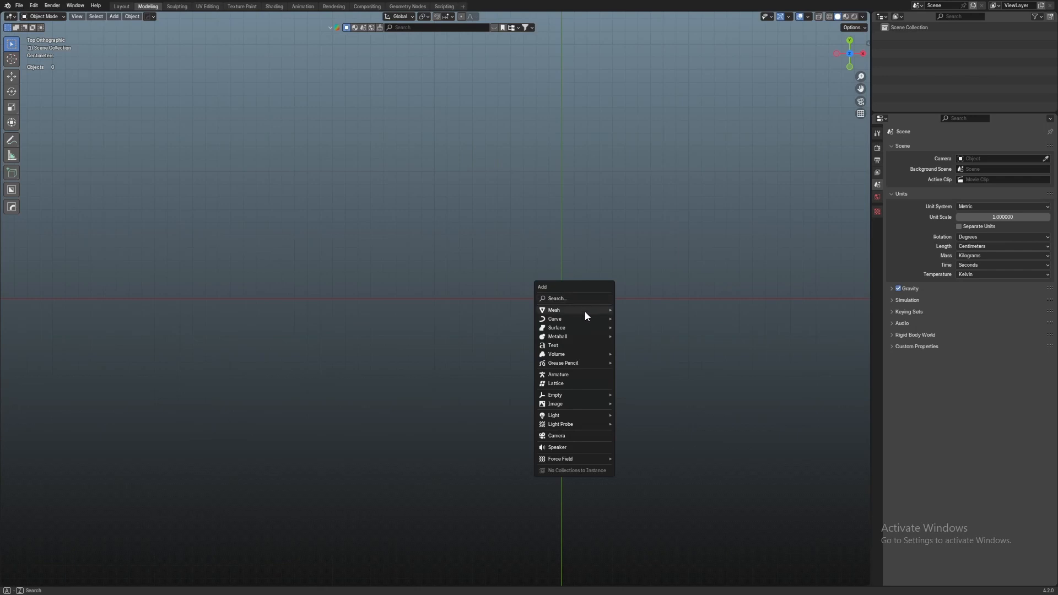
mouse_move(575, 310)
click(651, 327)
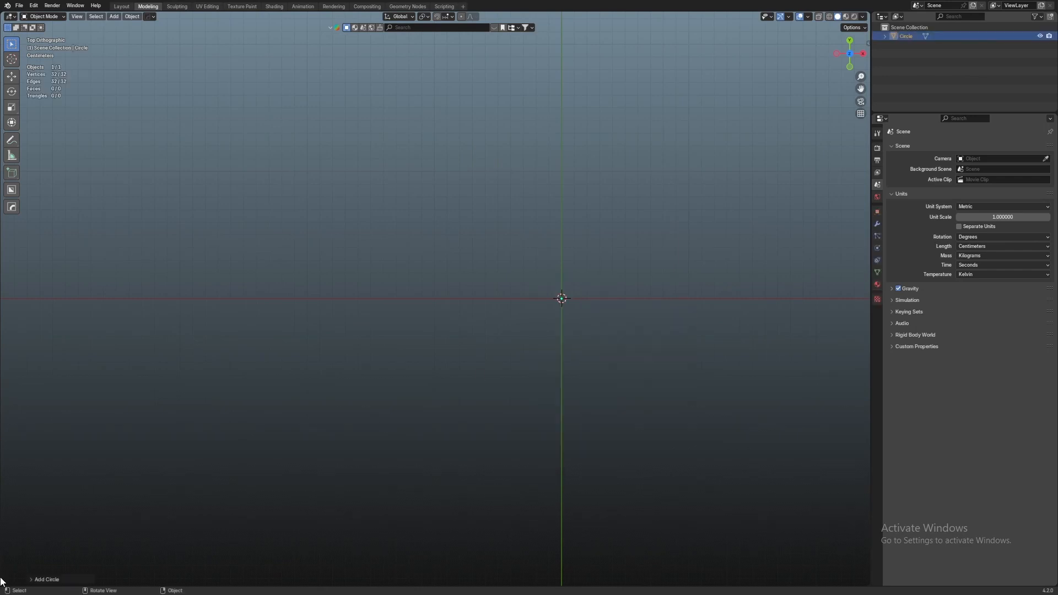
click(55, 585)
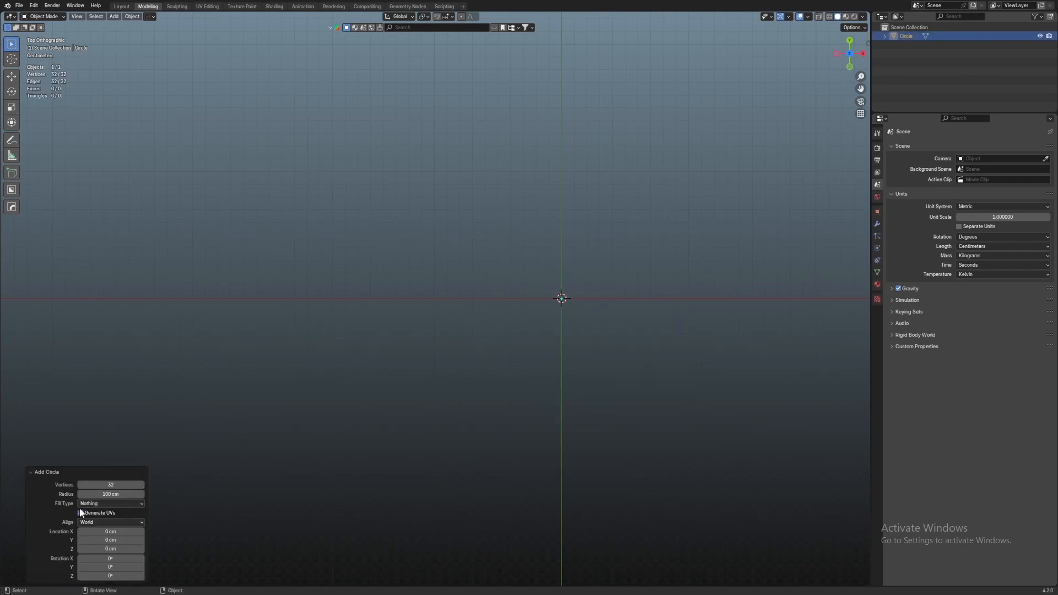
click(39, 472)
Set the circle's X and Y dimensions to 5 cm
key(n)
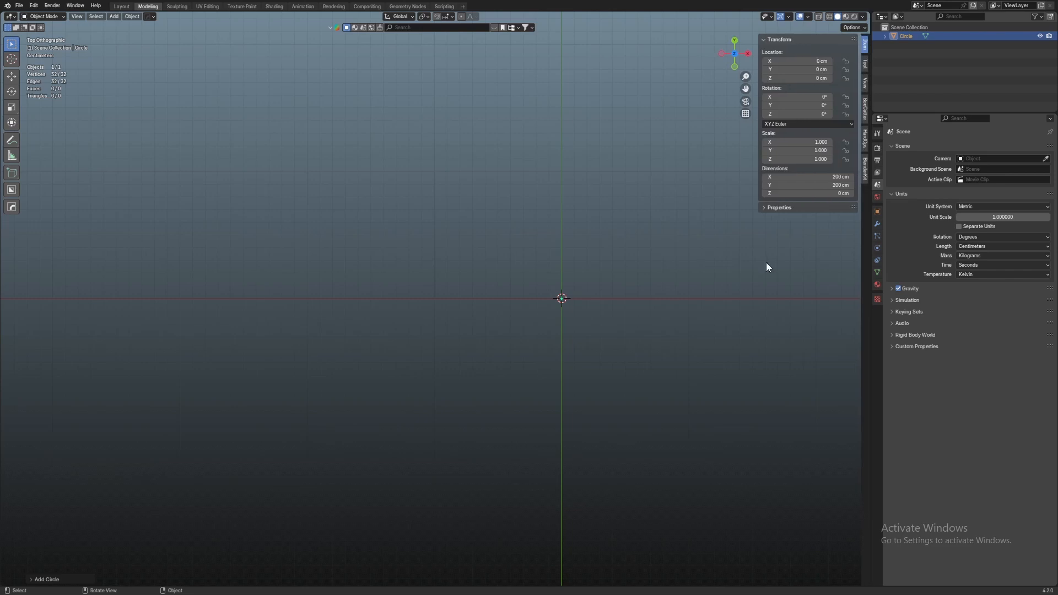
scroll(720, 355, up, 4)
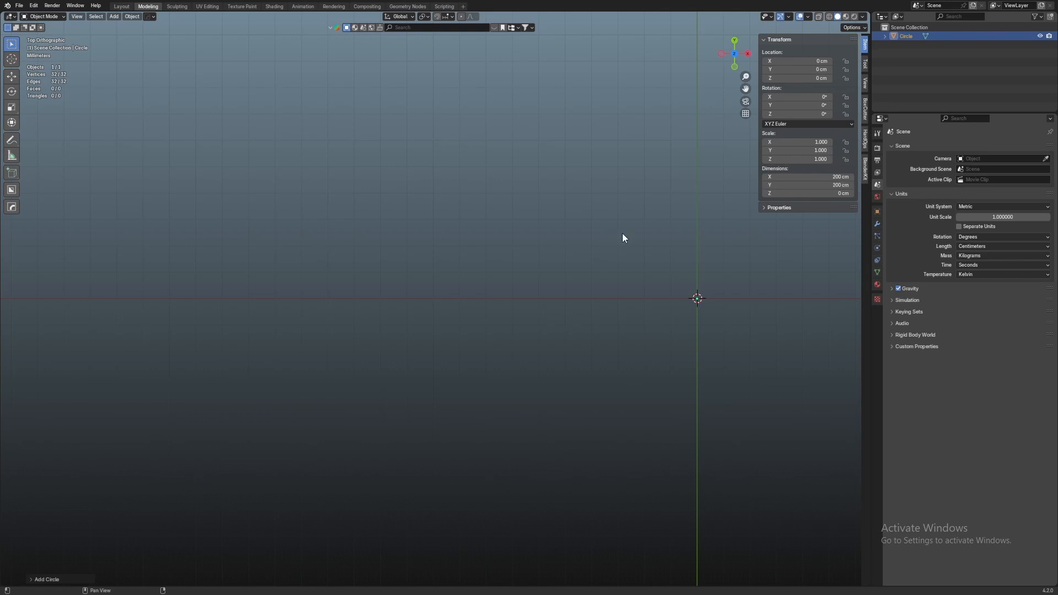
mouse_move(807, 180)
mouse_down()
mouse_move(807, 194)
mouse_move(821, 186)
mouse_up()
key(Return)
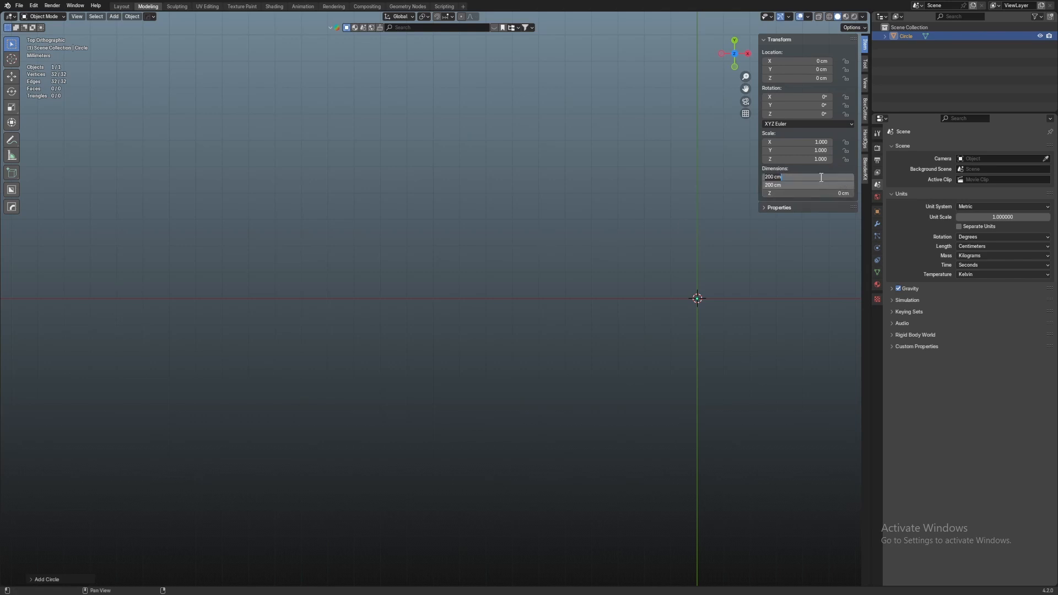
text(5)
key(Return)
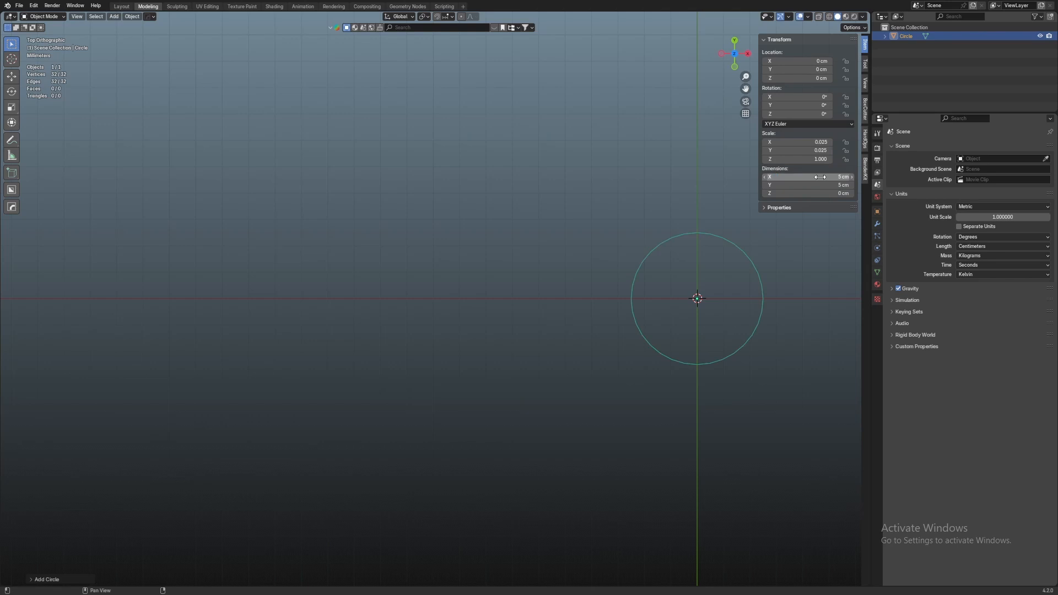
Frame the circle in the 3D view and lower the grid scale in the viewport overlays
key(alt+Home)
middle_drag(462, 388, 512, 345)
key(KP_1)
key(KP_Decimal)
scroll(512, 345, down, 6)
click(809, 16)
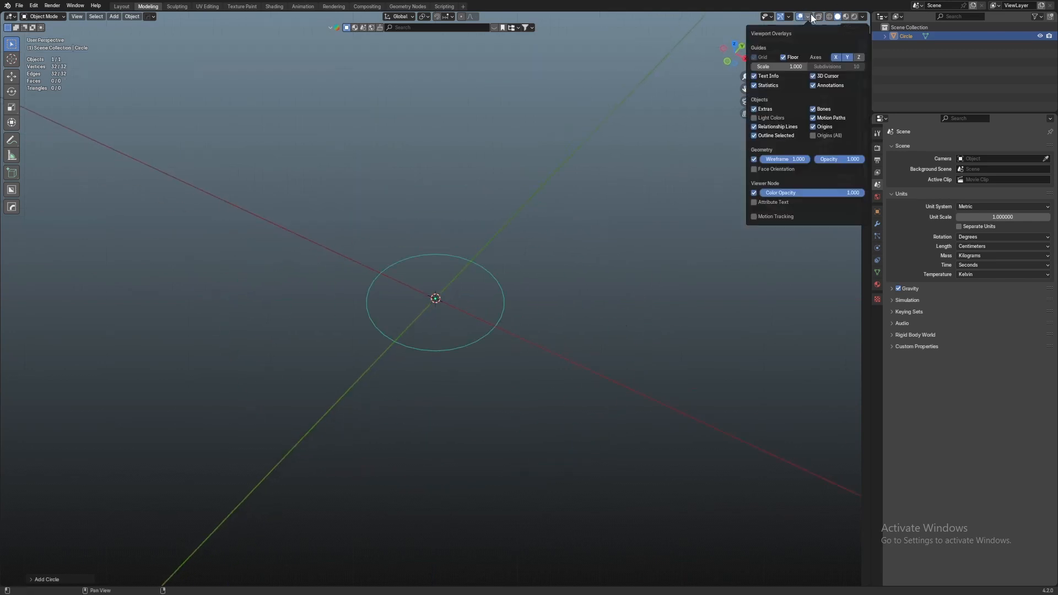
double_click(786, 64)
key(Return)
click(775, 338)
middle_drag(775, 338, 790, 231)
click(808, 17)
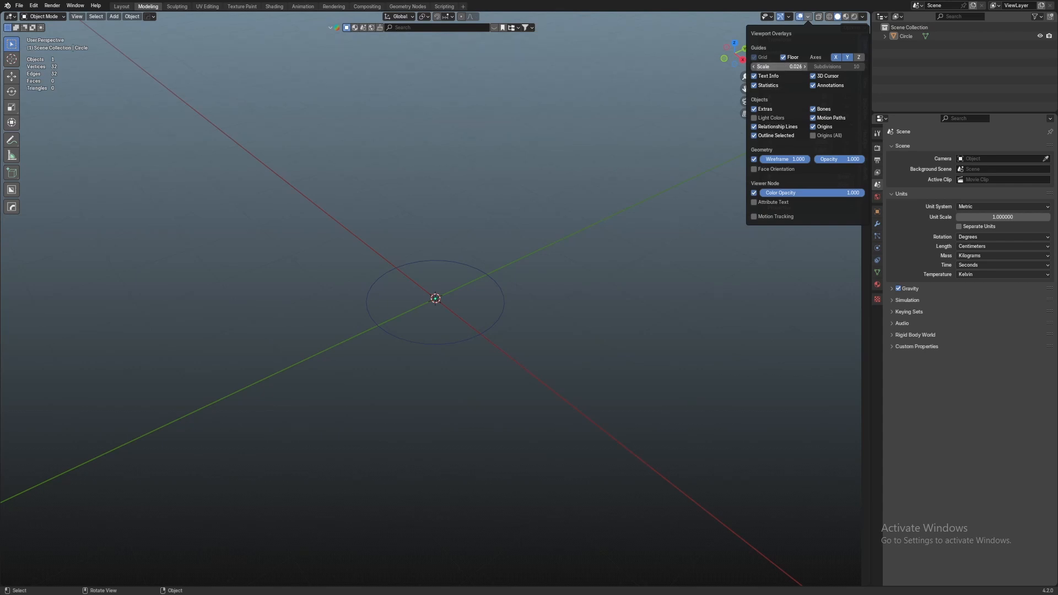
Check the circle's transform values and set the viewport grid scale to 0.025
key(n)
middle_drag(612, 243, 604, 266)
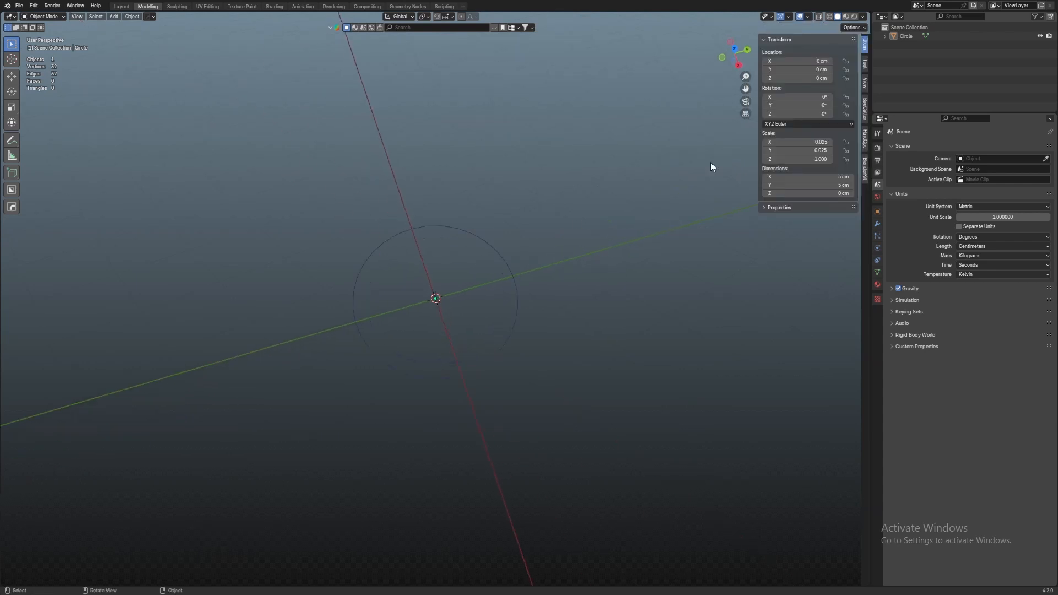
click(808, 17)
click(797, 67)
text(0.0256)
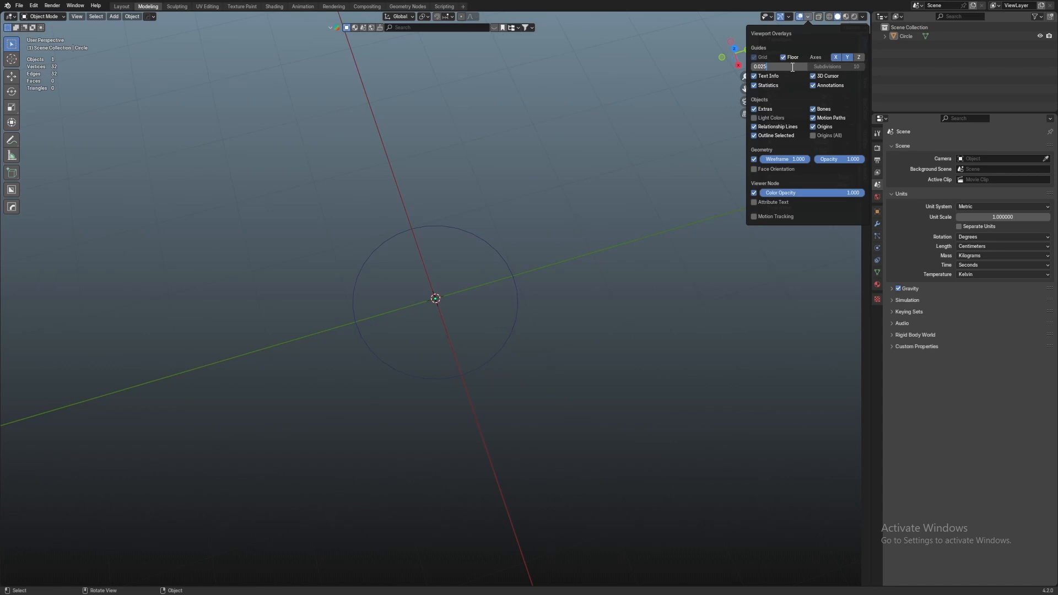
middle_drag(594, 247, 570, 272)
key(n)
Add the control-panel picture from the Documents folder to the scene as an image empty
key(shift+a)
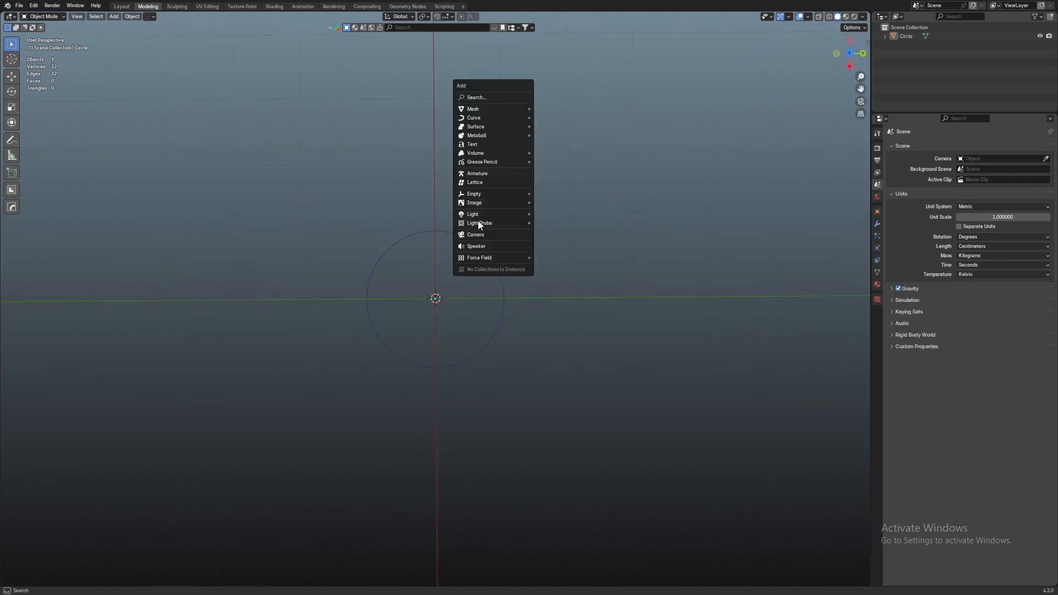
mouse_move(487, 203)
click(557, 203)
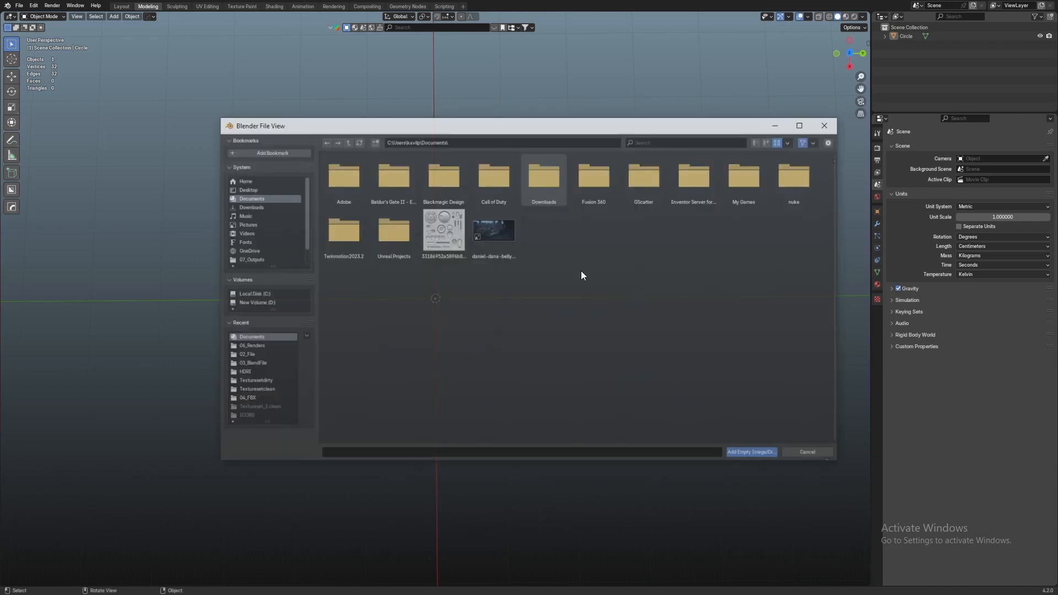
click(441, 251)
click(756, 454)
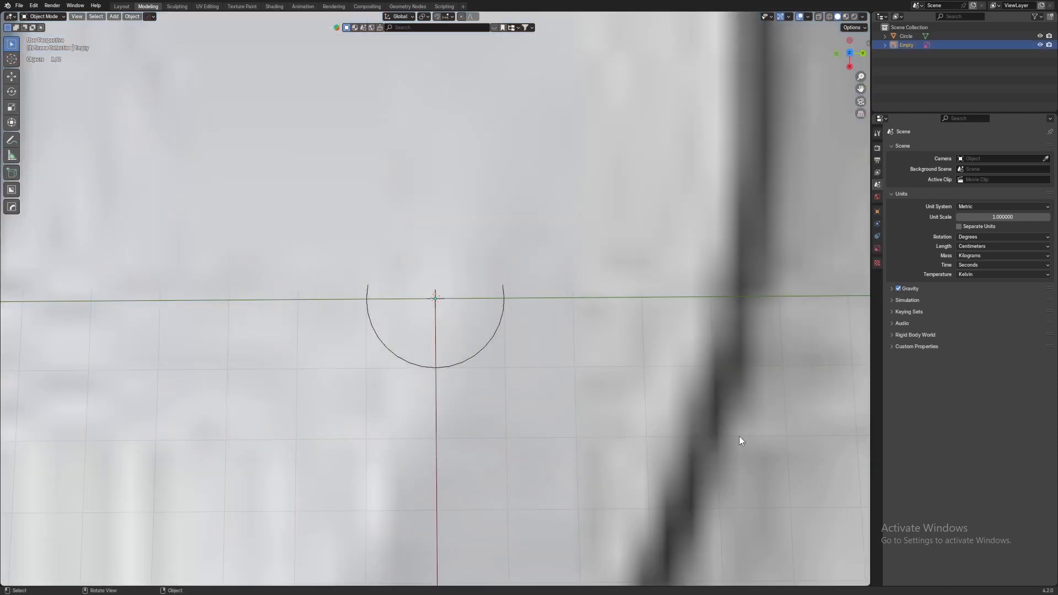
Clear the image empty's rotation and location so it lies flat and upright at the world origin
key(KP_7)
scroll(737, 433, down, 14)
scroll(719, 430, down, 5)
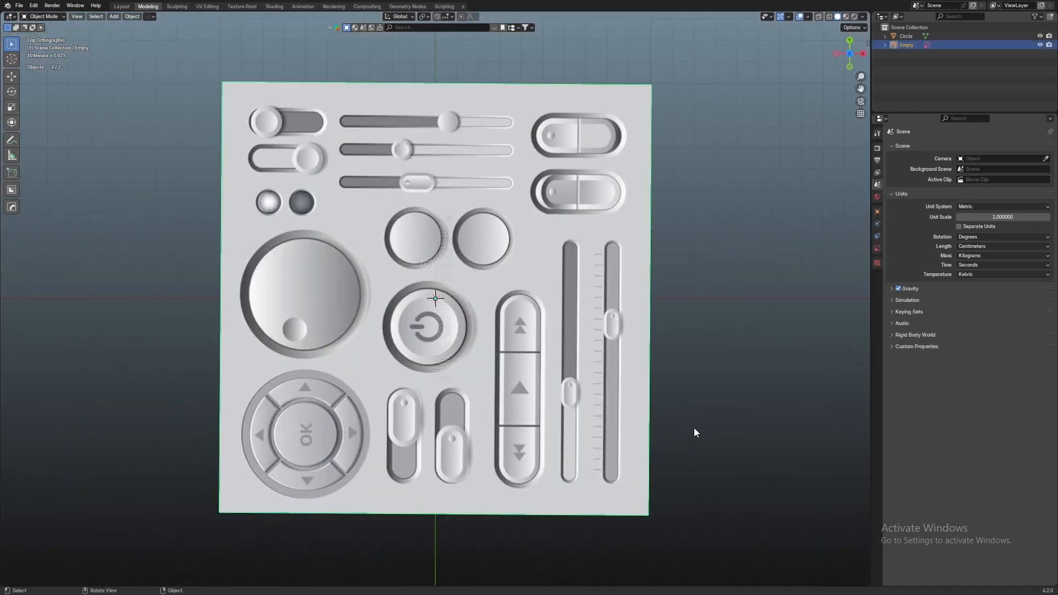
key(alt+r)
key(alt+g)
scroll(545, 295, up, 5)
shift+middle_drag(495, 286, 509, 310)
scroll(474, 340, down, 5)
middle_drag(470, 347, 482, 328)
scroll(463, 328, up, 4)
scroll(461, 327, up, 3)
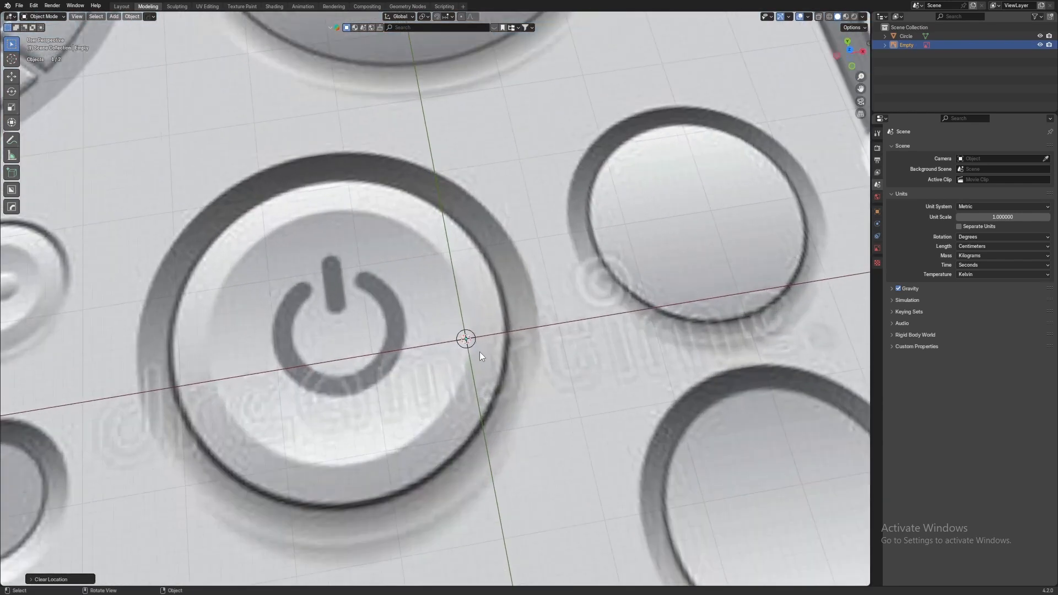
scroll(570, 262, down, 9)
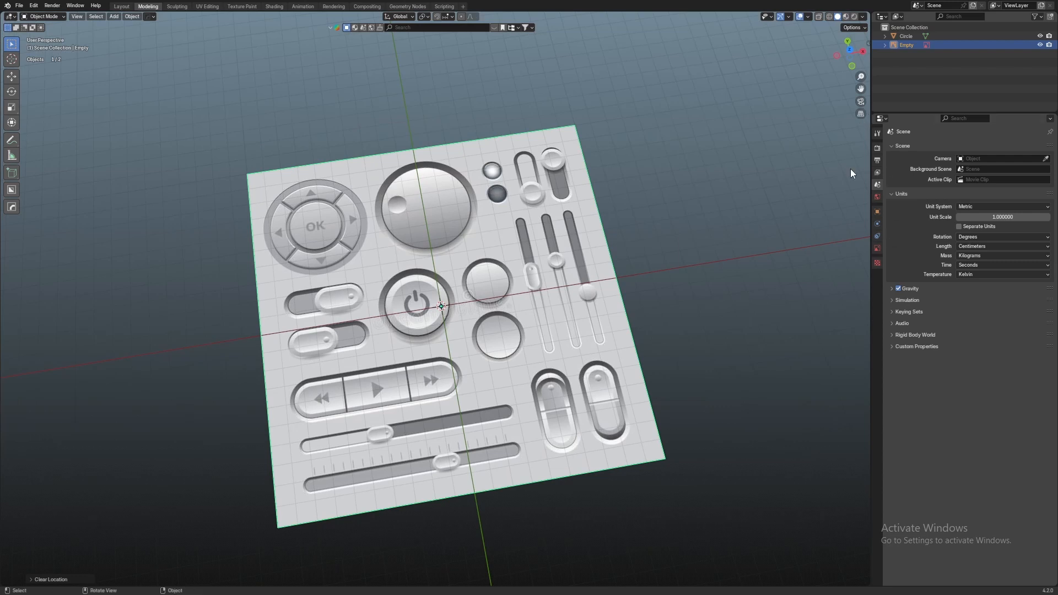
Set the reference image empty's size to 5 cm and compare it with the circle in top view
click(850, 50)
click(878, 252)
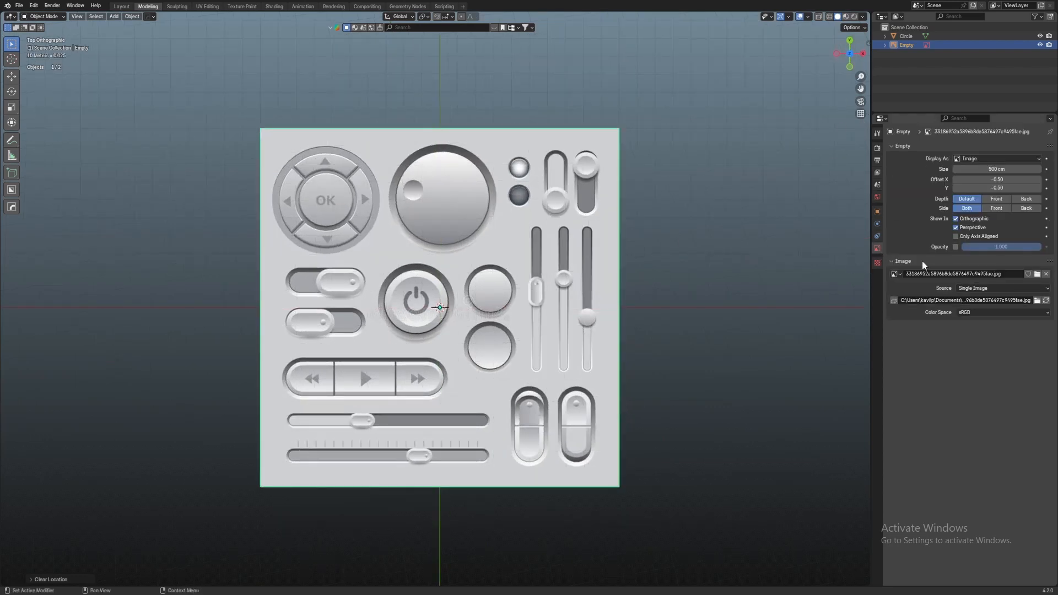
drag(997, 168, 964, 168)
click(1010, 169)
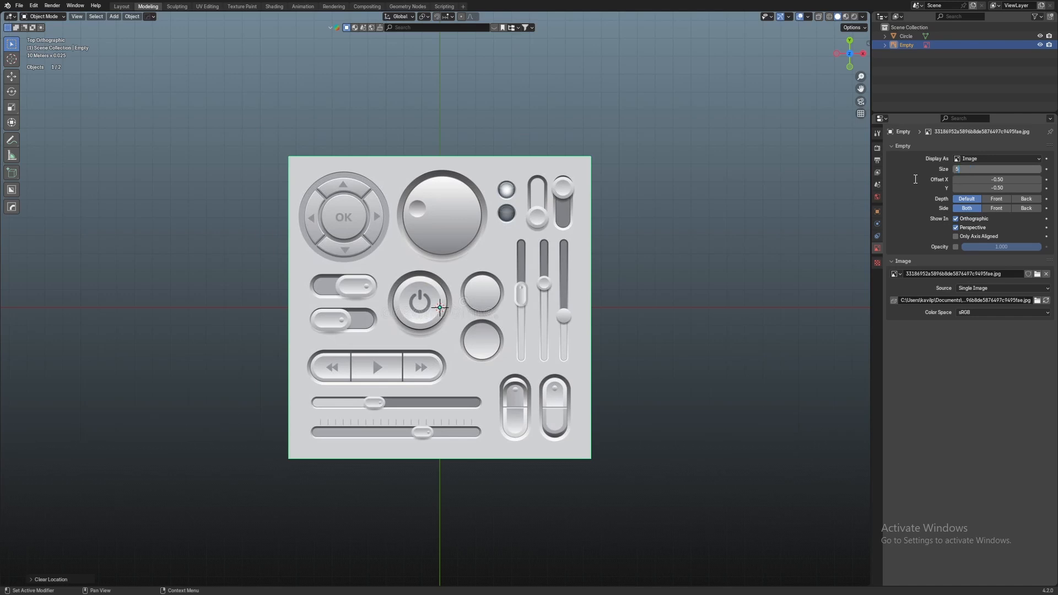
text(5 cm)
key(Return)
scroll(538, 347, up, 18)
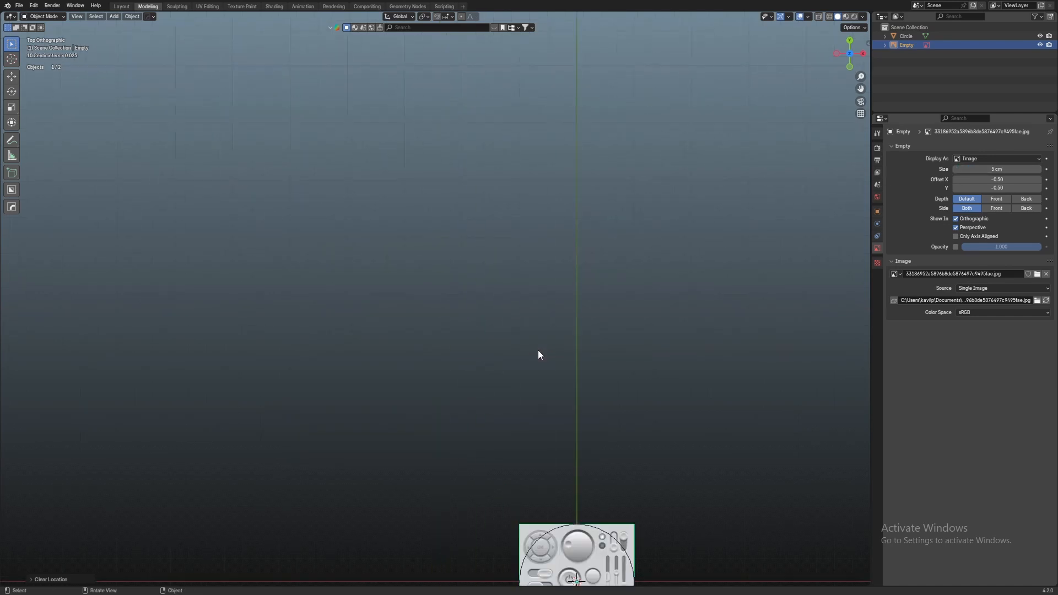
shift+middle_drag(539, 348, 488, 119)
scroll(487, 119, up, 7)
shift+middle_drag(741, 338, 449, 231)
scroll(451, 230, down, 1)
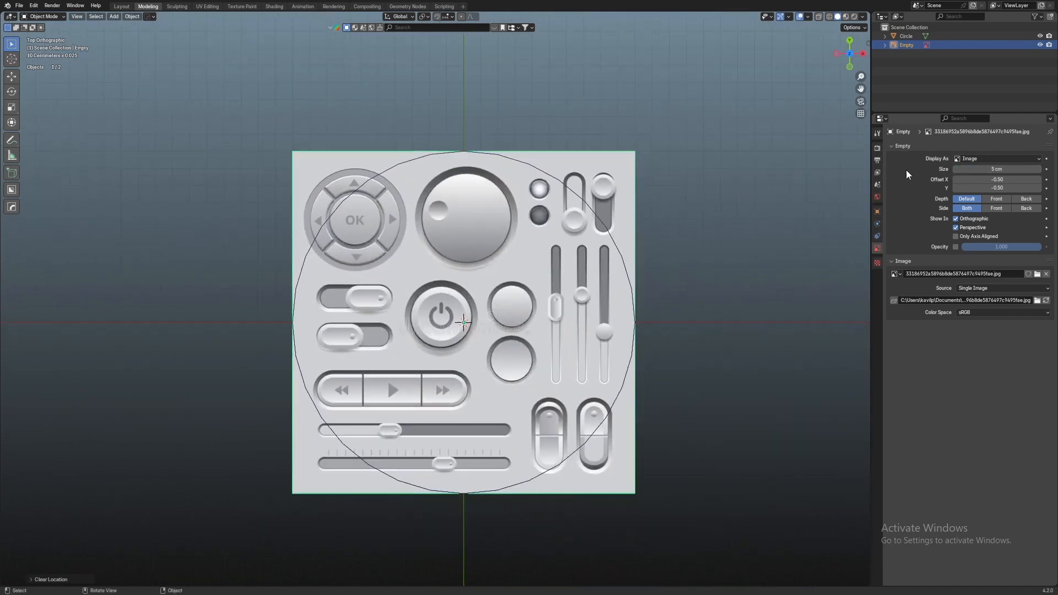
scroll(652, 288, down, 2)
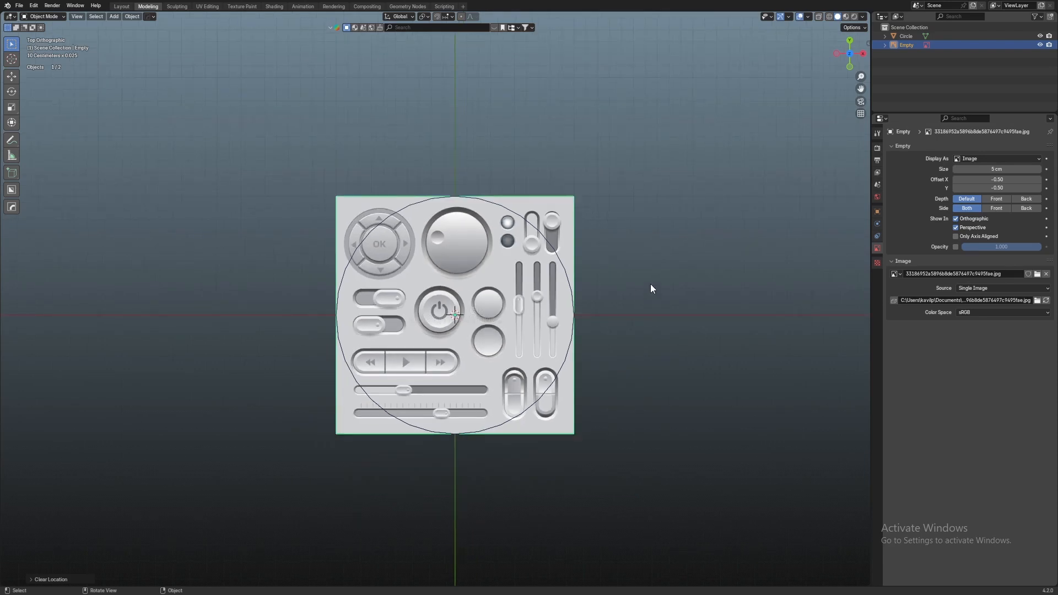
Set the reference image's offset to X -0.18 and Y -0.80 so the OK pad is centred on the world origin
scroll(520, 296, up, 4)
scroll(520, 296, down, 4)
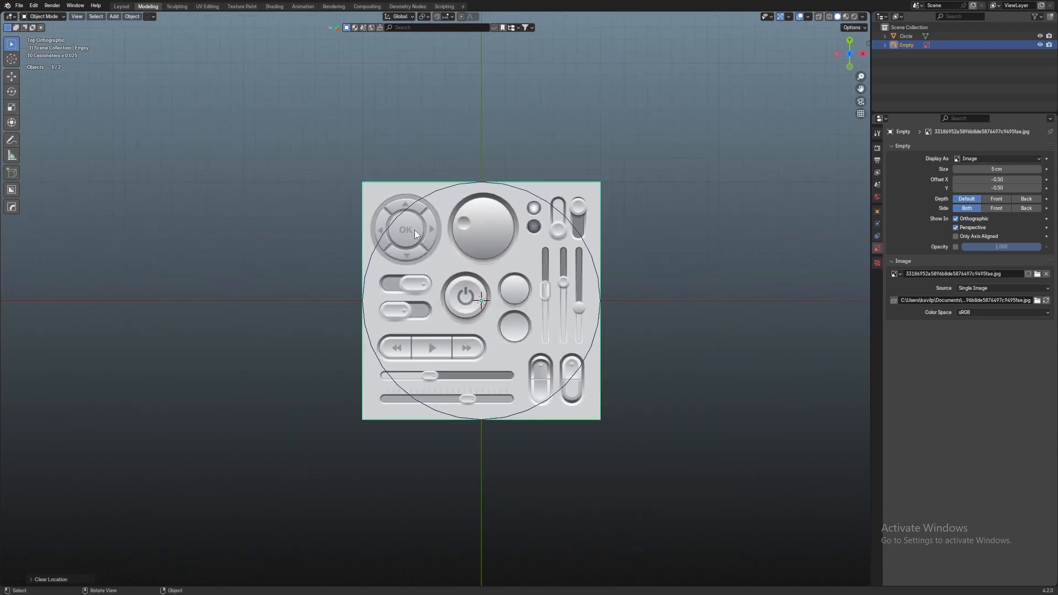
scroll(549, 277, up, 4)
shift+middle_drag(545, 289, 556, 329)
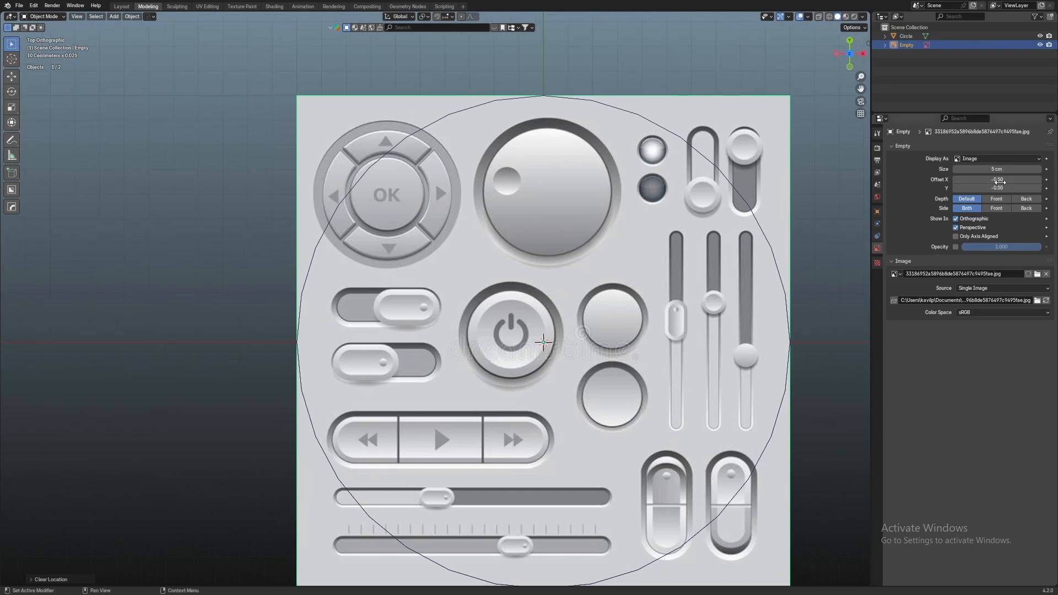
drag(996, 179, 966, 188)
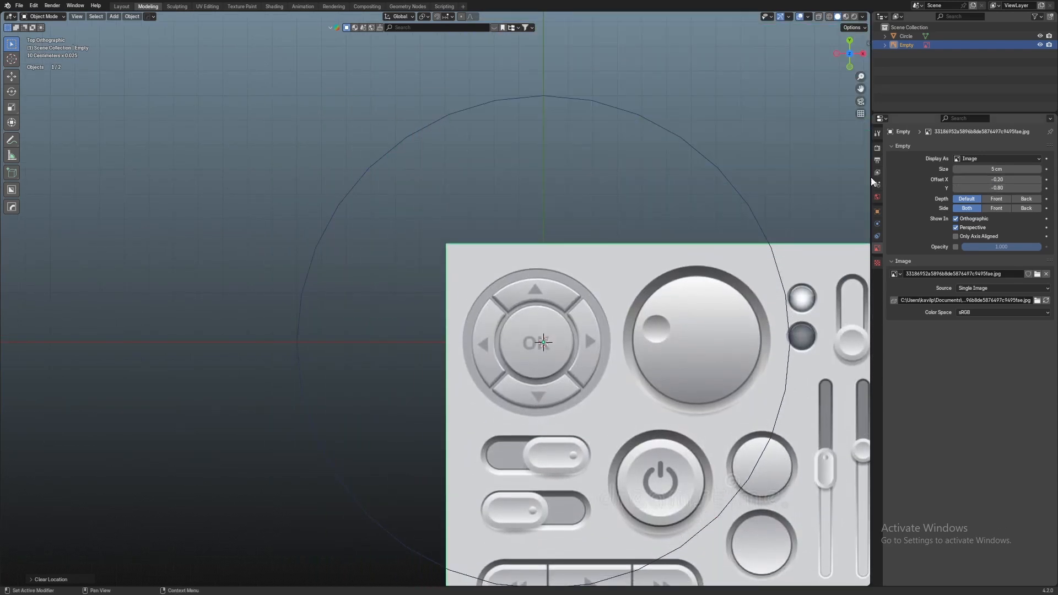
scroll(635, 201, up, 7)
shift+middle_drag(574, 196, 346, 36)
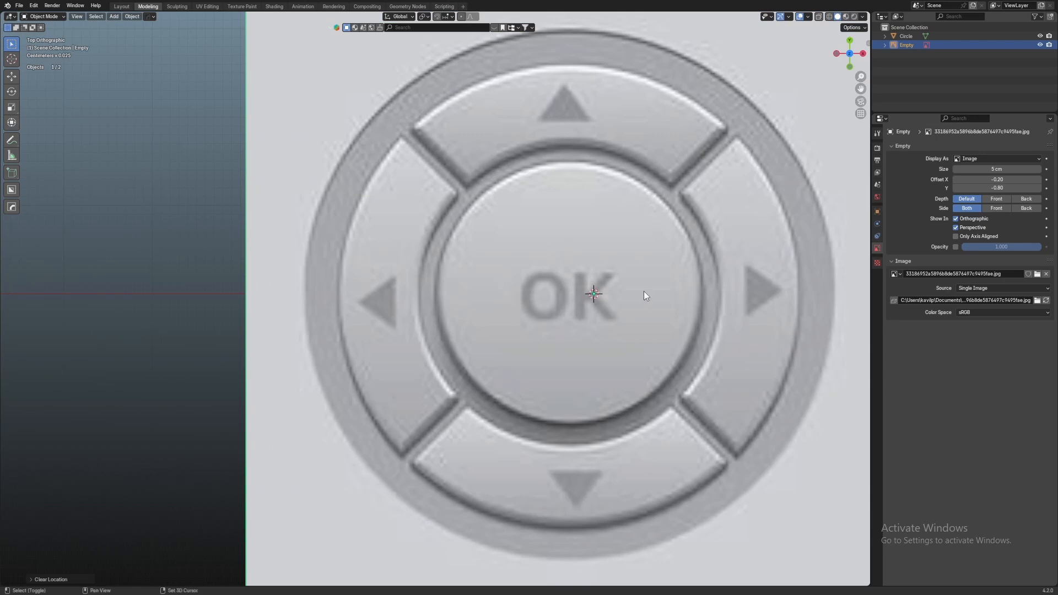
shift+middle_drag(601, 299, 562, 293)
drag(1003, 188, 1003, 180)
scroll(522, 259, down, 14)
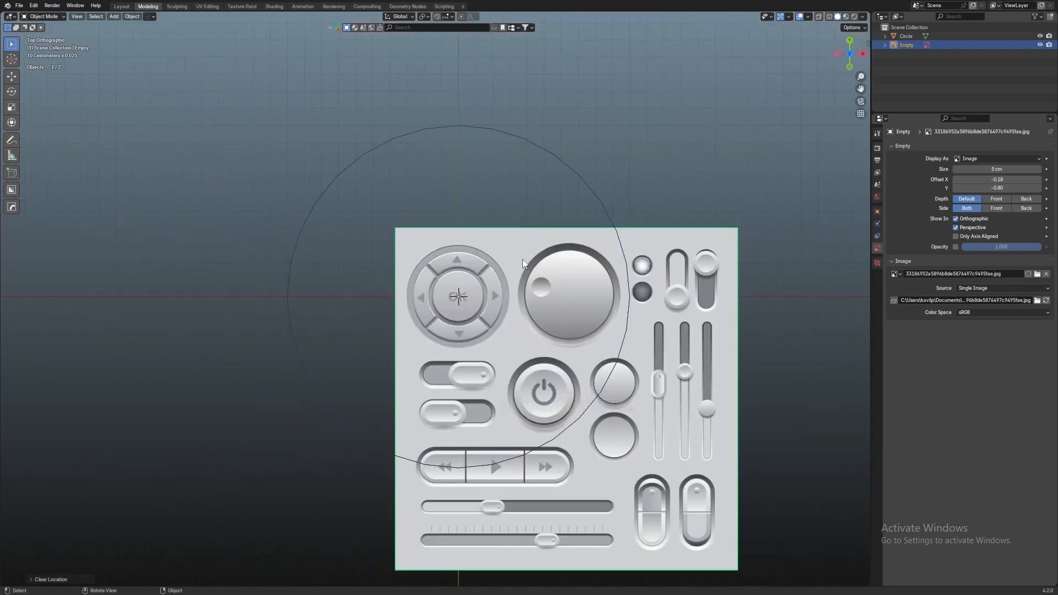
Snap the image empty to the 3D cursor and set its size to 17 cm so the OK pad's rim matches the circle
click(527, 290)
key(shift+s)
scroll(564, 339, up, 5)
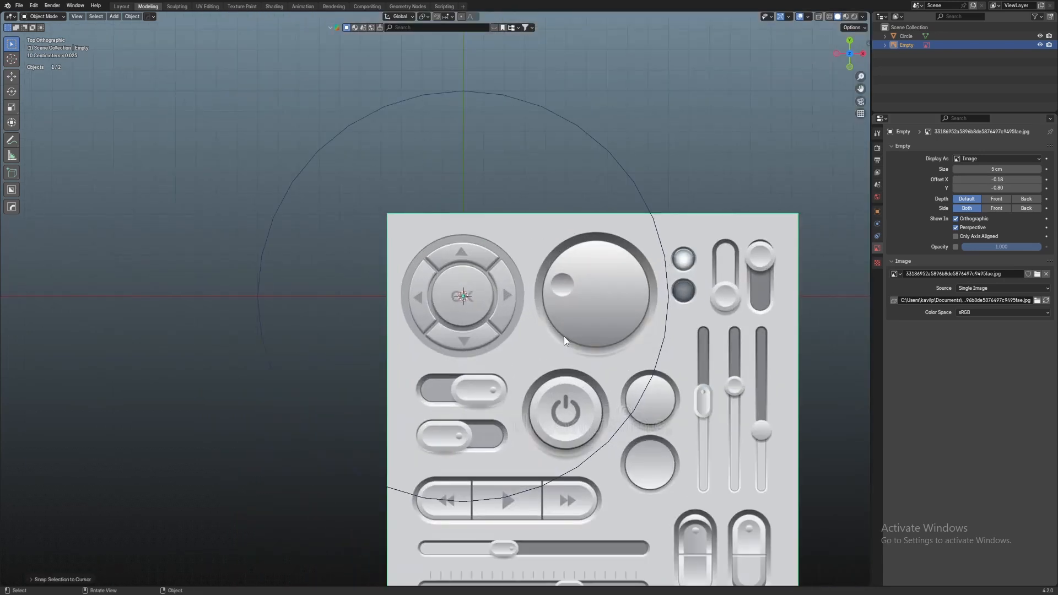
mouse_move(987, 169)
mouse_down()
mouse_move(1048, 169)
mouse_move(1006, 187)
mouse_move(997, 170)
mouse_up()
scroll(587, 246, down, 2)
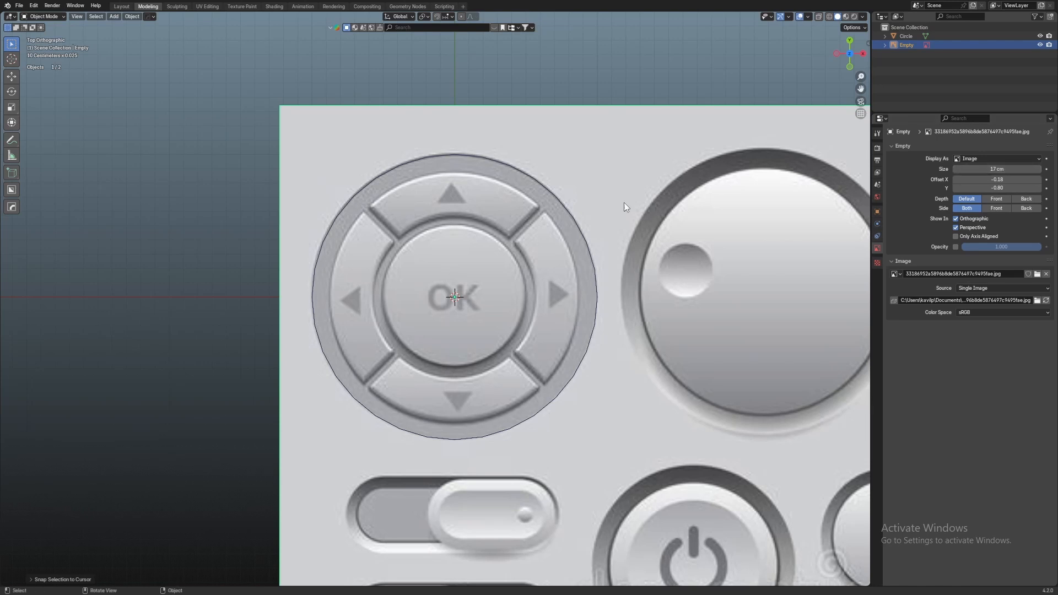
scroll(624, 203, up, 2)
scroll(624, 203, down, 3)
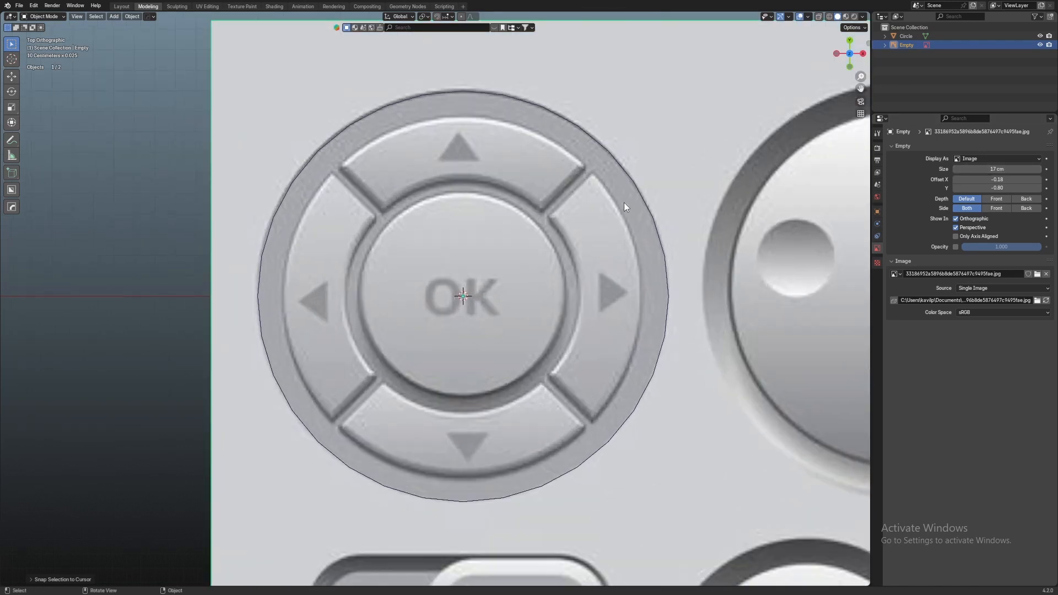
Lower the reference image along the Z axis with the Move tool so it sits below the circle
middle_drag(624, 203, 636, 256)
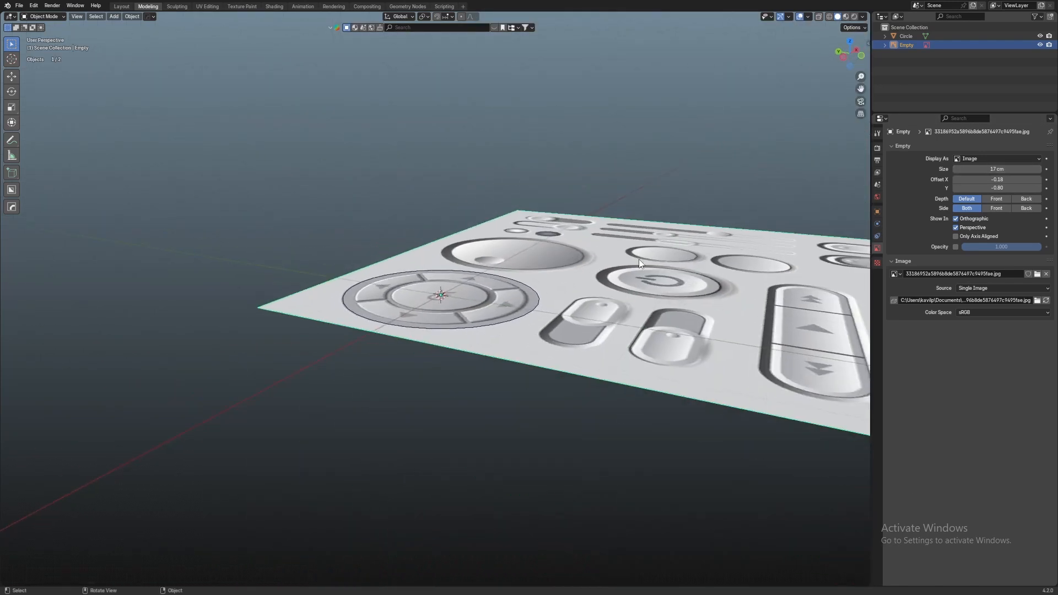
key(shift+space)
click(619, 279)
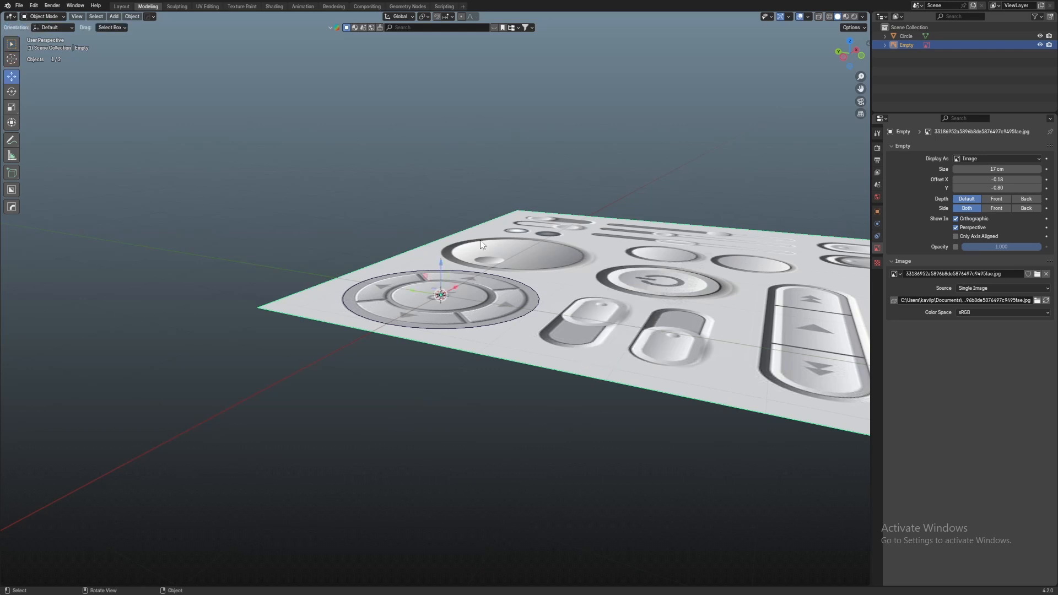
drag(442, 265, 442, 370)
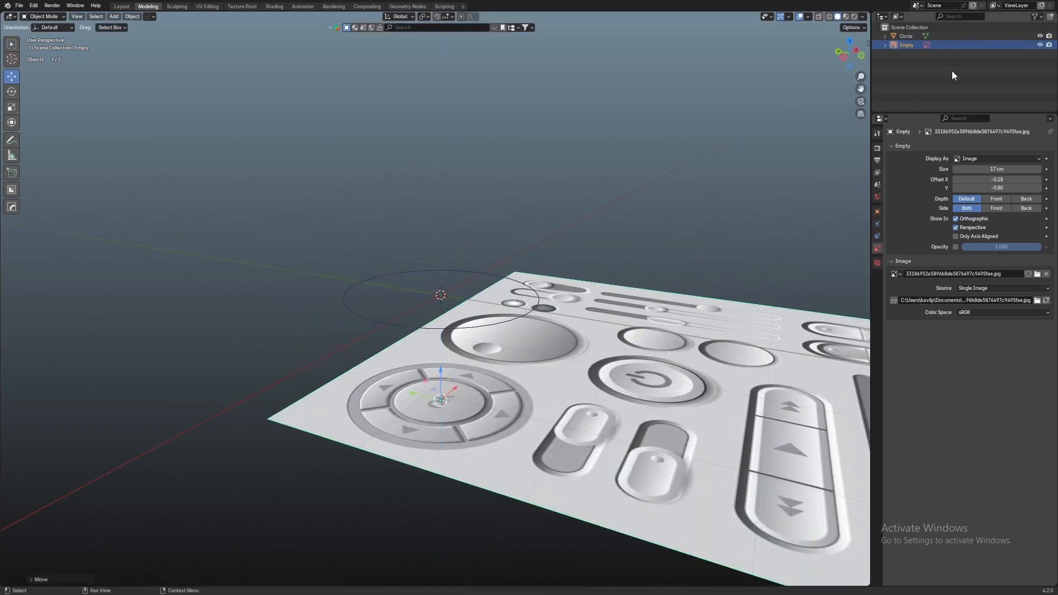
Show the selectability toggles in the Outliner and enable the reference image's opacity at 0.272
click(1036, 16)
click(975, 47)
mouse_move(993, 247)
mouse_down()
mouse_move(965, 246)
mouse_move(983, 247)
mouse_up()
click(956, 248)
click(616, 204)
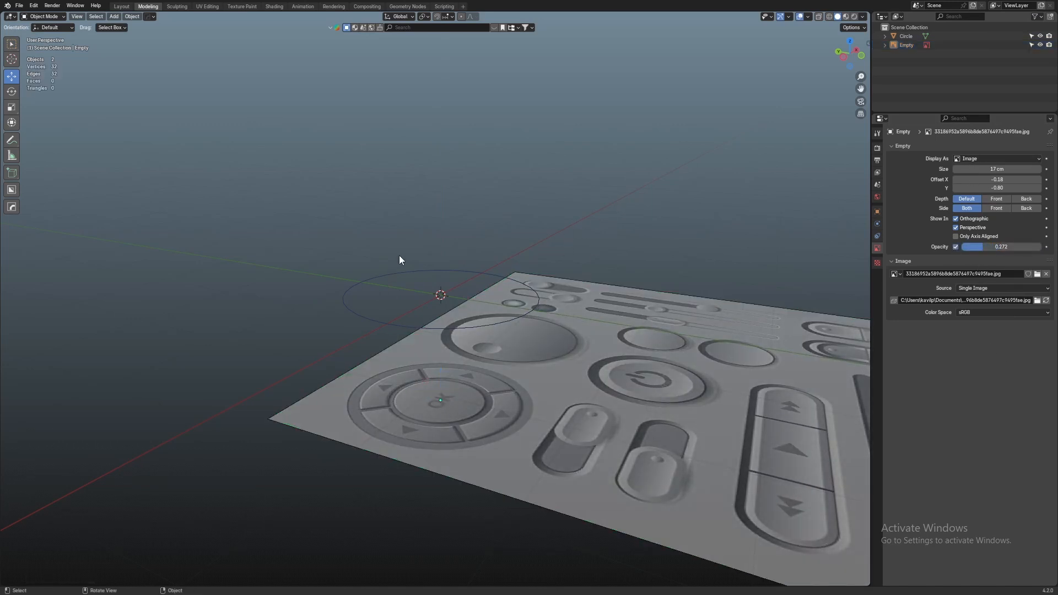
Delete the existing sizing circle and return to the top view of the OK pad
drag(401, 255, 301, 312)
key(x)
click(286, 312)
scroll(429, 272, up, 3)
key(KP_7)
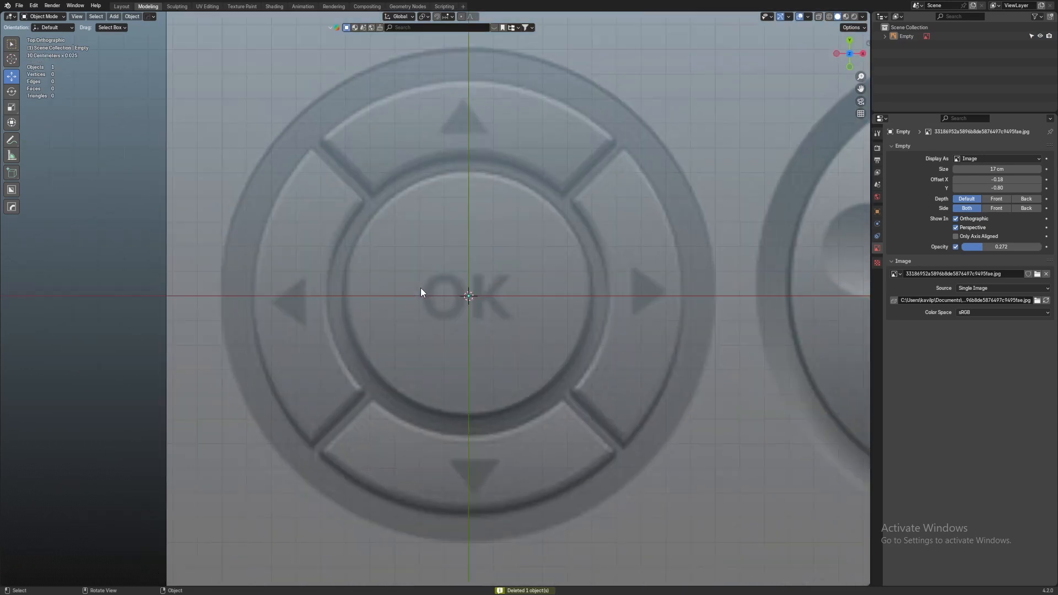
key(shift+a)
mouse_move(412, 202)
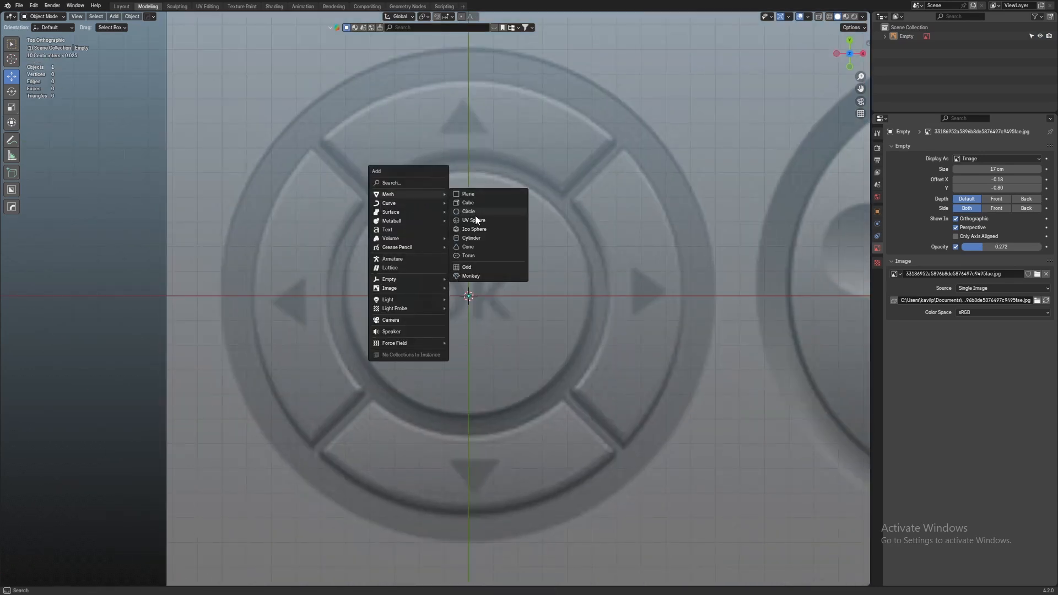
click(483, 211)
scroll(474, 229, down, 3)
scroll(572, 277, up, 1)
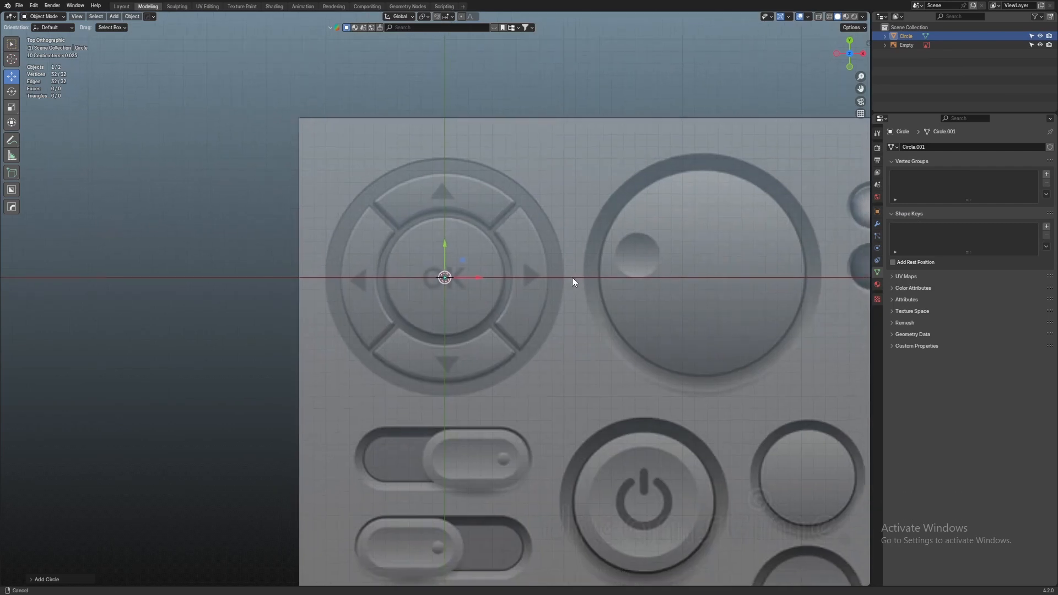
key(x)
click(572, 277)
scroll(517, 290, up, 5)
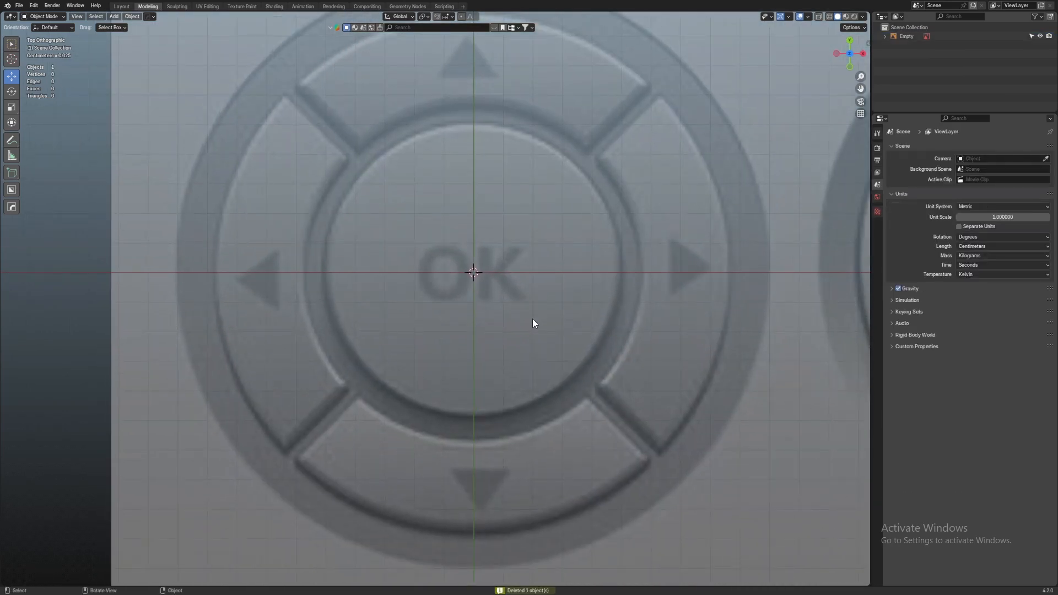
Select the reference image and raise its opacity to 0.755
scroll(533, 319, down, 2)
shift+middle_drag(515, 231, 510, 244)
scroll(510, 246, up, 1)
click(877, 197)
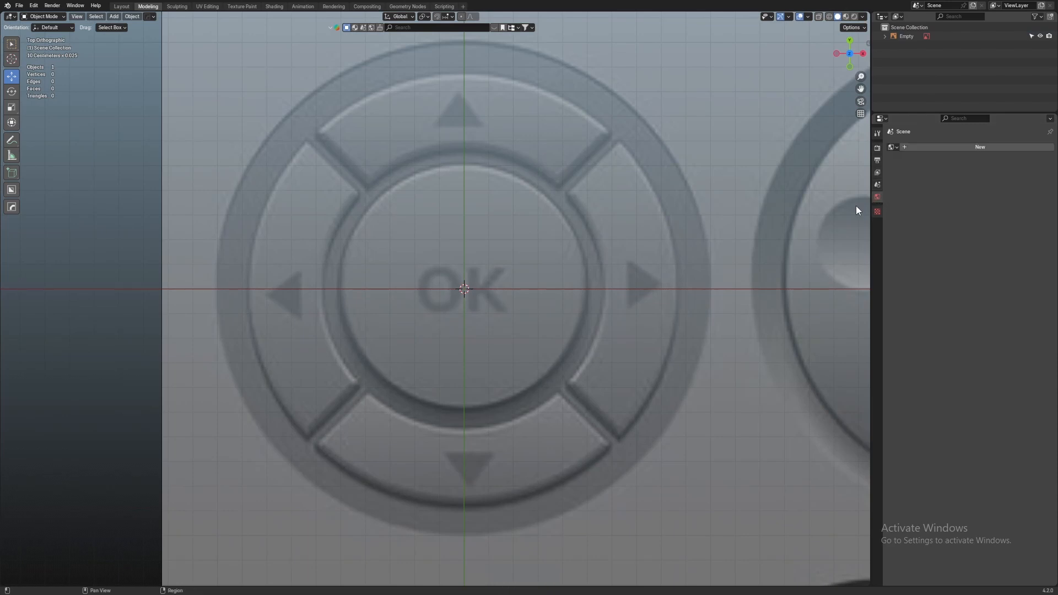
click(617, 321)
click(878, 248)
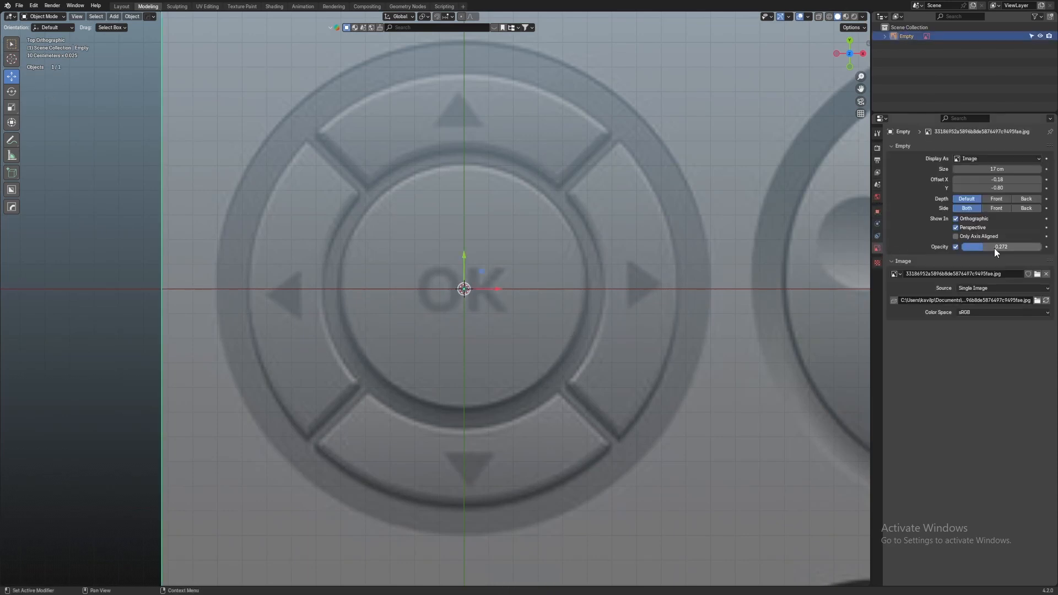
drag(1034, 248, 1023, 250)
scroll(585, 249, down, 5)
scroll(491, 296, up, 4)
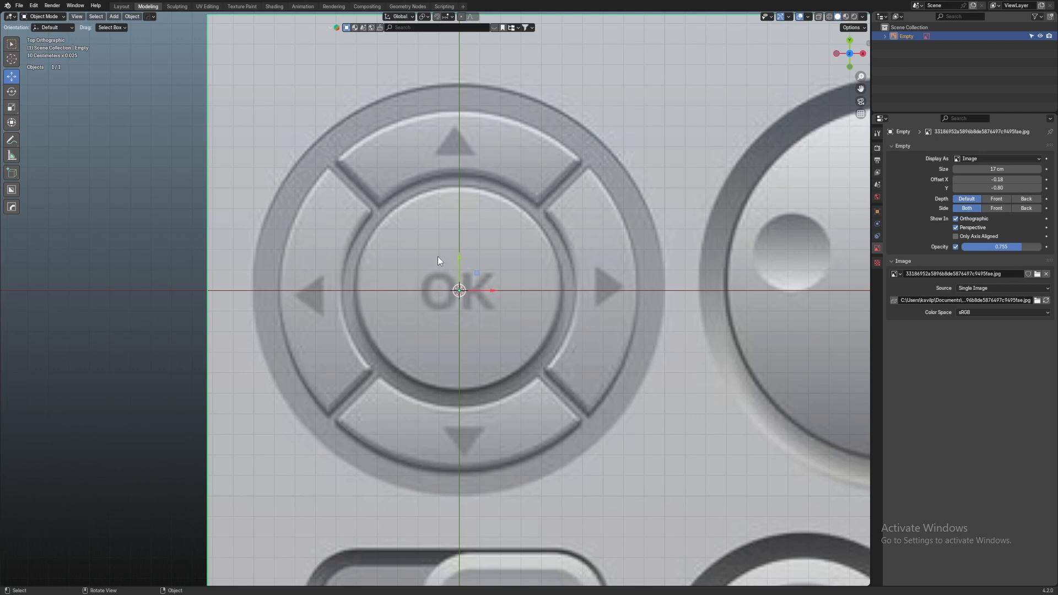
Examine the outer ring, the four arrow segments and the centre button of the OK pad in the reference image
scroll(437, 256, down, 4)
scroll(544, 295, up, 4)
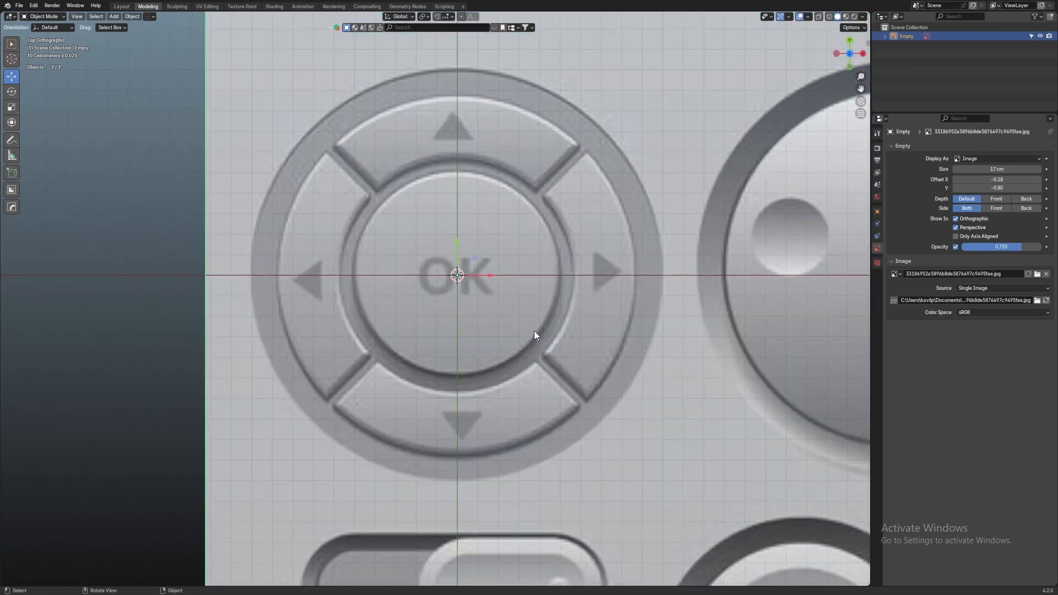
scroll(367, 211, up, 1)
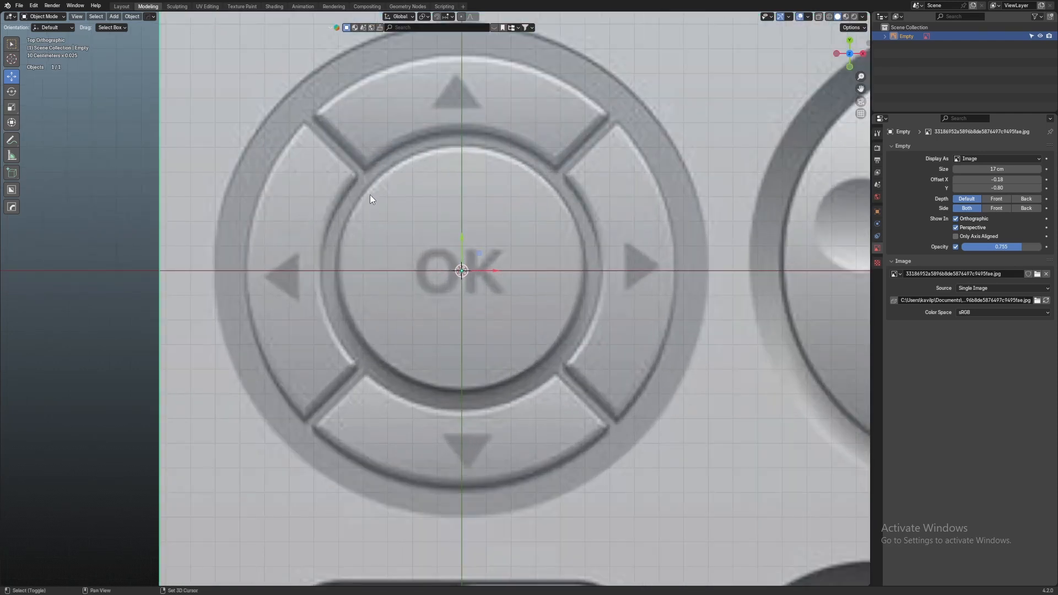
shift+middle_drag(369, 194, 366, 210)
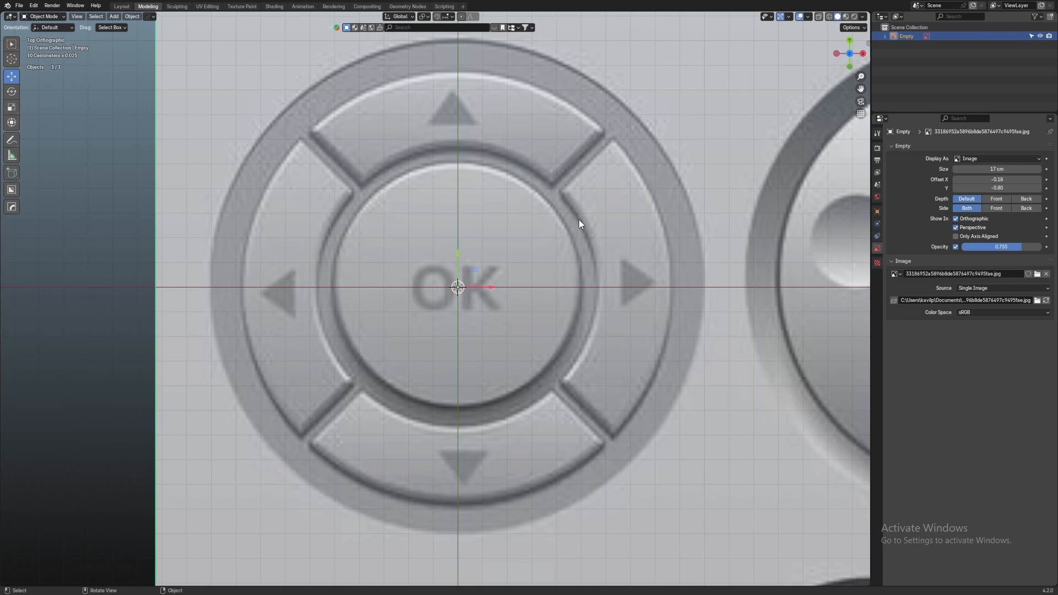
scroll(578, 220, up, 1)
scroll(385, 260, down, 2)
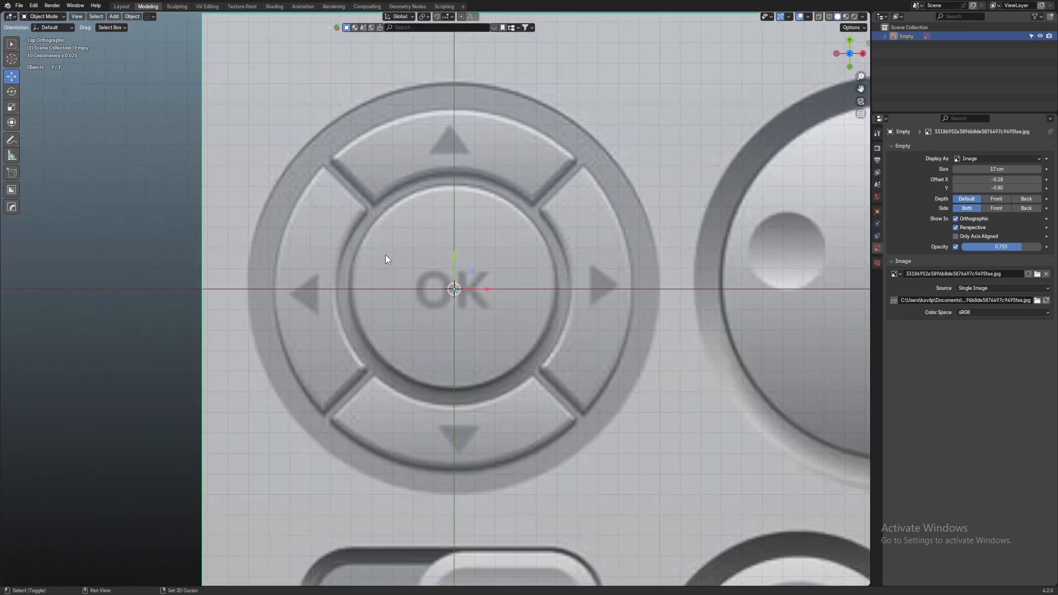
shift+middle_drag(385, 259, 391, 301)
scroll(353, 211, up, 2)
shift+scroll(342, 199, up, 1)
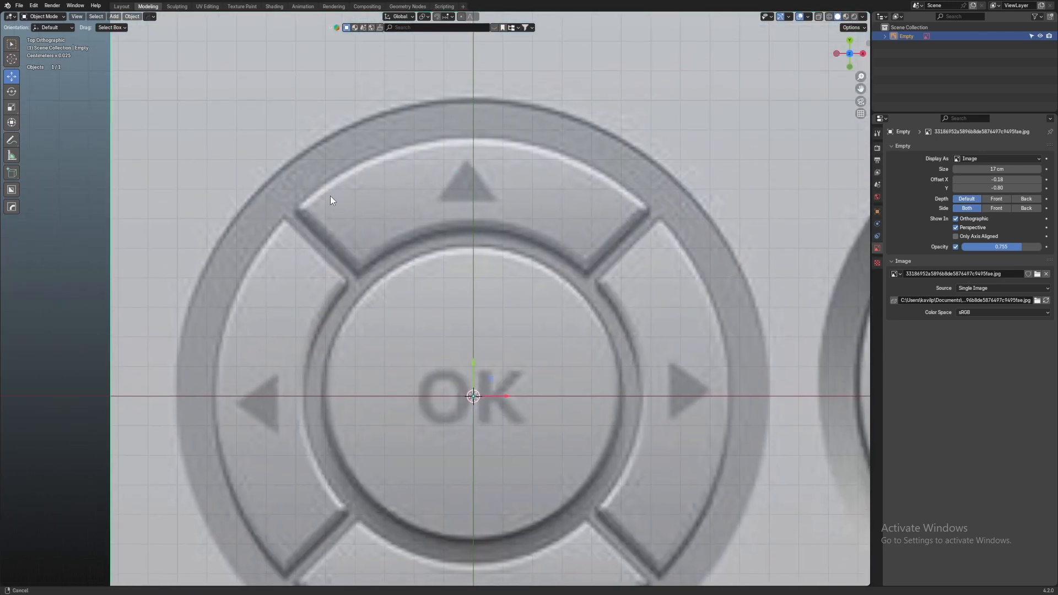
scroll(349, 197, down, 2)
shift+middle_drag(471, 297, 457, 239)
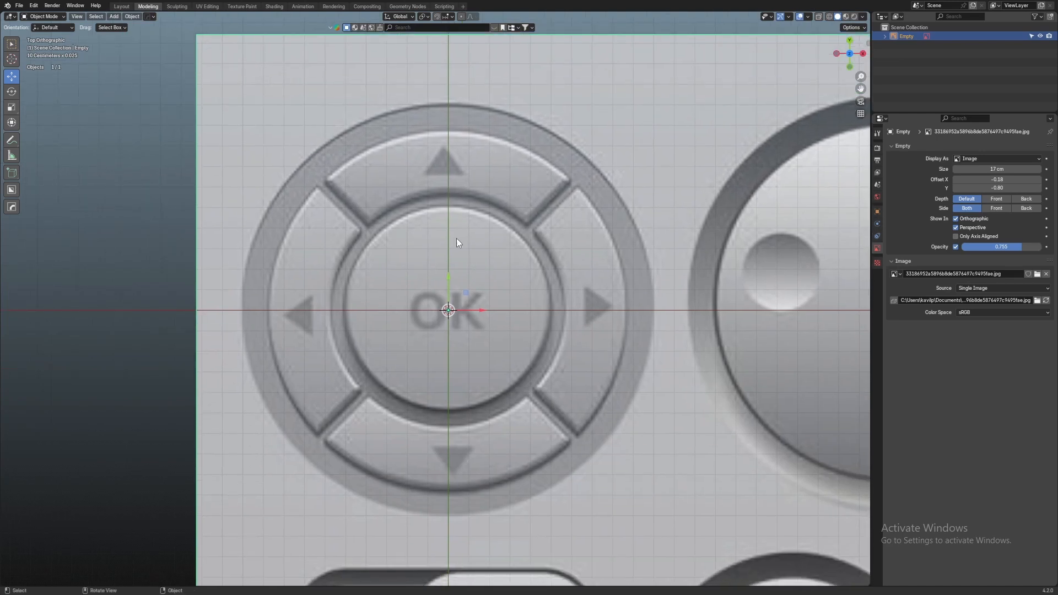
scroll(506, 369, up, 1)
shift+middle_drag(506, 369, 514, 322)
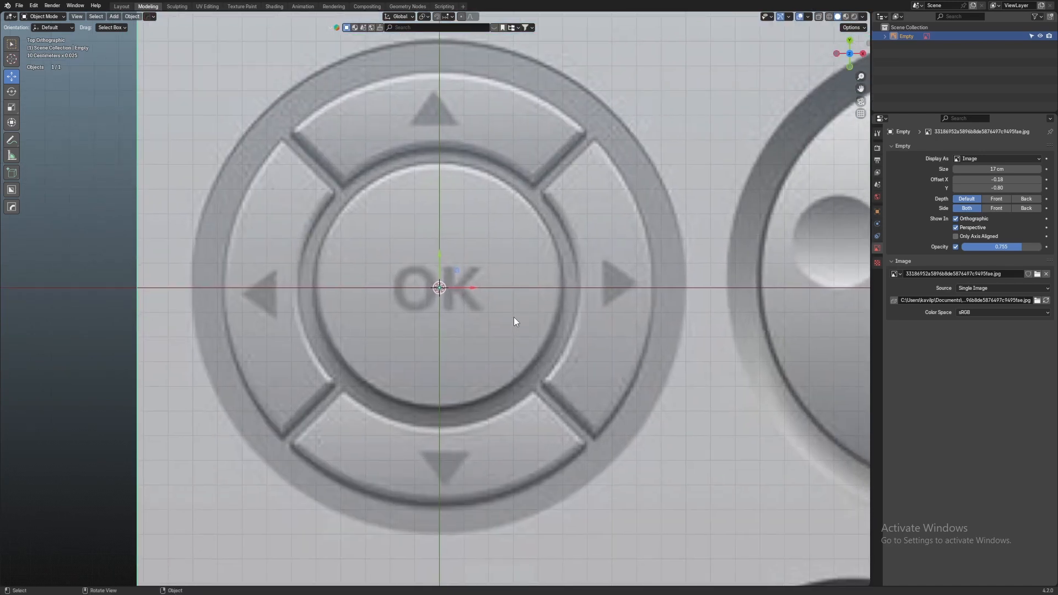
Add a mesh circle with 16 vertices at the centre of the OK pad
scroll(571, 292, down, 2)
key(shift+a)
mouse_move(564, 293)
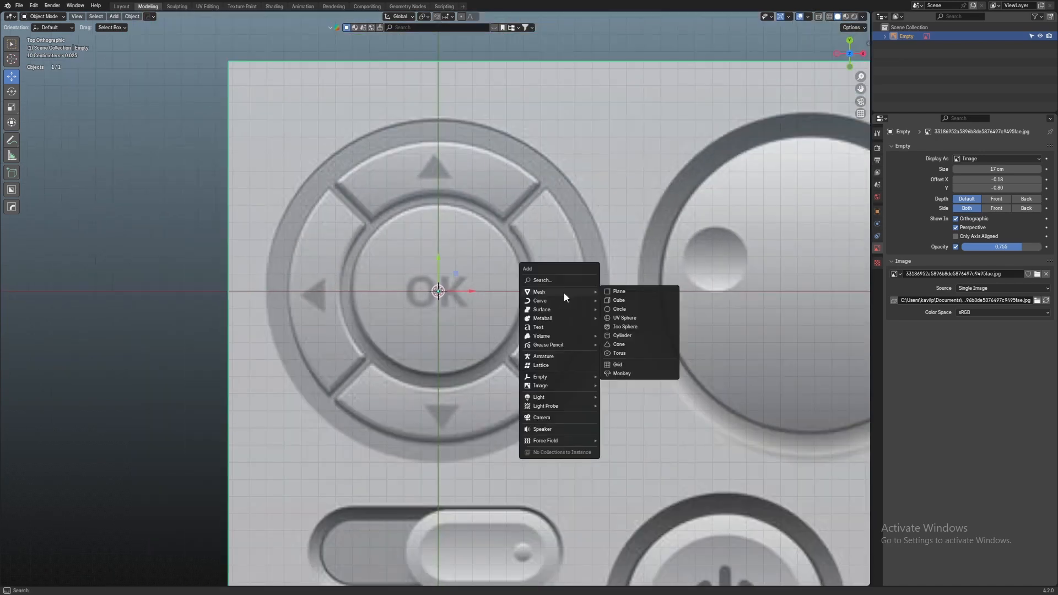
click(623, 309)
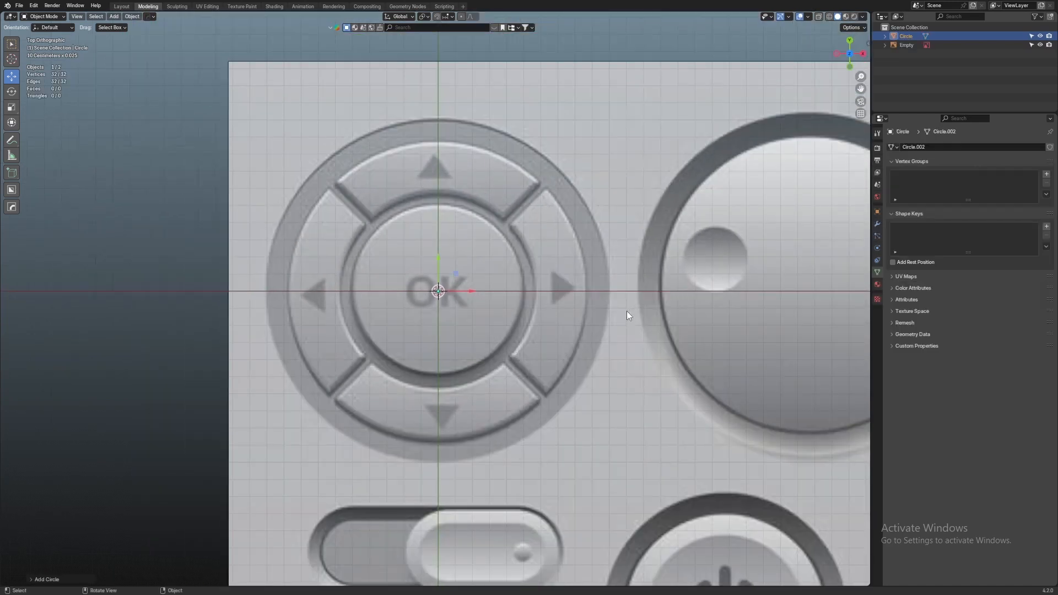
click(53, 579)
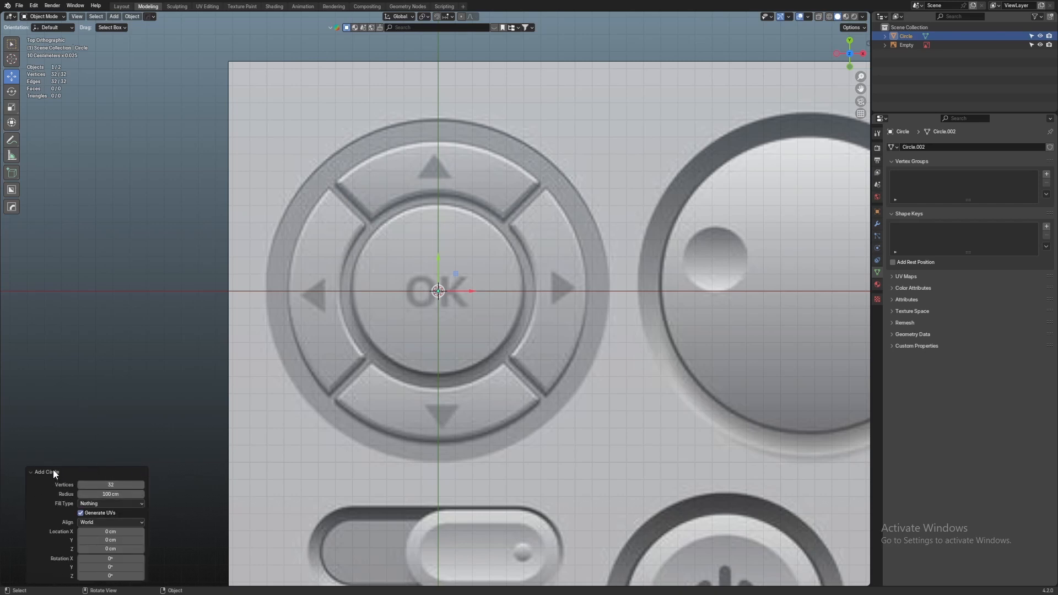
click(116, 483)
key(Return)
click(48, 473)
scroll(473, 298, down, 8)
middle_drag(473, 297, 553, 230)
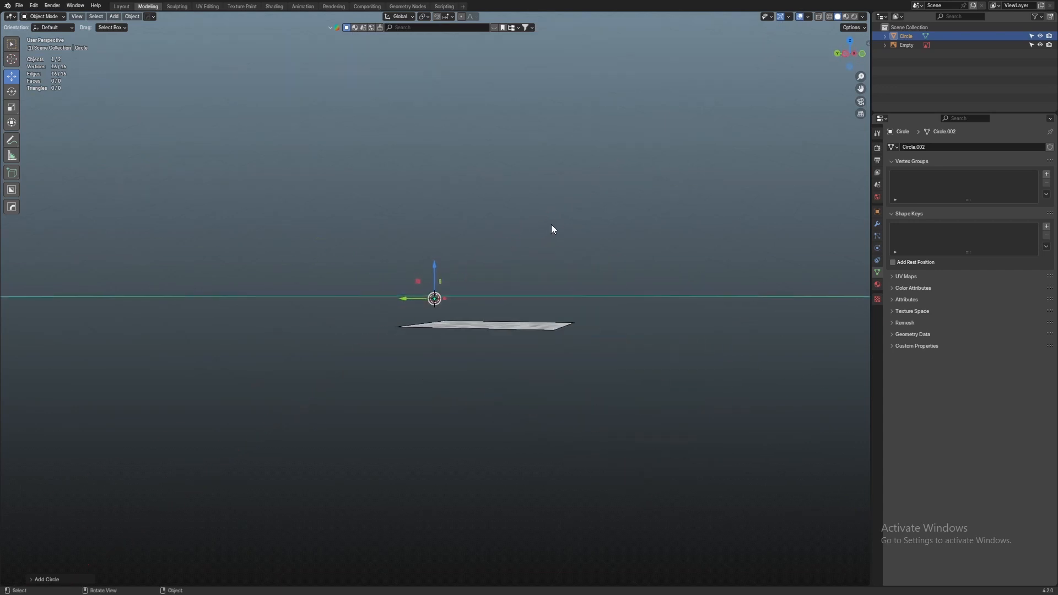
Scale the circle mesh in the top view until it matches the outer edge of the OK pad's ring
key(KP_7)
key(Tab)
scroll(546, 243, up, 6)
key(s)
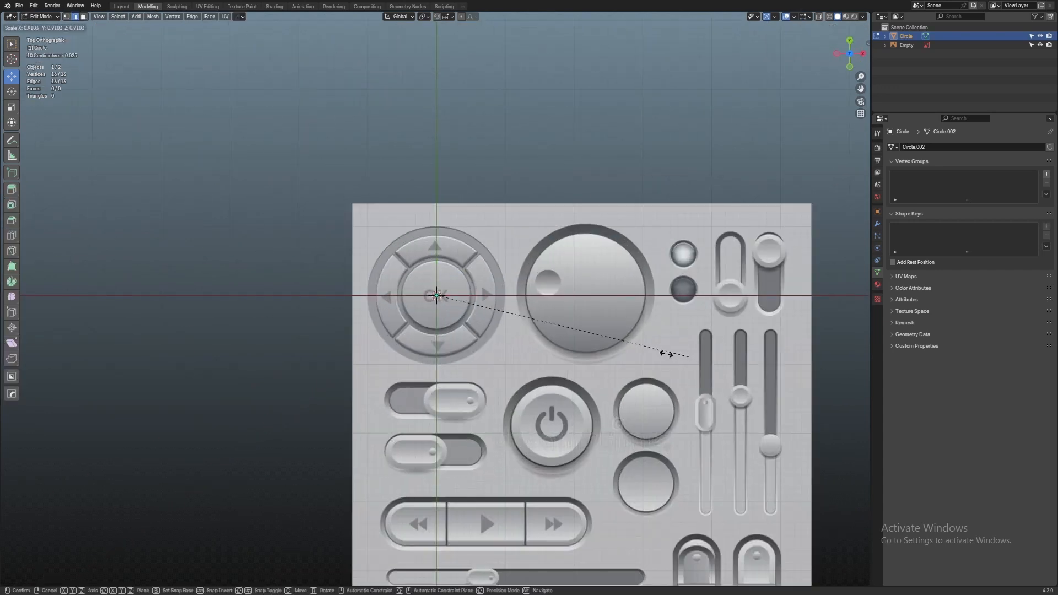
click(624, 324)
scroll(623, 324, up, 5)
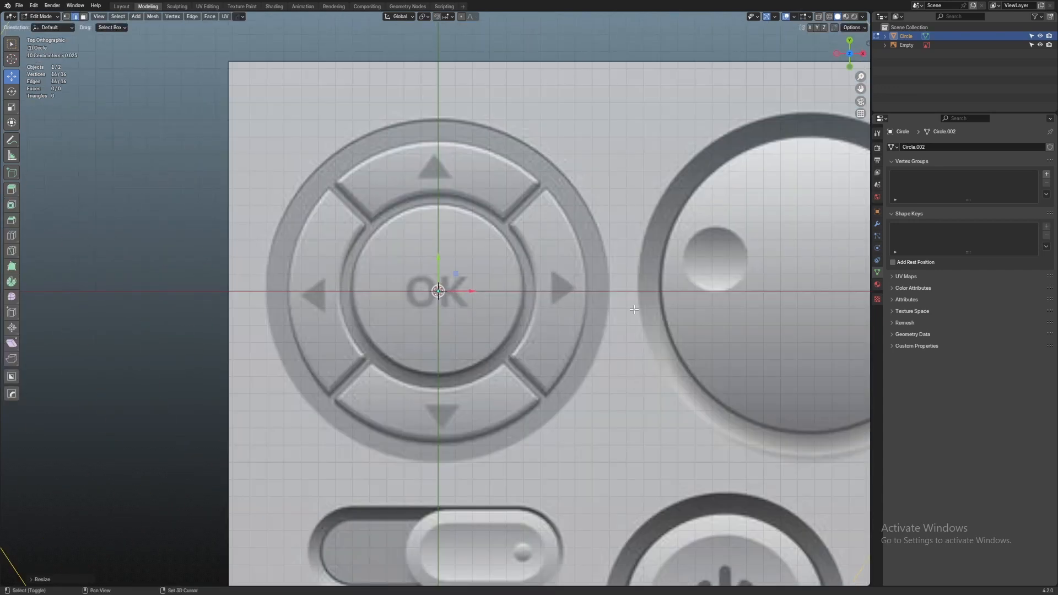
scroll(676, 307, down, 1)
key(s)
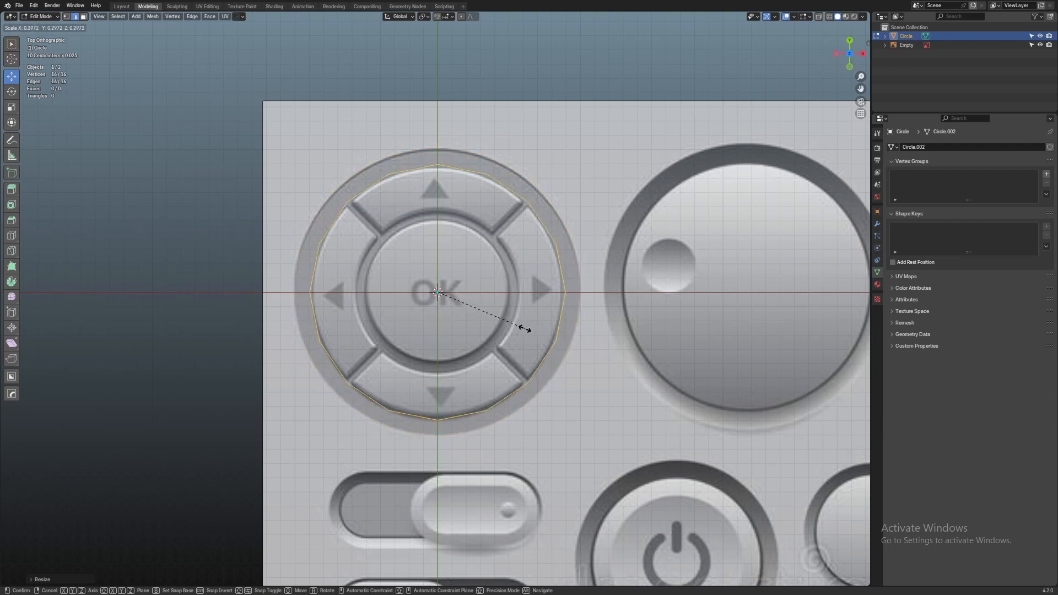
click(525, 329)
scroll(524, 329, up, 3)
shift+middle_drag(525, 329, 525, 271)
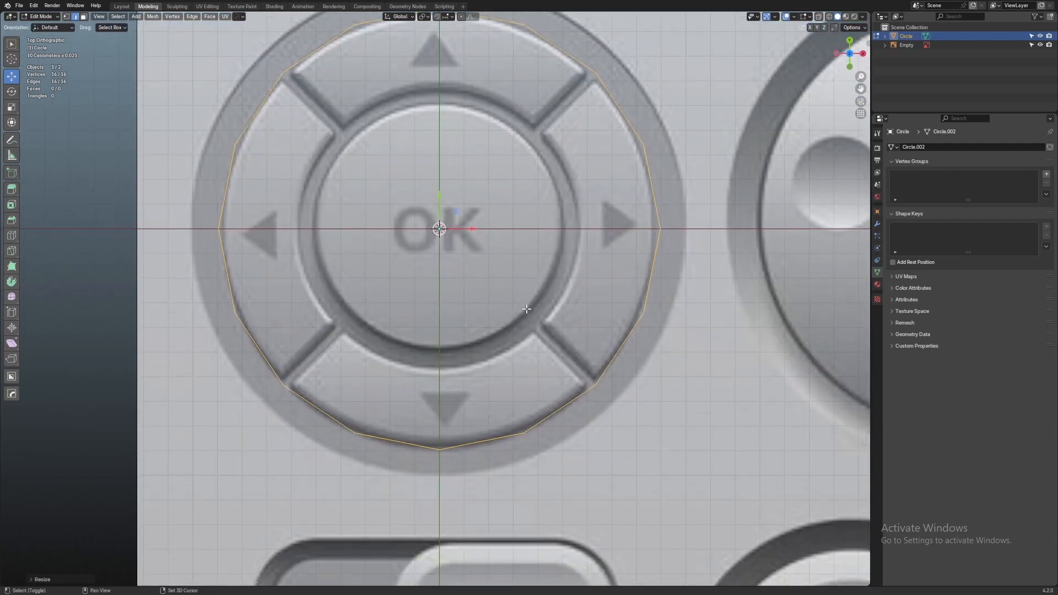
key(s)
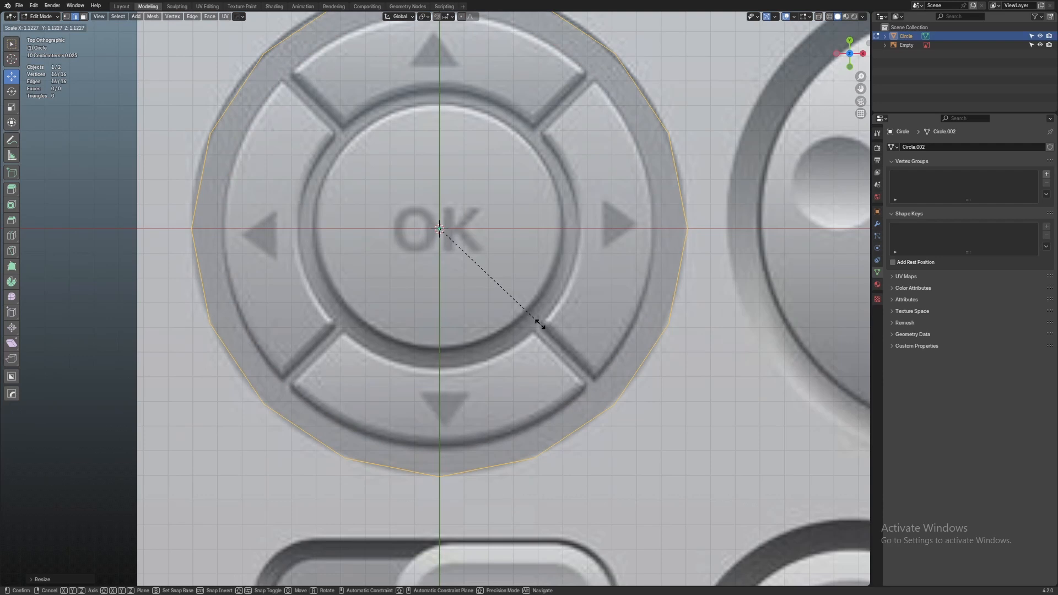
click(561, 319)
Extrude the circle inward to the edge of the centre OK button and turn on X-ray display
shift+middle_drag(511, 288, 484, 345)
key(e)
key(Escape)
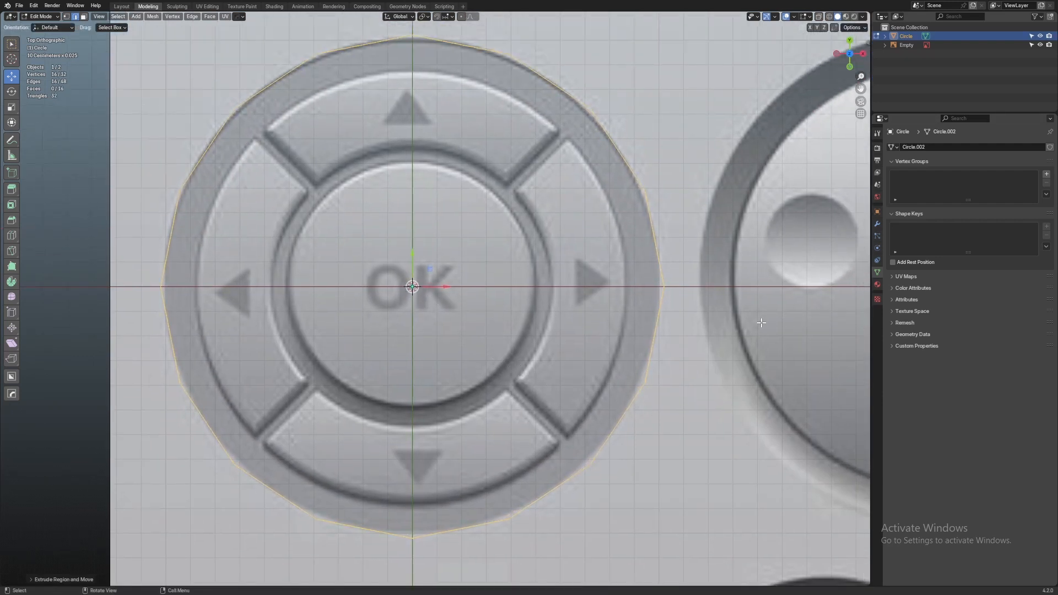
key(e)
key(s)
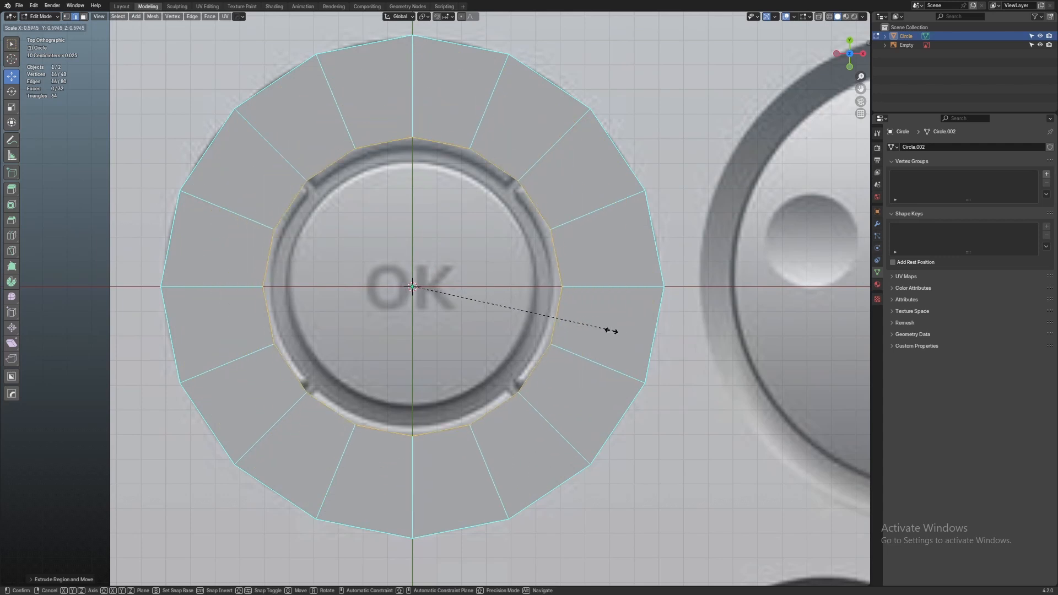
click(578, 330)
key(alt+z)
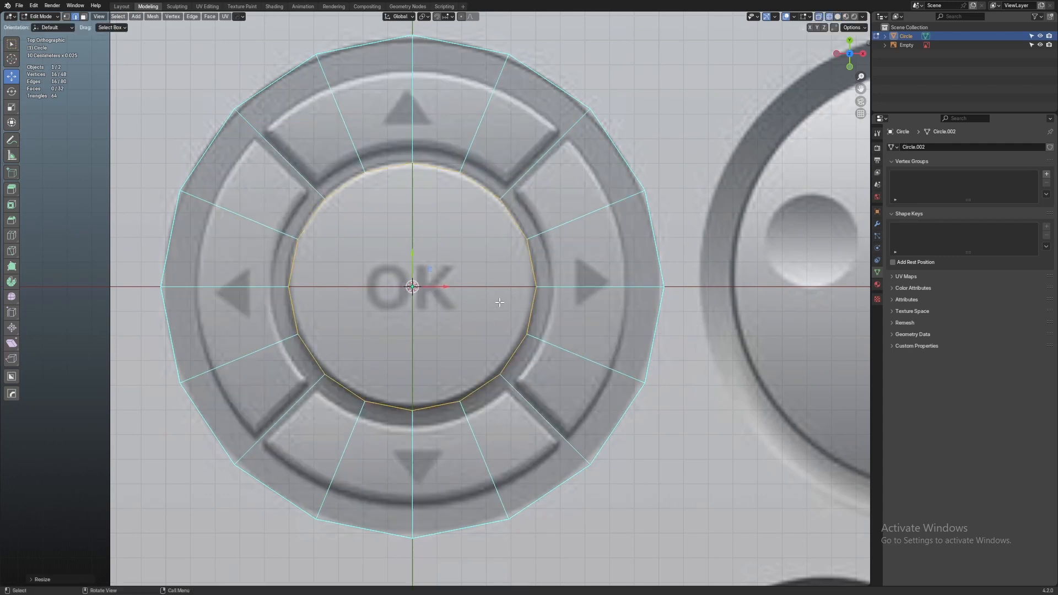
Set the reference image's Y offset to -0.80, then reselect the circle mesh and reopen it for editing
key(Tab)
scroll(722, 343, down, 2)
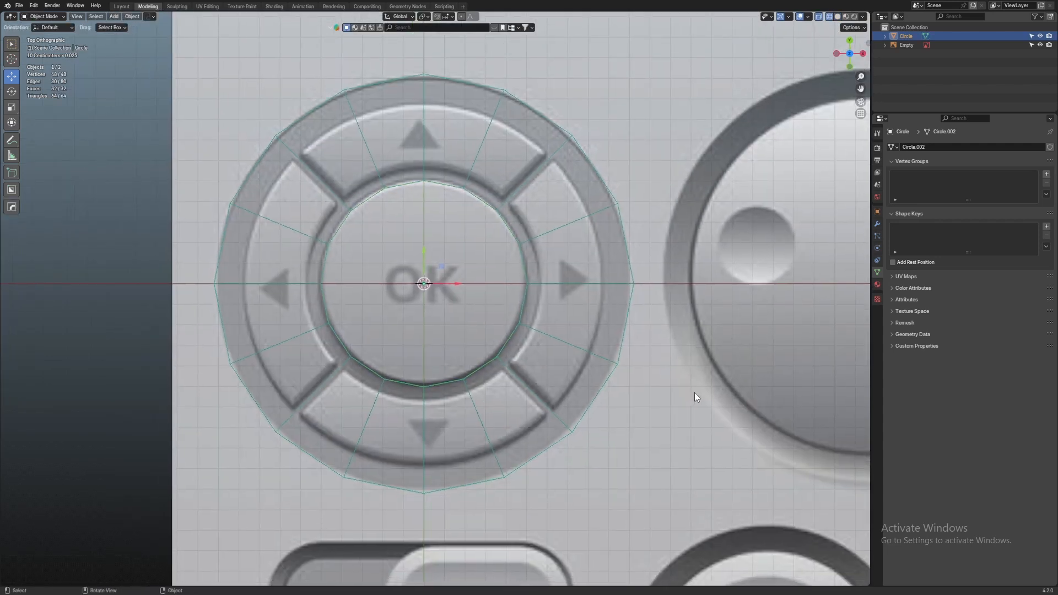
click(695, 392)
drag(1004, 188, 999, 188)
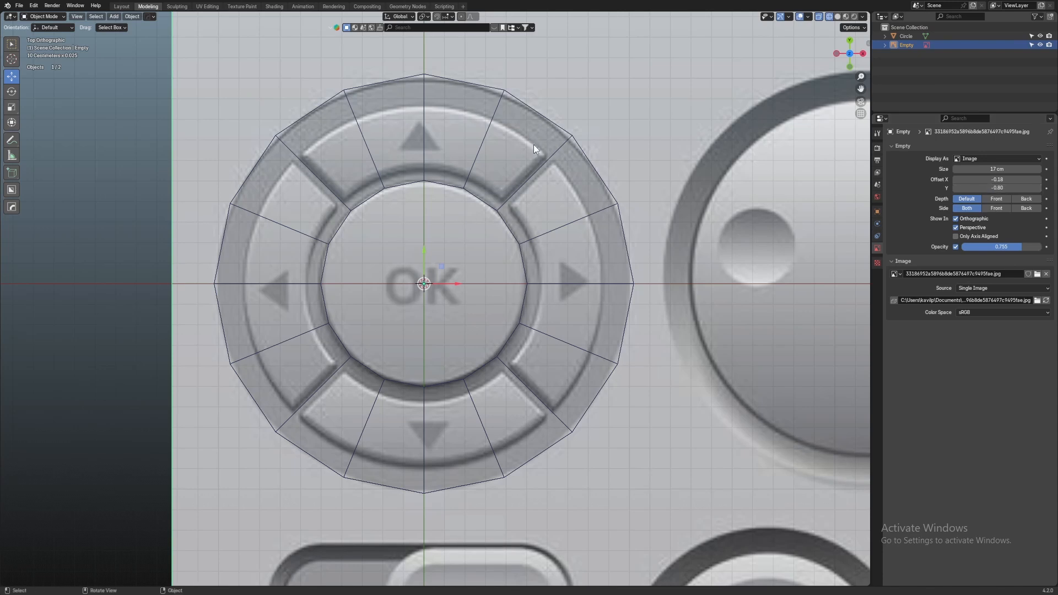
click(515, 95)
scroll(633, 247, up, 2)
shift+middle_drag(673, 355, 666, 320)
key(Tab)
scroll(601, 371, down, 1)
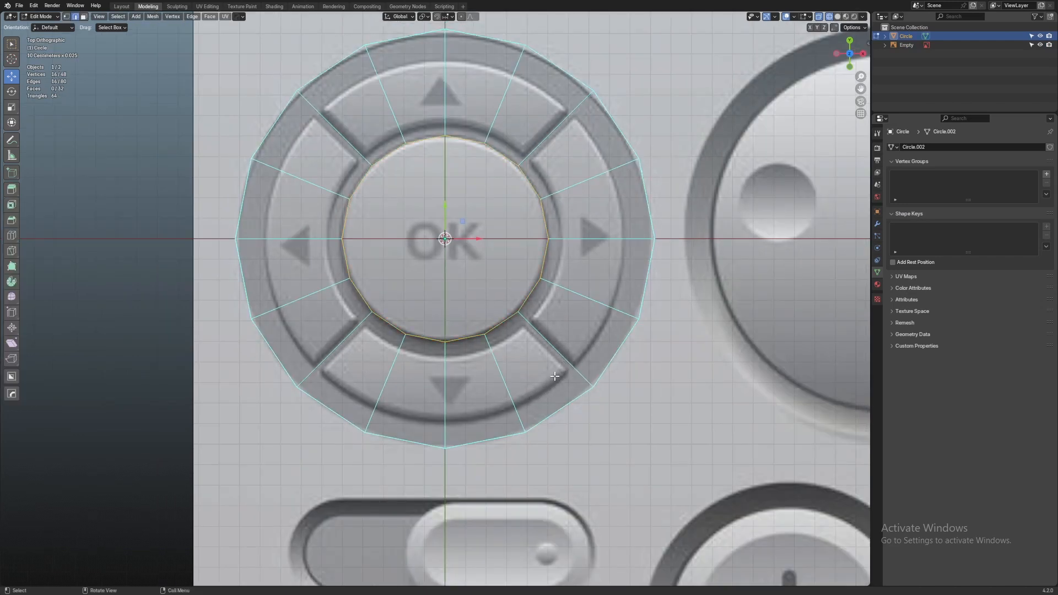
Select the inner edge loop at the OK button and extrude it inward to a small ring around the centre
click(445, 389)
scroll(441, 397, up, 1)
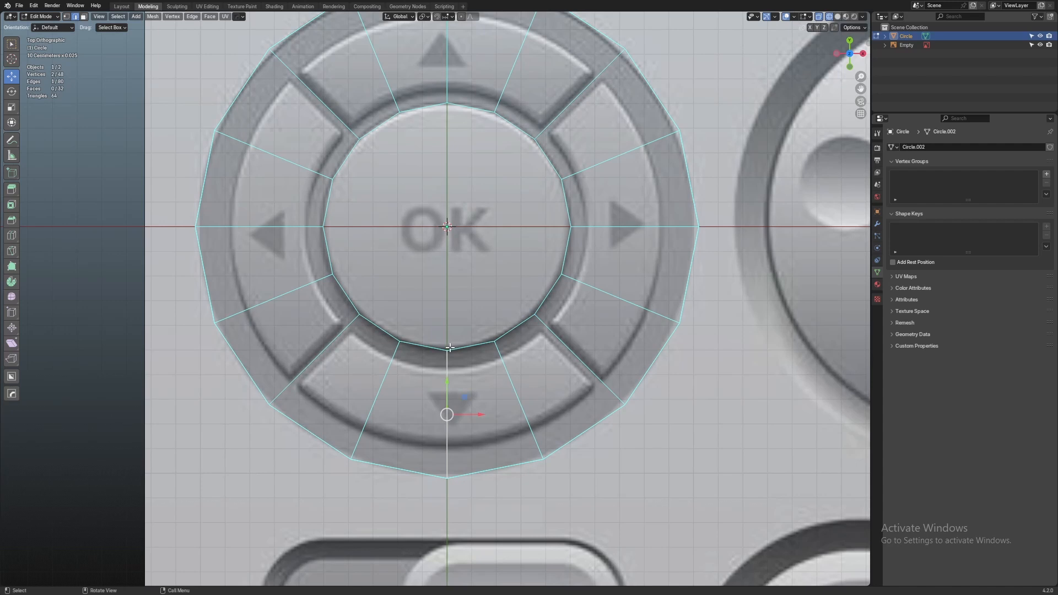
scroll(452, 350, up, 2)
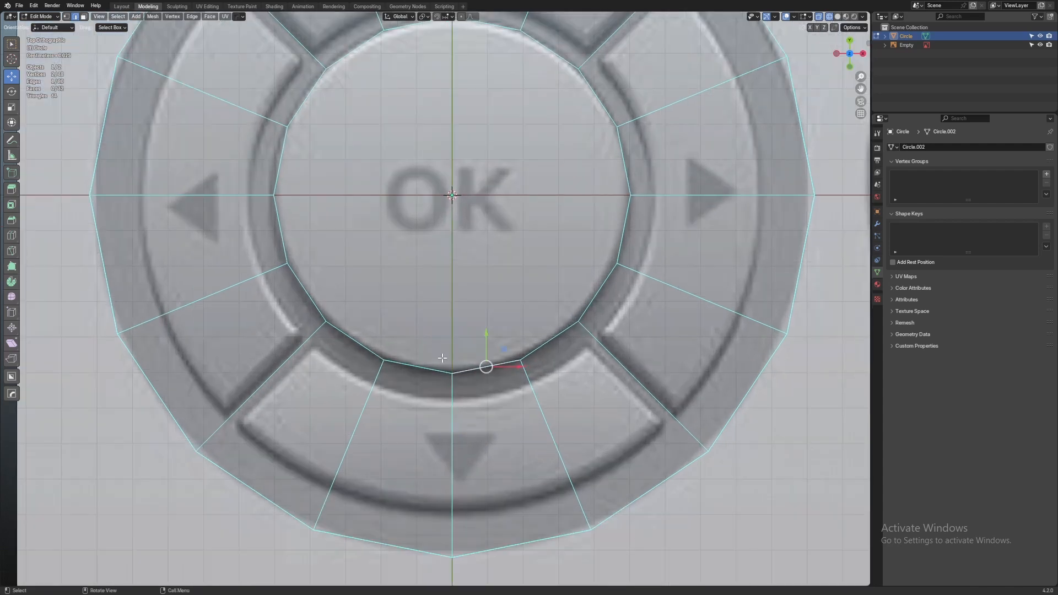
alt+click(484, 365)
shift+middle_drag(561, 355, 525, 395)
key(e)
right_click(524, 395)
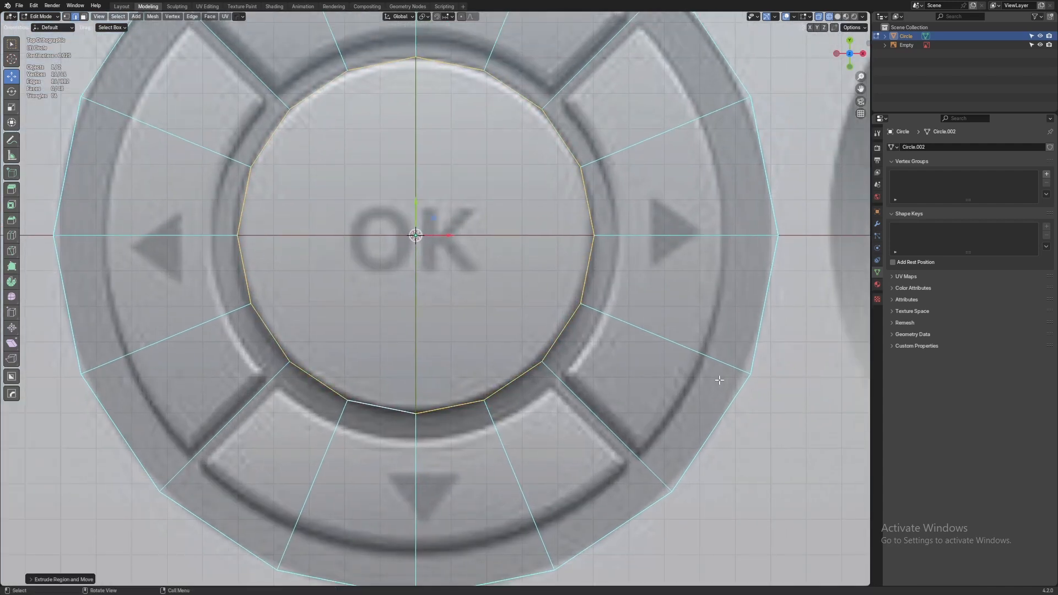
key(s)
click(468, 290)
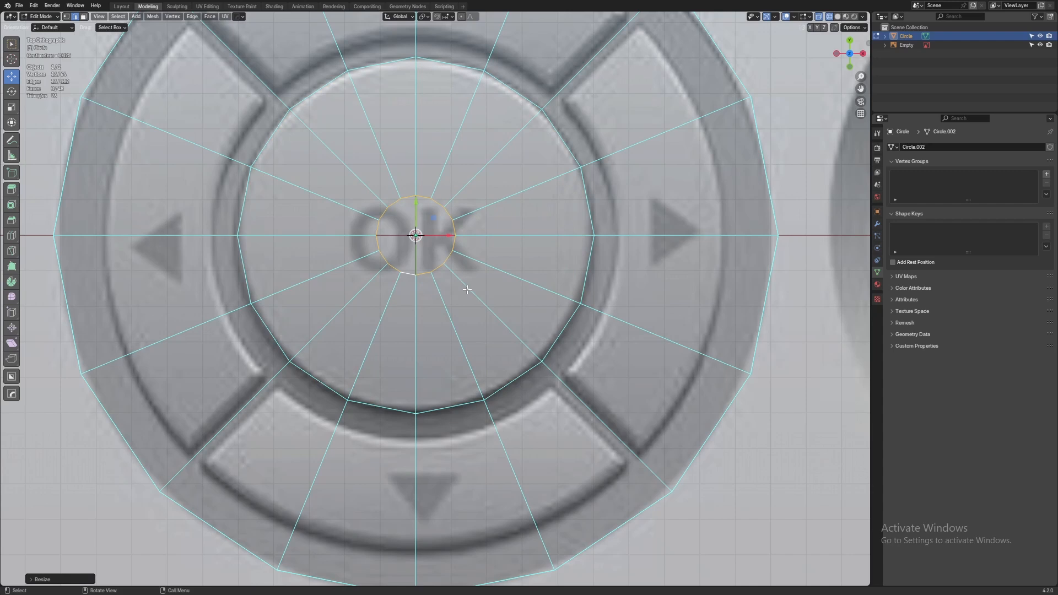
Fill the small centre ring with a single face and try to apply Grid Fill to it
key(f)
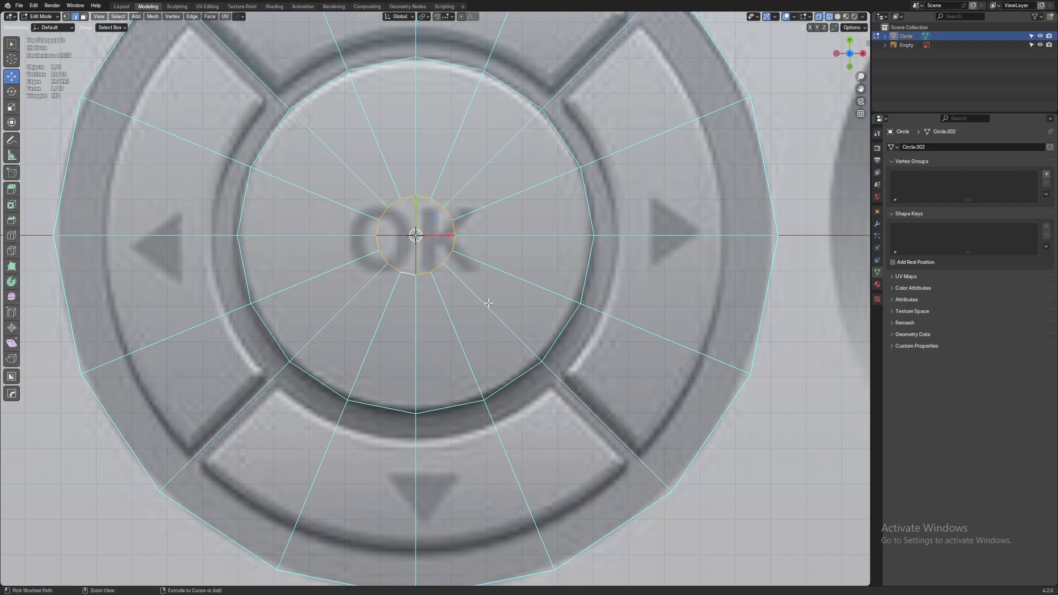
key(ctrl+t)
key(ctrl+z)
key(ctrl+f)
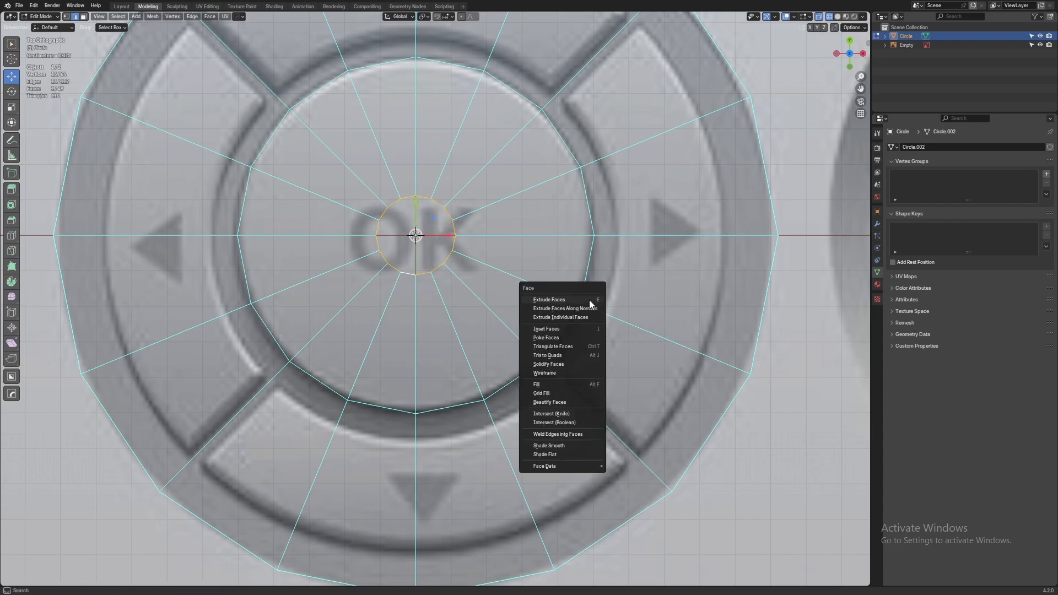
click(563, 396)
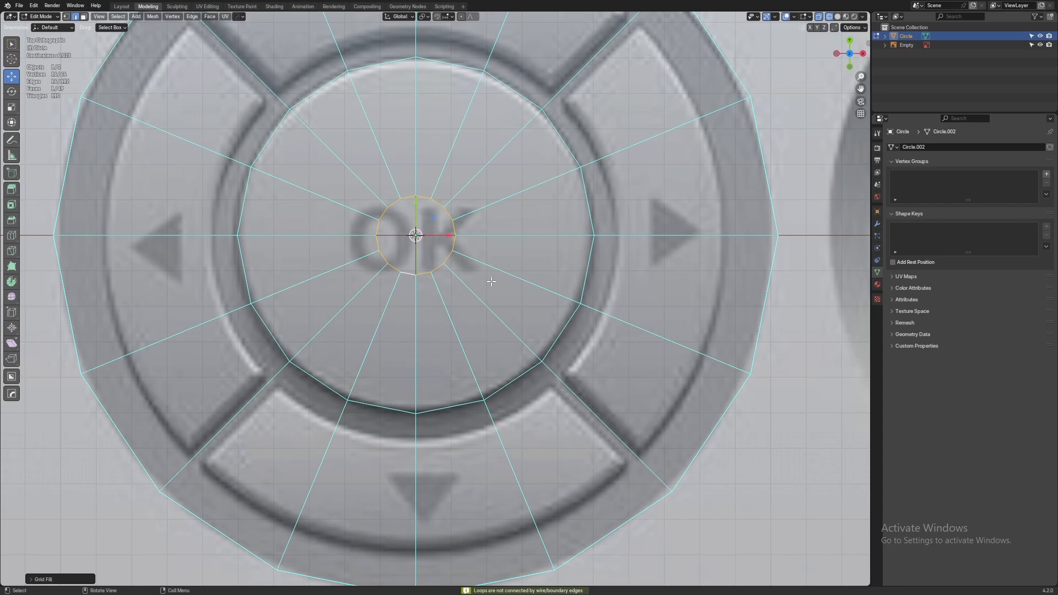
Delete only the single face inside the small centre ring, keeping the surrounding vertices and edges
middle_drag(490, 280, 512, 305)
scroll(511, 305, up, 5)
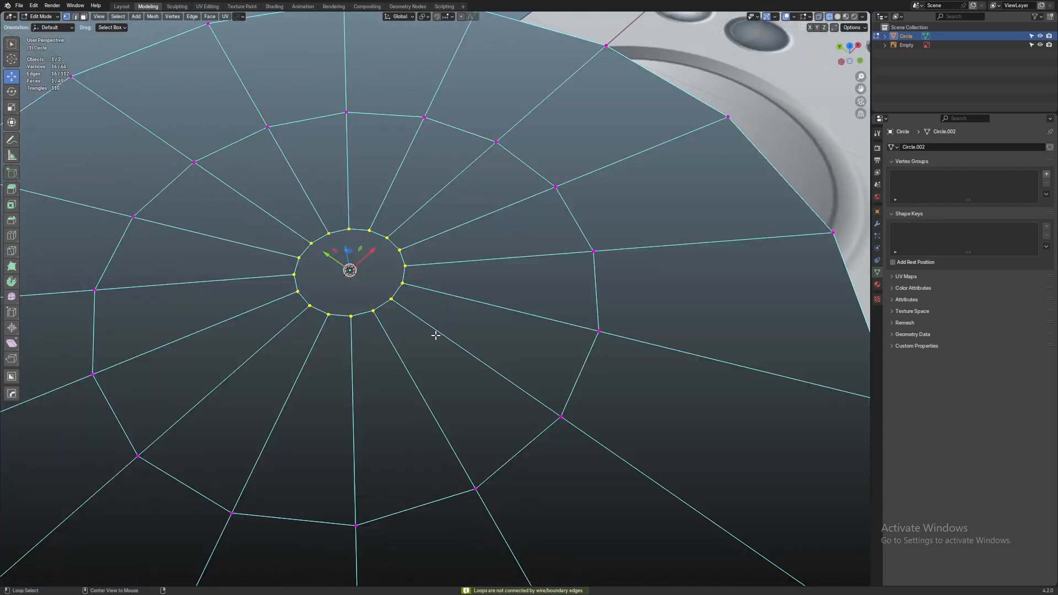
key(3)
key(x)
click(353, 286)
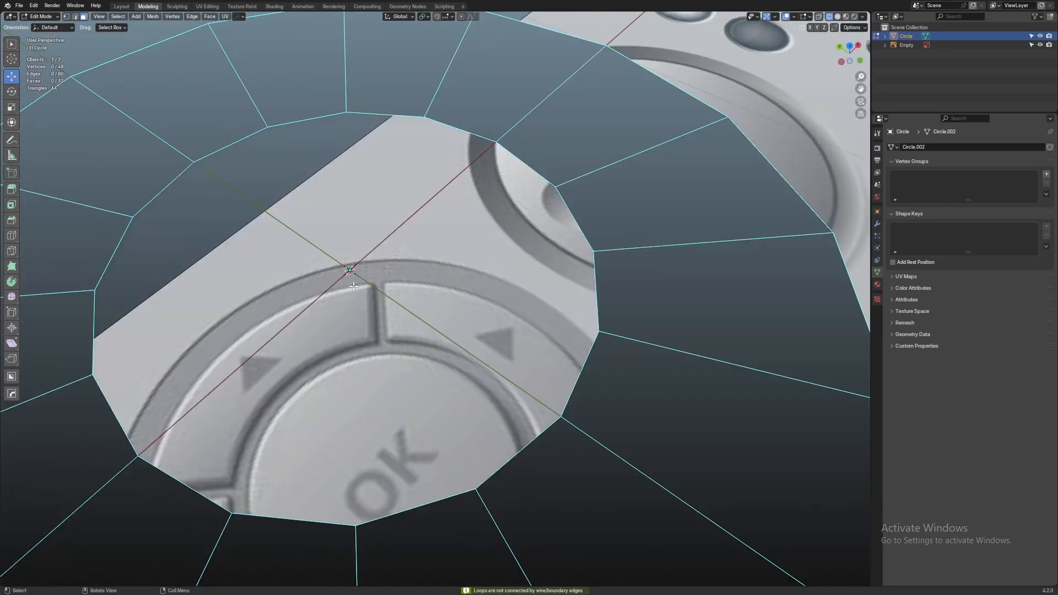
key(ctrl+z)
key(x)
click(349, 306)
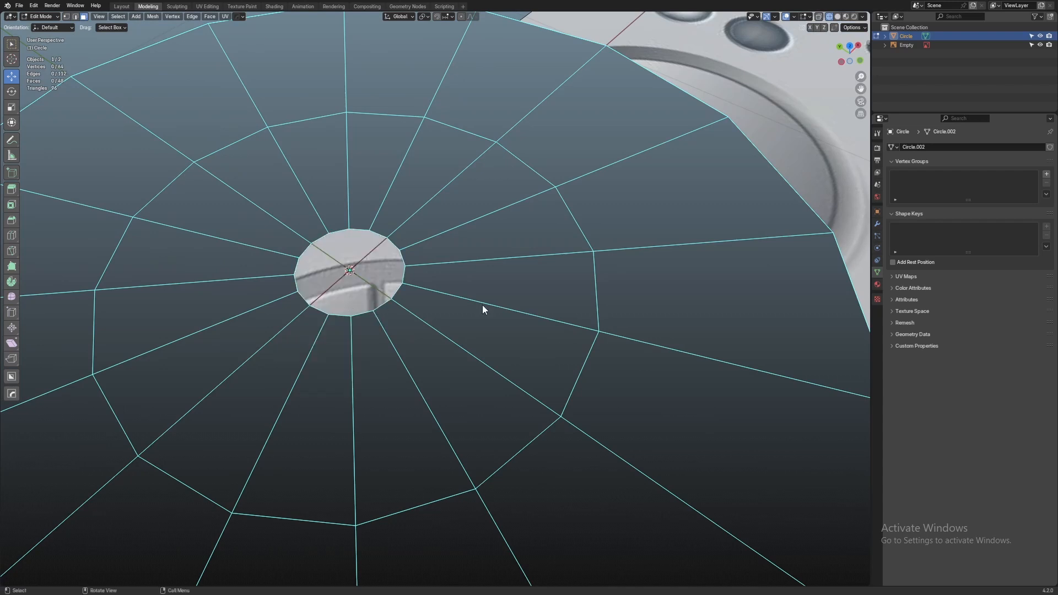
Turn off X-ray display, select the small centre hole's edge loop and close it with Grid Fill
key(alt+z)
key(2)
alt+click(410, 304)
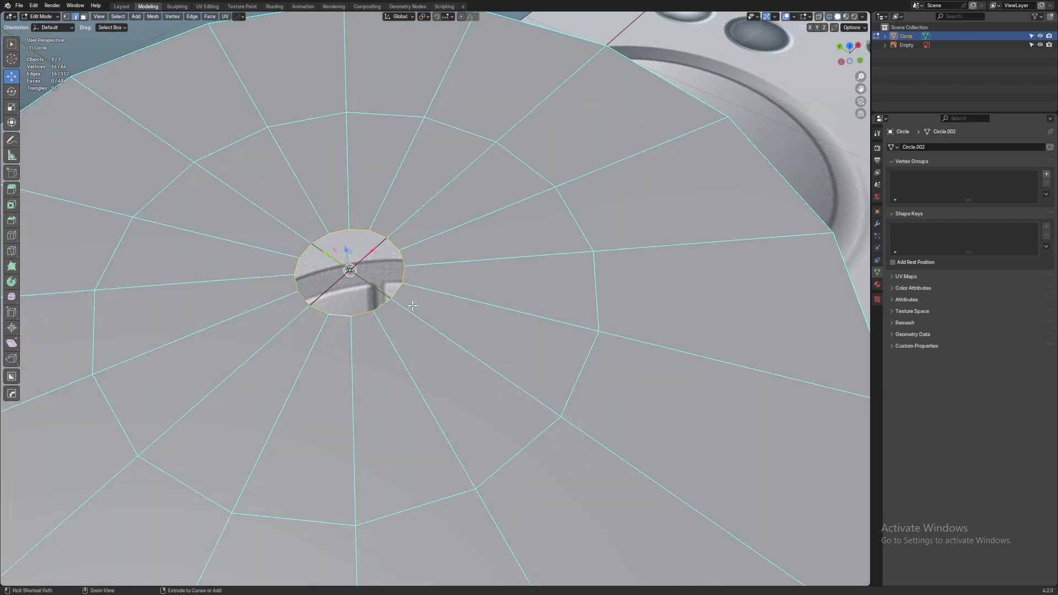
key(ctrl+f)
click(415, 306)
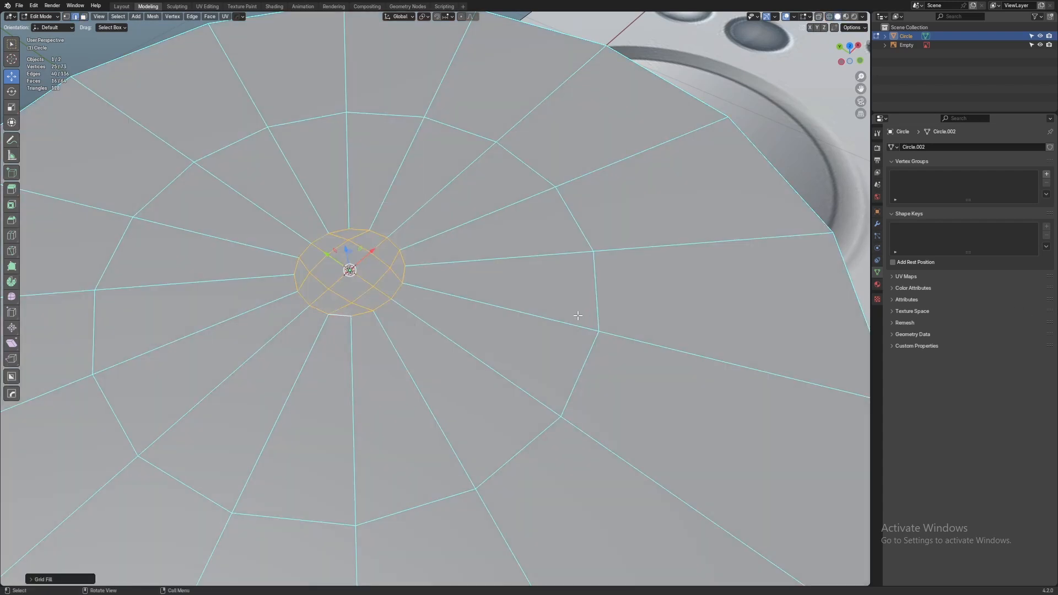
Select the four corner vertices of the inner square in the centre grid from the top view
key(KP_7)
scroll(533, 350, up, 2)
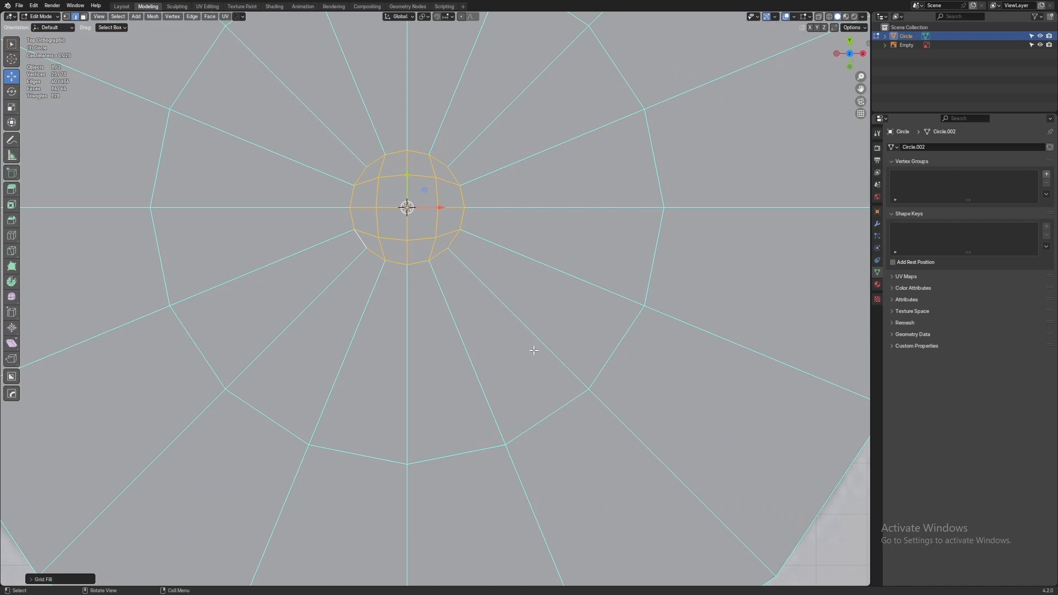
scroll(529, 318, up, 1)
key(1)
click(367, 225)
shift+click(367, 154)
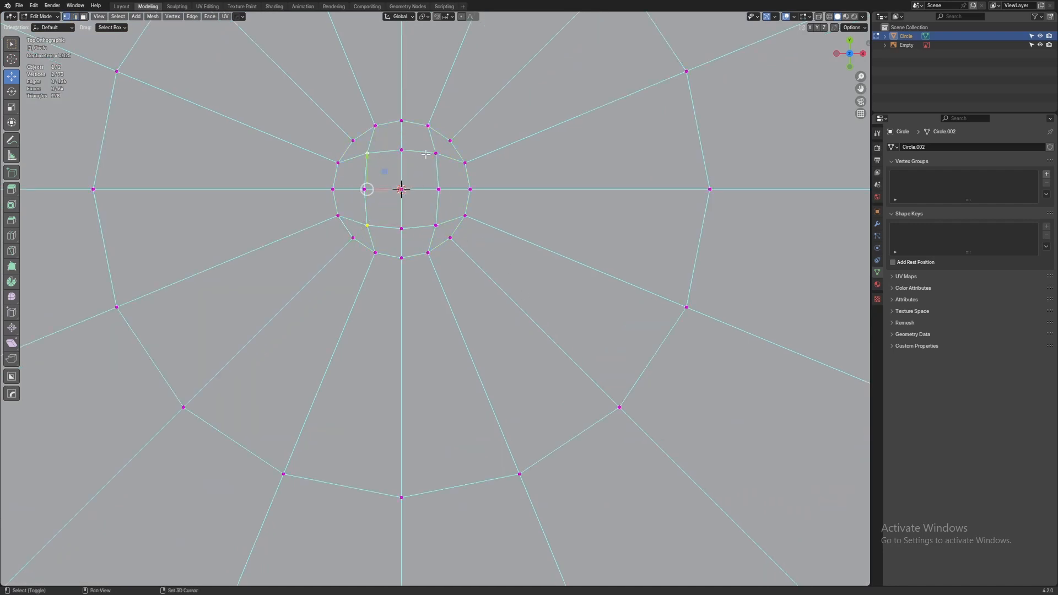
shift+click(436, 152)
shift+click(436, 226)
key(s)
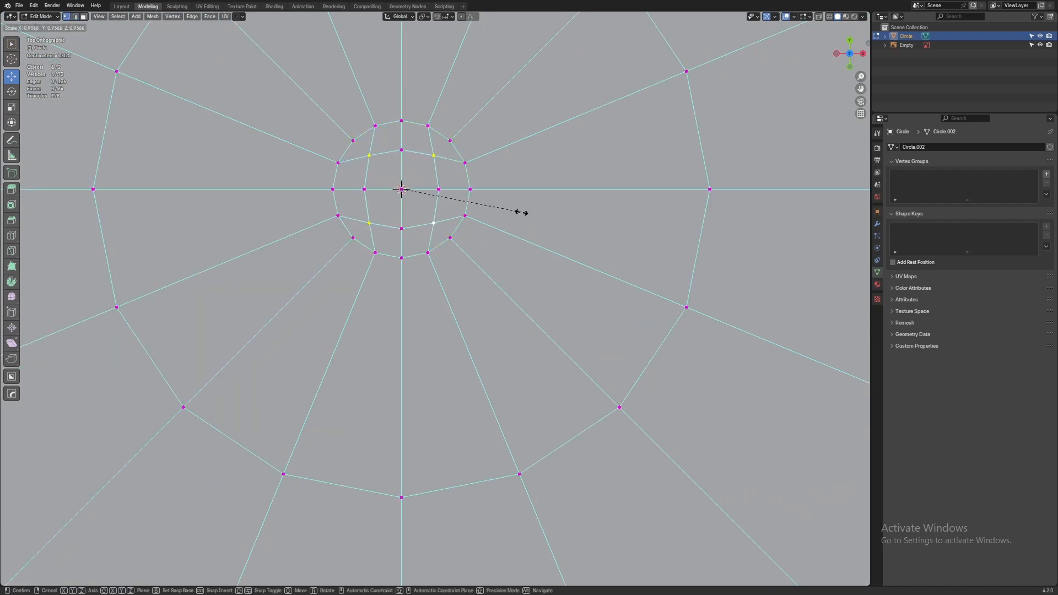
key(Escape)
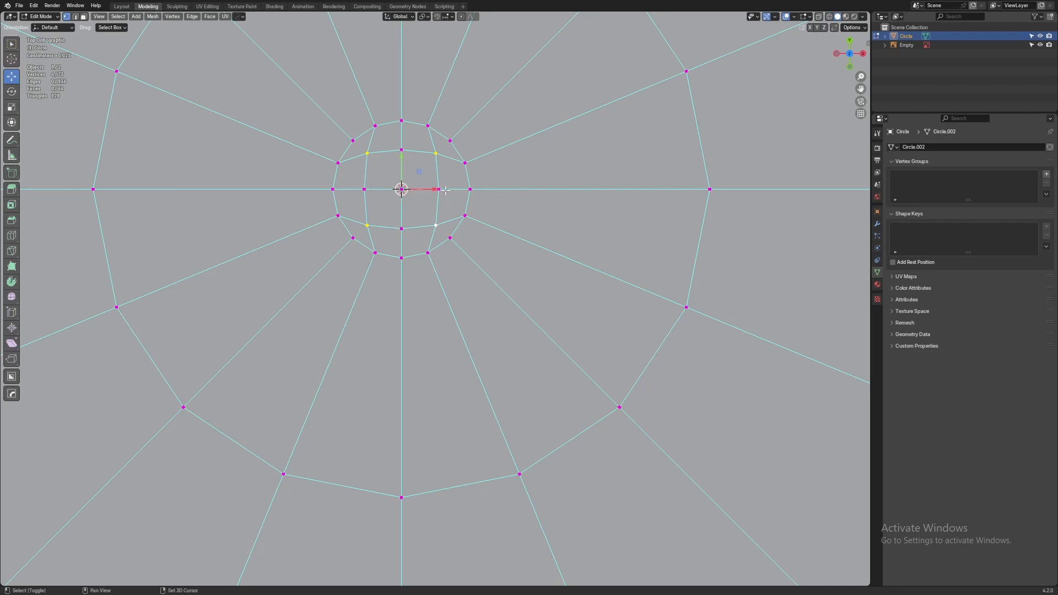
Add the inner square's lower and two side midpoint vertices to the selection and scale it along X to about 0.80
shift+click(408, 227)
shift+click(438, 189)
key(s)
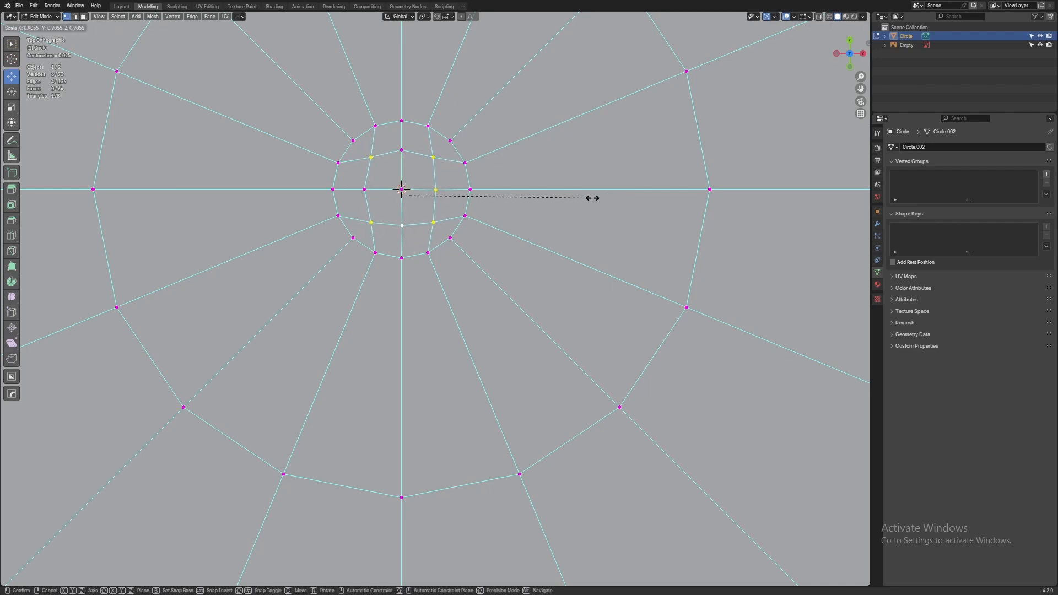
key(Escape)
shift+click(365, 189)
key(s)
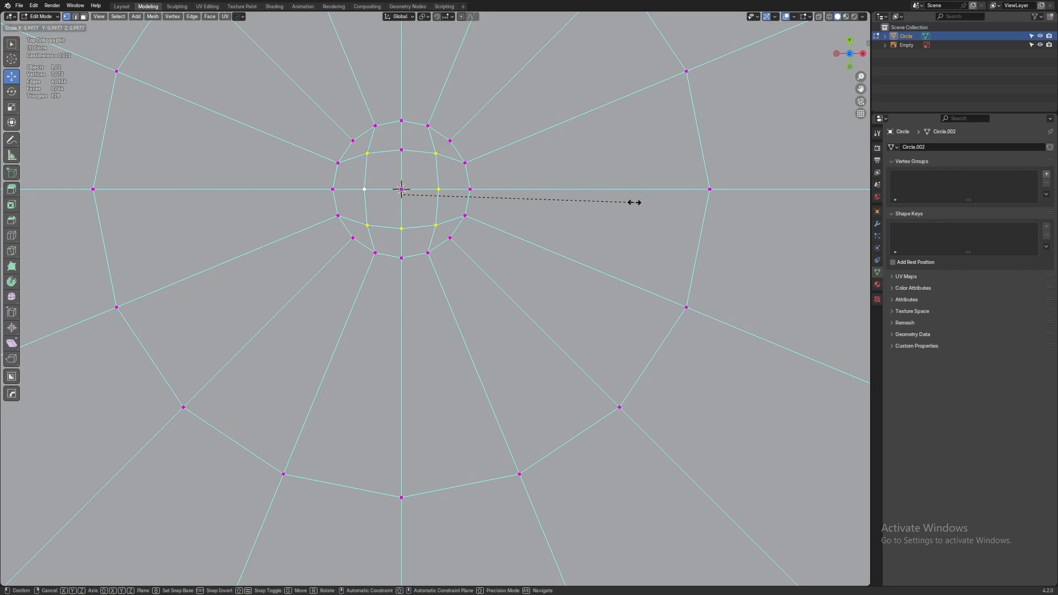
key(x)
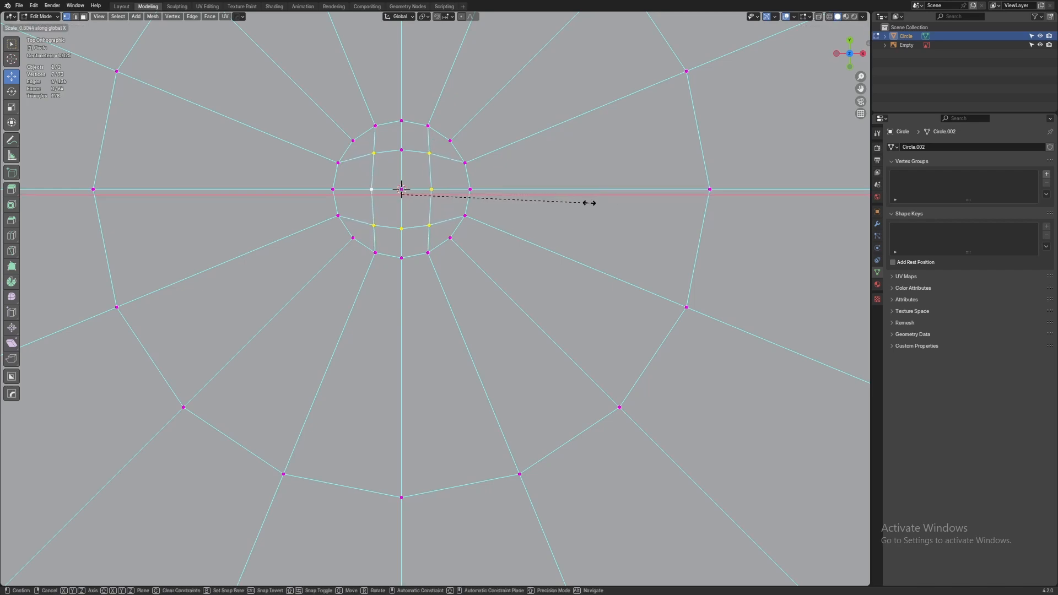
click(590, 203)
Add the inner square's upper midpoint vertex to the selection, scale the square smaller along Y and deselect everything
key(s)
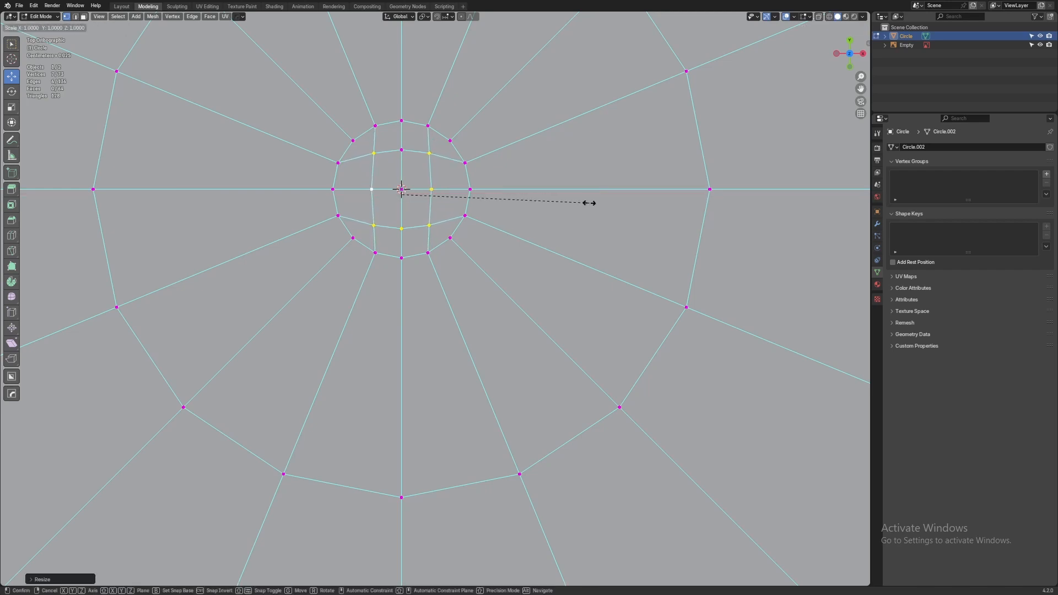
key(Escape)
shift+click(401, 149)
key(s)
key(z)
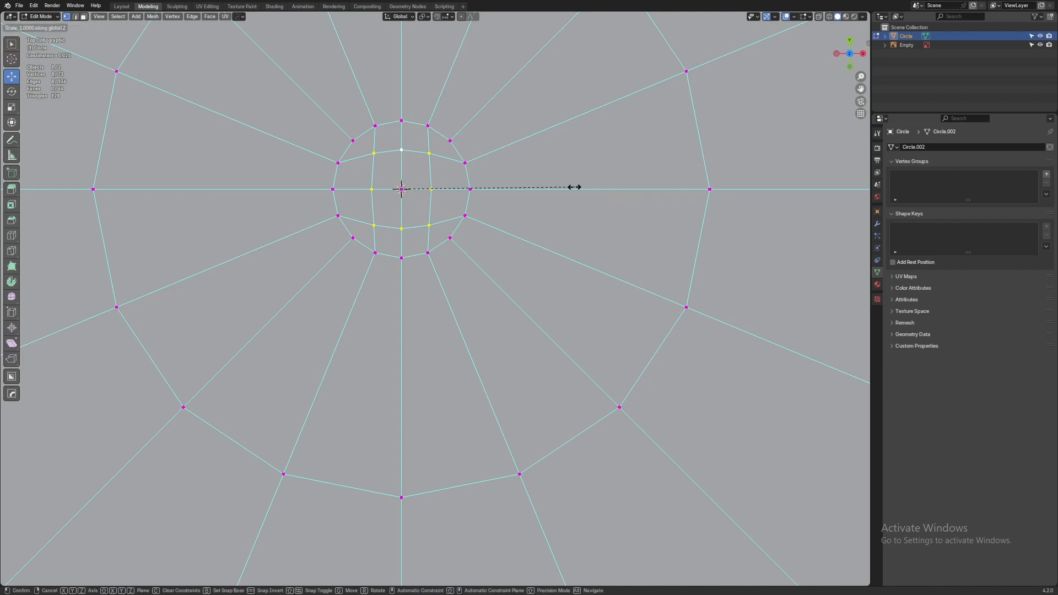
click(553, 189)
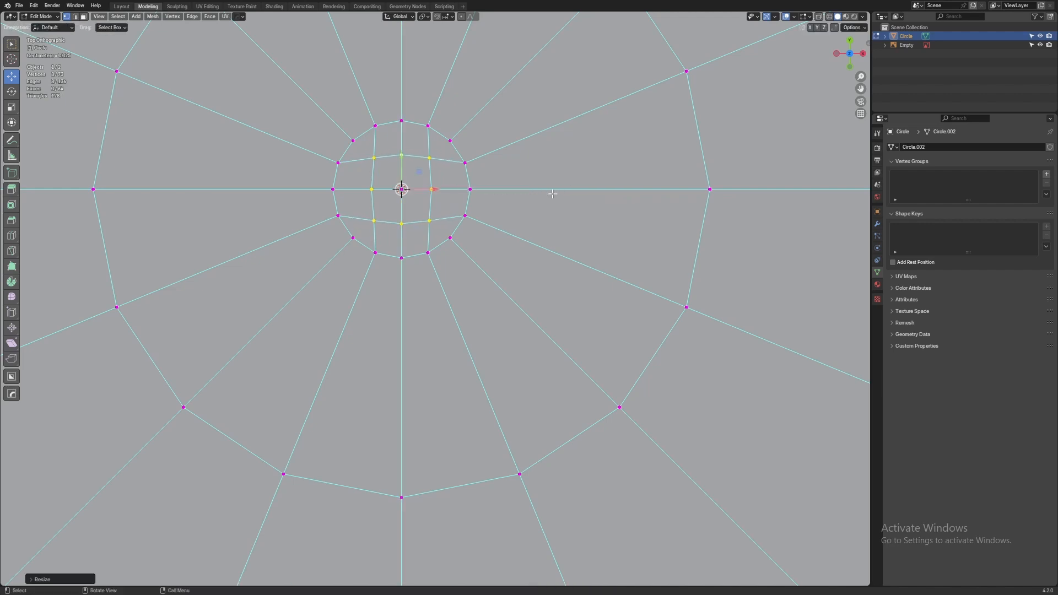
scroll(553, 213, up, 3)
shift+middle_drag(552, 212, 569, 283)
click(572, 280)
scroll(595, 325, down, 9)
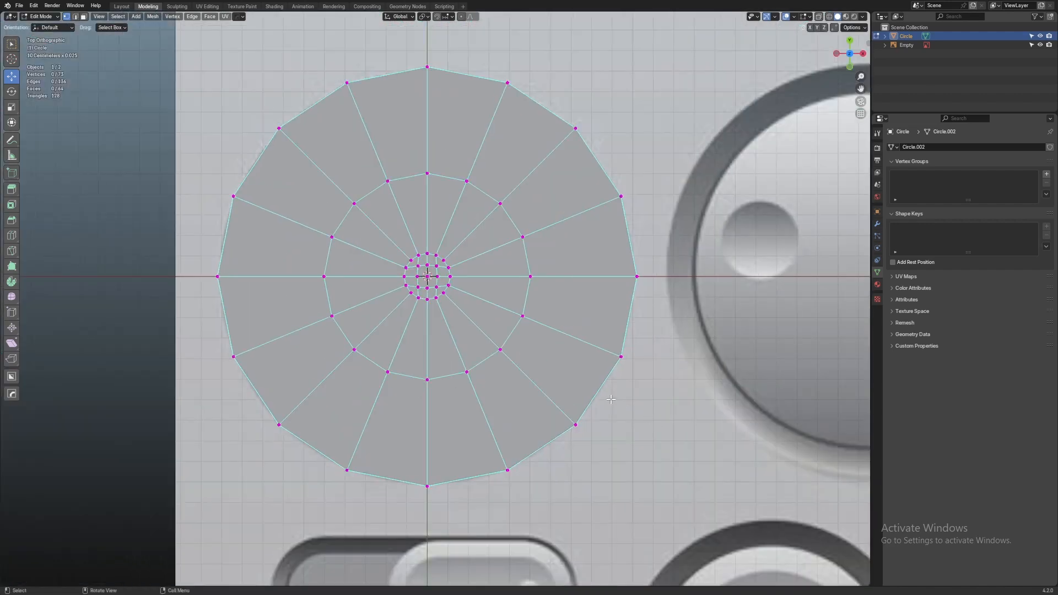
scroll(474, 272, up, 5)
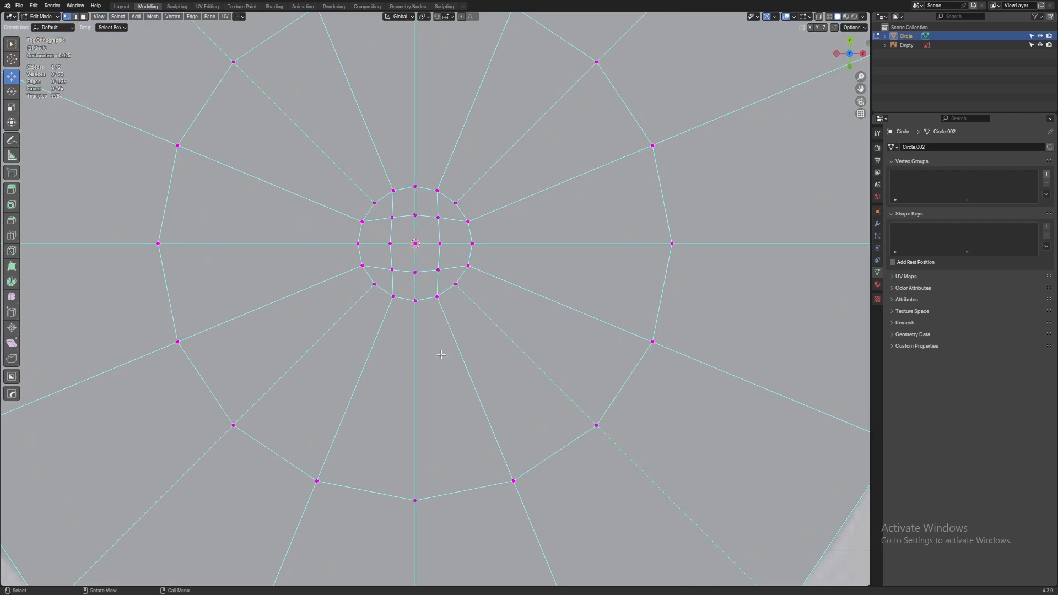
Maximize the 3D viewport and frame the round pad from the top view
key(ctrl+space)
scroll(529, 311, down, 2)
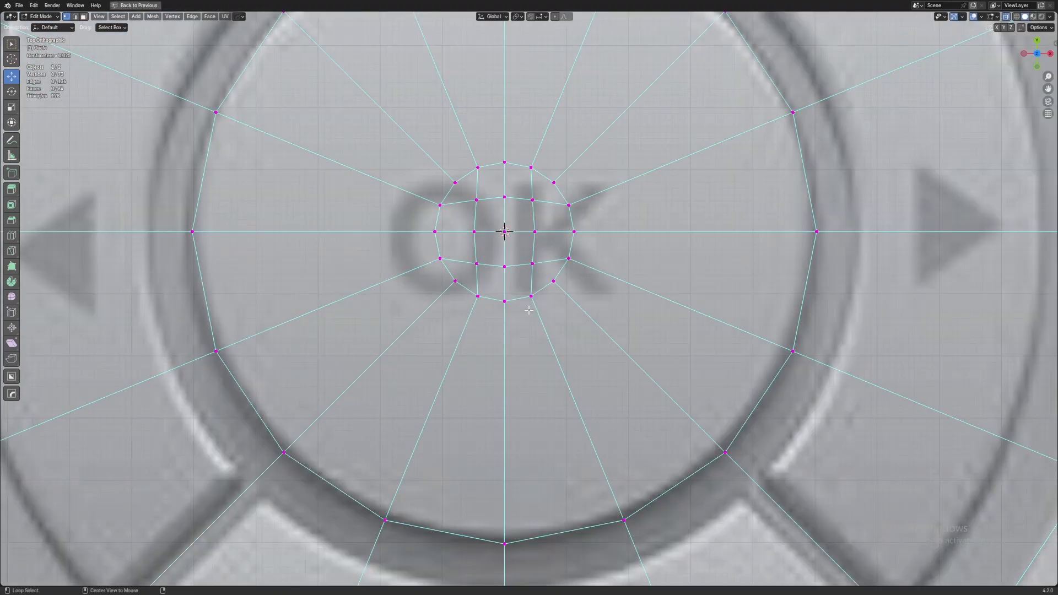
scroll(568, 325, up, 1)
scroll(568, 325, up, 2)
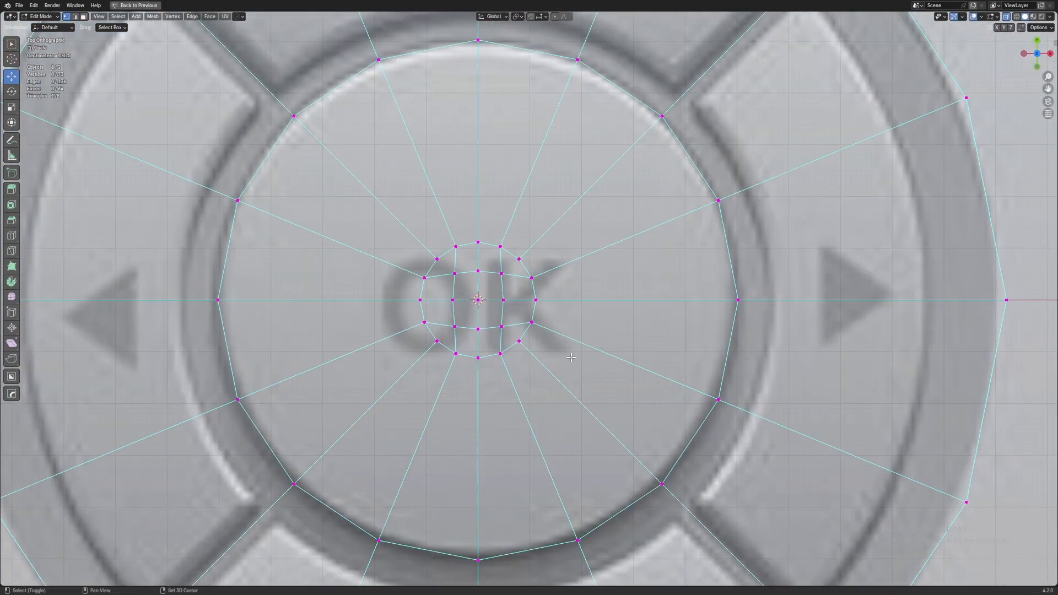
shift+middle_drag(520, 472, 591, 353)
scroll(591, 353, down, 3)
key(3)
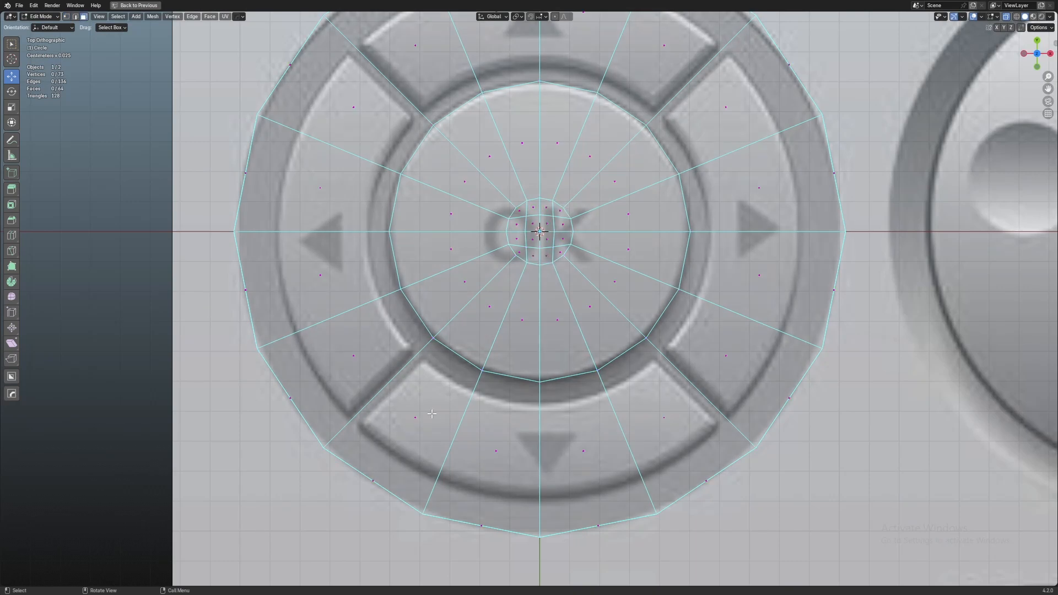
click(419, 417)
scroll(742, 440, up, 1)
shift+middle_drag(742, 441, 711, 364)
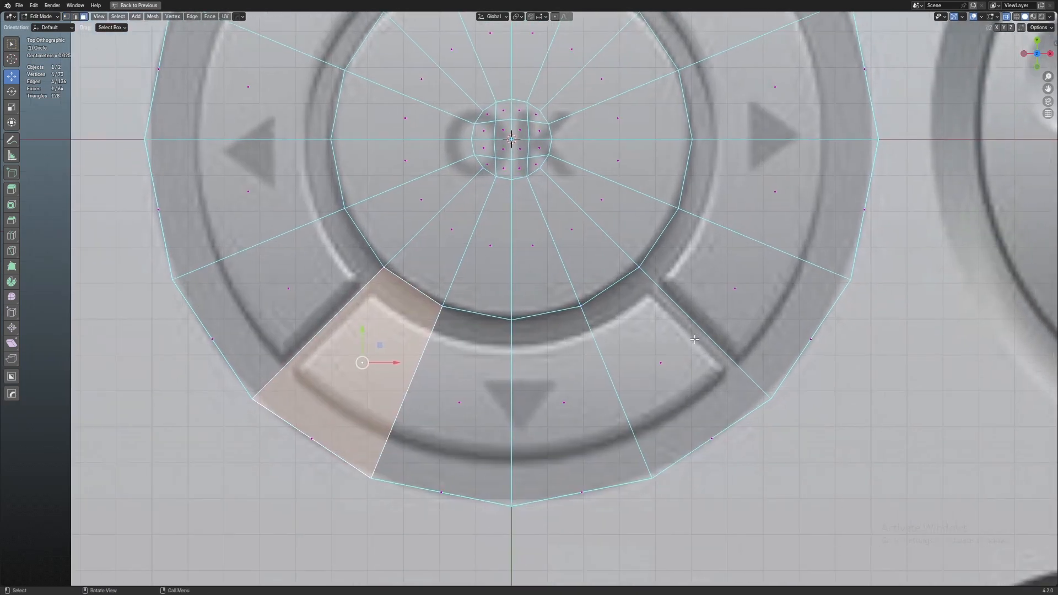
scroll(688, 368, down, 2)
shift+middle_drag(475, 154, 374, 360)
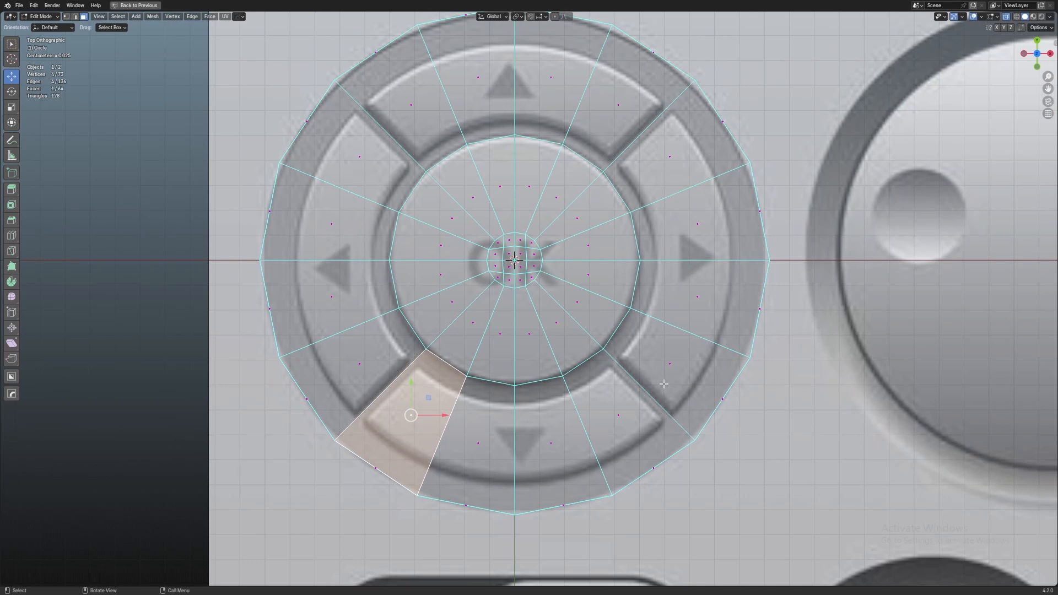
ctrl+click(615, 413)
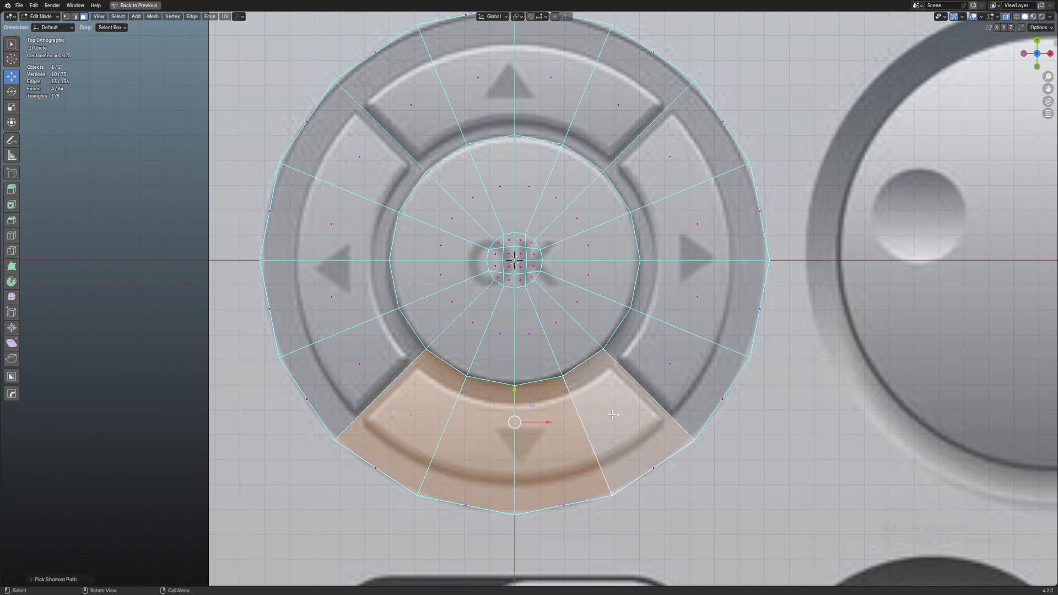
shift+click(463, 327)
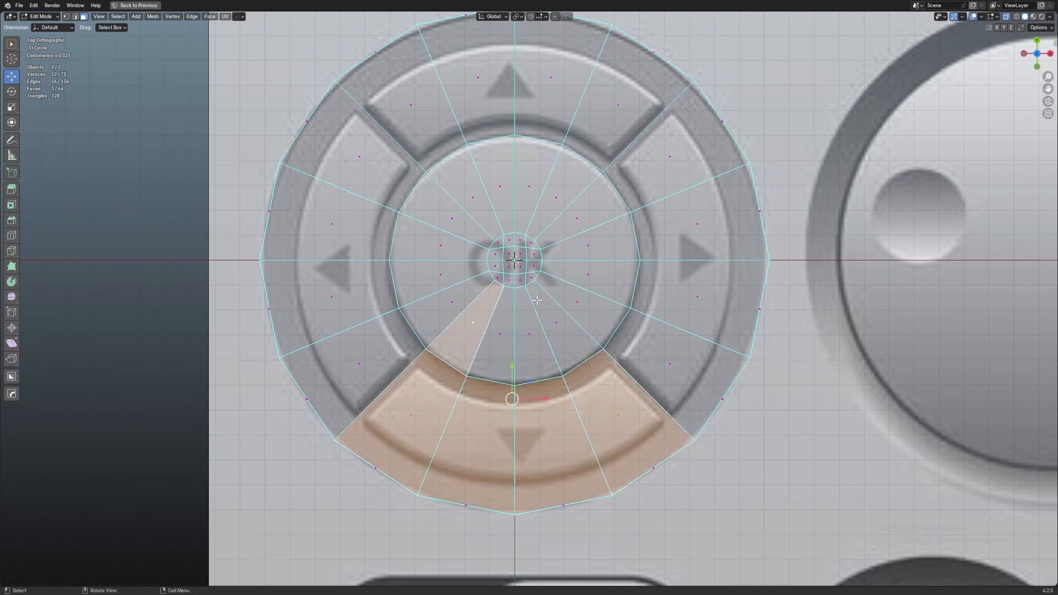
Select the small centre grid's vertices, merge them into a single vertex at the pad's centre and deselect everything
scroll(529, 299, up, 2)
key(1)
click(508, 237)
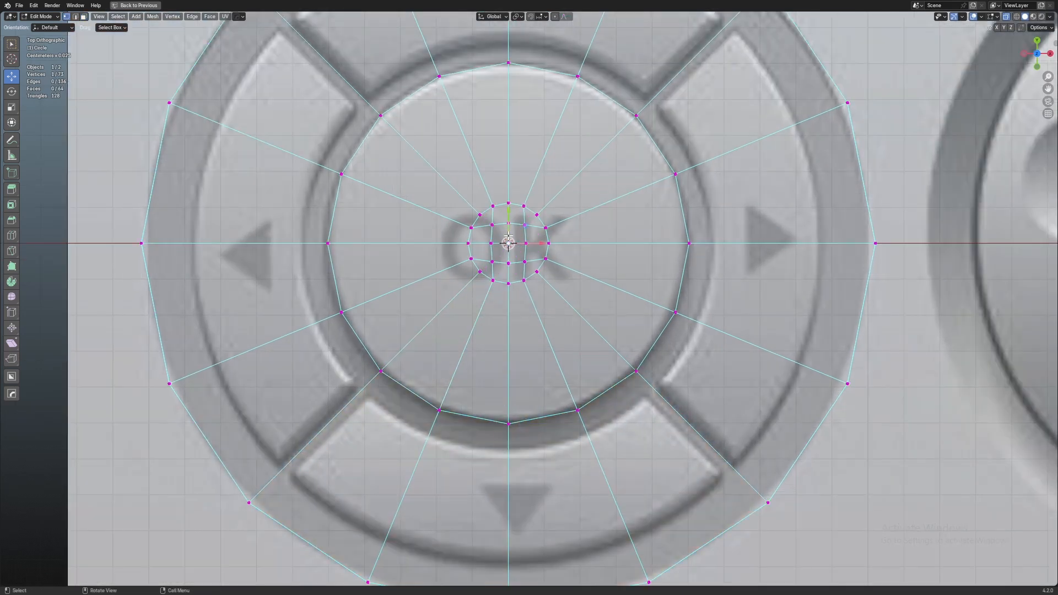
key(ctrl+KP_Add)
key(x)
click(545, 236)
key(z)
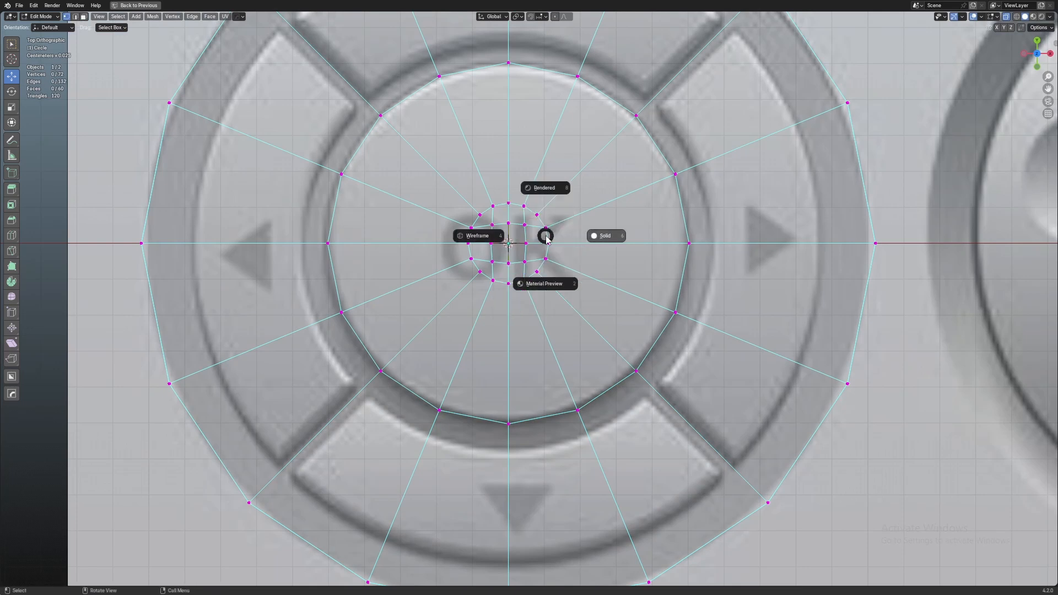
key(ctrl+z)
key(x)
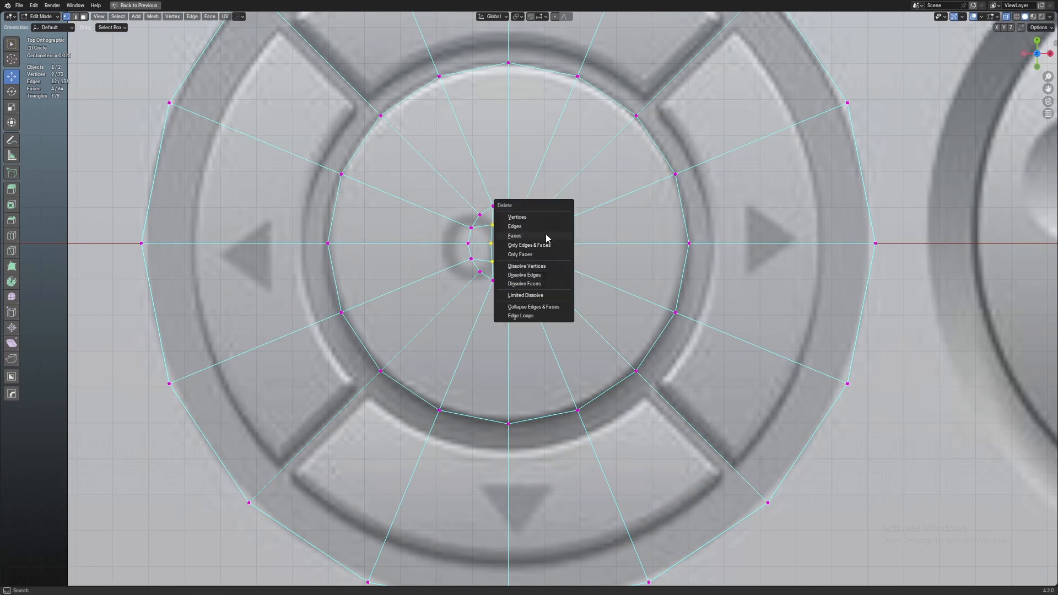
click(543, 216)
key(m)
click(455, 314)
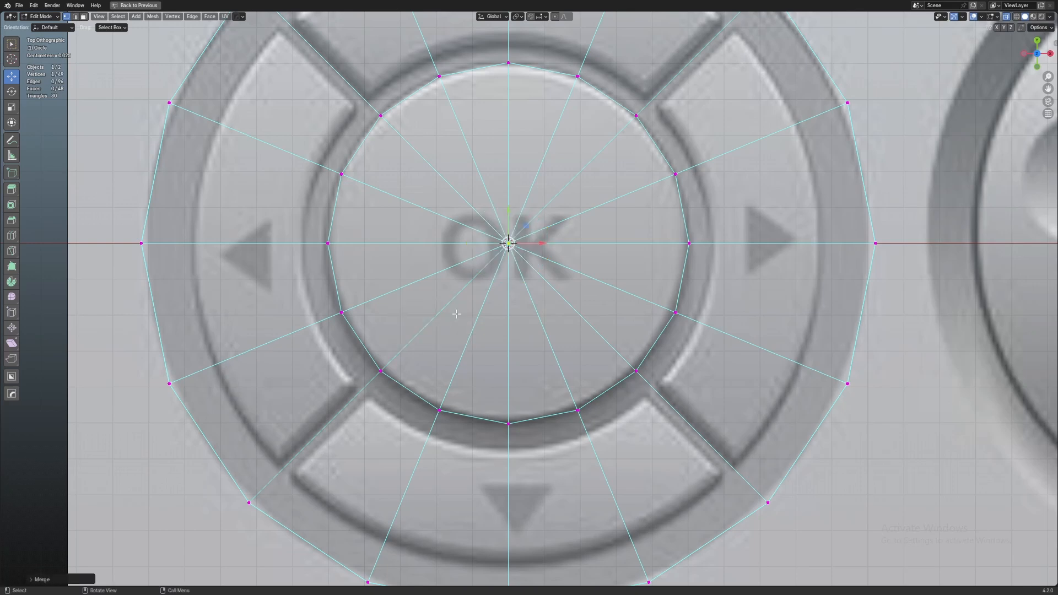
click(566, 313)
scroll(560, 328, up, 1)
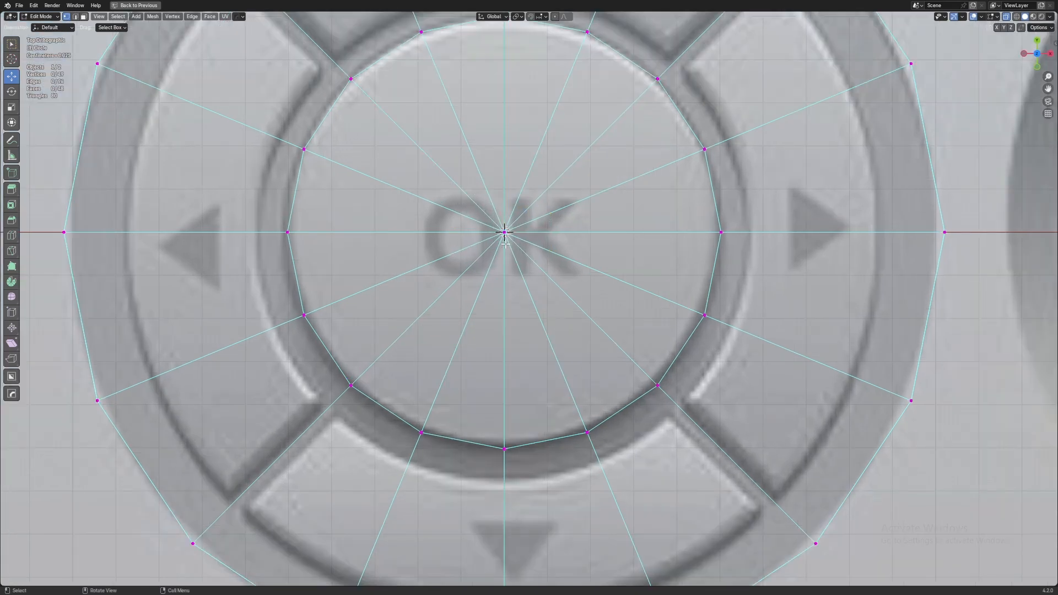
Select the four inner and four outer faces of the pad's bottom quarter, invert the selection and delete all other faces
scroll(505, 243, down, 2)
key(3)
click(428, 403)
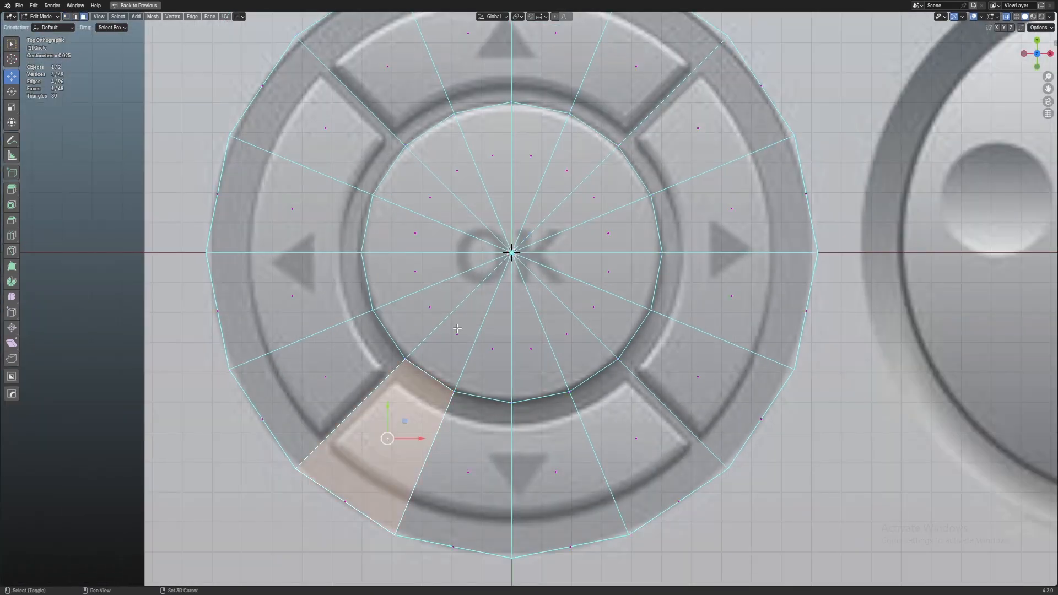
shift+click(457, 328)
shift+click(493, 331)
shift+click(526, 337)
shift+click(567, 339)
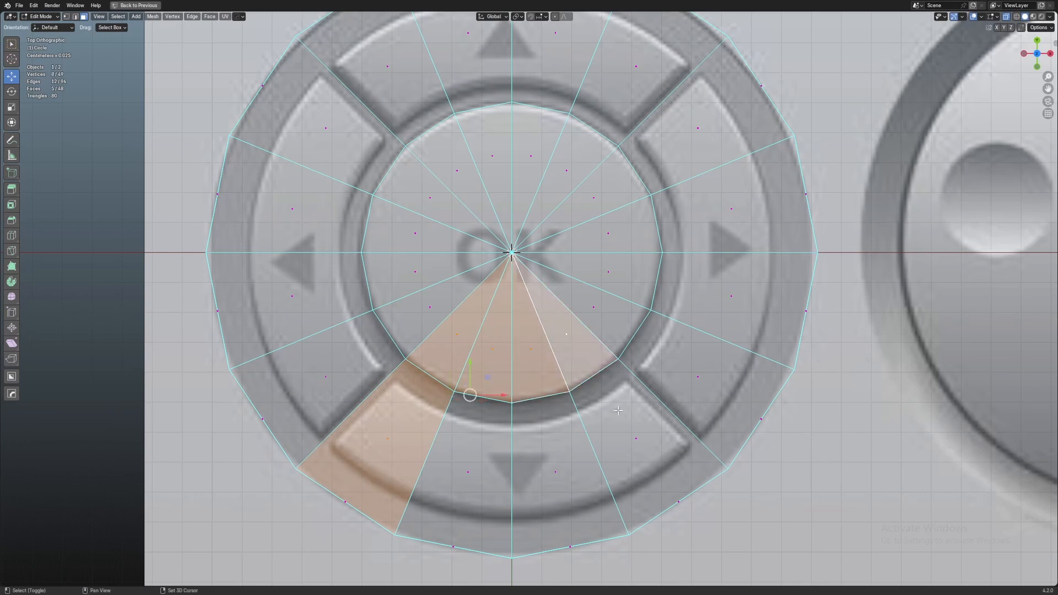
ctrl+click(653, 434)
scroll(501, 469, down, 3)
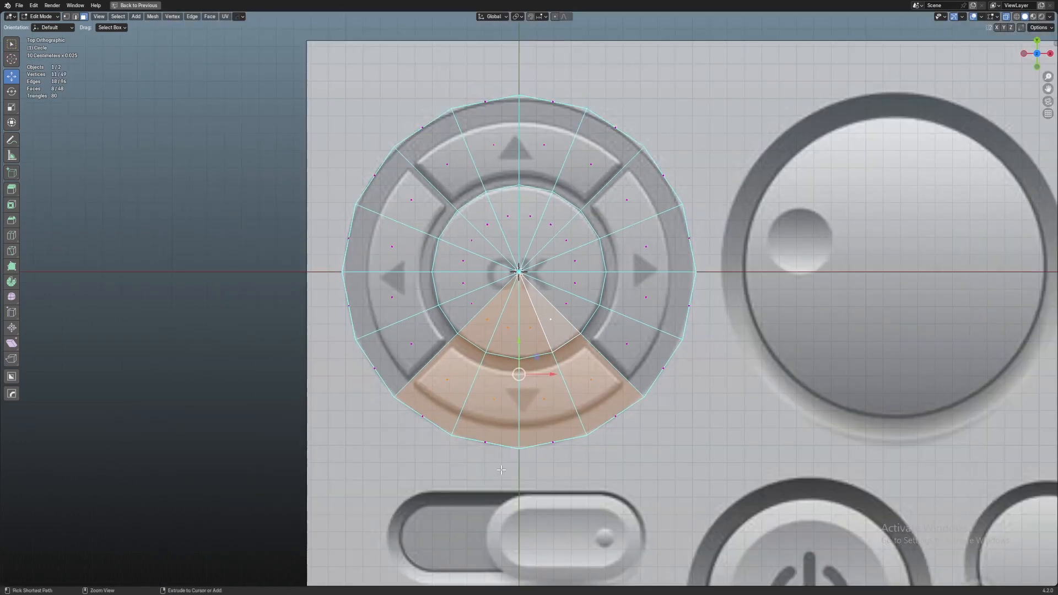
key(ctrl+i)
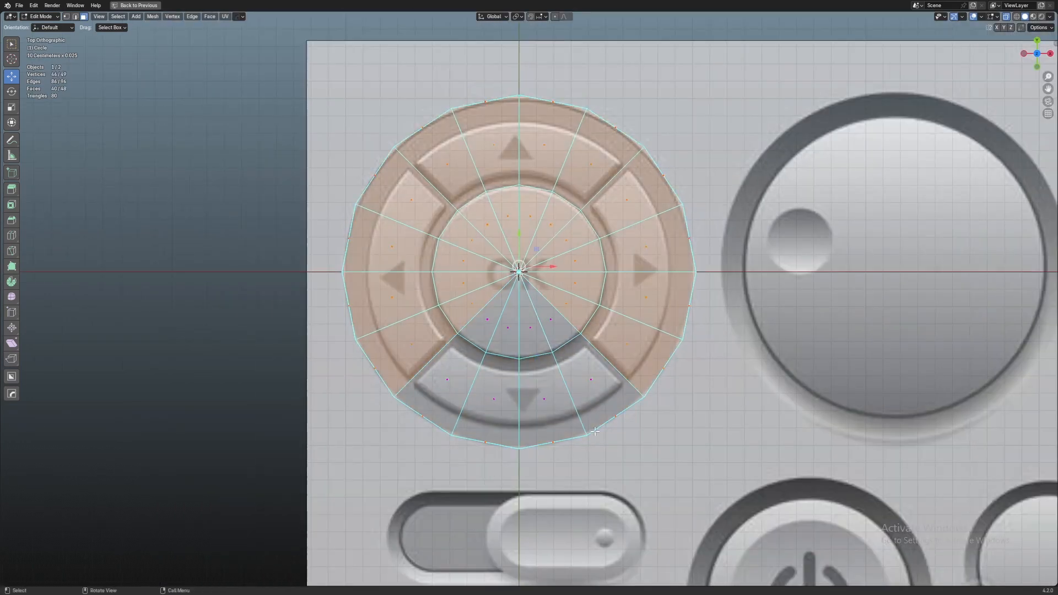
scroll(662, 369, up, 1)
key(x)
click(641, 386)
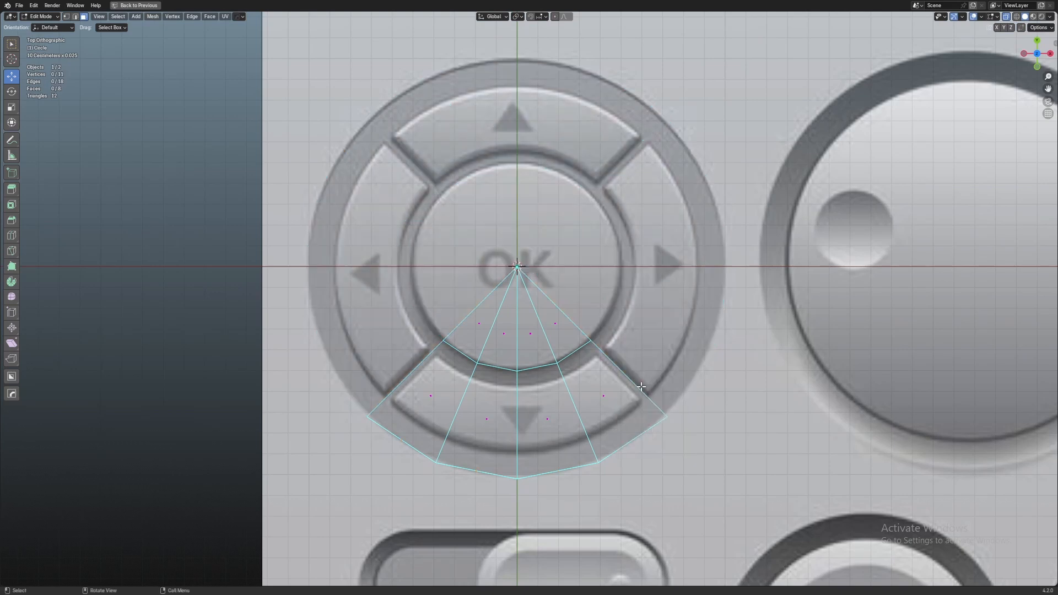
Select the four outer faces of the remaining quarter and inset them together by a narrow margin
scroll(501, 432, up, 2)
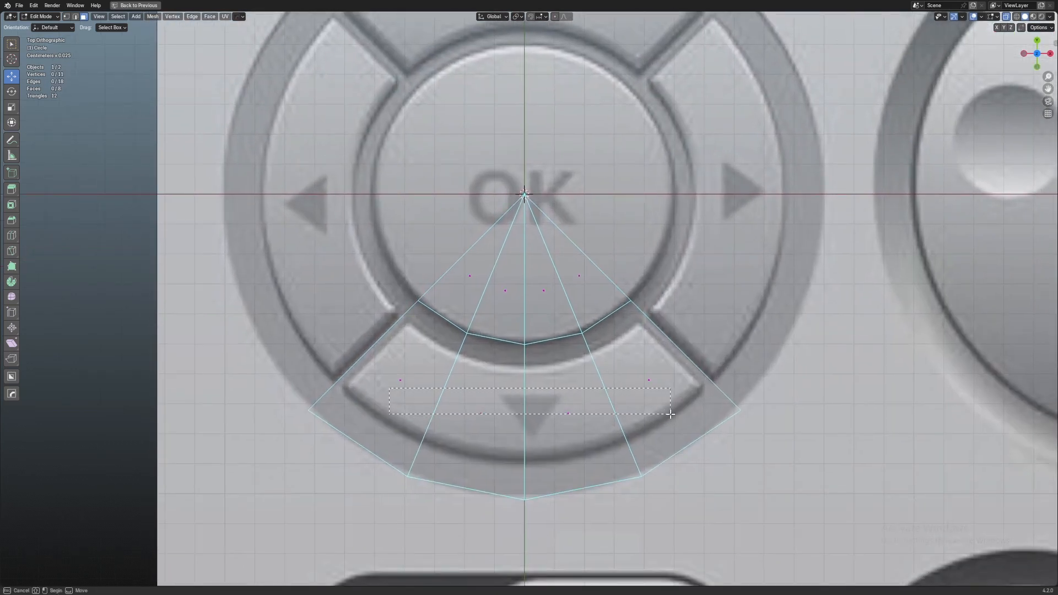
drag(659, 371, 393, 427)
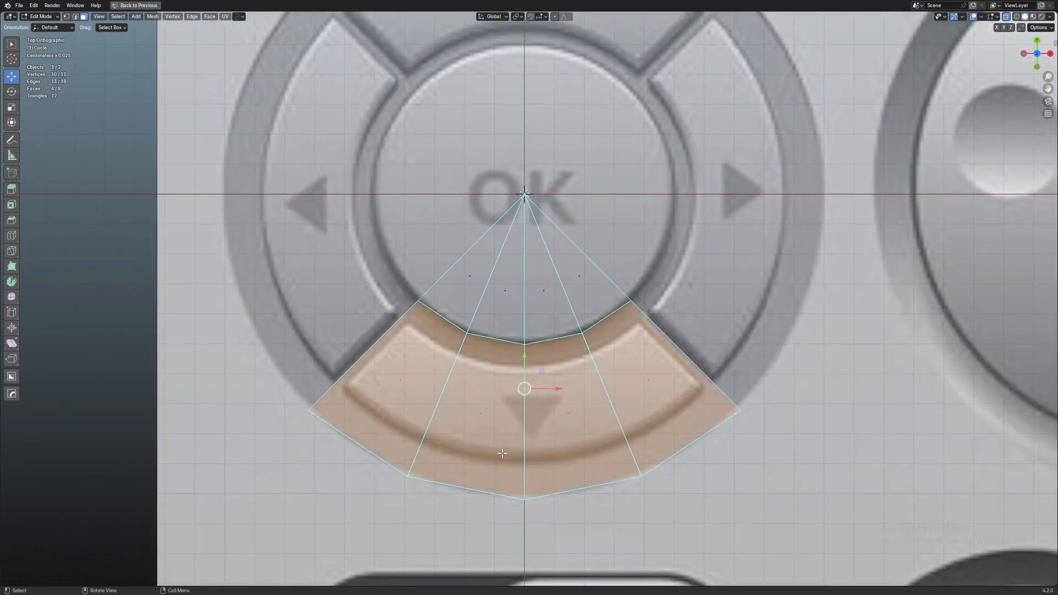
scroll(632, 470, up, 1)
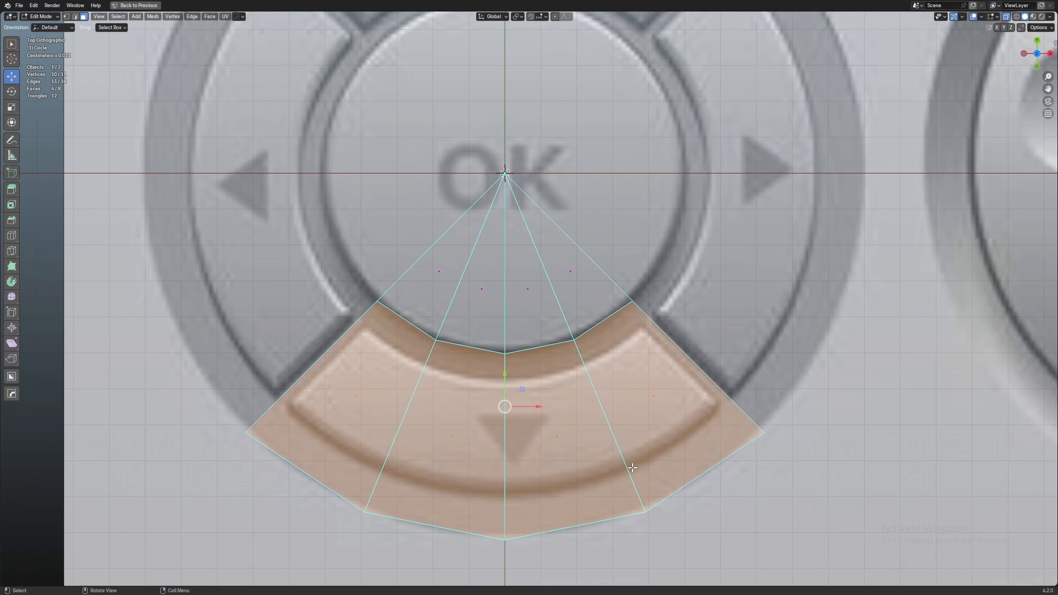
scroll(638, 413, up, 2)
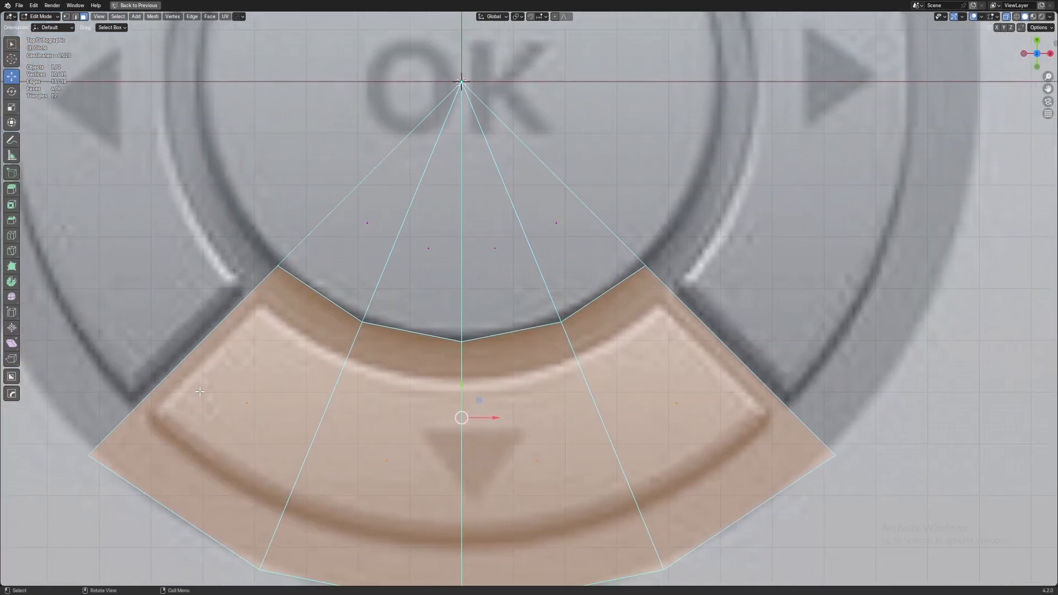
shift+middle_drag(887, 478, 858, 475)
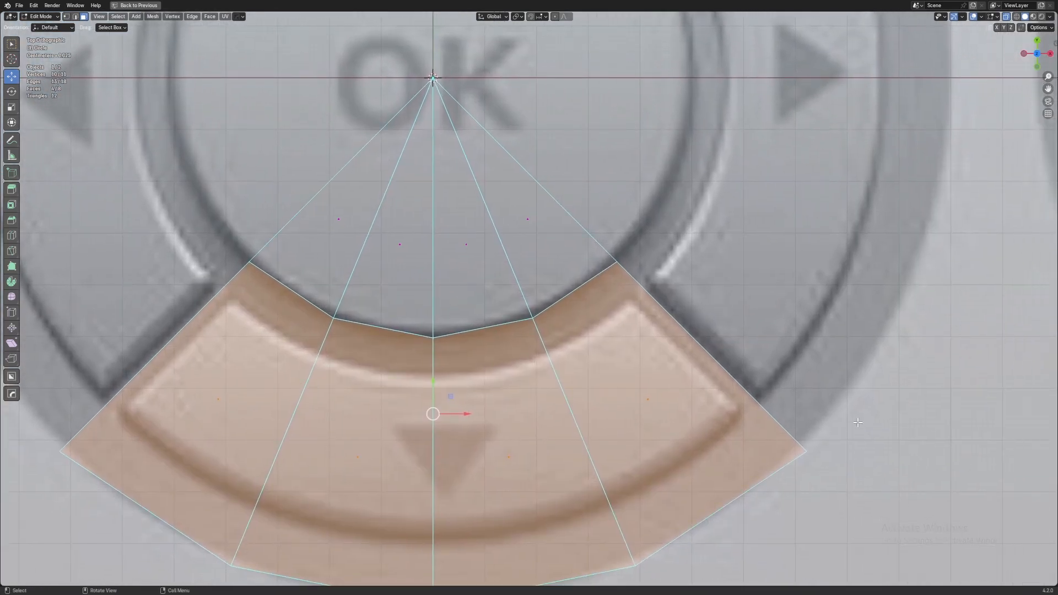
key(i)
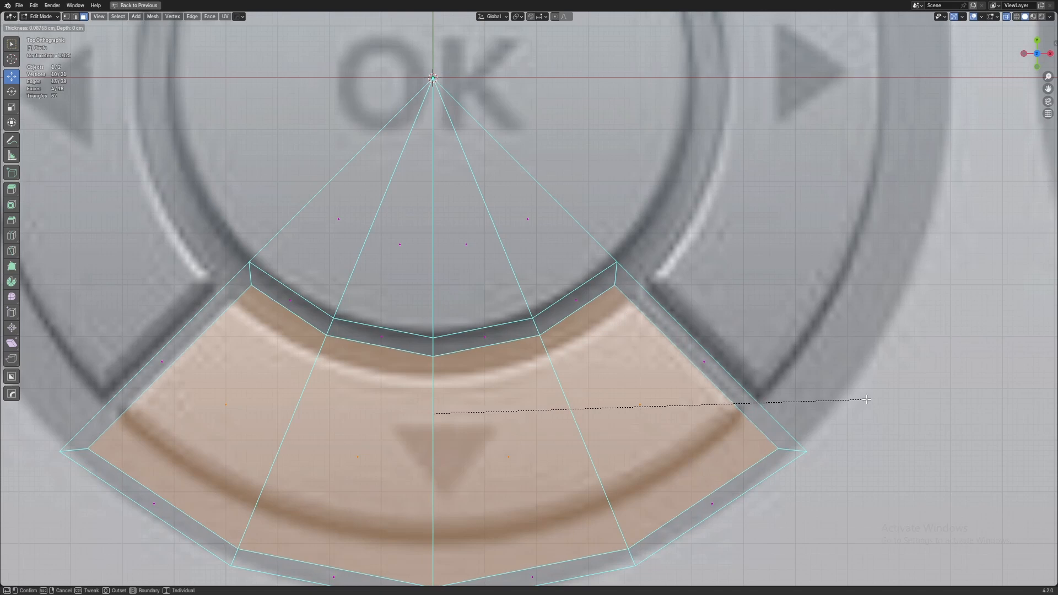
click(867, 399)
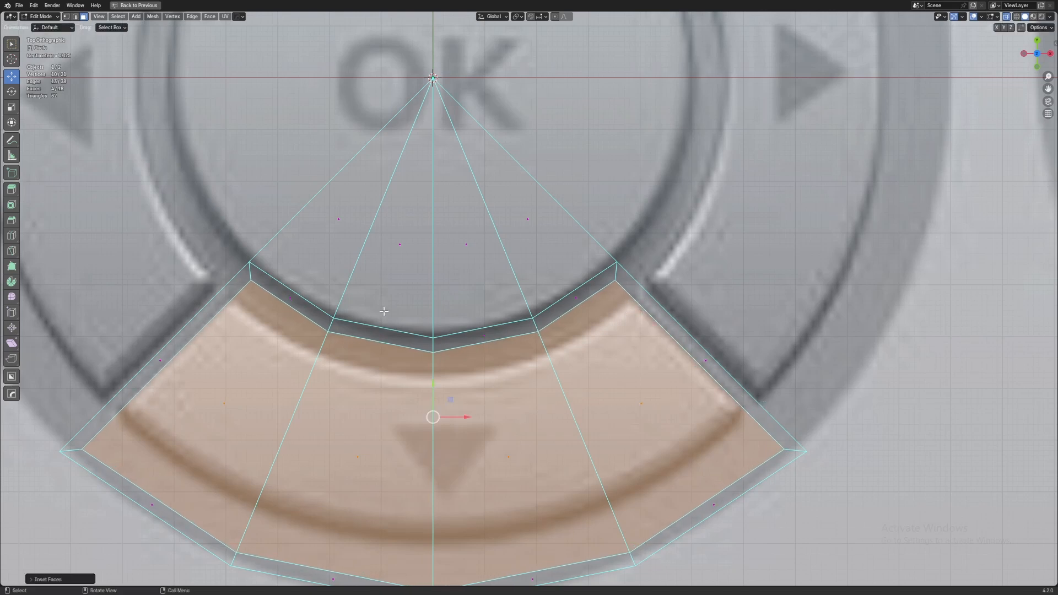
Select the inset's four upper arc edges and edge-slide them outward onto the upper outline of the down-arrow button
key(2)
click(286, 303)
ctrl+click(586, 303)
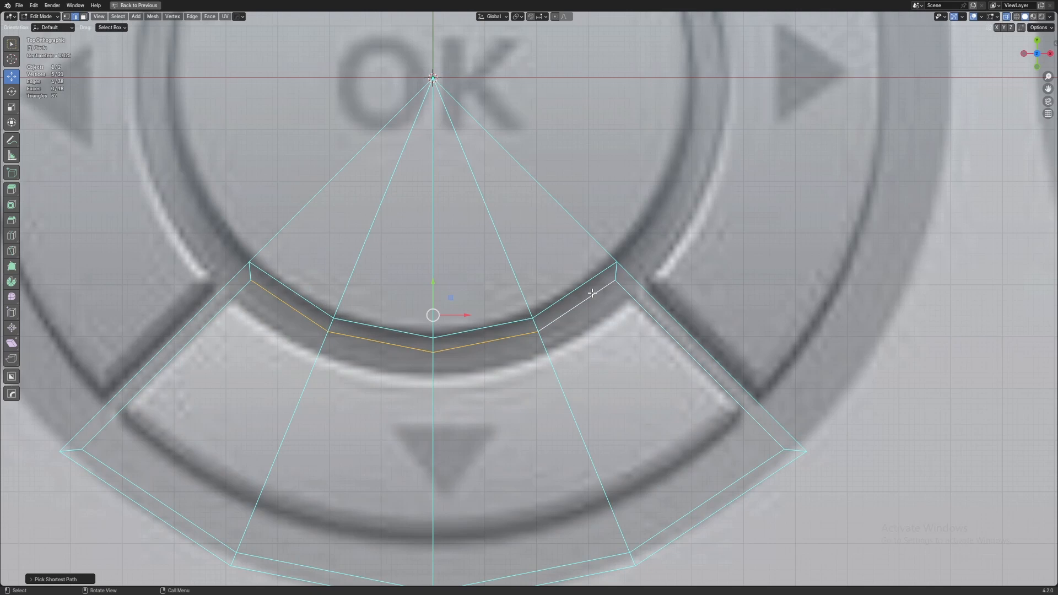
key(g)
key(g)
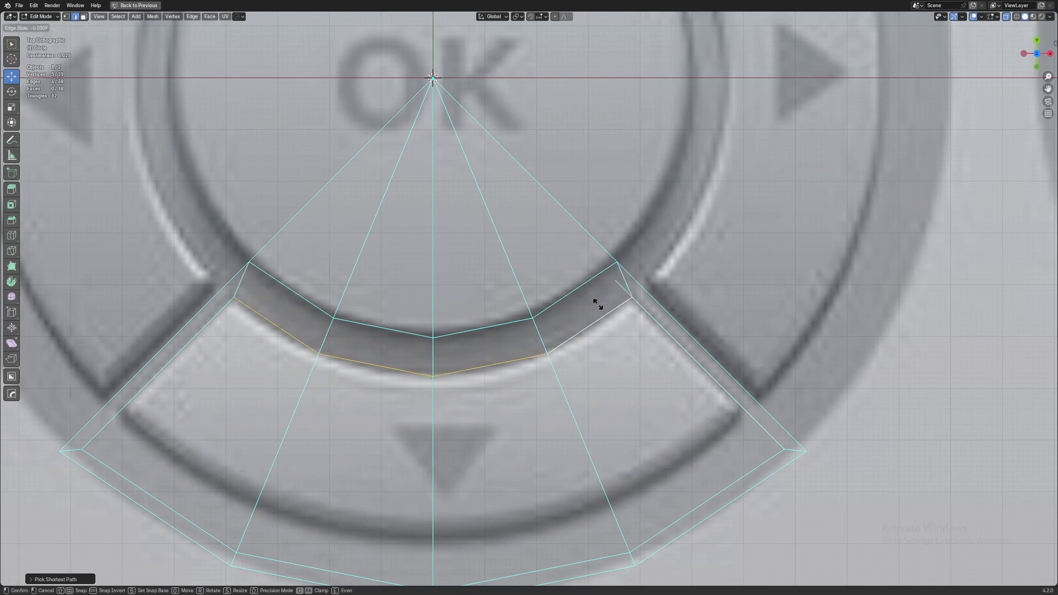
click(602, 312)
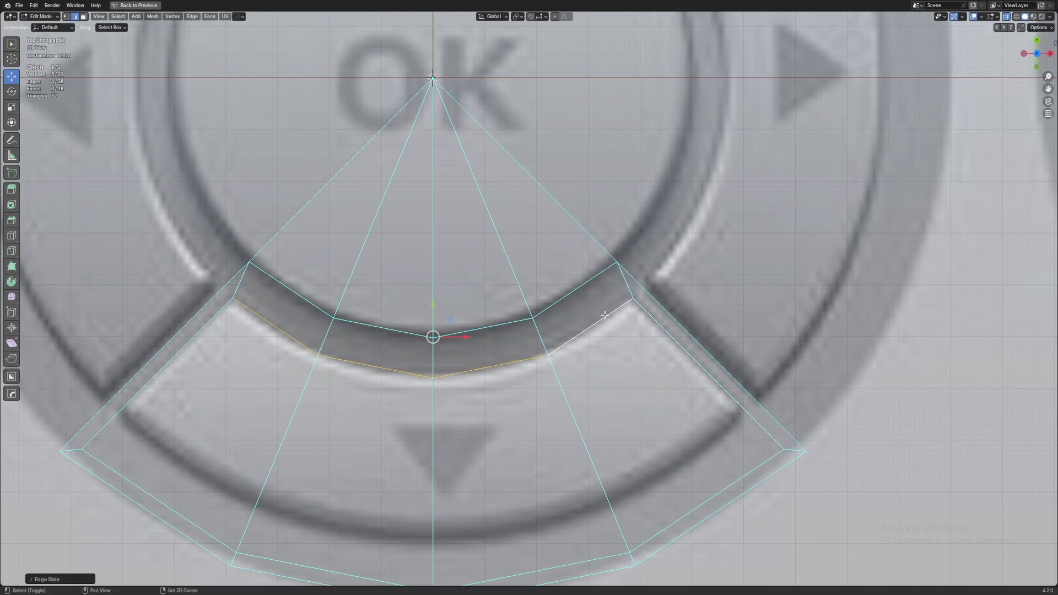
shift+middle_drag(724, 359, 730, 336)
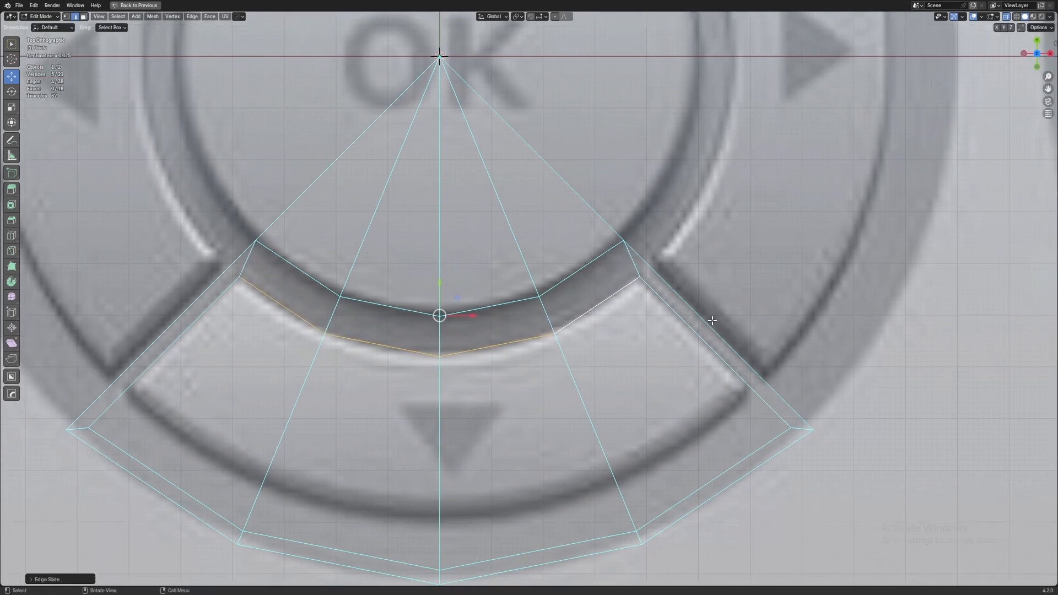
Select the inset's four lower arc edges and edge-slide them inward onto the lower outline of the down-arrow button
click(746, 456)
ctrl+click(136, 450)
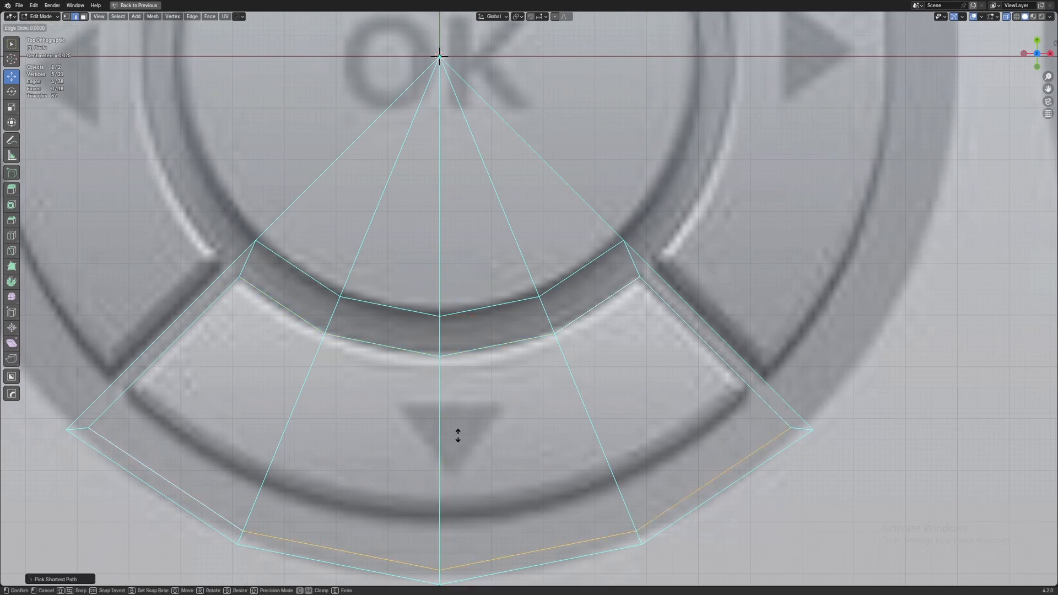
key(g)
key(g)
click(460, 408)
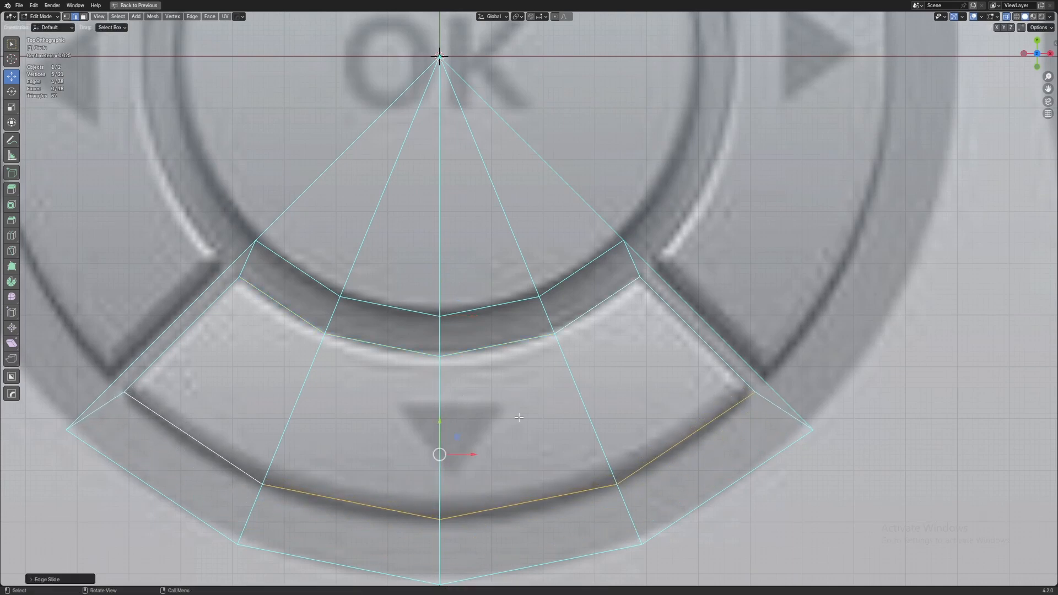
Knife-cut a short edge from each of the inset's four corners to the adjacent straight side edge of the quarter
scroll(807, 369, down, 4)
scroll(808, 369, up, 3)
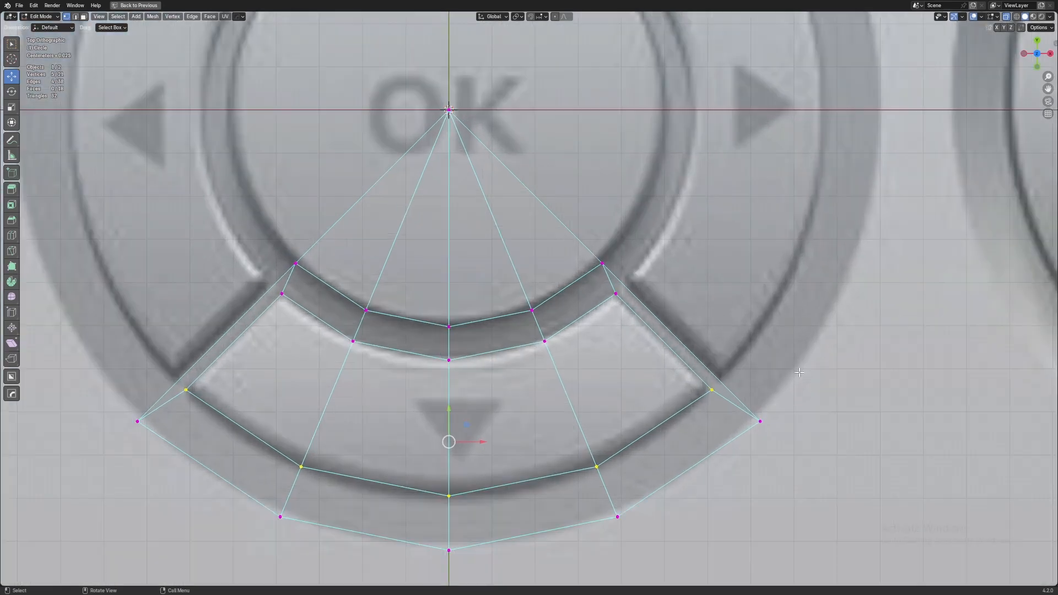
scroll(778, 382, up, 1)
shift+middle_drag(733, 344, 685, 327)
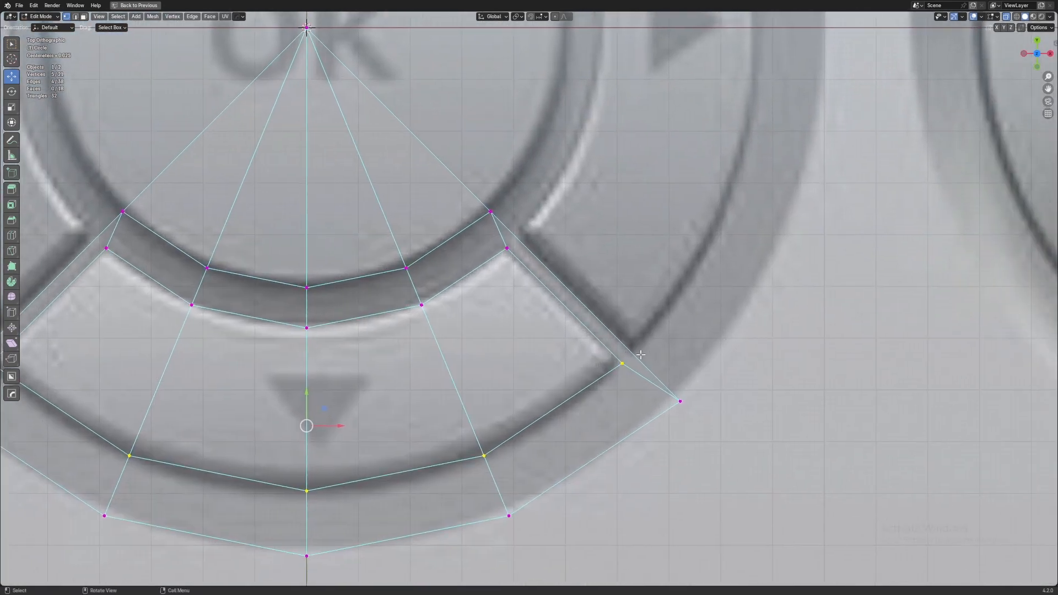
scroll(637, 360, up, 3)
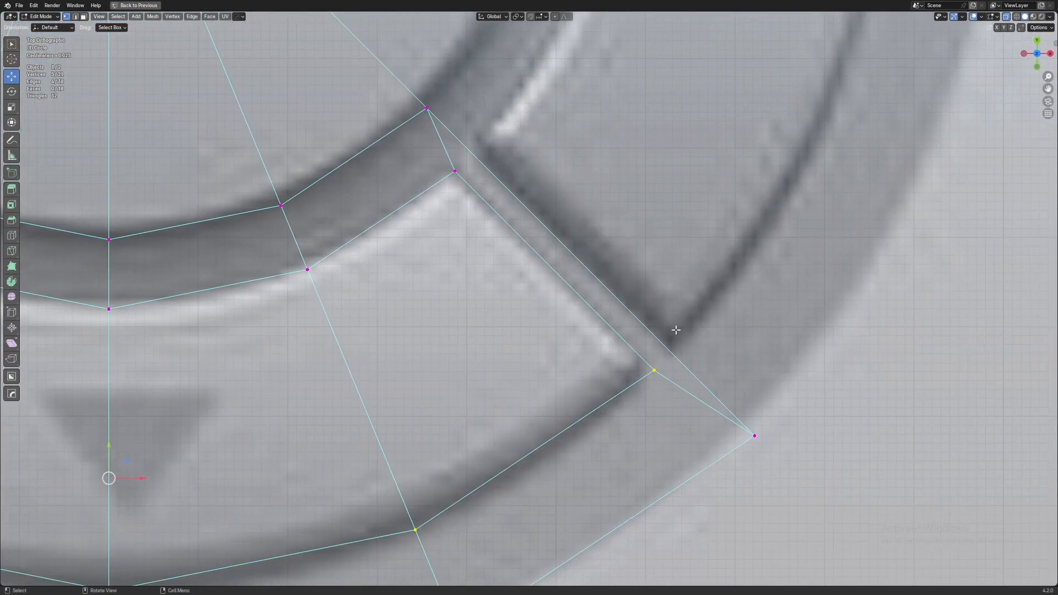
key(k)
click(655, 370)
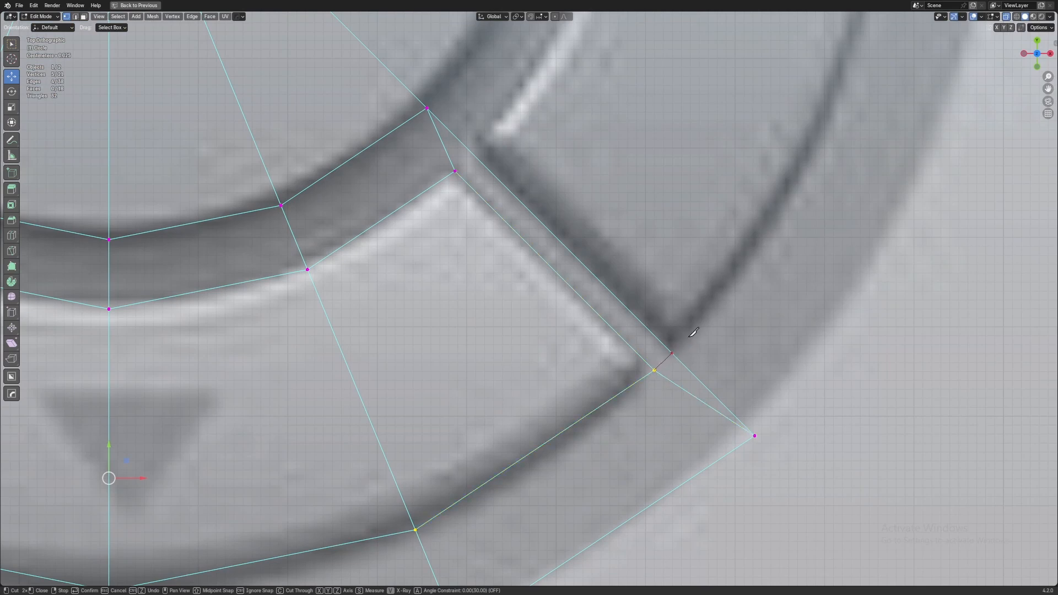
scroll(694, 332, down, 3)
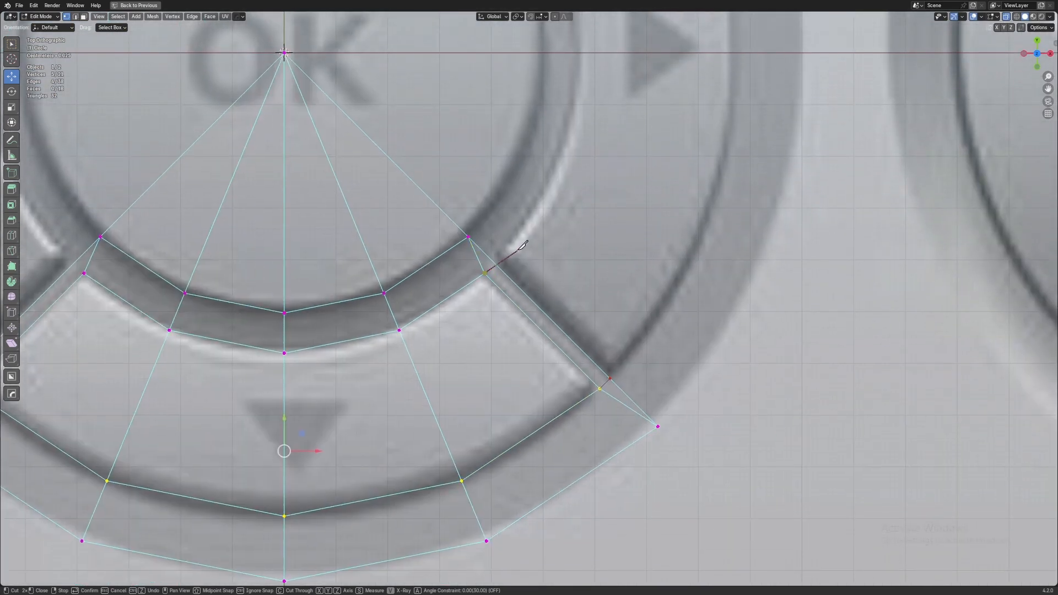
middle_drag(89, 269, 396, 329)
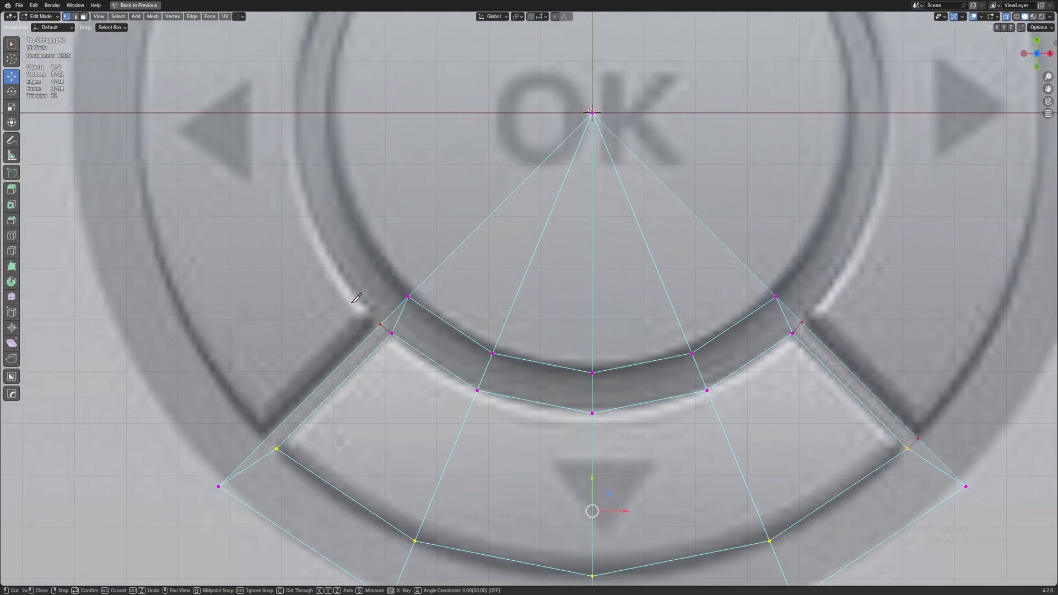
middle_drag(356, 298, 434, 267)
click(356, 418)
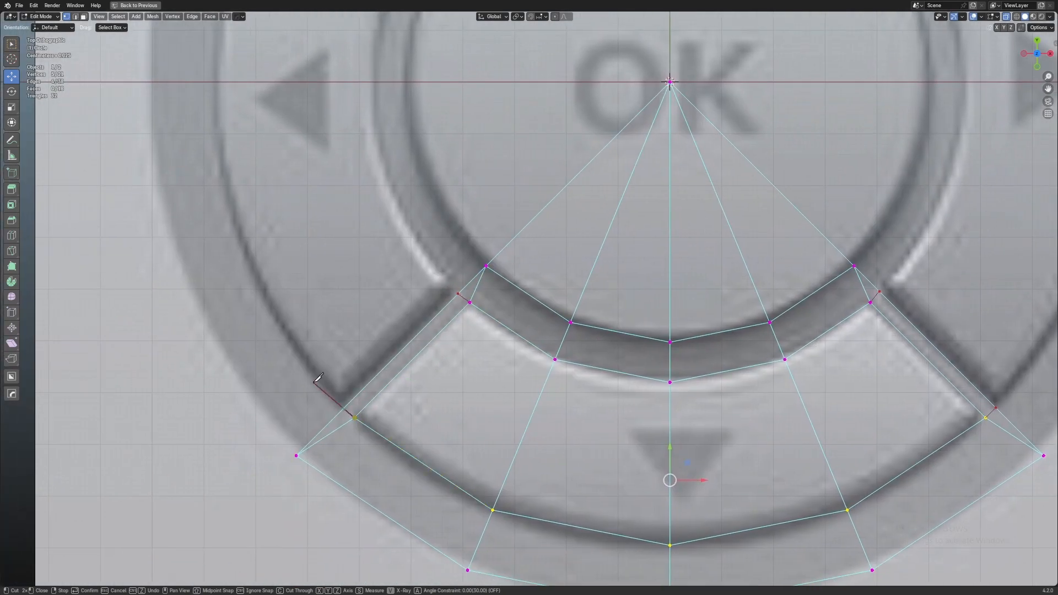
key(Return)
Select the four faces of the down-arrow button, duplicate them in place and separate the copy into its own object
scroll(318, 377, up, 2)
key(3)
click(463, 414)
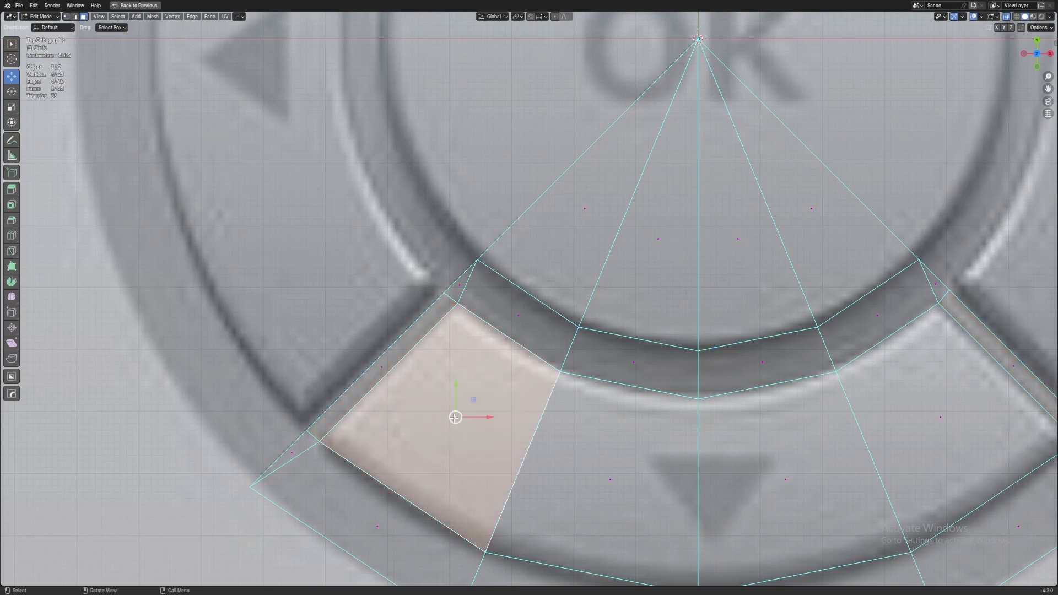
scroll(701, 420, down, 1)
ctrl+click(702, 421)
middle_drag(701, 421, 668, 392)
key(shift+d)
key(Escape)
key(alt+z)
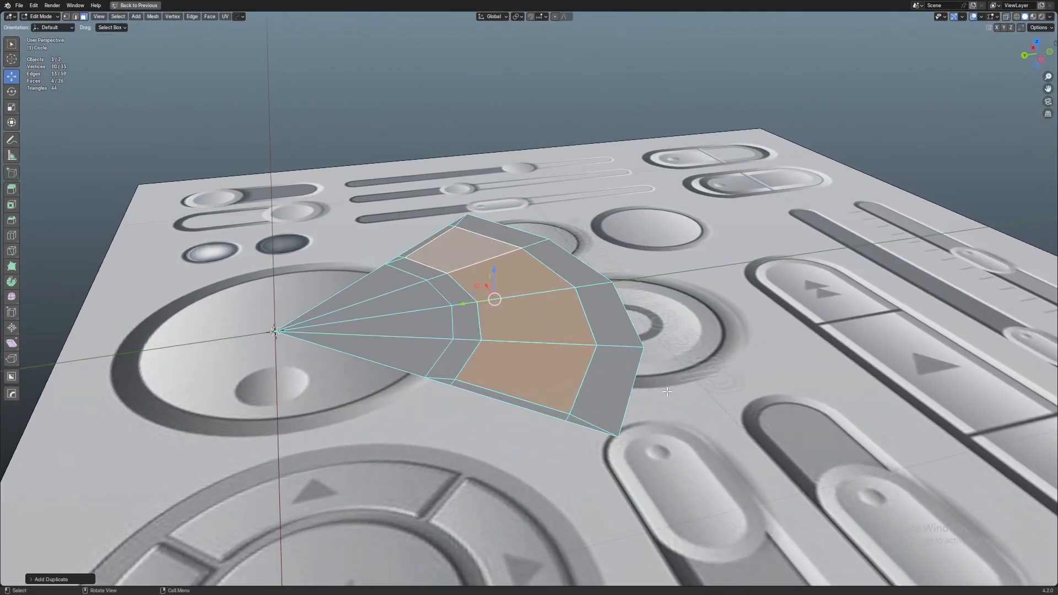
key(p)
click(667, 391)
Raise the separated button faces vertically above the pad
key(Tab)
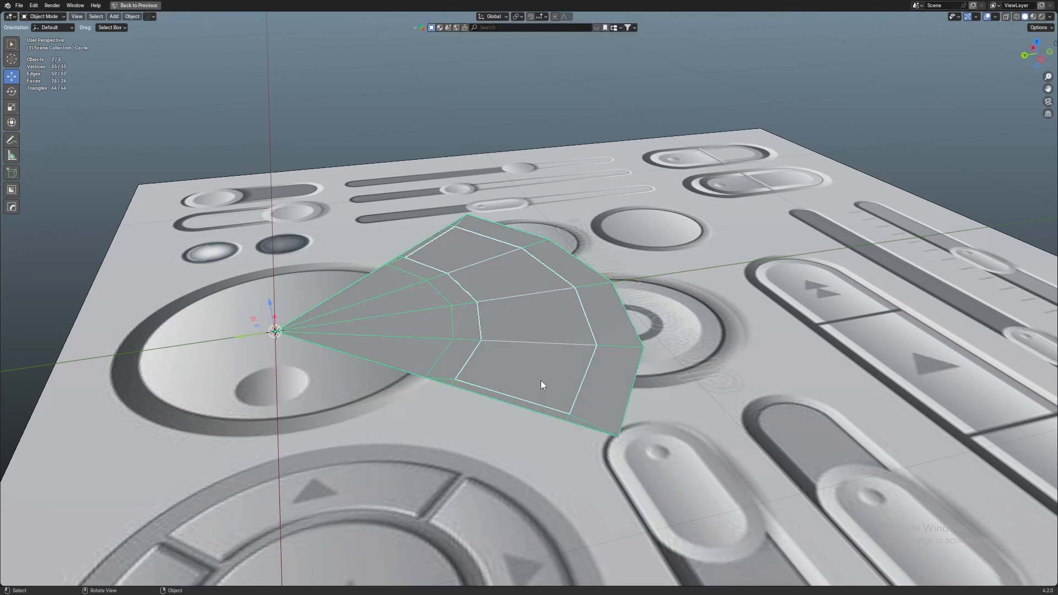
scroll(540, 380, down, 1)
drag(353, 321, 337, 203)
Select the four button faces on the pad quarter and extrude them slightly downward to form a recess
click(558, 343)
middle_drag(558, 343, 561, 346)
key(Tab)
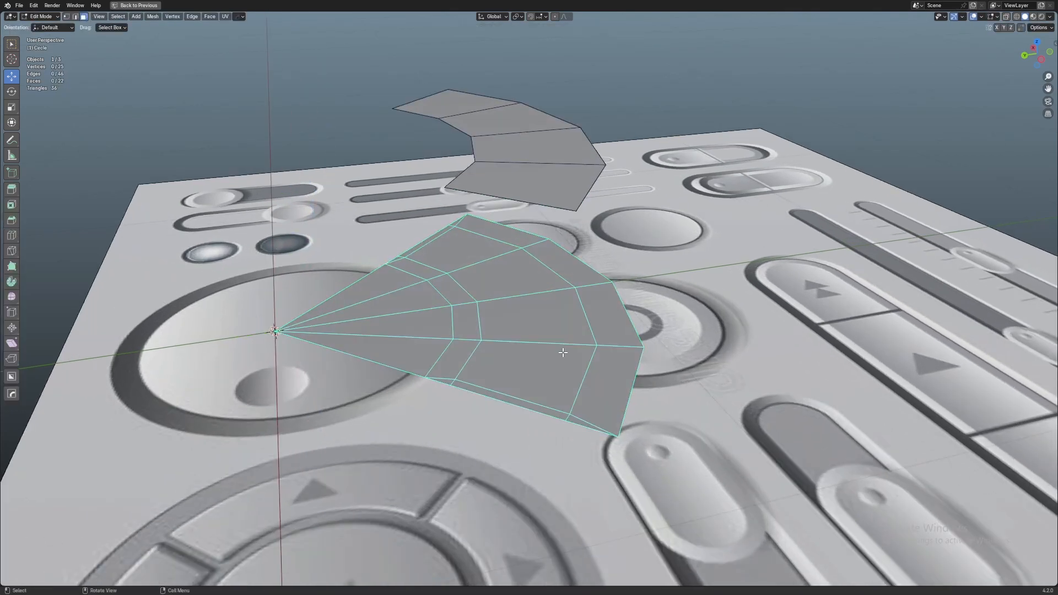
click(546, 368)
ctrl+click(515, 319)
middle_drag(515, 318, 551, 341)
scroll(581, 358, up, 2)
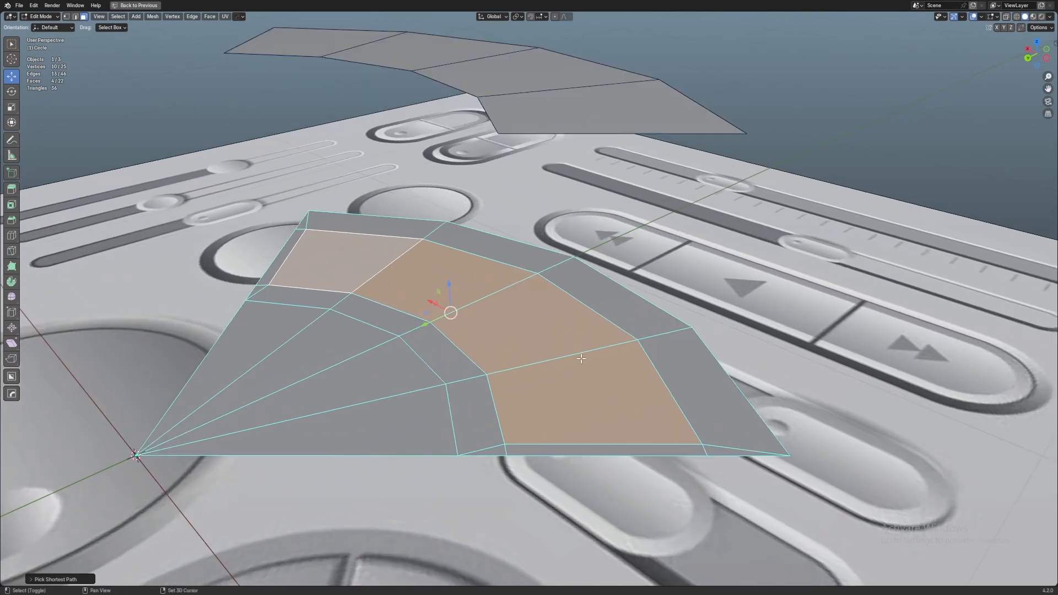
drag(451, 283, 451, 309)
key(alt+a)
middle_drag(750, 292, 620, 318)
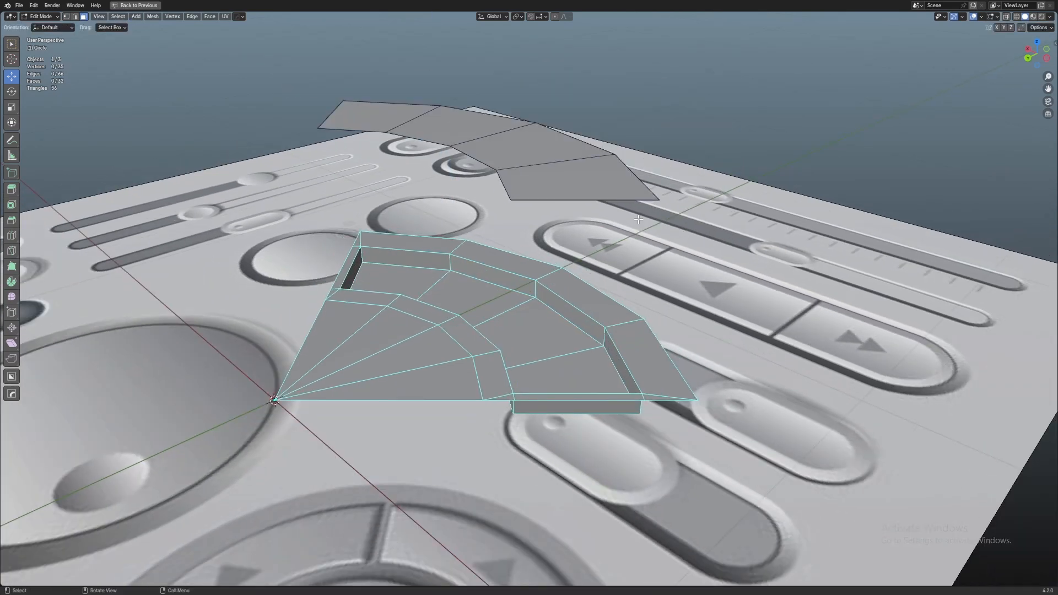
Delete the raised copy of the button faces
key(Tab)
scroll(619, 318, down, 4)
middle_drag(736, 330, 598, 280)
click(541, 224)
key(Delete)
Examine the recessed pad quarter from above and at an angle, comparing it with the OK pad in the reference image
scroll(597, 280, up, 6)
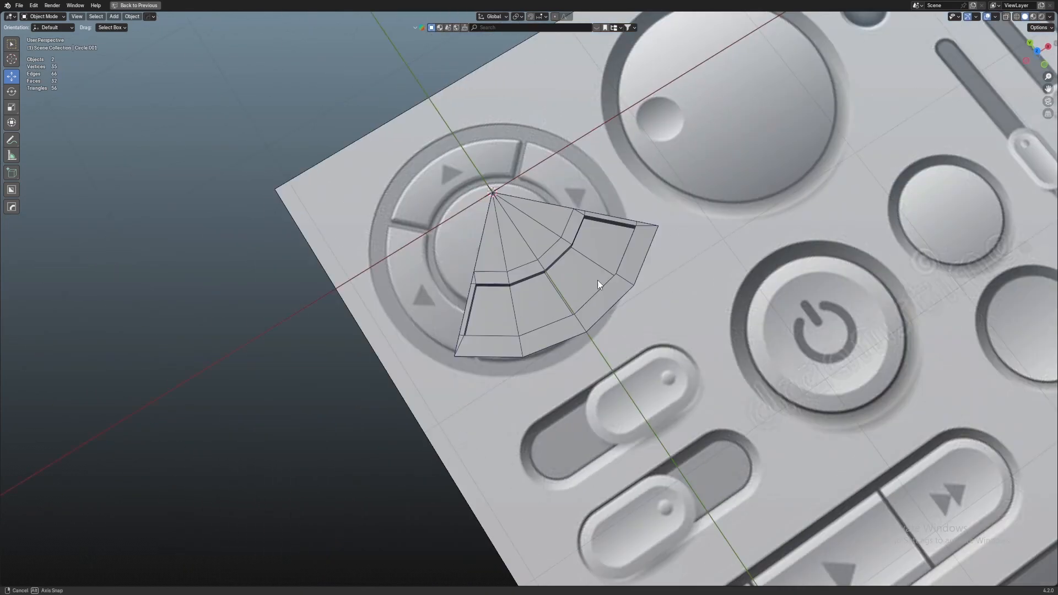
click(584, 332)
scroll(576, 339, up, 2)
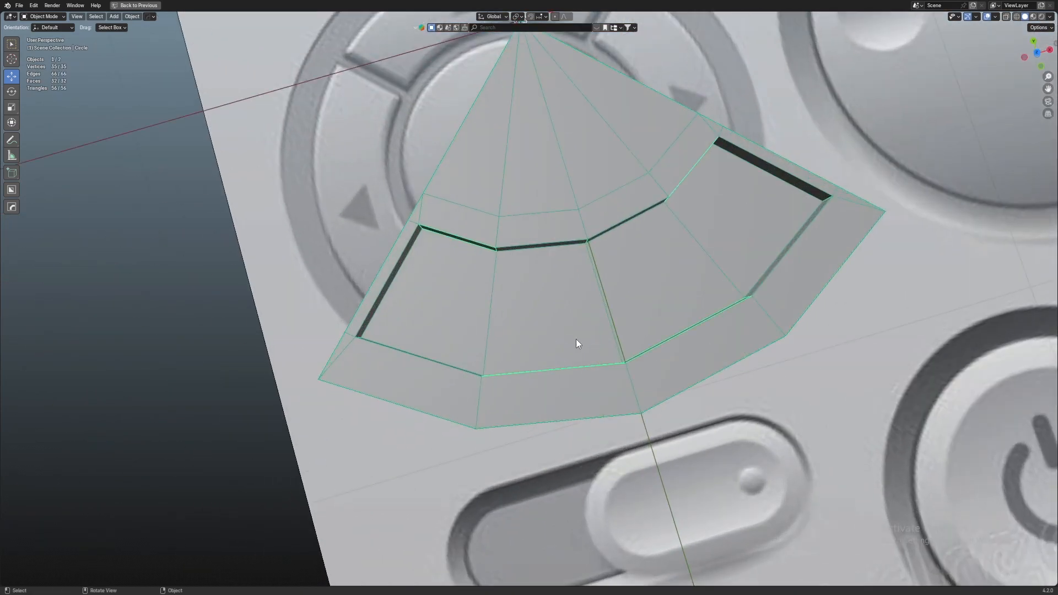
scroll(576, 339, down, 2)
key(KP_7)
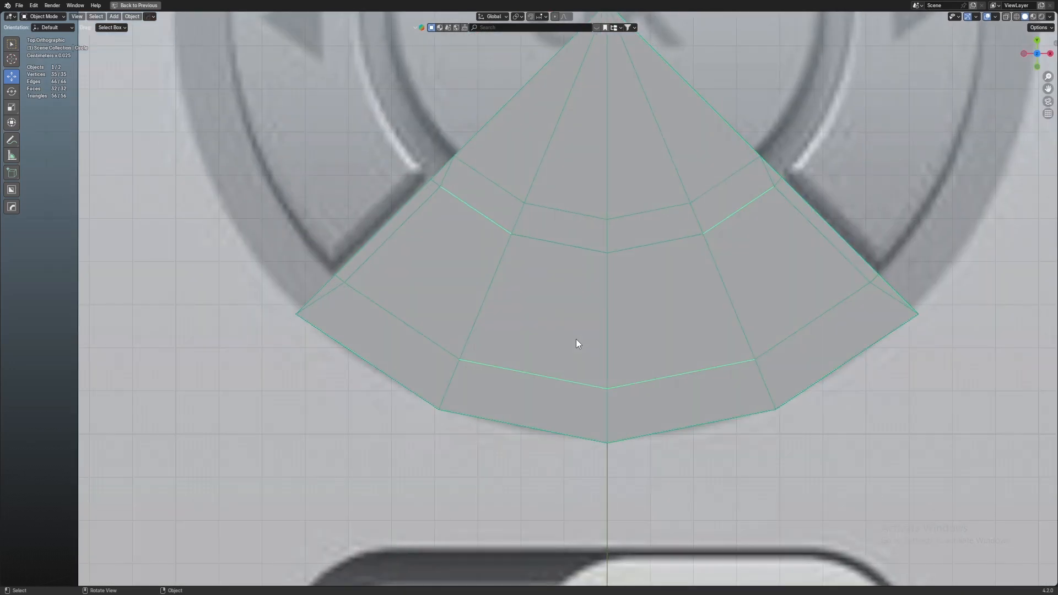
middle_drag(576, 339, 674, 336)
scroll(655, 327, up, 2)
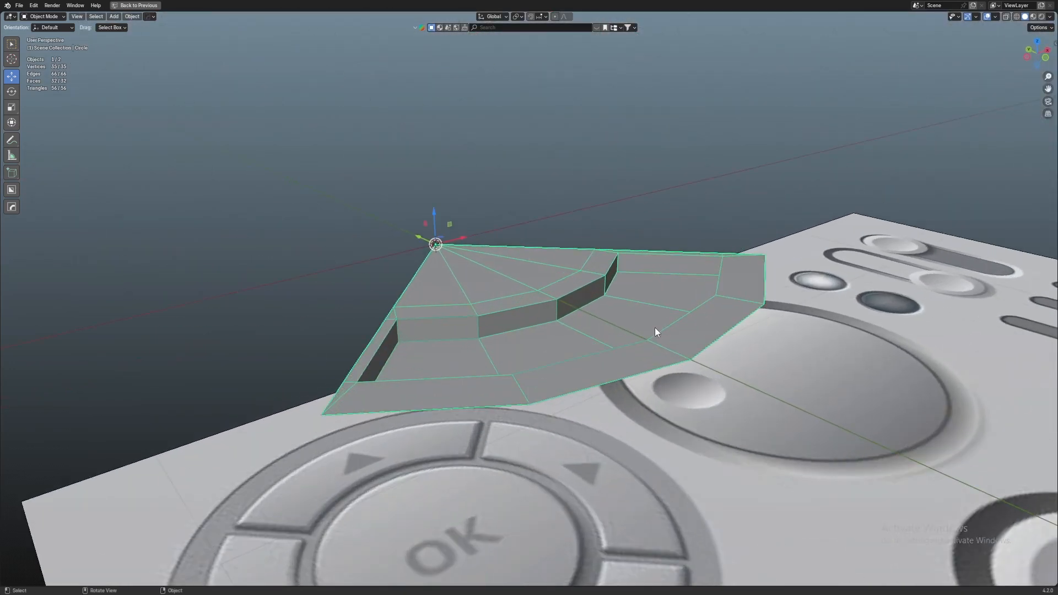
scroll(655, 327, up, 2)
middle_drag(646, 328, 612, 352)
scroll(408, 296, up, 2)
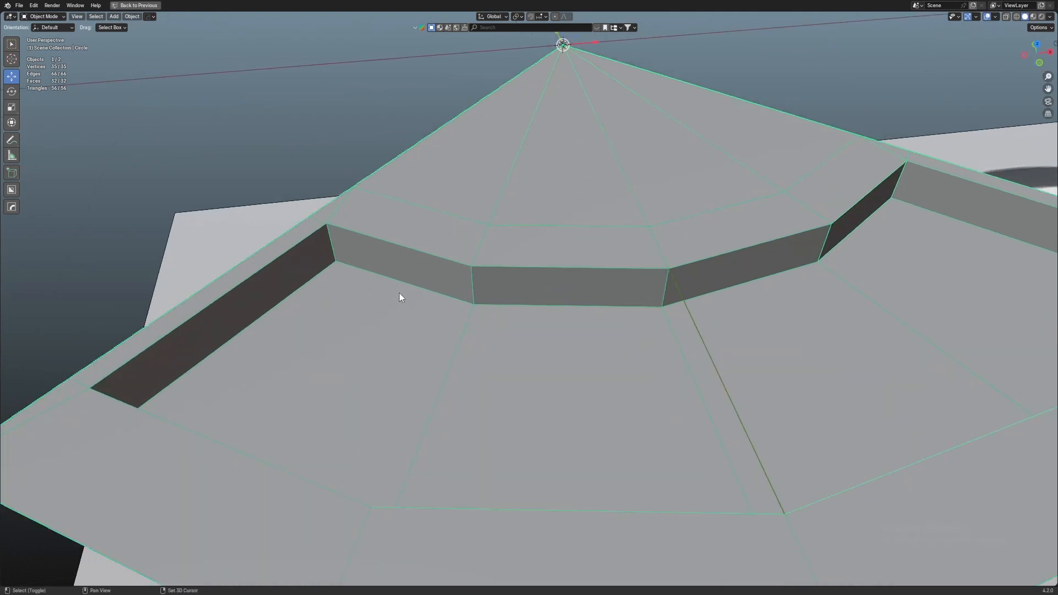
scroll(533, 270, down, 2)
click(346, 157)
scroll(487, 242, down, 2)
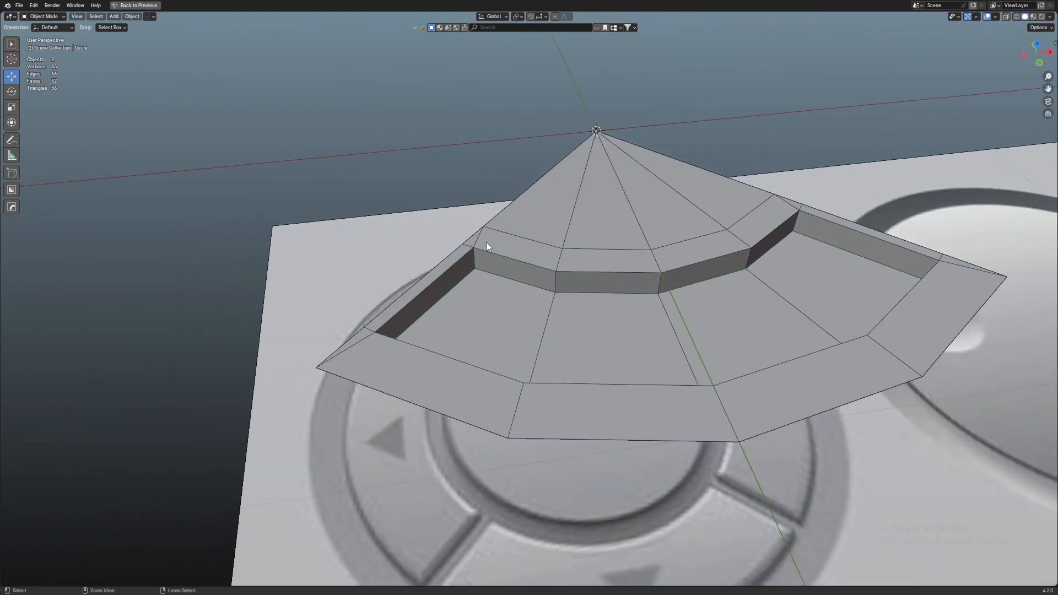
click(432, 391)
scroll(566, 504, down, 3)
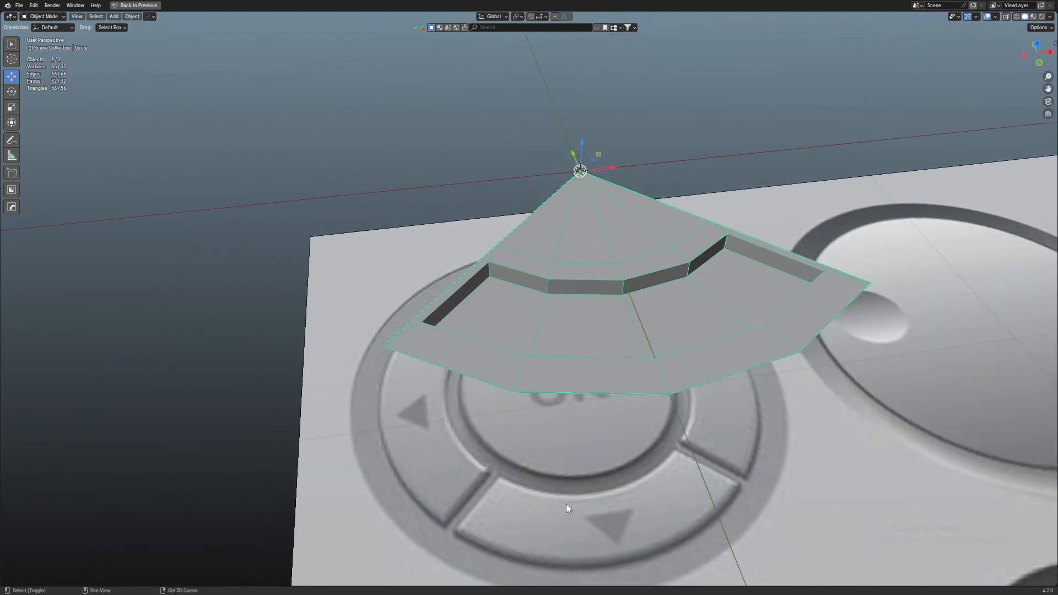
scroll(479, 478, up, 2)
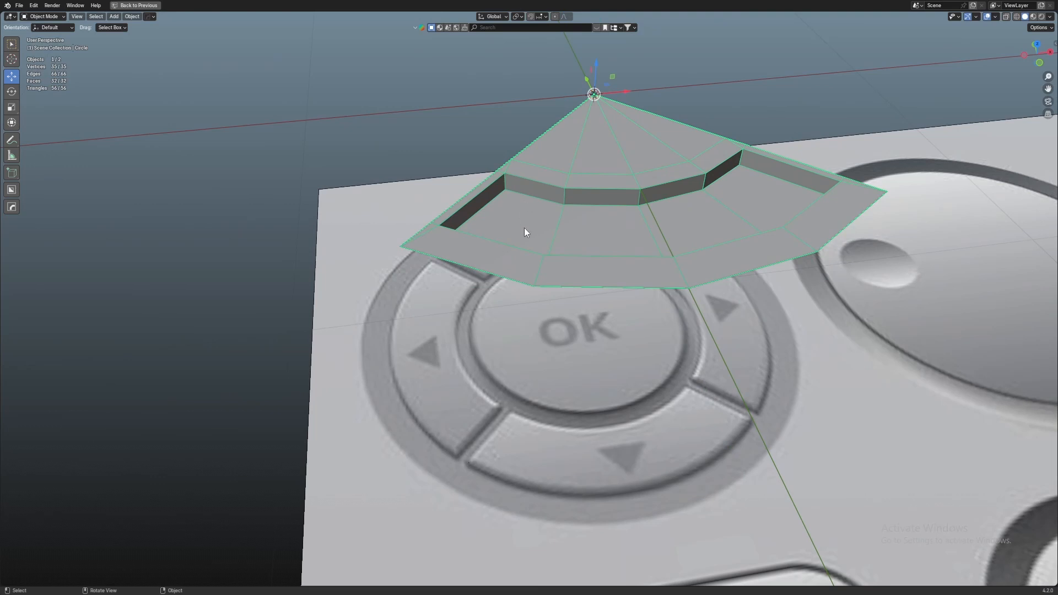
Apply a level 2 subdivision surface to the pad quarter and shade it smooth
key(ctrl+2)
right_click(546, 201)
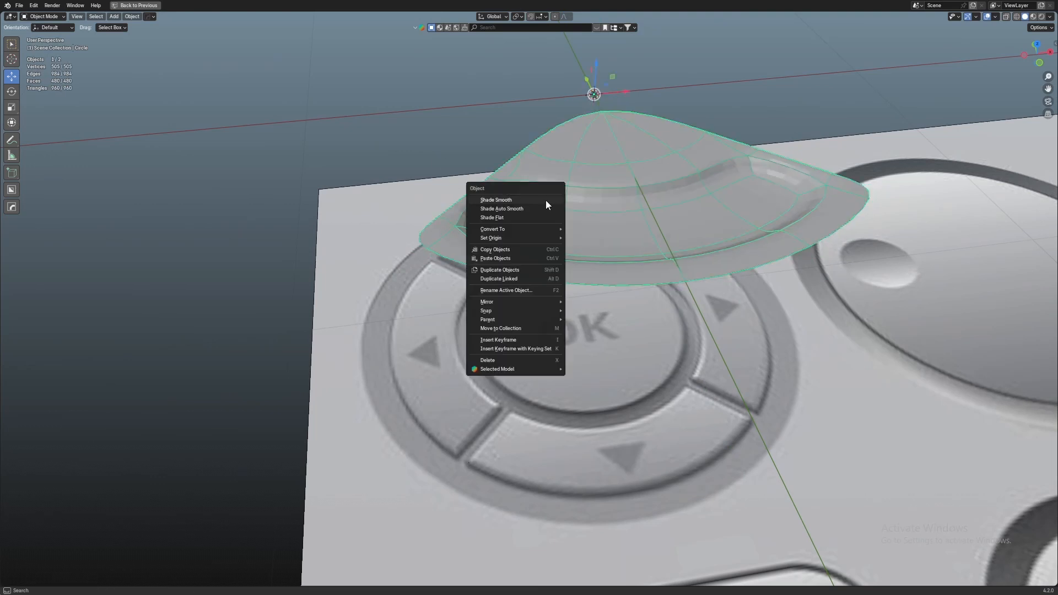
click(545, 200)
click(459, 147)
click(548, 207)
middle_drag(548, 208, 555, 253)
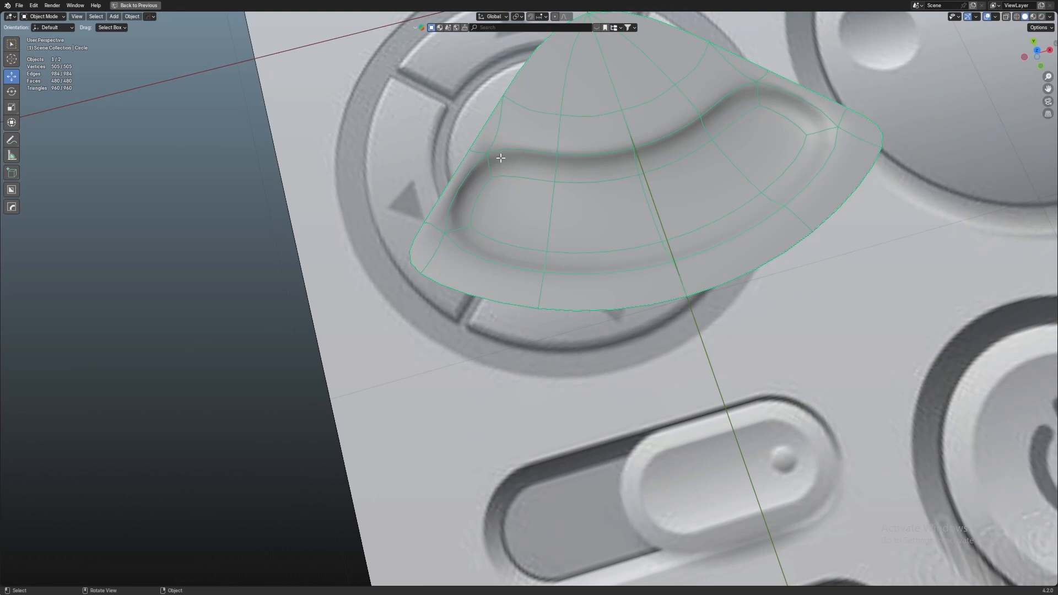
Try to add a loop cut across the recess near its short side wall
key(Tab)
key(ctrl+r)
click(518, 158)
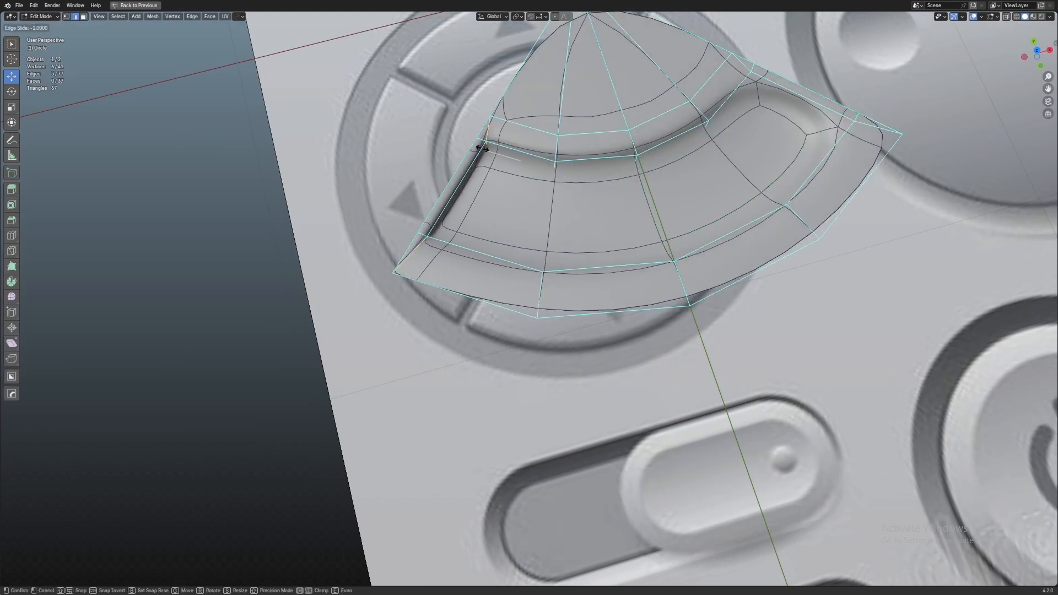
click(489, 154)
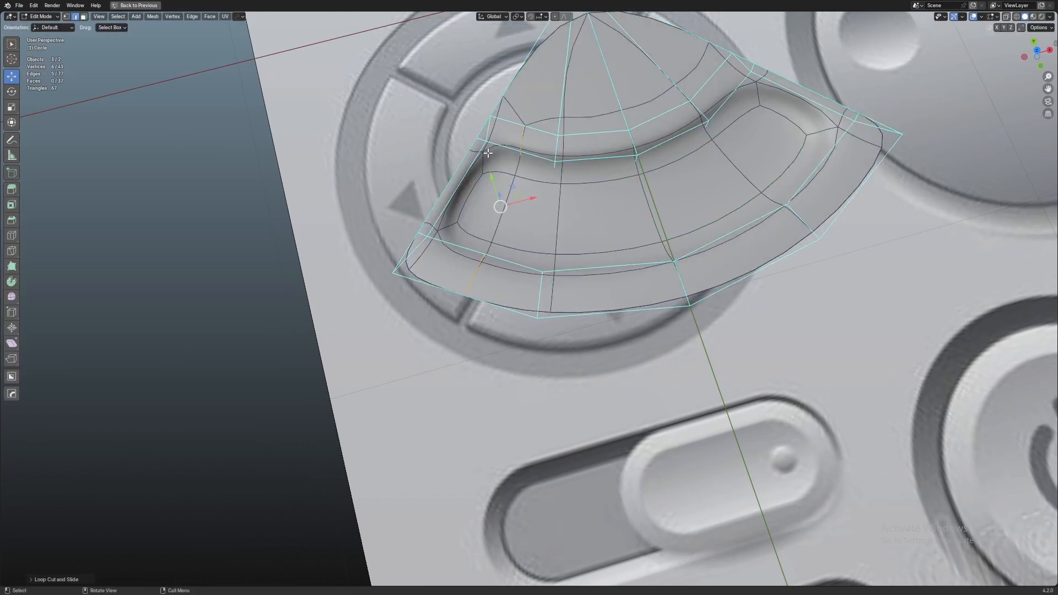
Undo the loop cut and set the pad quarter's subdivision level to 0
key(Tab)
click(663, 196)
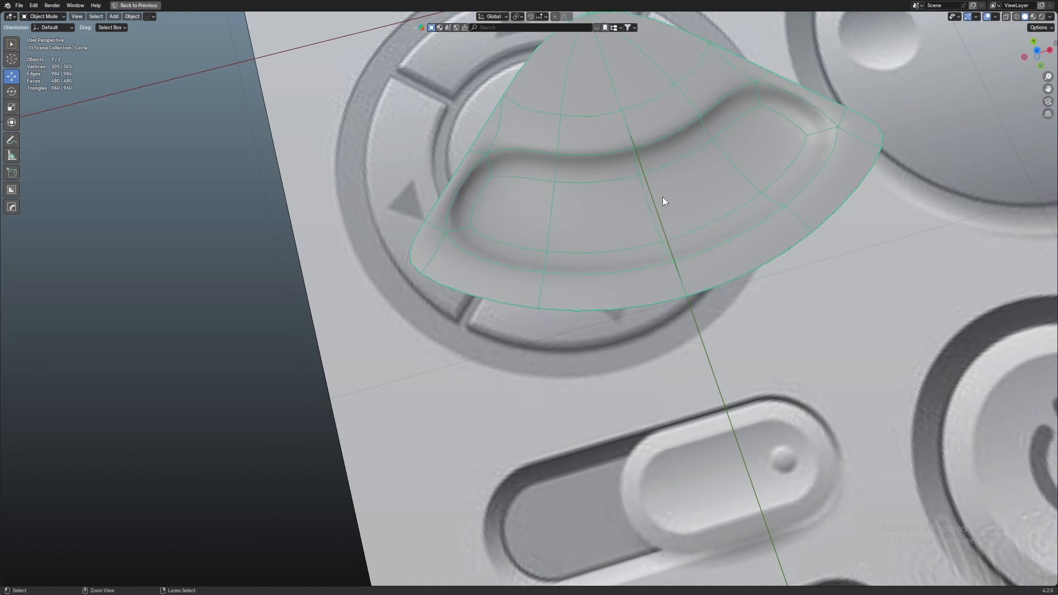
key(ctrl+0)
key(ctrl+0)
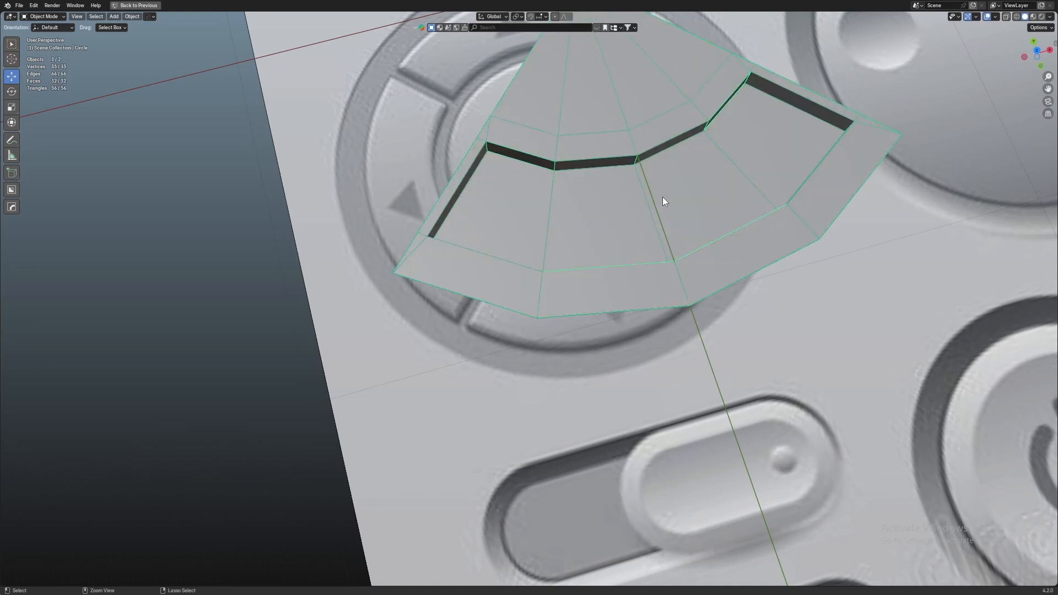
Select the four floor faces of the recess and delete them, leaving only its walls
middle_drag(631, 220, 561, 284)
scroll(534, 306, up, 2)
key(Tab)
click(517, 286)
scroll(626, 226, down, 4)
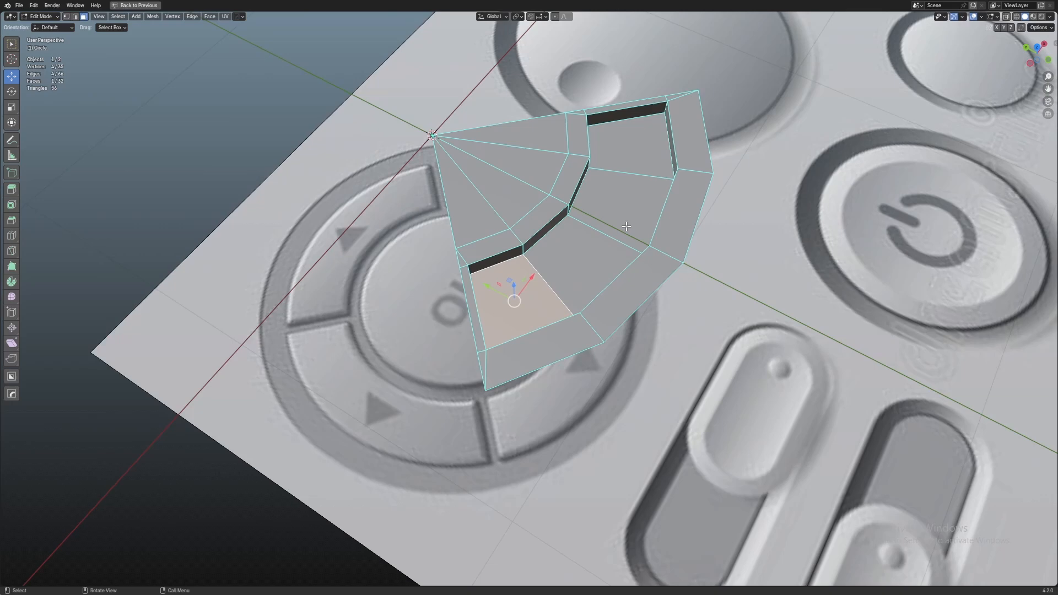
ctrl+click(640, 159)
key(x)
click(609, 157)
Select three of the vertical edges at the outer corners of the recess walls
middle_drag(606, 165, 546, 193)
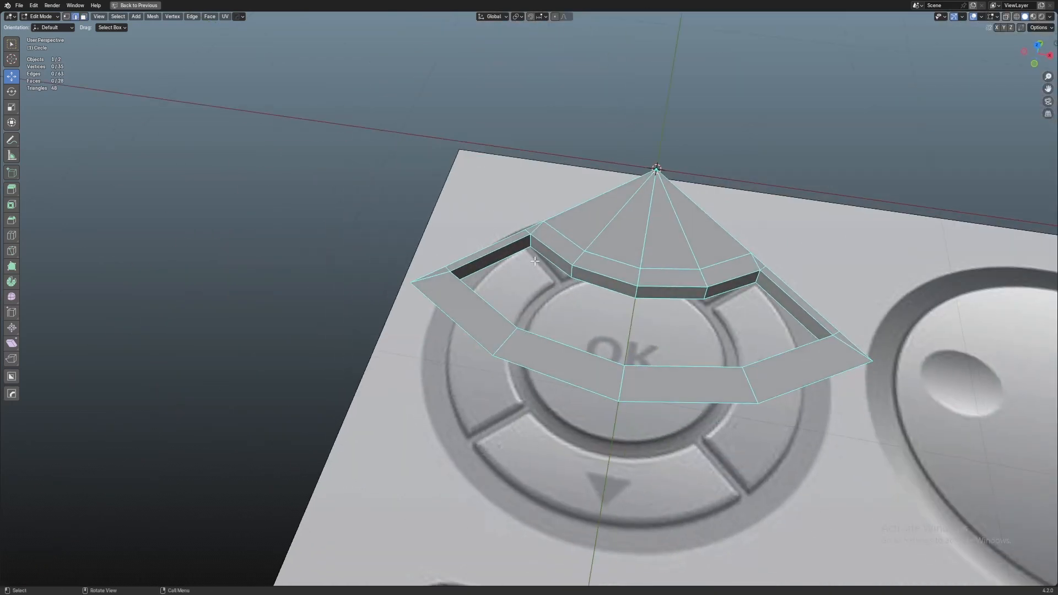
scroll(539, 189, up, 4)
middle_drag(663, 196, 593, 188)
shift+click(656, 209)
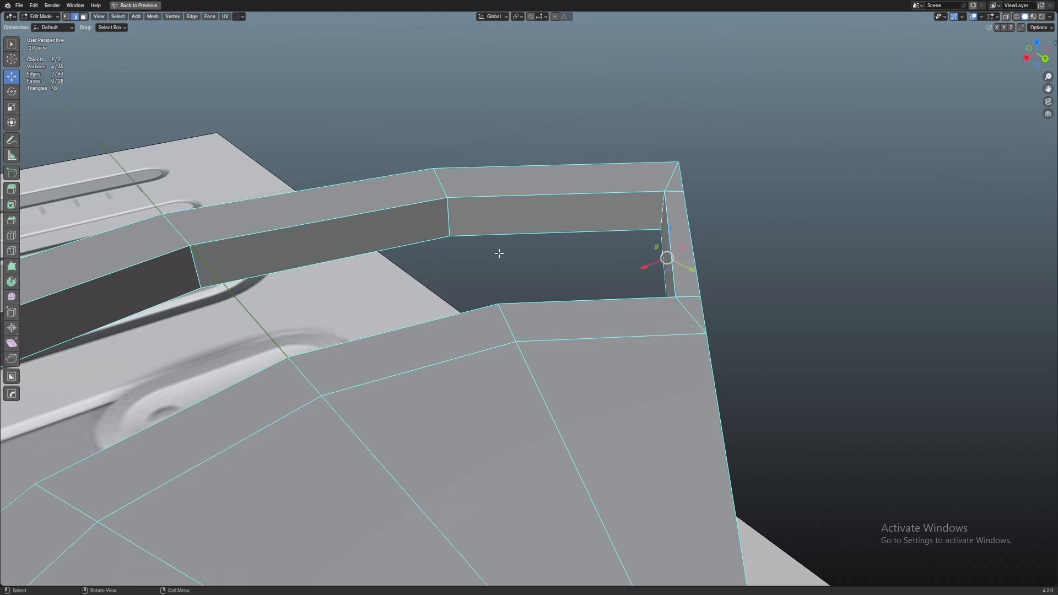
middle_drag(498, 250, 582, 272)
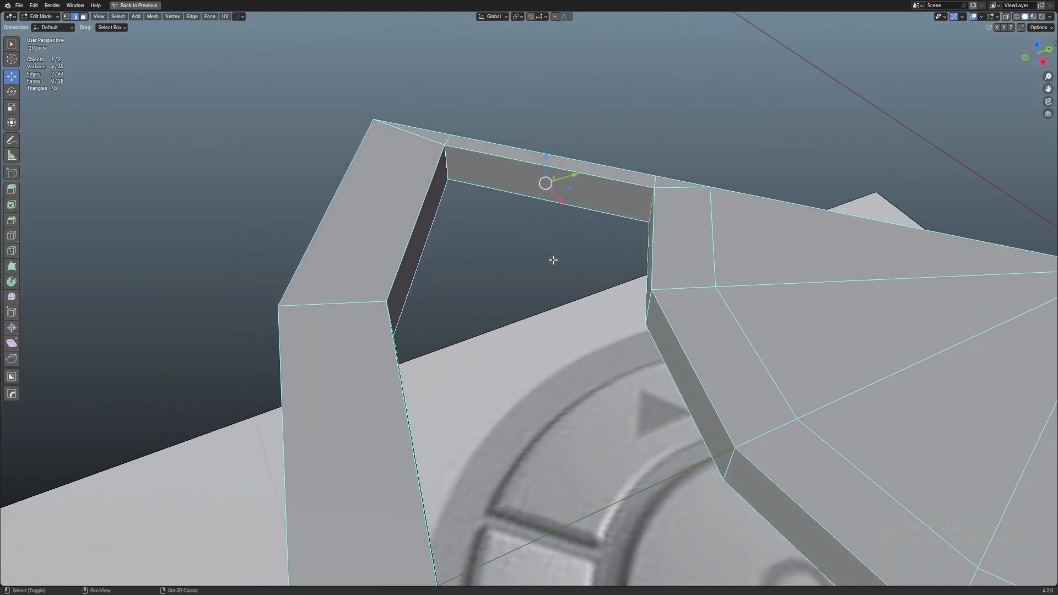
scroll(523, 255, down, 1)
scroll(659, 364, down, 4)
shift+middle_drag(659, 364, 617, 250)
scroll(656, 251, up, 6)
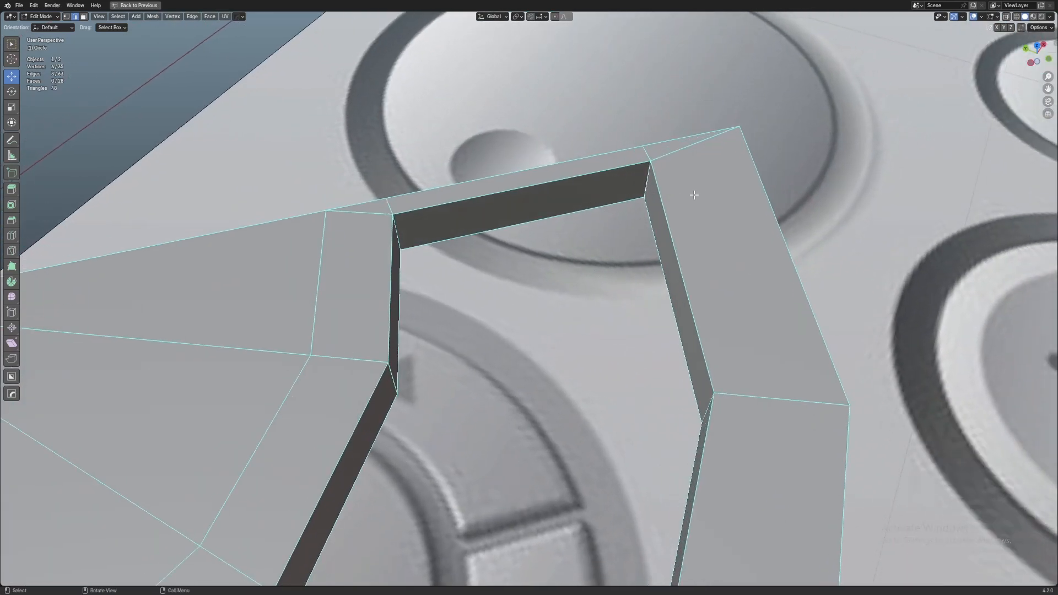
Try to add a loop cut through the middle of the recess's short side wall
mouse_move(650, 202)
middle_down()
mouse_move(660, 208)
mouse_move(637, 206)
middle_up()
key(ctrl+r)
click(638, 204)
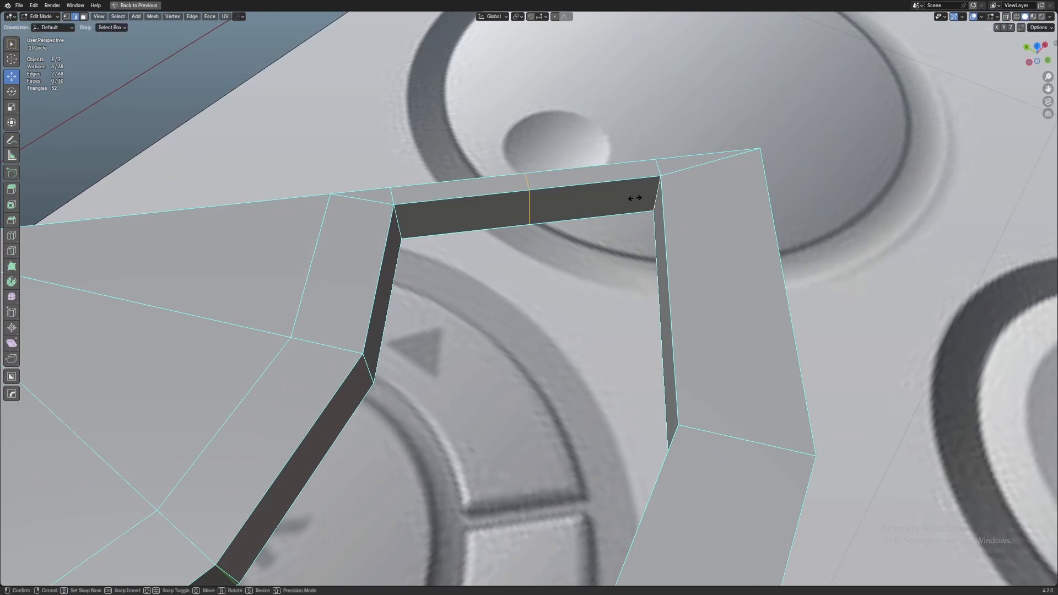
right_click(747, 190)
key(ctrl+z)
Add the remaining vertical corner edge of the recess walls to the edge selection
middle_drag(455, 212, 432, 195)
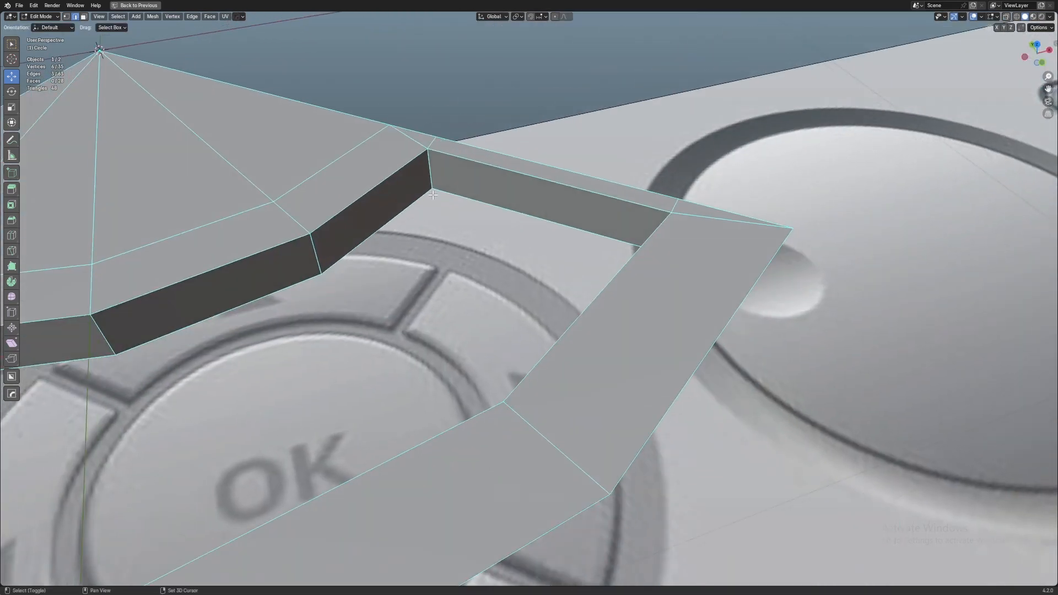
shift+click(434, 172)
scroll(451, 168, down, 4)
shift+middle_drag(308, 251, 761, 207)
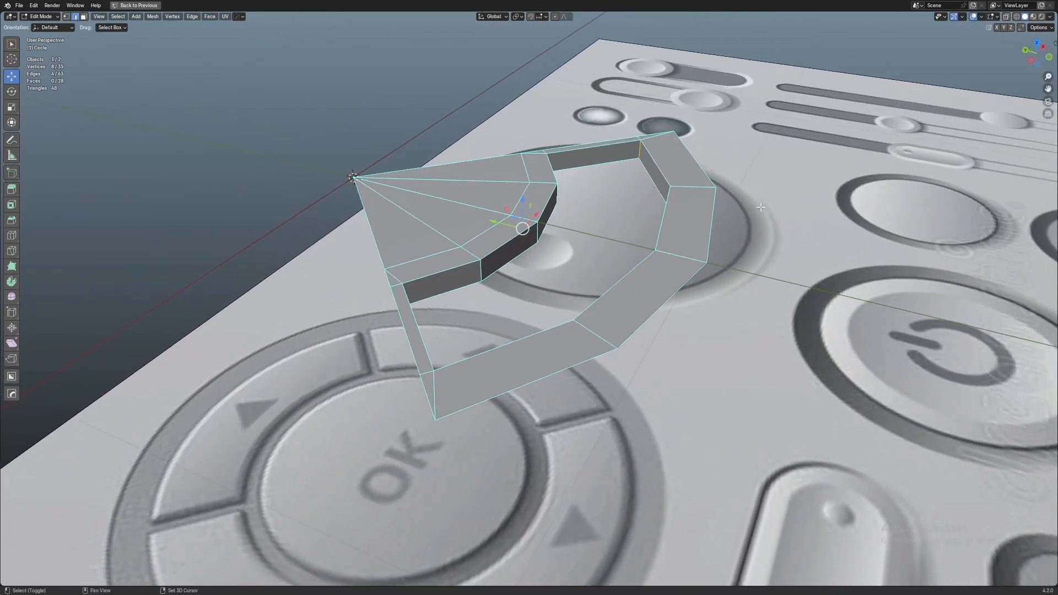
Apply the pad quarter's scale in Object Mode
scroll(761, 207, up, 2)
key(Tab)
key(ctrl+a)
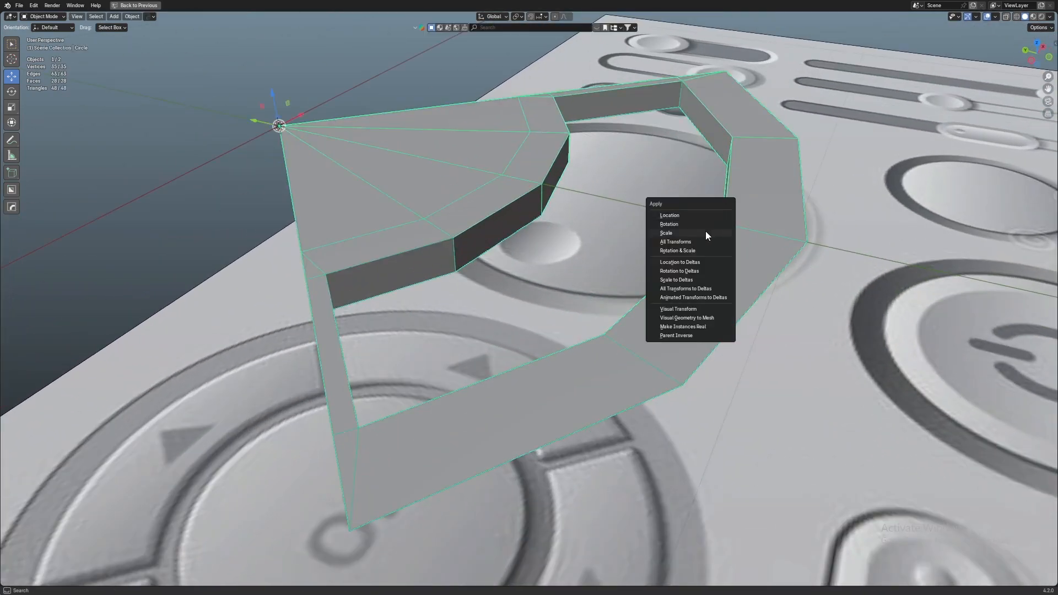
click(705, 231)
Bevel the four selected vertical corner edges of the recess with two segments
shift+middle_drag(740, 99, 581, 308)
key(Tab)
scroll(461, 342, up, 2)
shift+middle_drag(582, 307, 518, 318)
key(ctrl+b)
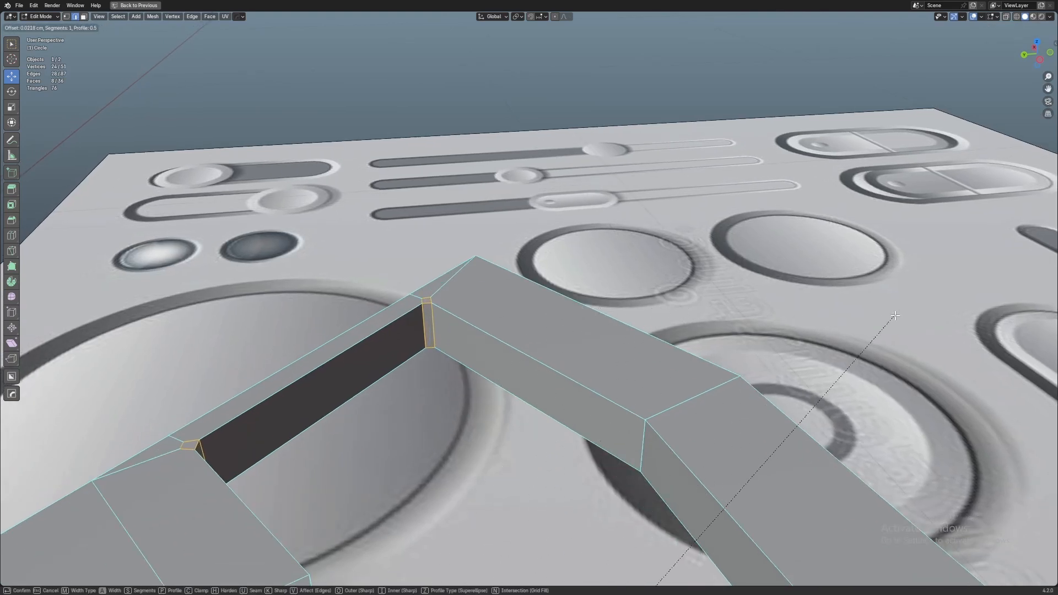
scroll(904, 317, up, 1)
click(967, 329)
middle_drag(771, 326, 609, 419)
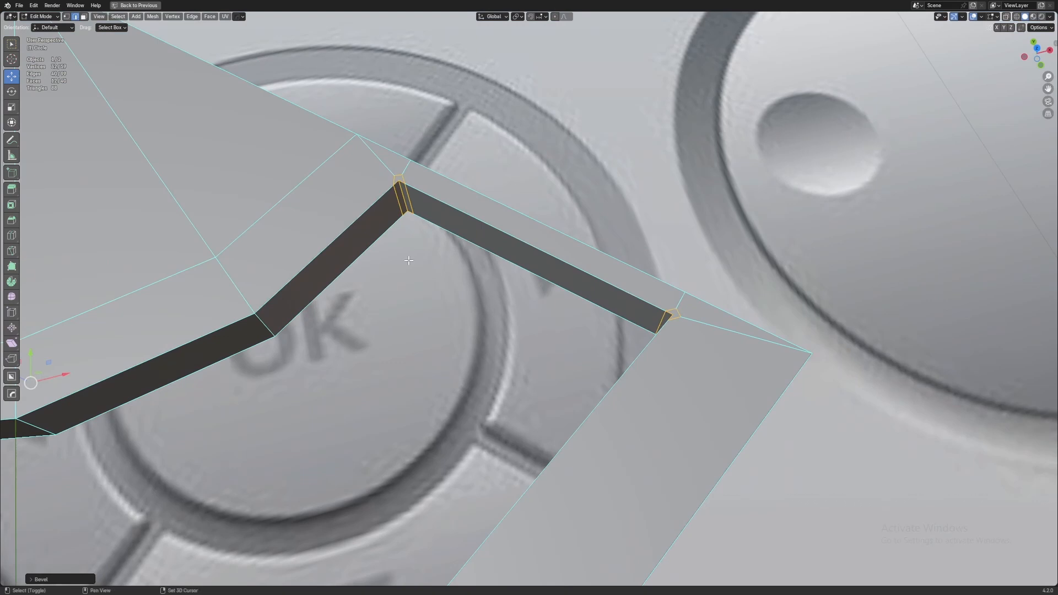
Set the viewport's Clip Start to 0.1 cm so the mesh is not cut off in close-up views
shift+middle_drag(408, 261, 461, 392)
click(615, 335)
scroll(629, 342, down, 2)
middle_drag(650, 356, 619, 352)
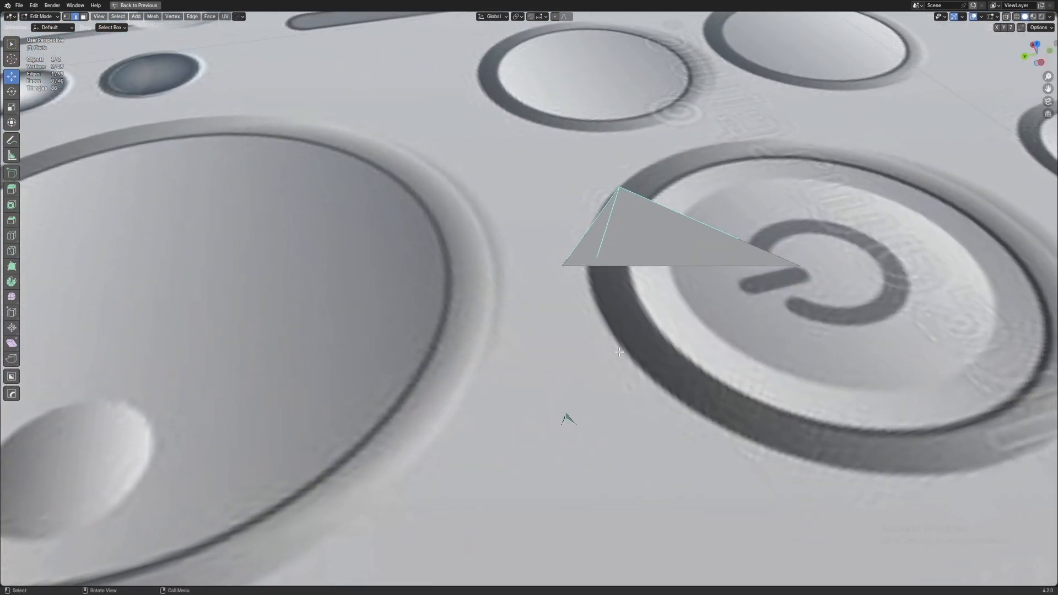
scroll(619, 352, up, 3)
key(n)
click(1053, 82)
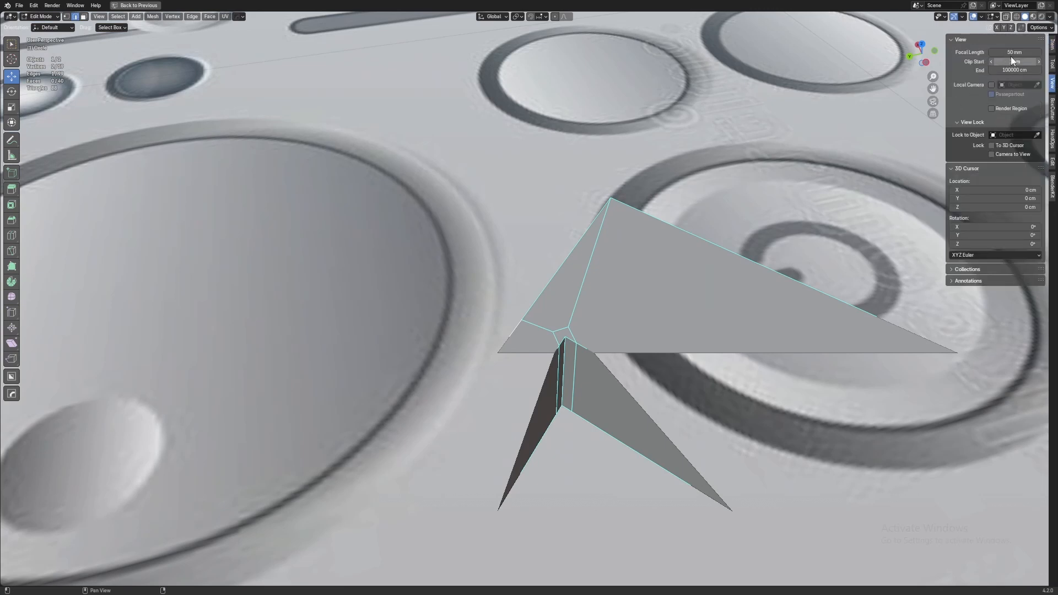
drag(1015, 61, 987, 63)
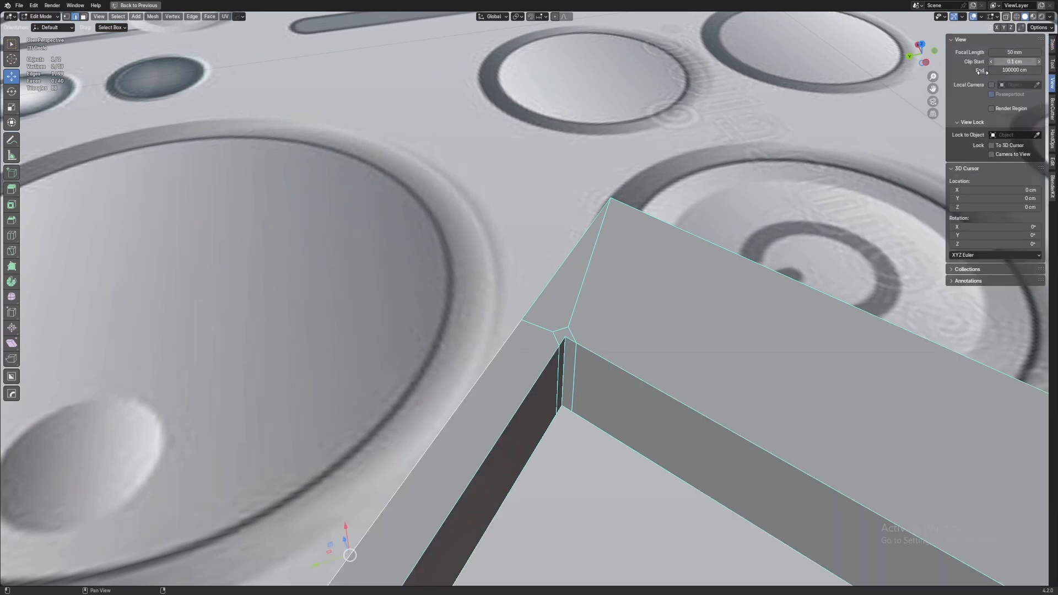
click(660, 178)
Knife-cut the beveled outer recess corner, linking its three rim vertices to the pad's outer corner and straight side
scroll(612, 232, up, 2)
shift+middle_drag(605, 236, 586, 235)
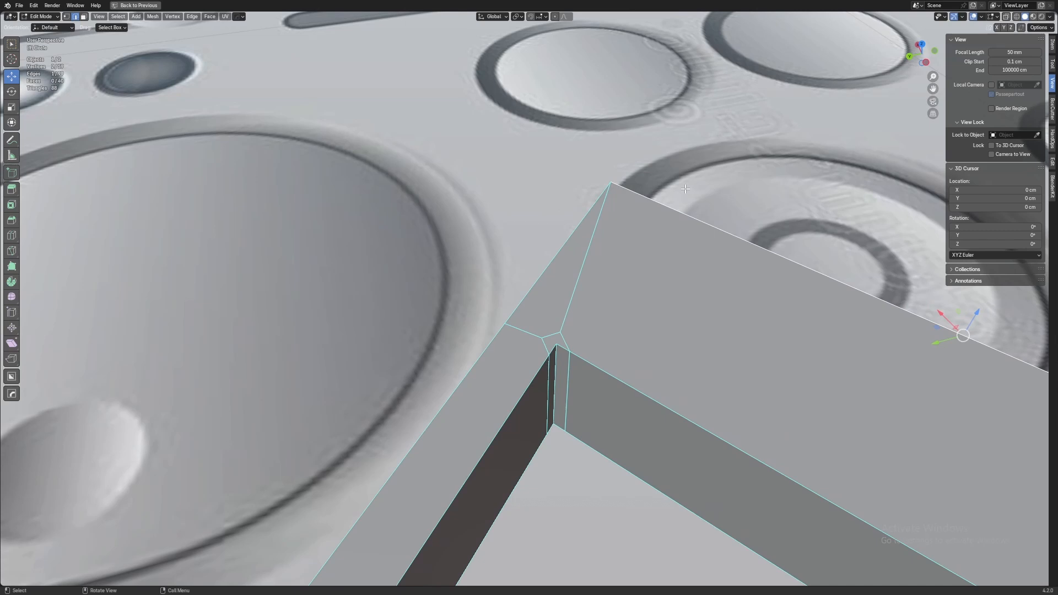
key(k)
click(570, 350)
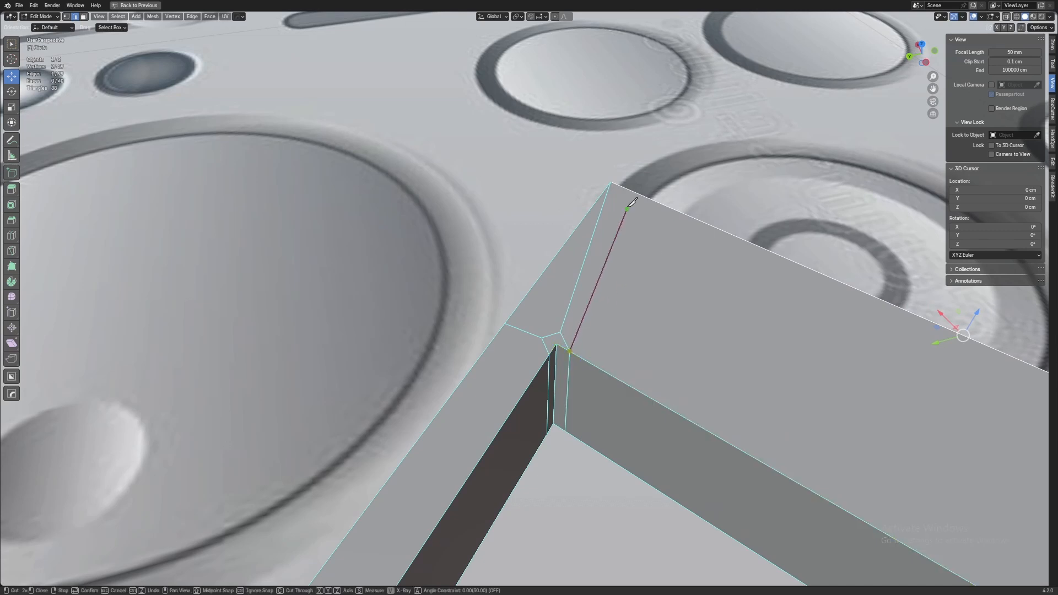
click(611, 182)
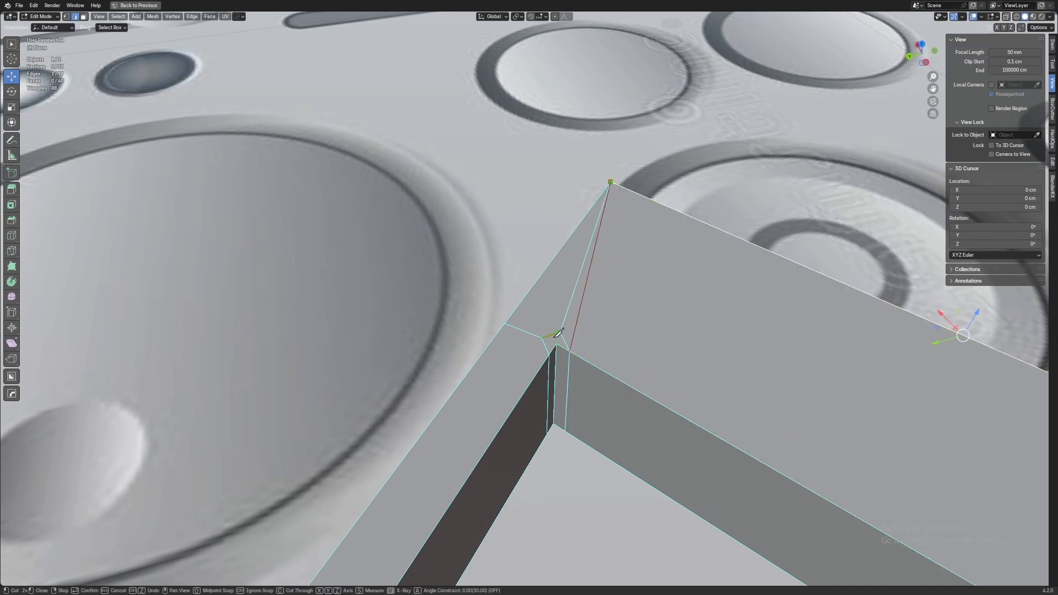
click(505, 324)
click(555, 343)
click(545, 274)
key(Return)
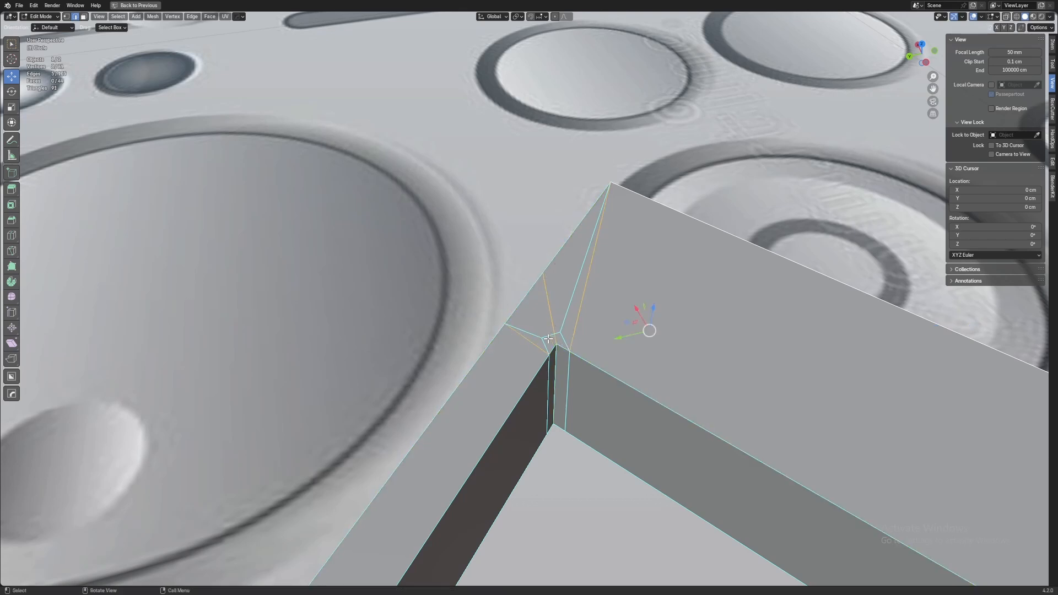
Select the leftover small bevel edges around that outer recess corner and dissolve them
click(540, 335)
shift+click(548, 340)
shift+click(561, 333)
key(ctrl+x)
scroll(653, 305, down, 2)
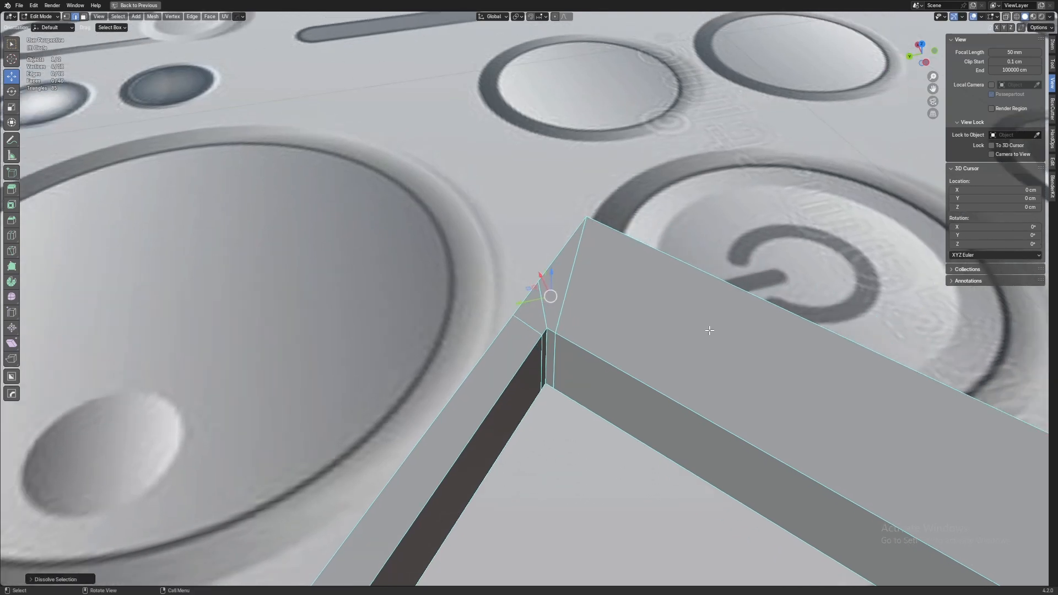
Examine the edge flow at the cleaned outer corner and around the rest of the recess
middle_drag(710, 330, 532, 246)
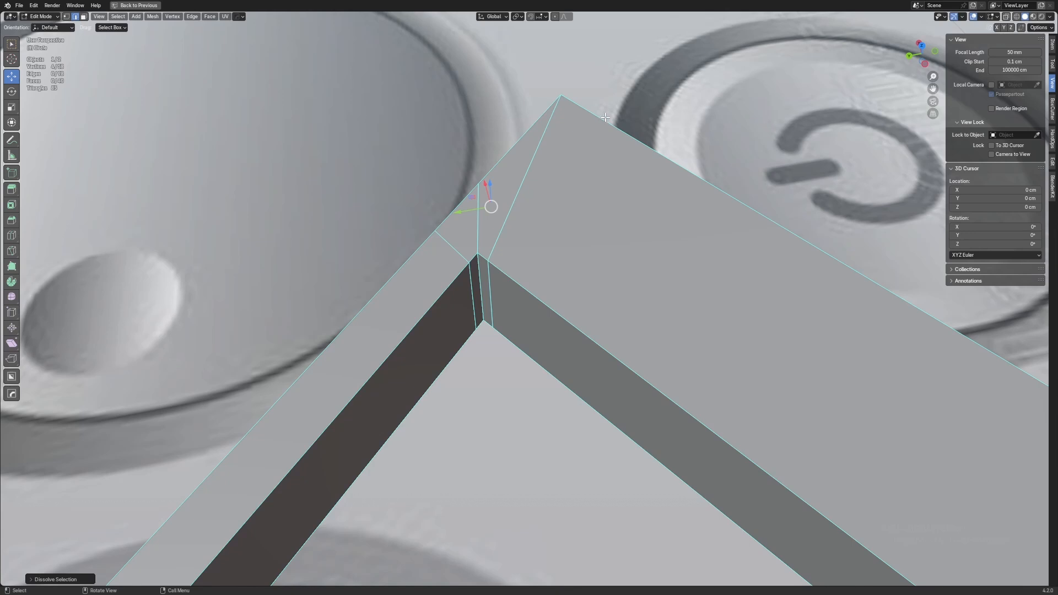
ctrl+middle_drag(605, 118, 605, 170)
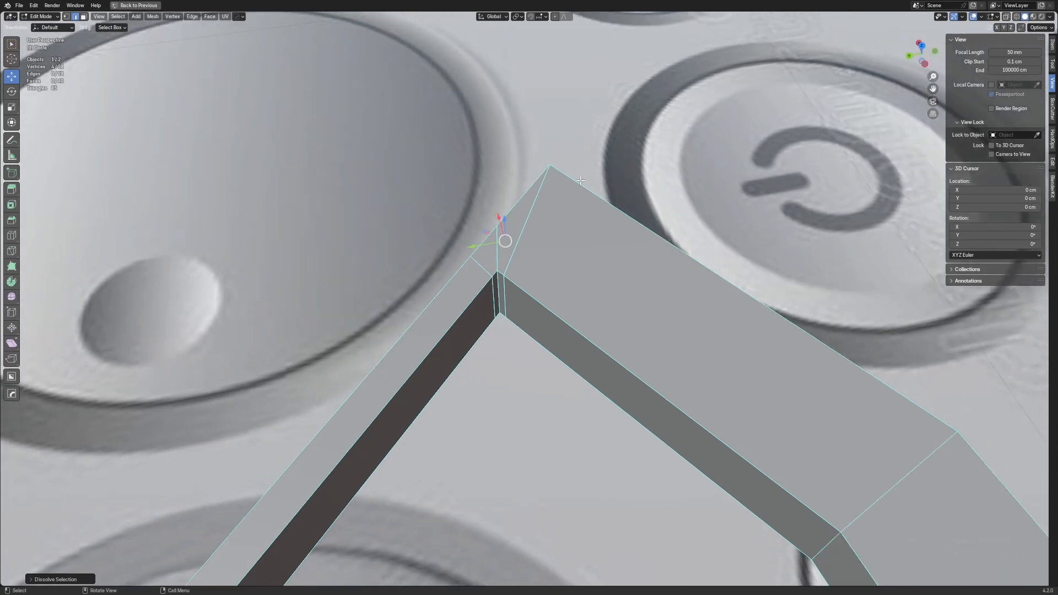
click(580, 180)
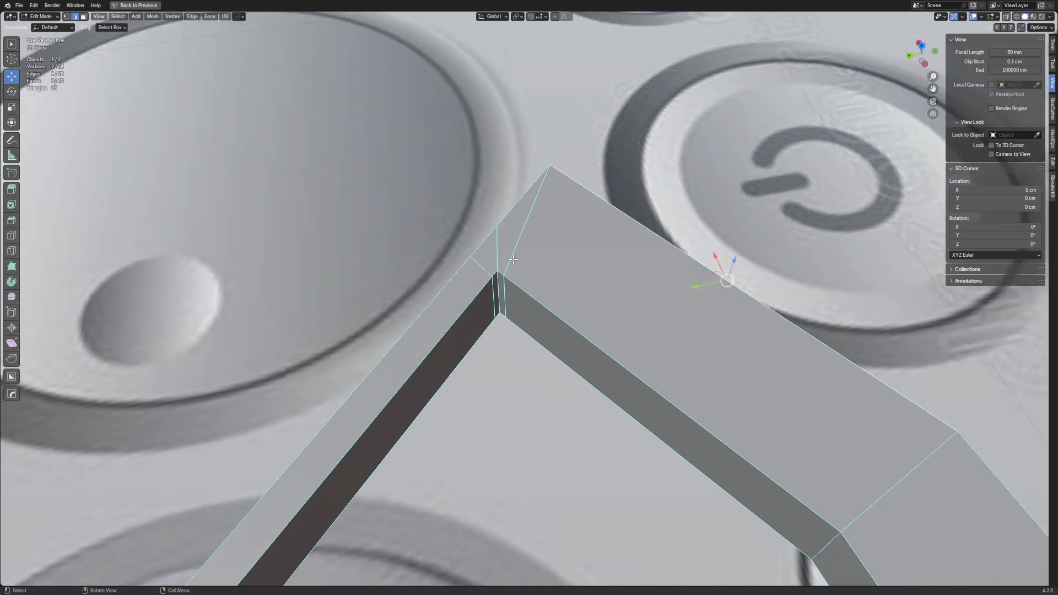
ctrl+middle_drag(607, 293, 746, 422)
ctrl+middle_drag(552, 282, 550, 256)
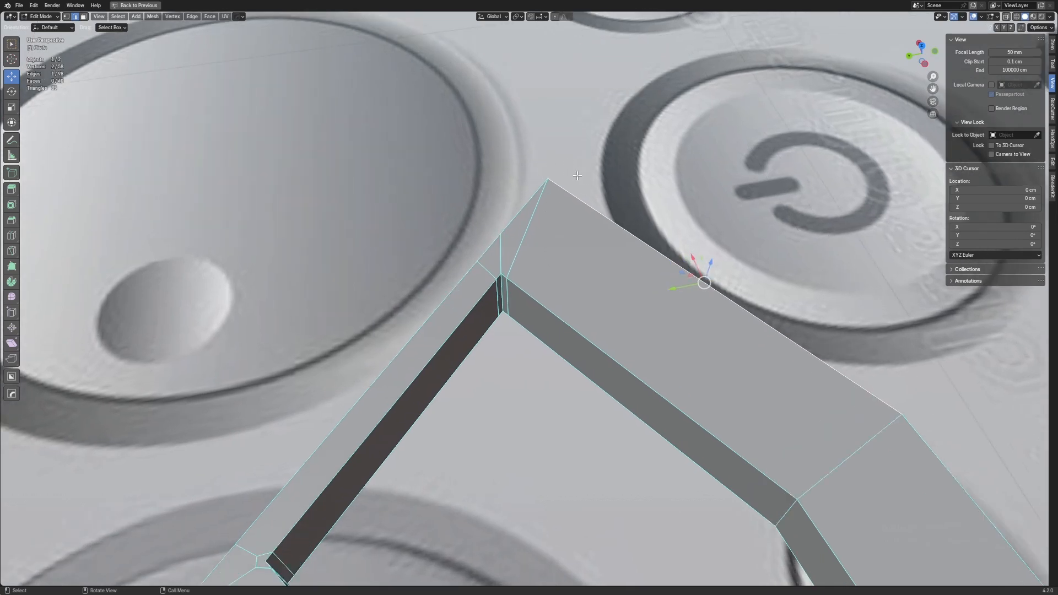
ctrl+middle_drag(577, 176, 569, 189)
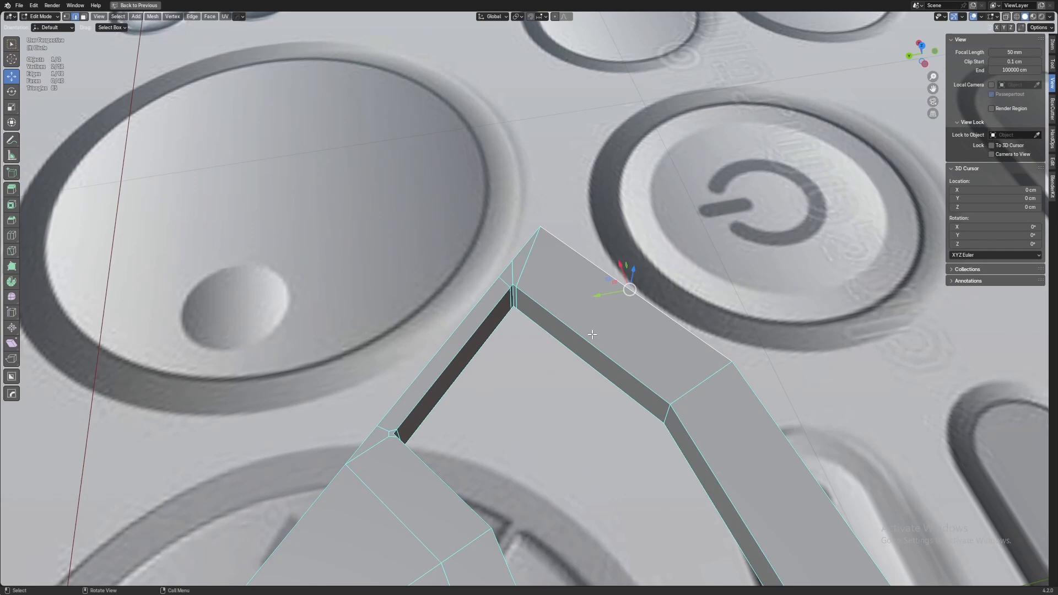
middle_drag(592, 335, 404, 326)
middle_drag(534, 401, 630, 368)
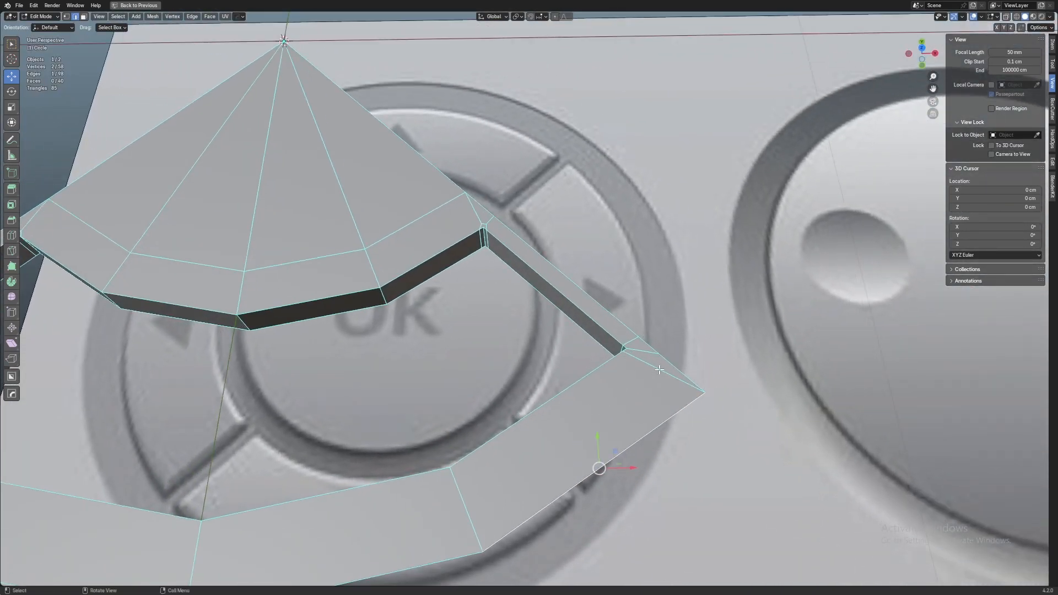
Knife-cut from the middle rim vertex of the inner recess corner across the small bevel face to the pad's straight side
scroll(602, 343, up, 6)
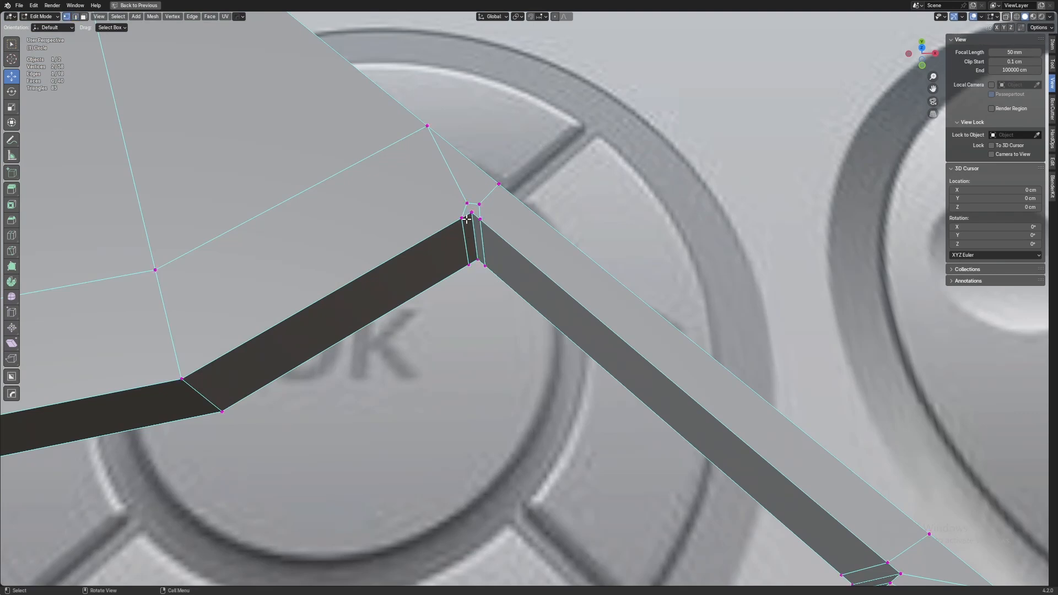
key(KP_Decimal)
scroll(501, 225, down, 10)
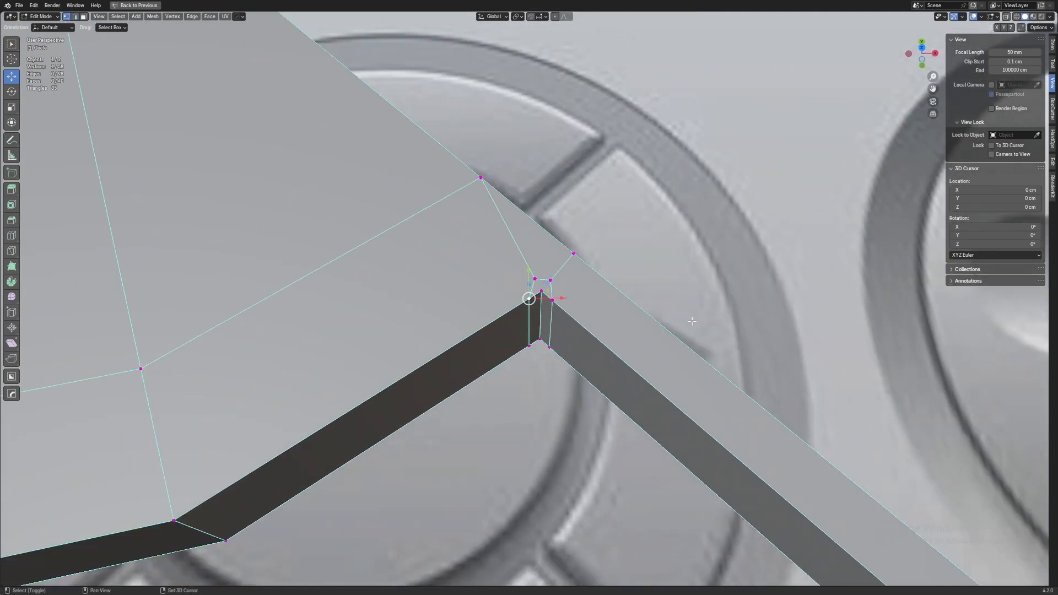
shift+middle_drag(598, 336, 575, 347)
scroll(574, 347, up, 1)
scroll(574, 347, up, 1)
key(k)
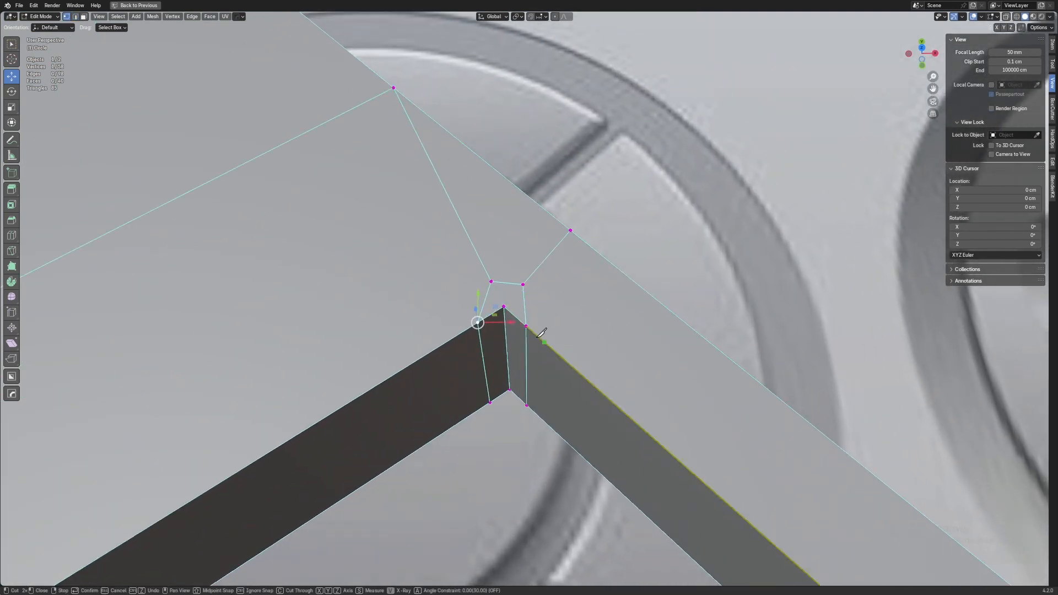
click(505, 306)
click(517, 156)
key(Return)
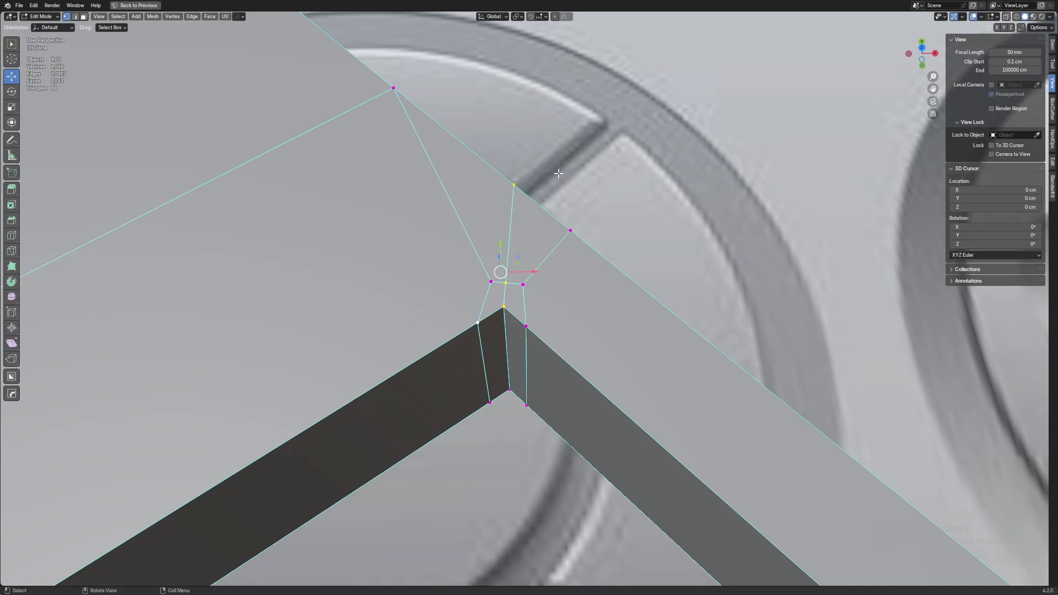
Slide the extra bevel vertices at this inner corner onto the adjacent rim vertices
key(g)
key(g)
click(535, 420)
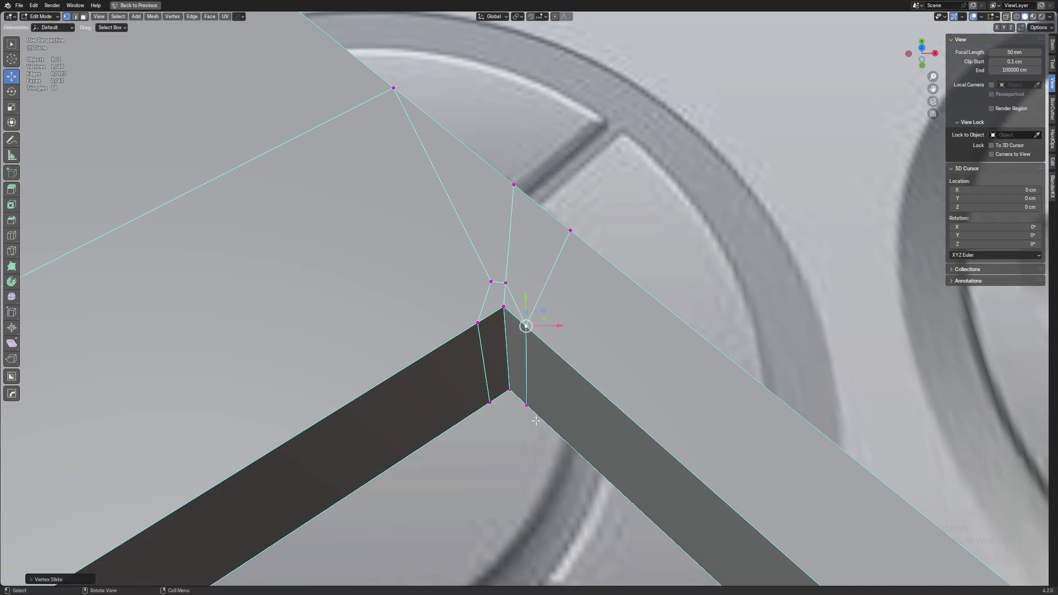
click(504, 306)
scroll(506, 393, down, 2)
scroll(506, 393, down, 5)
shift+middle_drag(505, 393, 468, 255)
Select the whole mesh and merge its overlapping vertices by distance
key(a)
key(m)
key(b)
scroll(575, 341, down, 5)
click(467, 286)
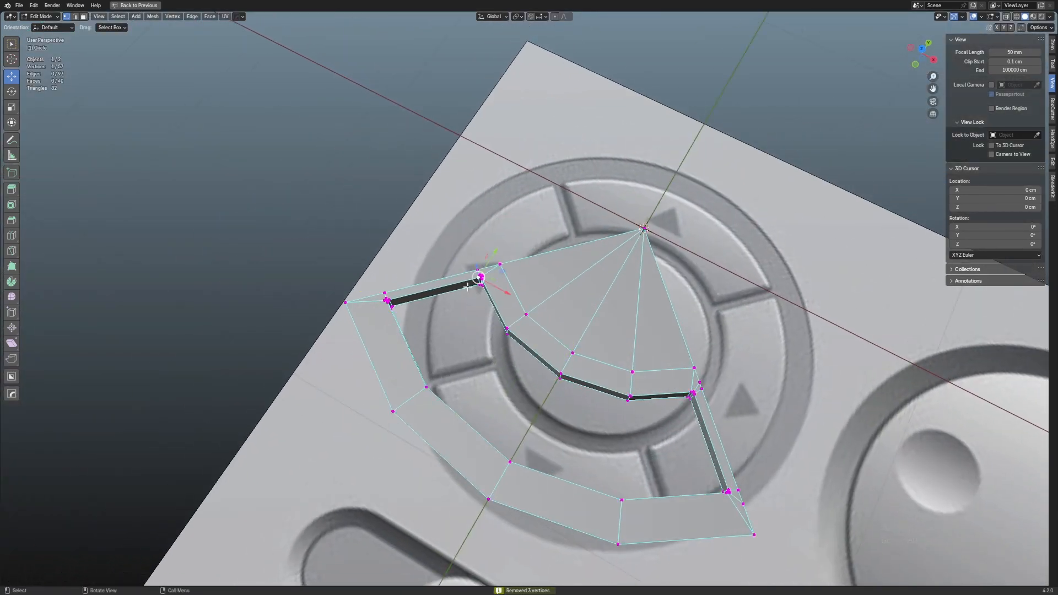
Knife-cut the opposite inner recess corner from its middle rim vertex to the pad's other straight side
key(KP_Decimal)
scroll(495, 280, down, 6)
middle_drag(499, 310, 492, 411)
scroll(555, 312, up, 2)
scroll(494, 408, down, 4)
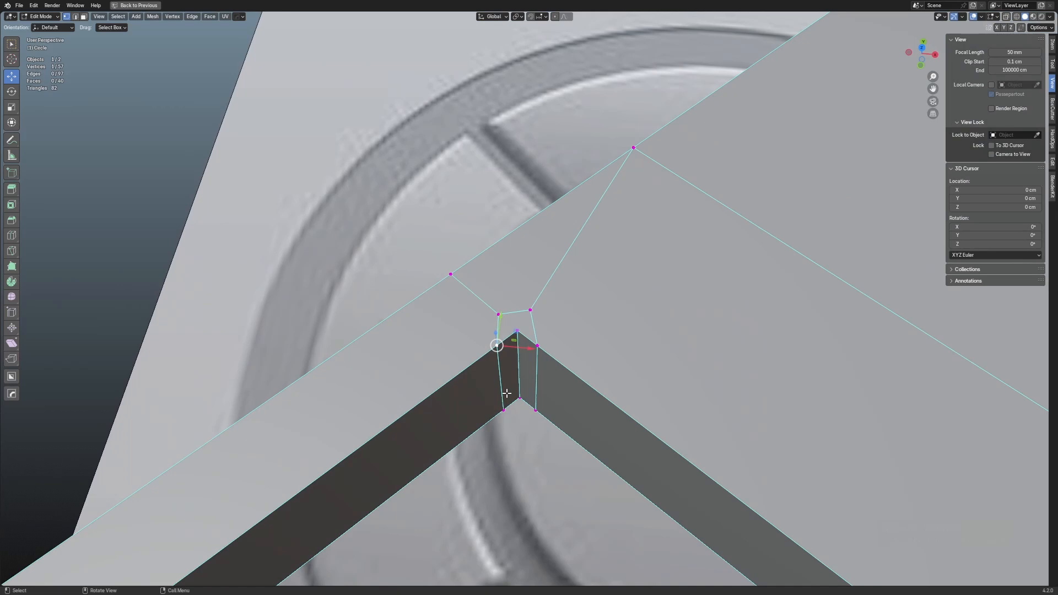
scroll(507, 393, down, 4)
scroll(588, 356, up, 4)
key(k)
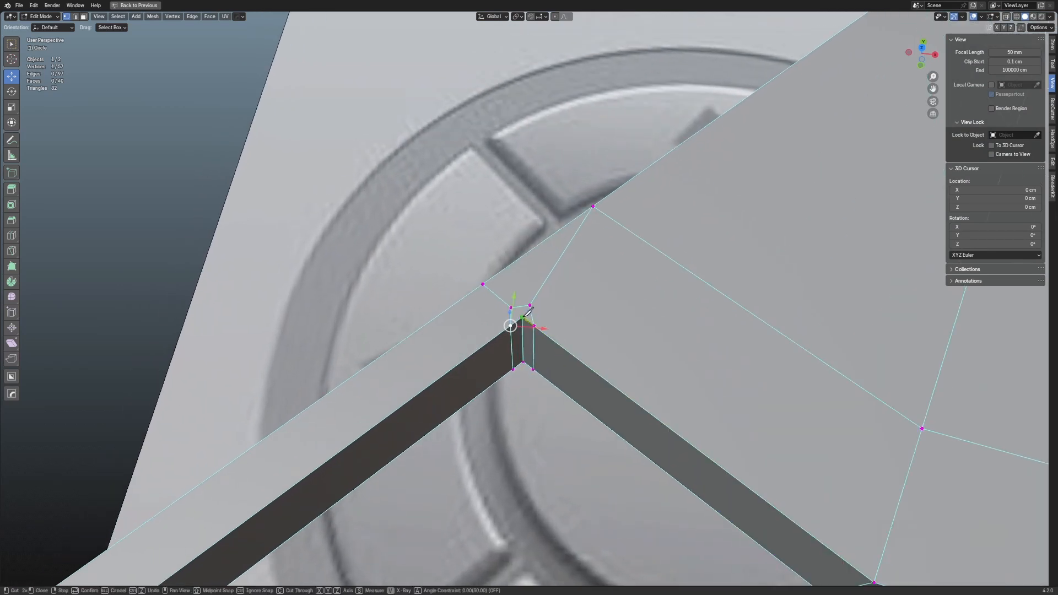
scroll(564, 274, up, 1)
key(Return)
scroll(566, 281, up, 5)
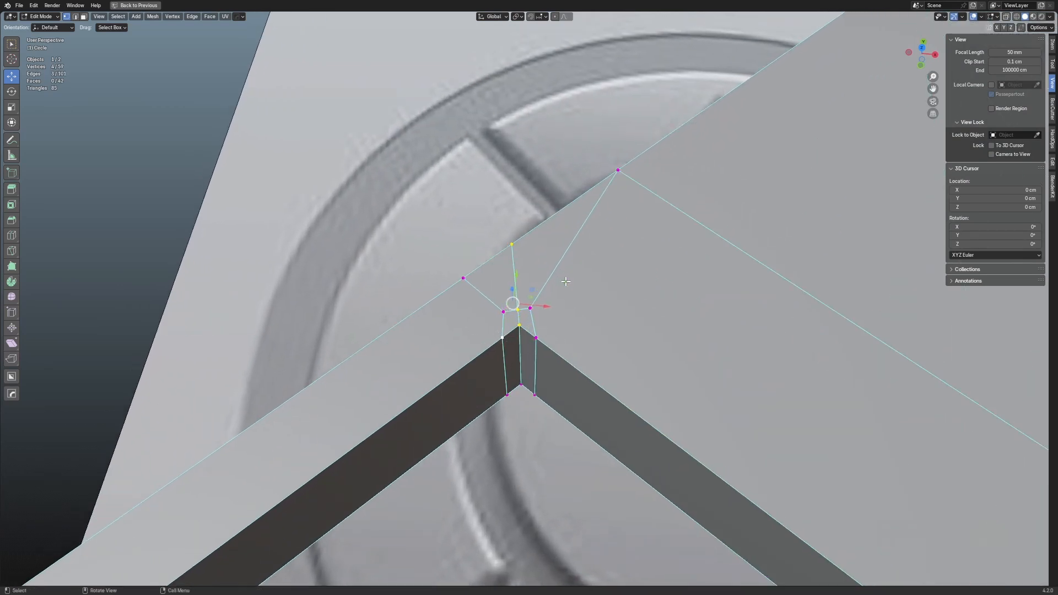
Slide the three extra bevel vertices at the opposite inner corner onto their matching rim vertices
key(g)
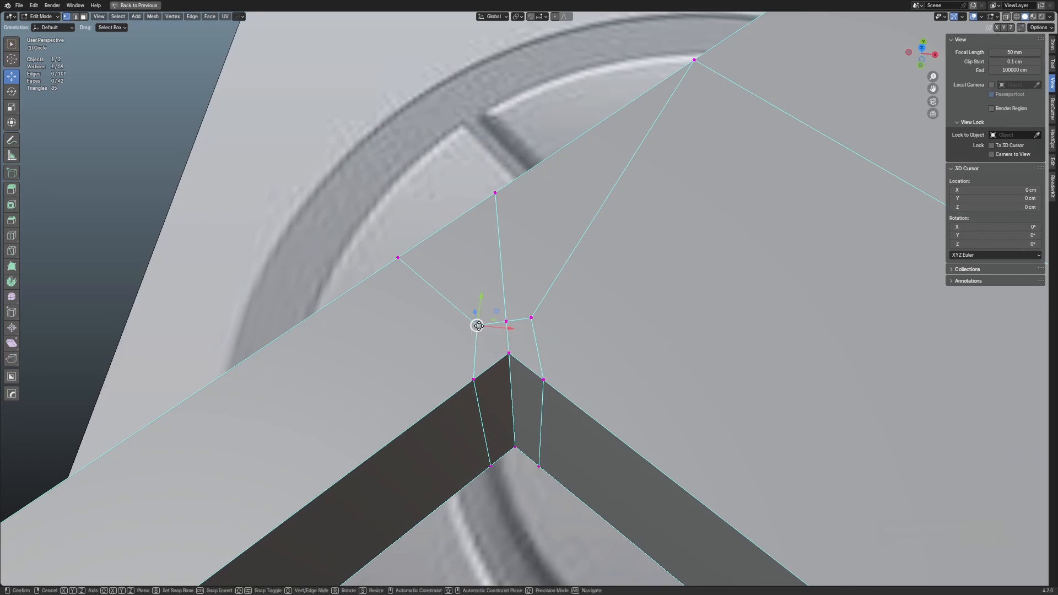
key(g)
click(427, 468)
click(504, 316)
key(g)
key(g)
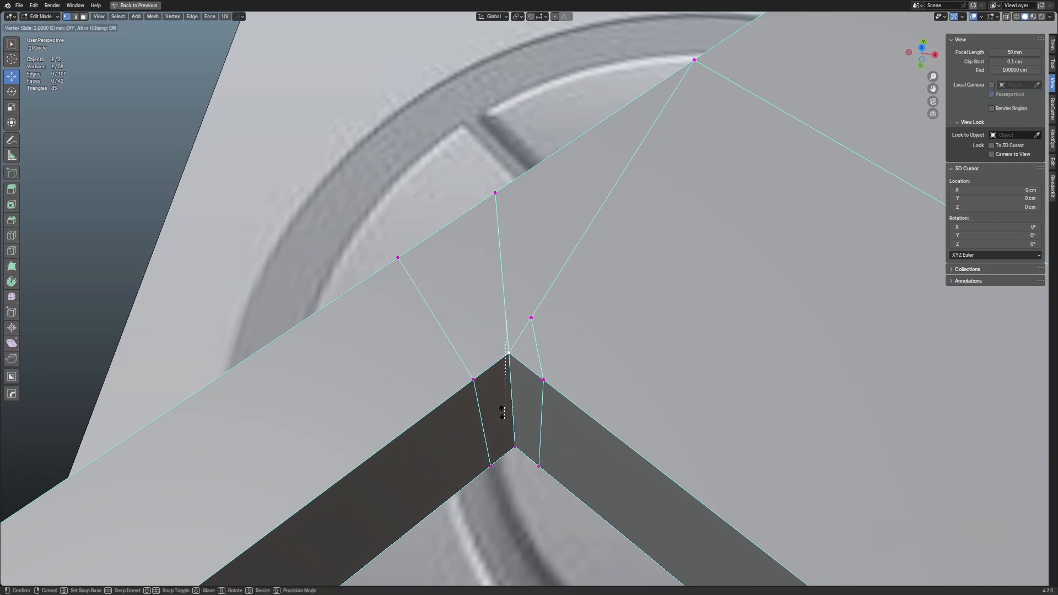
click(501, 415)
click(532, 323)
key(g)
key(g)
click(539, 382)
Knife-cut the remaining uncleaned recess corner from its middle rim vertex to the pad's straight side
scroll(551, 410, down, 6)
scroll(551, 409, down, 4)
shift+middle_drag(336, 504, 465, 356)
key(KP_Decimal)
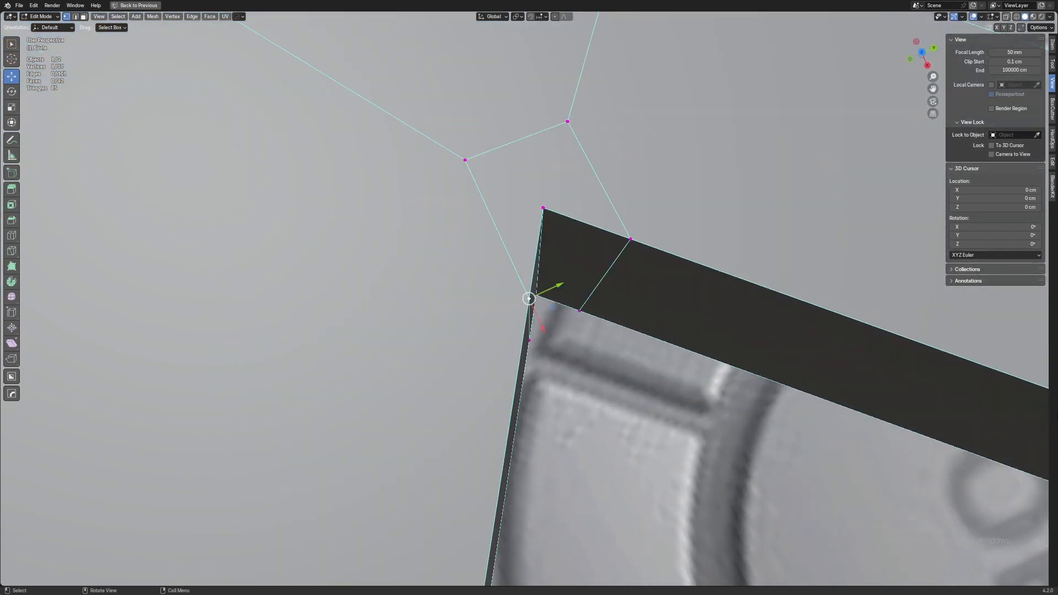
middle_drag(694, 244, 772, 286)
middle_drag(489, 272, 542, 259)
scroll(542, 259, up, 6)
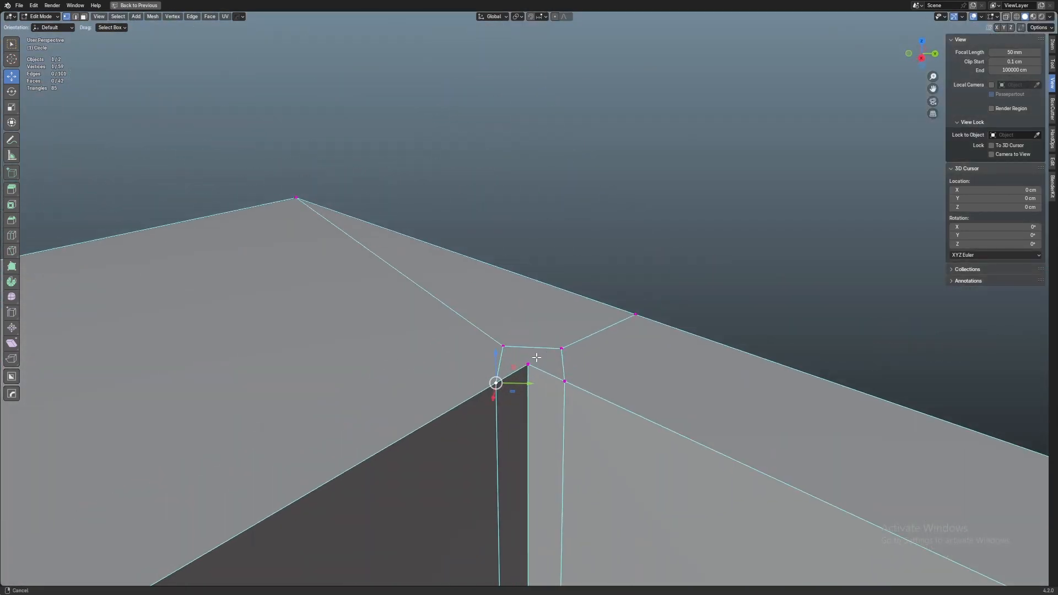
key(k)
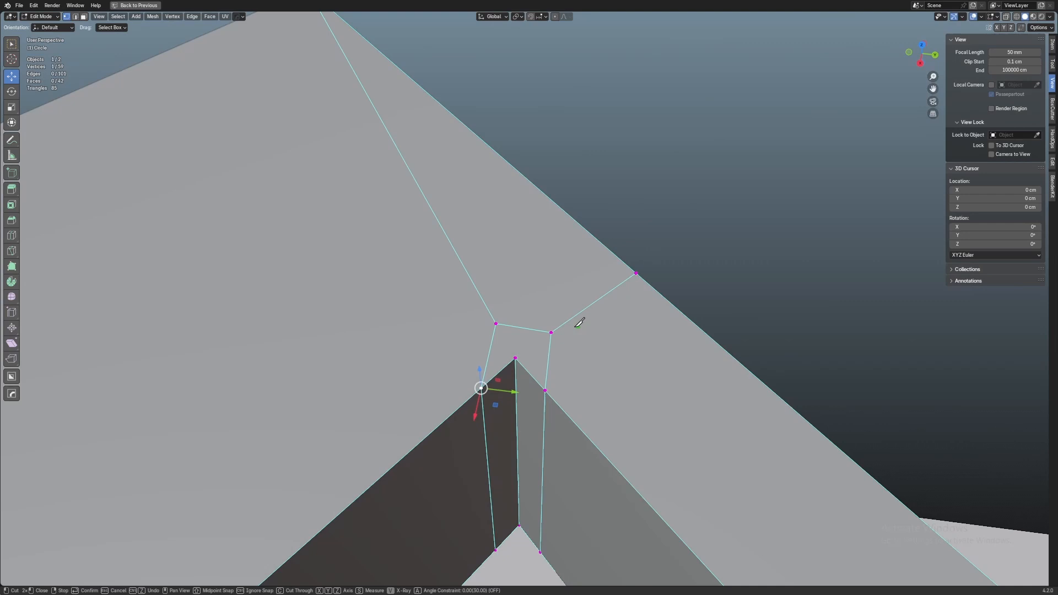
click(516, 358)
key(Return)
middle_drag(561, 298, 570, 313)
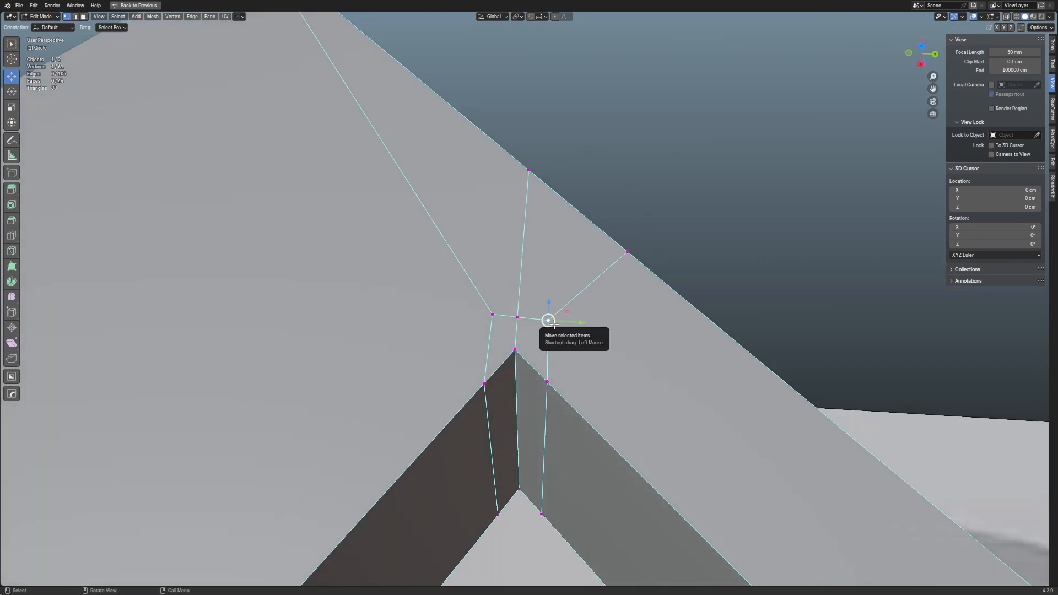
Slide the three extra bevel vertices at the remaining recess corner onto their matching rim vertices
drag(552, 324, 548, 381)
click(484, 311)
key(g)
key(g)
click(439, 476)
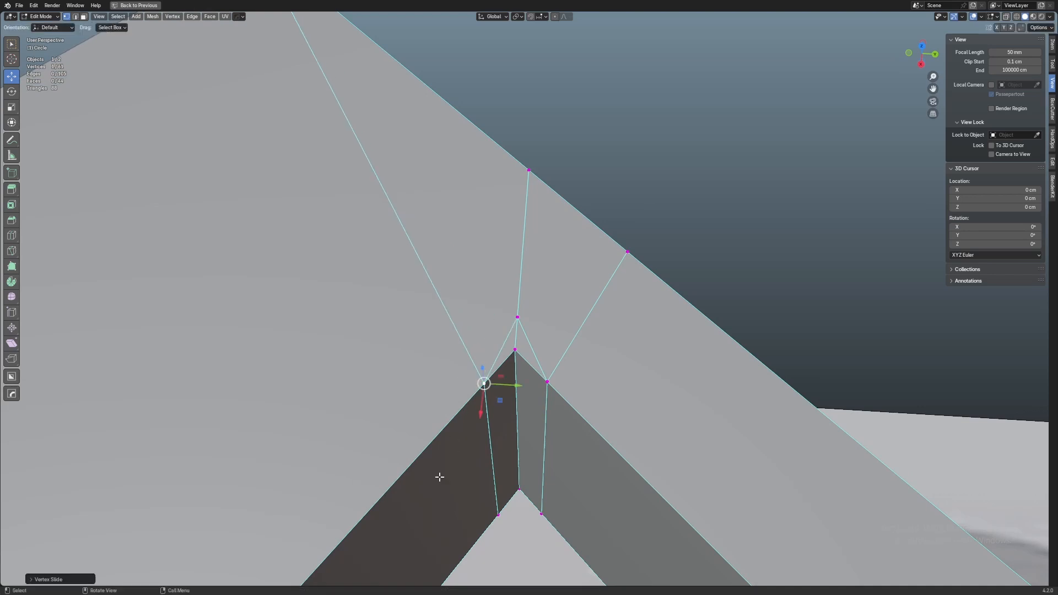
click(516, 315)
key(g)
click(471, 449)
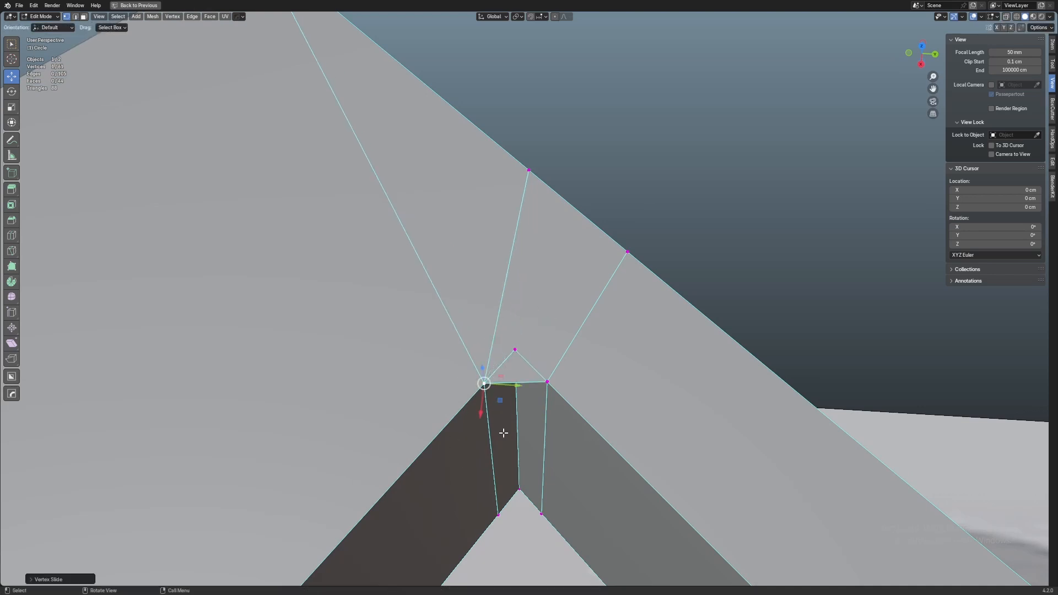
key(ctrl+z)
Select the whole mesh and merge the overlapping vertices by distance, clearing the duplicates at the last cleaned corner
key(a)
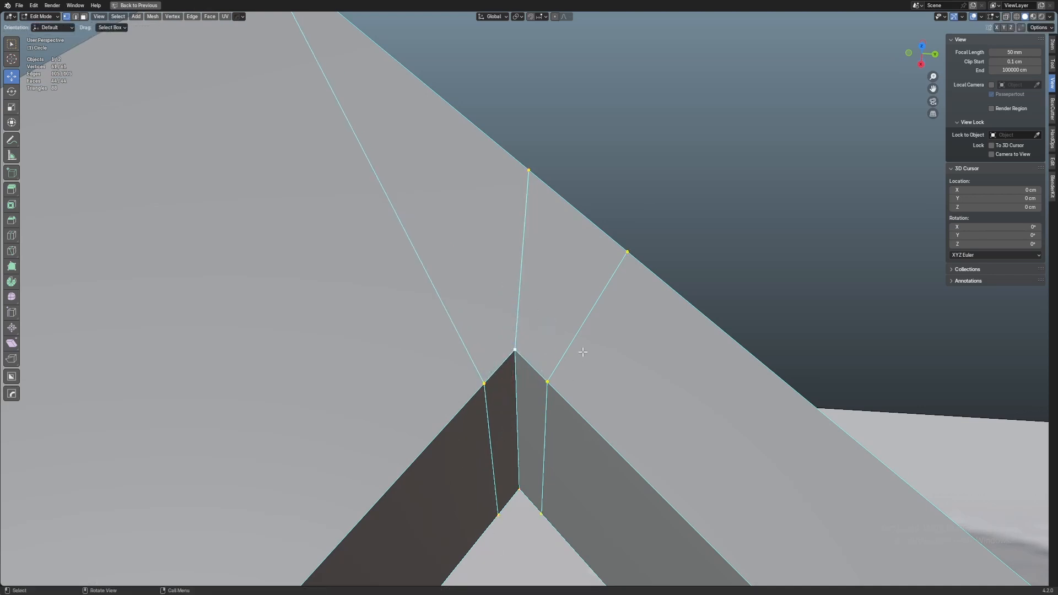
key(m)
key(b)
scroll(677, 271, down, 6)
click(530, 255)
scroll(535, 270, down, 5)
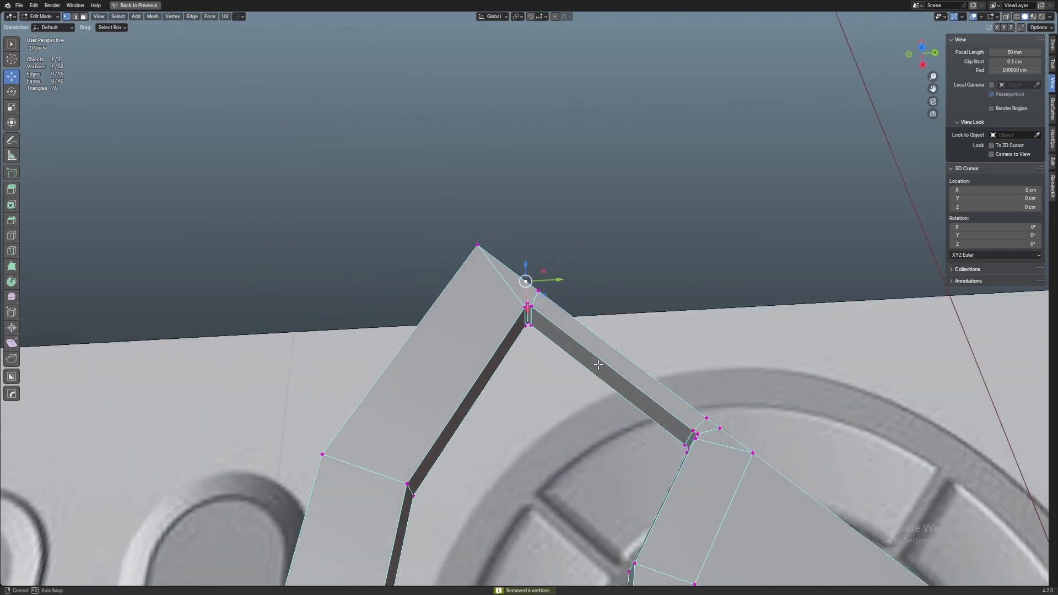
Add a level 2 Subdivision modifier to the pad, inspect the smoothed shape without overlays, and return to mesh editing
middle_drag(598, 364, 292, 307)
key(Tab)
key(ctrl+2)
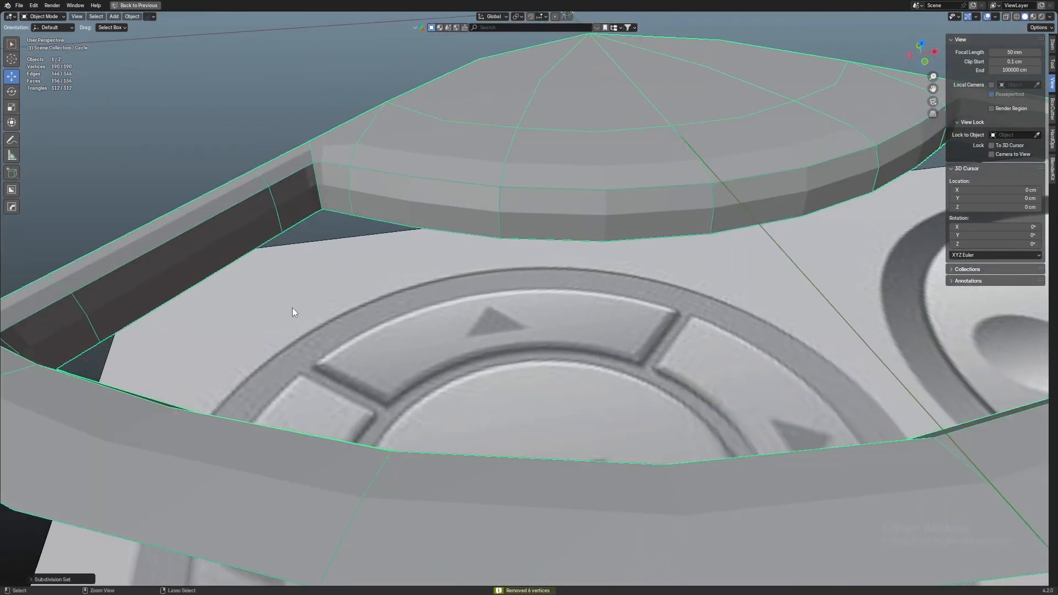
scroll(464, 290, down, 5)
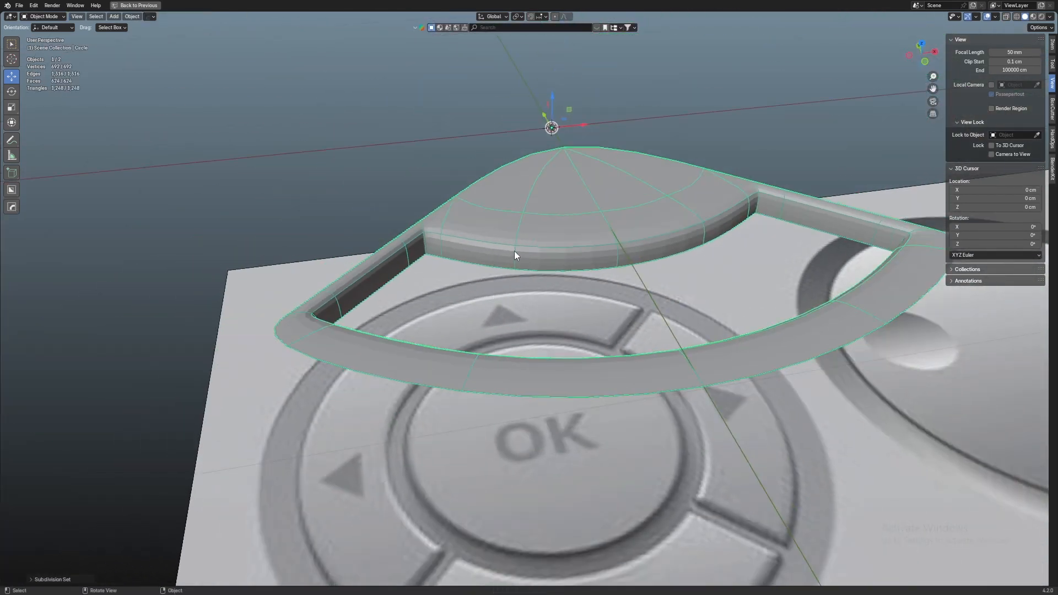
key(shift+alt+z)
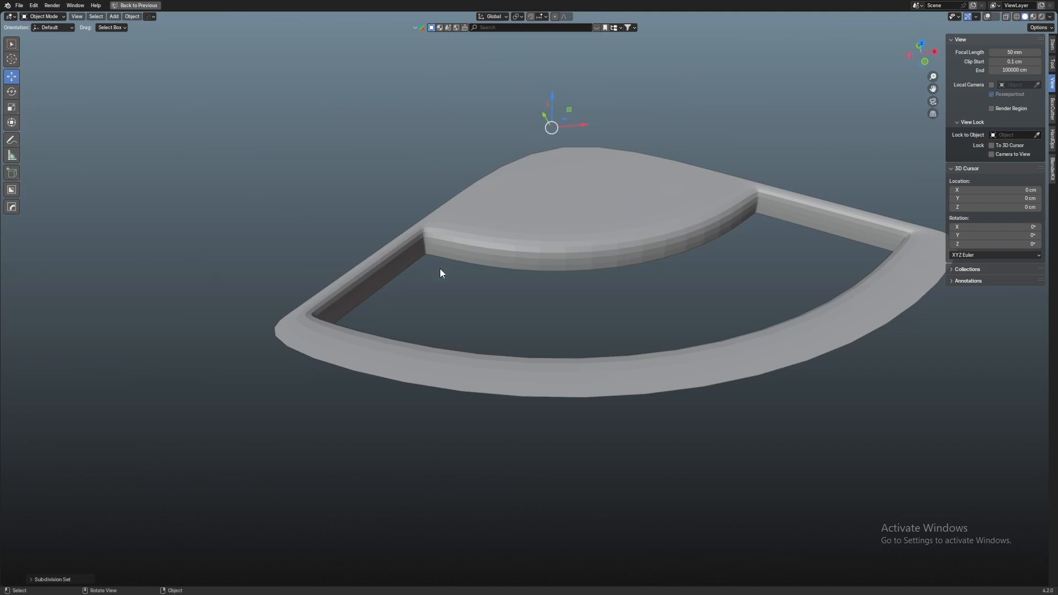
key(Tab)
key(shift+alt+z)
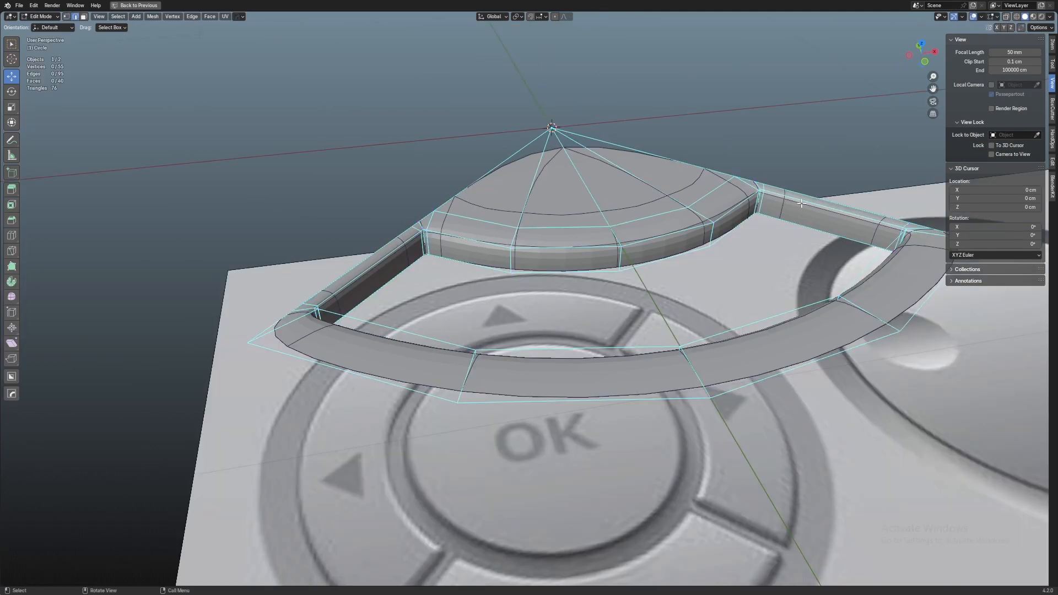
Disable the Subdivision modifier's Edit Mode display so the unsmoothed mesh can be edited
key(ctrl+space)
click(876, 224)
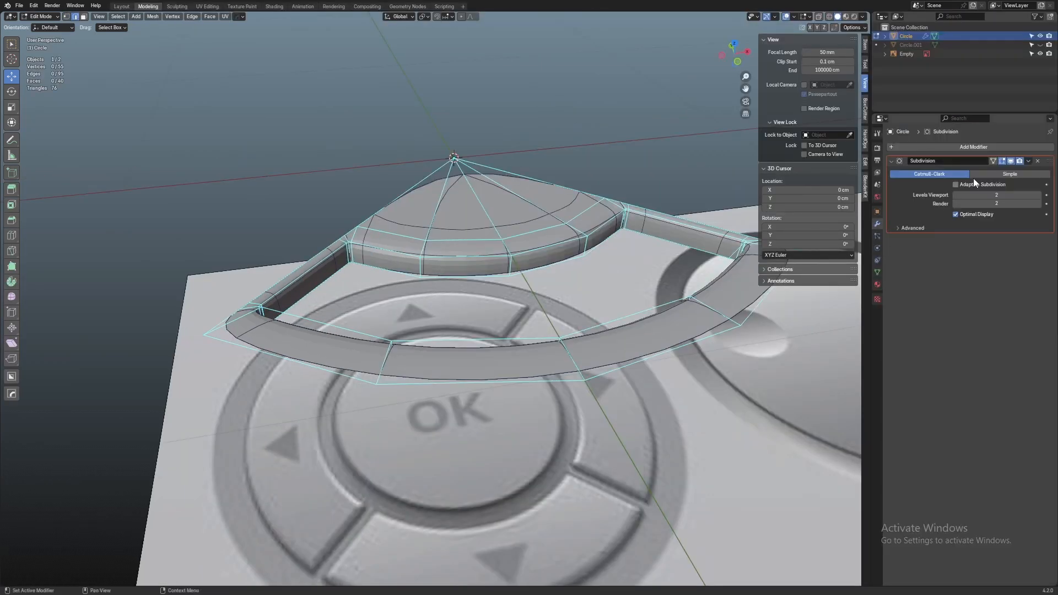
click(1003, 161)
scroll(578, 283, up, 2)
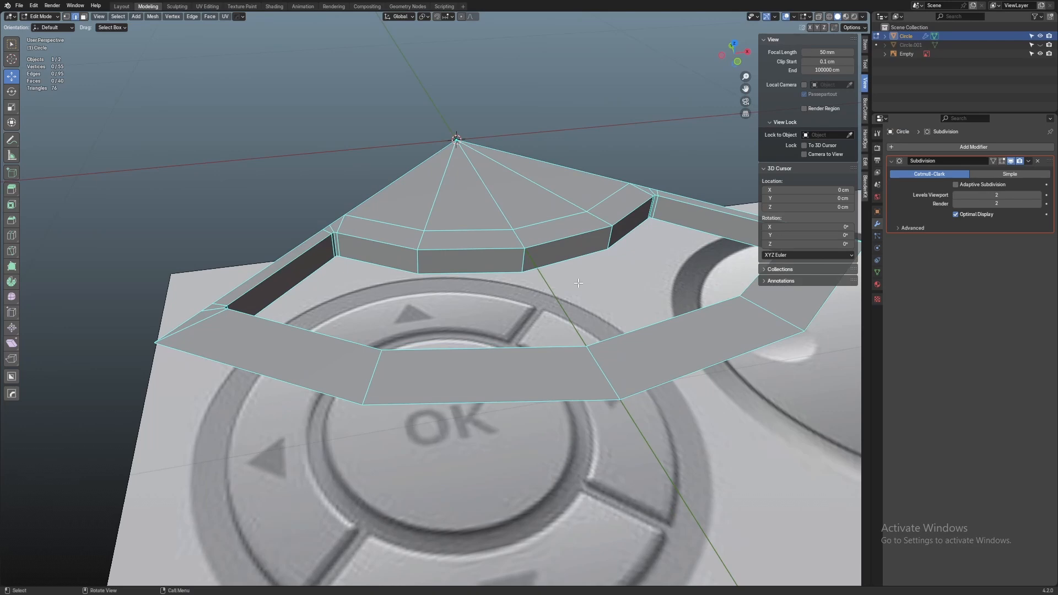
key(n)
key(ctrl+space)
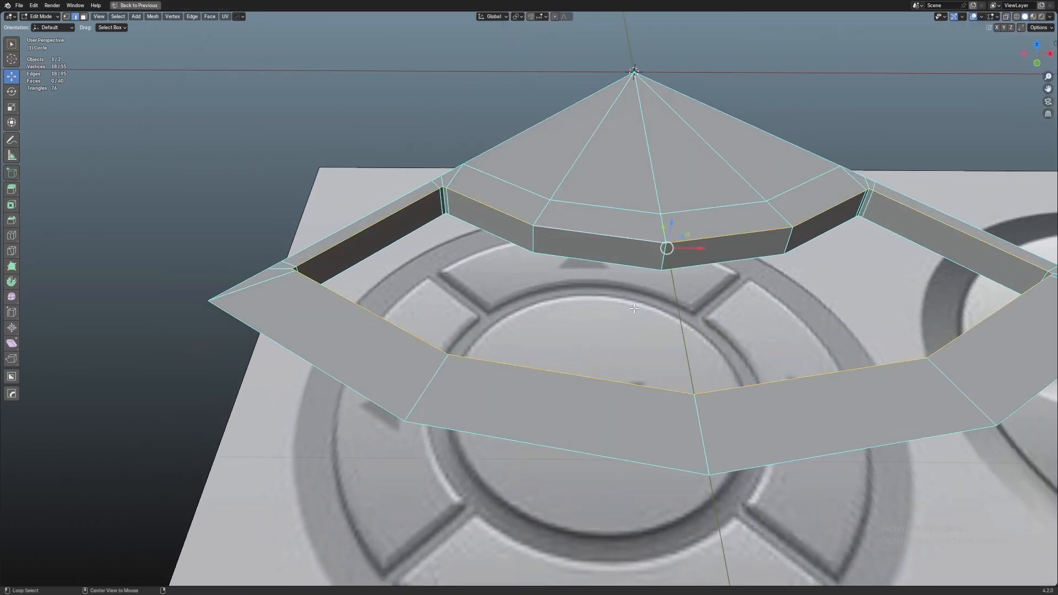
Bevel the edge loop around the recess's upper rim narrowly with two segments
middle_drag(633, 309, 692, 314)
key(ctrl+b)
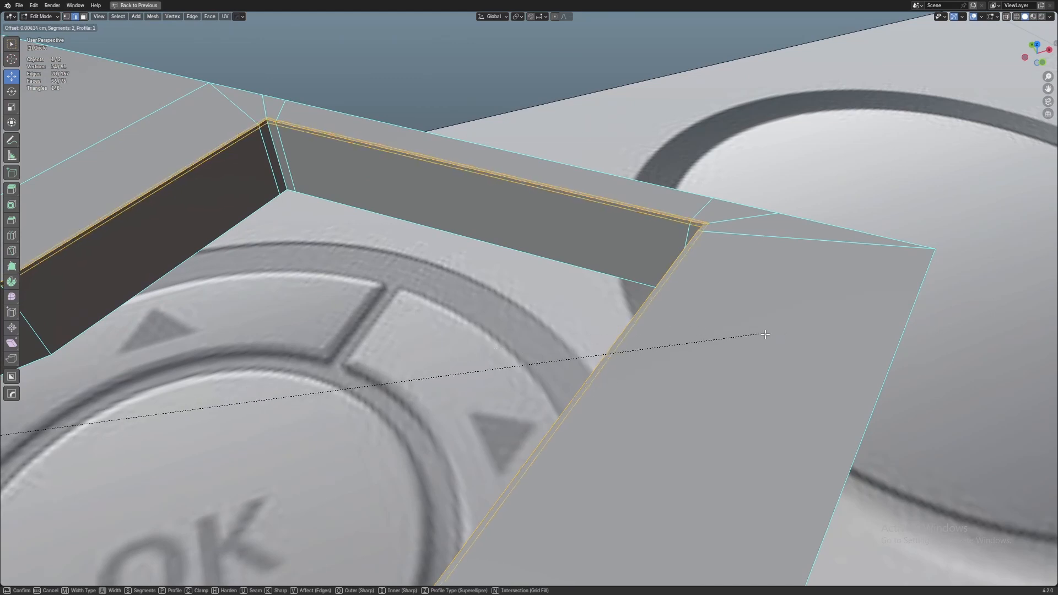
click(861, 346)
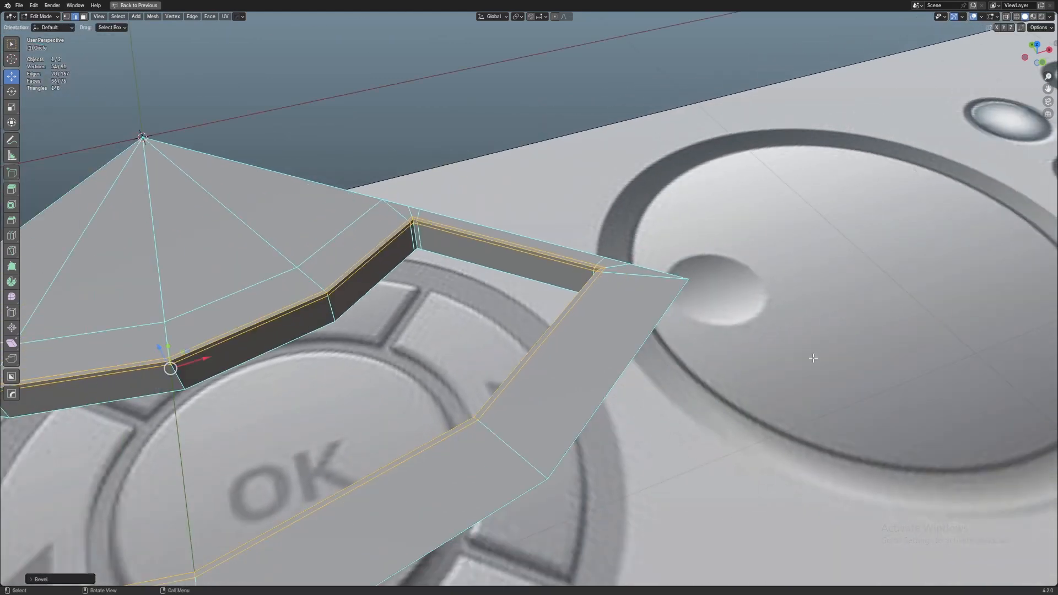
In top view, select the displaced middle bevel vertex at the recess's outer right corner
middle_drag(813, 358, 785, 379)
key(KP_7)
scroll(728, 345, up, 6)
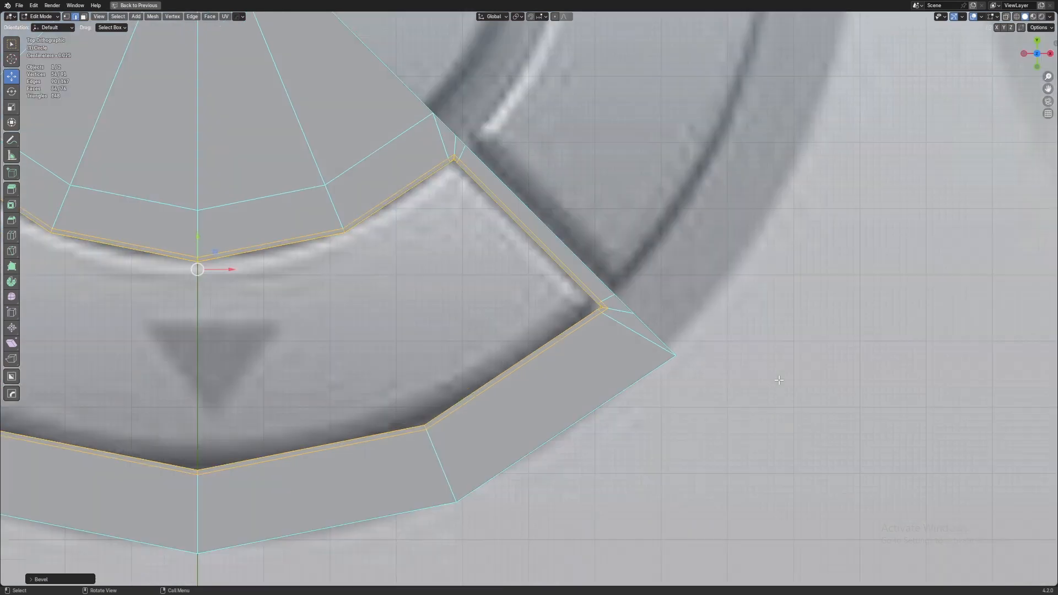
scroll(728, 344, up, 3)
key(1)
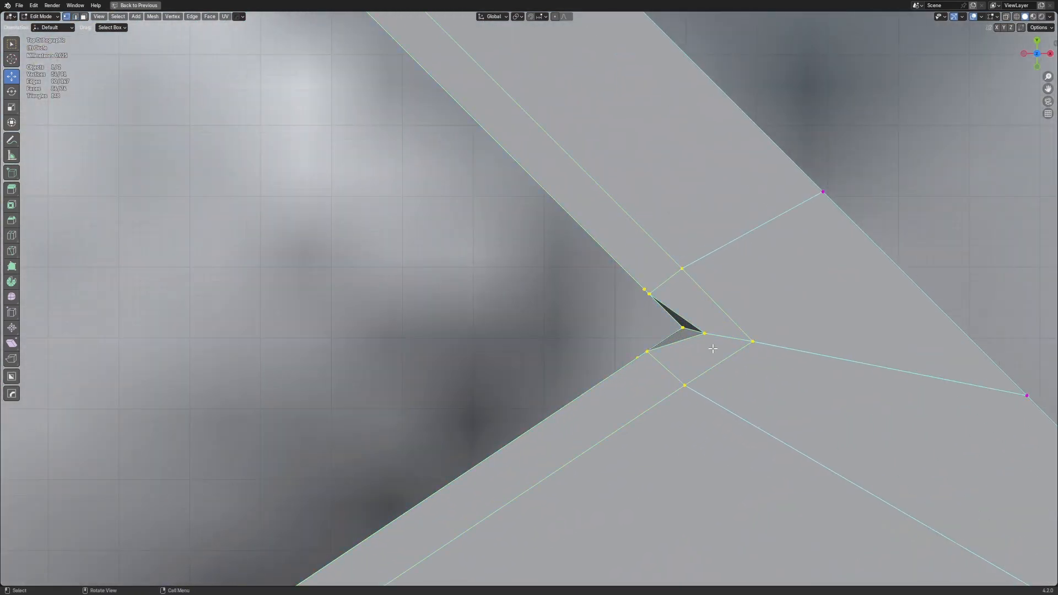
scroll(724, 344, up, 3)
key(g)
key(shift+z)
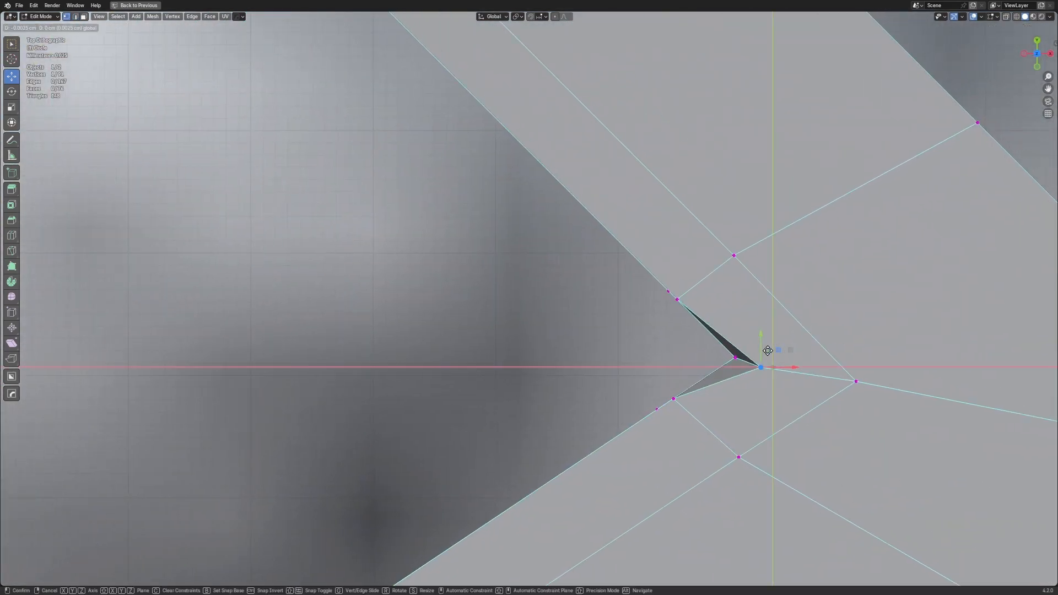
key(Escape)
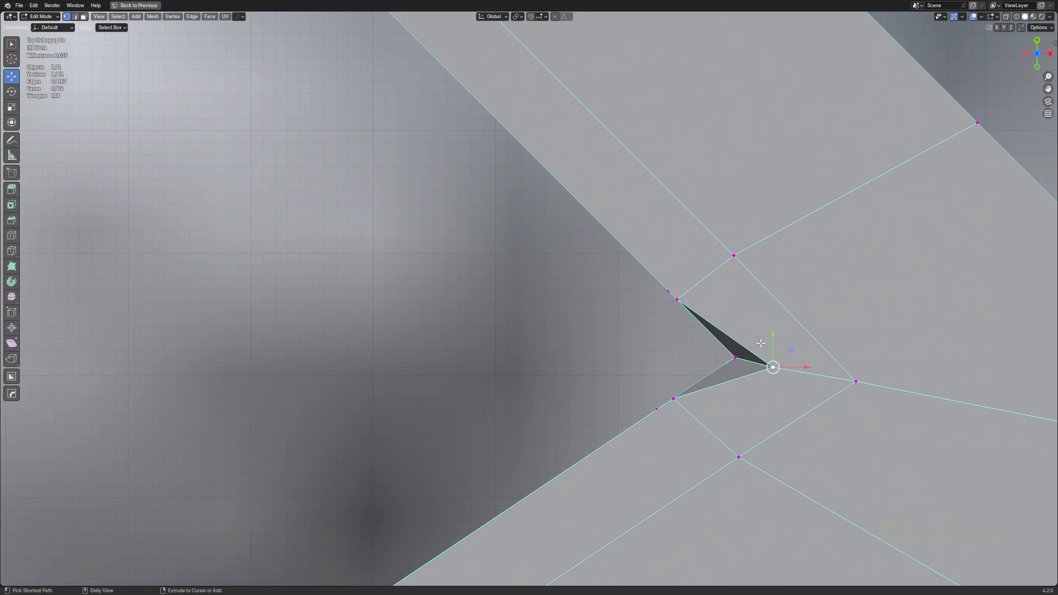
Add Vertex to the snap targets alongside Increment, set the snap base to Active, and choose a transform pivot point
key(ctrl+shift+Tab)
shift+click(772, 379)
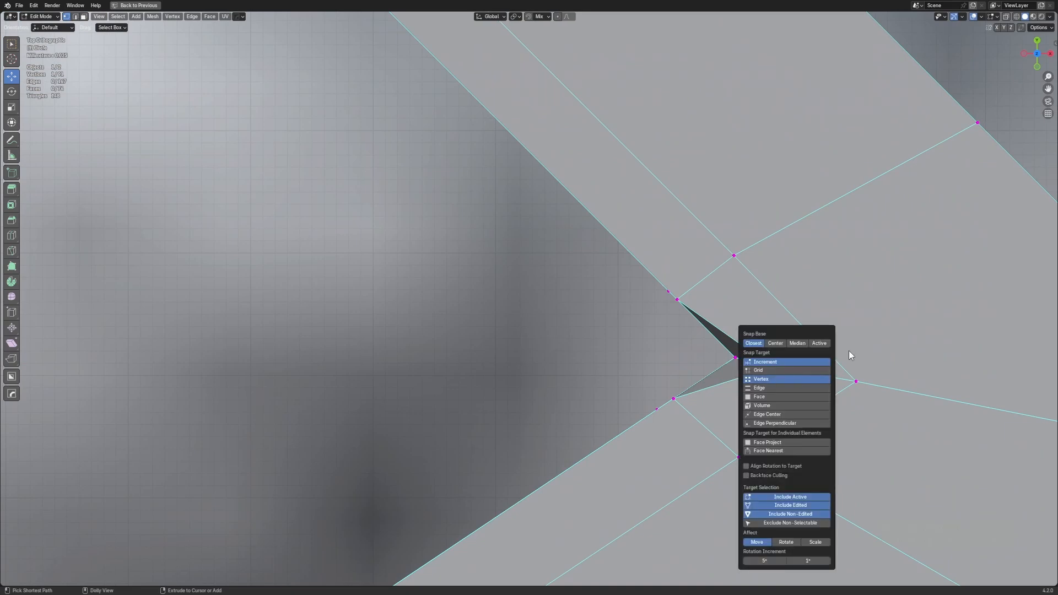
click(818, 343)
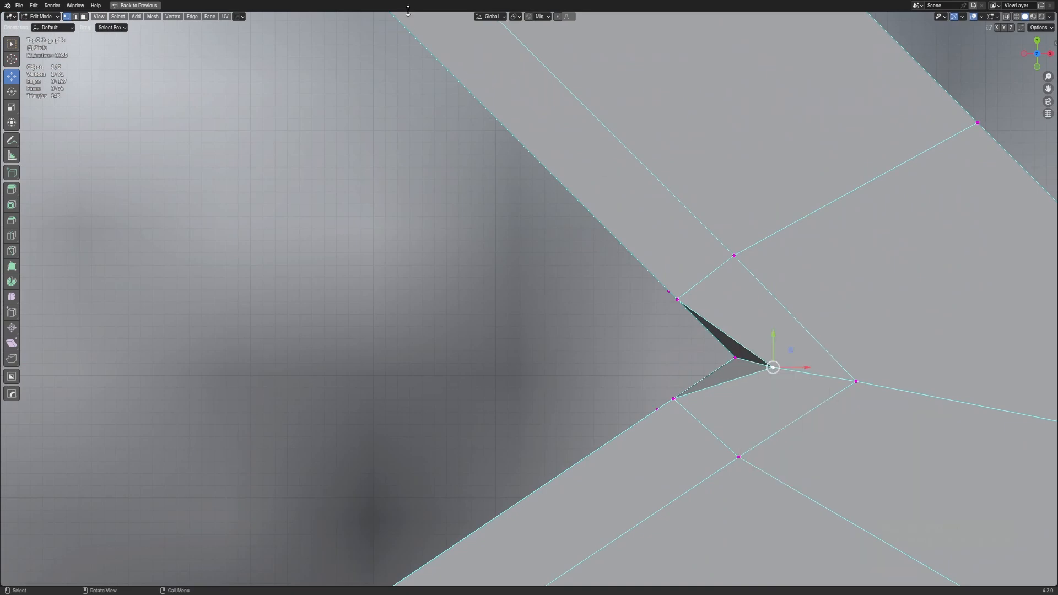
click(516, 16)
click(523, 42)
Move the displaced middle bevel vertex horizontally so it lines up with the outer right recess corner's vertex below
scroll(901, 437, up, 3)
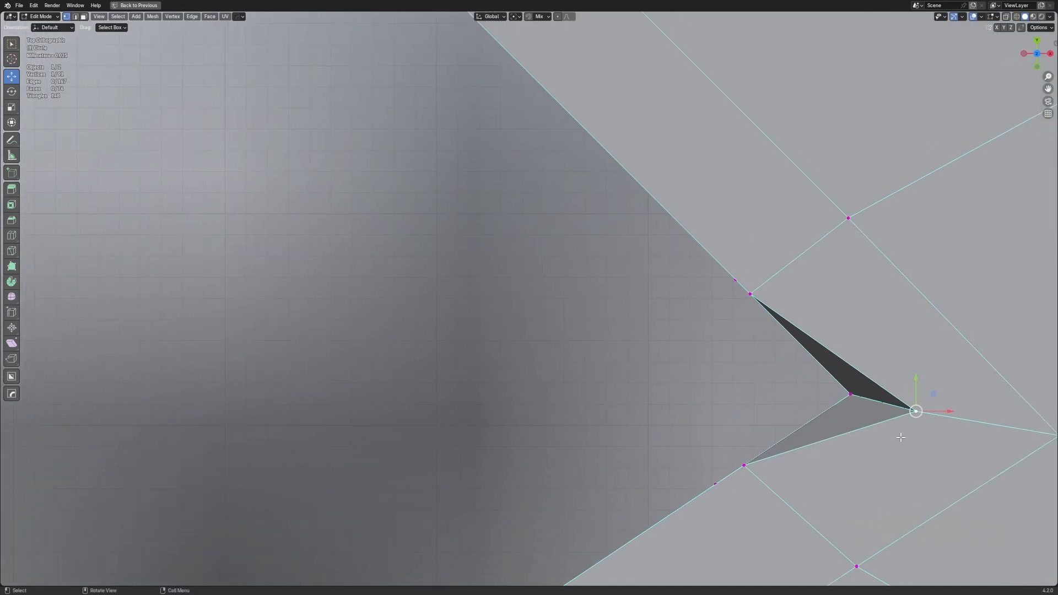
key(g)
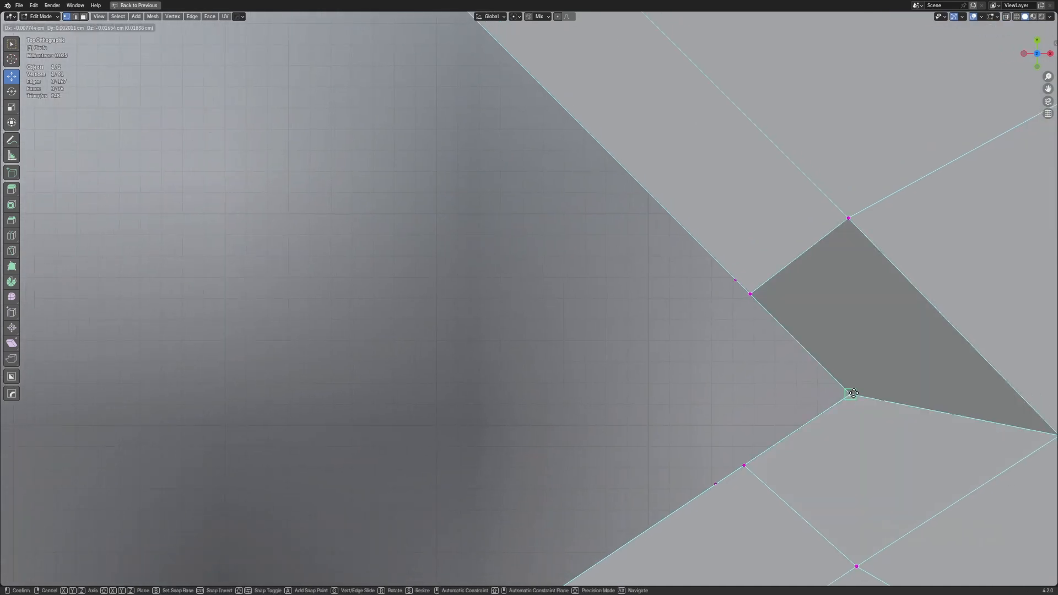
key(y)
key(x)
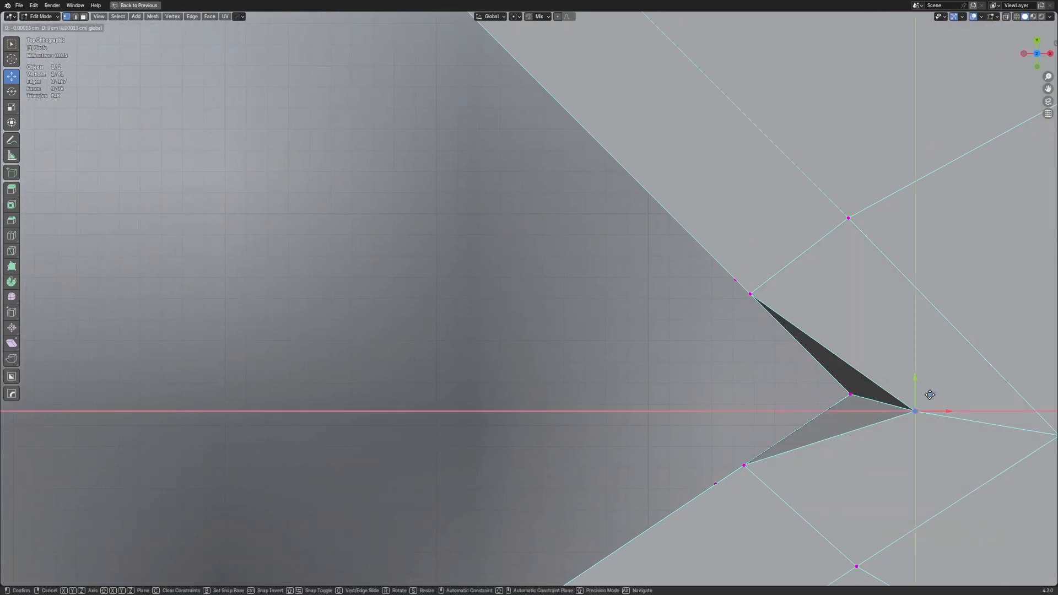
click(863, 395)
middle_drag(862, 395, 701, 267)
click(700, 266)
scroll(516, 217, down, 2)
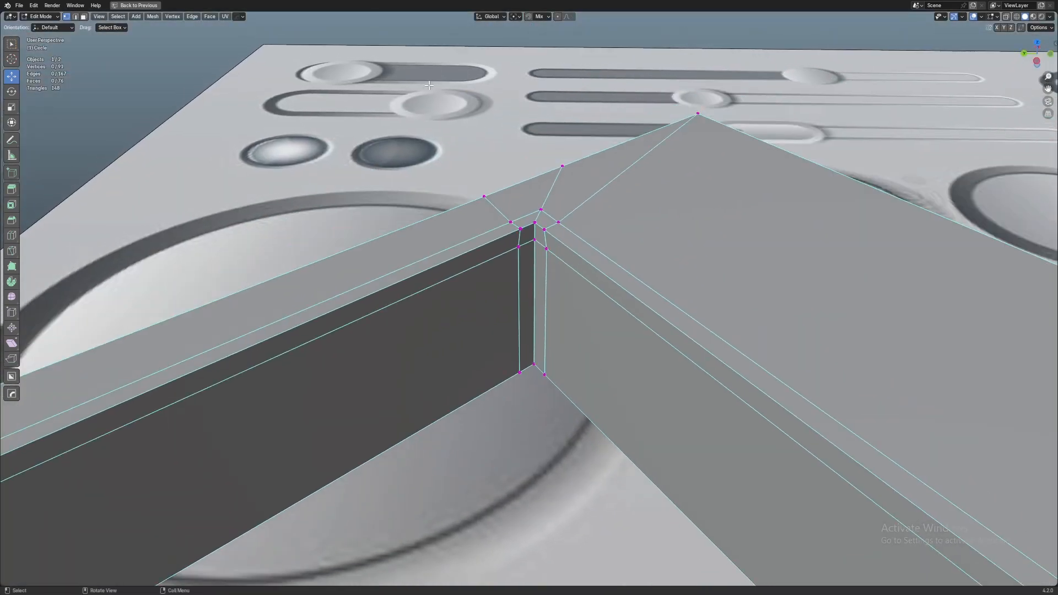
Slide the edge loop on the straight wall toward the outer right recess corner, using Even and a factor of -0.961
scroll(524, 212, up, 3)
middle_drag(525, 232, 530, 255)
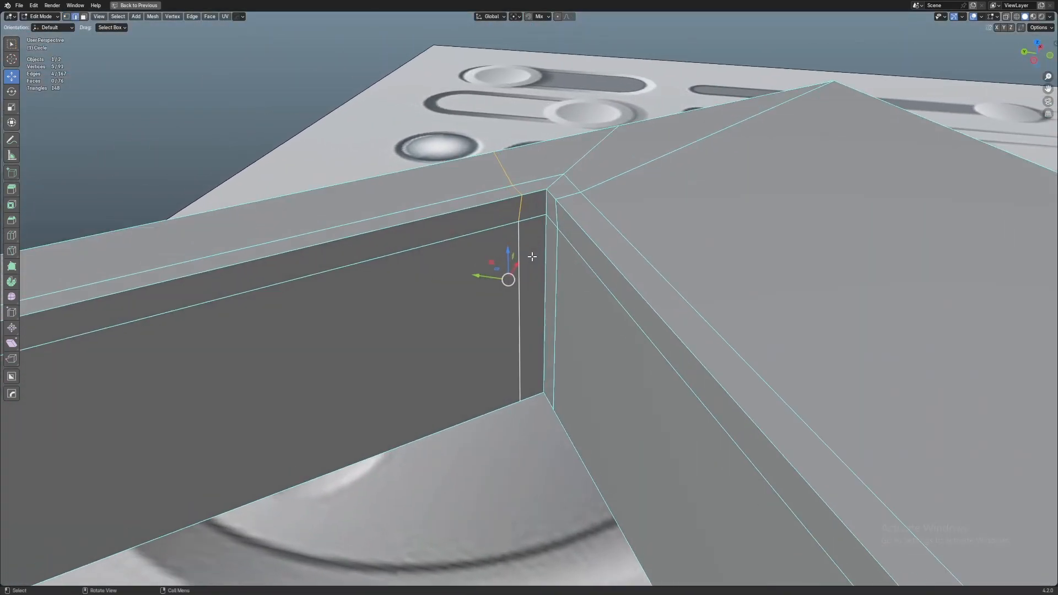
key(g)
key(g)
click(549, 254)
scroll(548, 253, down, 3)
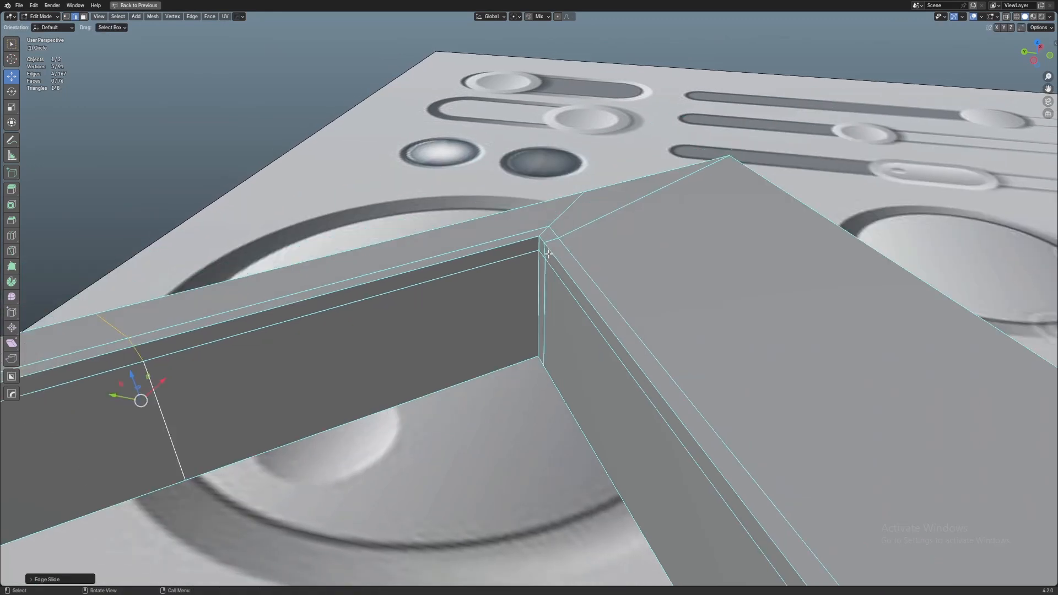
click(63, 574)
mouse_move(99, 530)
mouse_down()
mouse_move(138, 530)
mouse_move(79, 531)
mouse_up()
scroll(340, 402, up, 3)
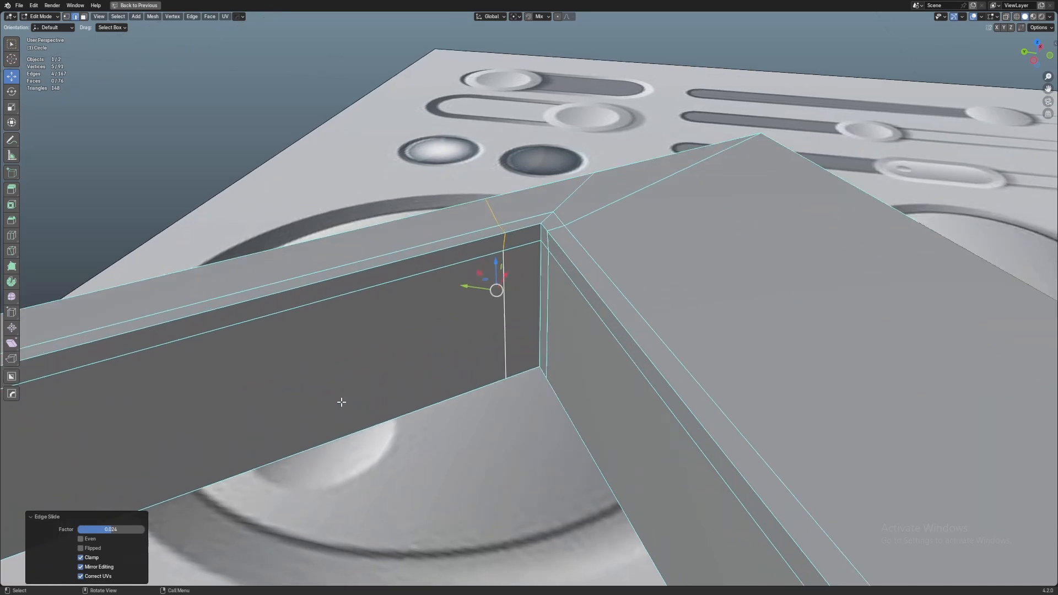
click(88, 539)
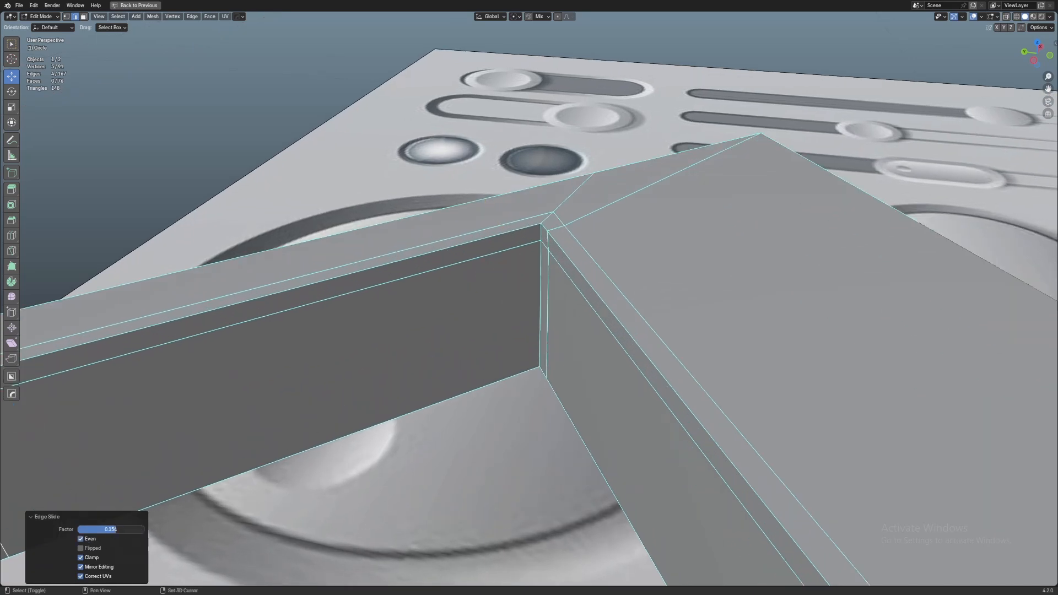
drag(111, 529, 137, 529)
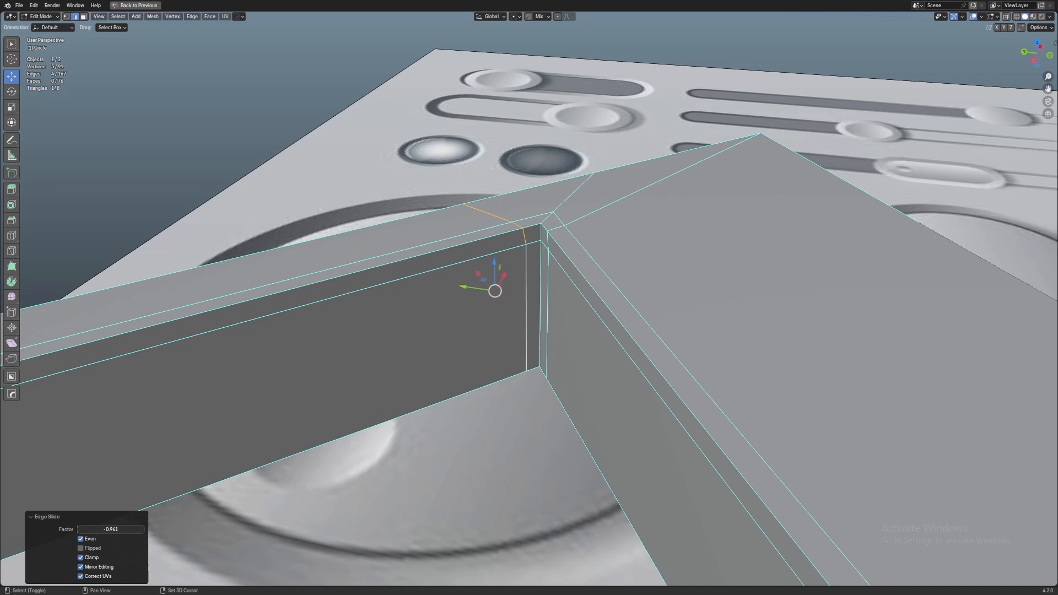
click(425, 215)
In top view, move the displaced middle bevel vertex at the inner right recess corner over the corner vertex below
scroll(485, 259, down, 4)
middle_drag(498, 269, 494, 312)
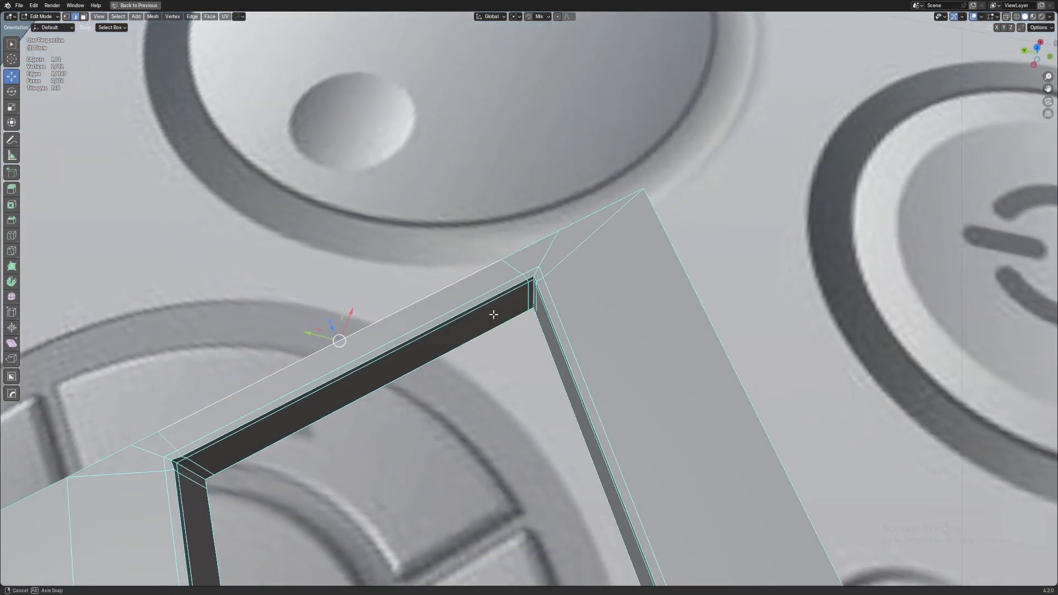
middle_drag(337, 309, 550, 324)
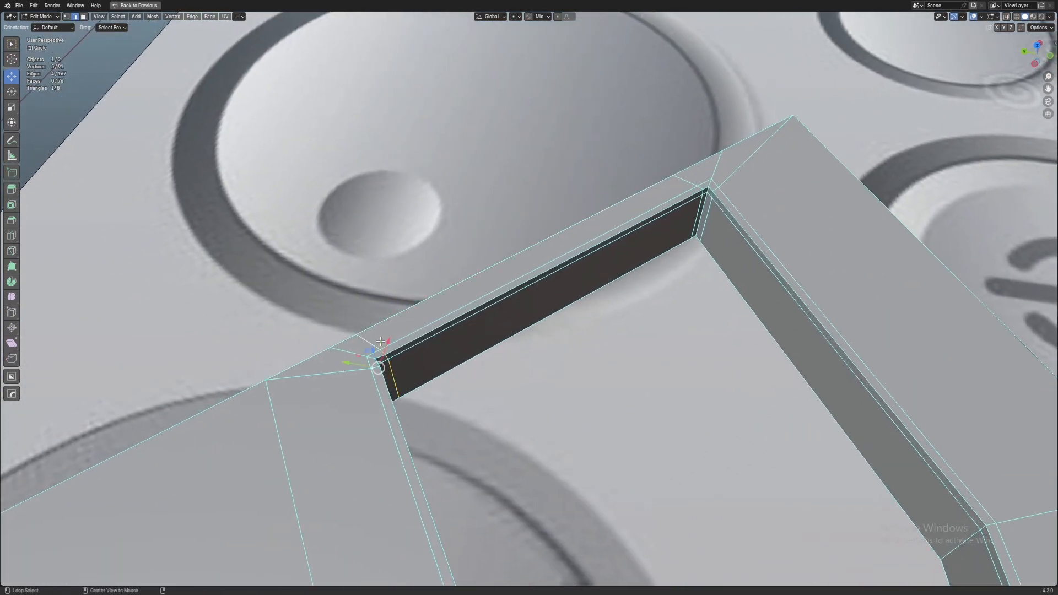
middle_drag(381, 341, 407, 366)
key(KP_7)
scroll(244, 185, up, 8)
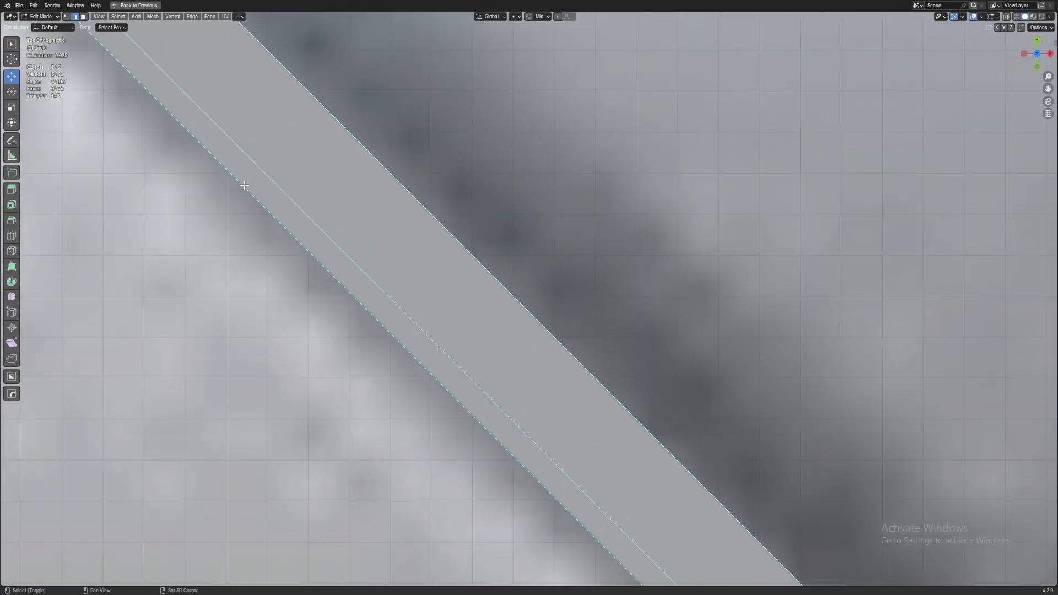
scroll(244, 186, down, 6)
scroll(619, 376, up, 4)
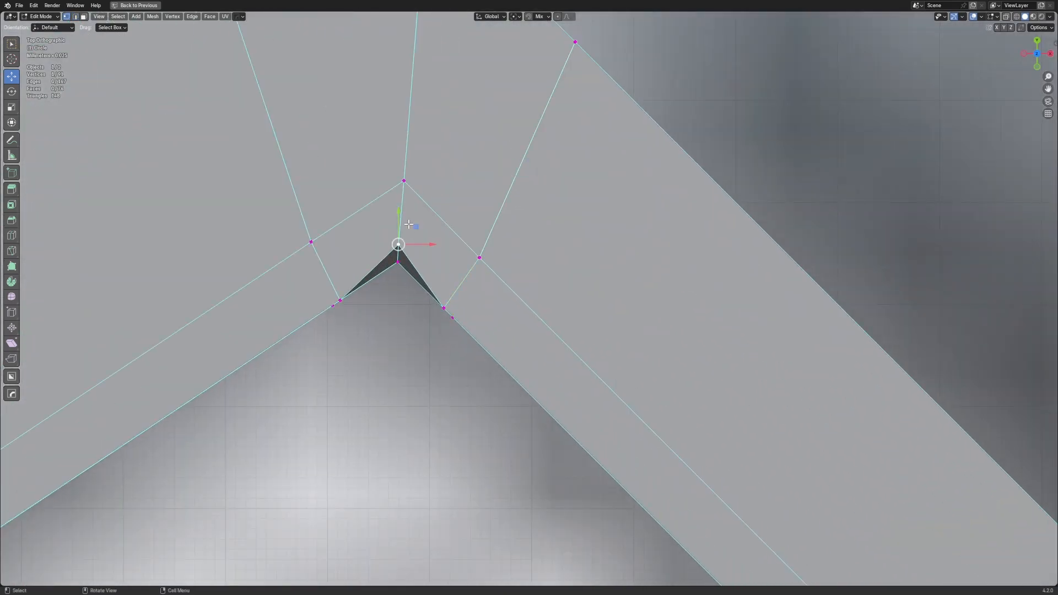
mouse_move(417, 227)
mouse_down()
mouse_move(401, 246)
mouse_move(415, 244)
mouse_up()
scroll(415, 245, down, 4)
Slide the edge loop on the straight wall toward the inner right recess corner, using Even and a factor of -0.950
middle_drag(399, 364, 494, 295)
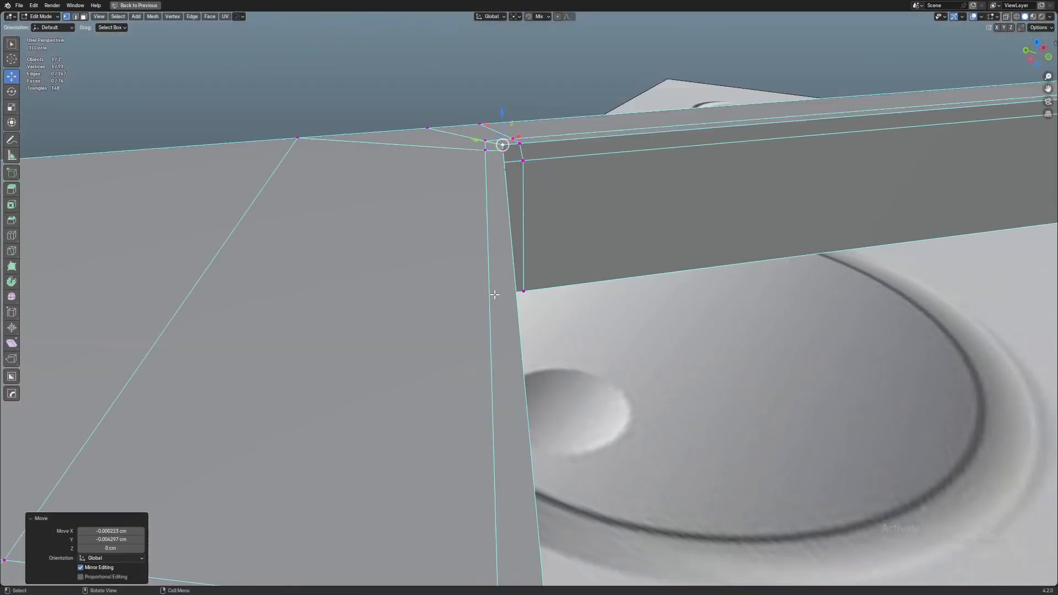
key(2)
alt+click(530, 237)
shift+middle_drag(534, 239, 467, 262)
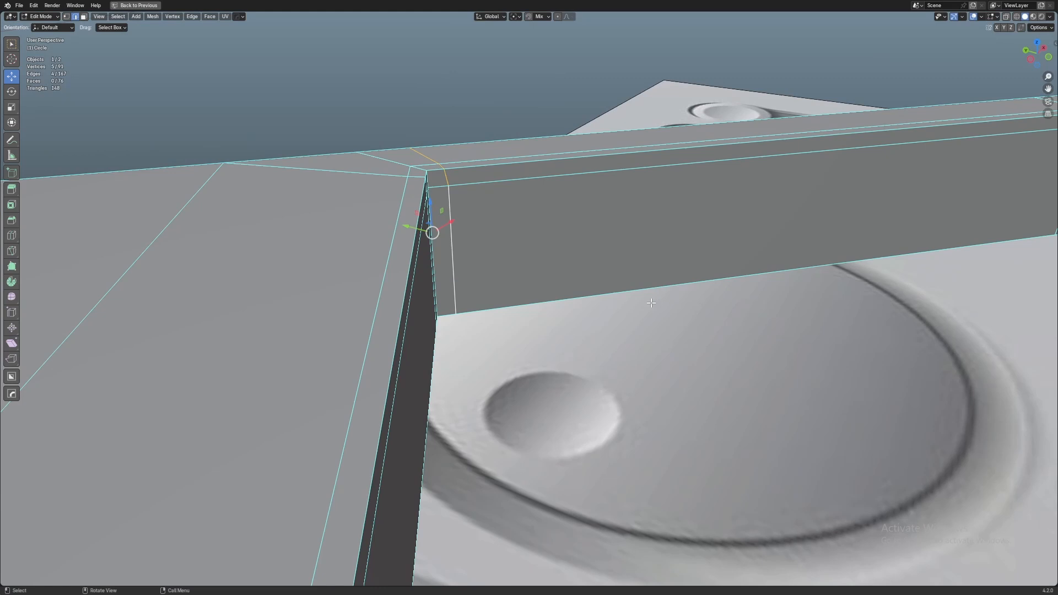
middle_drag(623, 283, 574, 307)
scroll(503, 257, up, 2)
shift+middle_drag(501, 258, 498, 302)
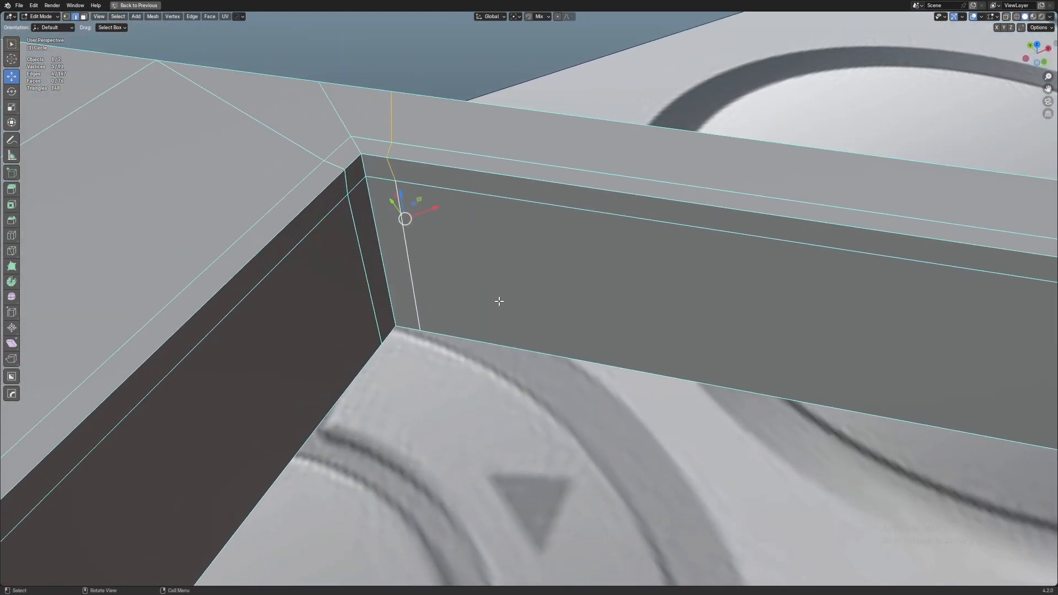
key(g)
key(g)
click(500, 301)
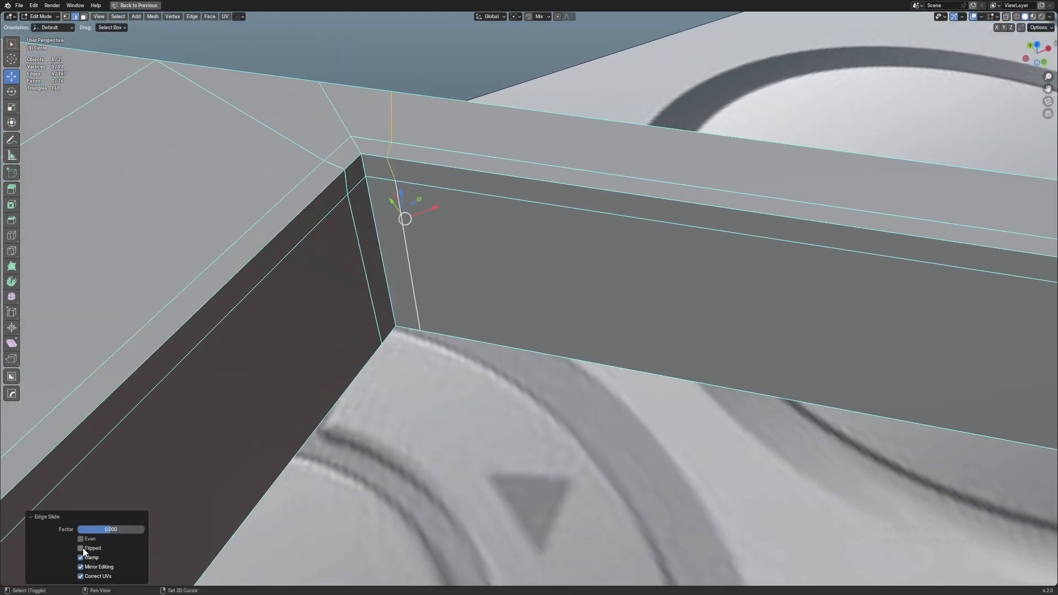
click(87, 539)
drag(112, 529, 78, 530)
scroll(449, 380, down, 6)
Select the whole mesh and merge its vertices by distance at 0.01 cm
middle_drag(653, 378, 595, 401)
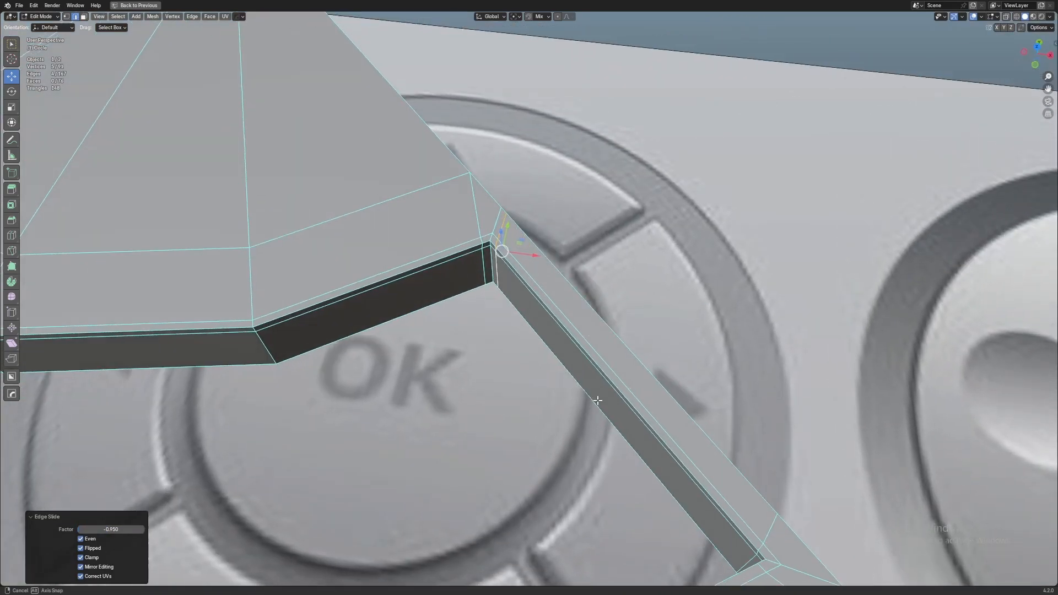
scroll(572, 343, up, 4)
key(1)
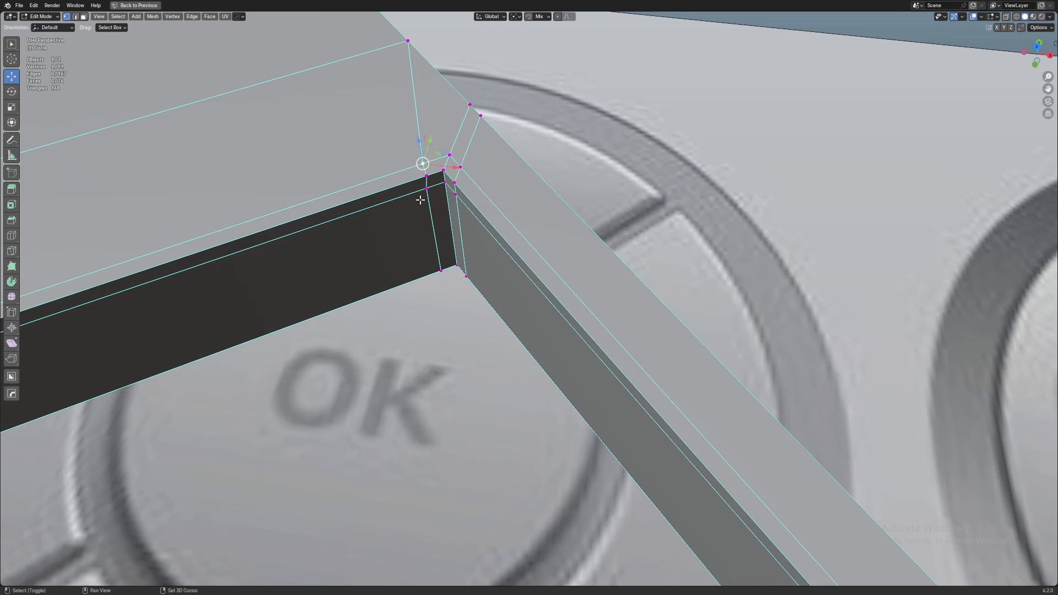
key(1)
scroll(643, 190, down, 5)
key(a)
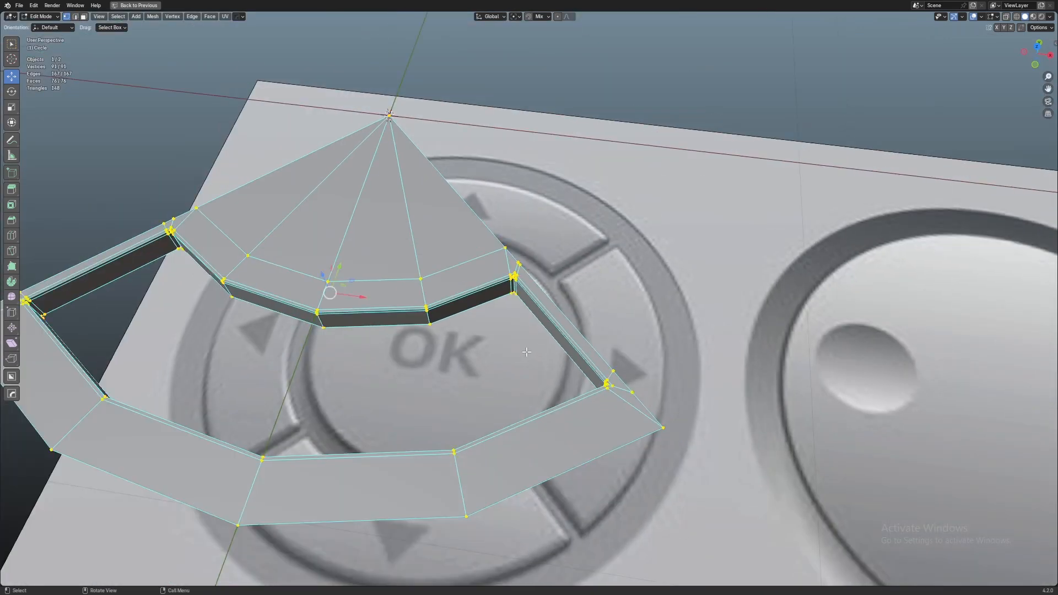
key(m)
key(b)
scroll(524, 351, down, 3)
shift+middle_drag(521, 350, 695, 365)
scroll(504, 341, up, 6)
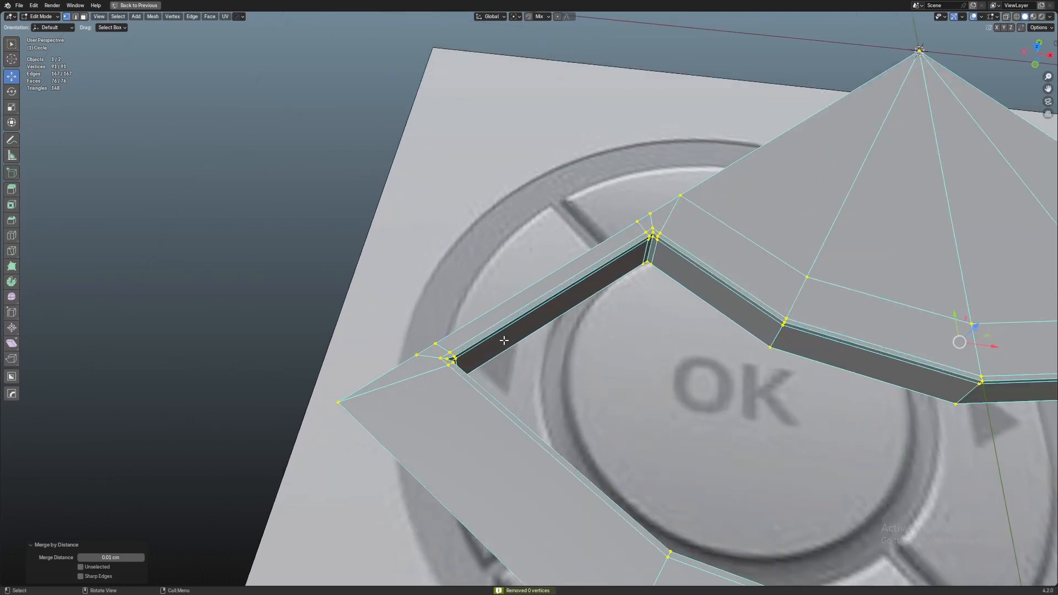
In top view, snap the displaced middle bevel vertex at the inner left recess corner over the corner vertex below
click(671, 248)
key(KP_Decimal)
middle_drag(668, 243, 559, 372)
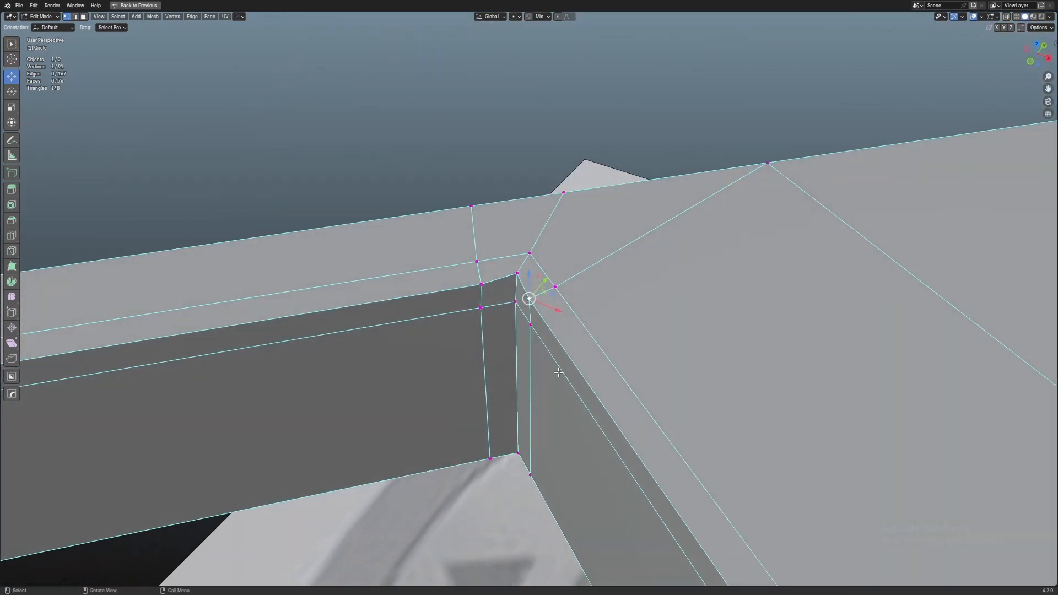
key(KP_7)
scroll(546, 374, up, 5)
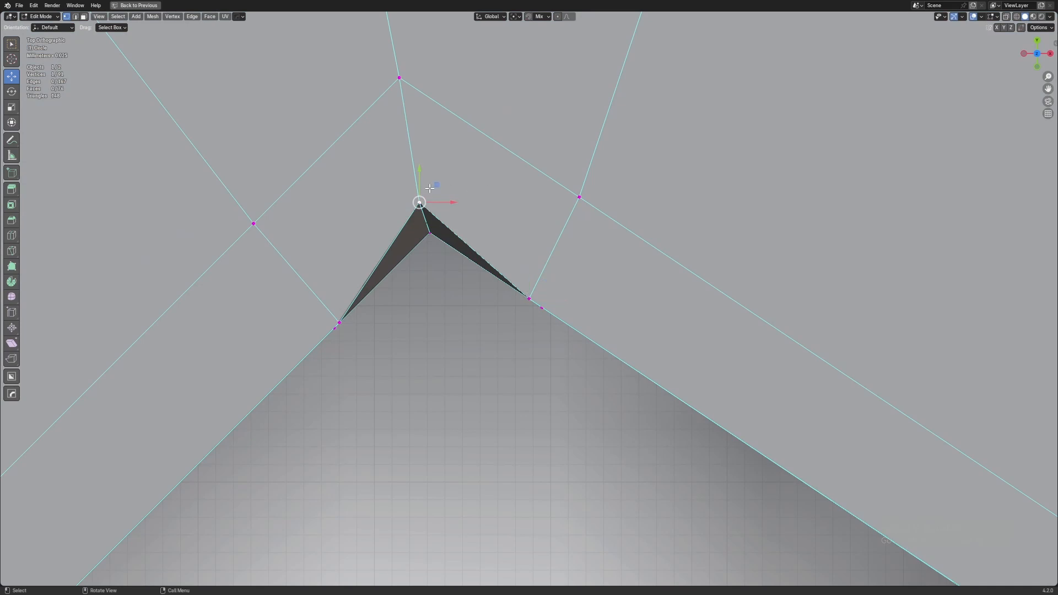
ctrl+drag(436, 186, 432, 223)
Snap the displaced middle bevel vertex at the outer left recess corner over the corner vertex below
scroll(441, 227, down, 6)
shift+middle_drag(340, 346, 489, 226)
scroll(419, 352, down, 7)
shift+middle_drag(339, 470, 622, 181)
scroll(447, 432, up, 6)
click(355, 406)
scroll(358, 405, up, 4)
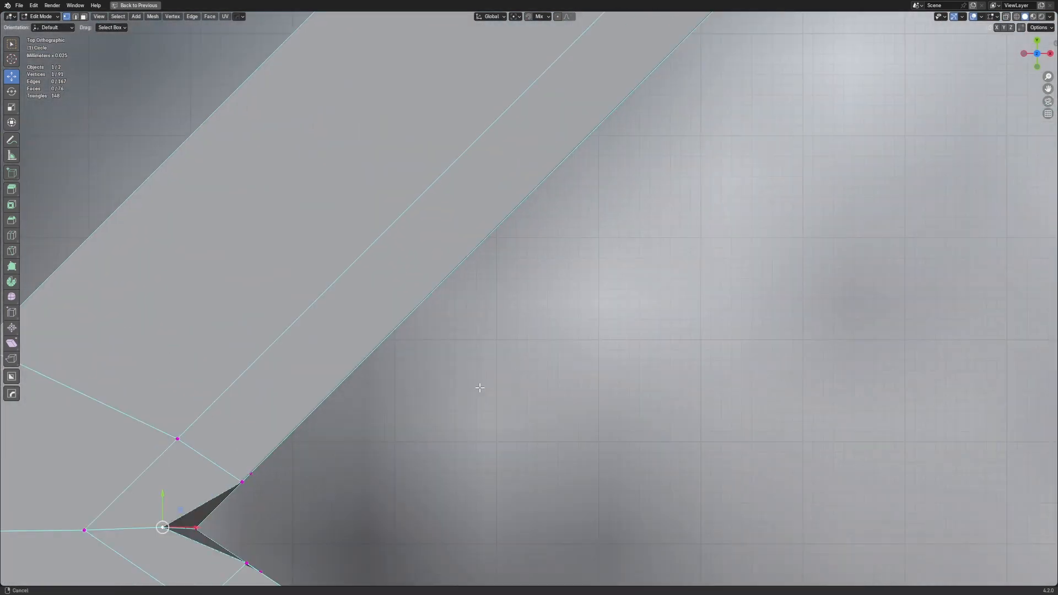
shift+middle_drag(480, 389, 636, 298)
ctrl+drag(346, 435, 397, 436)
Return to Object Mode and apply Shade Smooth to the pad segment
scroll(612, 434, down, 5)
middle_drag(612, 433, 603, 185)
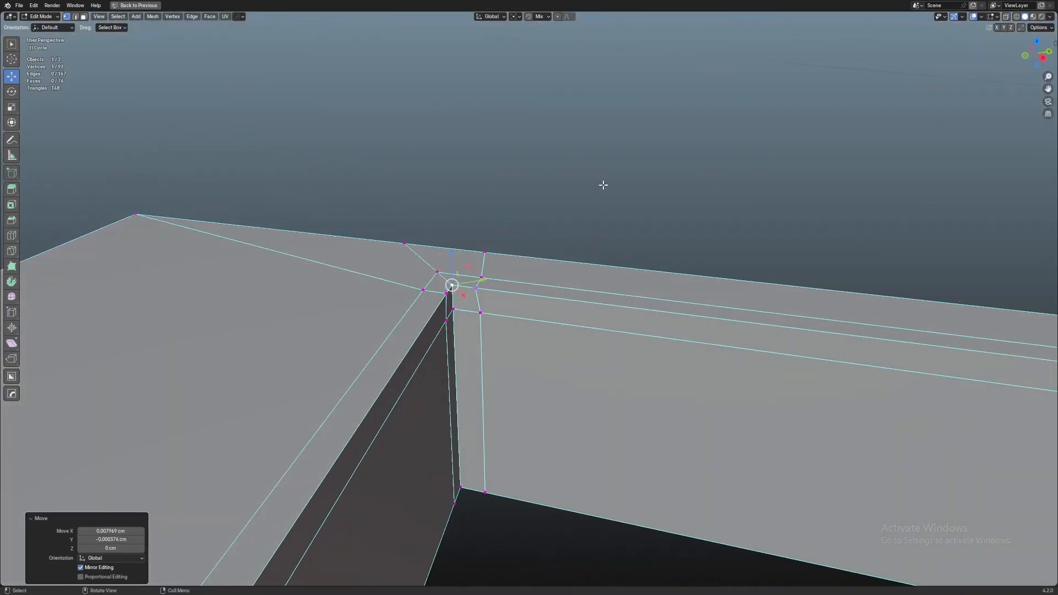
middle_drag(569, 289, 485, 359)
click(600, 226)
key(Tab)
right_click(473, 233)
click(473, 233)
Examine the smoothed pad segment and its recess edges with the viewport overlays hidden
scroll(630, 225, down, 5)
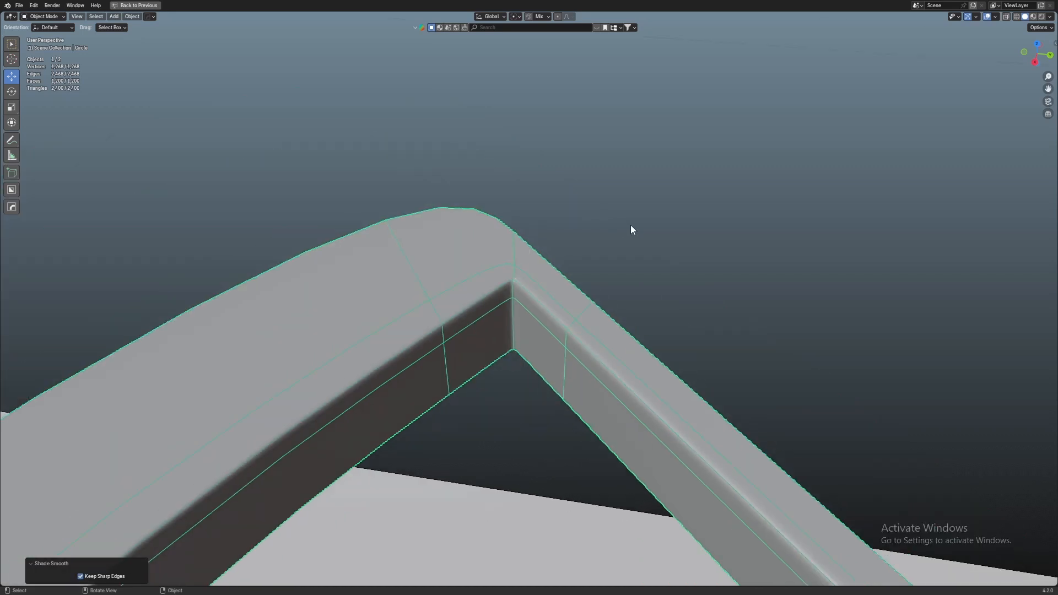
click(631, 225)
scroll(391, 407, down, 4)
scroll(392, 407, down, 8)
middle_drag(609, 359, 711, 339)
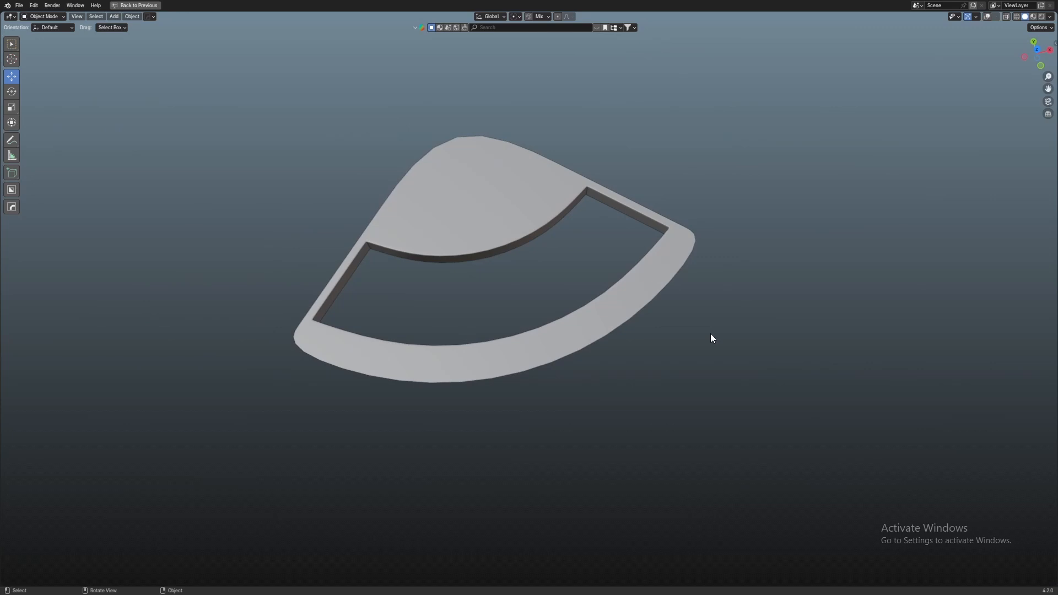
key(shift+alt+z)
Restore the full Modeling layout and select the segment's entire mesh in Edit Mode, in top view with X-ray enabled
click(472, 203)
key(ctrl+space)
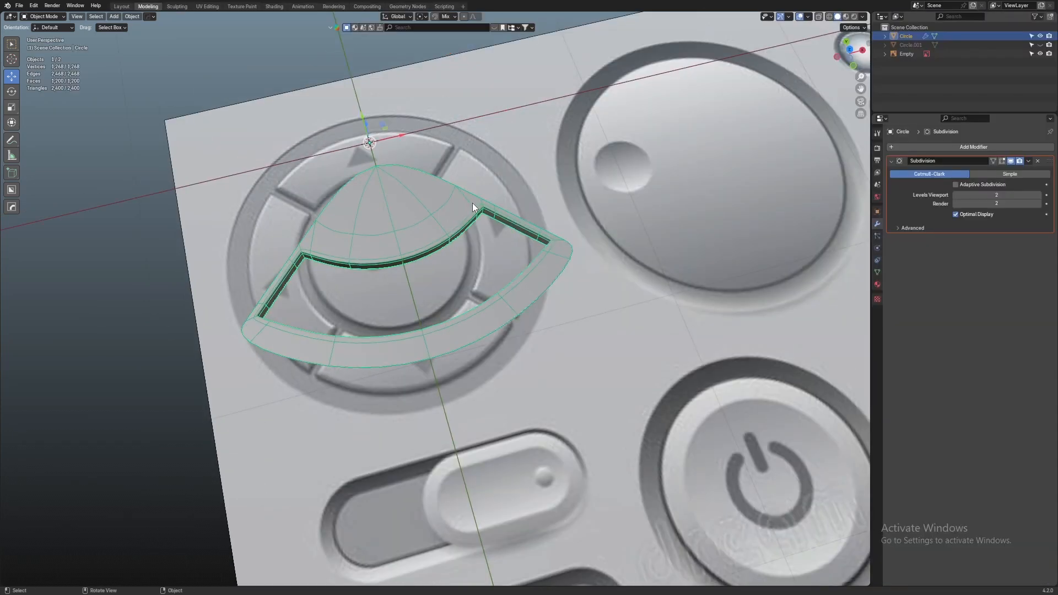
scroll(472, 203, down, 3)
middle_drag(598, 214, 583, 236)
key(Tab)
key(KP_7)
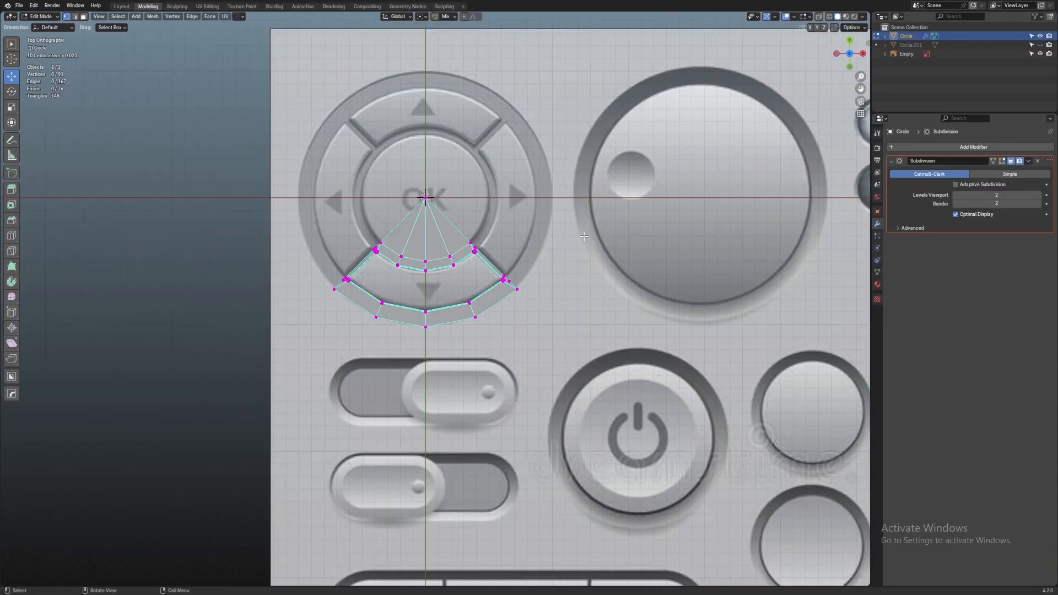
scroll(503, 284, up, 4)
shift+middle_drag(458, 201, 534, 333)
scroll(443, 331, up, 3)
key(alt+z)
scroll(534, 333, down, 2)
scroll(641, 324, down, 2)
mouse_move(641, 324)
shift+middle_down()
mouse_move(618, 340)
mouse_move(646, 319)
shift+middle_up()
scroll(619, 340, up, 3)
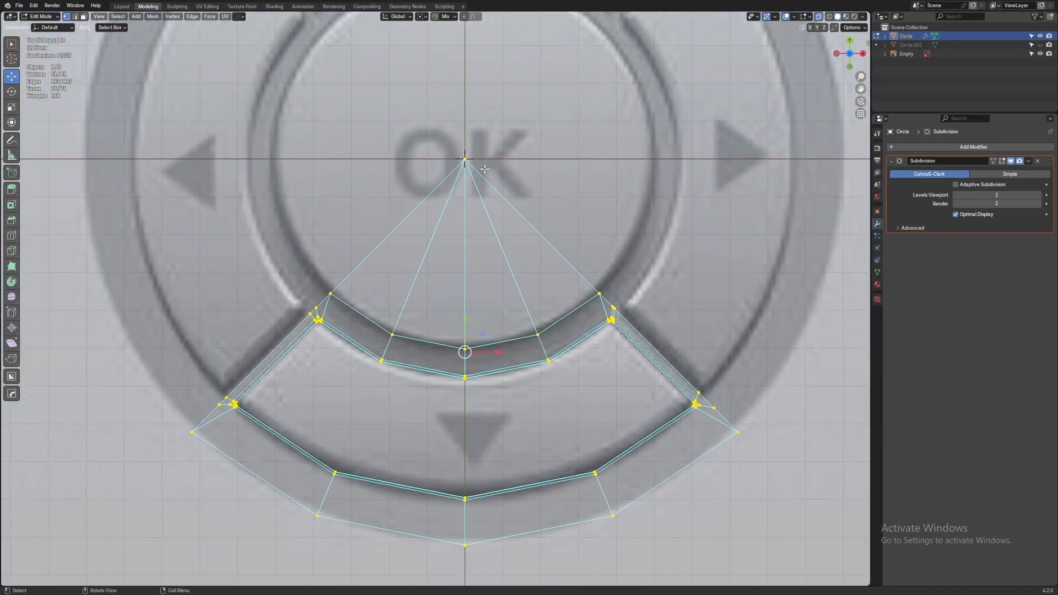
scroll(485, 169, up, 5)
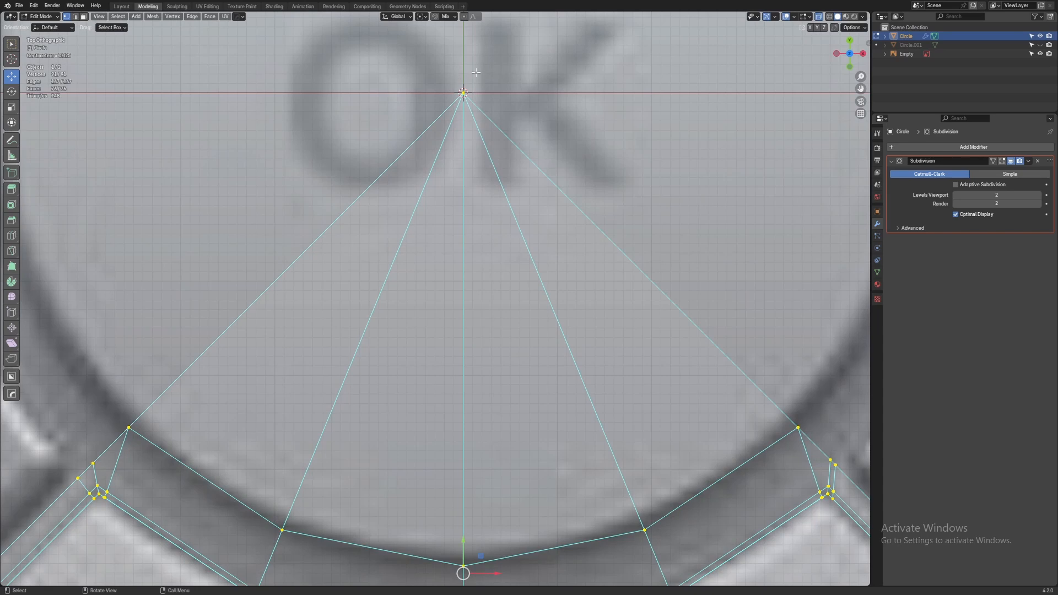
key(Tab)
scroll(538, 117, down, 5)
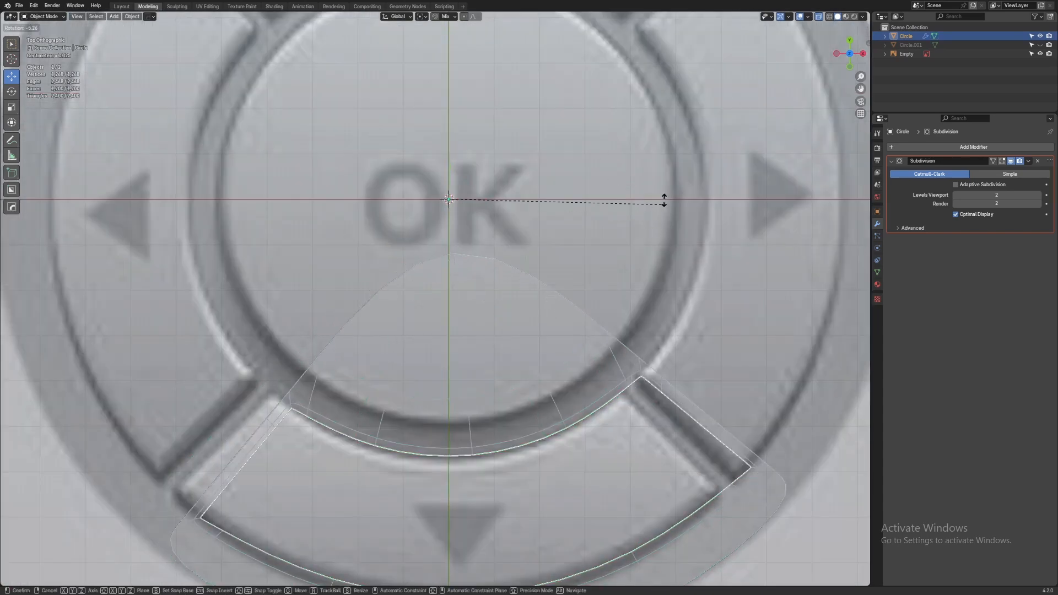
key(Tab)
Spin the selected mesh around the pad's center with Use Duplicates enabled and 4 steps
shift+middle_drag(626, 253, 615, 206)
key(shift+space)
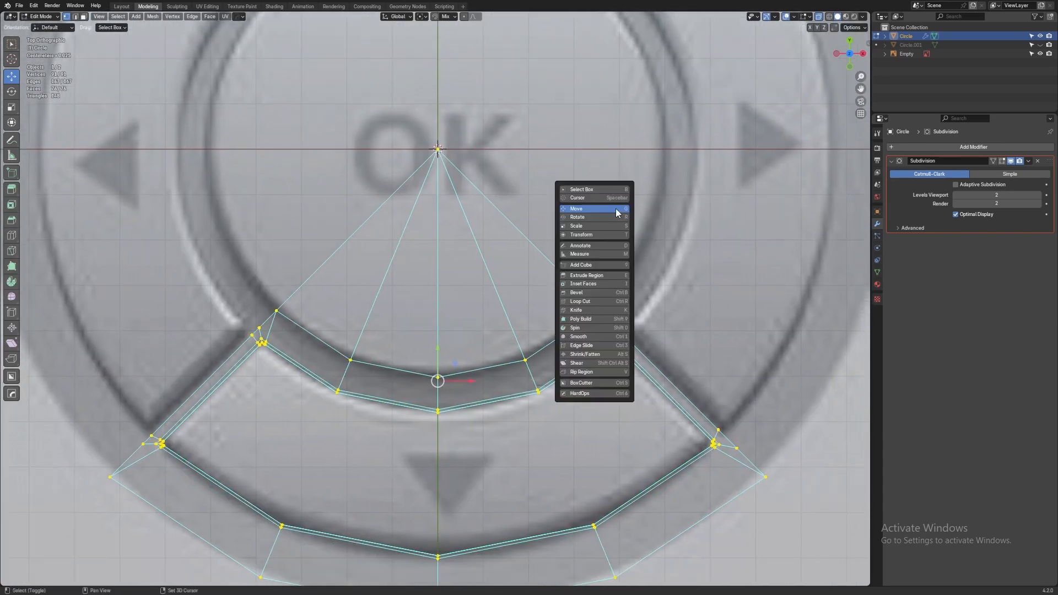
click(582, 328)
scroll(495, 231, down, 5)
drag(489, 190, 477, 194)
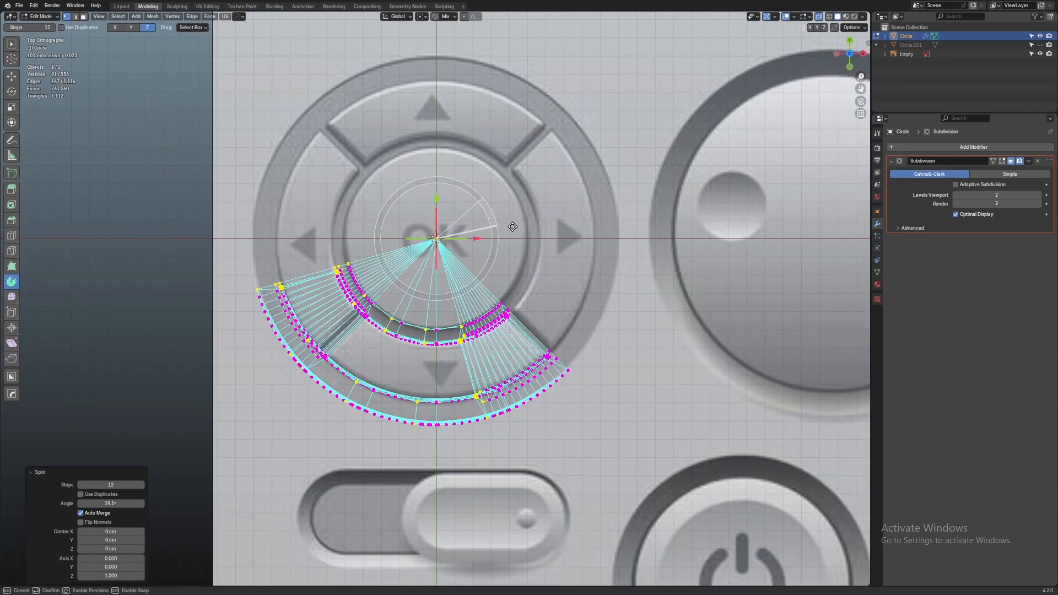
click(114, 495)
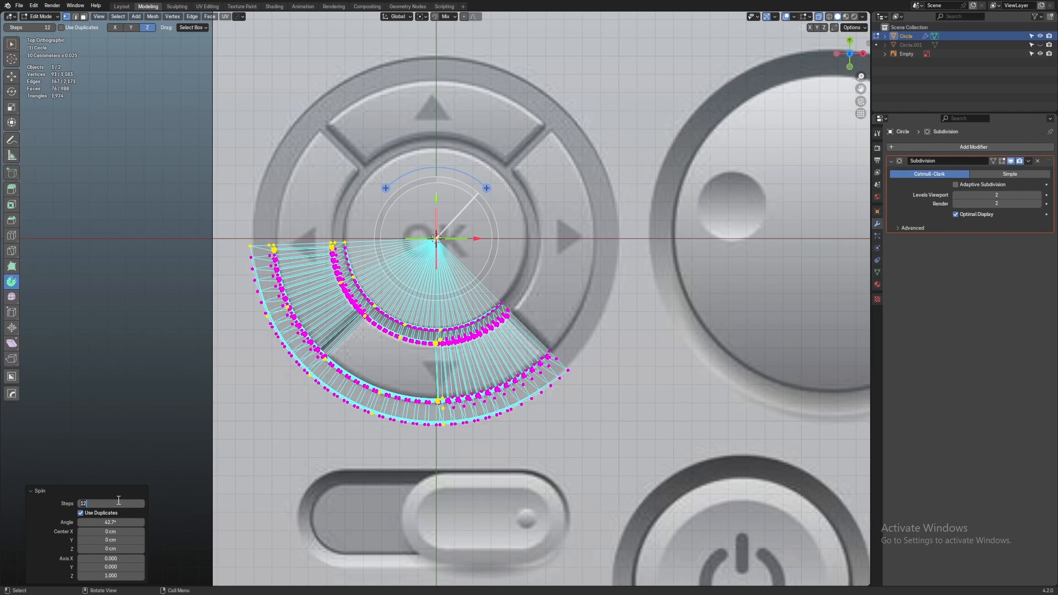
key(Return)
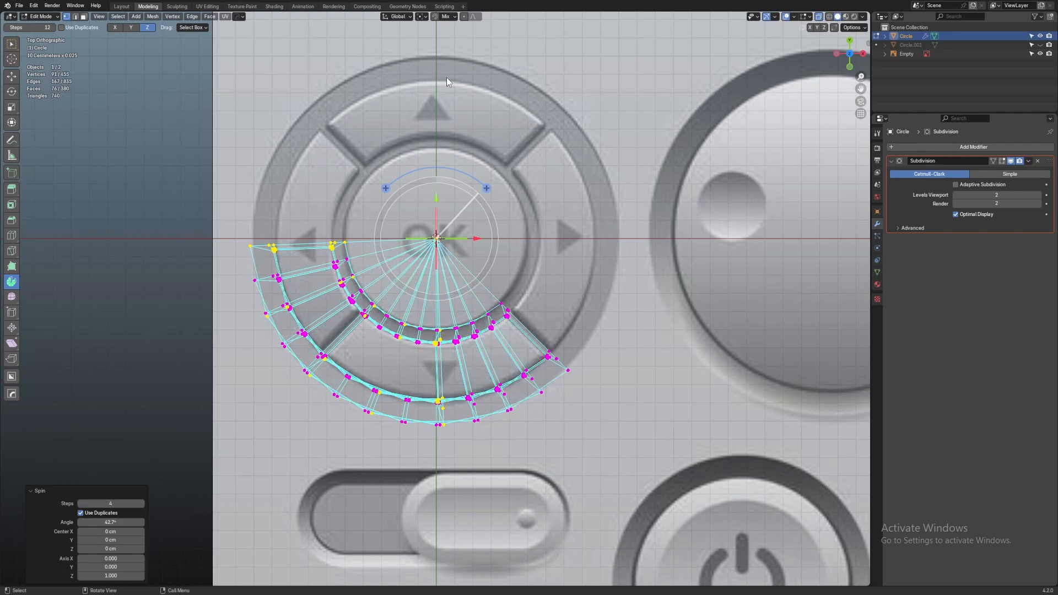
Set the spin angle to a full turn so the copies line up with all four arrow buttons
scroll(504, 244, up, 3)
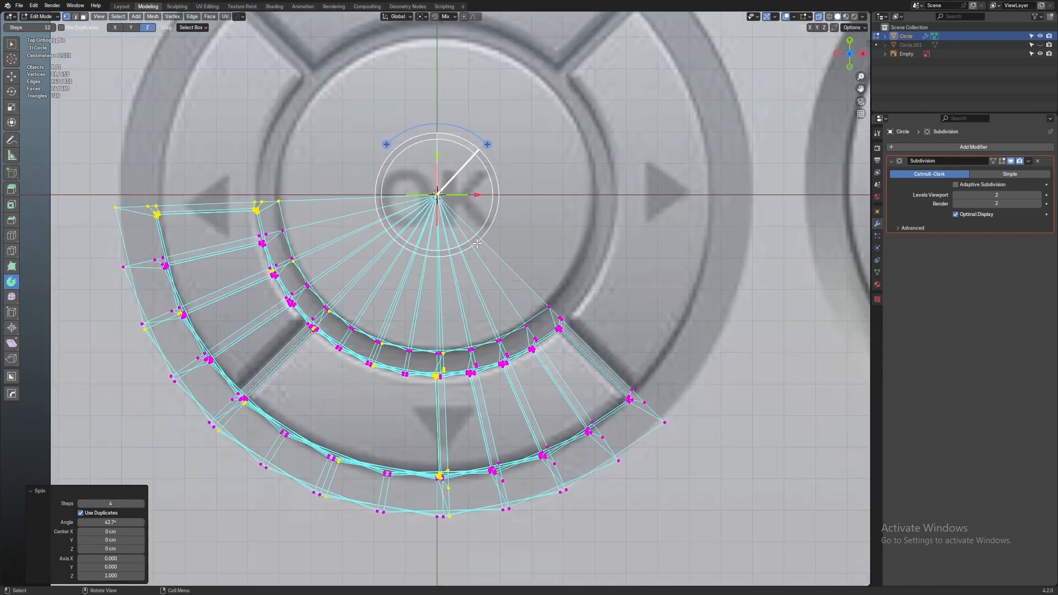
shift+middle_drag(329, 238, 363, 284)
scroll(364, 283, down, 3)
scroll(467, 155, up, 1)
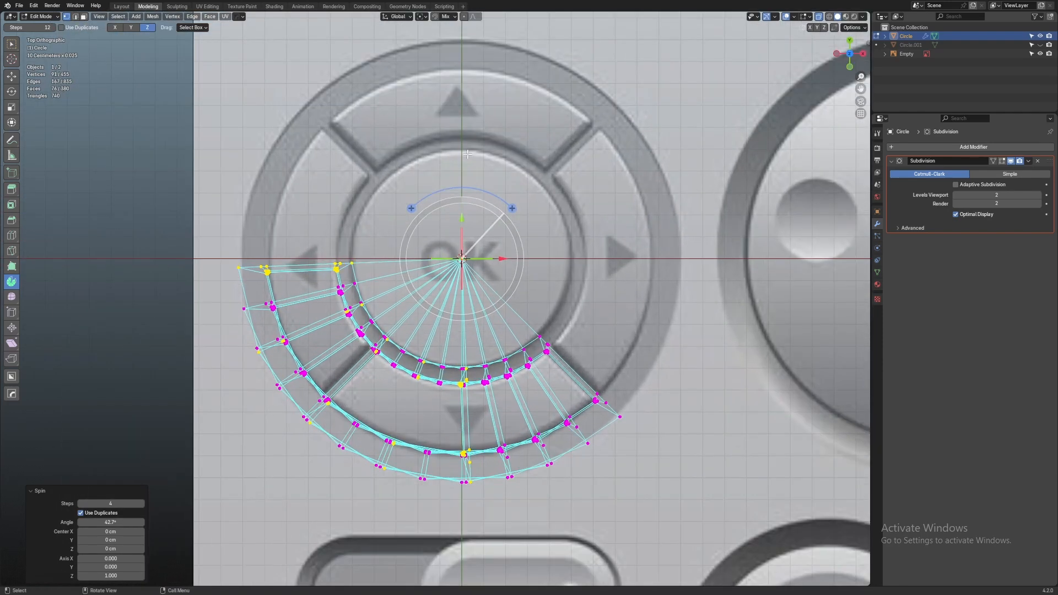
click(103, 522)
key(Return)
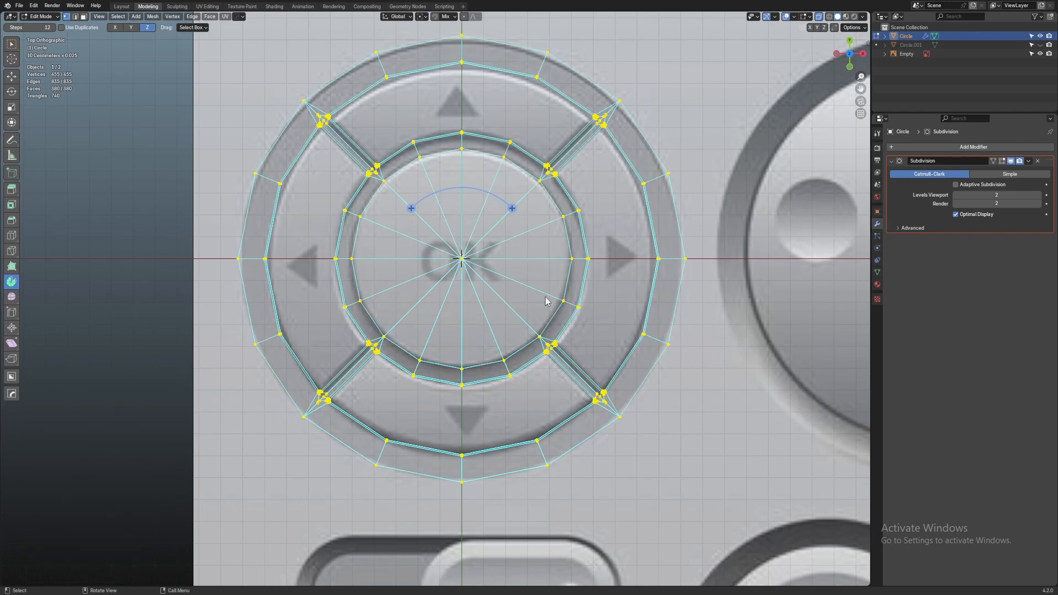
Merge the overlapping vertices of the spun copies by distance, deselect everything and switch back to the Move tool
key(m)
click(545, 297)
scroll(653, 310, down, 4)
key(alt+a)
middle_drag(652, 310, 654, 267)
key(shift+space)
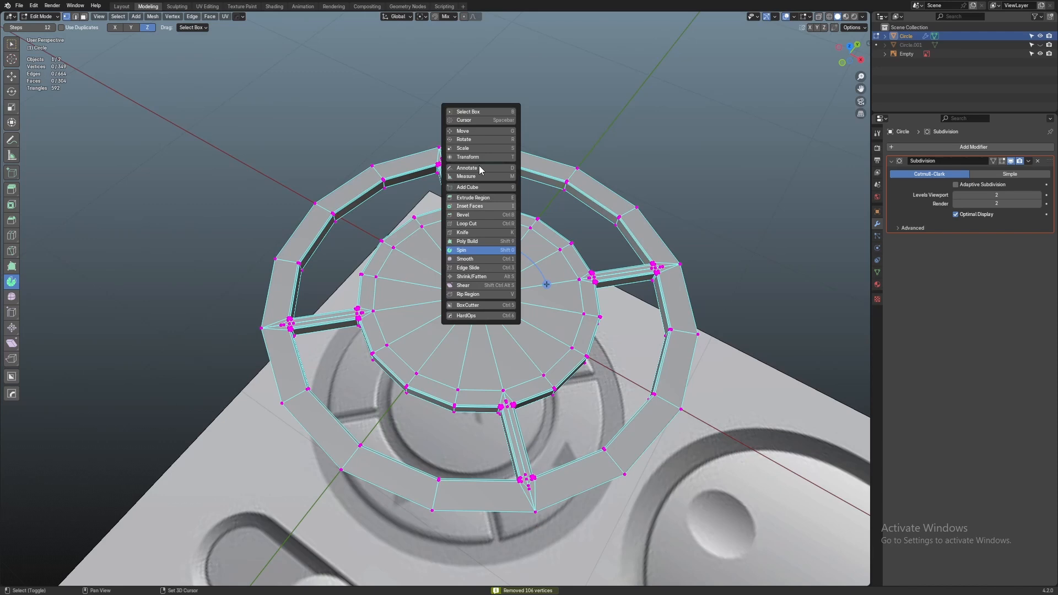
click(478, 131)
Inspect the complete smoothed pad in Object Mode in a maximized viewport, toggling Local View
key(Tab)
scroll(643, 164, down, 3)
key(ctrl+space)
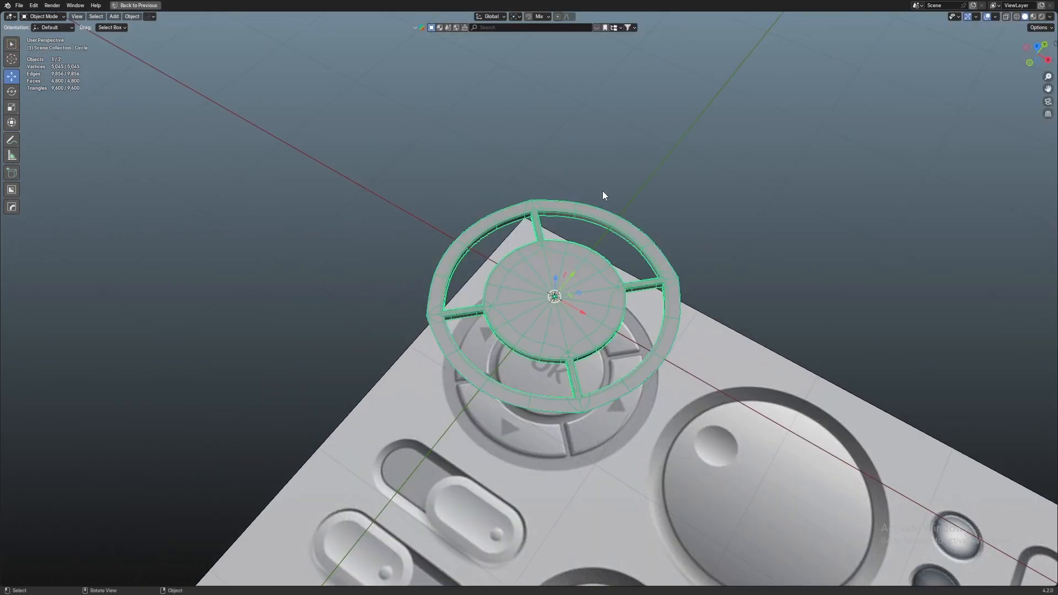
key(KP_Divide)
middle_drag(519, 261, 555, 257)
key(KP_Divide)
In Edit Mode, merge at center the two spoke centerline vertices nearest the ring corner at the lower-left outer junction
key(Tab)
scroll(666, 253, up, 3)
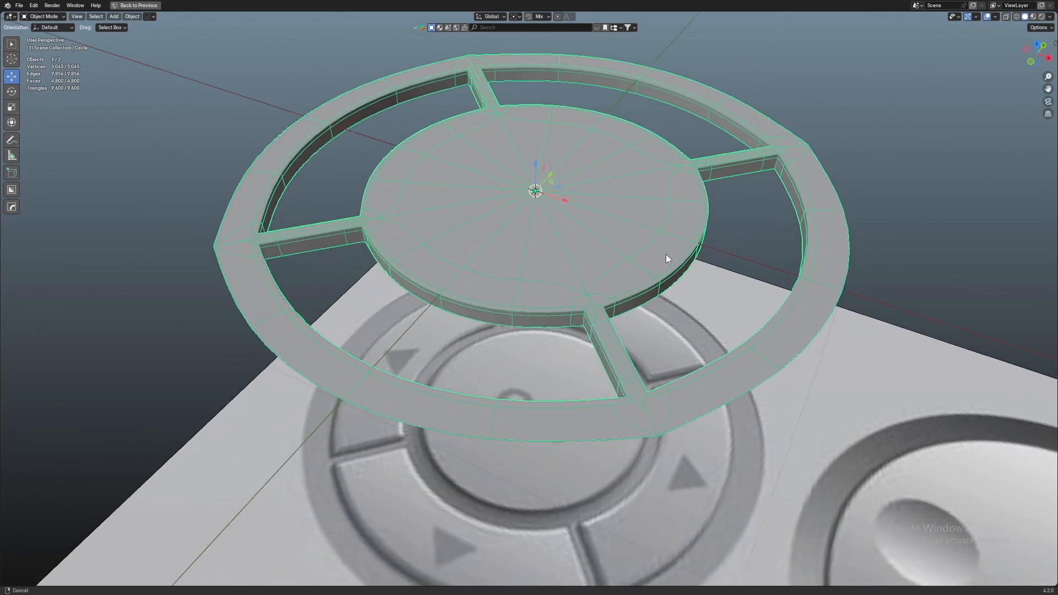
key(KP_7)
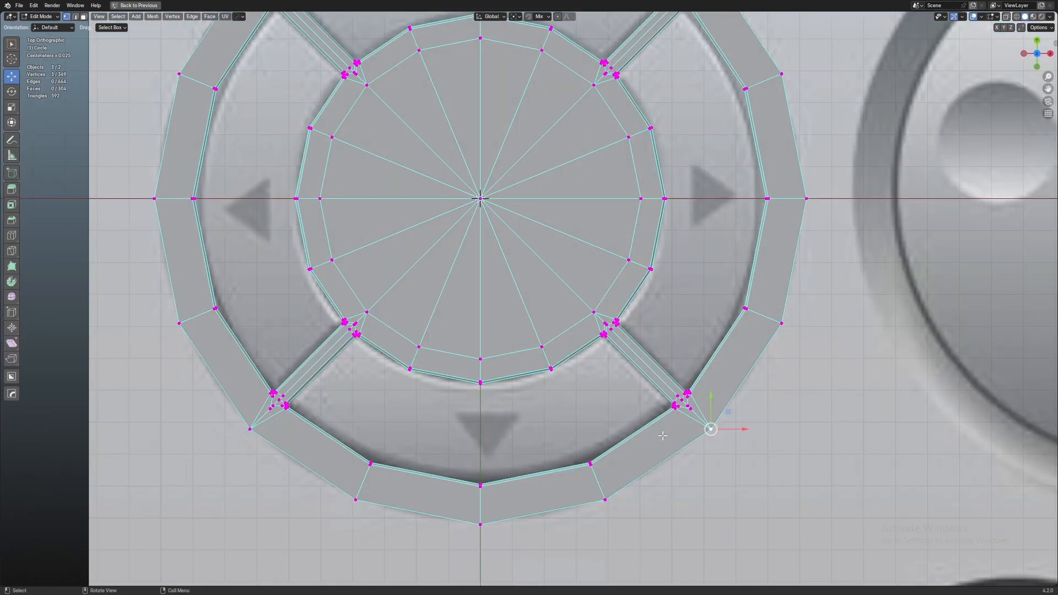
scroll(683, 435, up, 6)
scroll(455, 373, up, 6)
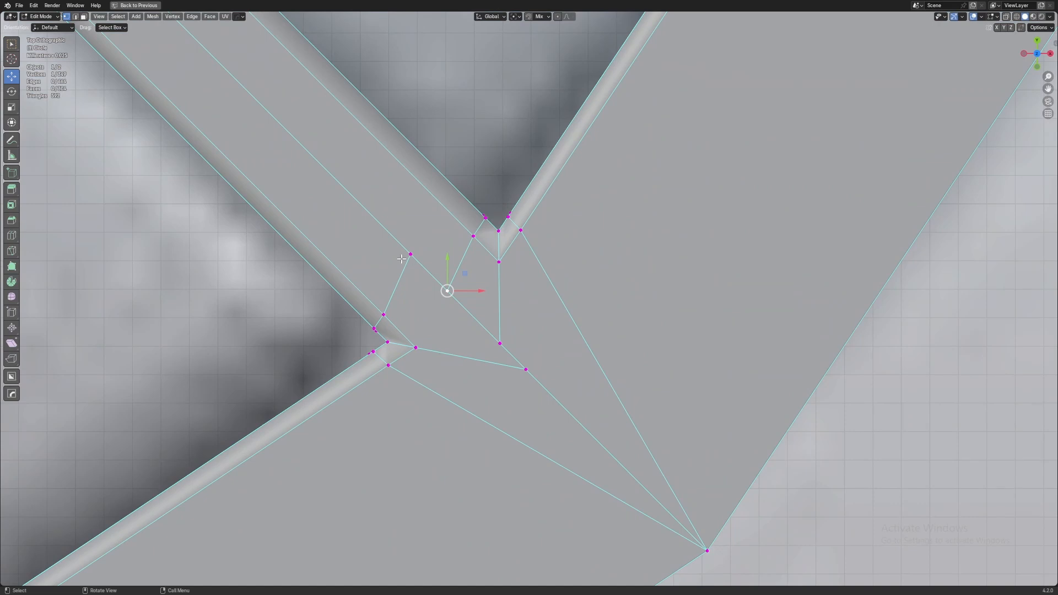
scroll(512, 296, down, 8)
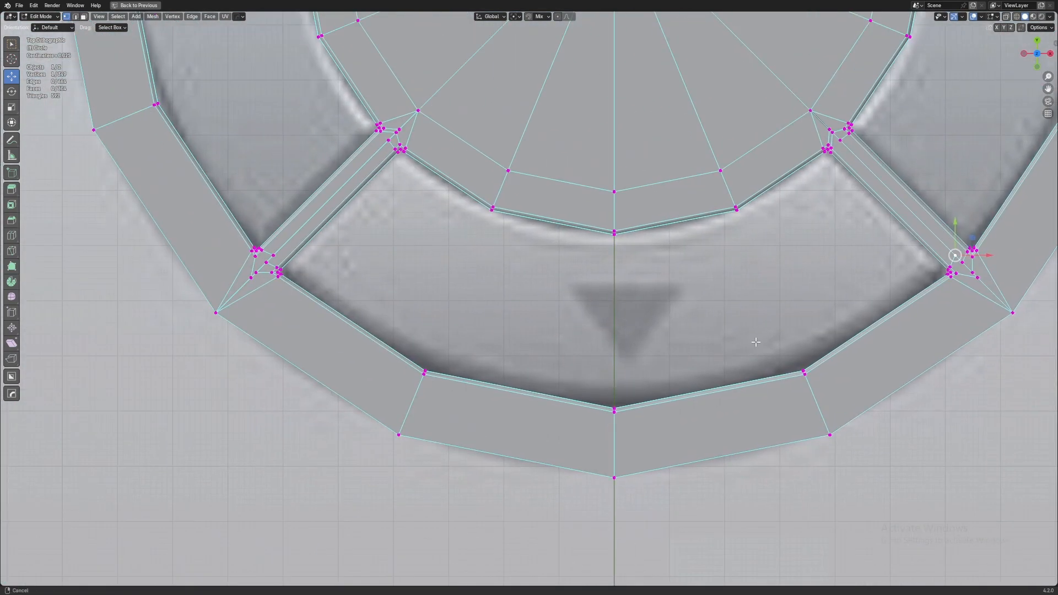
scroll(325, 277, up, 5)
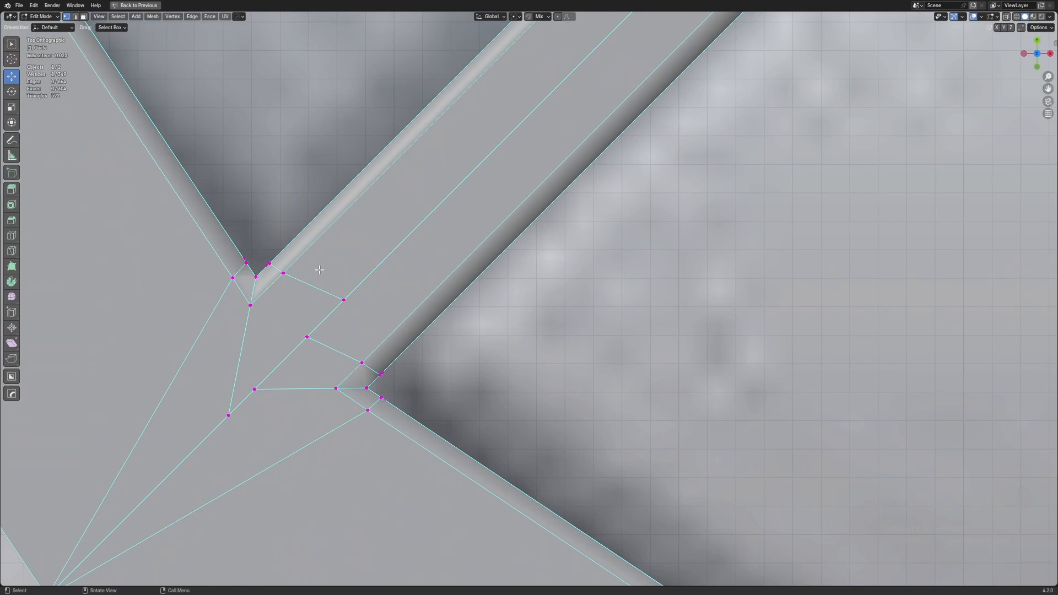
scroll(295, 249, down, 2)
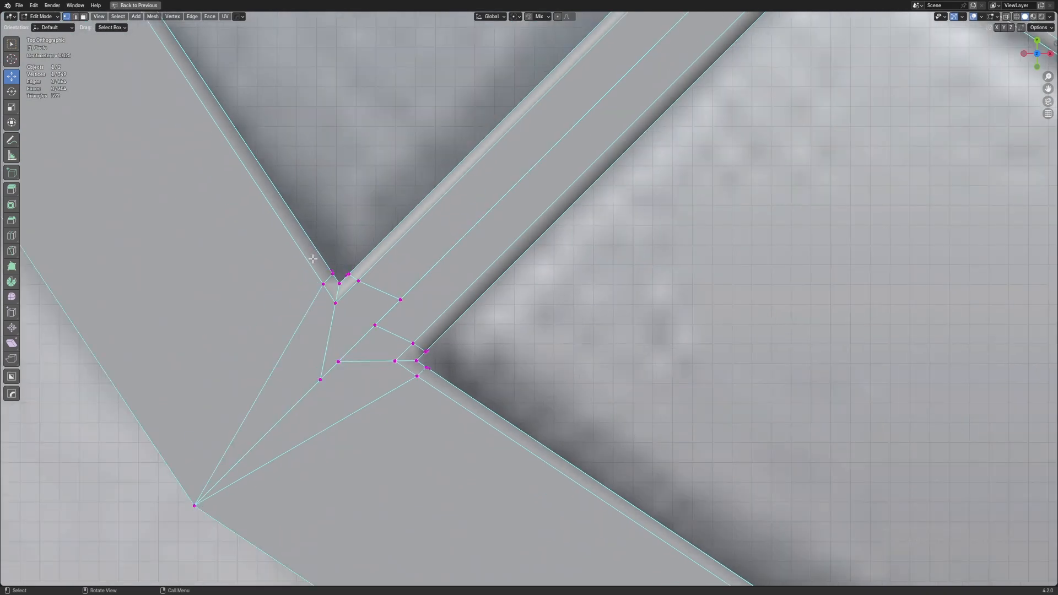
shift+middle_drag(358, 232, 463, 181)
scroll(466, 307, up, 4)
key(b)
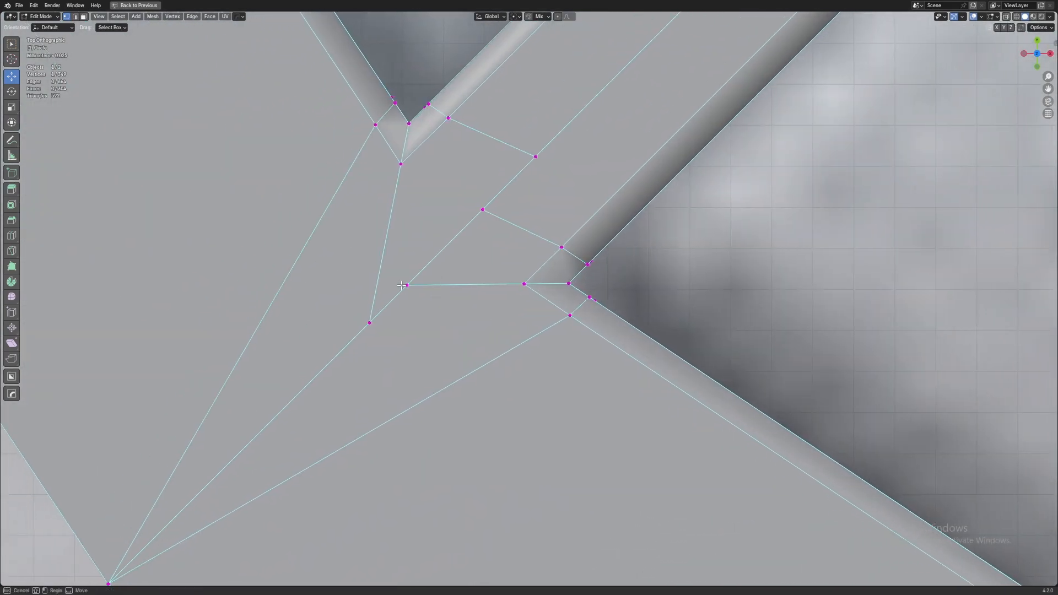
key(m)
click(431, 328)
Merge the other two spoke centerline vertices of the lower-left outer junction at center and check the smoothed shape
drag(545, 153, 474, 217)
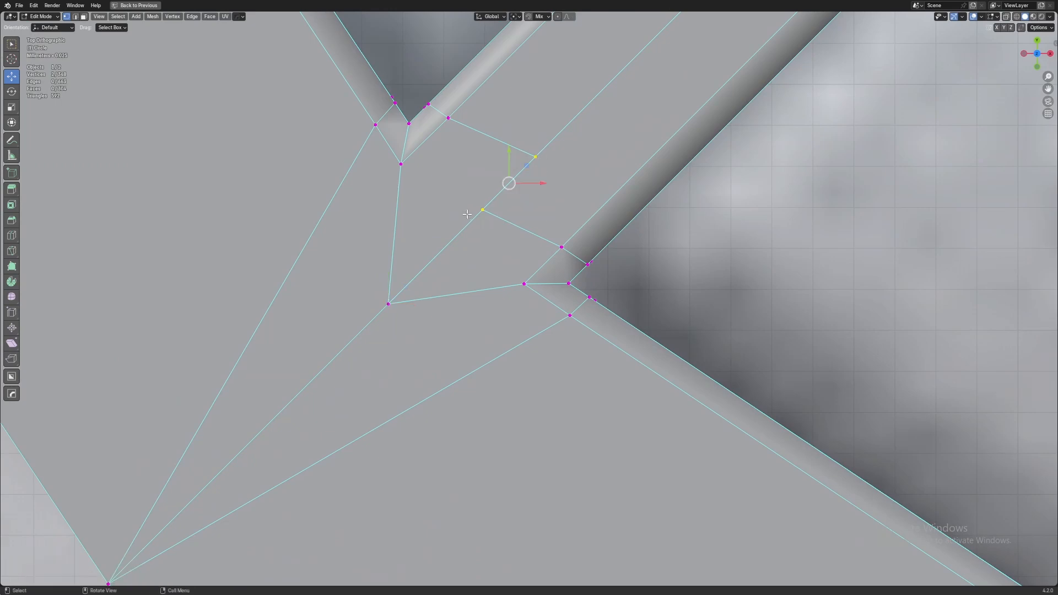
key(m)
click(478, 214)
scroll(477, 213, down, 5)
click(640, 260)
scroll(639, 259, up, 3)
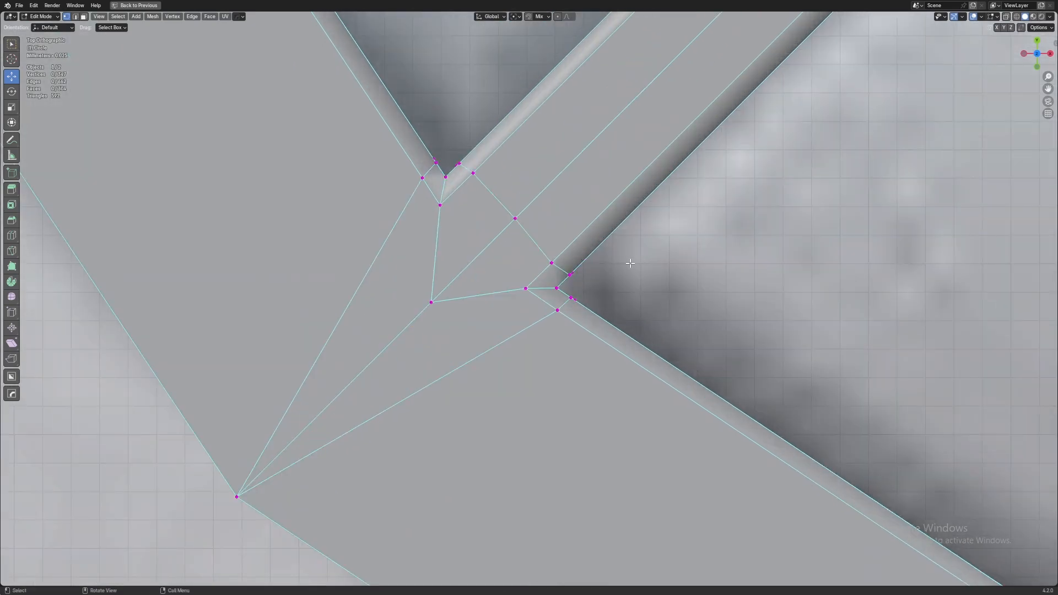
scroll(676, 320, down, 5)
scroll(676, 320, down, 4)
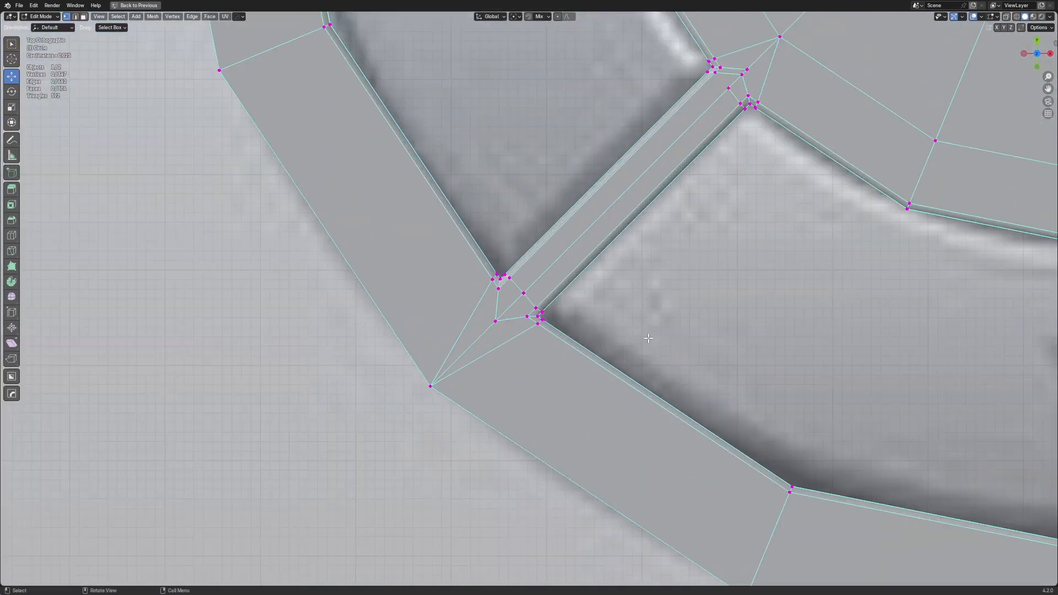
shift+middle_drag(466, 241, 484, 108)
scroll(545, 285, up, 1)
scroll(515, 297, down, 4)
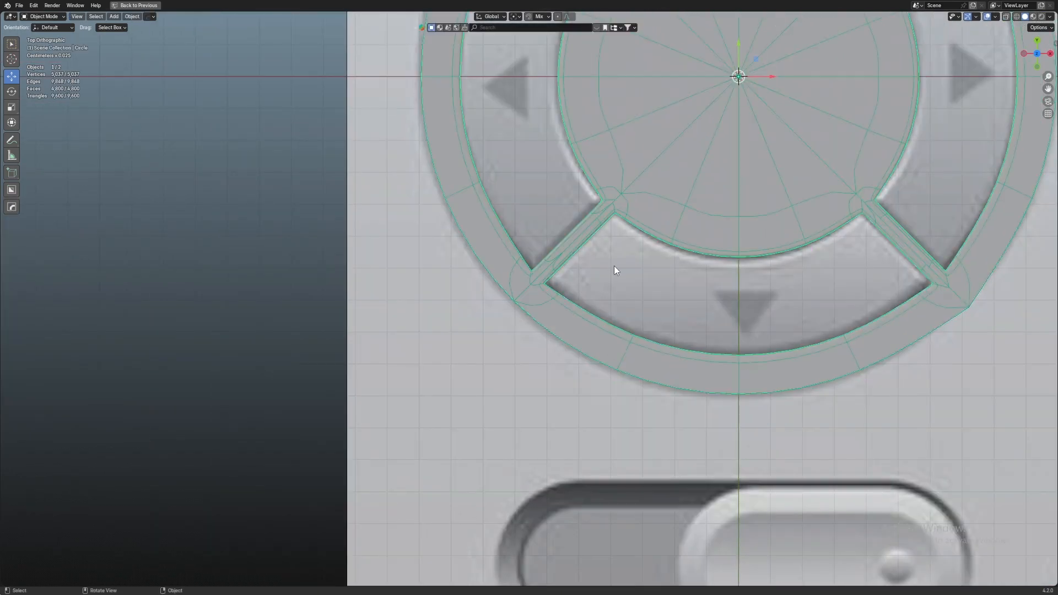
Try to move and slide the lower-left junction's merged outer vertex toward the spoke, undoing each change and deselecting
scroll(558, 355, up, 8)
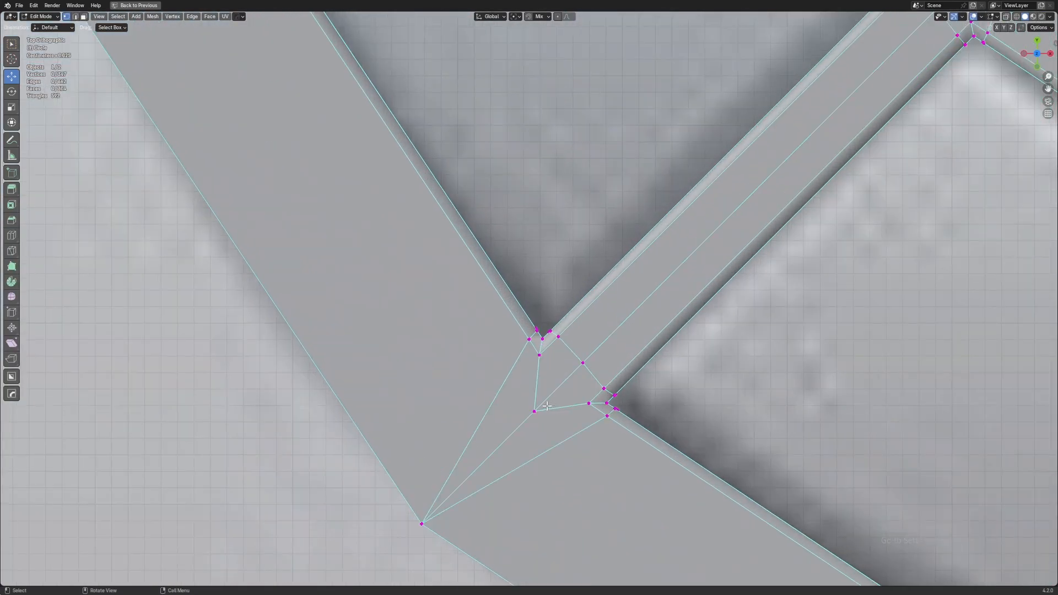
click(534, 411)
scroll(546, 406, up, 4)
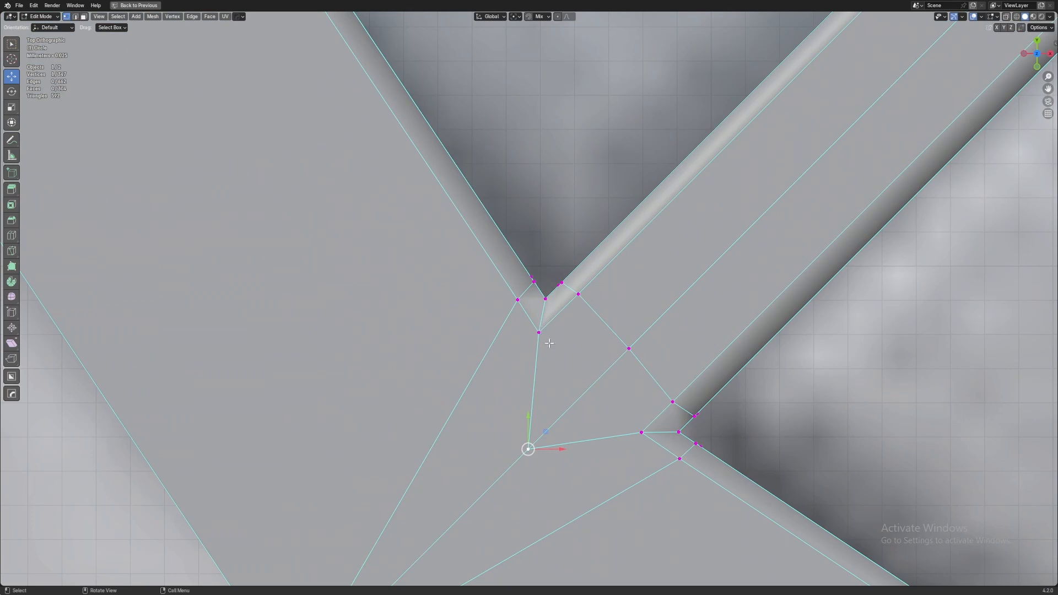
drag(545, 429, 584, 387)
key(ctrl+z)
key(g)
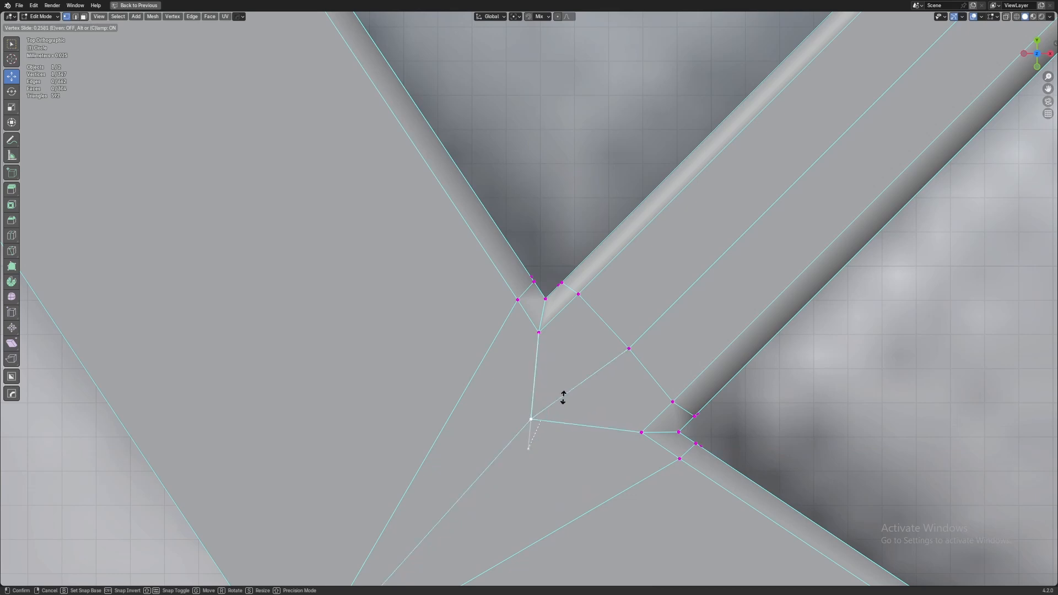
click(563, 397)
key(ctrl+z)
click(778, 334)
scroll(772, 331, down, 10)
click(709, 317)
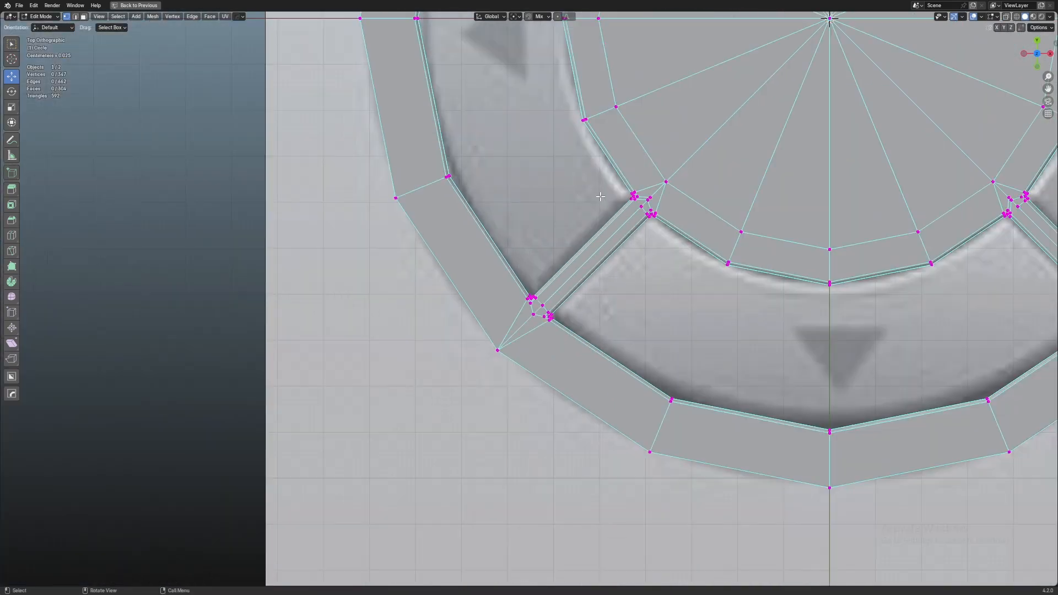
Merge both pairs of spoke centerline vertices at the upper-left outer junction, each pair at its center
scroll(709, 318, up, 3)
scroll(709, 317, down, 5)
scroll(505, 178, up, 6)
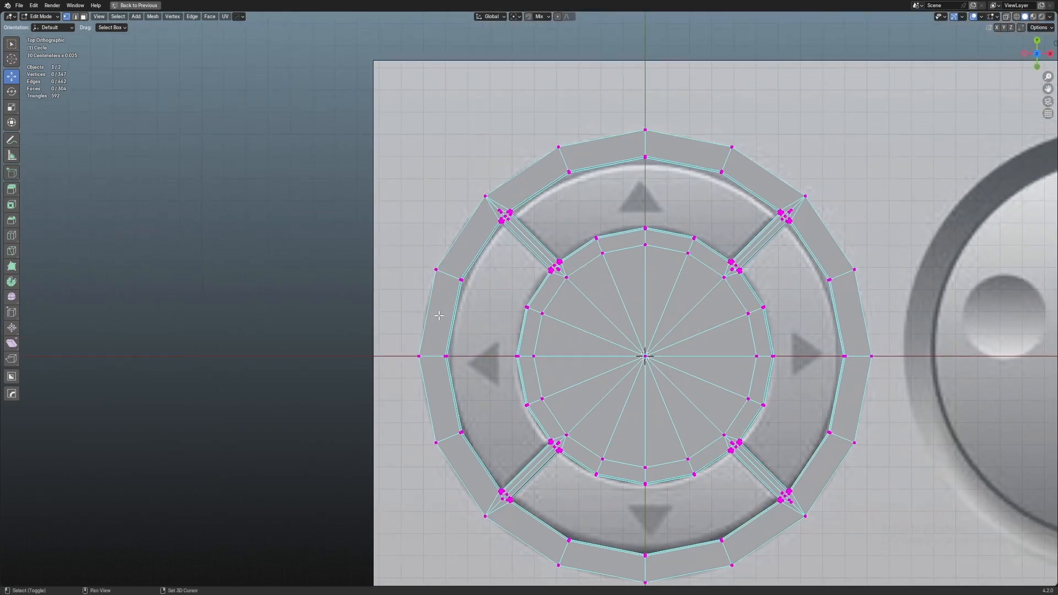
scroll(505, 178, down, 4)
scroll(508, 275, up, 7)
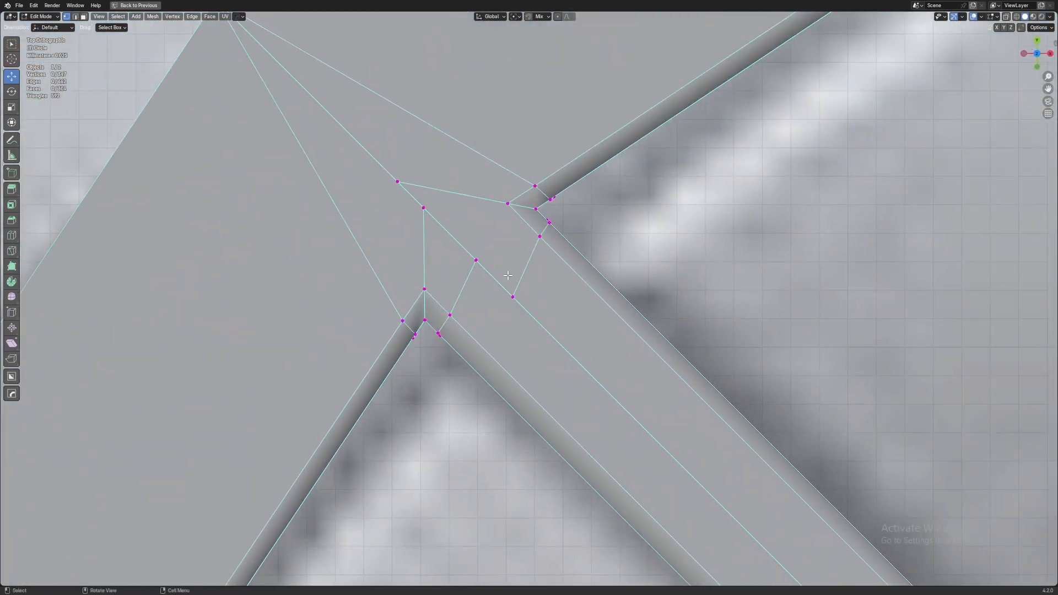
key(m)
click(561, 319)
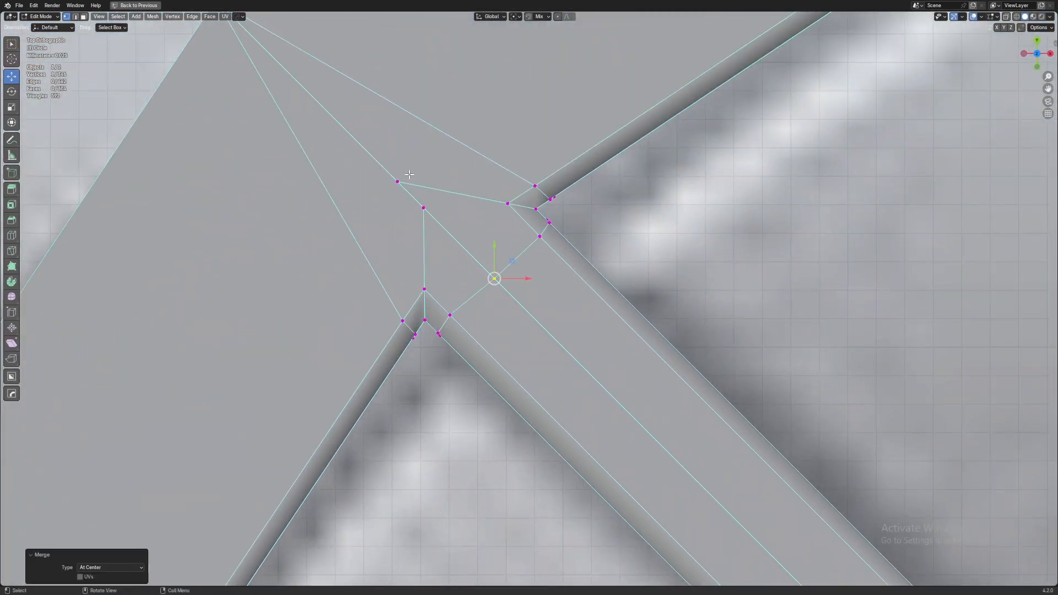
drag(439, 219, 440, 219)
key(m)
click(439, 217)
Merge both pairs of spoke centerline vertices at the upper-right outer junction, each pair at its center
scroll(441, 219, down, 6)
shift+middle_drag(606, 182, 206, 388)
scroll(735, 234, down, 3)
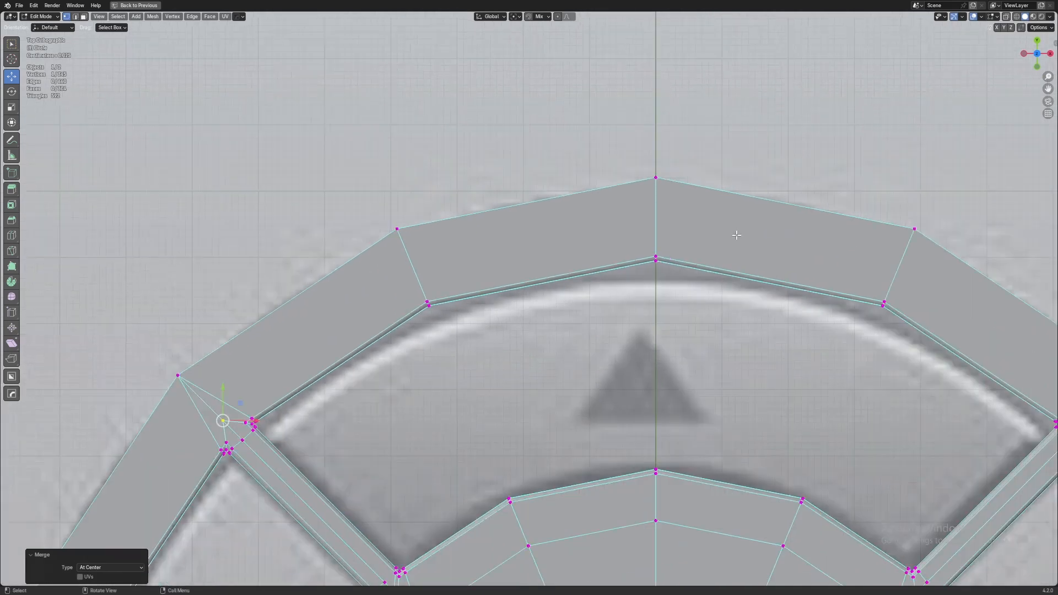
shift+middle_drag(799, 235, 357, 141)
scroll(551, 319, up, 10)
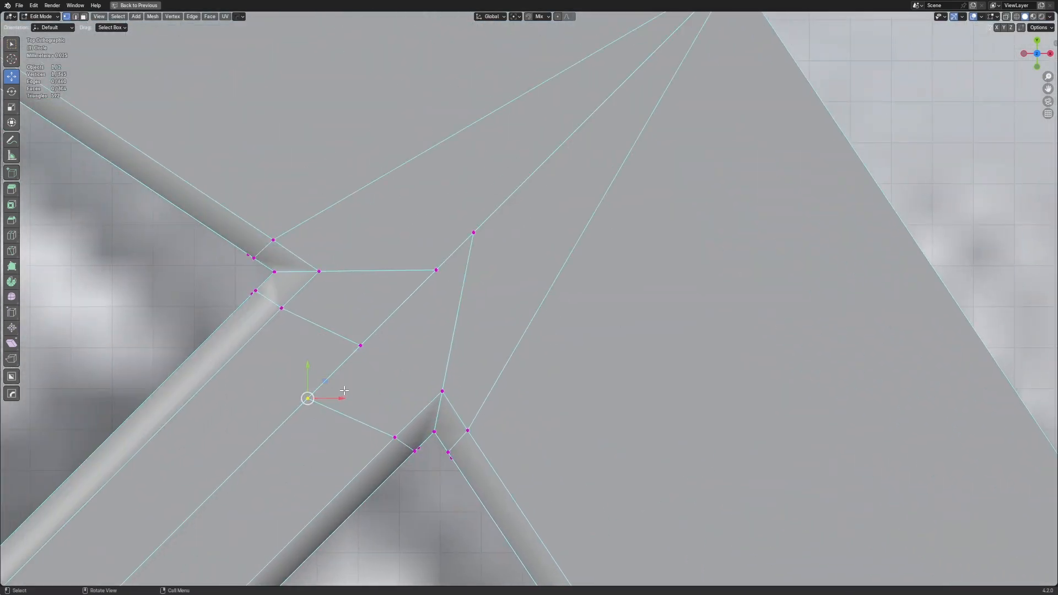
shift+click(360, 346)
key(m)
click(445, 260)
drag(396, 305, 394, 306)
key(m)
click(411, 298)
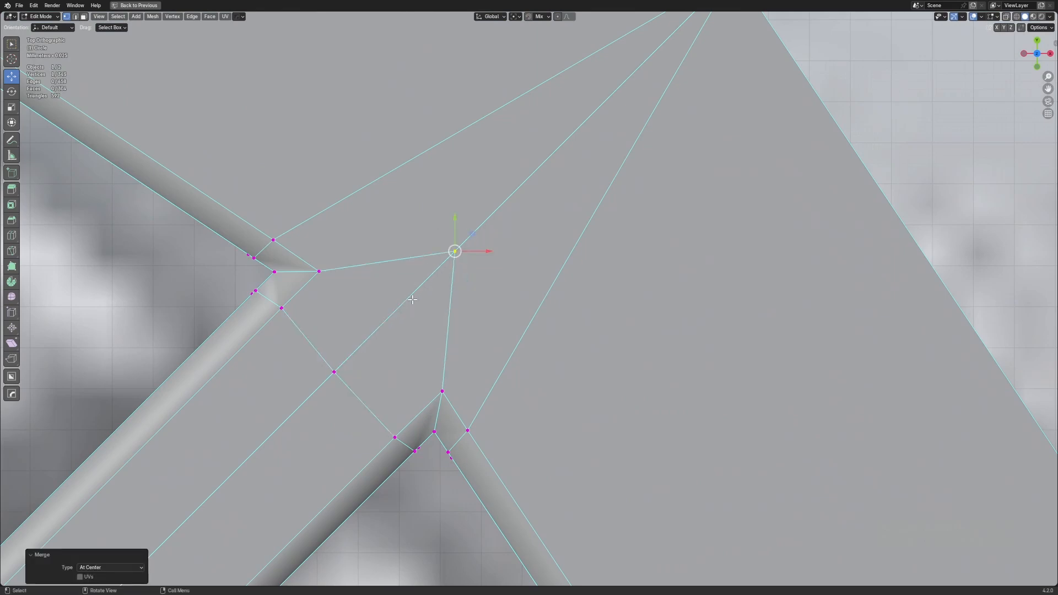
Merge both pairs of spoke centerline vertices at the lower-right outer junction, each pair at its center
scroll(412, 297, down, 4)
shift+middle_drag(499, 435, 464, 252)
scroll(464, 252, down, 6)
shift+middle_drag(744, 489, 626, 191)
scroll(626, 191, down, 5)
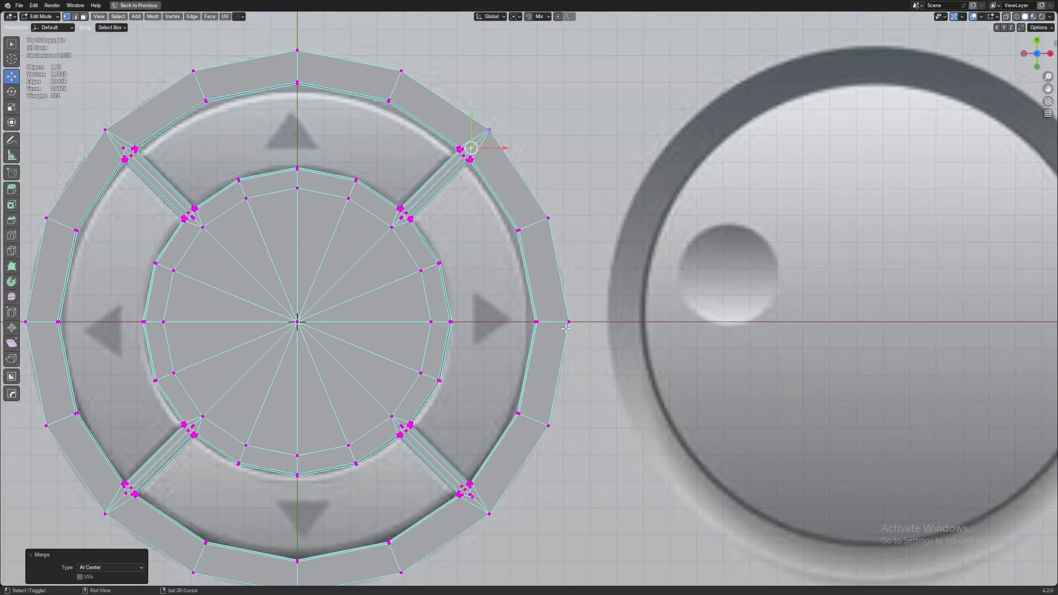
shift+middle_drag(517, 490, 469, 247)
scroll(600, 313, up, 10)
scroll(447, 197, up, 3)
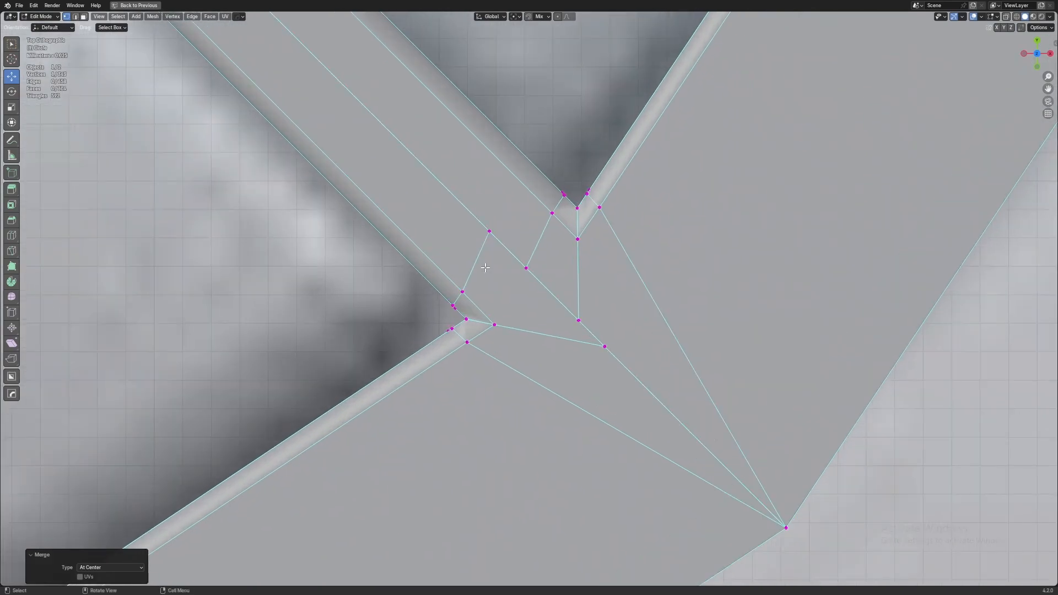
drag(537, 268, 537, 269)
key(m)
click(530, 259)
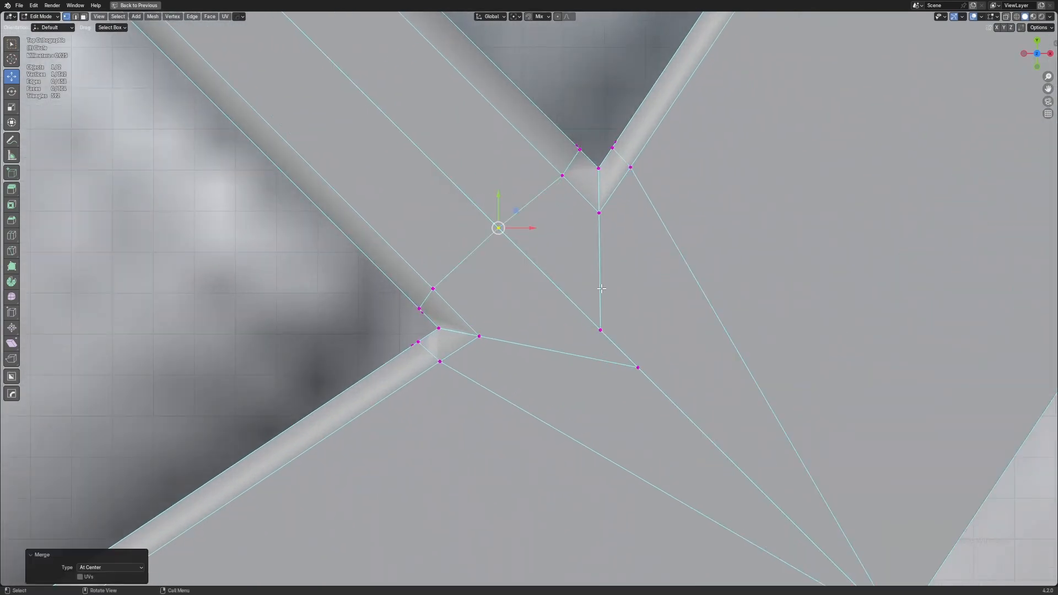
drag(622, 359, 621, 358)
key(m)
click(622, 358)
Select the entire pad mesh and merge its overlapping vertices by distance
scroll(623, 359, down, 8)
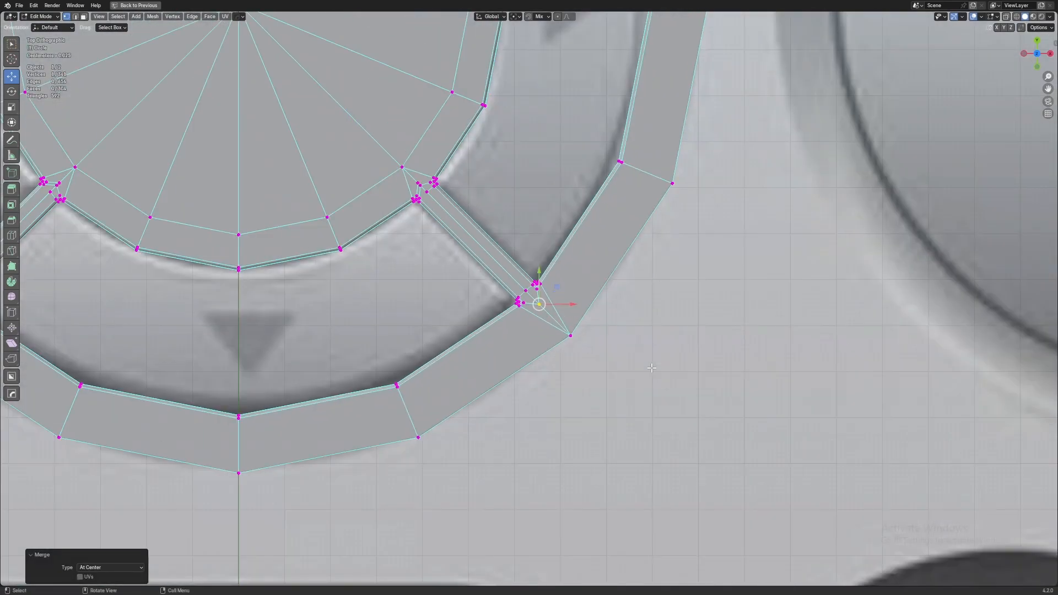
key(a)
key(m)
key(b)
click(651, 368)
Inspect the smoothed pad in Object Mode with and without overlays, comparing it with the reference image from above and in perspective
key(Tab)
scroll(650, 367, down, 5)
mouse_move(620, 371)
middle_down()
mouse_move(641, 331)
mouse_move(634, 346)
middle_up()
key(shift+z)
key(shift+alt+z)
key(z)
click(747, 333)
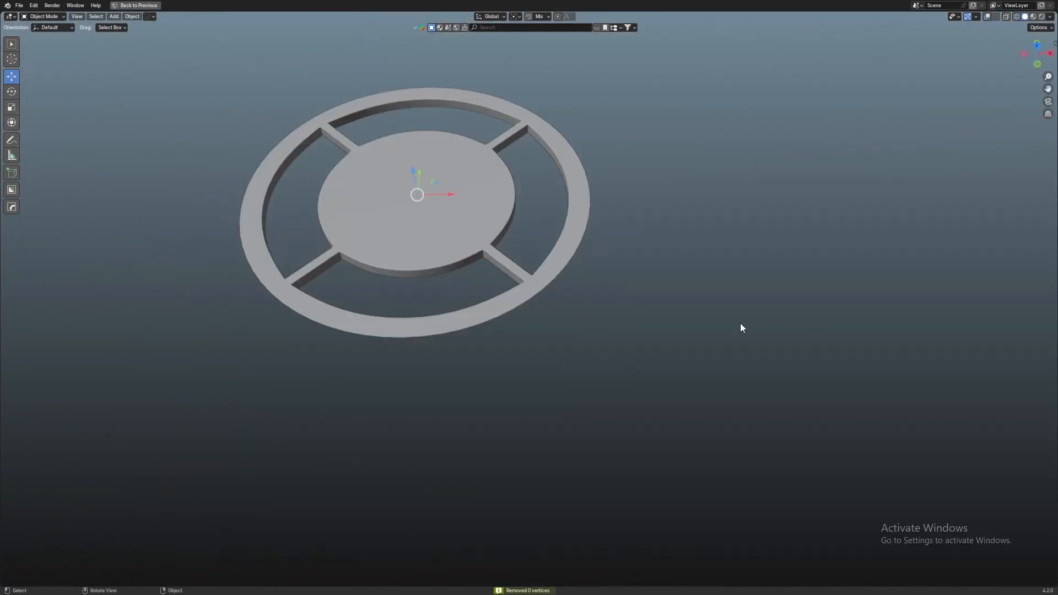
middle_drag(478, 335, 630, 425)
key(shift+alt+z)
scroll(573, 323, down, 2)
key(KP_7)
key(alt+z)
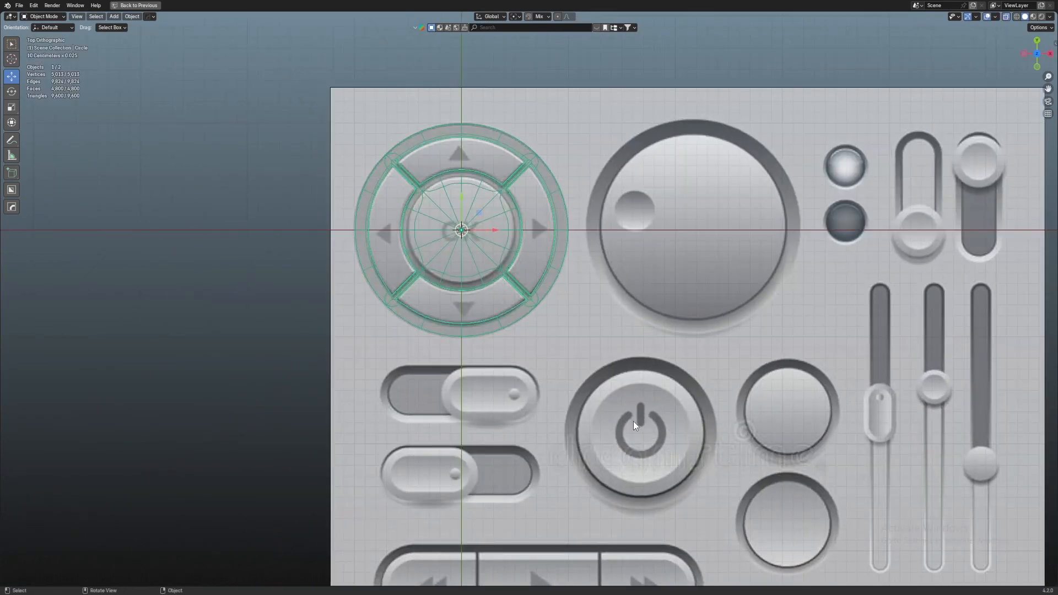
scroll(416, 390, up, 5)
key(shift+alt+z)
scroll(416, 393, down, 3)
key(shift+alt+z)
middle_drag(420, 387, 503, 333)
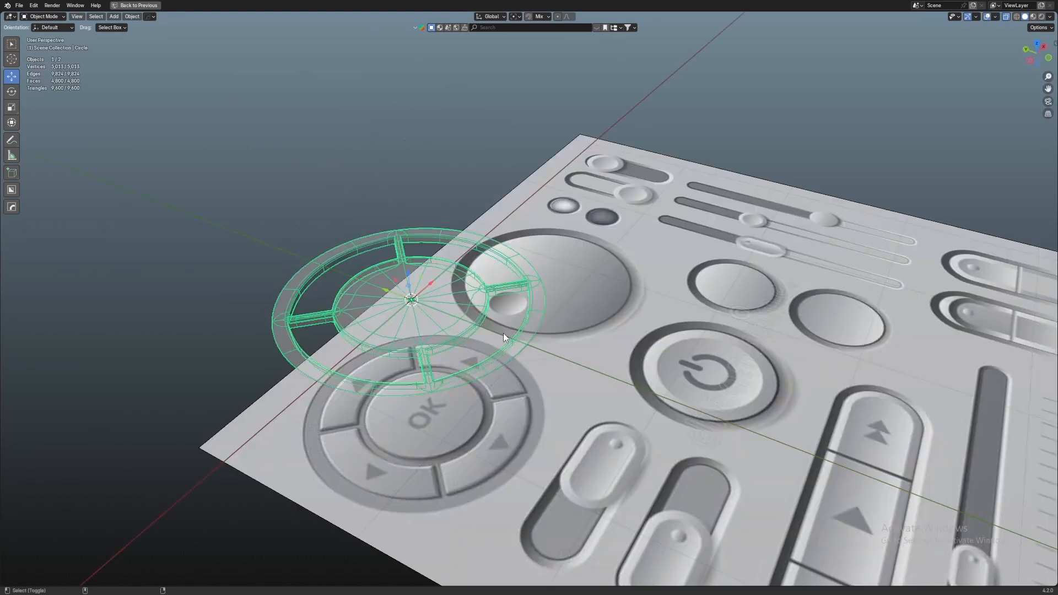
Extrude the ring's outer boundary edge loop straight down along Z by about 0.57 cm, with X-ray turned off
key(Tab)
scroll(508, 379, up, 2)
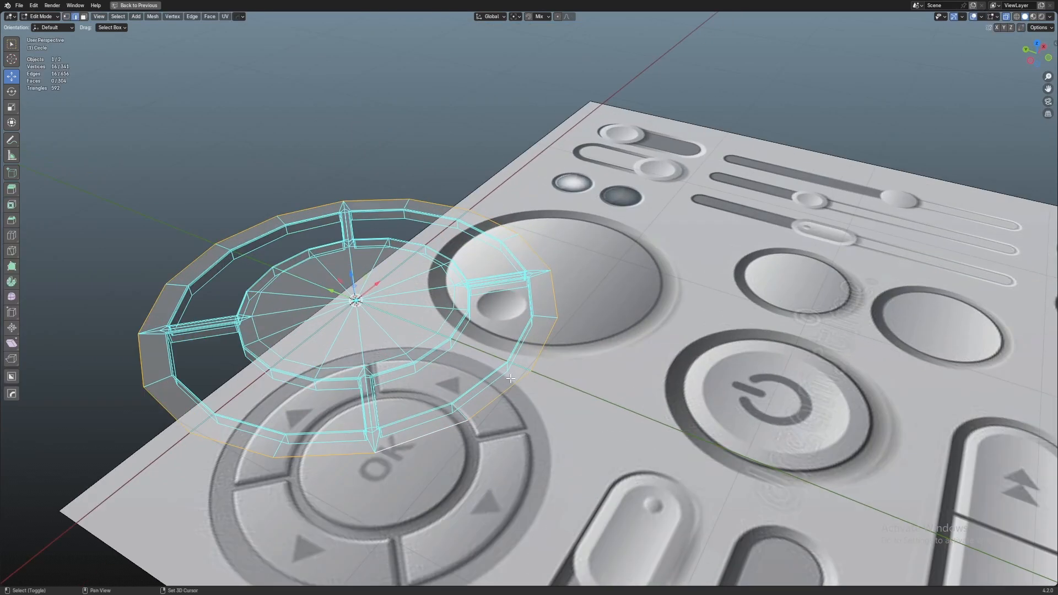
shift+middle_drag(508, 379, 544, 350)
key(alt+z)
scroll(545, 350, down, 2)
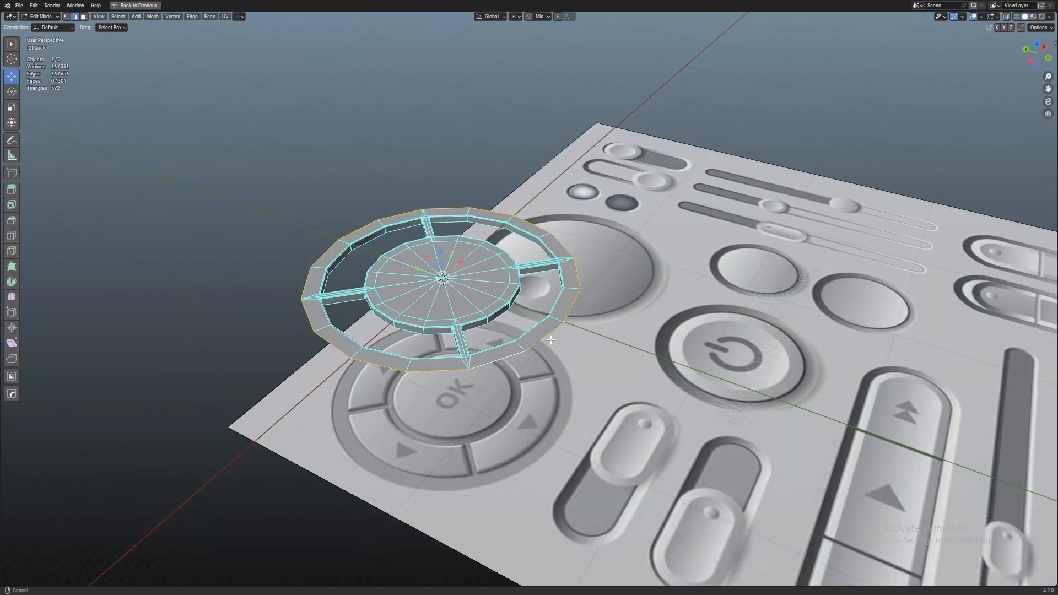
right_click(551, 339)
drag(442, 244, 442, 275)
scroll(350, 431, up, 6)
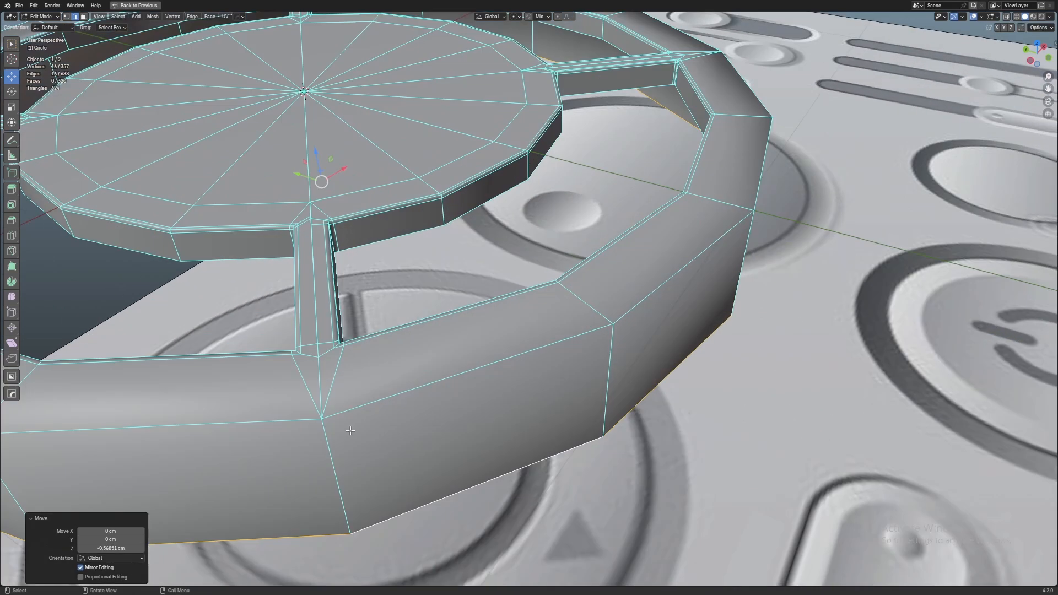
Inspect the smoothed outer rim wall in Object Mode with and without overlays
key(Tab)
scroll(332, 418, down, 3)
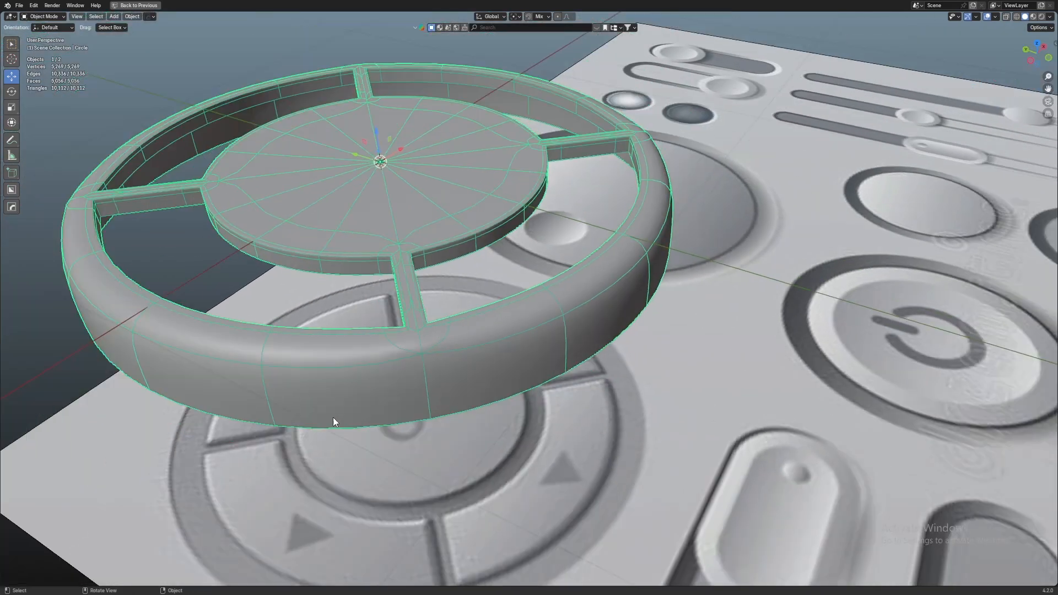
middle_drag(333, 418, 403, 367)
key(shift+alt+z)
middle_drag(739, 302, 728, 315)
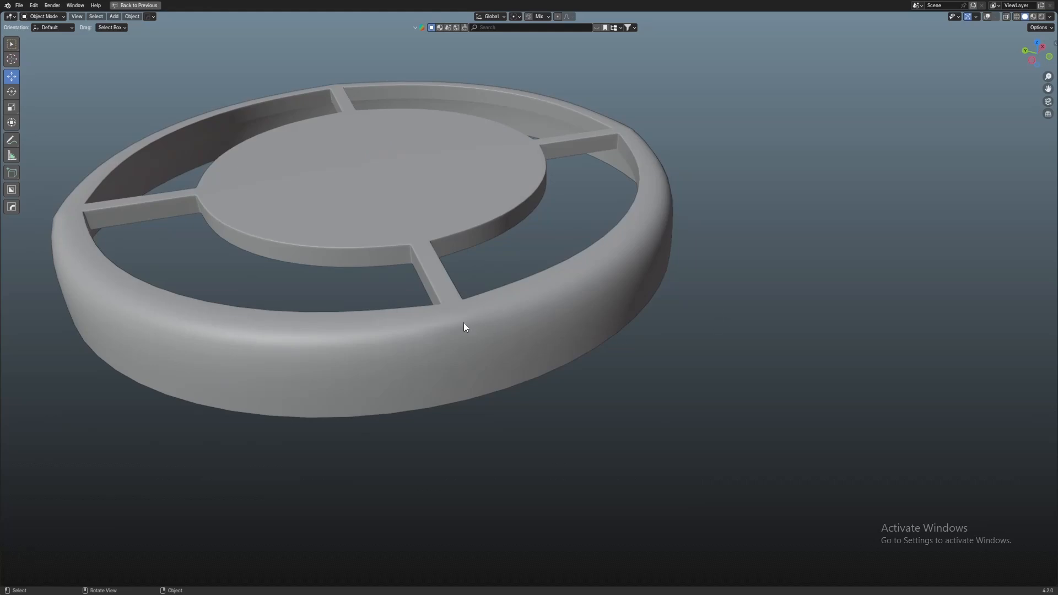
scroll(508, 343, up, 3)
key(shift+alt+z)
Bevel the outer ring's entire upper outside edge loop with two segments and a width of about 0.018 cm
key(Tab)
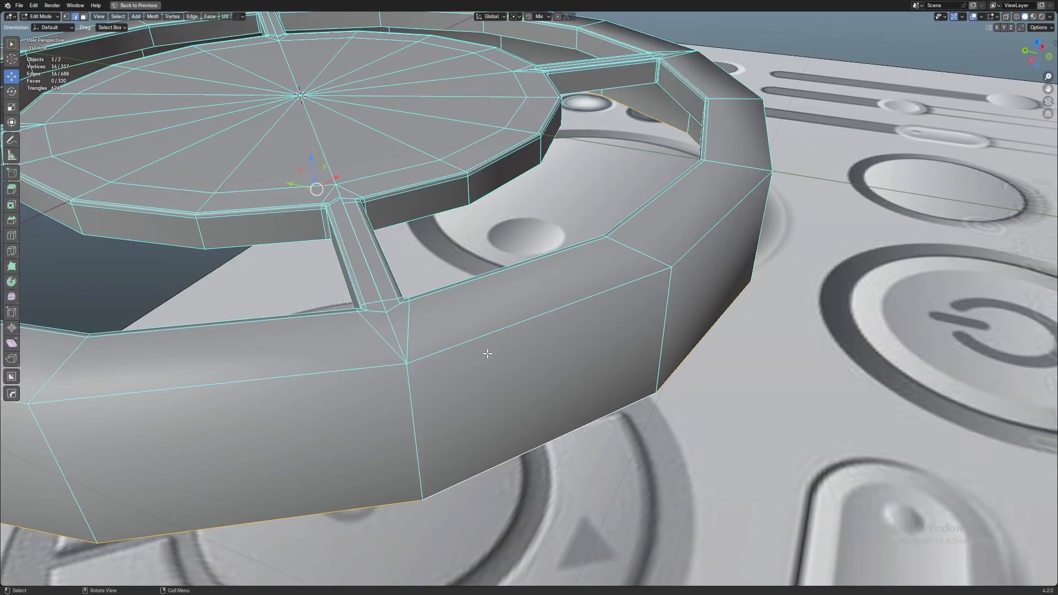
alt+click(455, 353)
scroll(460, 350, down, 5)
alt+shift+click(412, 332)
middle_drag(413, 333, 395, 417)
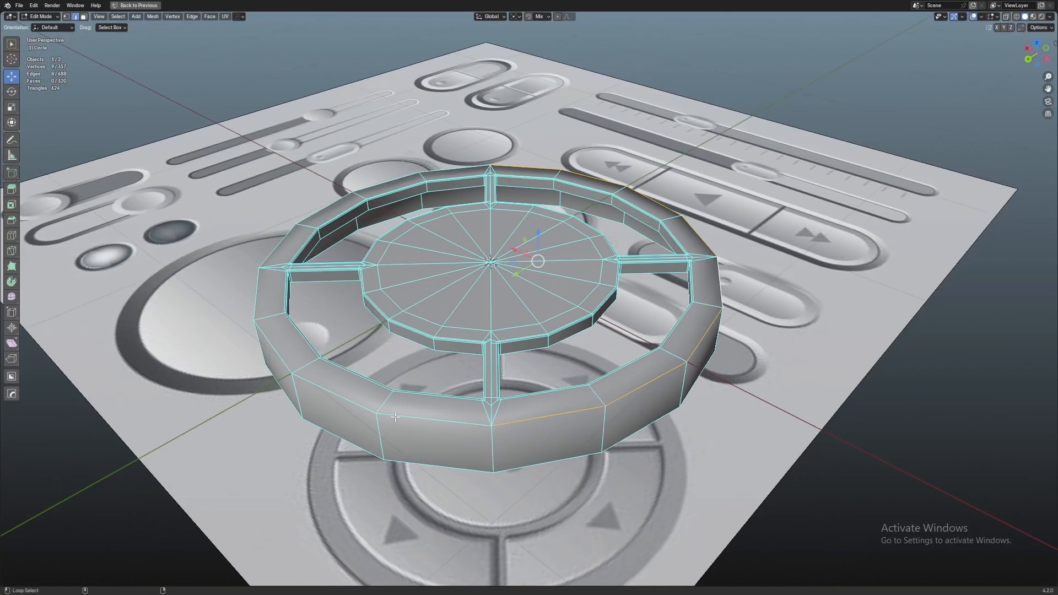
middle_drag(287, 384, 367, 379)
middle_drag(435, 368, 276, 325)
middle_drag(606, 273, 482, 248)
scroll(503, 265, up, 4)
key(ctrl+b)
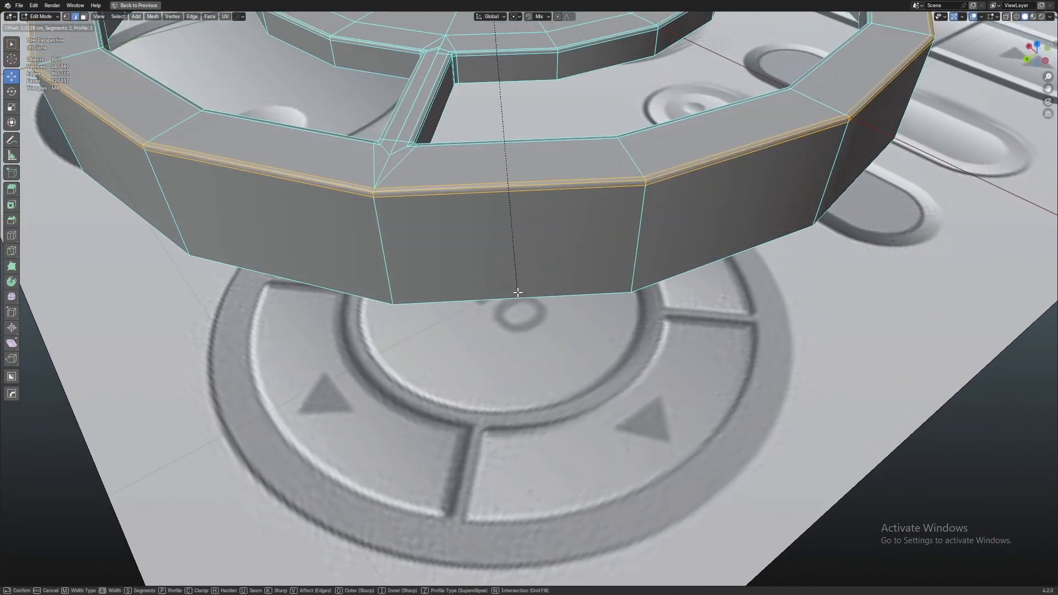
click(517, 286)
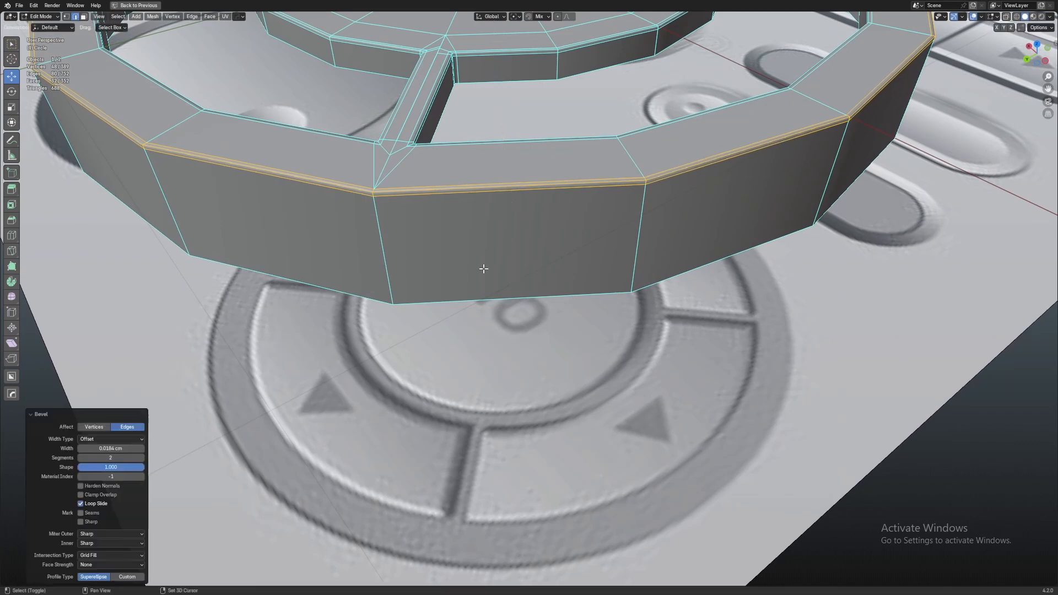
scroll(484, 267, up, 4)
shift+middle_drag(378, 248, 477, 305)
scroll(478, 305, down, 2)
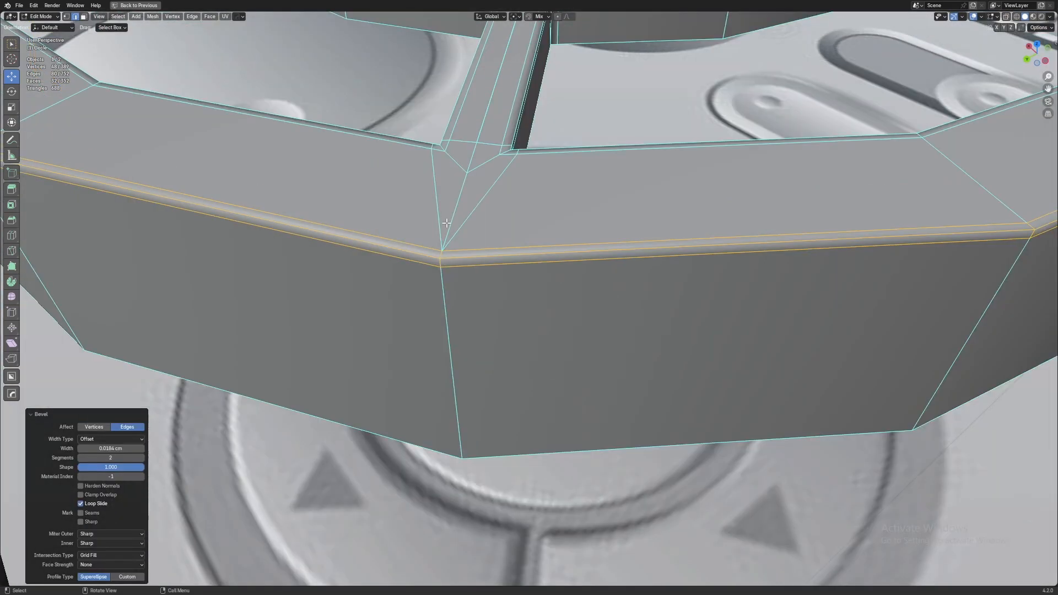
Inspect the smoothed pad and its bevelled outer rim in Object Mode with overlays hidden
key(Tab)
scroll(474, 265, down, 8)
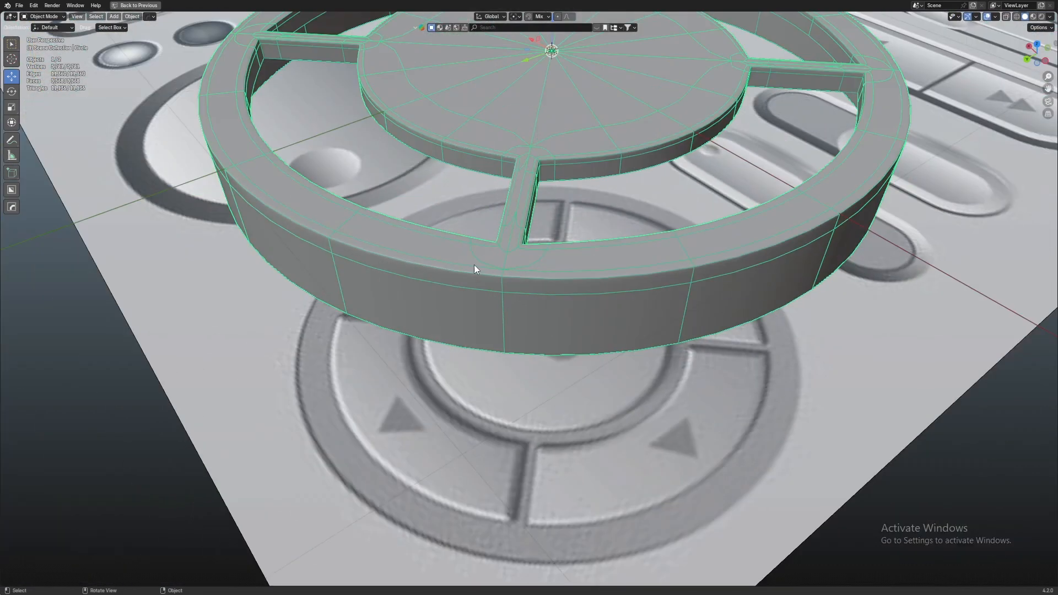
key(alt+shift+z)
middle_drag(634, 257, 590, 388)
scroll(581, 414, up, 6)
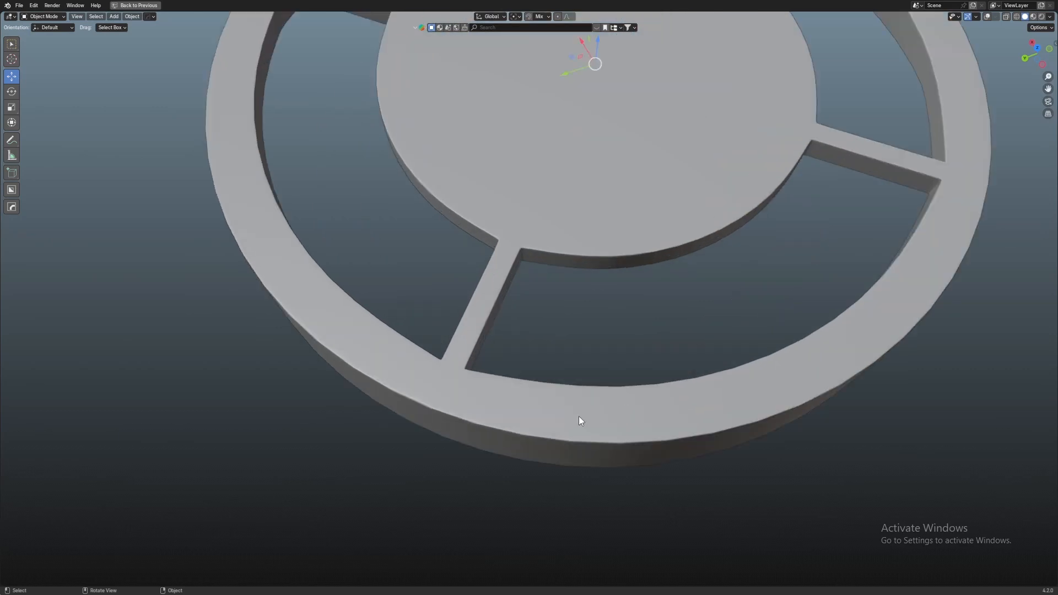
middle_drag(577, 428, 585, 412)
scroll(589, 405, down, 5)
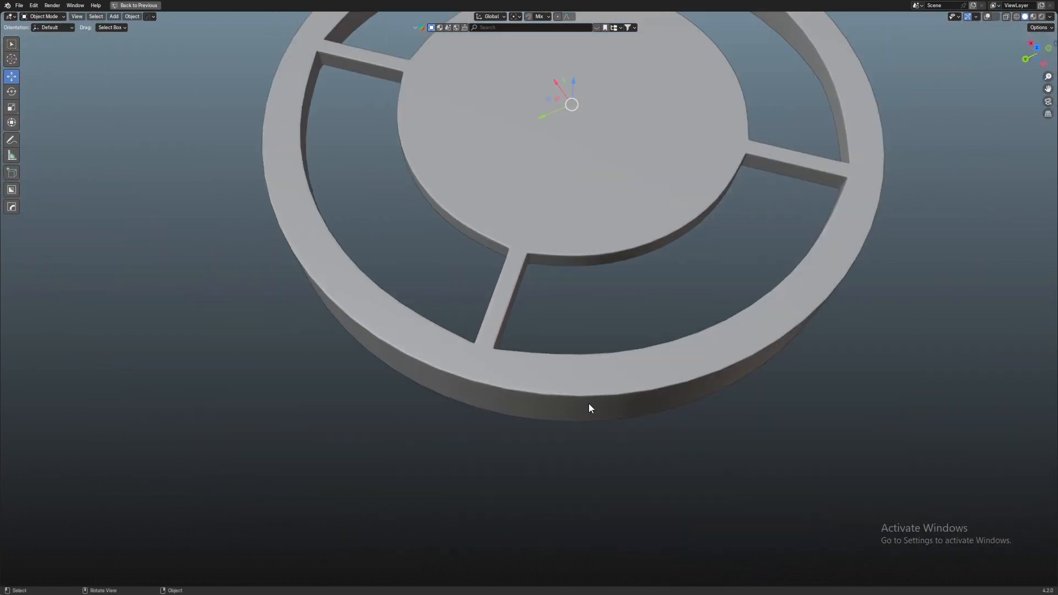
click(781, 427)
middle_drag(585, 371, 595, 338)
Show the overlays again and compare the pad in Object Mode with the reference image from directly above
key(Tab)
key(shift+alt+z)
click(613, 356)
scroll(612, 336, up, 3)
scroll(637, 293, down, 6)
key(Tab)
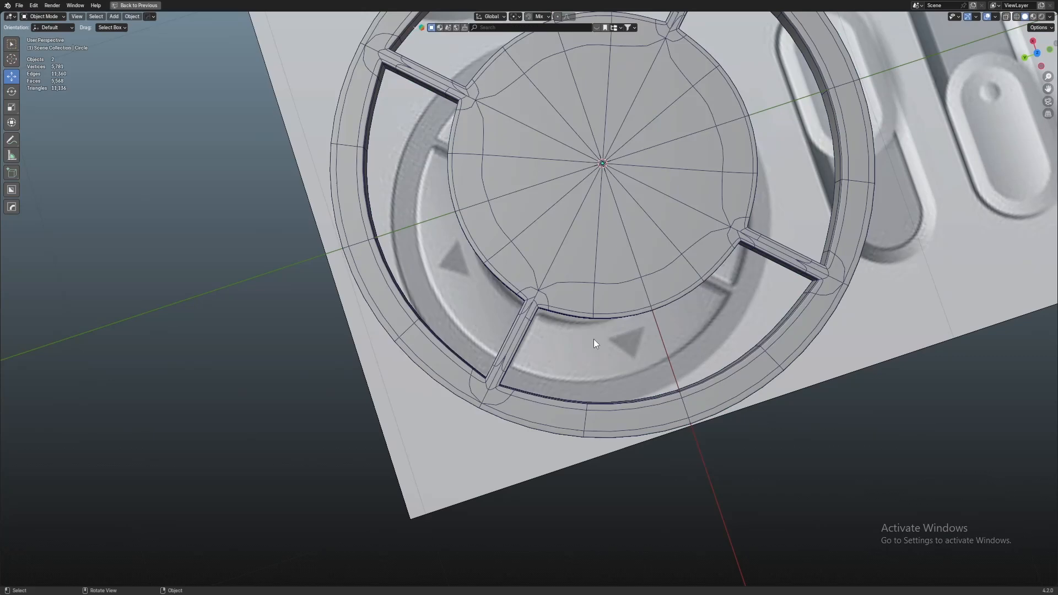
key(KP_7)
scroll(589, 331, up, 4)
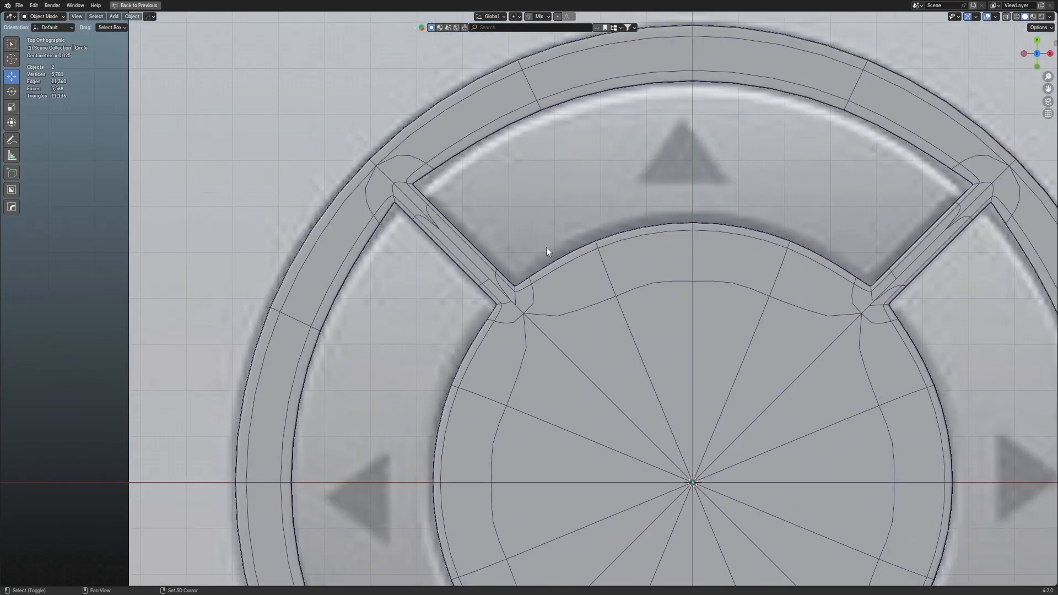
shift+middle_drag(459, 115, 521, 196)
Examine the topology of the upper-left spoke's junctions in Edit Mode with vertex selection, checking against the reference with X-ray
key(Tab)
scroll(522, 259, up, 7)
shift+middle_drag(386, 301, 432, 275)
key(alt+z)
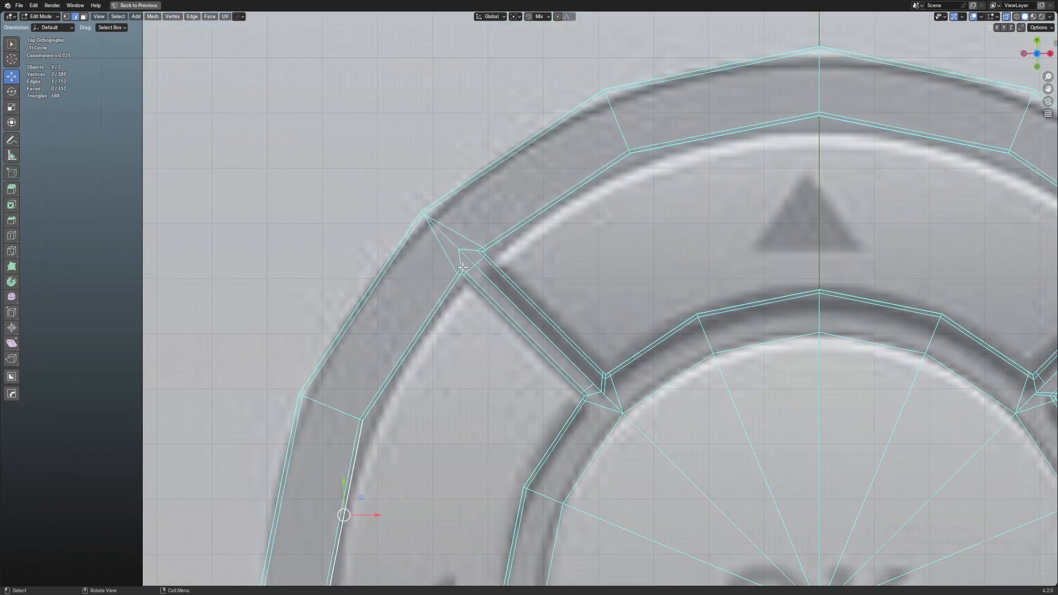
scroll(588, 330, up, 1)
shift+middle_drag(589, 329, 537, 289)
scroll(576, 384, up, 4)
key(1)
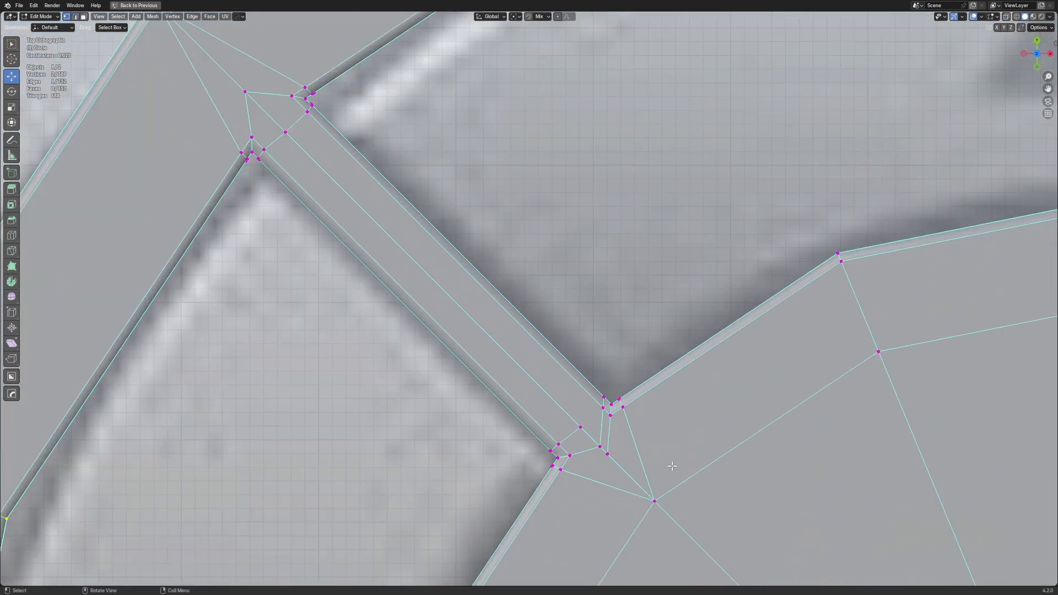
scroll(647, 446, up, 1)
shift+middle_drag(646, 447, 539, 257)
scroll(555, 298, up, 5)
scroll(556, 299, down, 12)
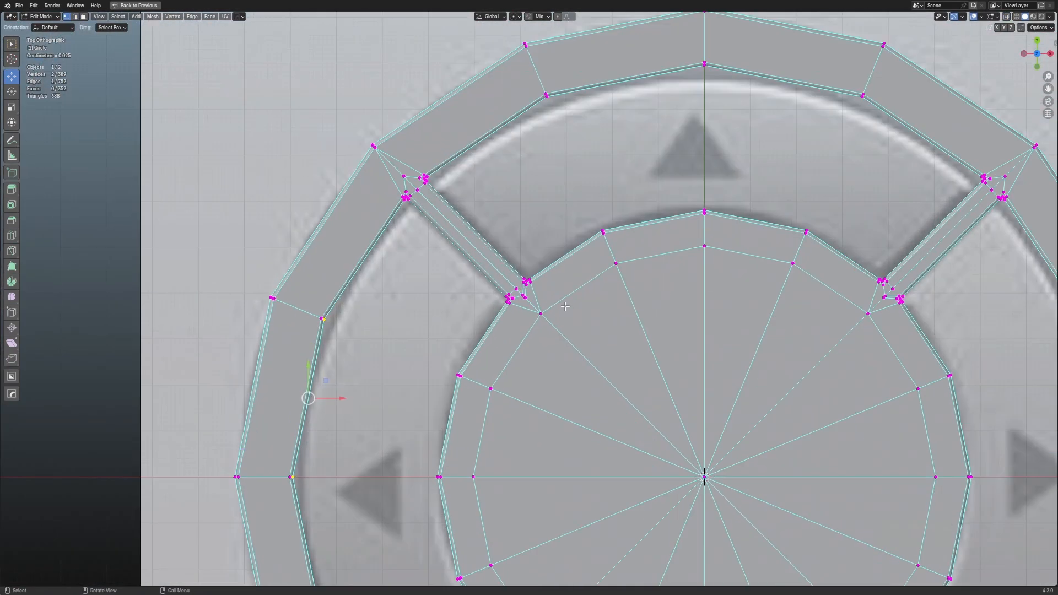
scroll(563, 304, up, 11)
scroll(516, 296, up, 2)
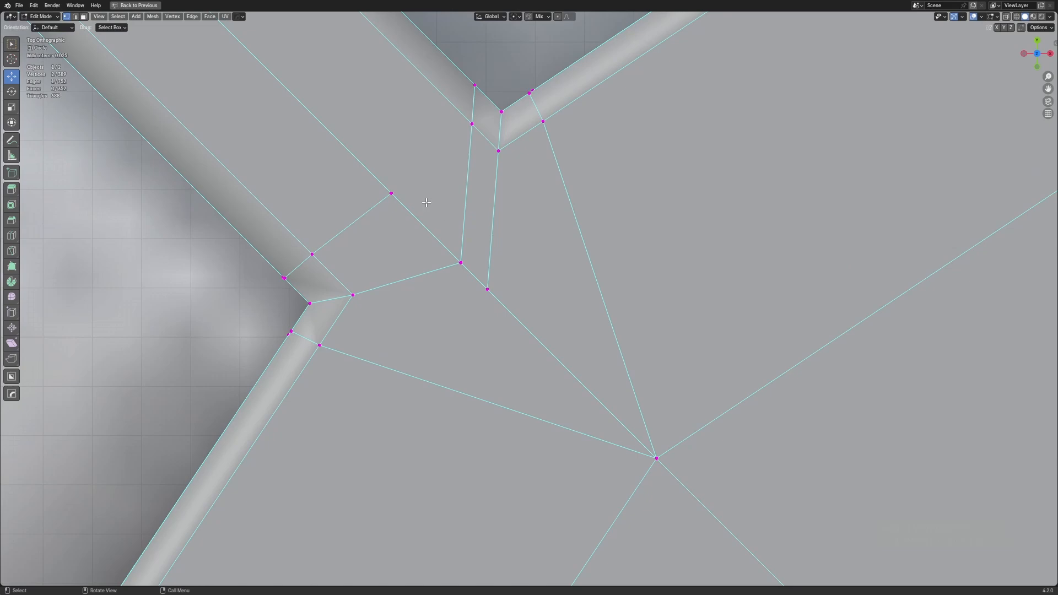
middle_drag(411, 188, 517, 223)
key(KP_7)
scroll(516, 223, down, 4)
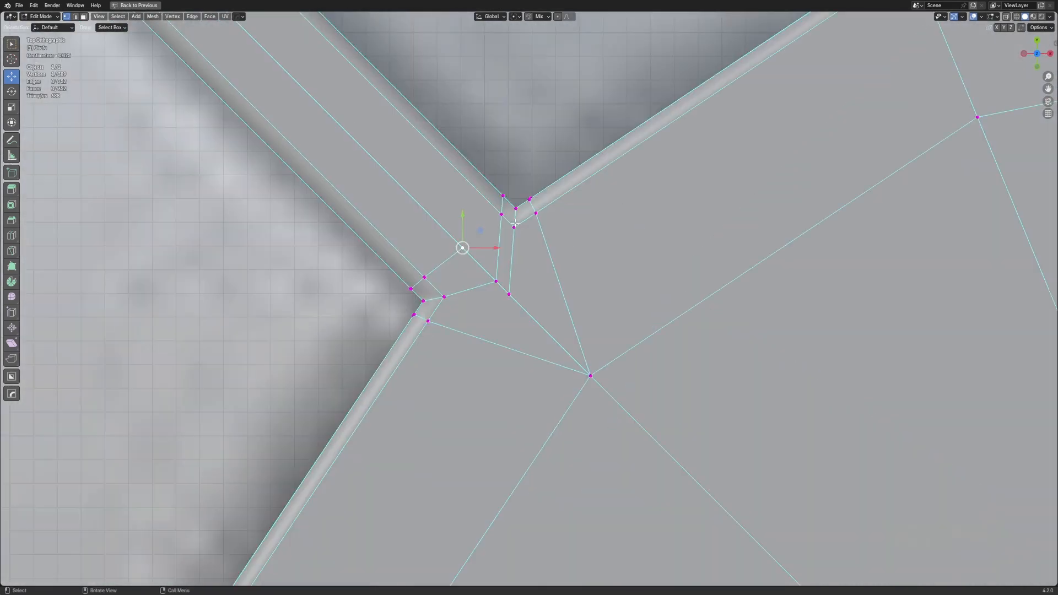
scroll(516, 223, down, 8)
Examine the edge flow at the lower-left spoke's inner and outer junctions from above
scroll(516, 223, down, 5)
shift+middle_drag(474, 485, 363, 244)
scroll(220, 243, up, 7)
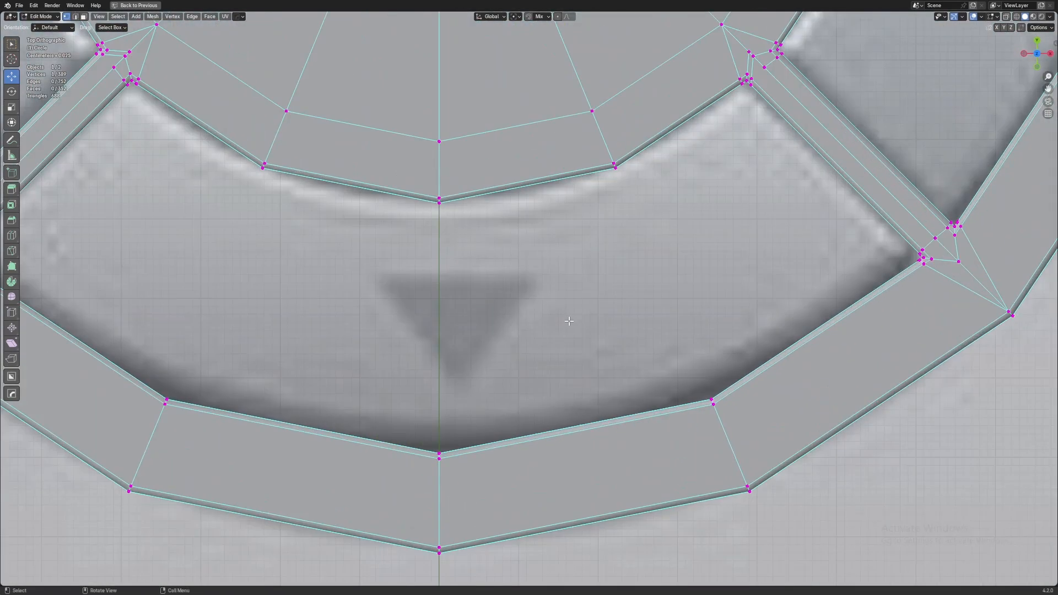
shift+middle_drag(154, 243, 560, 345)
shift+middle_drag(527, 150, 605, 292)
scroll(532, 294, up, 7)
scroll(547, 314, up, 2)
scroll(606, 292, up, 2)
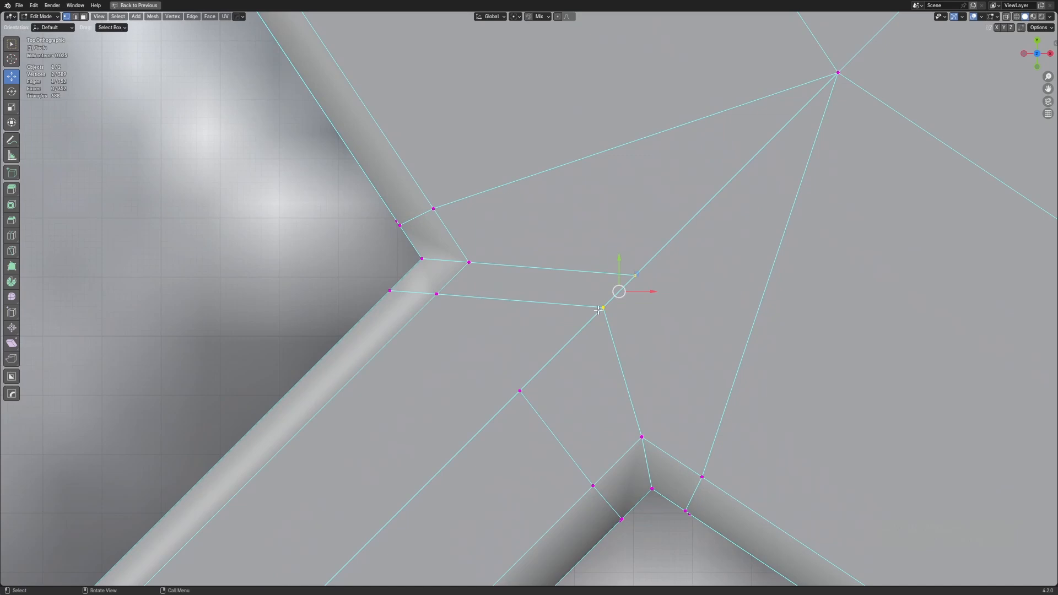
scroll(568, 370, down, 4)
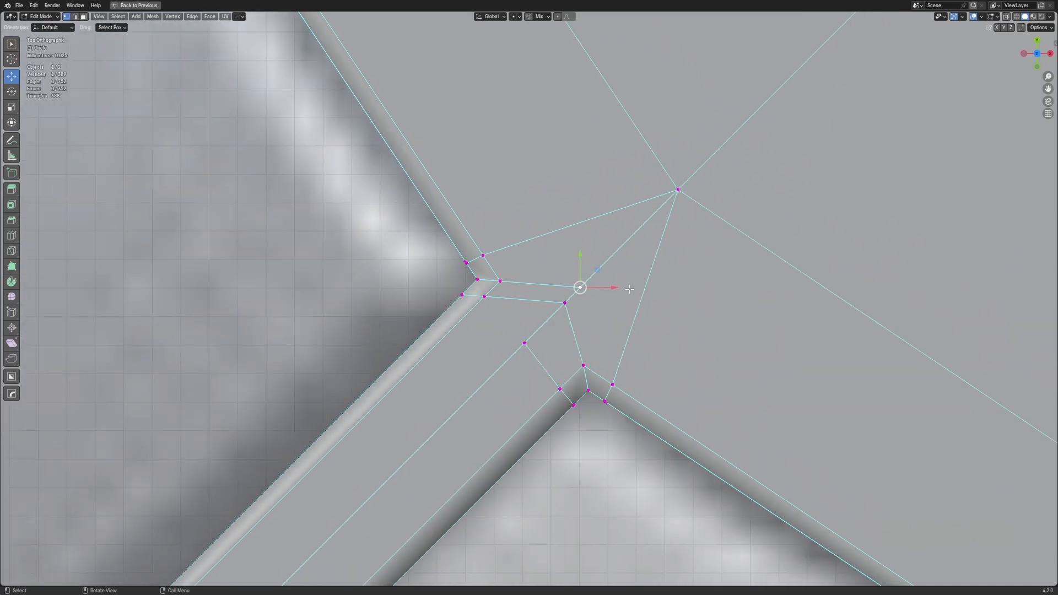
scroll(627, 287, up, 1)
shift+middle_drag(629, 268, 605, 298)
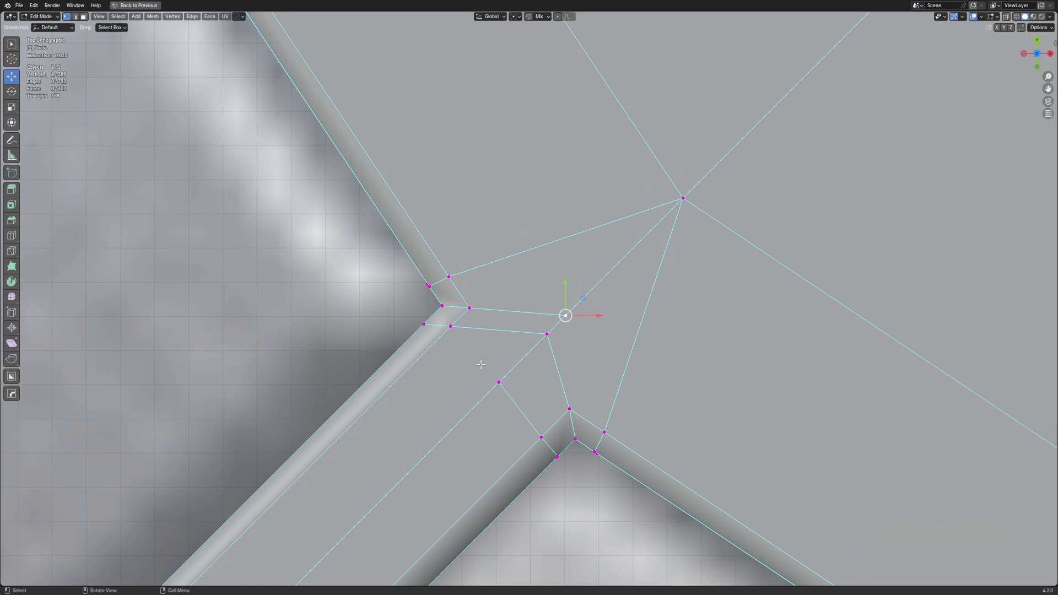
scroll(482, 365, up, 3)
scroll(532, 309, down, 2)
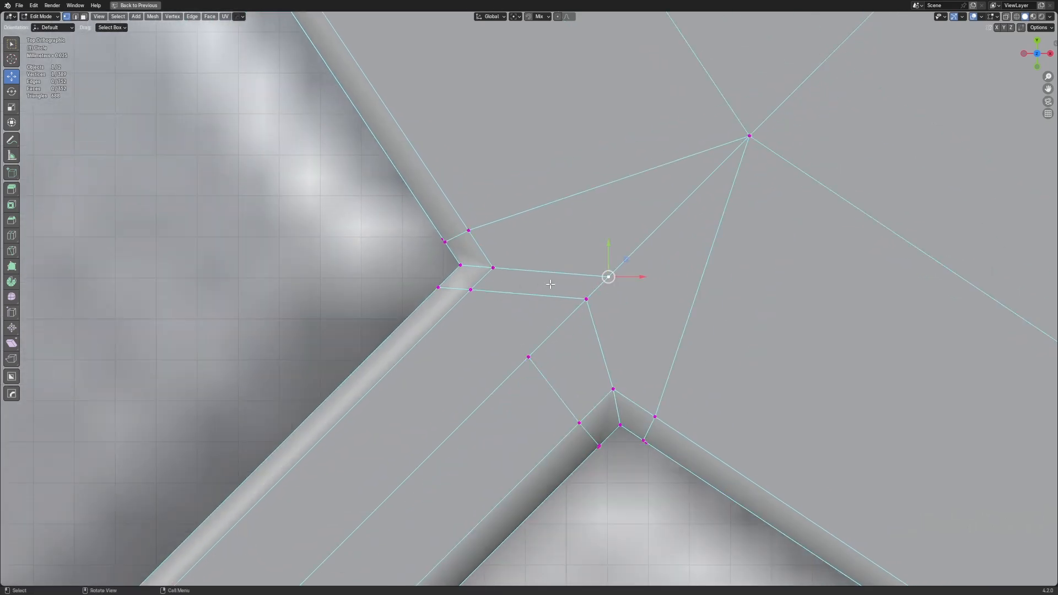
scroll(550, 284, down, 7)
scroll(623, 372, up, 7)
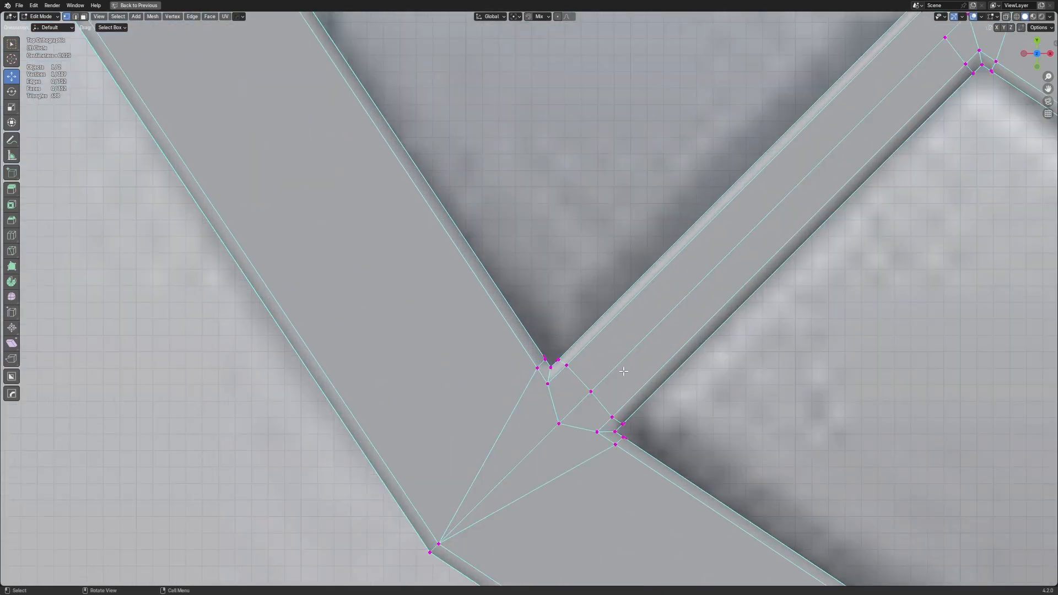
scroll(624, 372, up, 2)
Turn on X-ray and select the lower half of the faces at the lower-left spoke's outer junction in face mode
key(alt+z)
shift+middle_drag(688, 432, 580, 156)
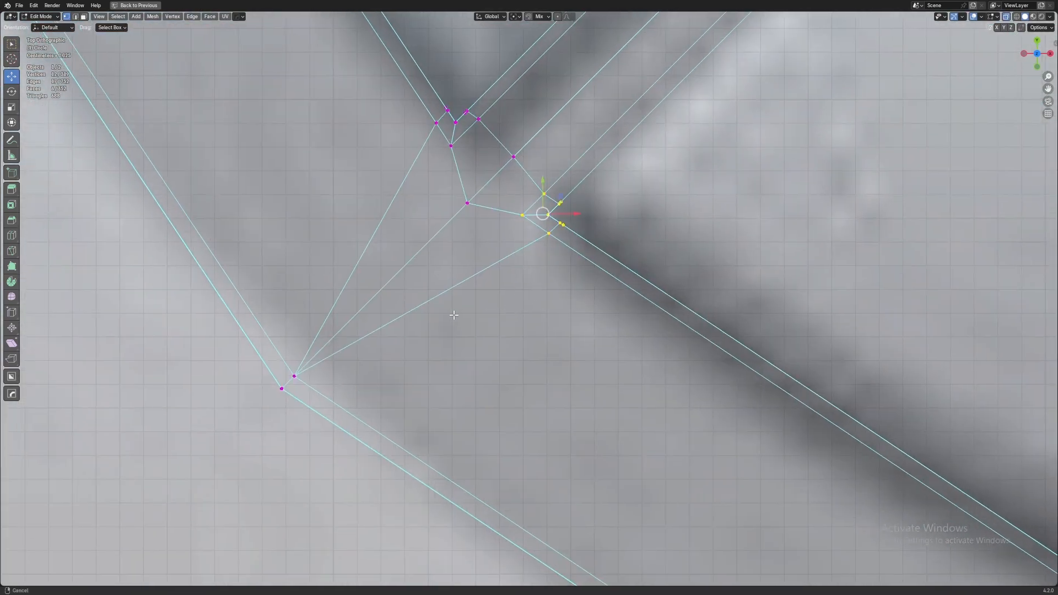
shift+middle_drag(453, 307, 522, 269)
scroll(579, 265, down, 4)
scroll(573, 264, up, 2)
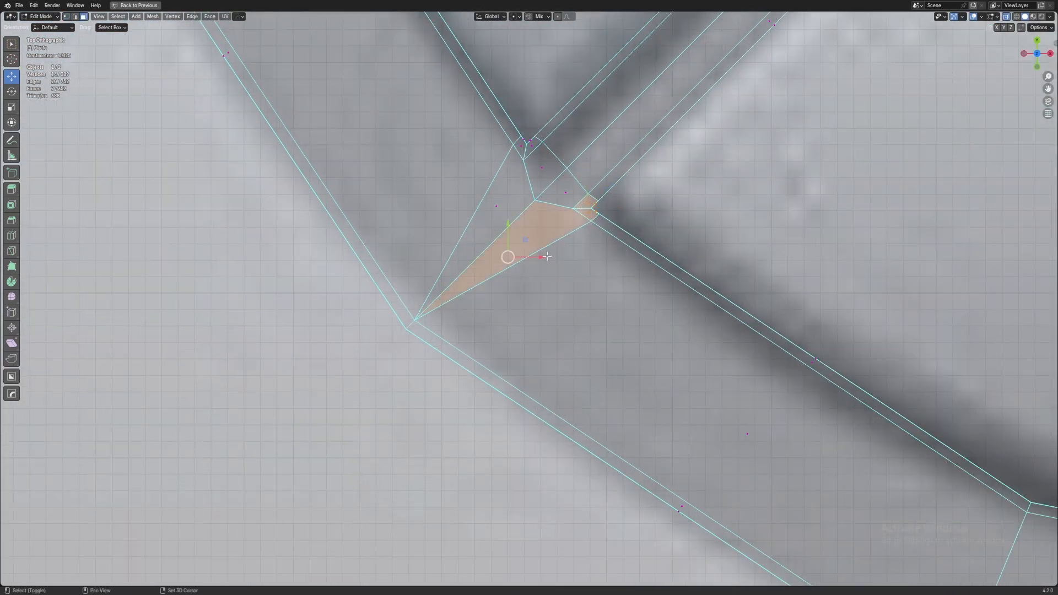
shift+drag(563, 218, 561, 220)
scroll(561, 220, down, 5)
shift+middle_drag(561, 219, 464, 318)
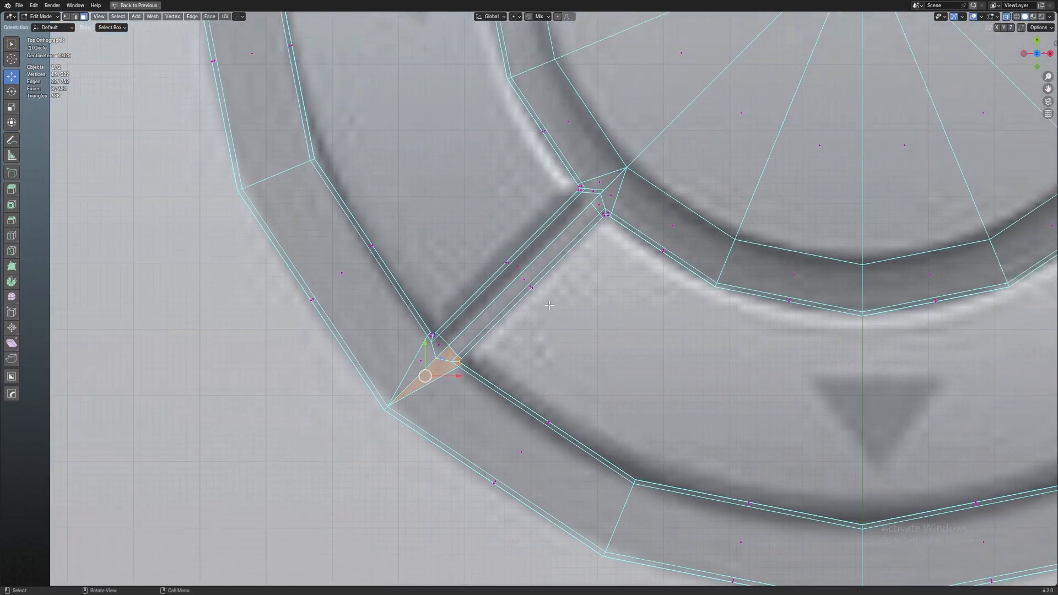
Add the lower lengthwise half of the lower-left spoke and the adjoining inner junction faces to the selection
scroll(466, 317, up, 4)
shift+drag(514, 246, 589, 296)
scroll(588, 296, down, 4)
shift+middle_drag(646, 194, 609, 259)
scroll(610, 259, up, 7)
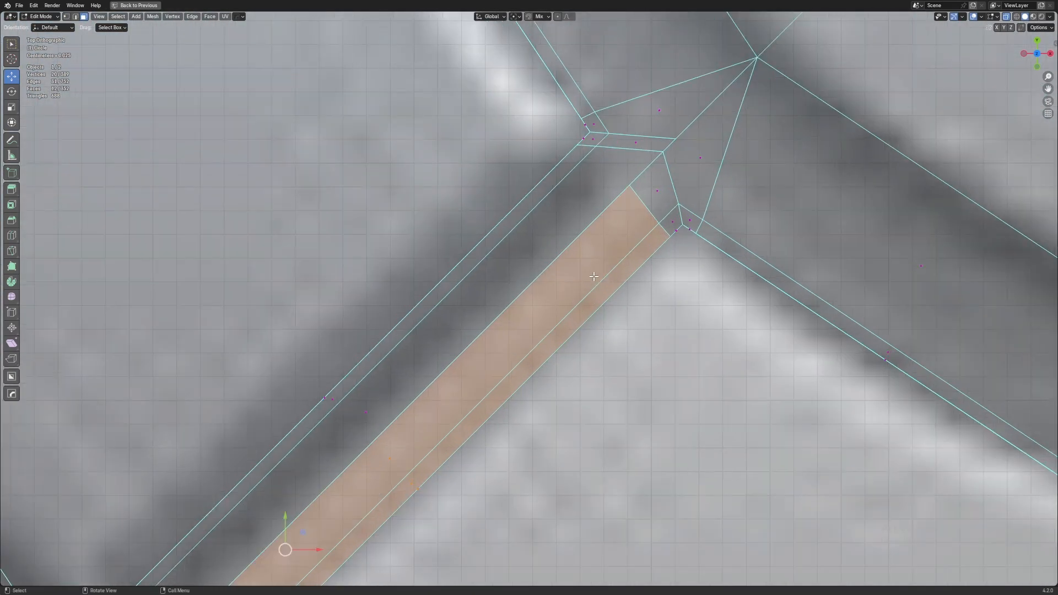
shift+middle_drag(727, 160, 658, 252)
shift+drag(578, 341, 583, 337)
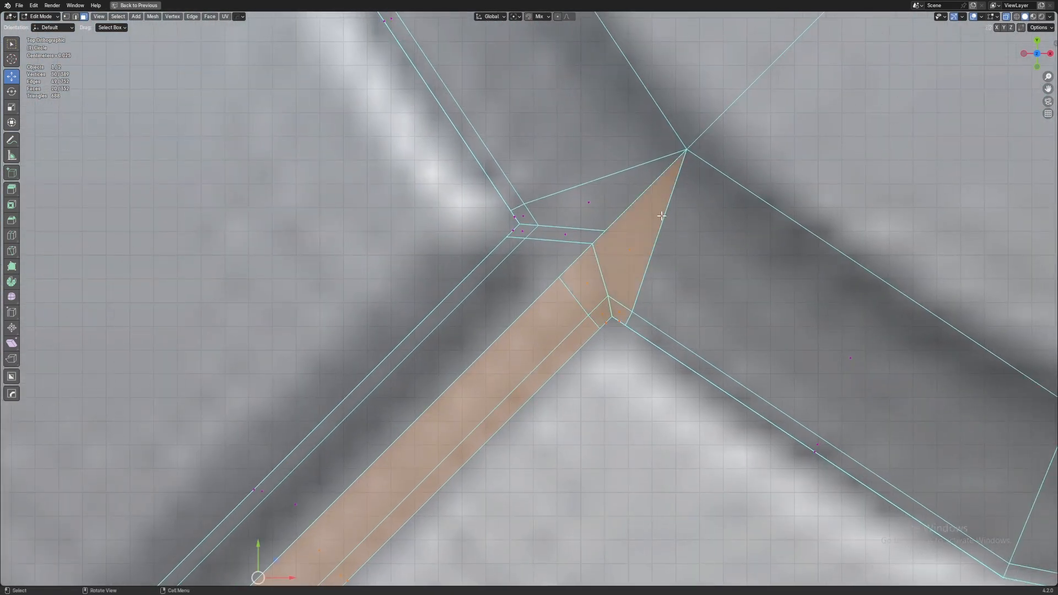
scroll(678, 205, down, 5)
shift+middle_drag(750, 259, 570, 319)
scroll(579, 303, down, 6)
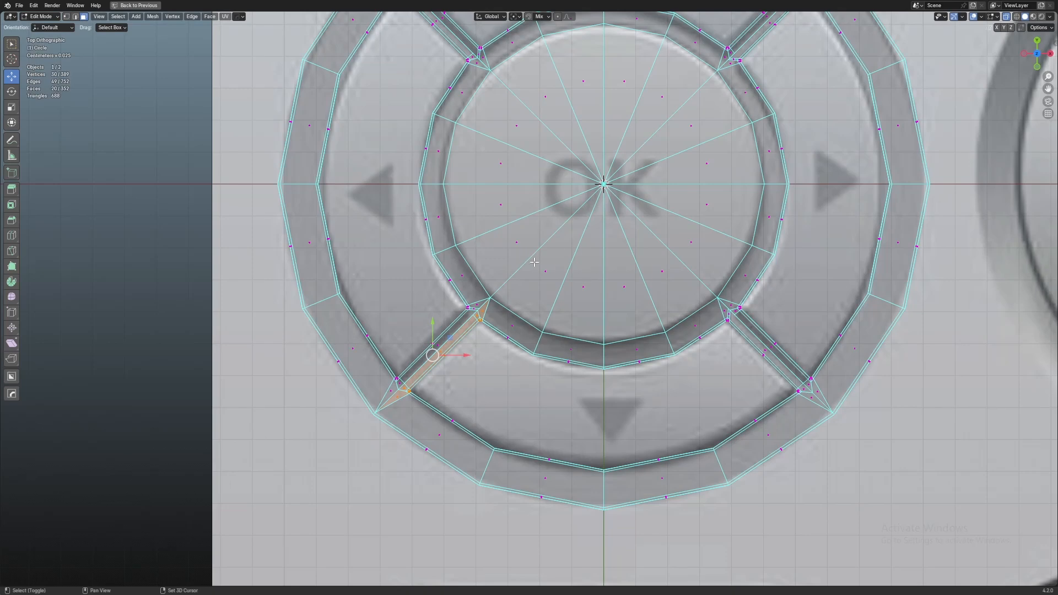
Add the center disc's lower quarter and the lower-right spoke's lower half with its inner junction faces to the selection
shift+middle_drag(693, 334, 562, 286)
scroll(563, 285, up, 6)
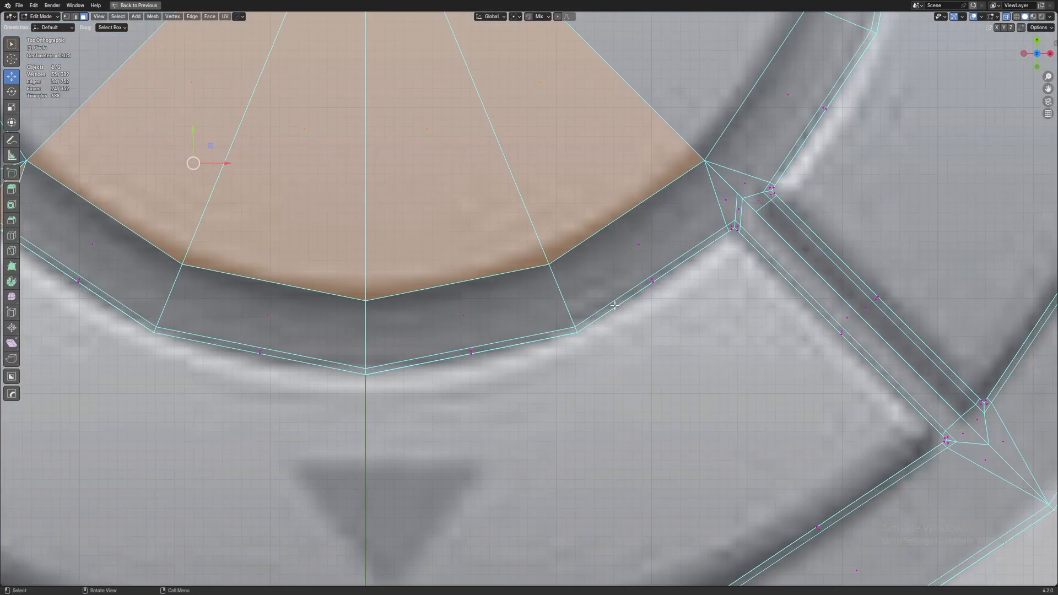
shift+middle_drag(683, 244, 594, 325)
shift+drag(657, 317, 657, 317)
scroll(657, 316, up, 3)
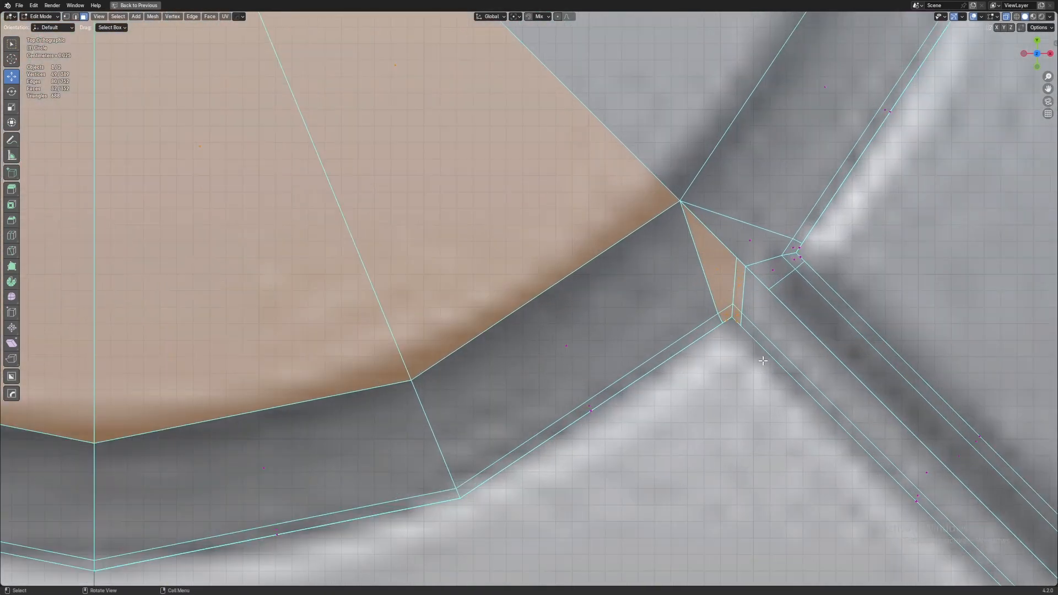
shift+middle_drag(932, 501, 507, 321)
shift+drag(562, 389, 562, 388)
scroll(563, 389, down, 6)
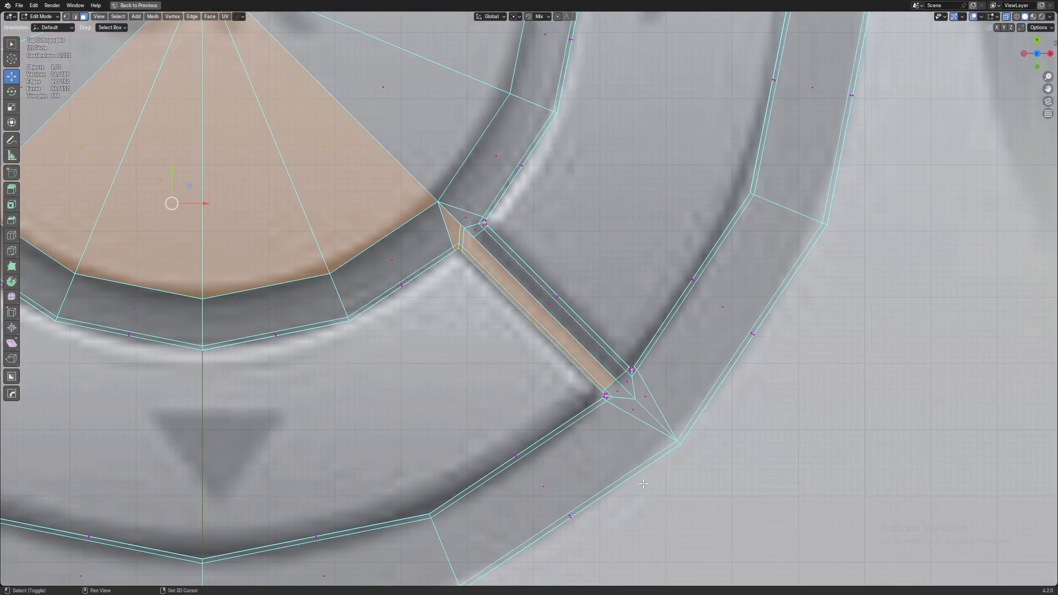
Add the lower half of the faces at the lower-right spoke's outer junction to the selection
scroll(444, 272, up, 6)
shift+middle_drag(444, 272, 444, 277)
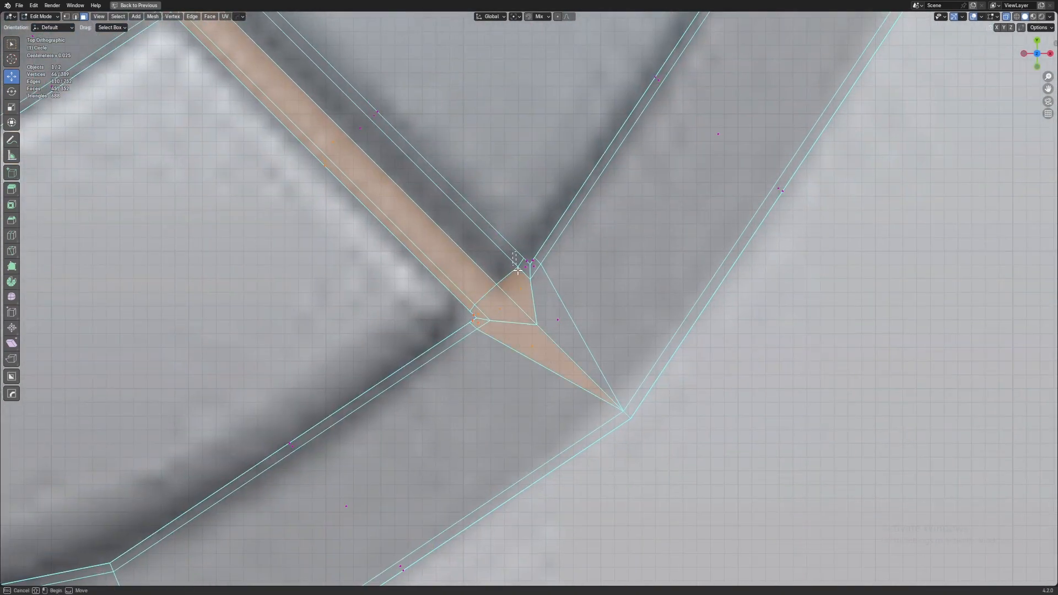
scroll(542, 301, down, 6)
shift+middle_drag(442, 360, 479, 292)
shift+drag(427, 247, 454, 300)
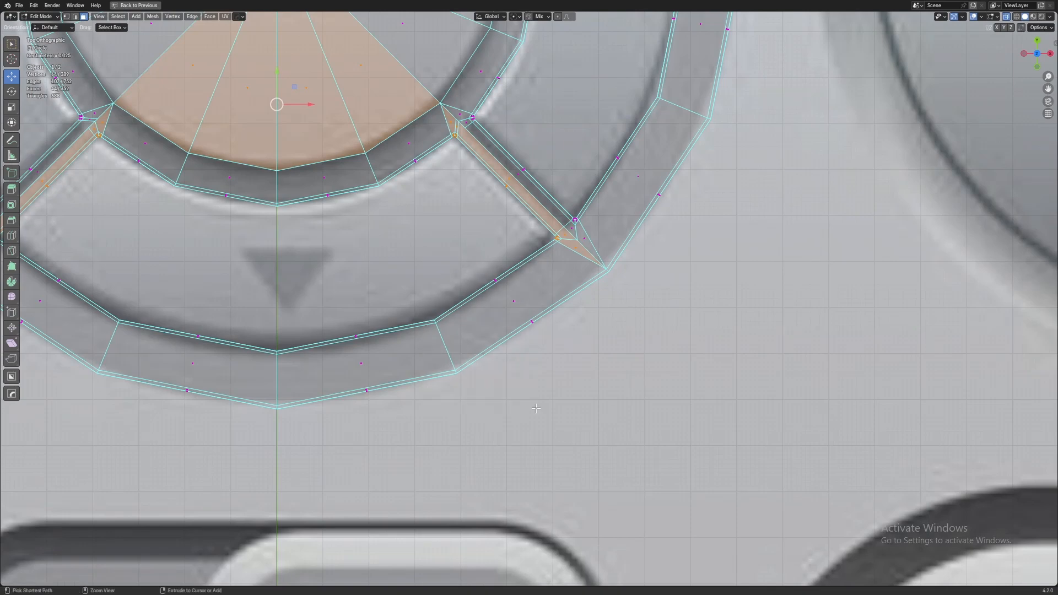
Add the outer ring's lower faces between the two lower spokes to the selection
scroll(536, 408, down, 1)
shift+middle_drag(536, 408, 548, 361)
shift+drag(485, 239, 510, 281)
shift+middle_drag(569, 372, 568, 295)
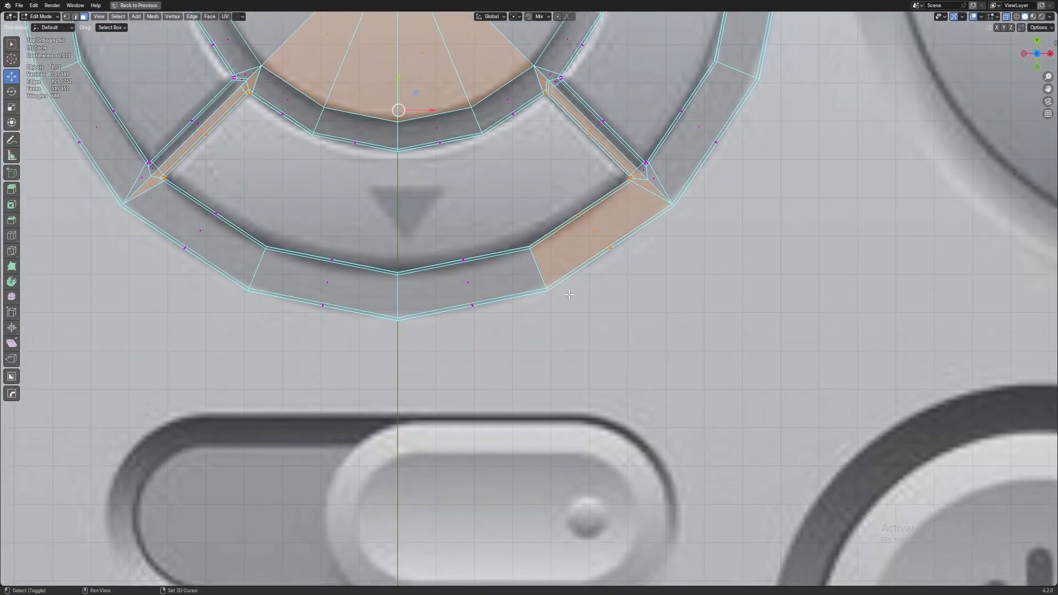
shift+drag(204, 364, 200, 369)
shift+middle_drag(434, 398, 533, 404)
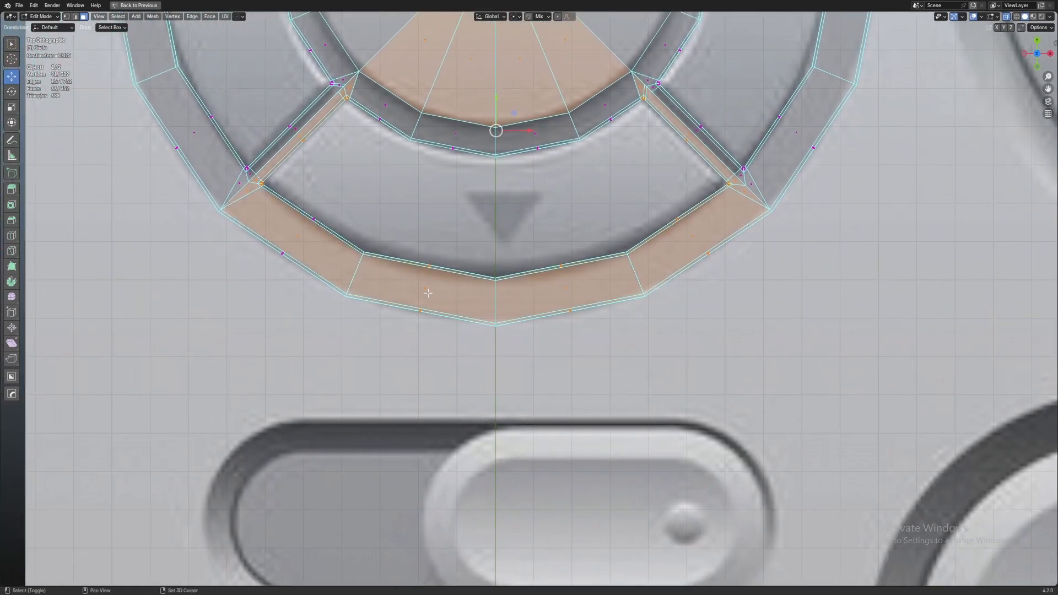
scroll(427, 292, up, 5)
shift+middle_drag(246, 212, 313, 284)
scroll(456, 270, down, 6)
scroll(457, 270, down, 4)
scroll(458, 275, up, 8)
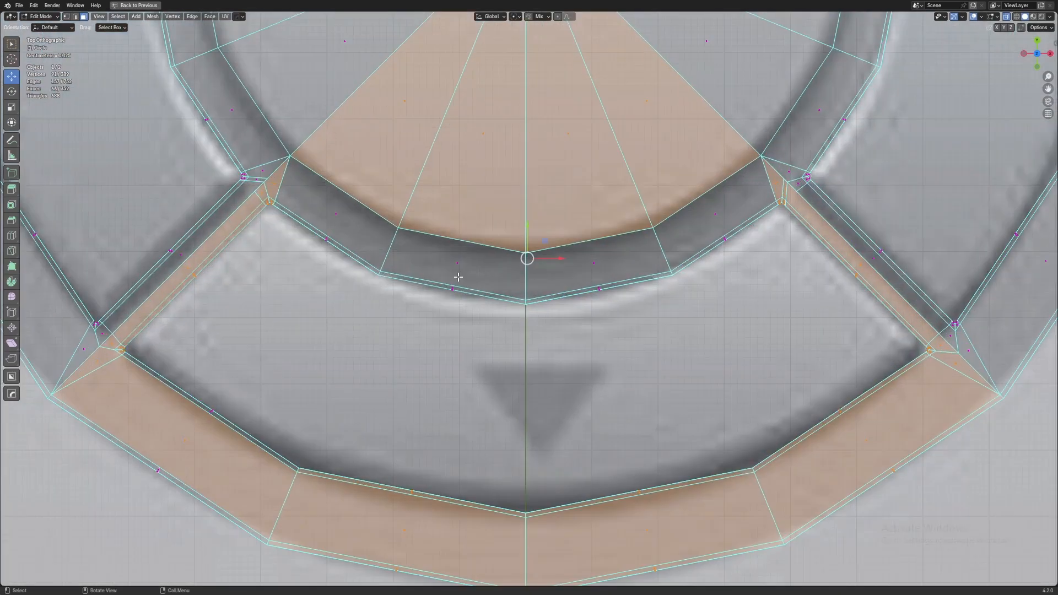
Add the inner ring's lower faces between the two lower spokes to the selection
shift+drag(344, 266, 314, 272)
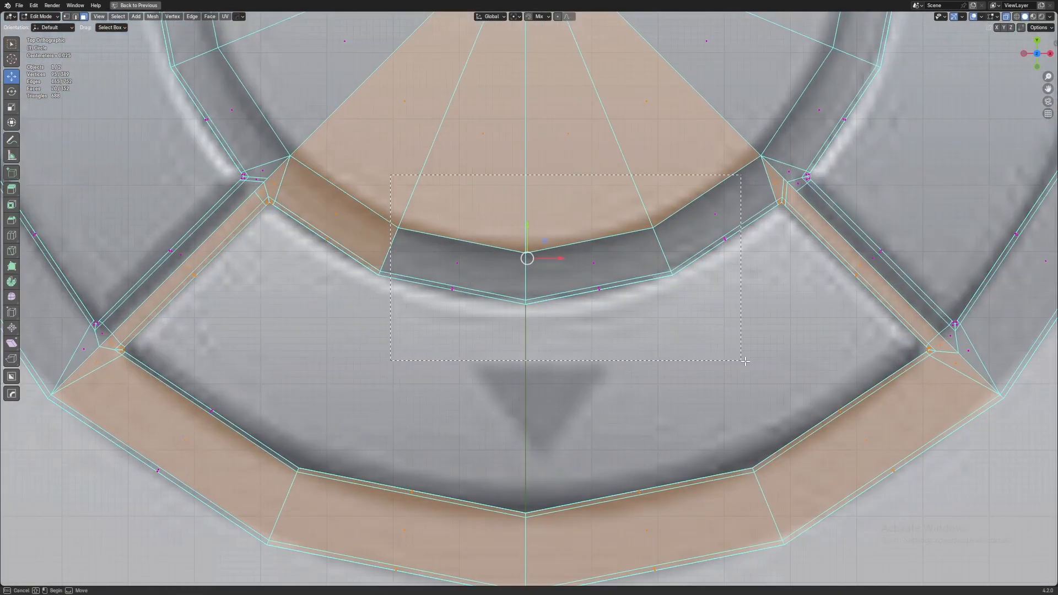
shift+drag(745, 361, 741, 363)
scroll(739, 362, down, 3)
Invert the selection and delete all faces outside the lower quarter of the pad
key(ctrl+i)
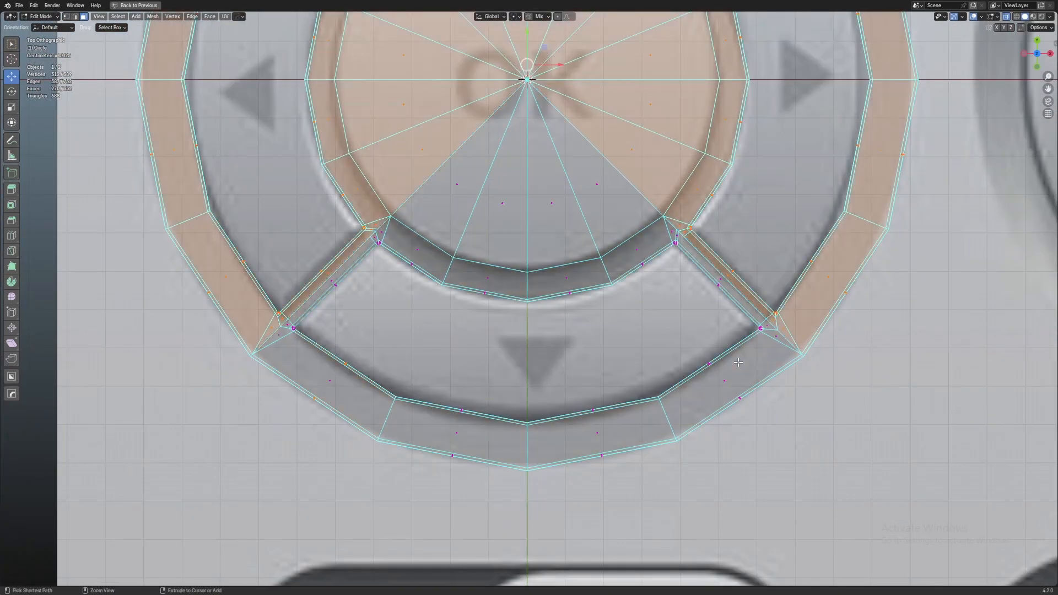
key(x)
click(738, 363)
scroll(738, 362, down, 4)
key(alt+z)
scroll(637, 395, up, 6)
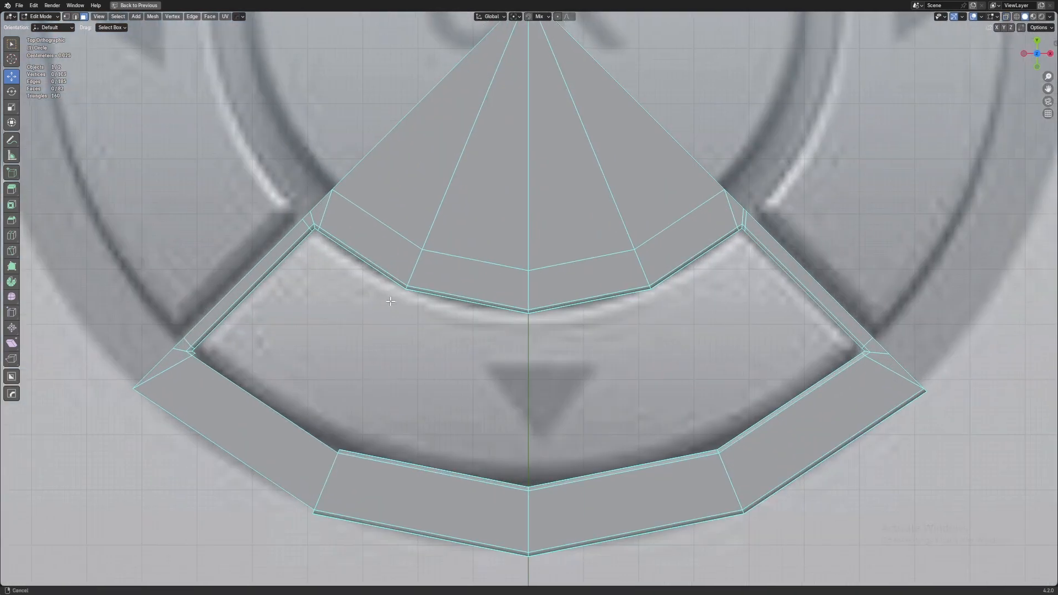
Try a loop cut across the lower-left spoke strip, dissolve its edges, and undo the cut
shift+middle_drag(300, 175, 525, 234)
scroll(524, 278, up, 6)
key(1)
scroll(518, 286, down, 5)
scroll(529, 243, up, 5)
shift+middle_drag(538, 287, 518, 348)
scroll(518, 349, down, 3)
scroll(518, 348, up, 5)
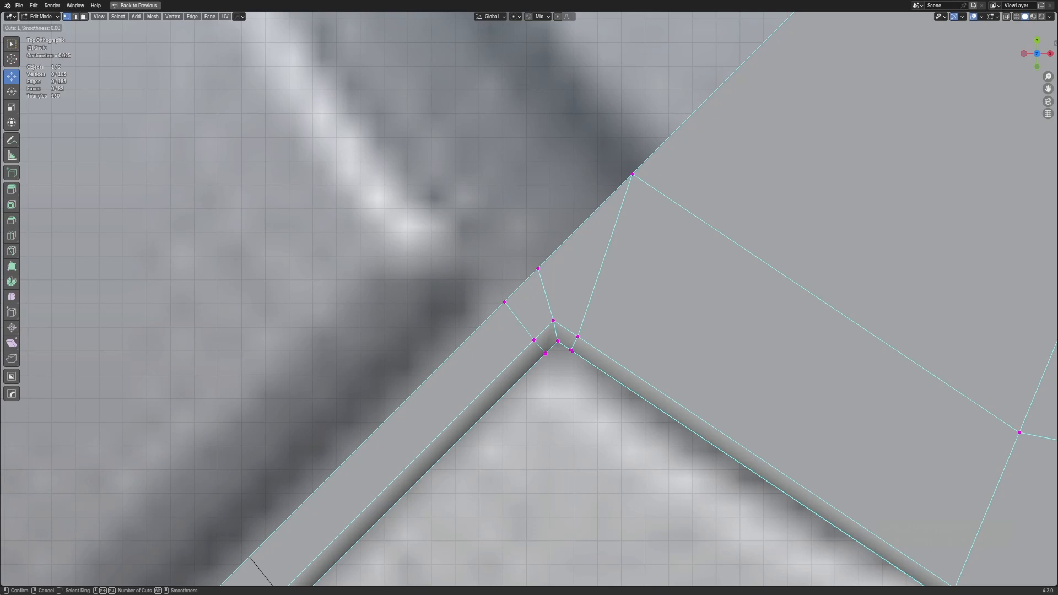
right_click(580, 298)
key(ctrl+x)
scroll(581, 302, down, 5)
key(ctrl+z)
key(ctrl+z)
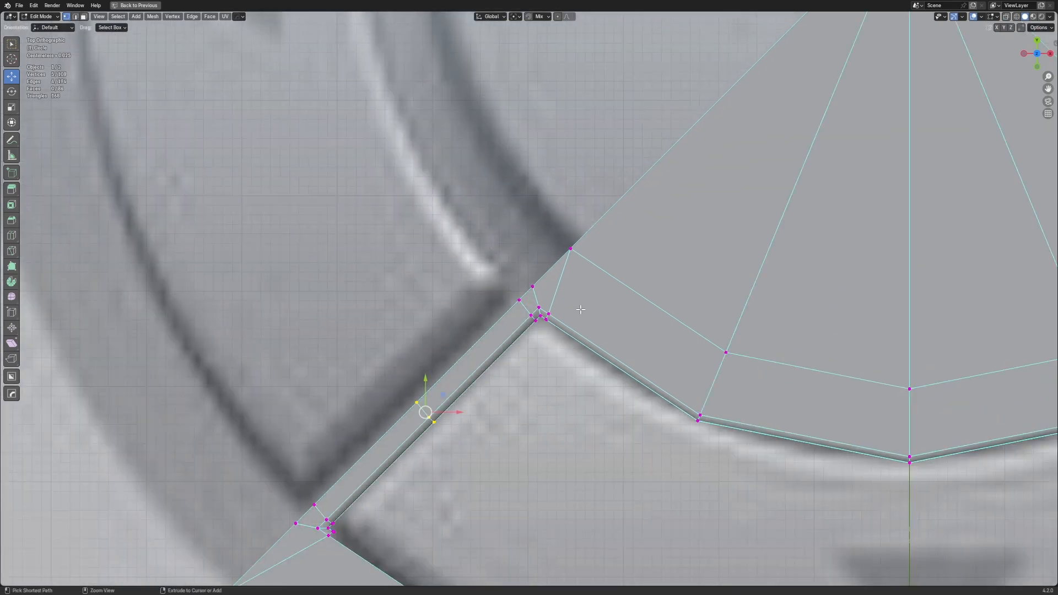
Inspect the quarter's inner left junction and undo the deletion of the surrounding faces
scroll(590, 331, up, 2)
scroll(529, 300, up, 6)
click(509, 311)
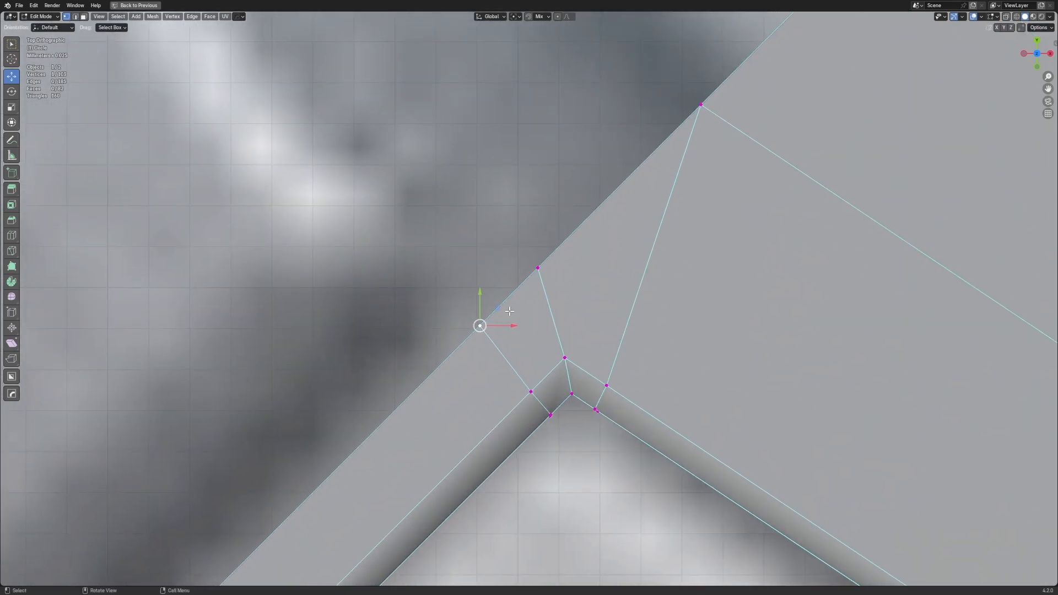
scroll(567, 392, down, 7)
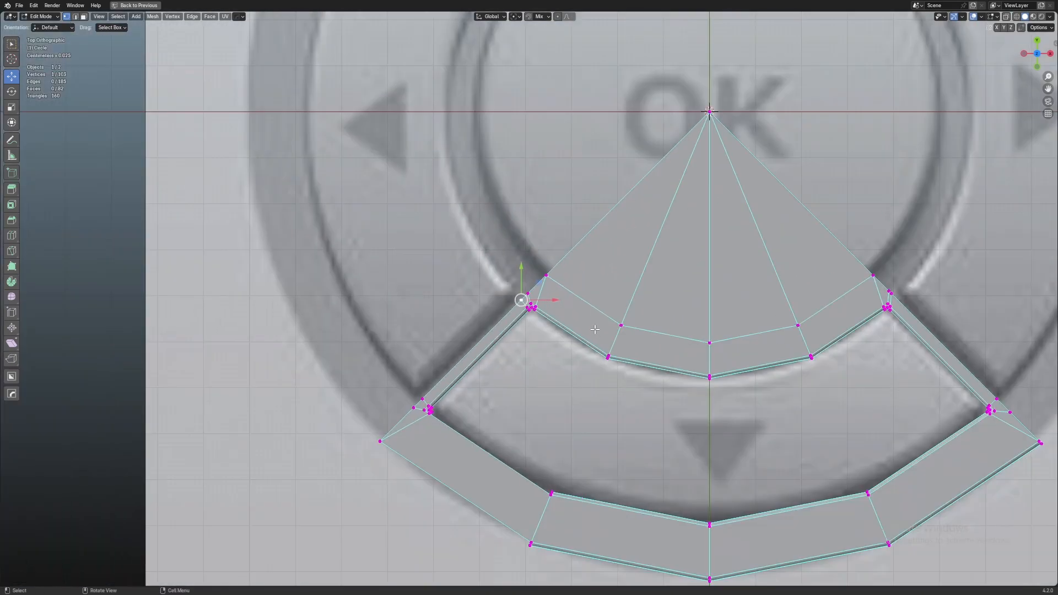
scroll(516, 406, up, 4)
middle_drag(517, 406, 497, 266)
click(546, 267)
scroll(547, 268, down, 6)
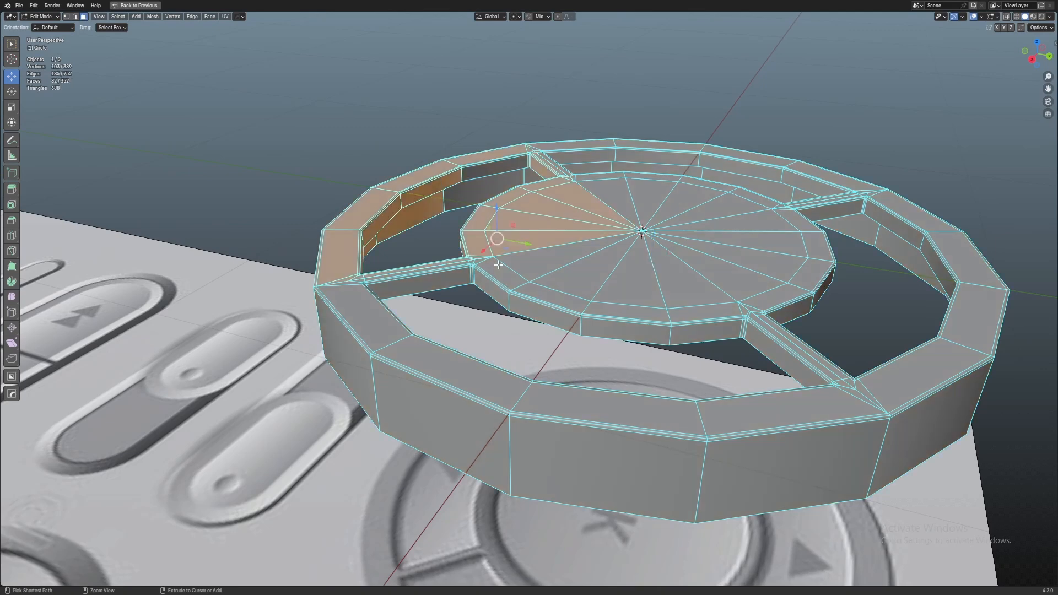
Add the missing upper inner-wall faces of the outer ring next to the spoke to the selection
mouse_move(480, 264)
middle_down()
mouse_move(488, 270)
mouse_move(474, 270)
middle_up()
scroll(491, 273, up, 3)
scroll(474, 232, up, 7)
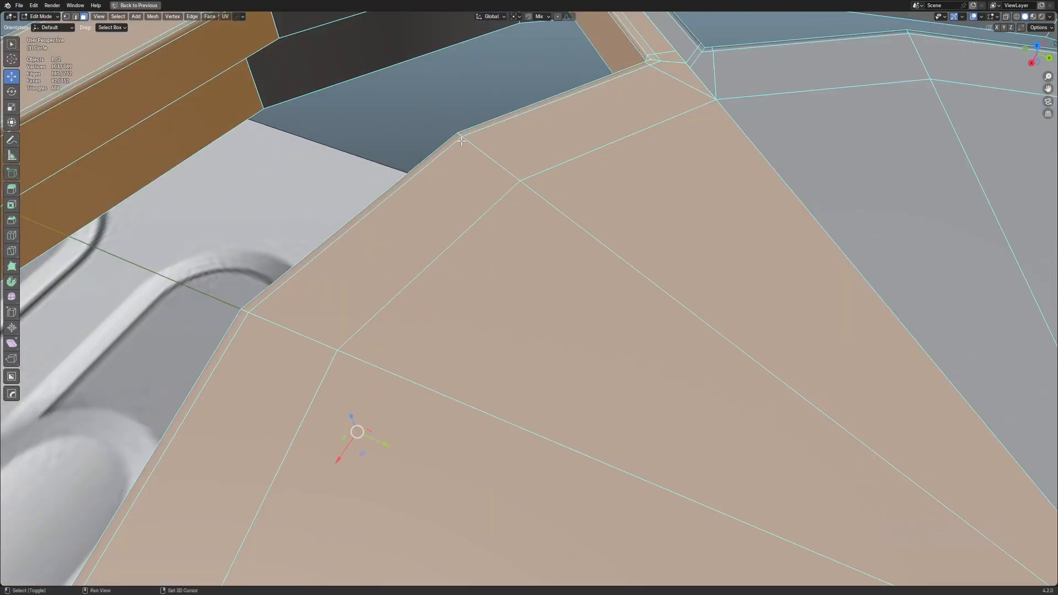
shift+middle_drag(461, 141, 469, 248)
shift+click(413, 164)
drag(330, 153, 354, 166)
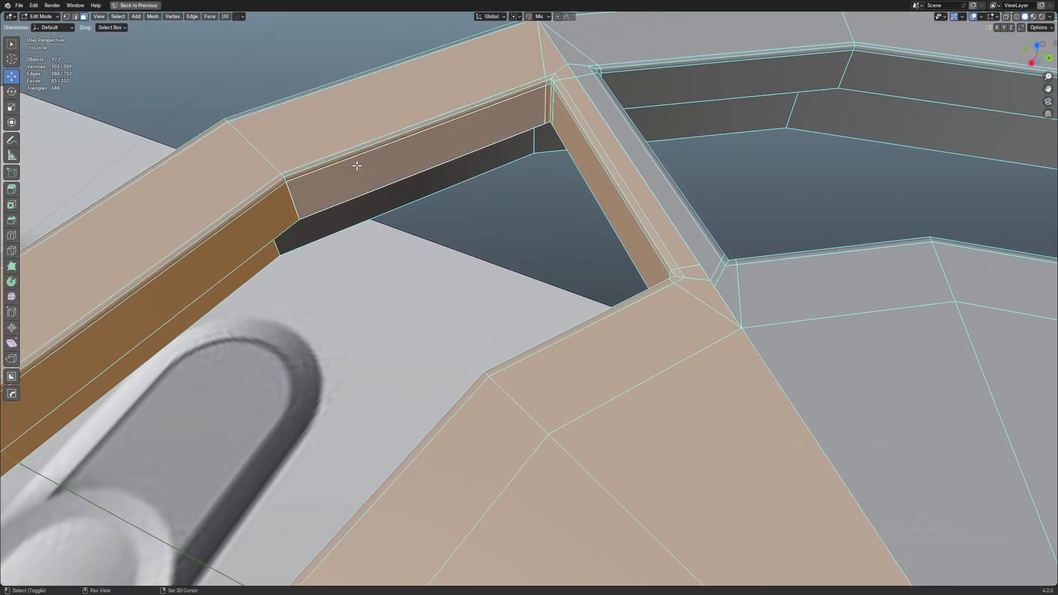
Invert the selection and delete the faces outside the selected quarter, dismissing the accidental quit request
scroll(361, 165, down, 3)
key(ctrl+q)
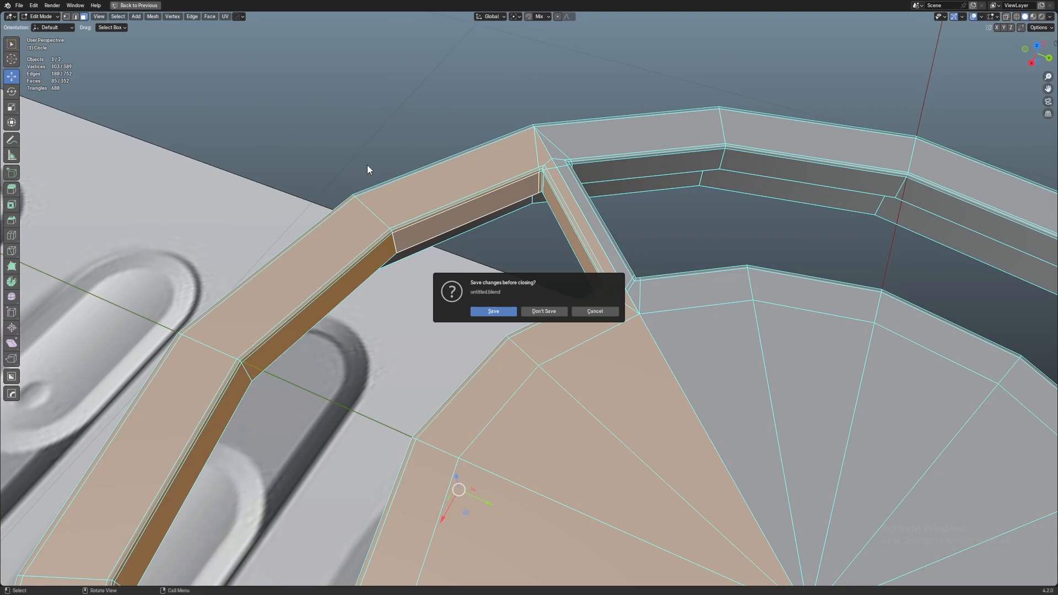
click(1022, 157)
key(ctrl+i)
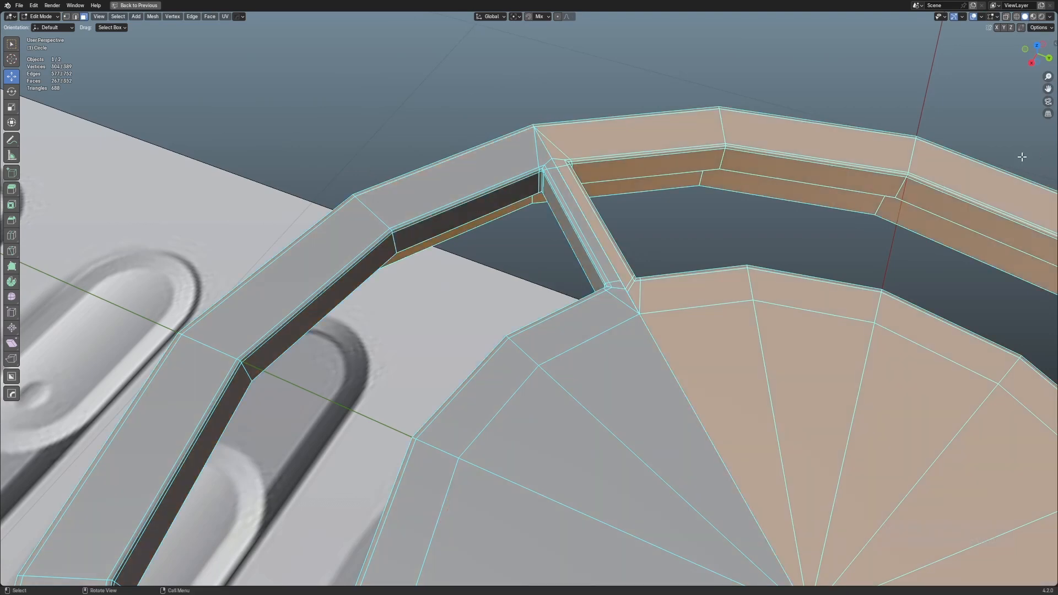
key(x)
click(1022, 157)
Extrude the outer rim edge above the missing outer wall face beside the spoke and move the new edge downward
middle_drag(1022, 156, 799, 191)
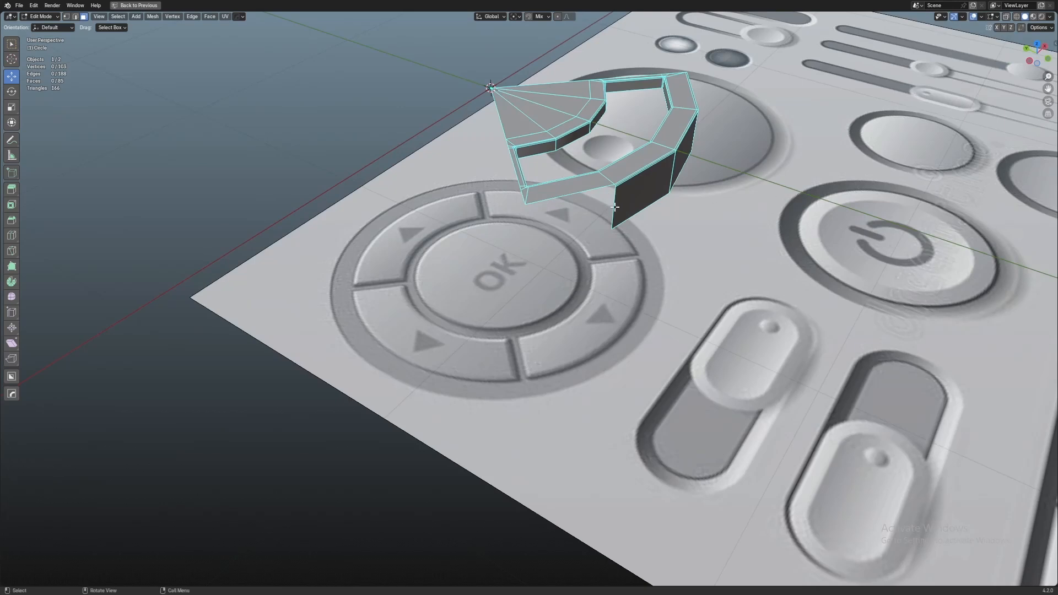
scroll(592, 199, up, 3)
key(e)
right_click(521, 158)
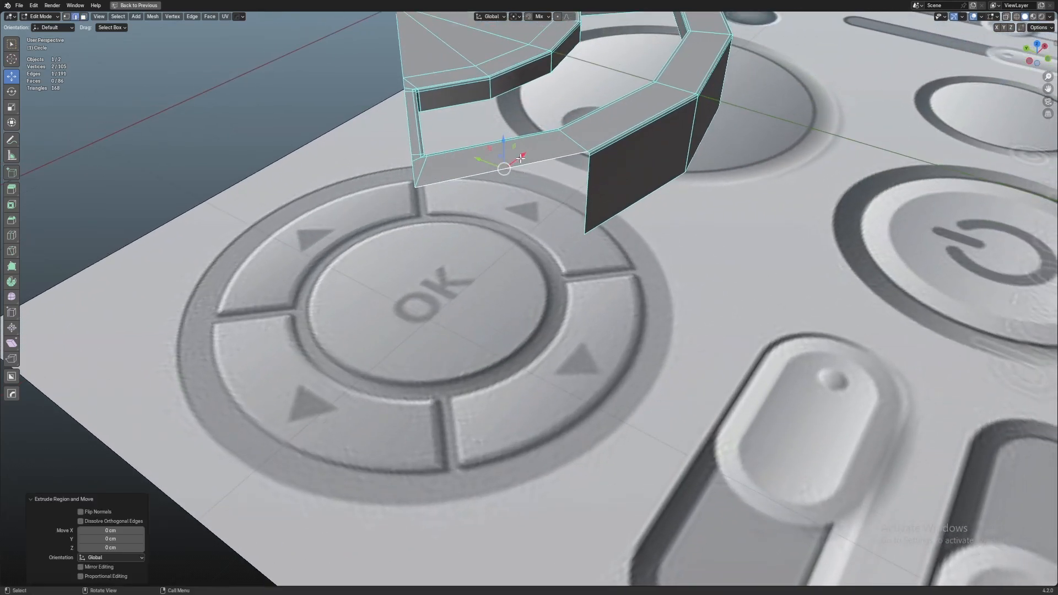
key(g)
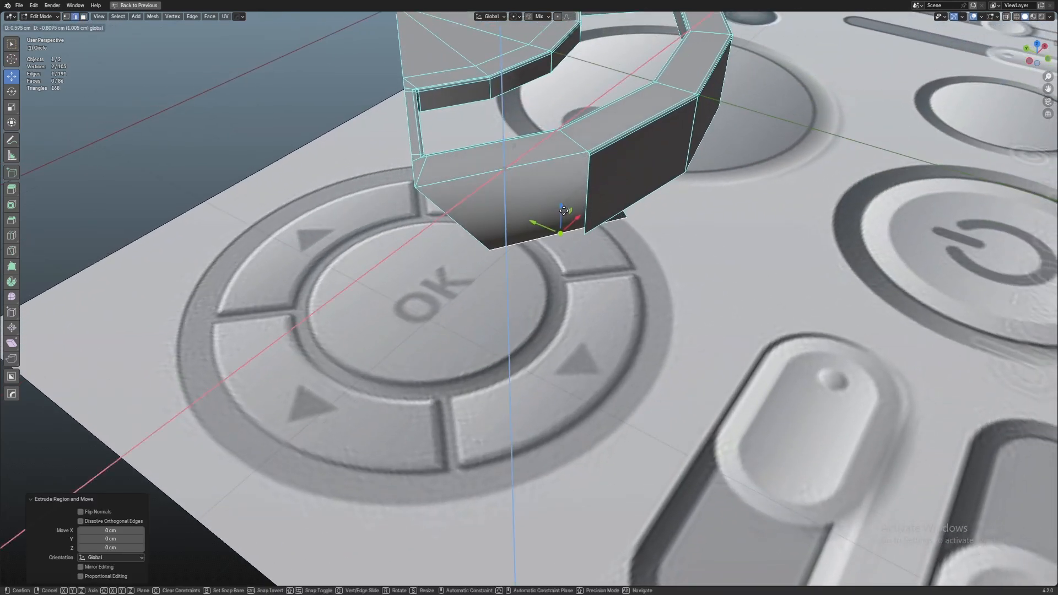
Try to rebuild the missing outer wall face by extruding the rim's edge and moving it along Z
click(562, 213)
key(z)
key(Escape)
key(g)
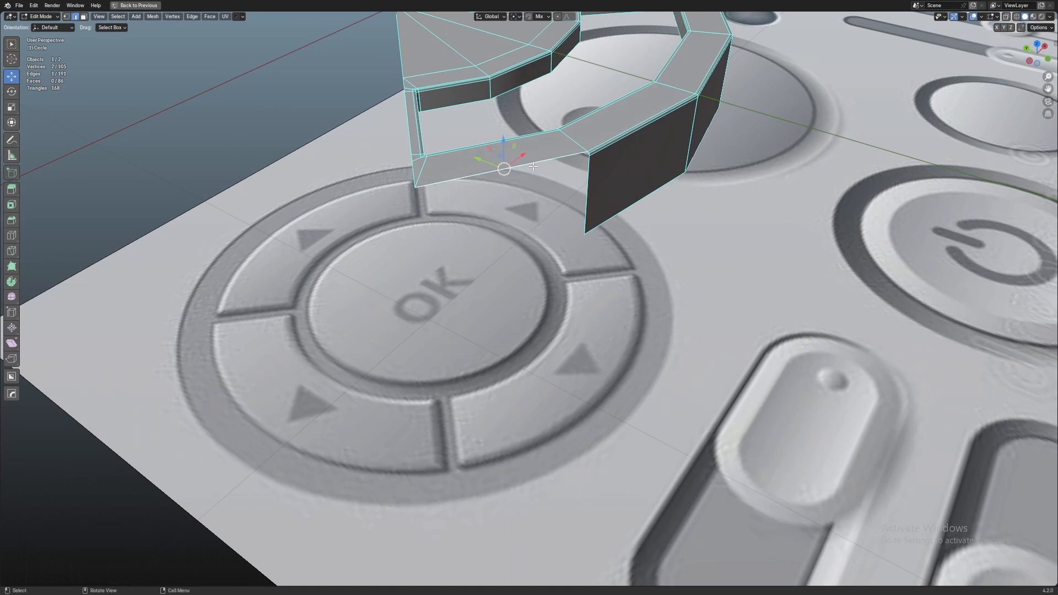
click(586, 226)
middle_drag(585, 225, 630, 239)
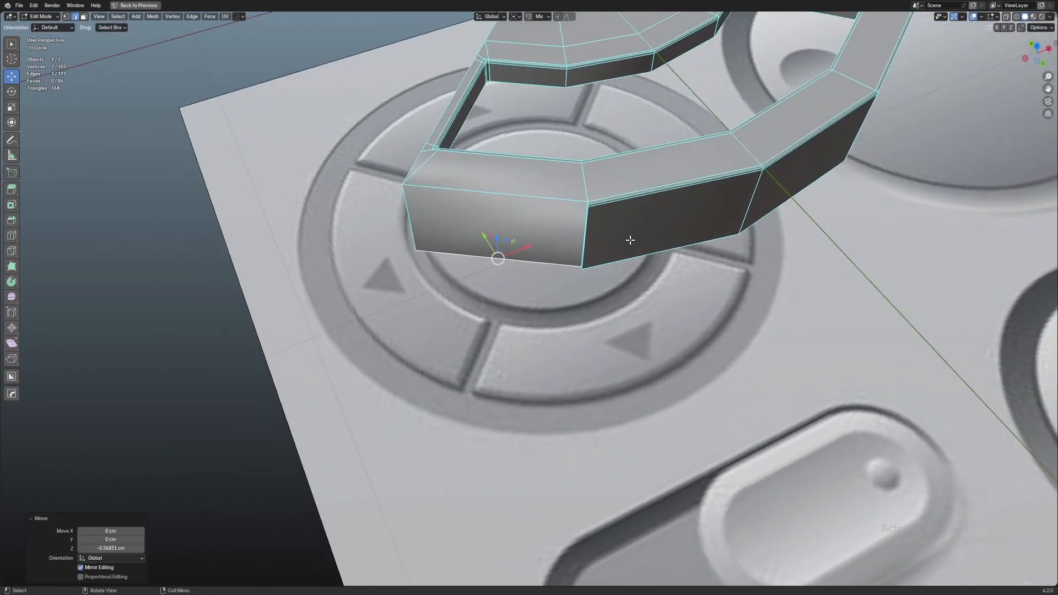
Undo back to the full ring and delete the selected faces, keeping one quarter segment with its outer wall
key(ctrl+z)
key(ctrl+z)
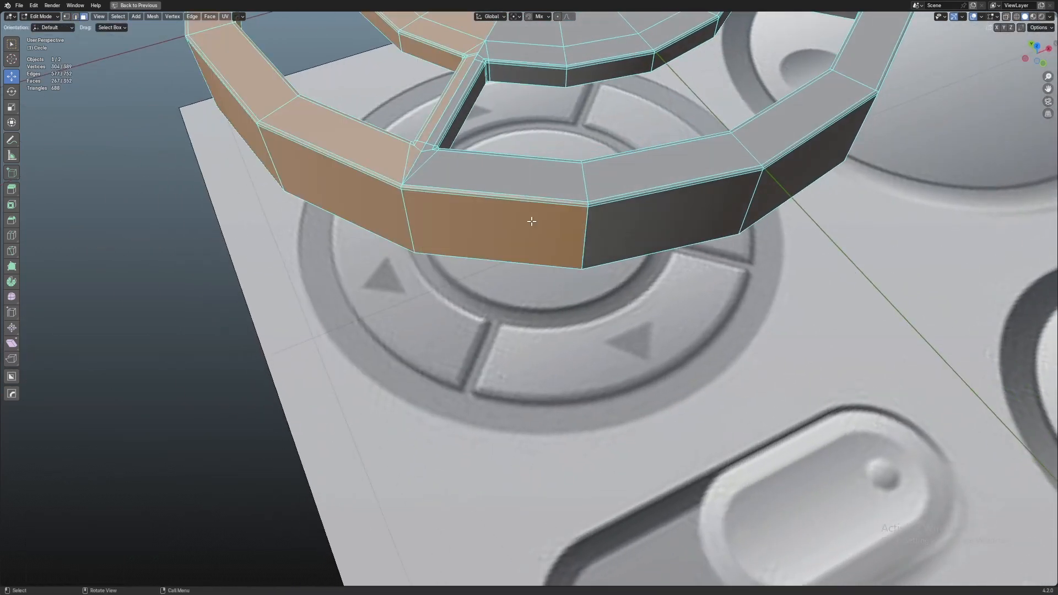
middle_drag(494, 210, 458, 66)
key(x)
click(489, 250)
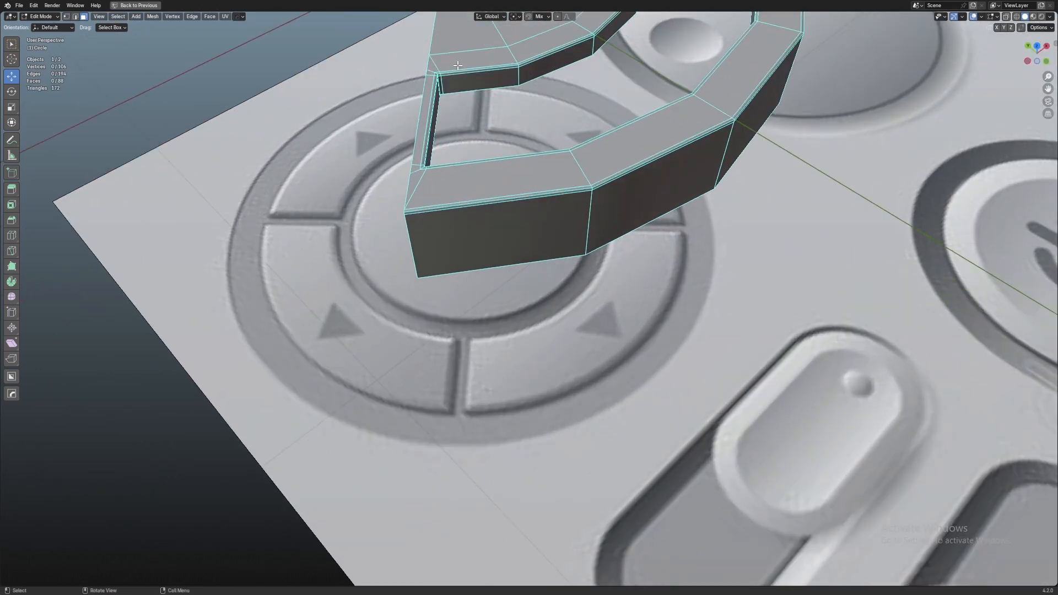
key(Escape)
In top view, knife a cut across the spoke from its corner beside the centre disc and dissolve the old slanted edge
shift+middle_drag(467, 135, 490, 270)
scroll(496, 271, down, 1)
scroll(498, 271, up, 3)
key(KP_7)
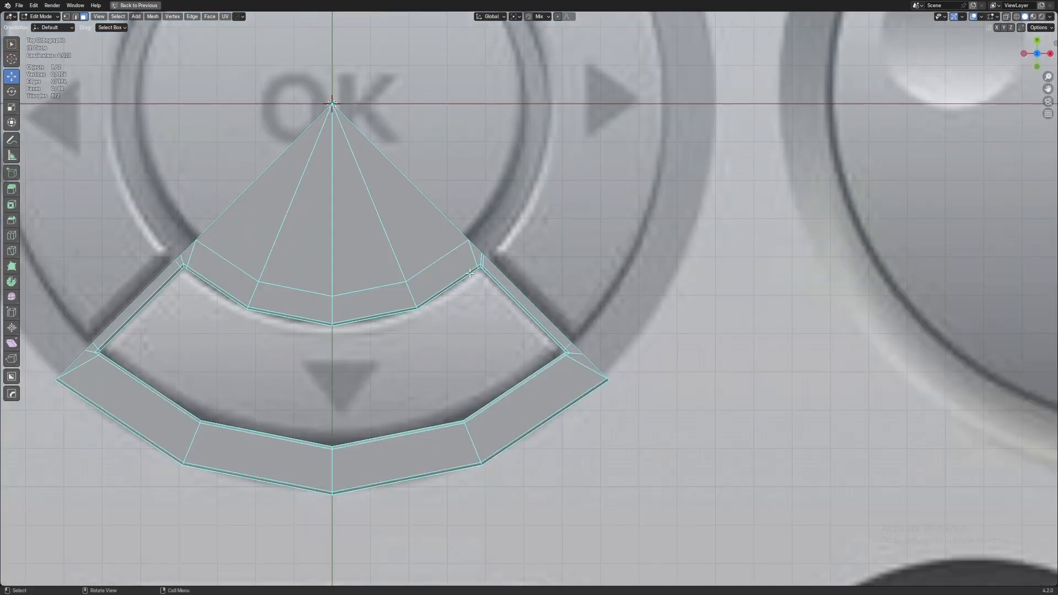
scroll(470, 273, up, 10)
key(1)
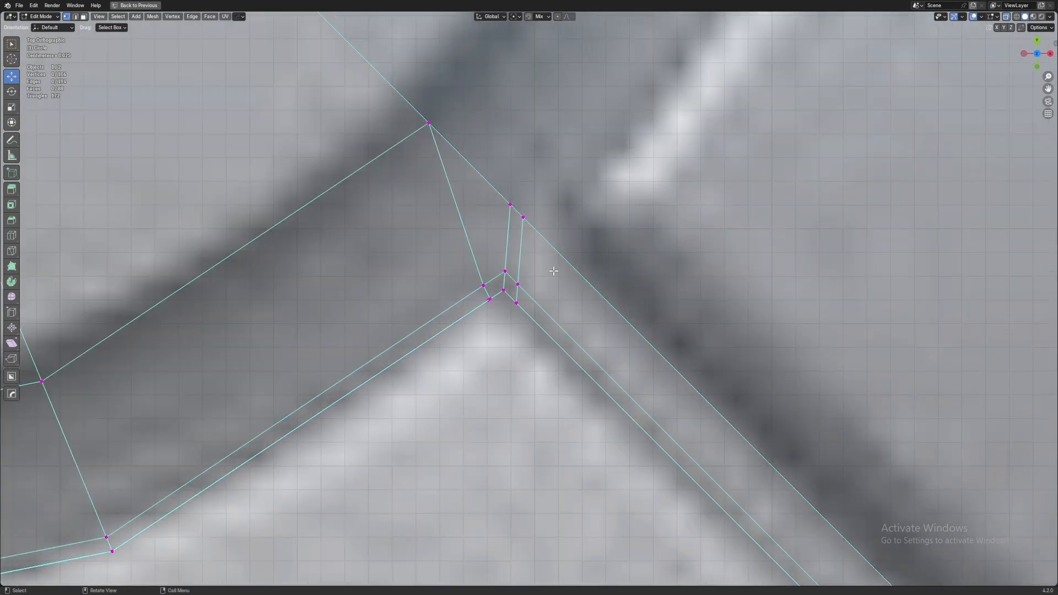
ctrl+middle_drag(554, 271, 521, 326)
key(k)
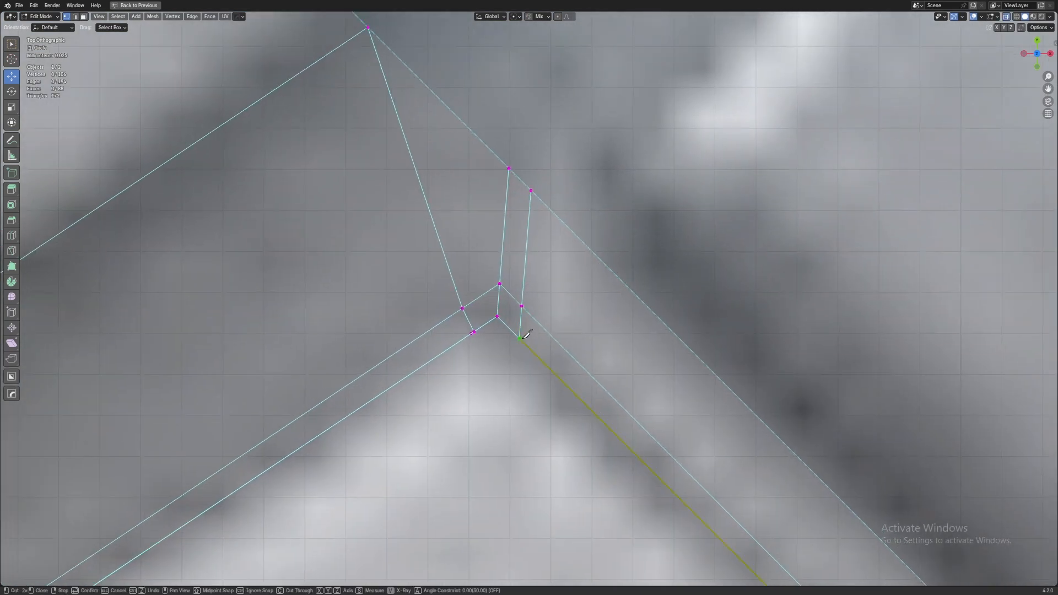
click(521, 338)
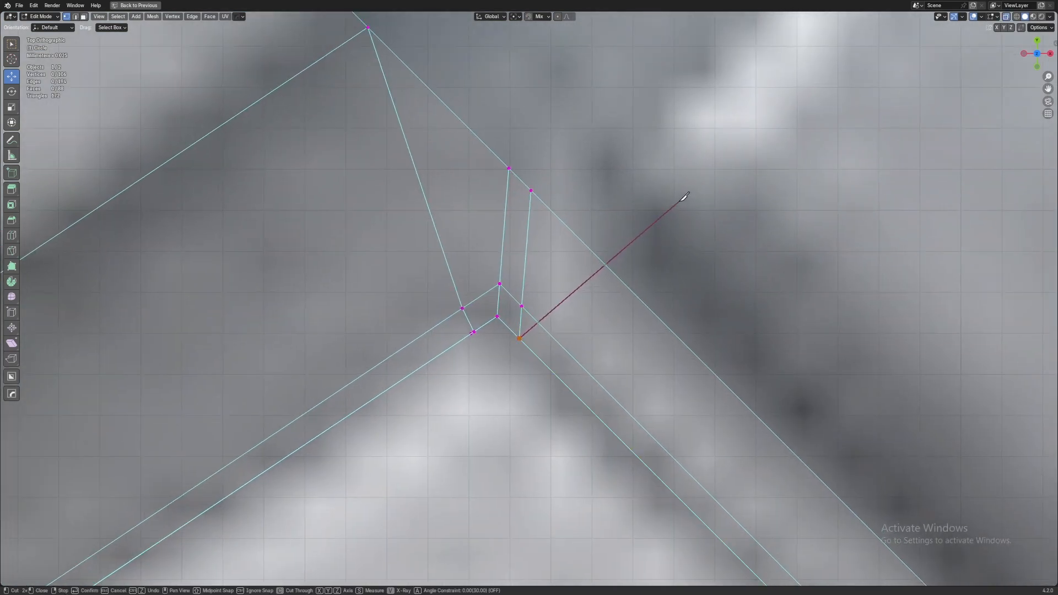
click(684, 197)
key(Return)
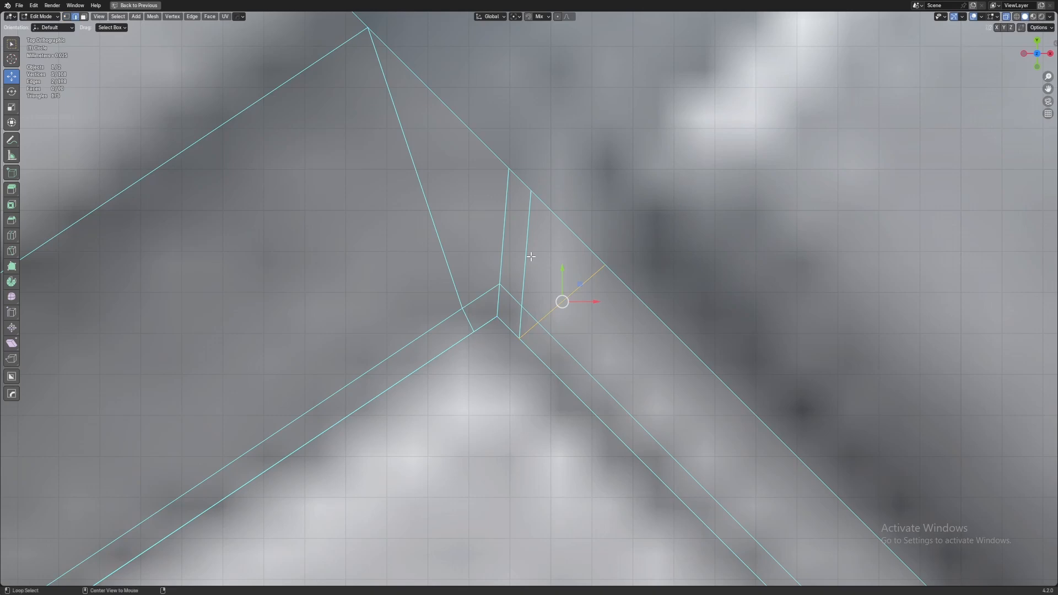
key(ctrl+x)
scroll(529, 259, down, 10)
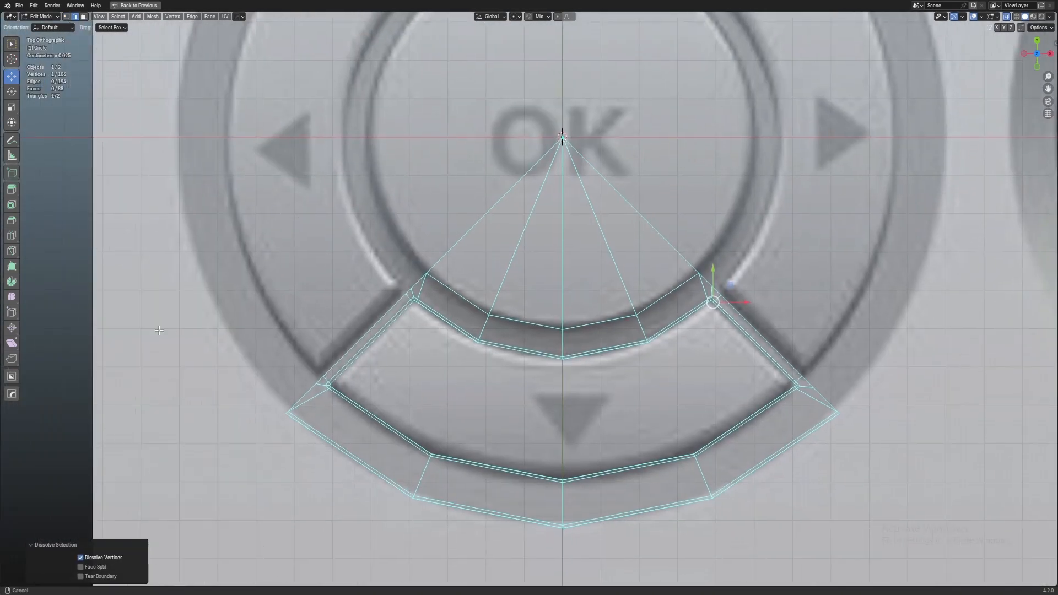
Delete the faces of the quarter segment's half on the negative X side
scroll(158, 330, up, 6)
scroll(384, 319, down, 7)
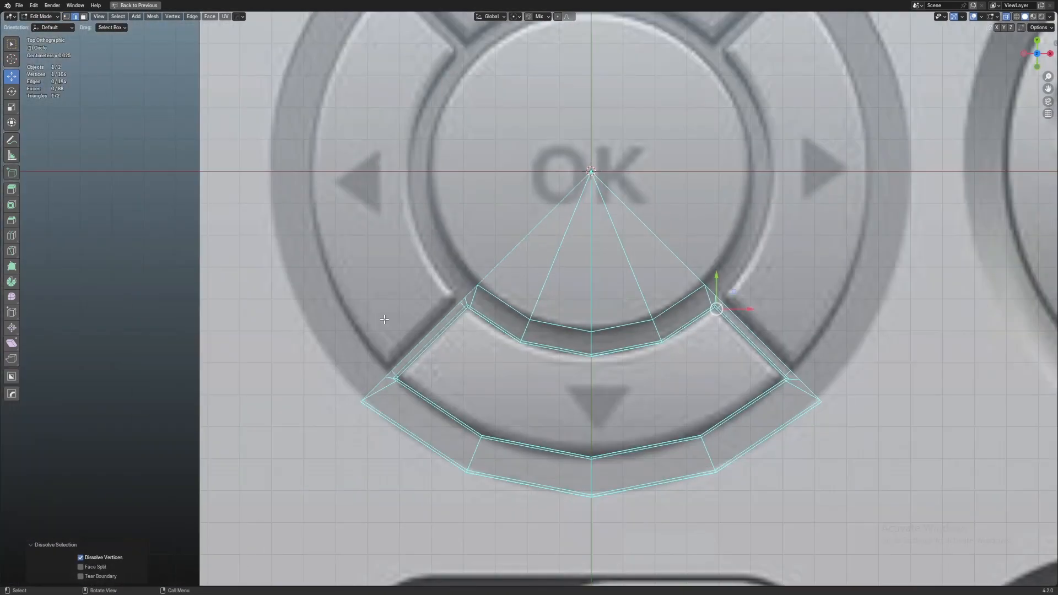
scroll(384, 319, down, 8)
drag(307, 177, 510, 386)
drag(394, 171, 543, 414)
key(x)
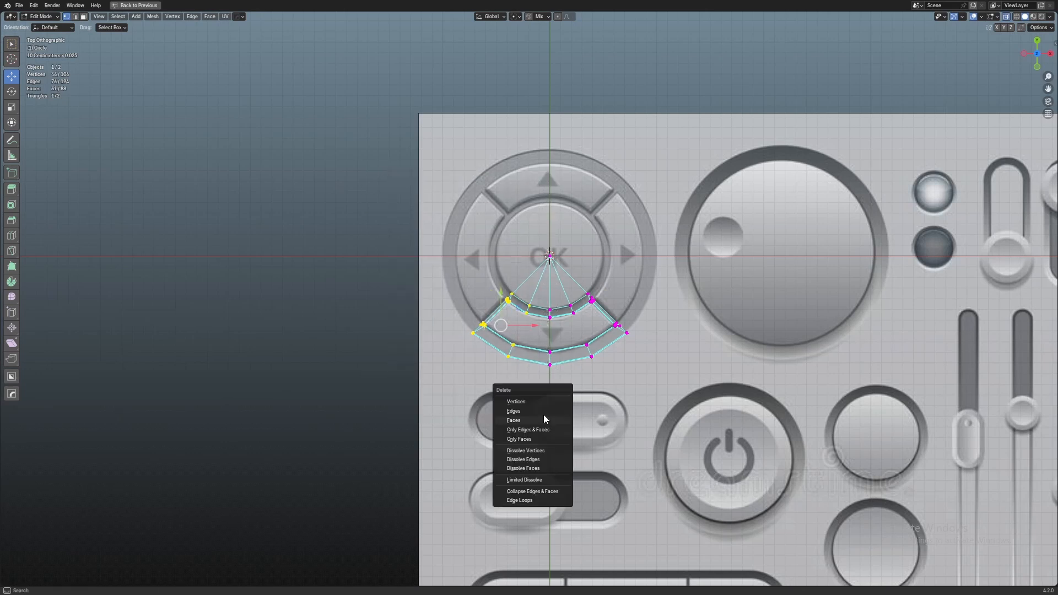
click(544, 418)
Knife a cut across the spoke from its corner beside the outer rim and dissolve the old edge next to it
scroll(533, 309, up, 5)
key(Tab)
scroll(746, 381, up, 3)
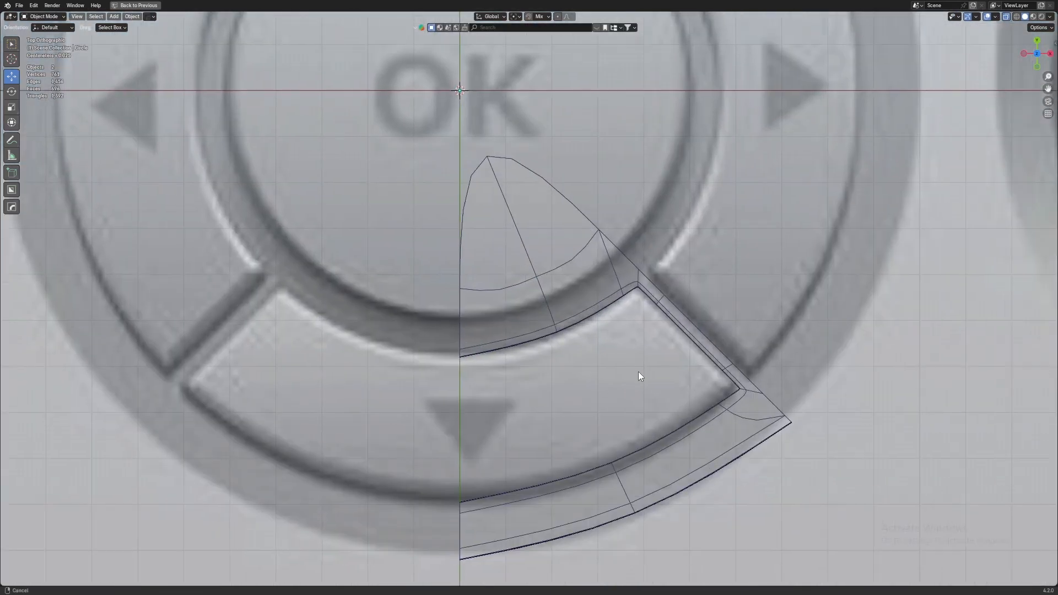
key(Tab)
scroll(638, 376, up, 4)
shift+middle_drag(806, 445, 627, 307)
scroll(606, 292, up, 7)
key(k)
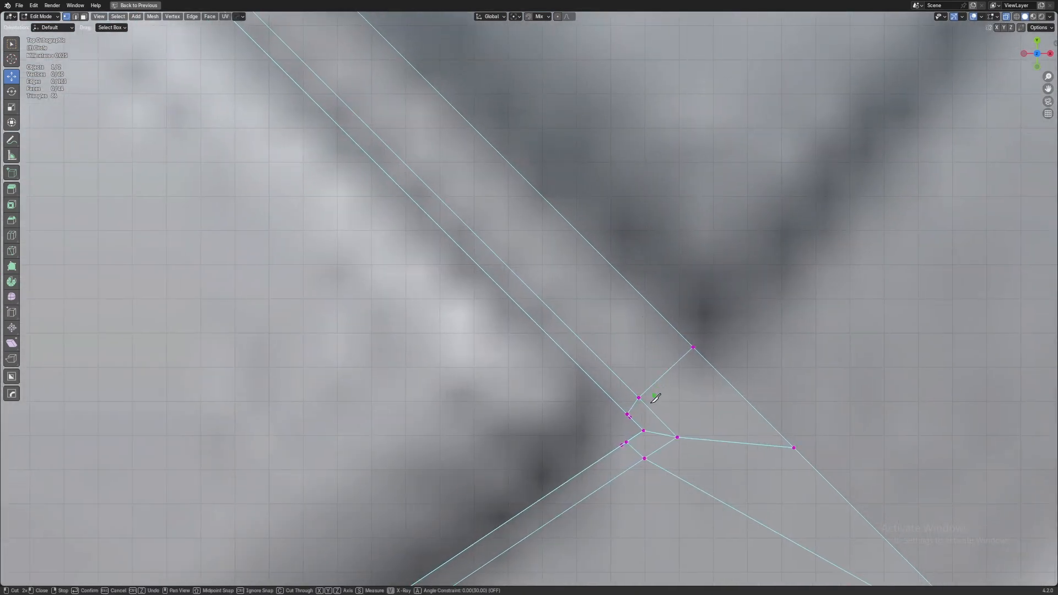
click(636, 407)
key(Return)
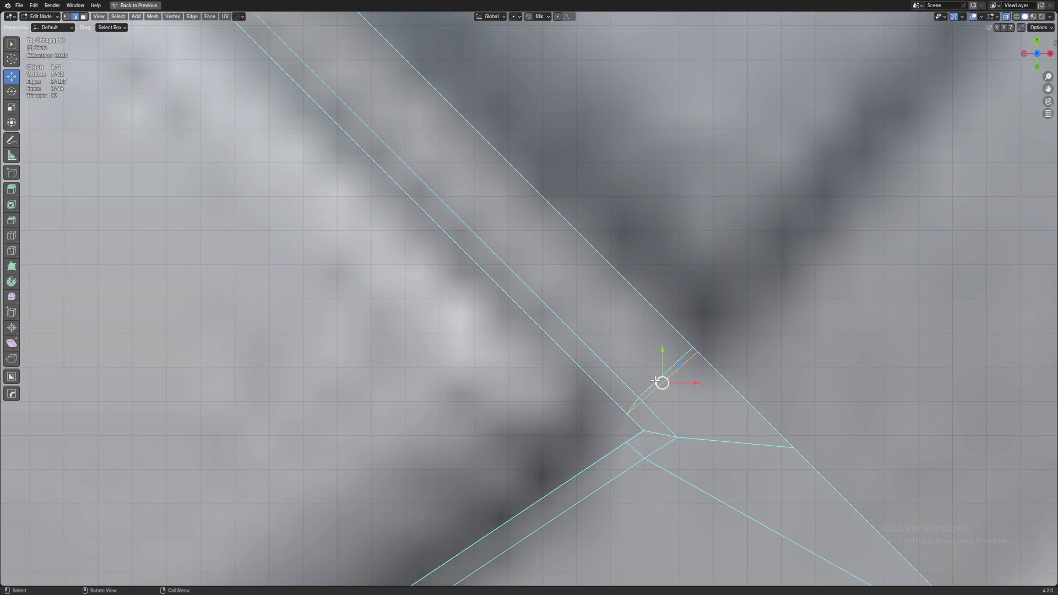
scroll(716, 330, down, 4)
Merge all vertices by distance and mirror the half segment across the X axis with Symmetry
key(a)
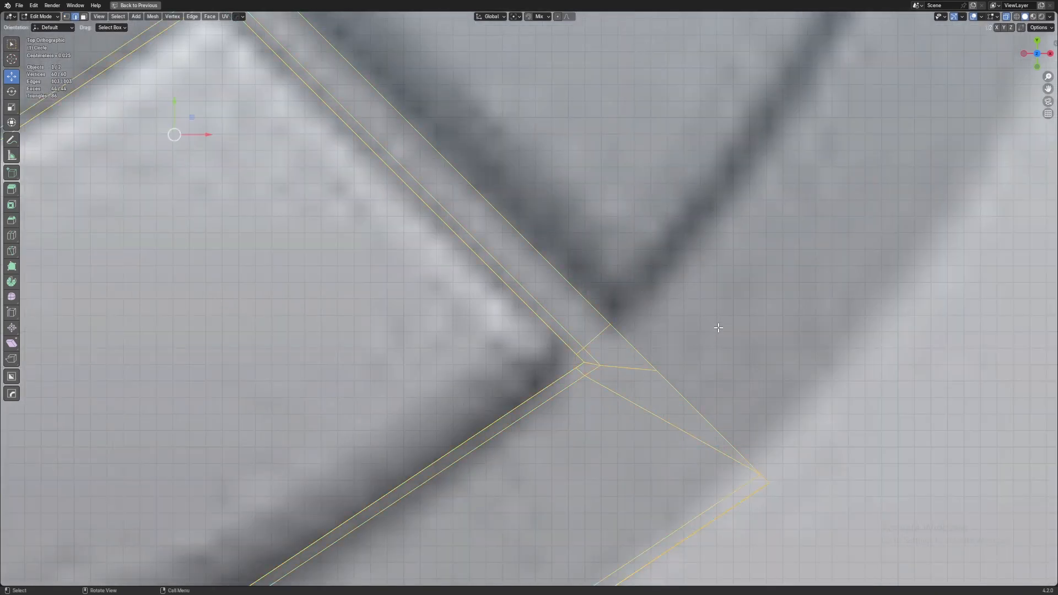
key(m)
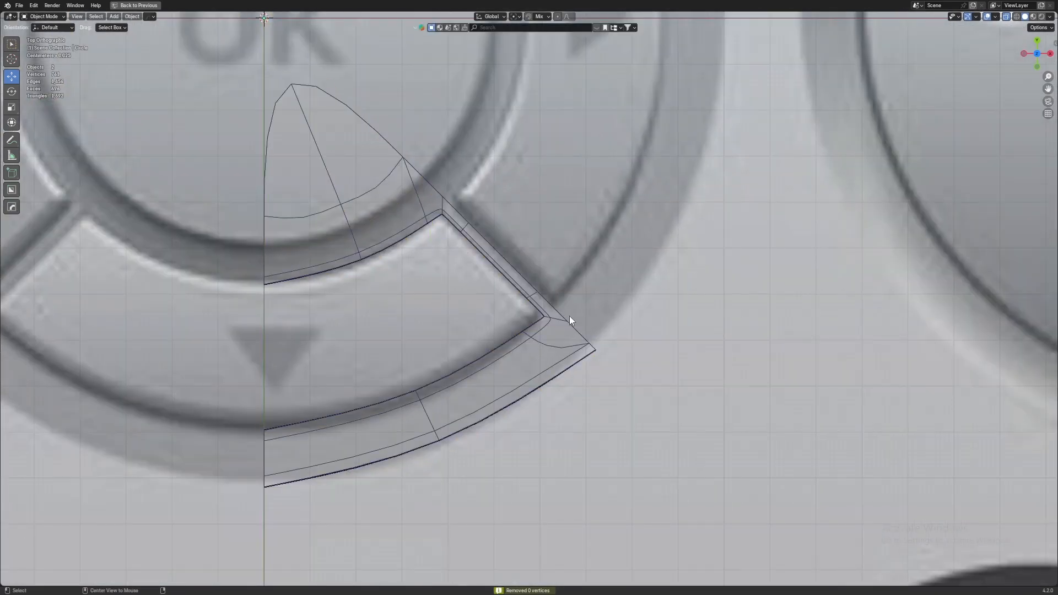
scroll(570, 316, down, 3)
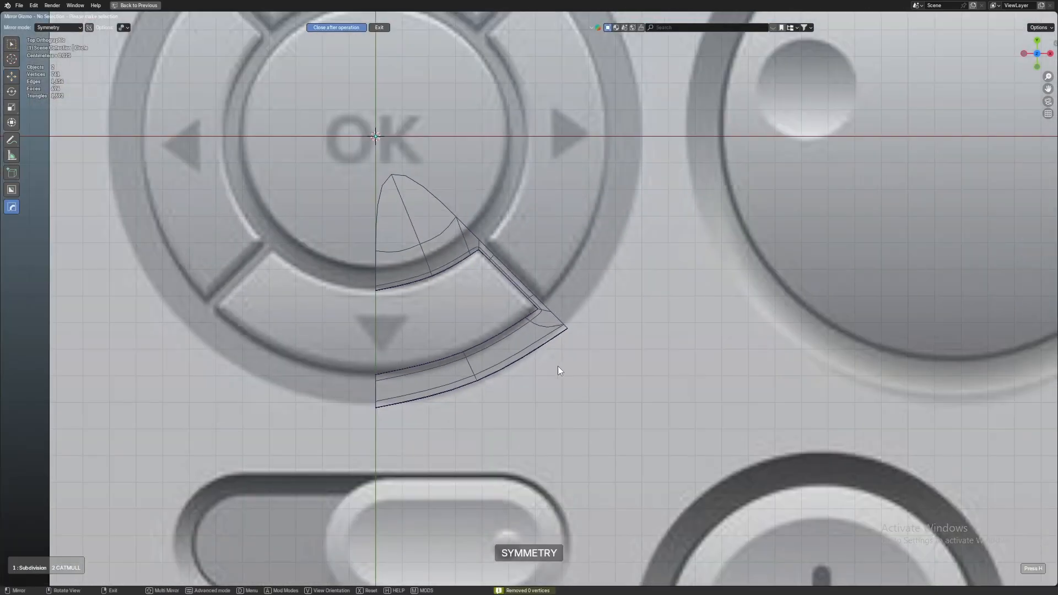
click(513, 331)
click(434, 137)
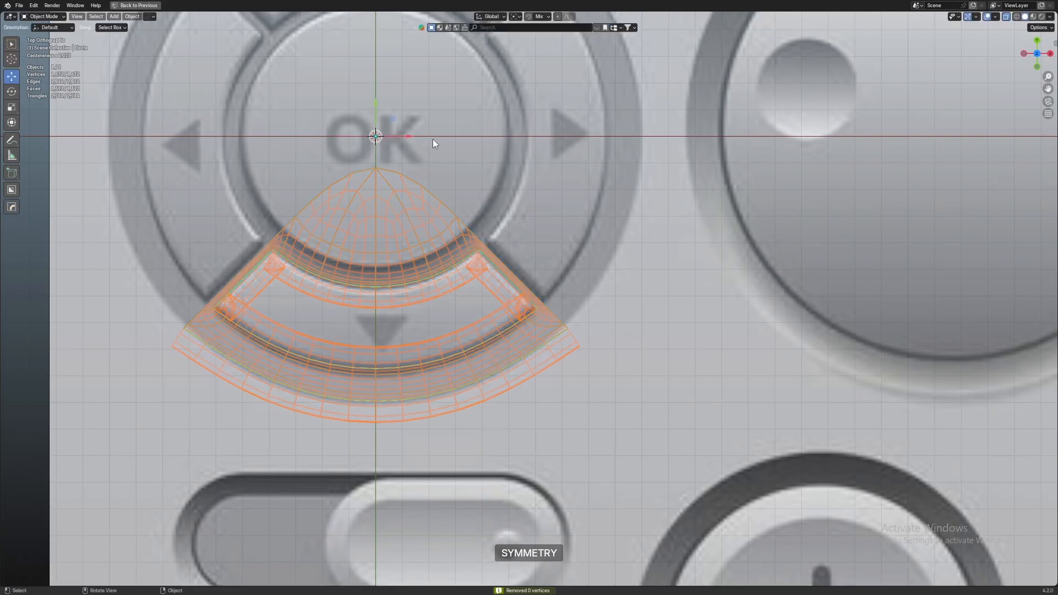
Spin the whole quarter segment 360° around the Z axis at the origin in 4 steps with duplicates enabled
scroll(525, 263, up, 3)
key(Tab)
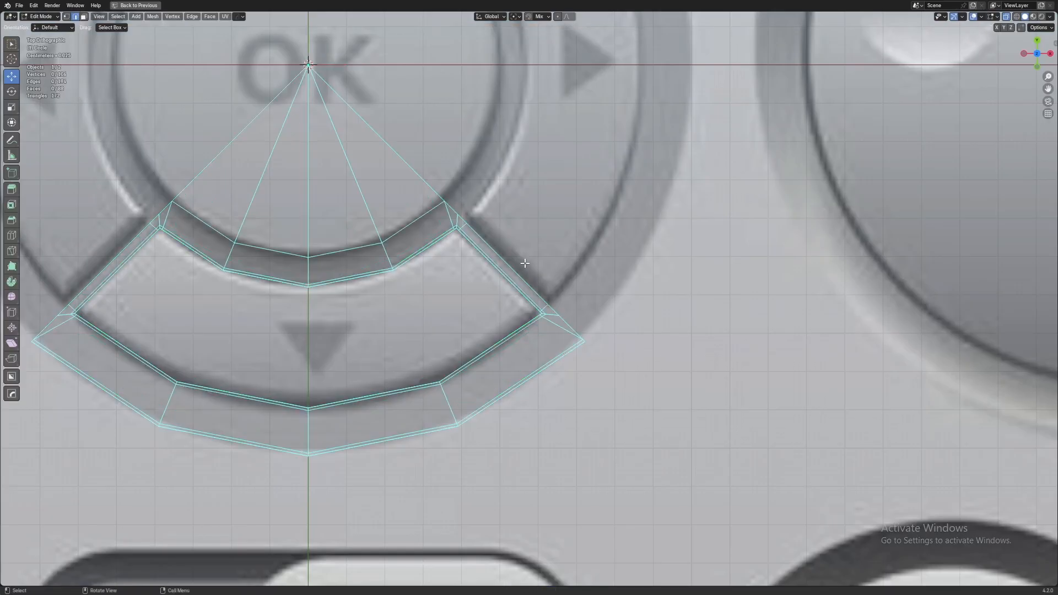
key(a)
key(ctrl+space)
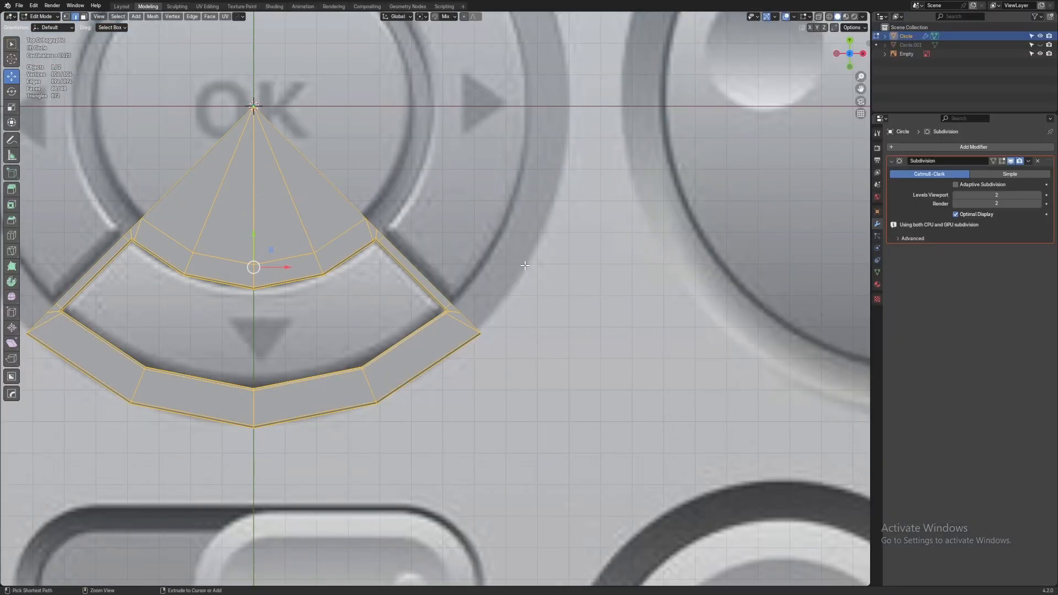
key(ctrl+space)
scroll(598, 307, up, 2)
key(shift+space)
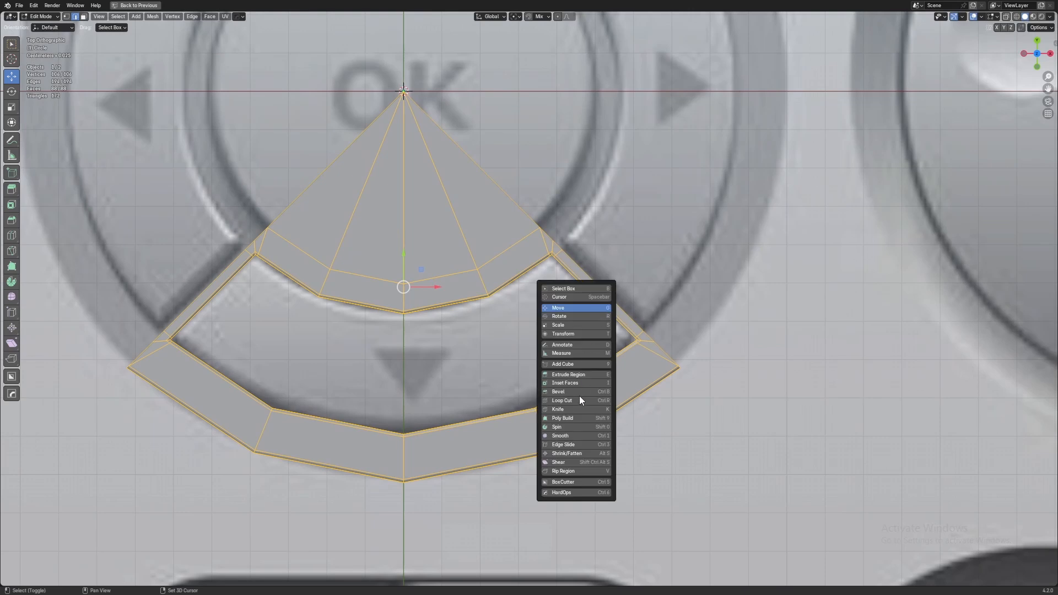
click(573, 430)
scroll(574, 425, down, 6)
drag(537, 179, 556, 211)
click(109, 502)
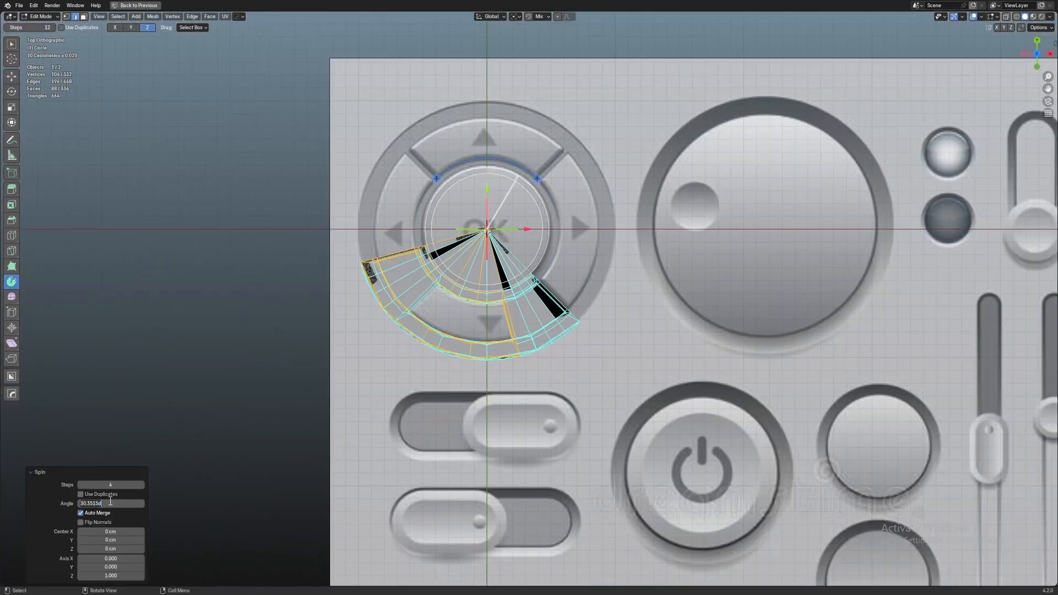
key(Return)
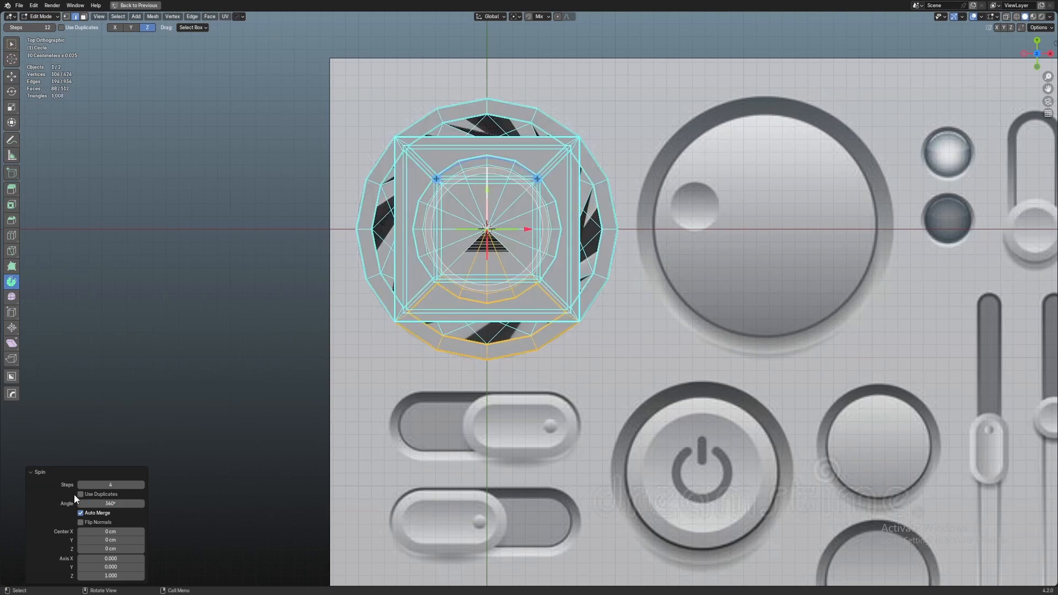
click(80, 494)
Merge all vertices of the spun ring by distance, clear the selection and switch back to the Move tool
key(a)
key(m)
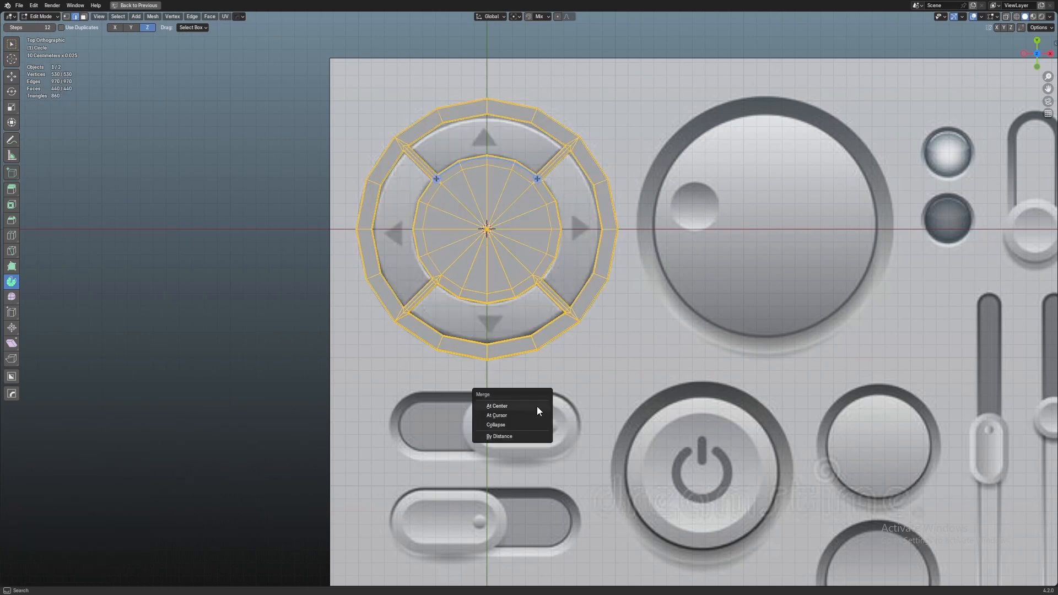
click(536, 406)
scroll(709, 331, up, 5)
key(alt+a)
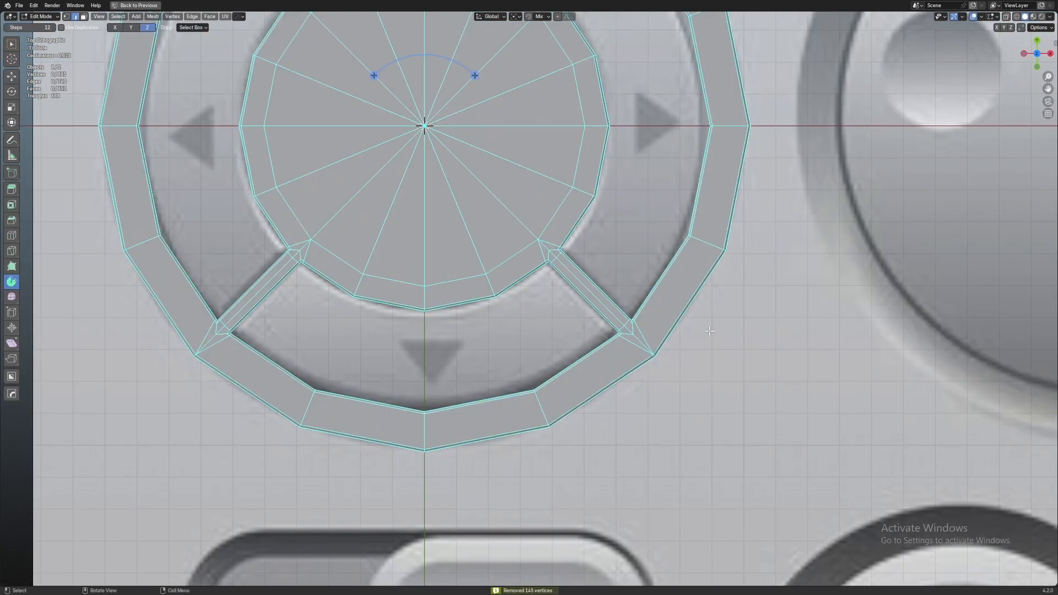
key(shift+space)
click(689, 213)
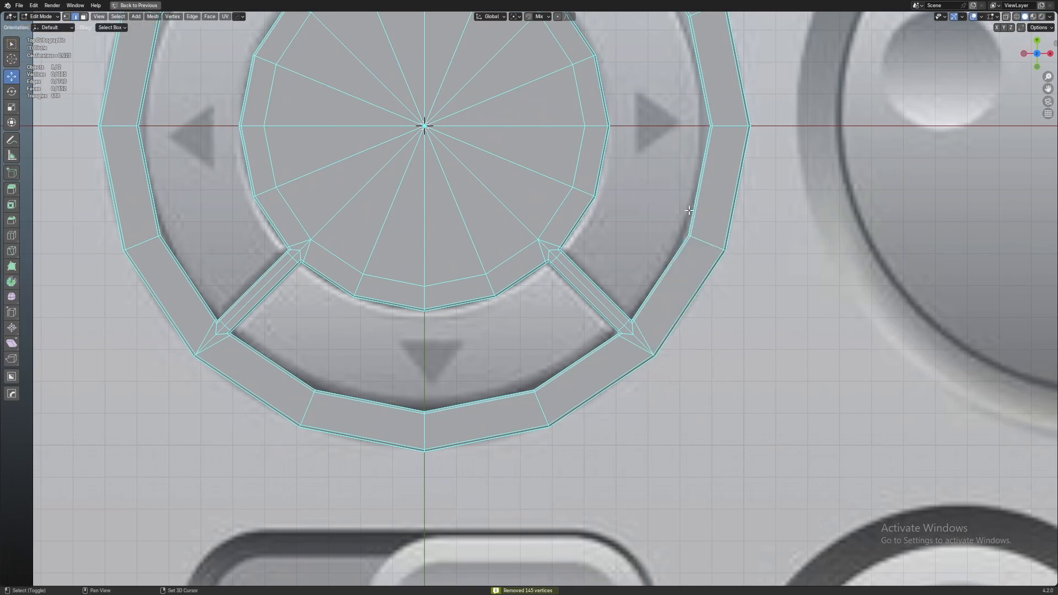
Examine the smoothed ring, centre disc and spoke corners in Object Mode with overlays hidden
scroll(731, 259, down, 5)
key(Tab)
middle_drag(650, 316, 654, 263)
key(shift+alt+z)
scroll(675, 298, up, 4)
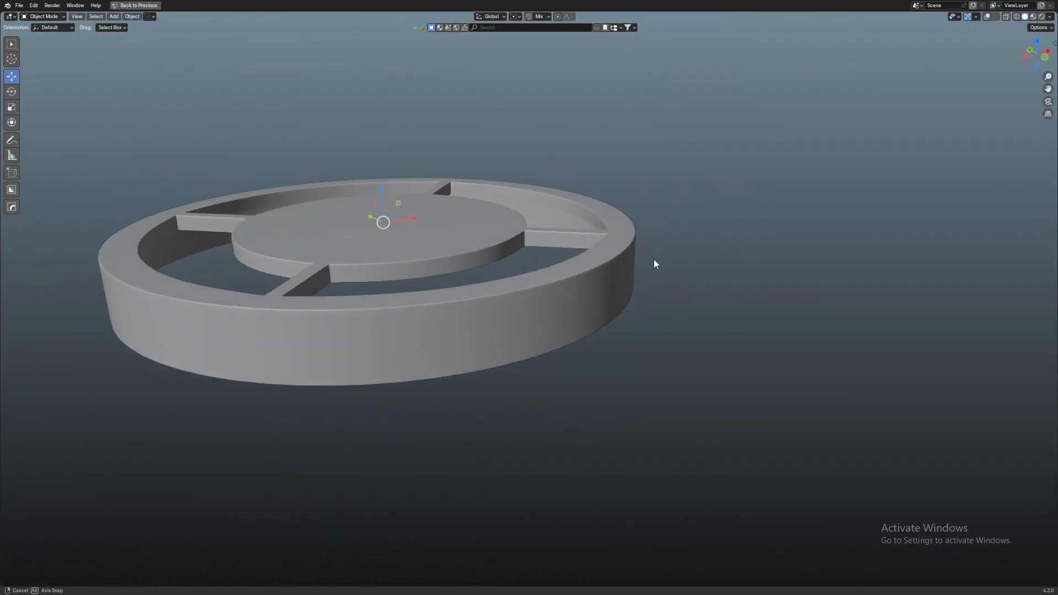
scroll(555, 300, down, 2)
middle_drag(625, 319, 561, 392)
scroll(594, 369, up, 6)
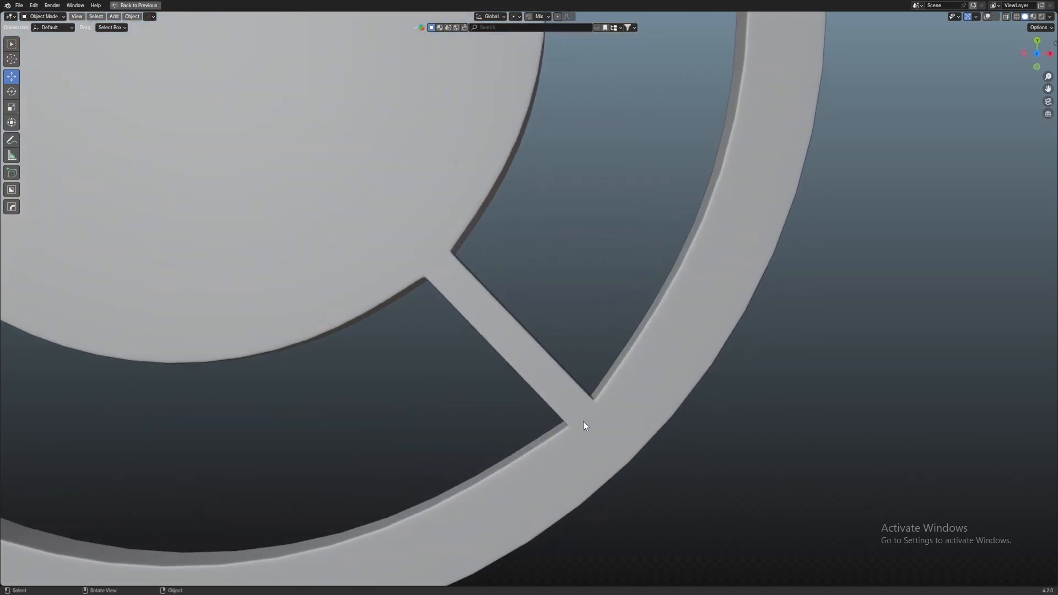
Try to move the diagonal edge line at the spoke's outer corner along the Y axis with overlays shown
key(alt+shift+z)
key(Tab)
scroll(588, 421, up, 2)
shift+middle_drag(606, 428, 619, 257)
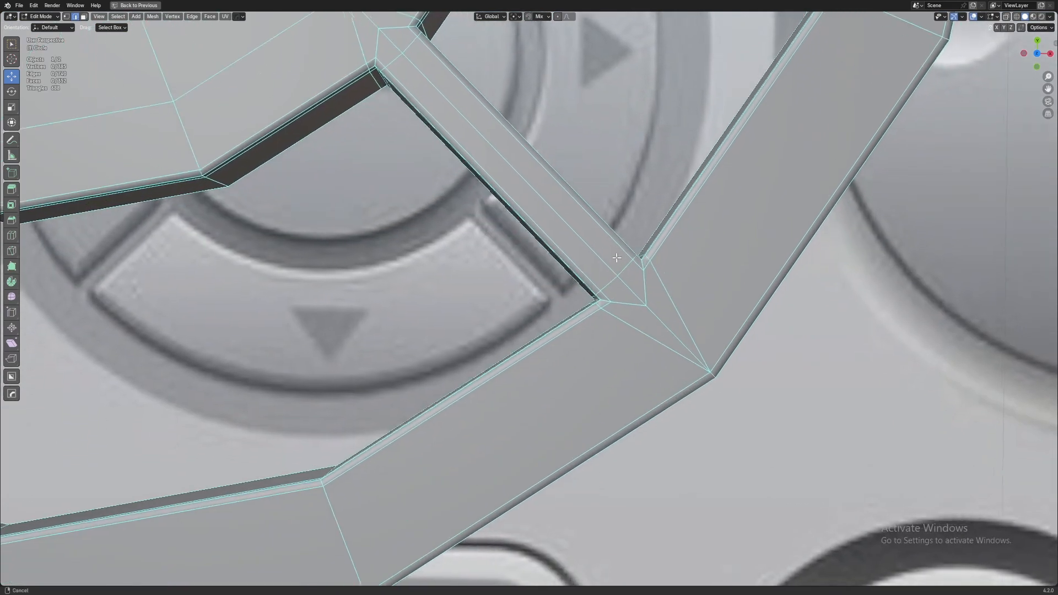
scroll(613, 309, up, 3)
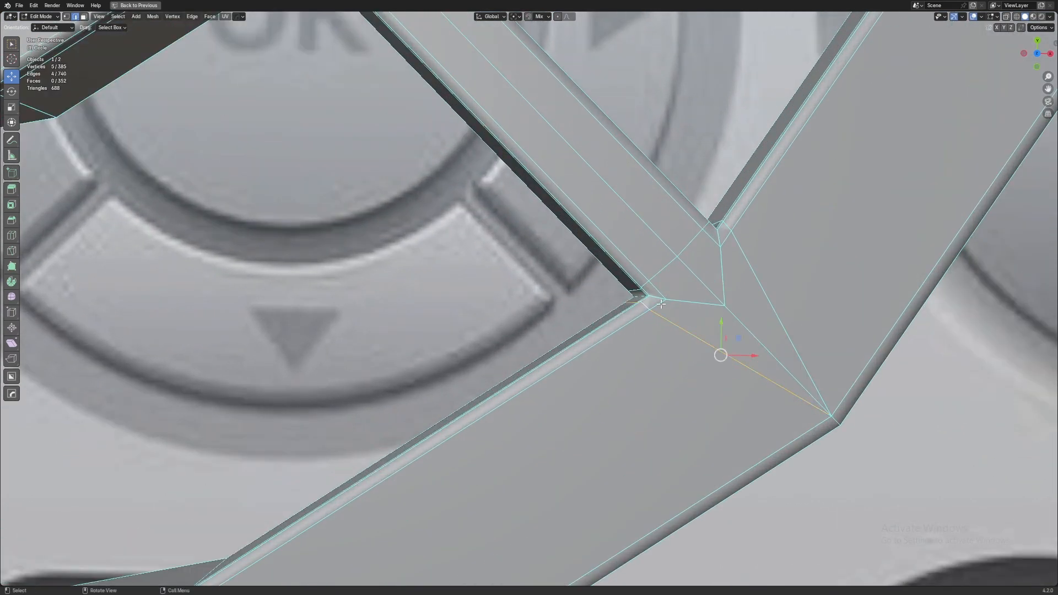
key(g)
key(y)
click(667, 372)
key(ctrl+z)
key(ctrl+z)
Undo the last edits at the spoke's outer corner, leave Edit Mode and deselect the ring
key(KP_7)
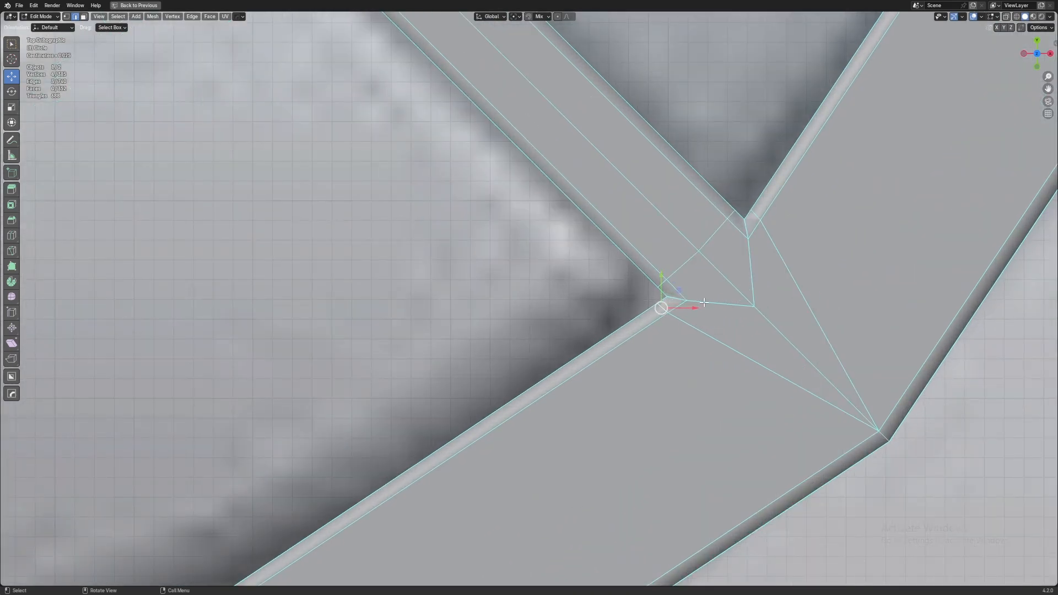
key(alt+a)
key(Tab)
scroll(705, 303, down, 6)
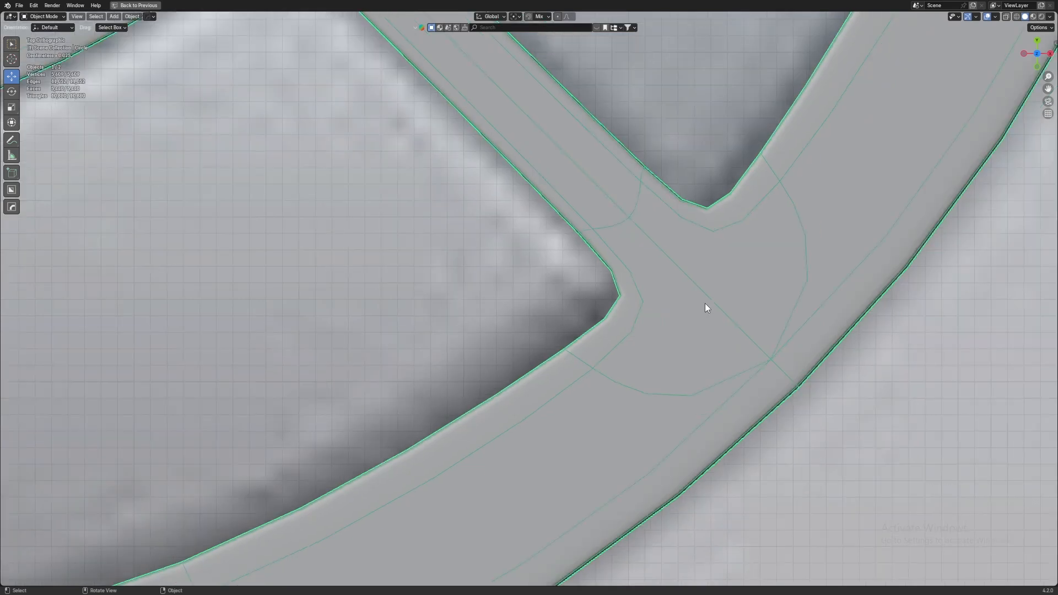
key(ctrl+z)
key(ctrl+z)
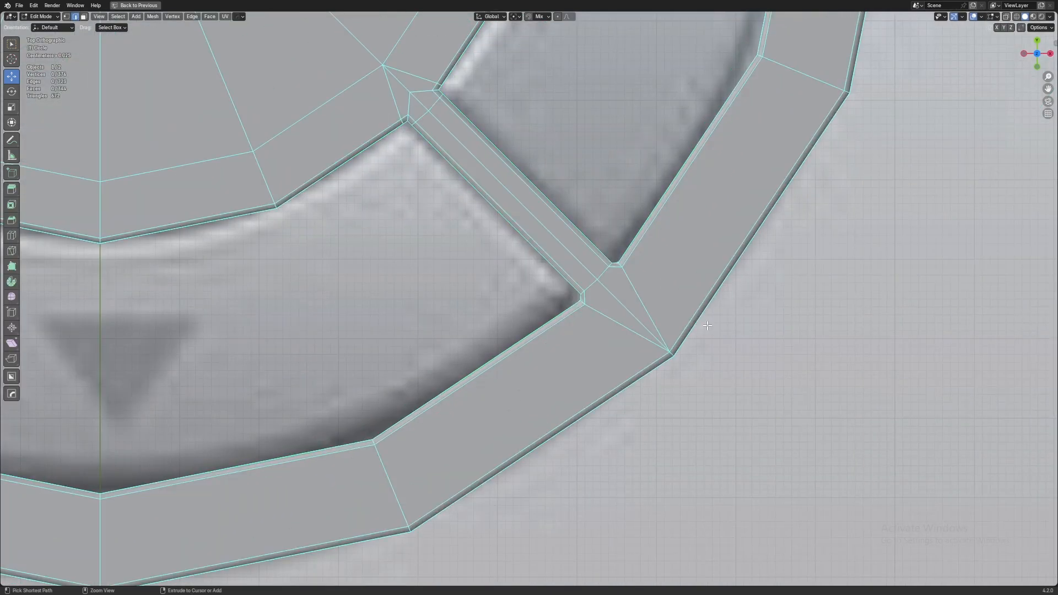
key(Tab)
click(716, 339)
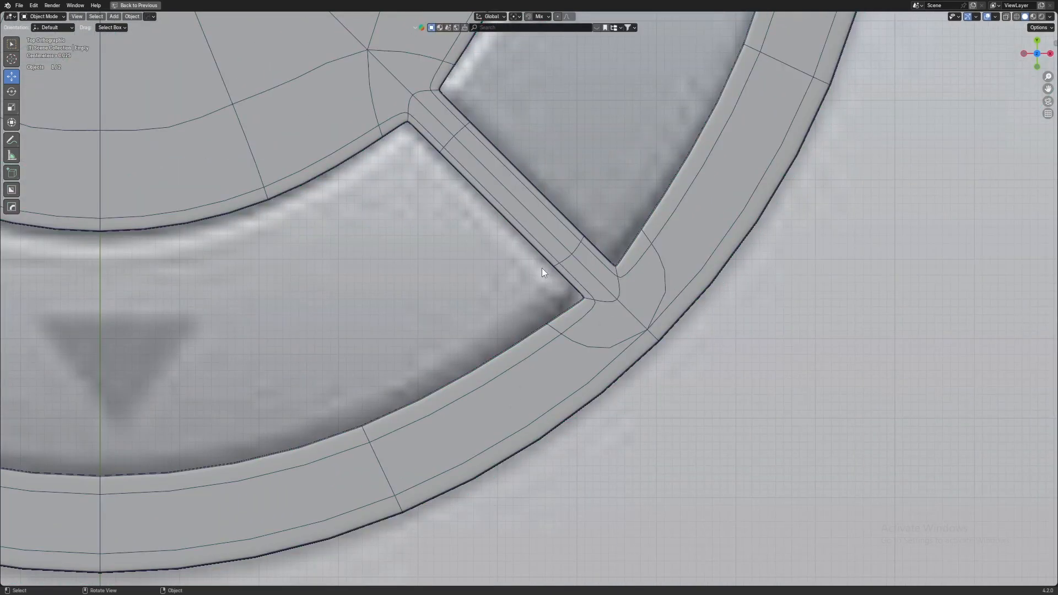
Unhide all hidden objects so the arc segment shows with the ring again
scroll(620, 322, down, 4)
scroll(561, 276, down, 6)
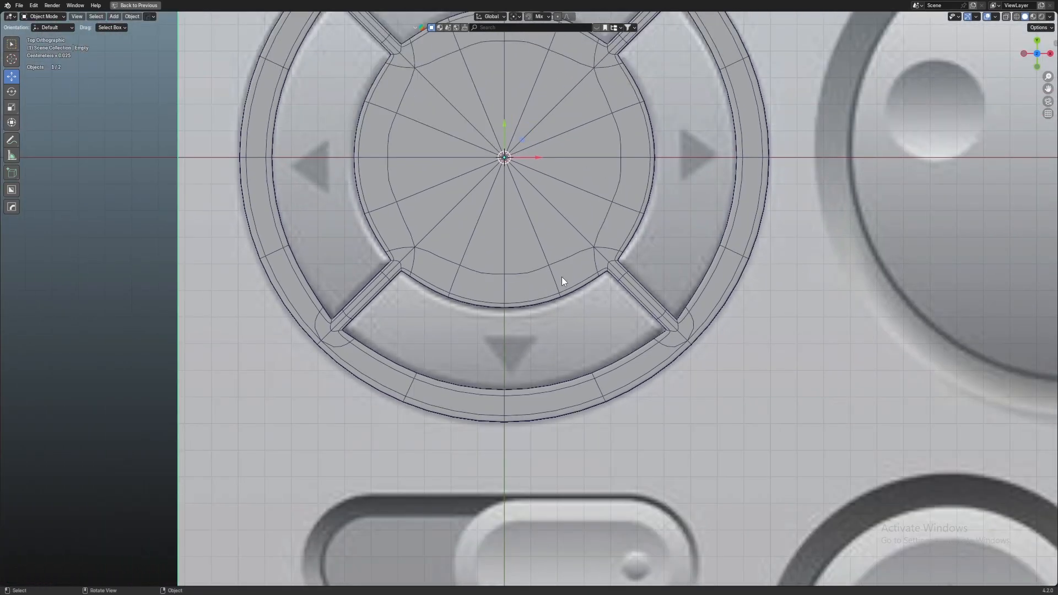
scroll(428, 250, up, 1)
key(alt+h)
scroll(440, 276, down, 3)
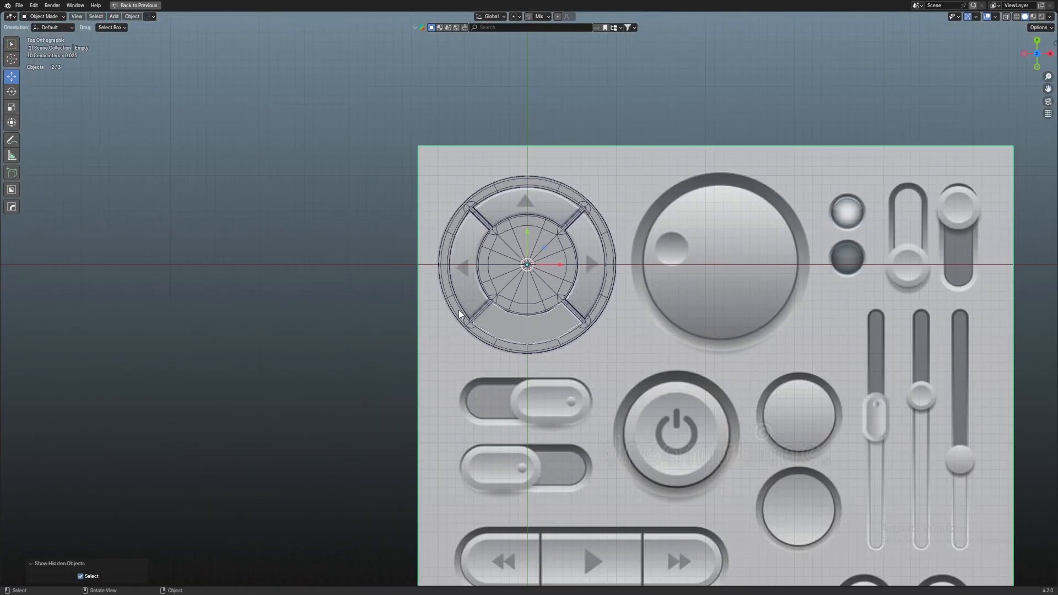
Select the ring, leave the maximized viewport, disable its Subdivision modifier in the viewport and switch to the top view
middle_drag(458, 310, 618, 277)
scroll(619, 277, up, 3)
click(560, 280)
scroll(559, 281, up, 2)
key(Tab)
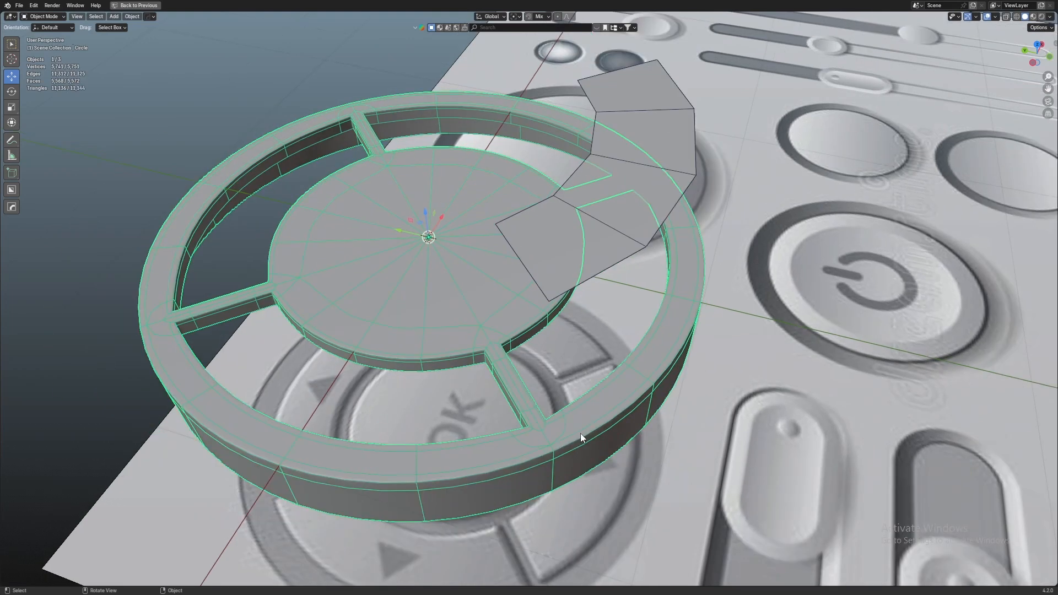
key(ctrl+space)
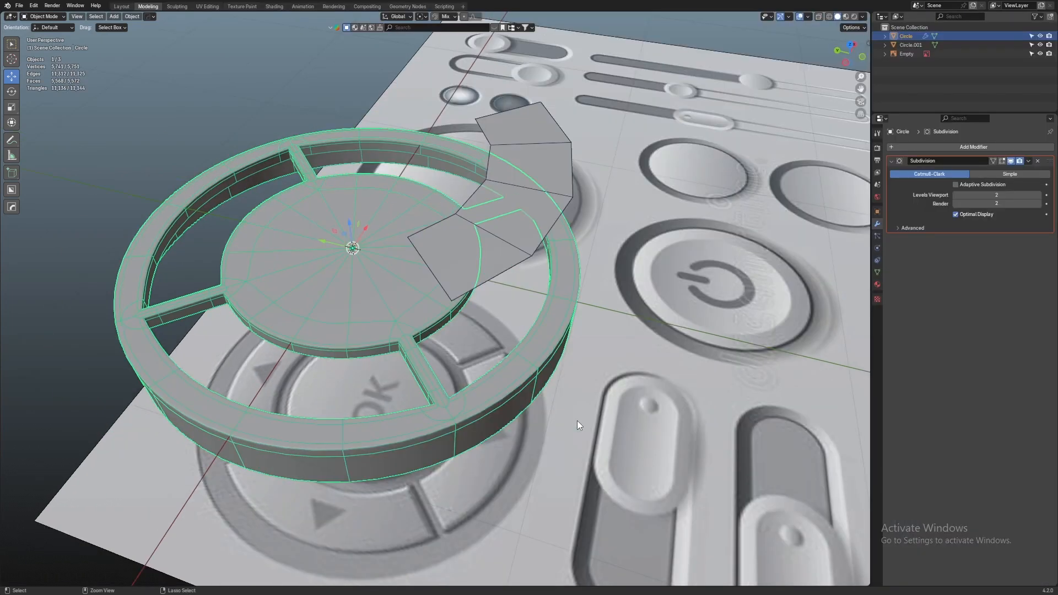
click(1009, 161)
scroll(559, 390, up, 2)
key(KP_7)
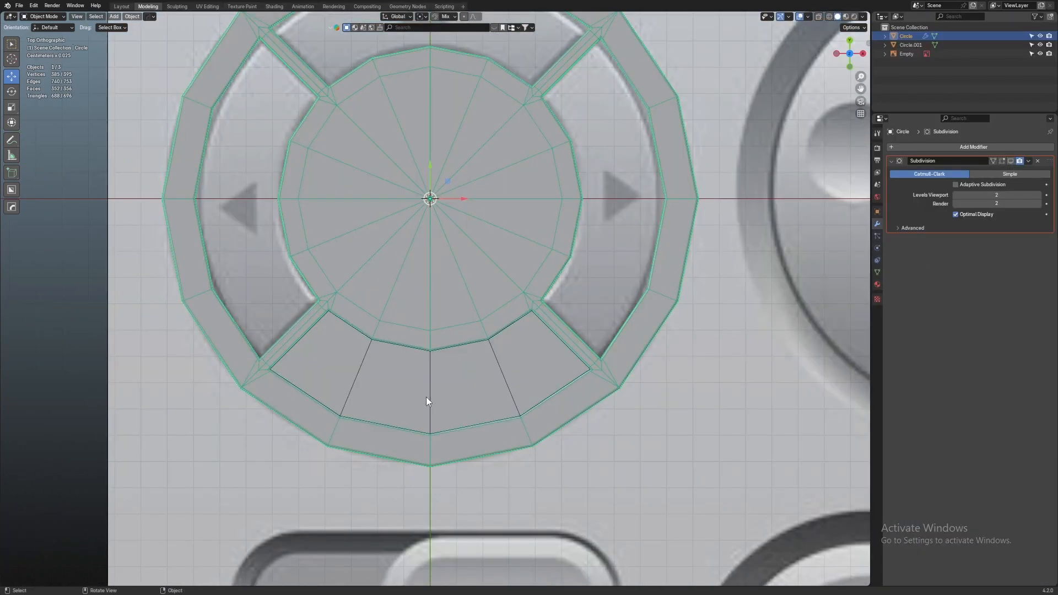
Vertex-bevel the four corners of the arc segment with 2 segments, shape 1.0 and a width of about 0.019 cm
scroll(425, 396, up, 5)
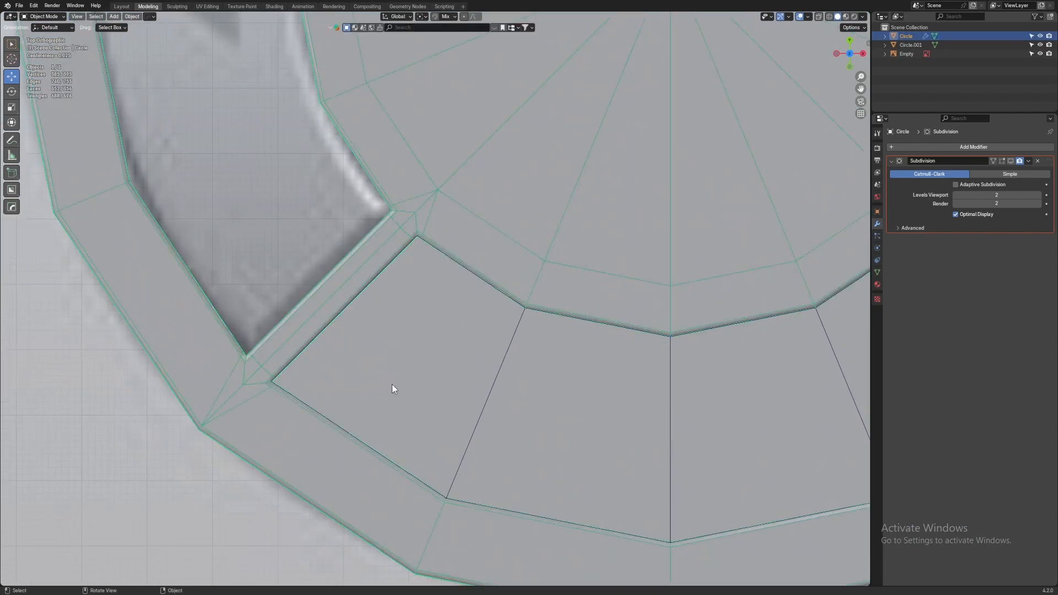
click(392, 385)
scroll(393, 385, down, 4)
key(Tab)
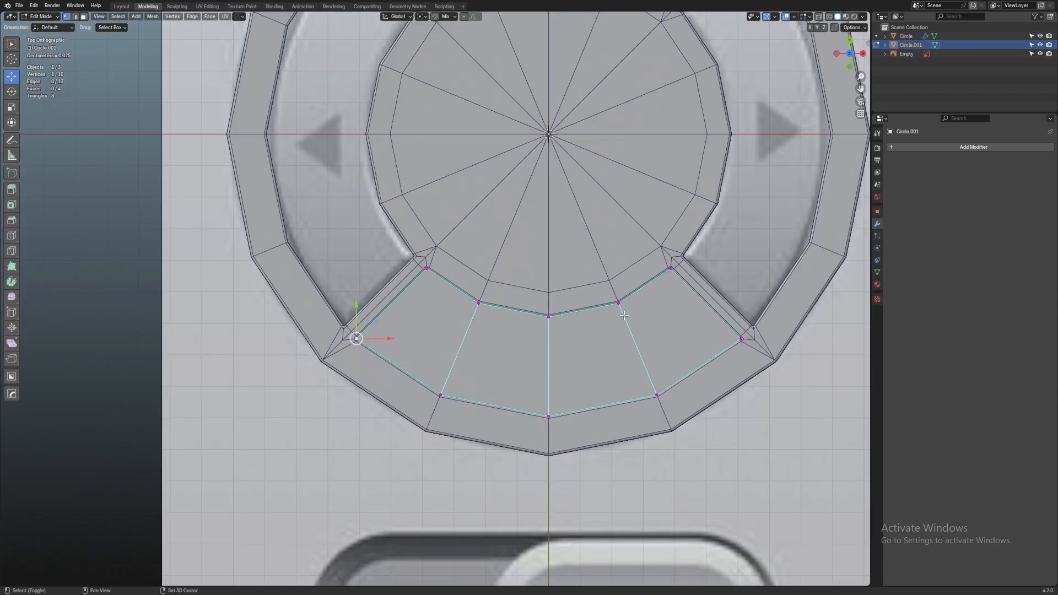
shift+click(429, 265)
shift+click(674, 265)
shift+click(741, 339)
scroll(435, 271, up, 10)
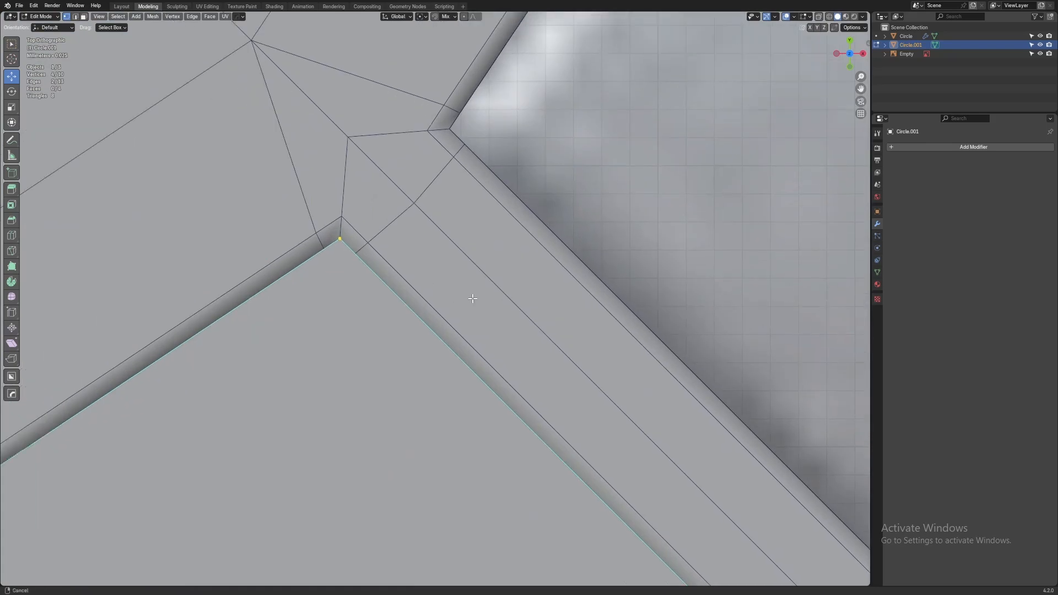
shift+middle_drag(473, 299, 497, 302)
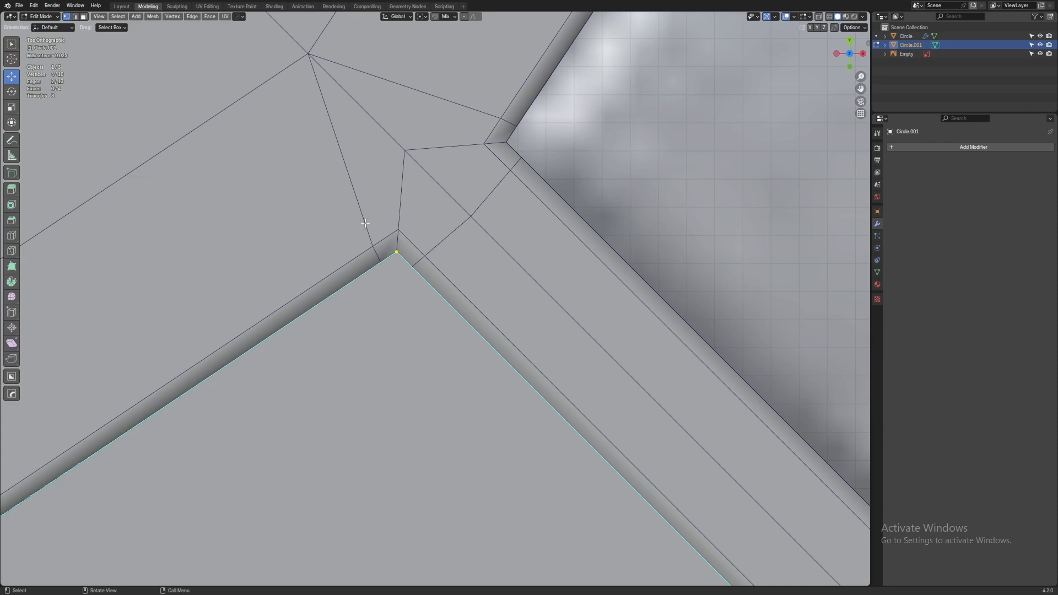
scroll(470, 247, up, 2)
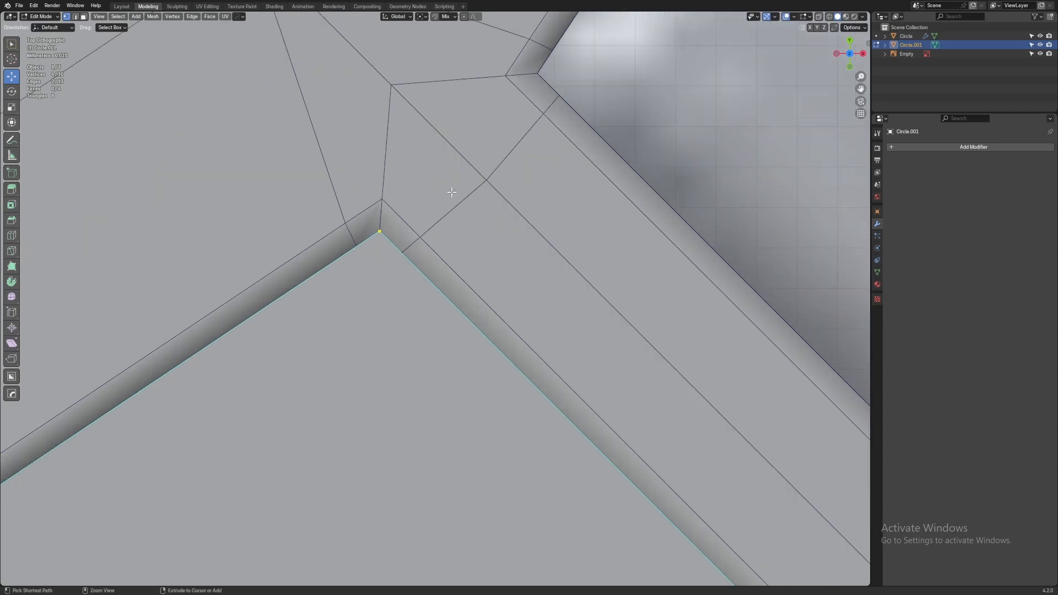
key(ctrl+shift+b)
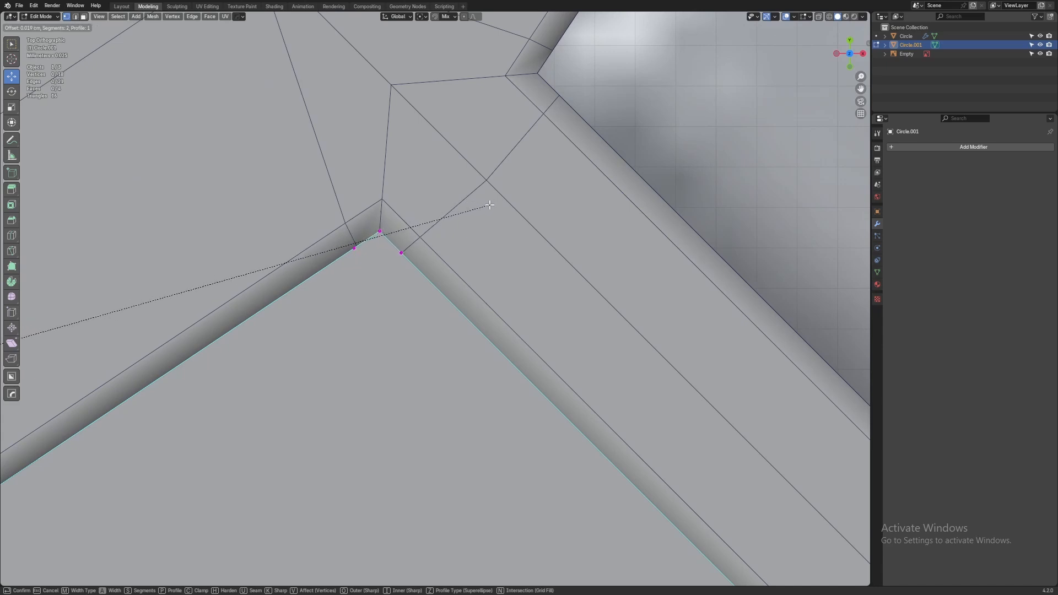
click(489, 208)
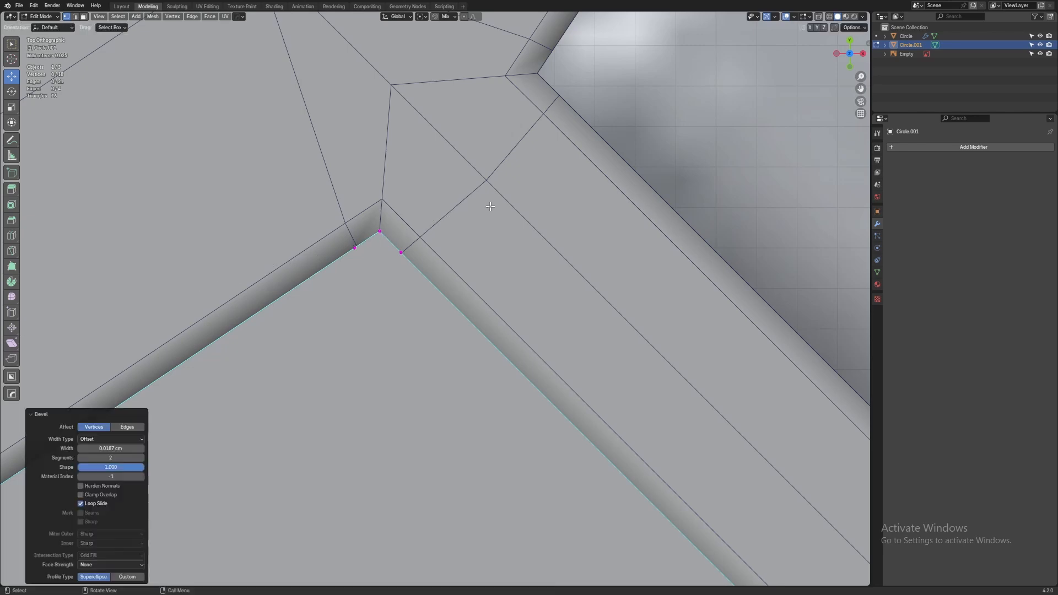
Extrude the whole arc segment downward along Z into a solid block and clear the selection
scroll(489, 208, down, 4)
key(a)
scroll(468, 300, down, 5)
middle_drag(352, 299, 314, 249)
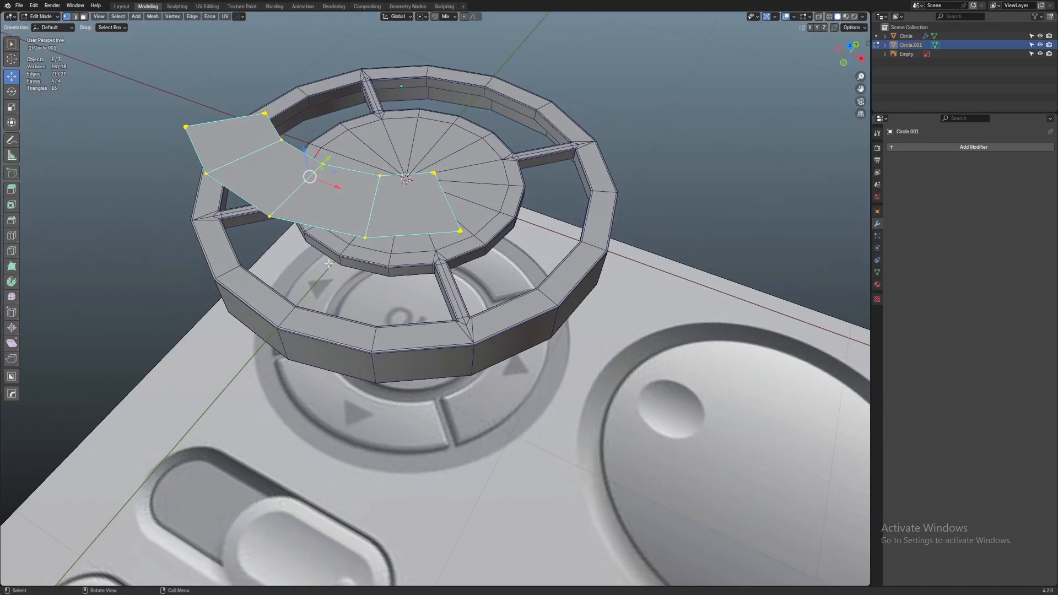
scroll(314, 249, up, 1)
key(e)
right_click(314, 250)
drag(269, 123, 270, 157)
key(alt+a)
Try to add a lengthwise loop cut near the block's inner edge and undo it
scroll(501, 197, up, 3)
middle_drag(502, 197, 438, 240)
key(ctrl+r)
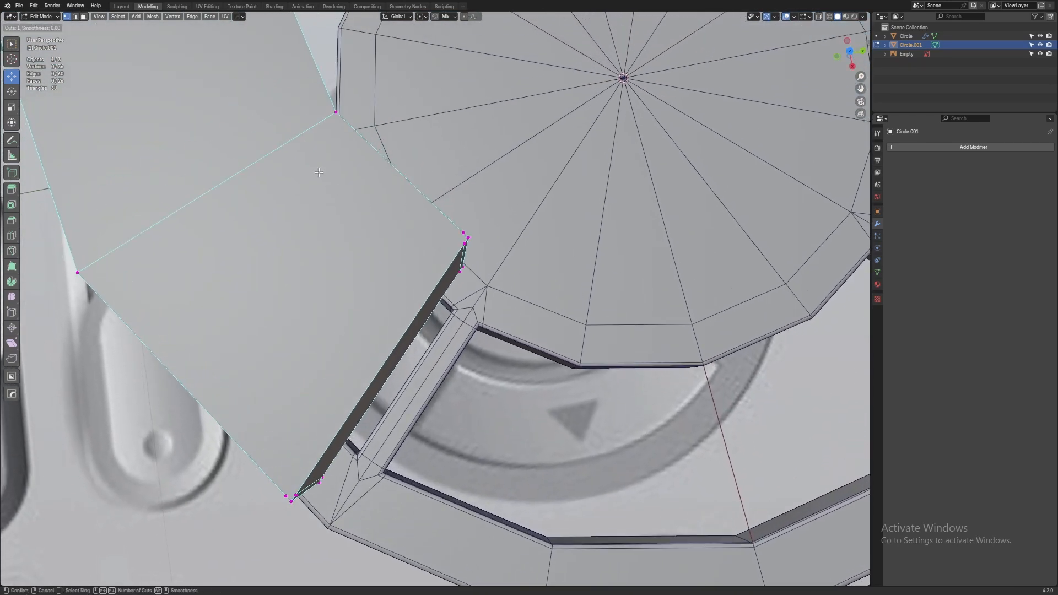
click(289, 138)
ctrl+click(474, 249)
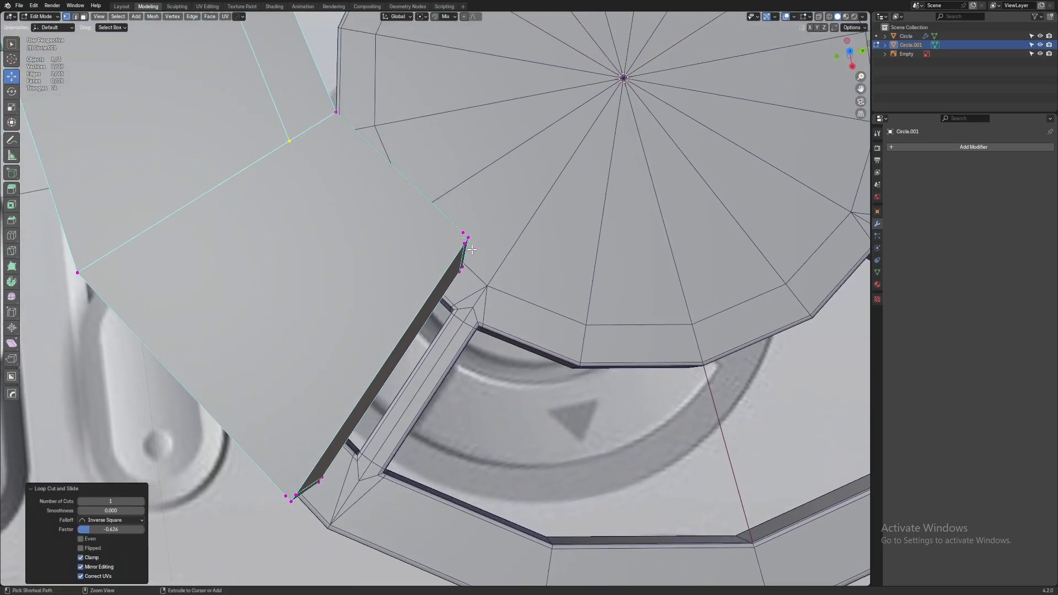
key(ctrl+z)
Set the snap base to Center and try a lengthwise loop cut snapped toward the block's inner edge
key(ctrl+shift+Tab)
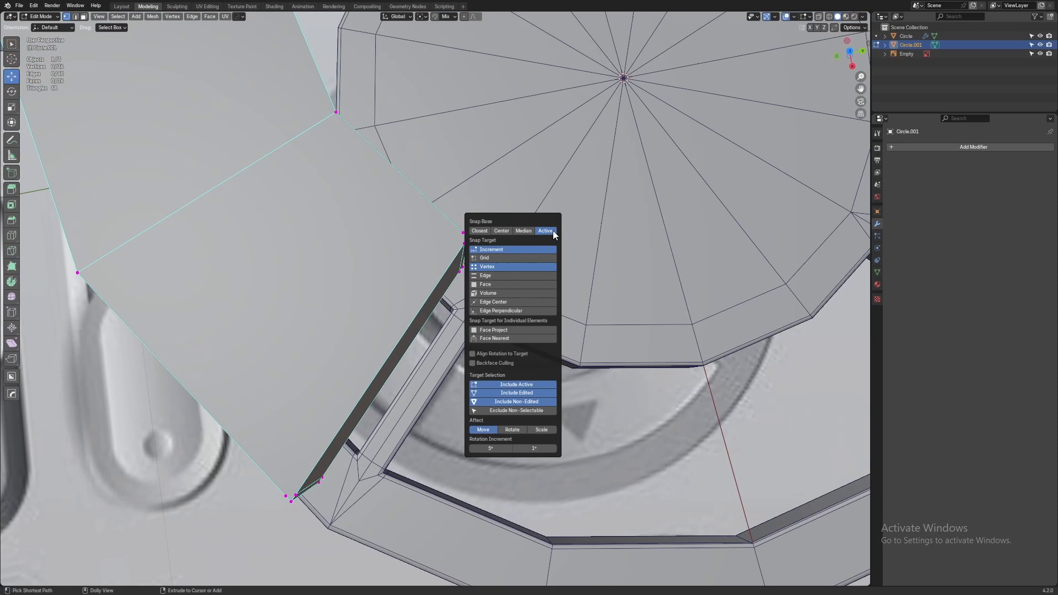
click(502, 232)
key(ctrl+r)
click(419, 210)
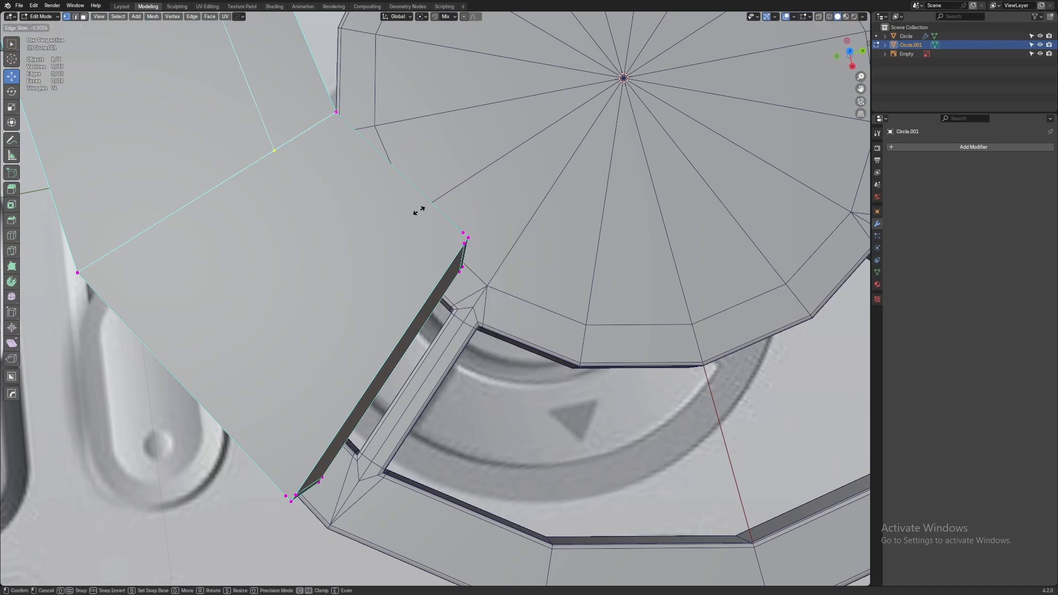
ctrl+click(462, 246)
Examine the cut along the block's inner edge in wireframe, X-ray and solid shading
key(shift+z)
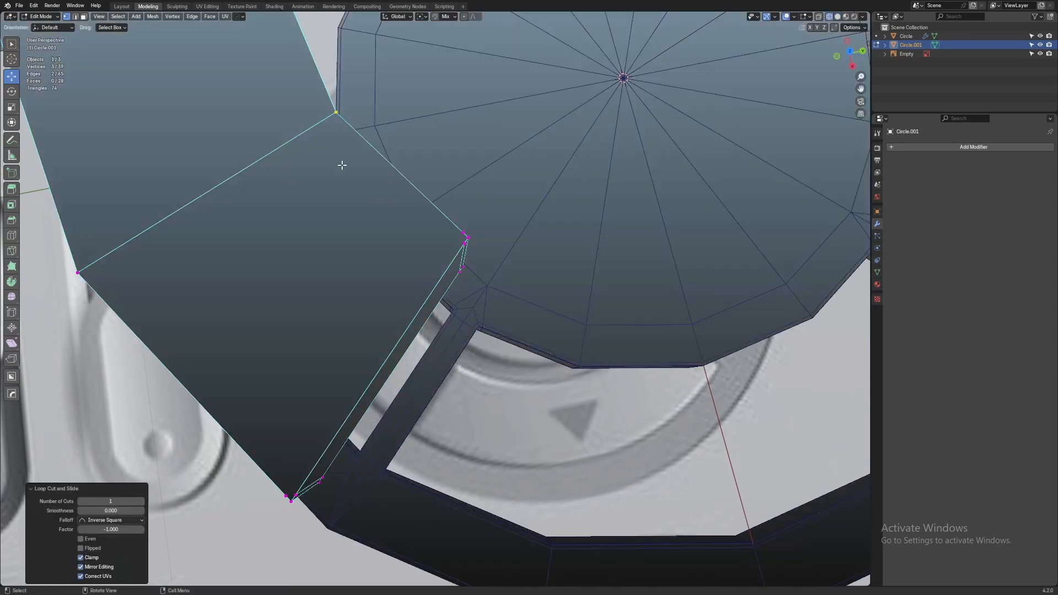
right_click(443, 188)
key(alt+z)
key(alt+z)
middle_drag(616, 199, 581, 215)
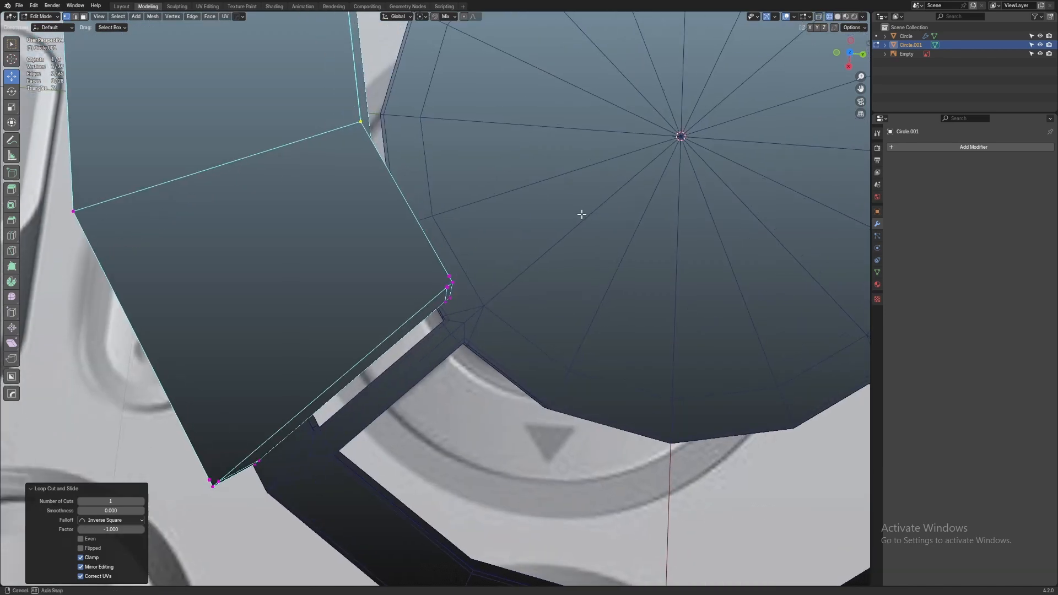
key(alt+z)
key(z)
key(z)
click(886, 235)
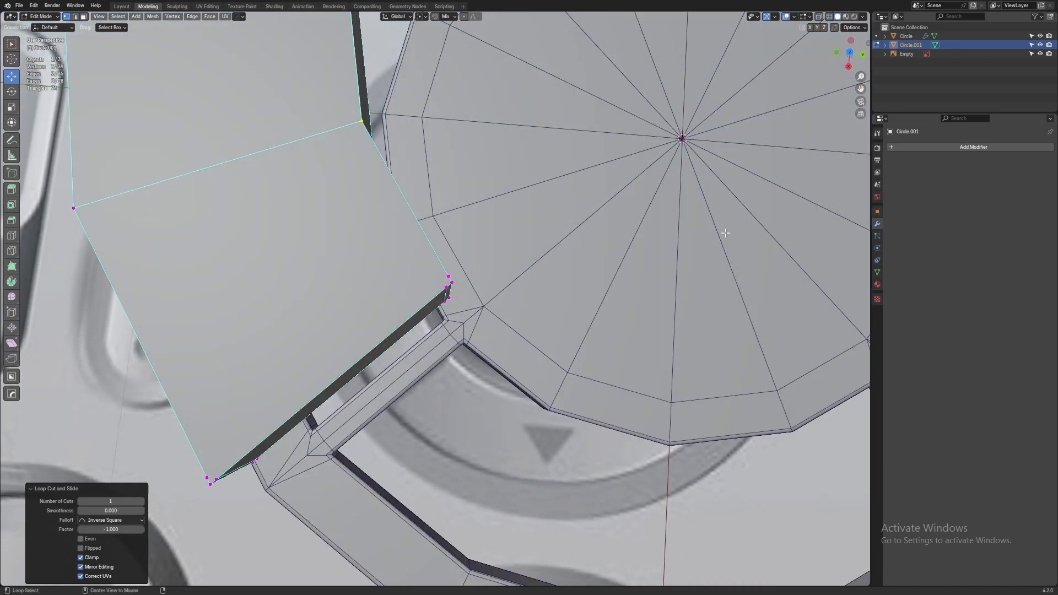
key(alt+z)
key(alt+z)
mouse_move(657, 237)
middle_down()
mouse_move(542, 202)
mouse_move(533, 288)
middle_up()
Undo the snapped loop cut, merge all of the block's vertices by distance and clear the selection
key(ctrl+z)
scroll(541, 203, down, 5)
key(z)
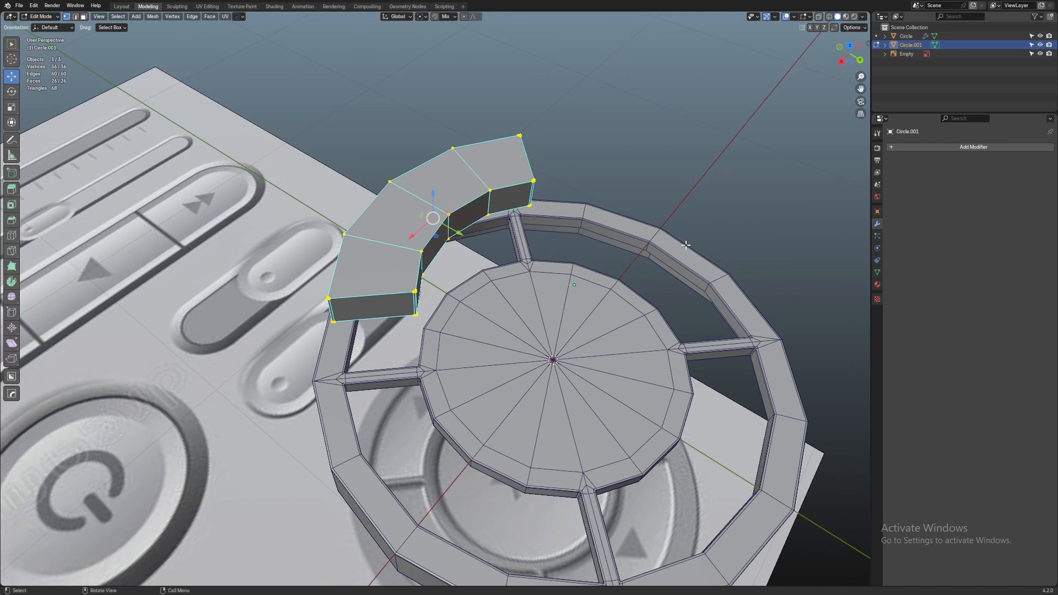
key(m)
click(678, 242)
key(alt+a)
Add a lengthwise loop cut close to the block's inner edge and connect its end vertex to the beveled inner corner
scroll(594, 273, up, 3)
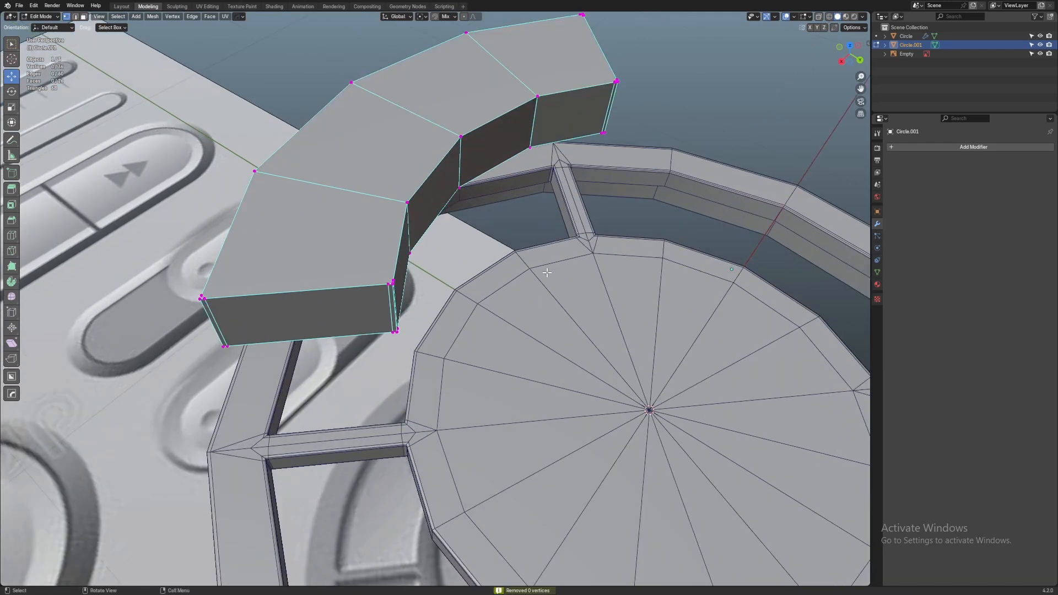
scroll(547, 272, up, 2)
shift+middle_drag(547, 273, 562, 316)
key(ctrl+r)
click(383, 178)
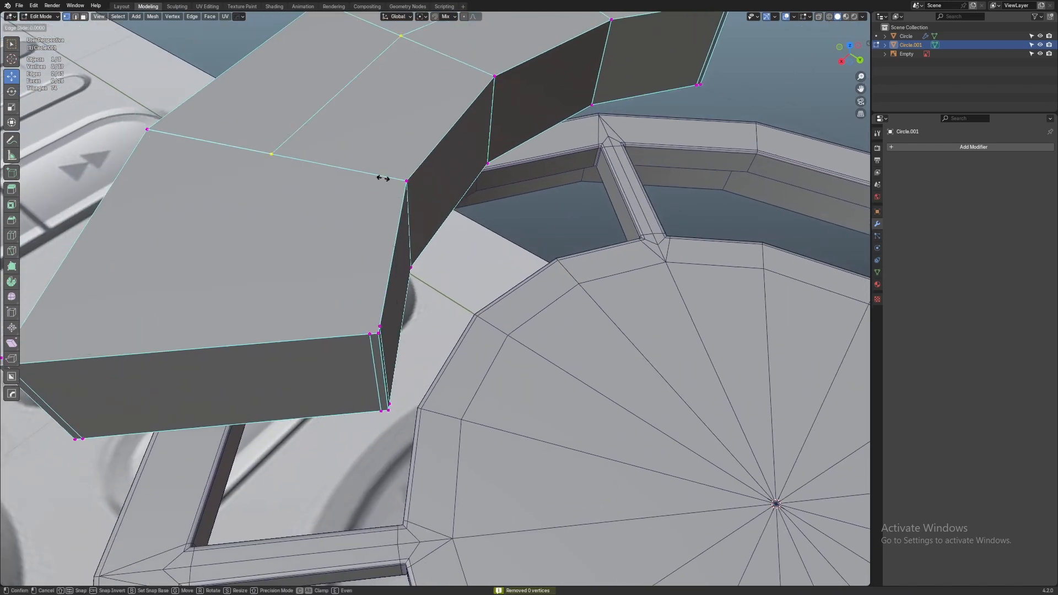
key(ctrl)
click(468, 386)
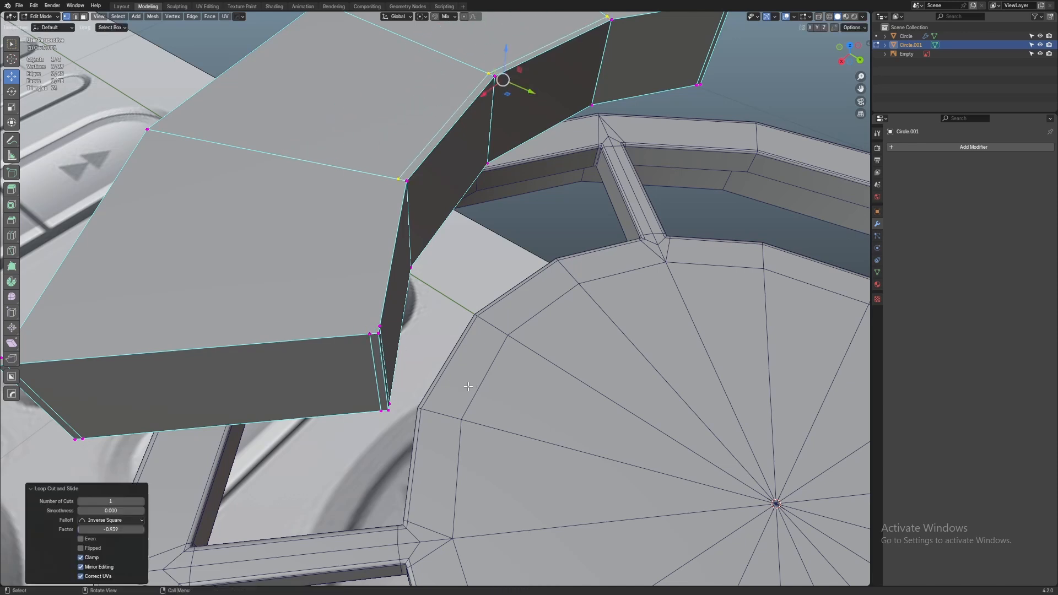
click(366, 334)
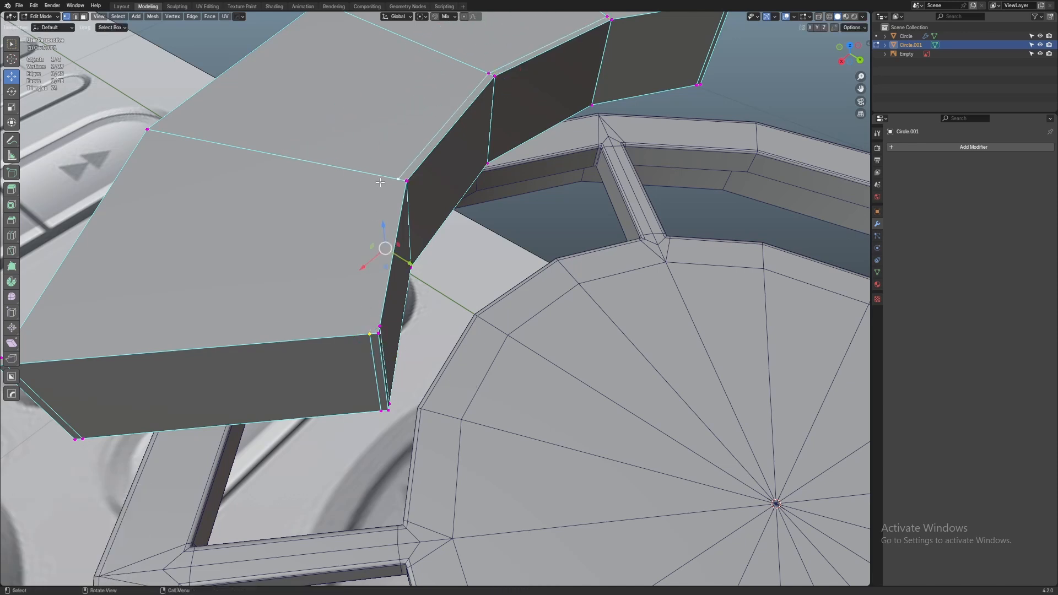
scroll(380, 182, down, 3)
key(j)
Add a lengthwise loop cut close to the block's outer edge and connect its end vertex to the beveled outer corner
scroll(381, 182, down, 1)
scroll(381, 183, up, 1)
shift+middle_drag(380, 183, 449, 207)
mouse_move(351, 221)
middle_down()
mouse_move(422, 249)
mouse_move(358, 212)
middle_up()
scroll(361, 215, up, 3)
middle_drag(381, 248, 414, 262)
key(ctrl+r)
click(406, 142)
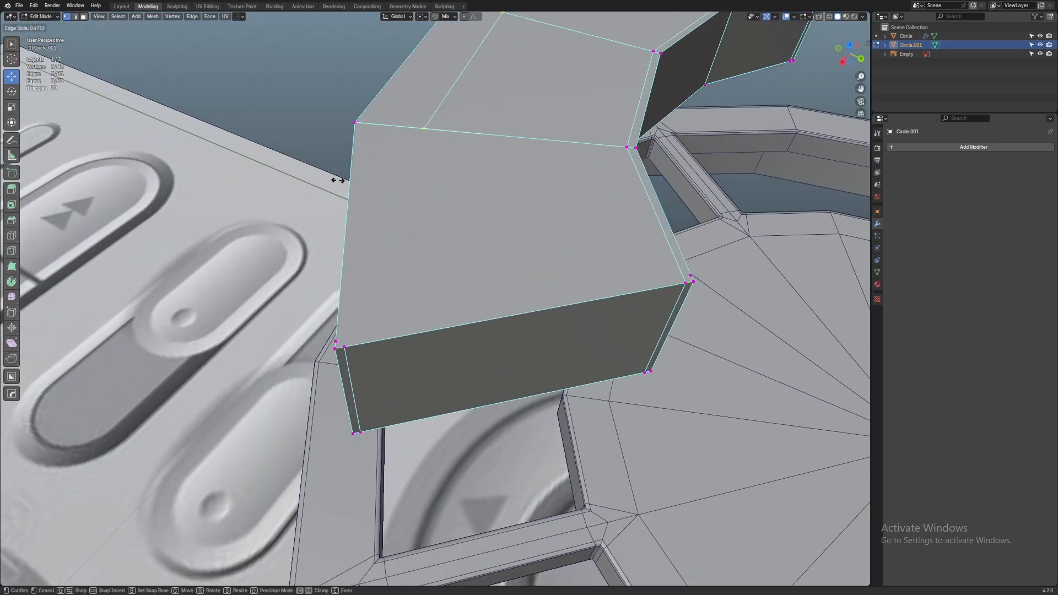
click(272, 201)
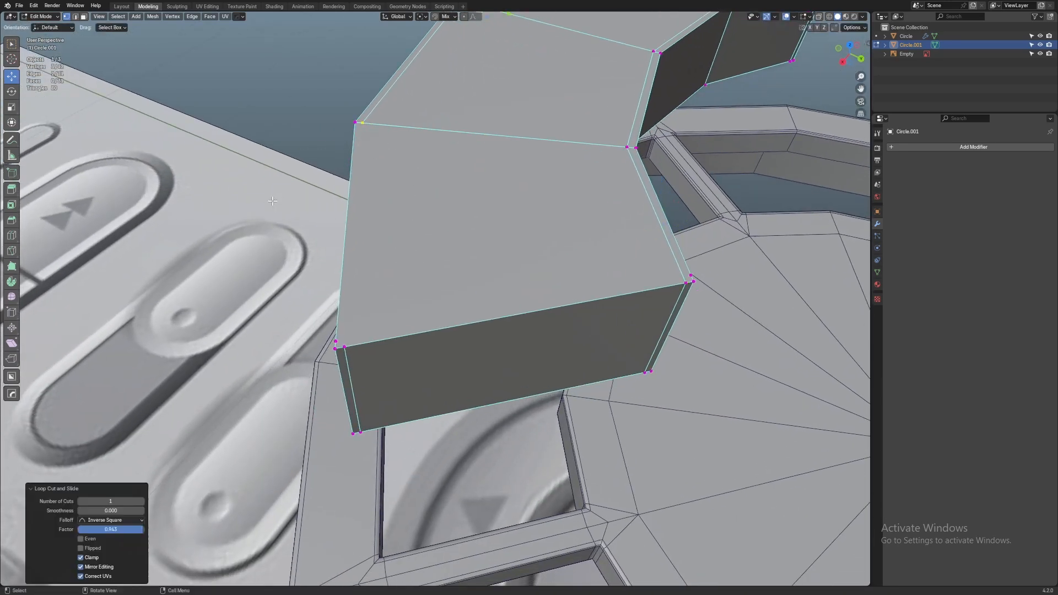
click(359, 126)
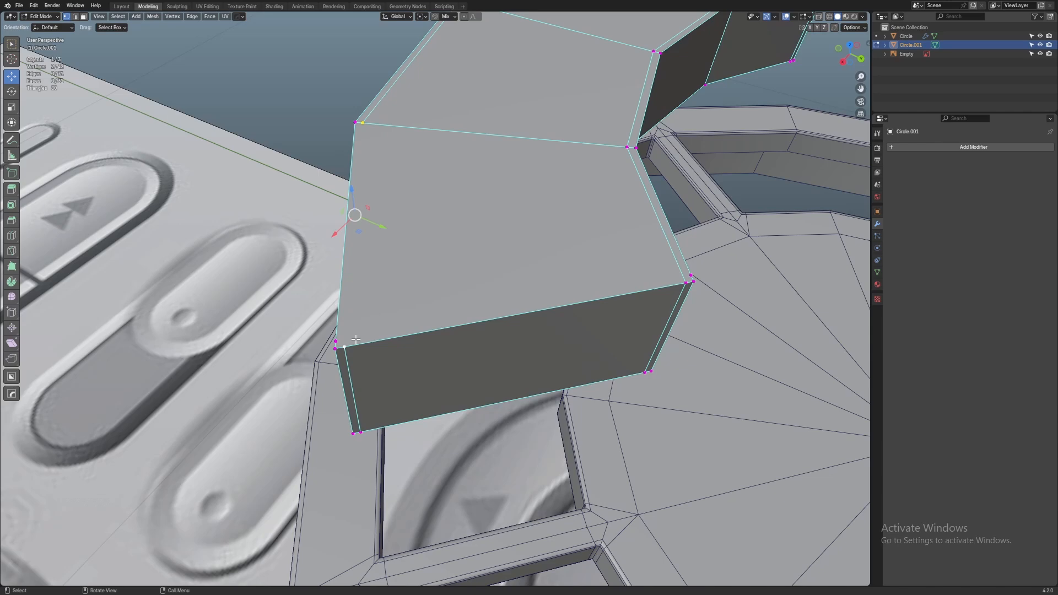
key(j)
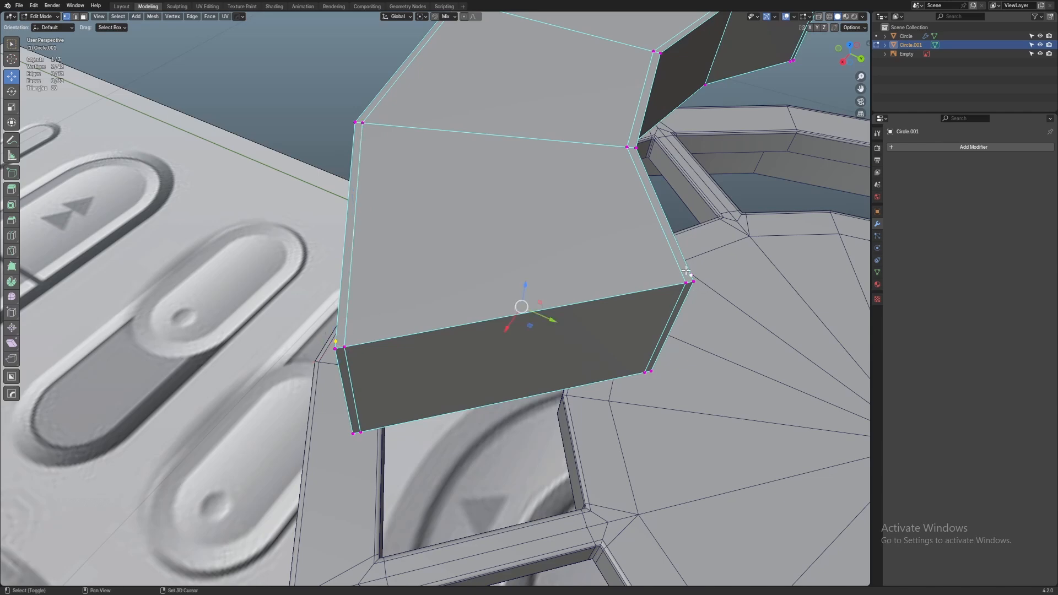
Symmetrize the block so the connected edges at its finished end are mirrored onto the opposite end
scroll(687, 270, down, 3)
middle_drag(687, 270, 568, 243)
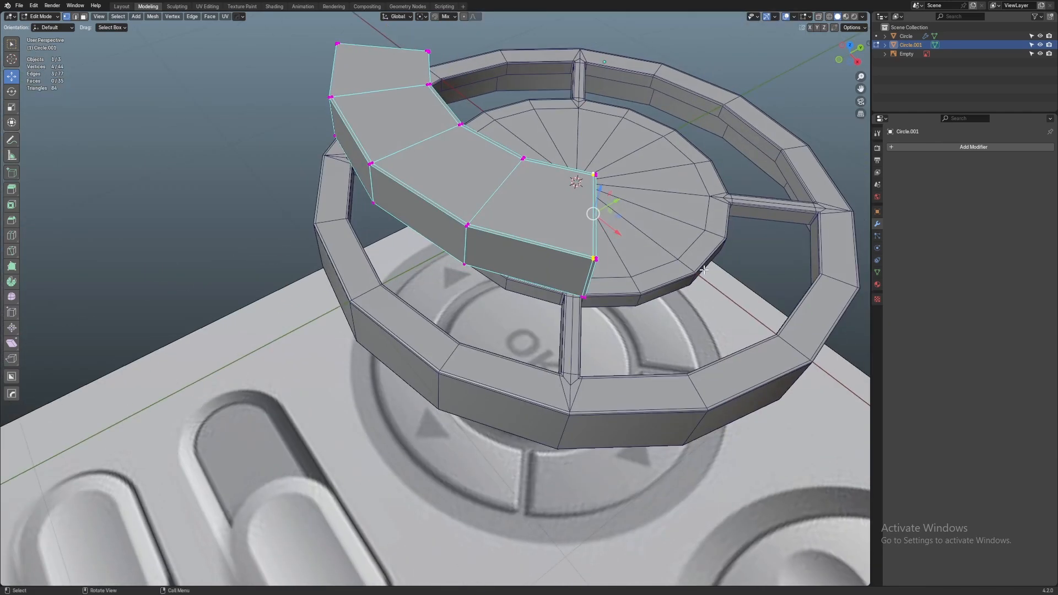
key(Tab)
key(alt+x)
click(649, 90)
middle_drag(637, 123, 465, 428)
Add a horizontal loop cut around the block's side walls, slid just below the top rim
key(Tab)
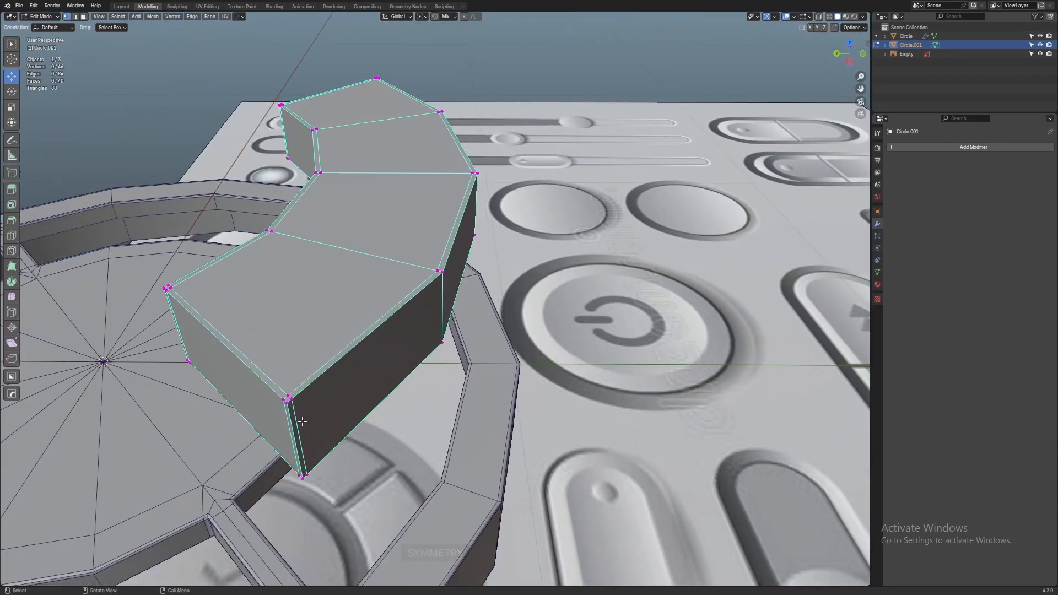
key(ctrl+r)
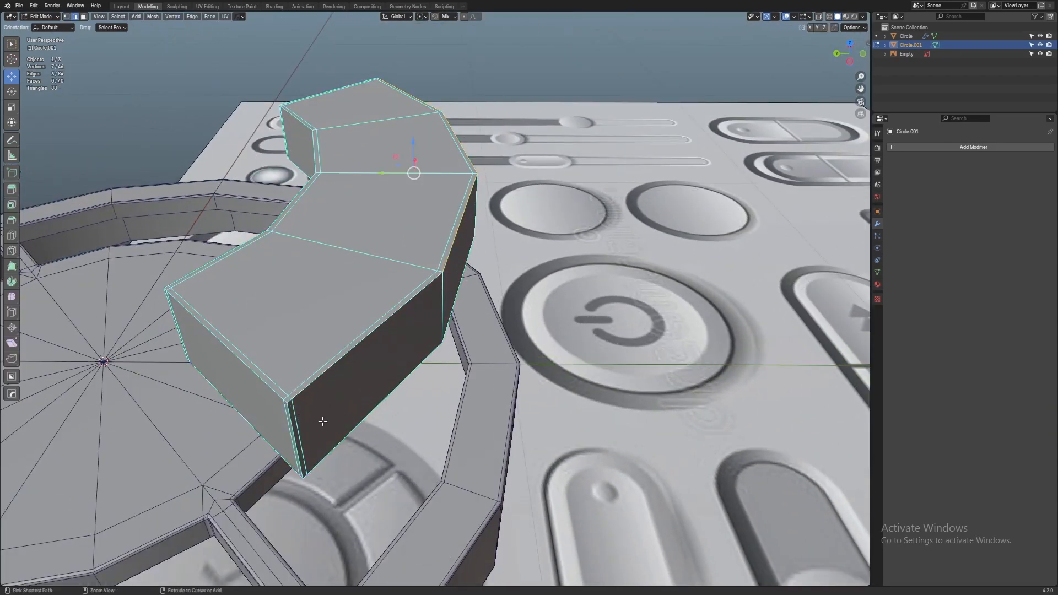
click(320, 416)
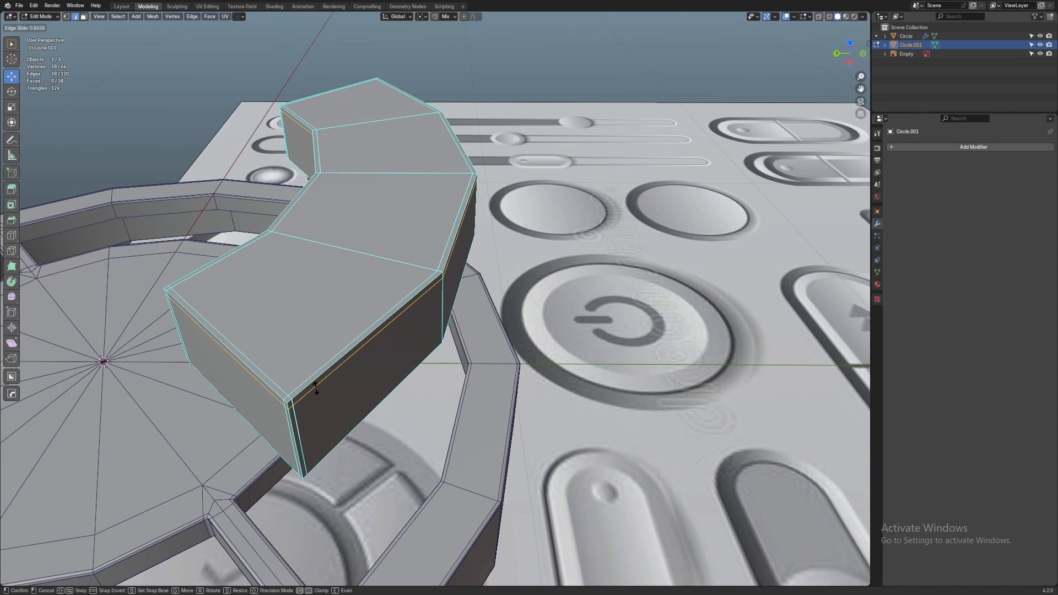
click(317, 389)
Try to raise the block's bottom outer edges along Z
key(Tab)
middle_drag(385, 371, 499, 339)
key(Tab)
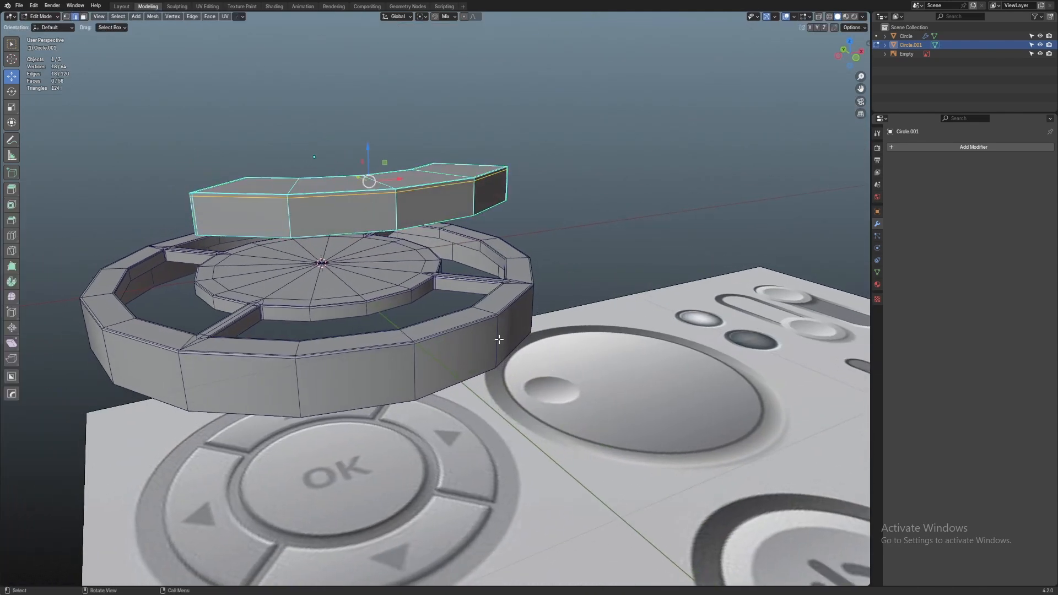
alt+click(346, 234)
key(g)
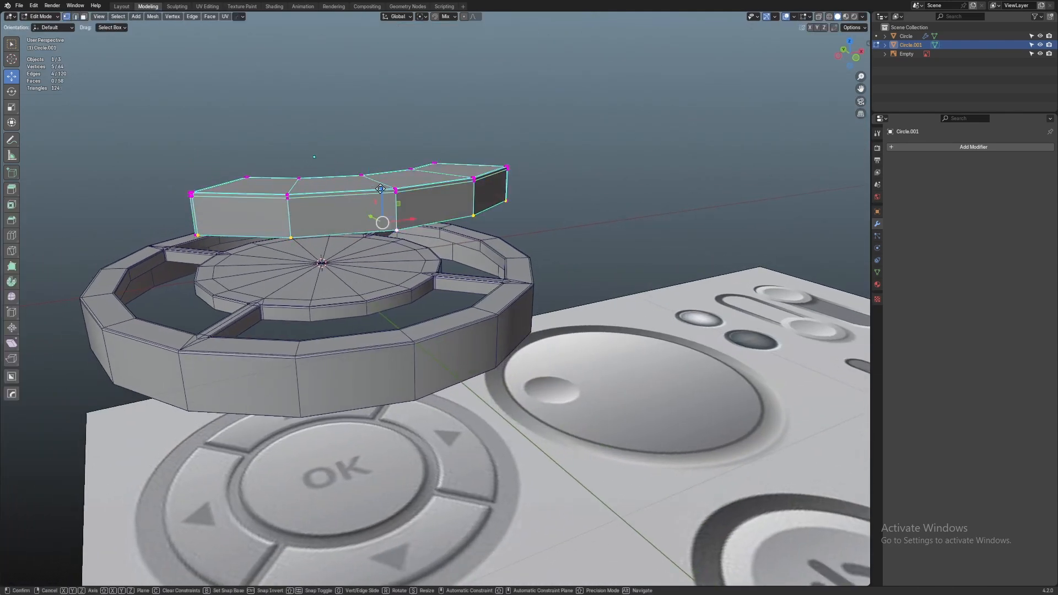
key(z)
click(382, 173)
key(ctrl+z)
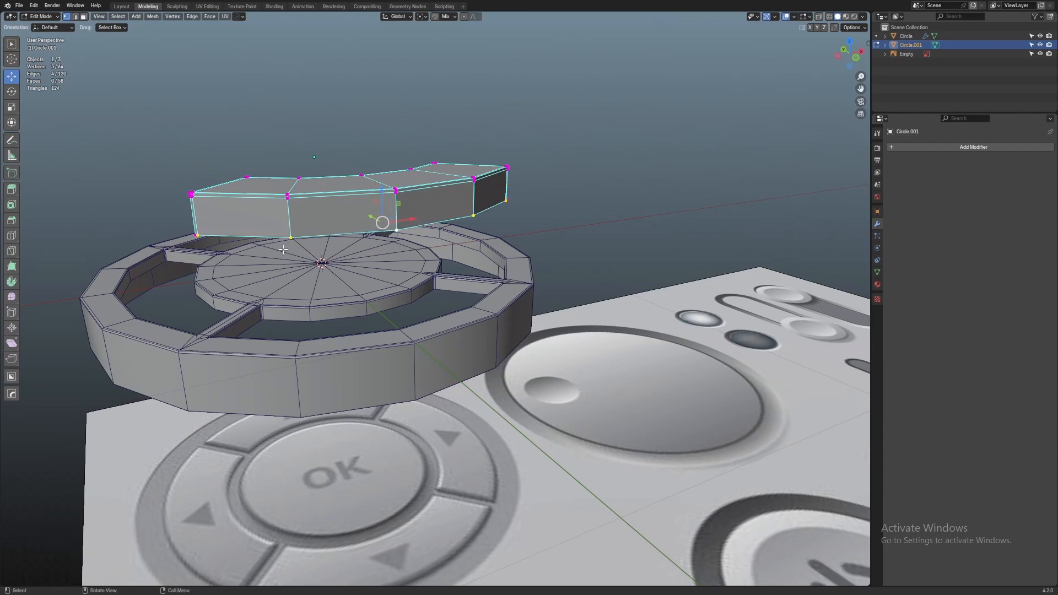
Raise all of the block's bottom vertices along Z to make the block thinner
key(alt+z)
middle_drag(541, 243, 532, 232)
drag(569, 188, 142, 261)
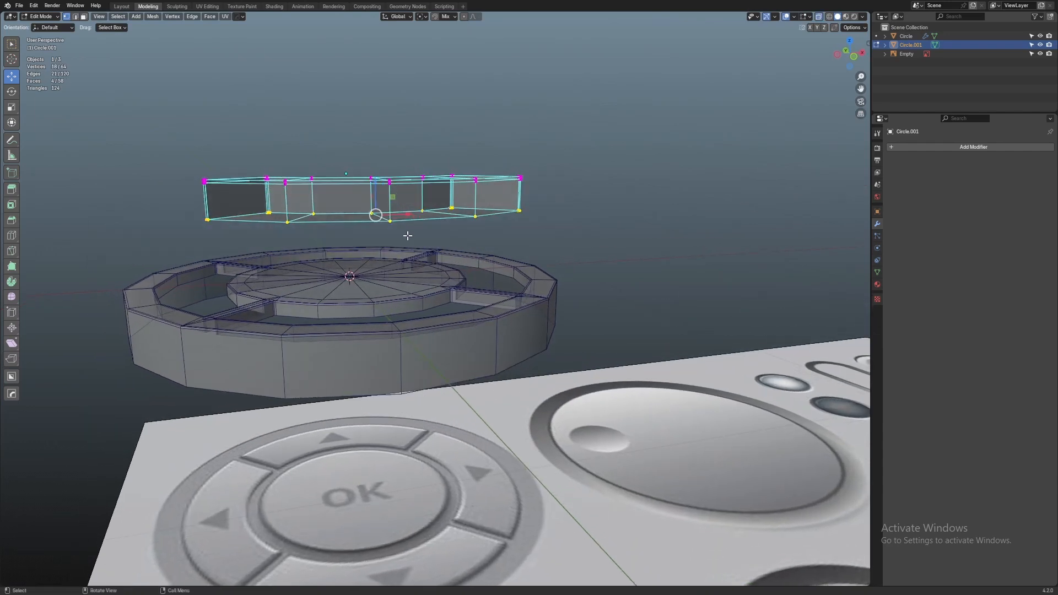
key(alt+z)
key(g)
key(z)
click(394, 210)
key(Tab)
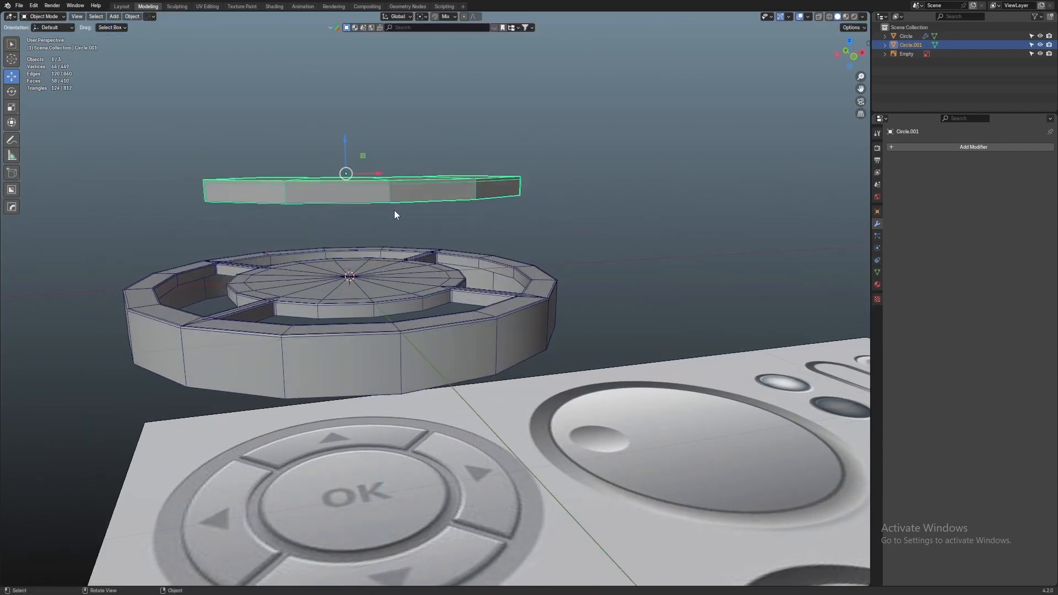
middle_drag(395, 210, 323, 354)
click(318, 353)
key(Tab)
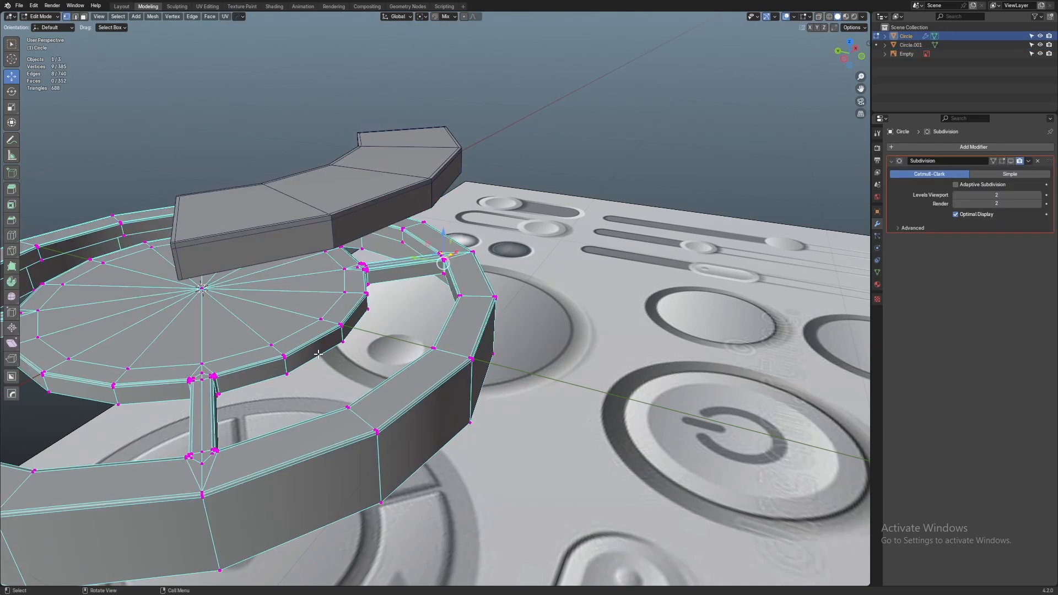
click(379, 289)
key(Tab)
click(348, 208)
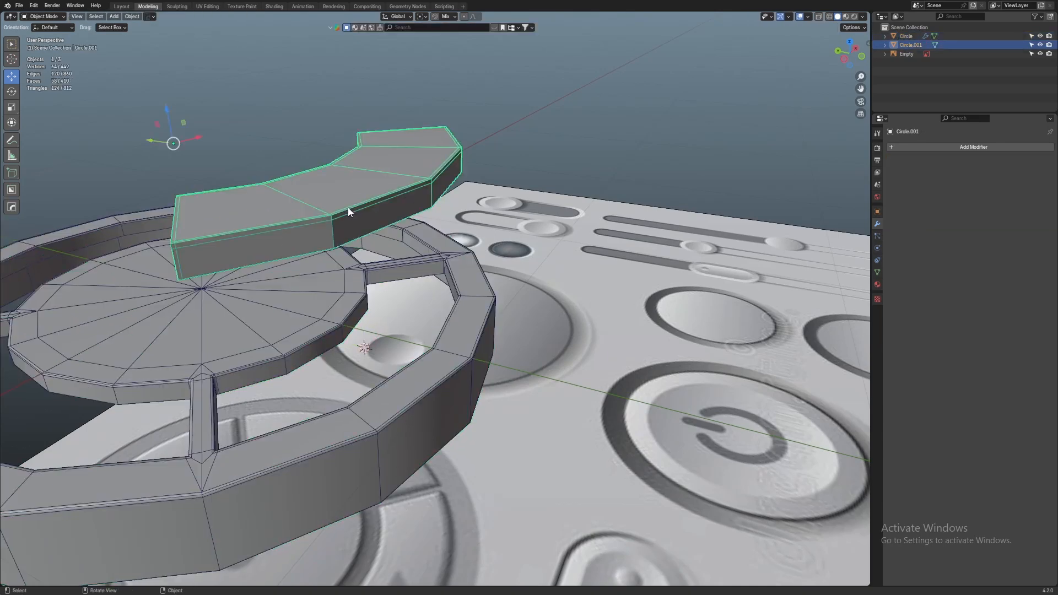
key(shift+s)
click(445, 98)
key(ctrl+z)
Lower the arc block about 1.19 cm along Z into the opening between the ring's ribs
middle_drag(467, 217, 499, 214)
key(g)
key(z)
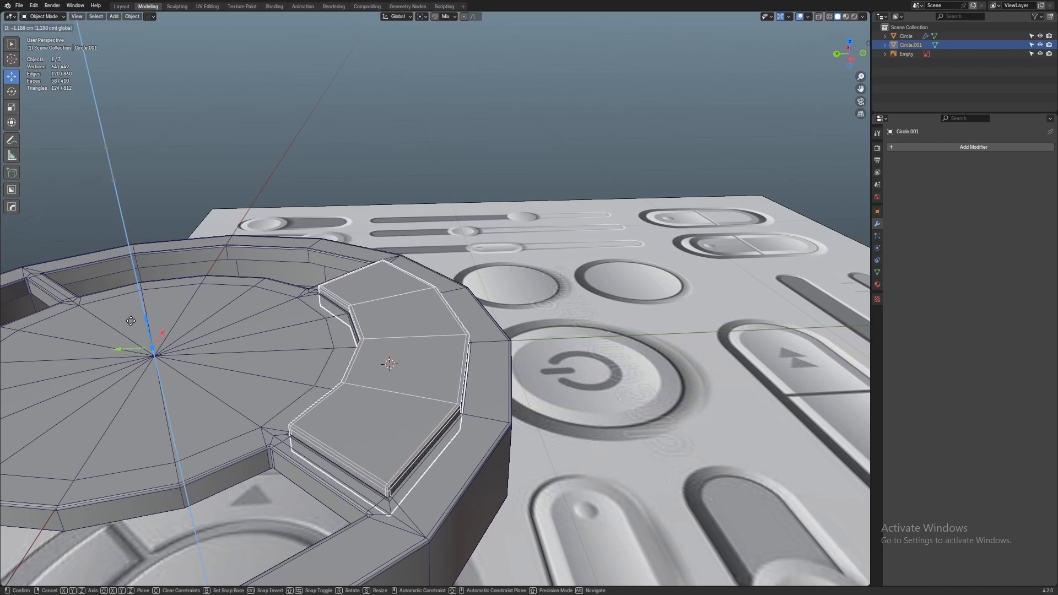
drag(130, 321, 131, 321)
click(440, 104)
middle_drag(328, 370, 381, 392)
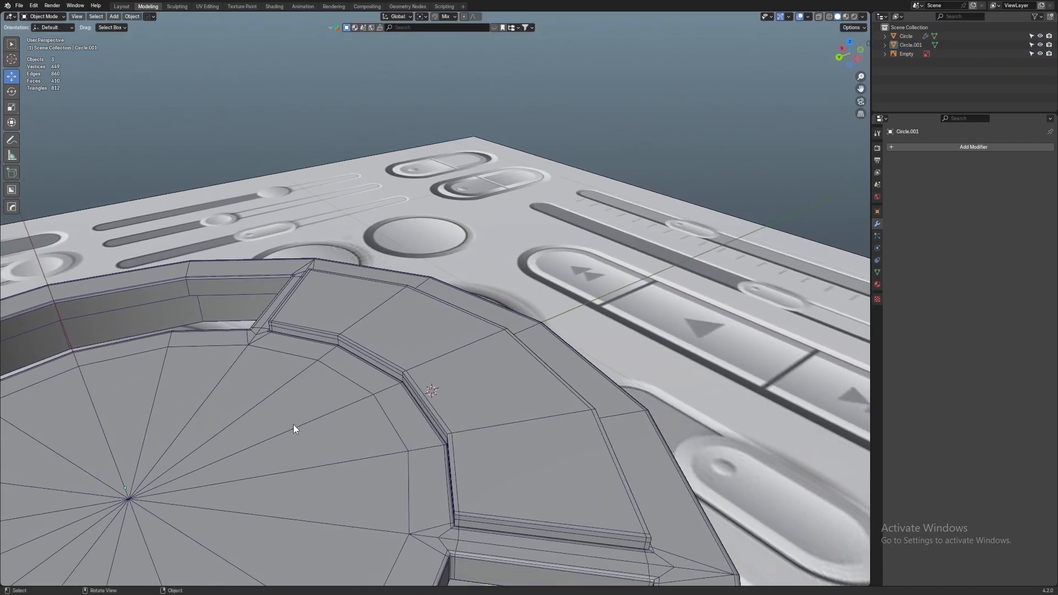
Add a Subdivision Surface modifier at level 3 to the arc block and turn on the ring frame's subdivision in the viewport
click(168, 453)
scroll(294, 353, down, 4)
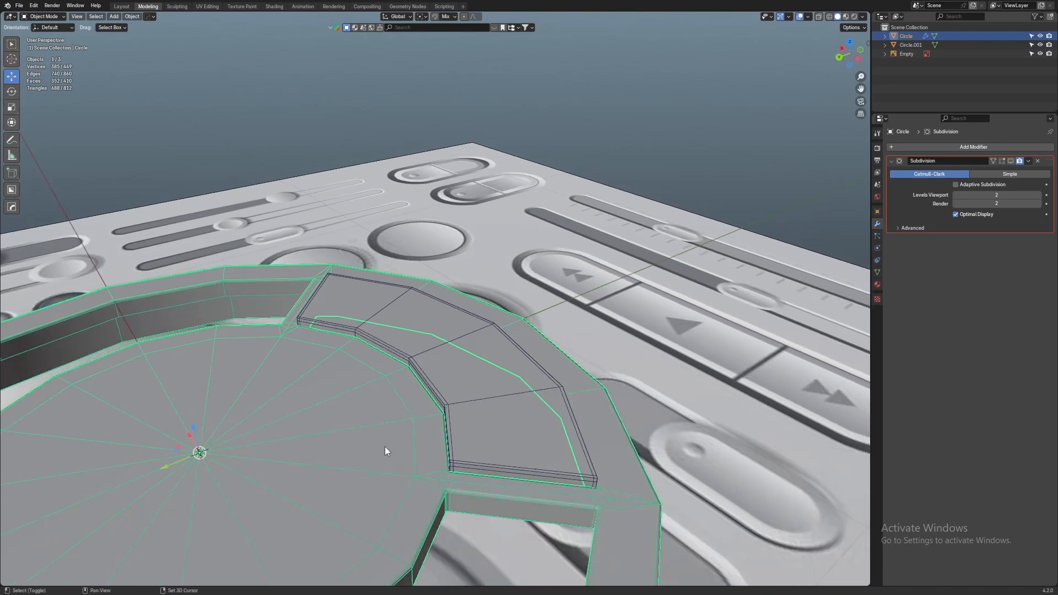
shift+middle_drag(384, 446, 504, 345)
click(504, 345)
key(ctrl+1)
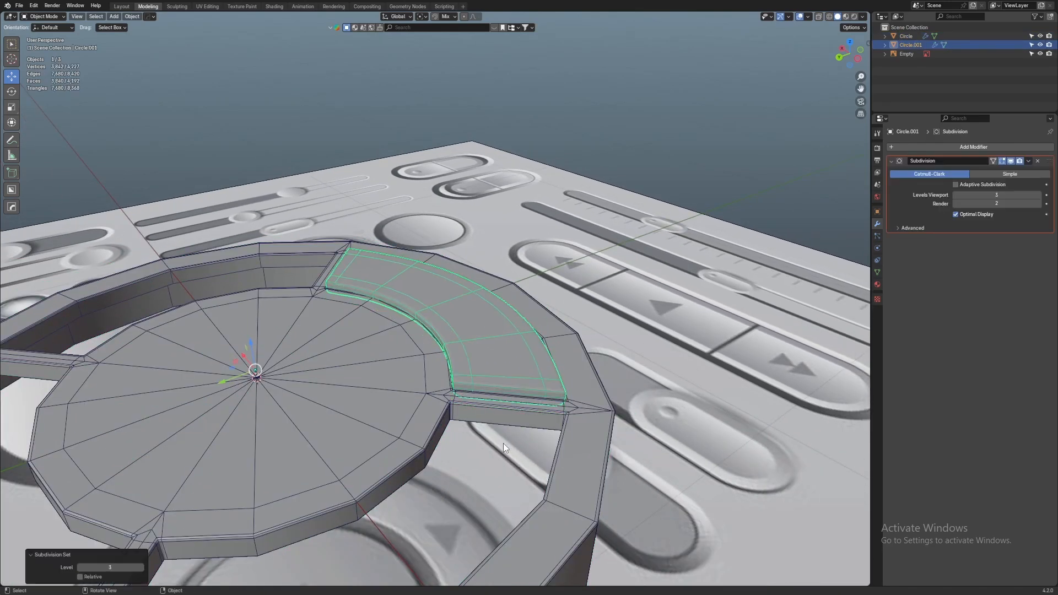
click(375, 414)
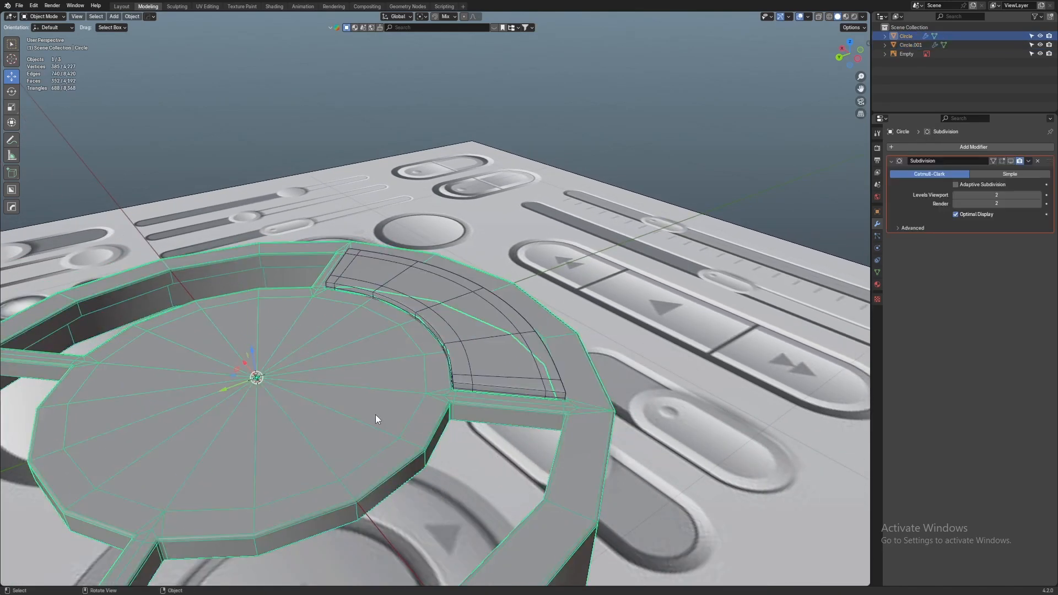
click(1011, 161)
Set the arc block's viewport subdivision level to 2
click(501, 346)
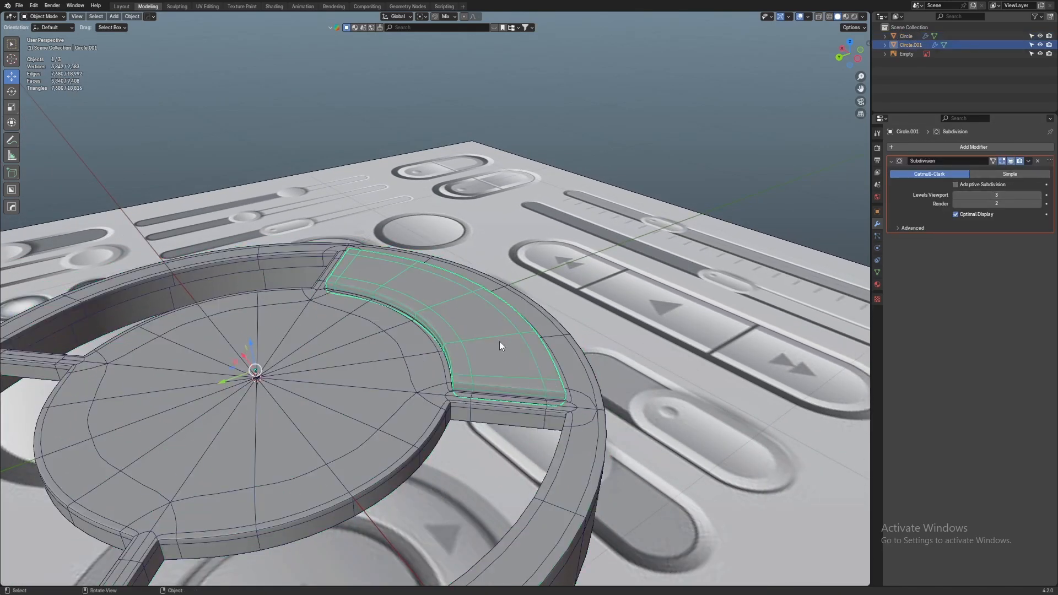
click(1007, 197)
text(2)
key(Return)
Hide the viewport overlays and apply smooth shading to the arc block
click(683, 87)
scroll(686, 111, down, 5)
key(shift+alt+z)
middle_drag(687, 126, 650, 215)
key(KP_7)
scroll(569, 268, up, 5)
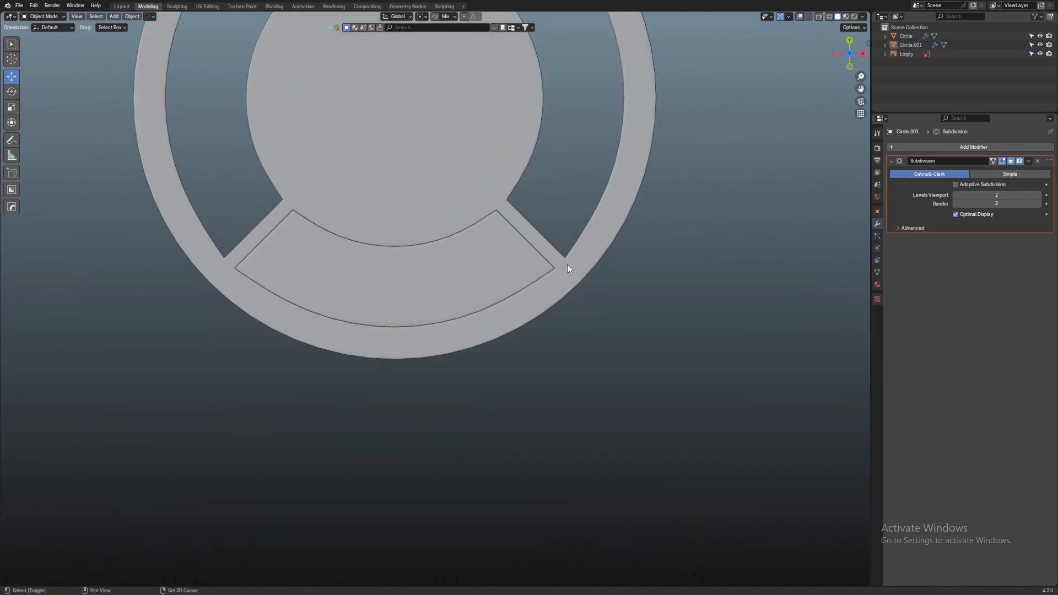
shift+middle_drag(569, 268, 523, 326)
scroll(594, 126, up, 4)
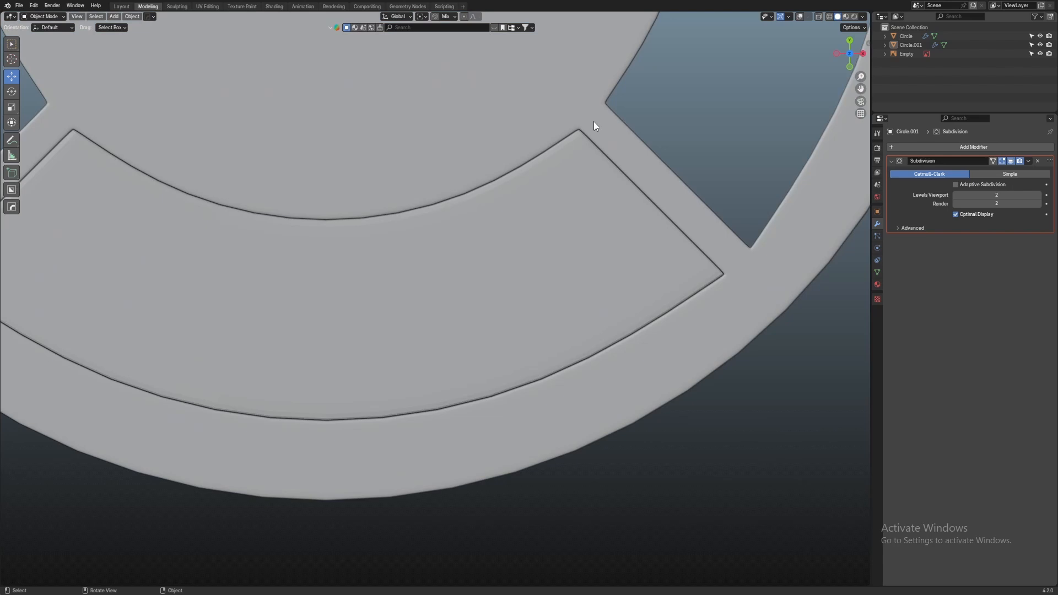
click(584, 226)
right_click(583, 226)
click(586, 221)
scroll(595, 218, down, 4)
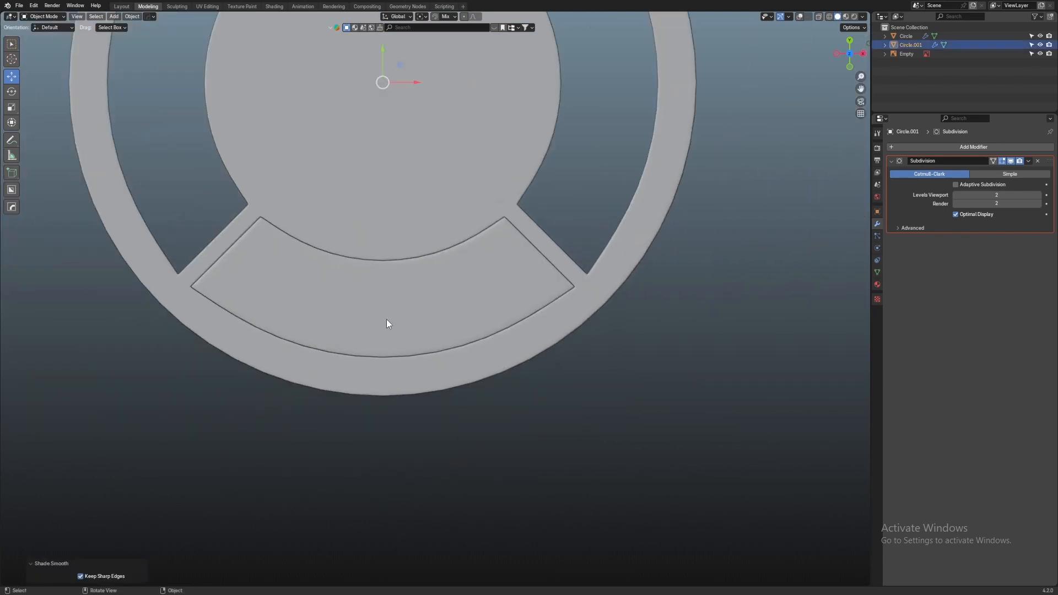
Lower the smoothed arc block slightly along Z so it sits deeper in the ring frame
middle_drag(605, 245, 439, 288)
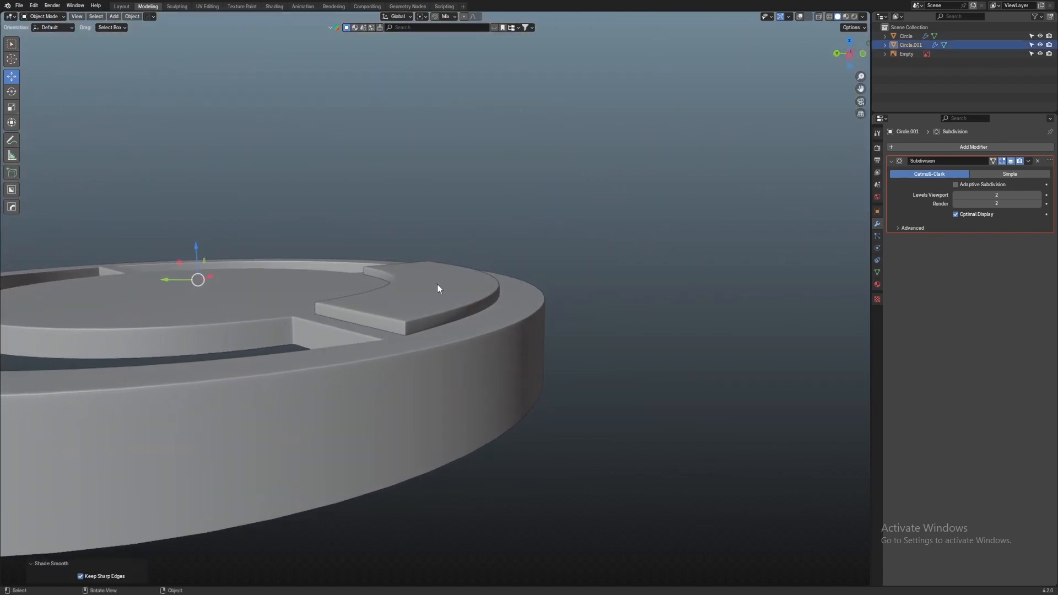
drag(192, 250, 199, 254)
middle_drag(563, 224, 518, 300)
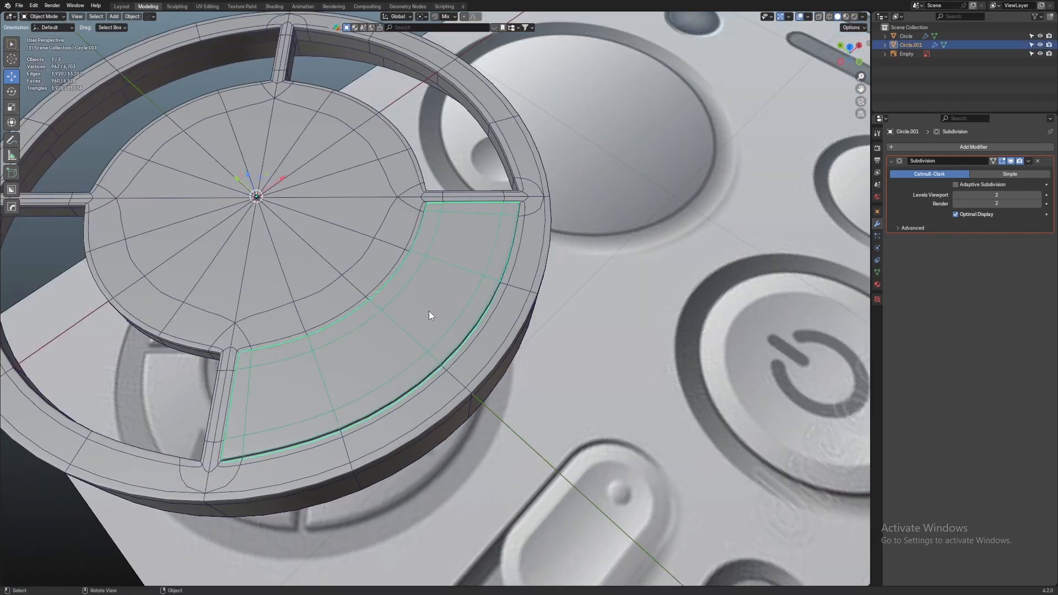
Spin the whole arc block mesh around the pad's centre with 4 steps over 360° and Use Duplicates enabled
key(KP_7)
scroll(429, 311, down, 4)
shift+middle_drag(452, 256, 444, 263)
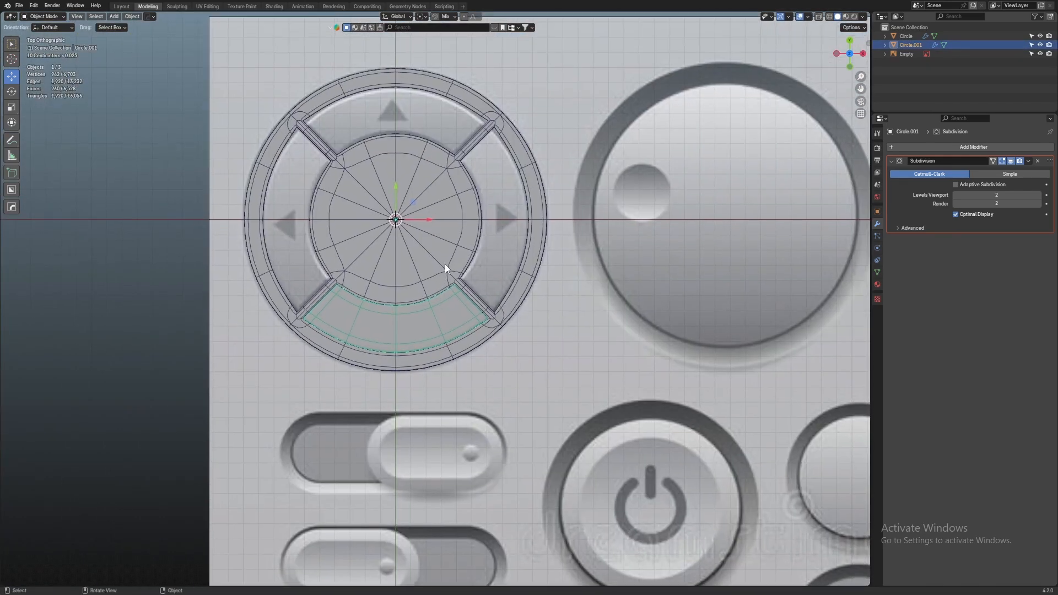
key(r)
right_click(352, 396)
key(Tab)
scroll(553, 303, up, 2)
key(shift+space)
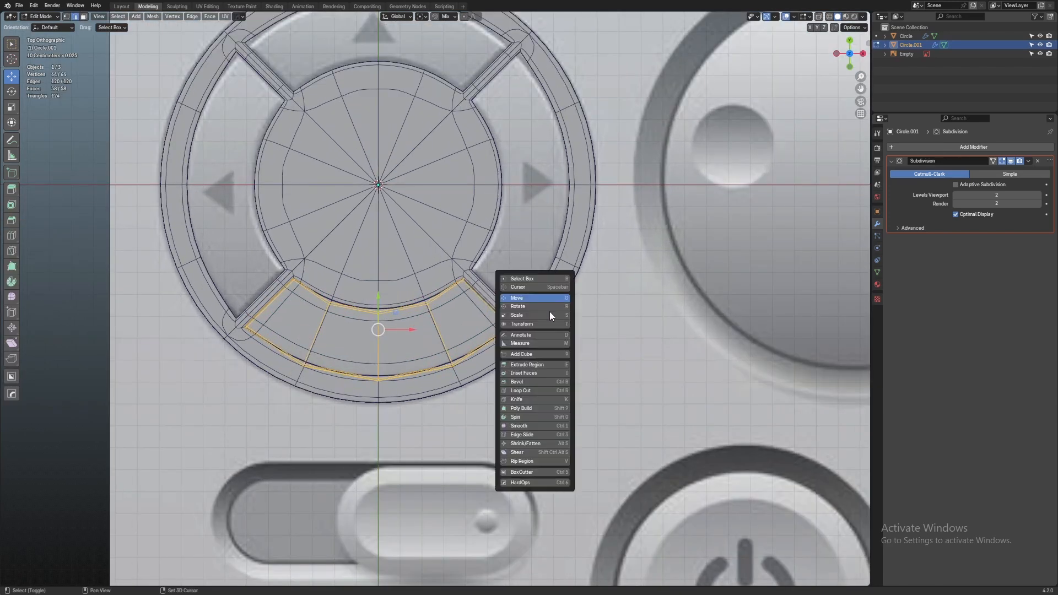
click(526, 416)
drag(429, 134, 450, 186)
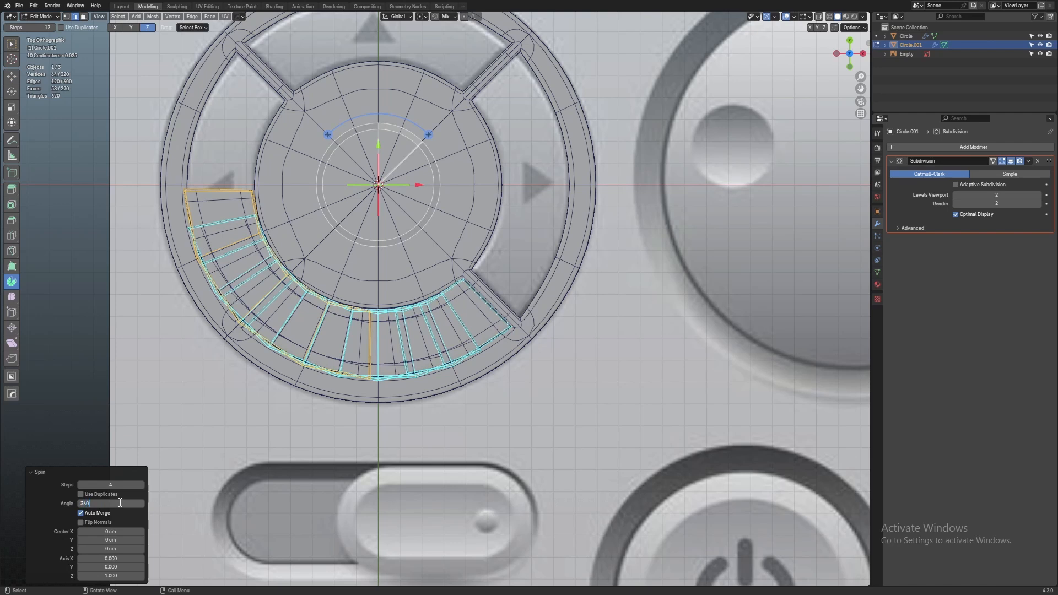
key(Return)
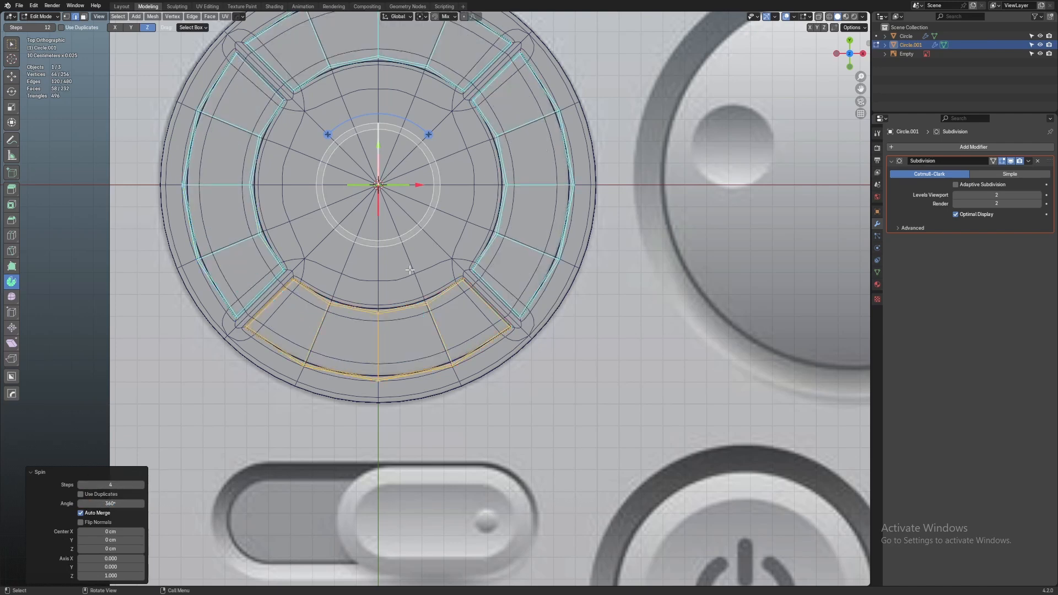
click(80, 496)
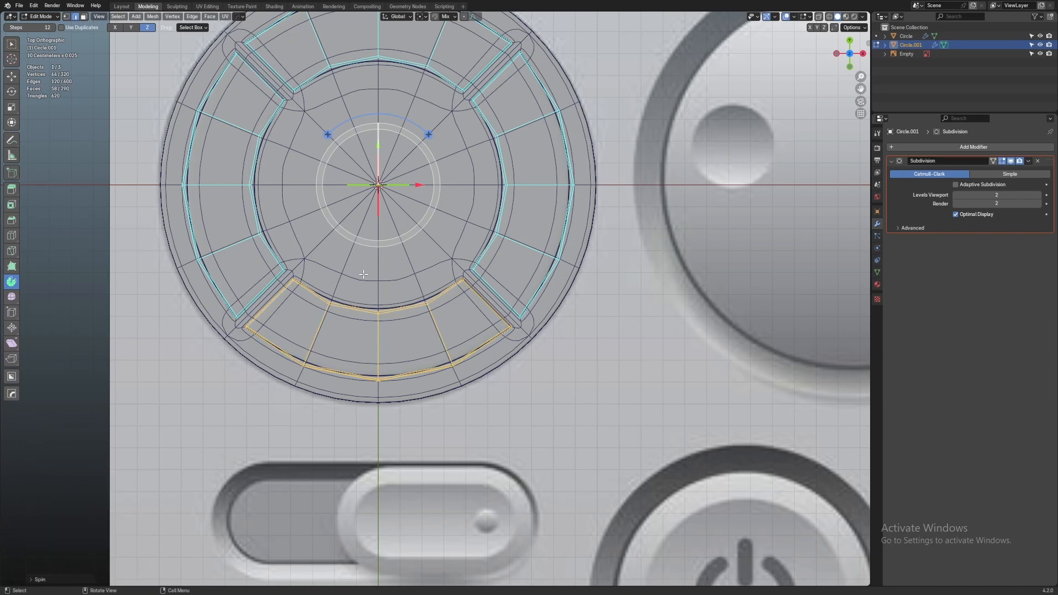
Merge all vertices of the spun arc buttons by distance and leave mesh editing
key(a)
key(m)
click(449, 280)
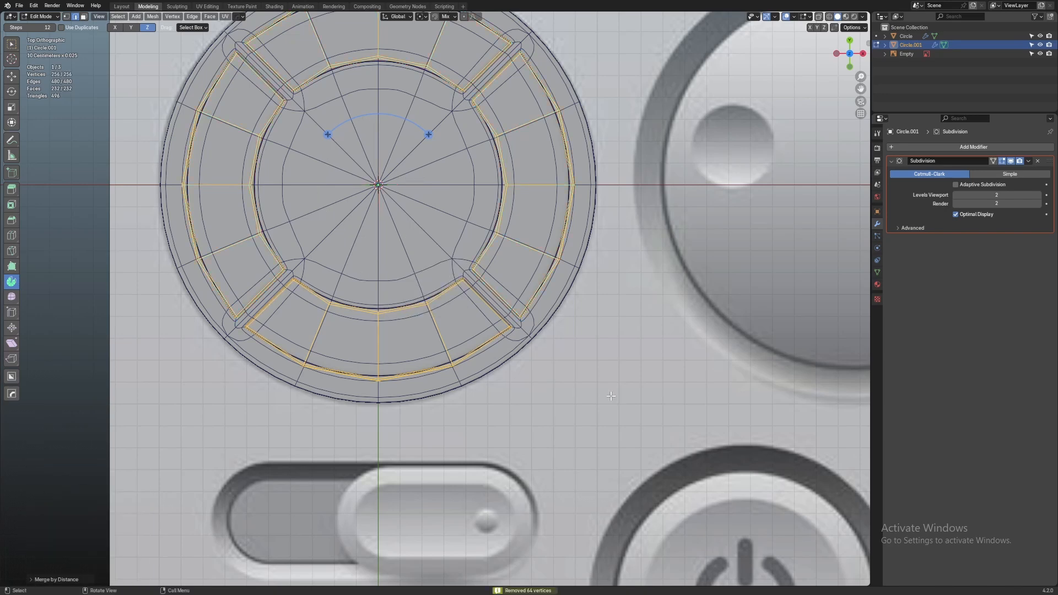
scroll(610, 396, up, 3)
key(Tab)
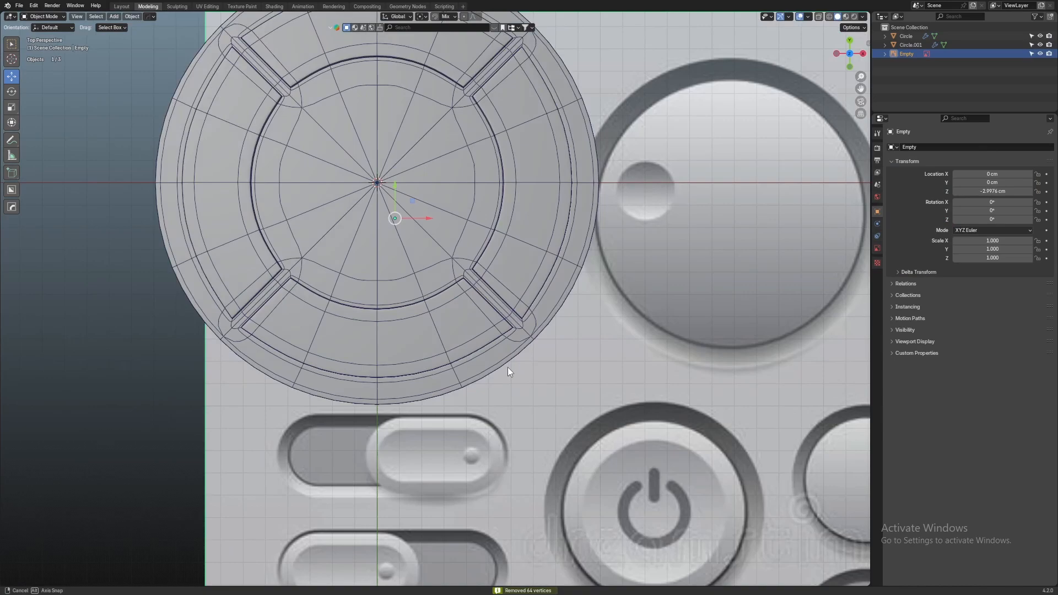
middle_drag(507, 367, 437, 313)
key(shift+alt+z)
key(shift+alt+z)
scroll(435, 312, up, 2)
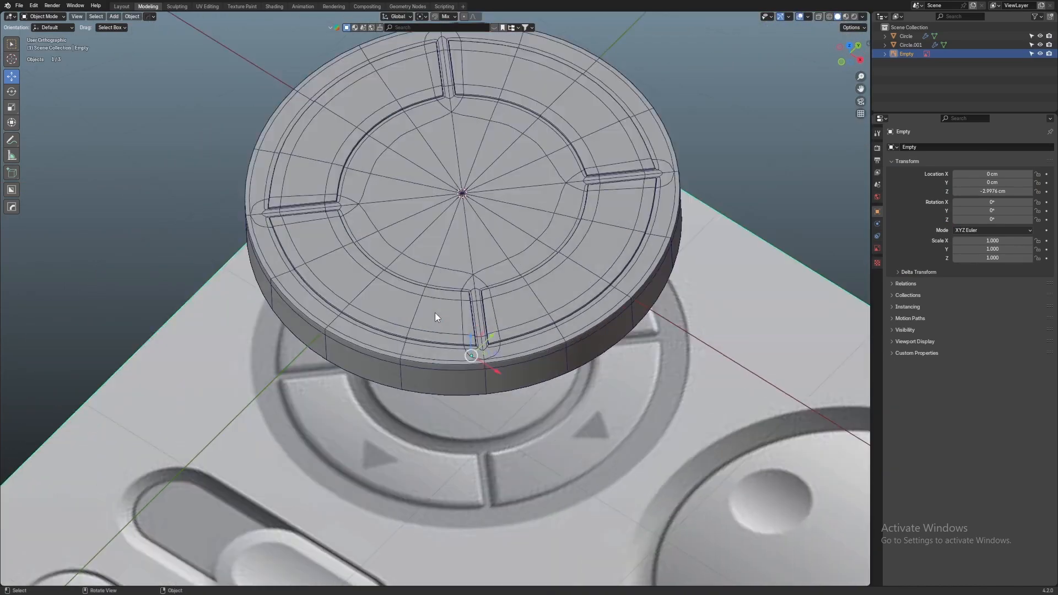
Select all faces of the ring frame's central disc inside its inner border by growing the selection from the centre vertex
key(KP_7)
click(401, 226)
key(Tab)
scroll(401, 226, up, 2)
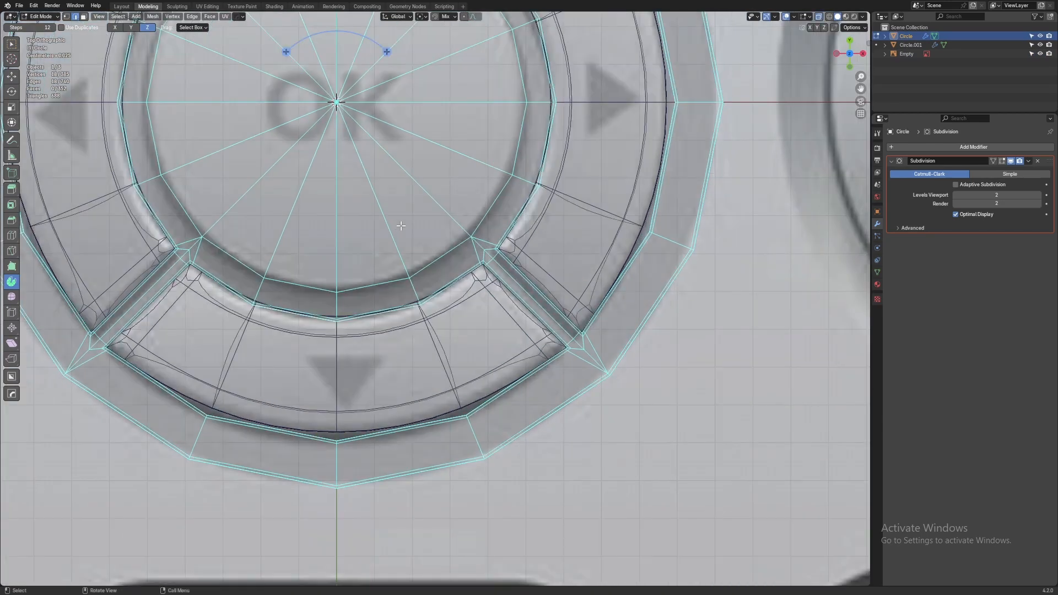
shift+middle_drag(401, 226, 429, 347)
key(3)
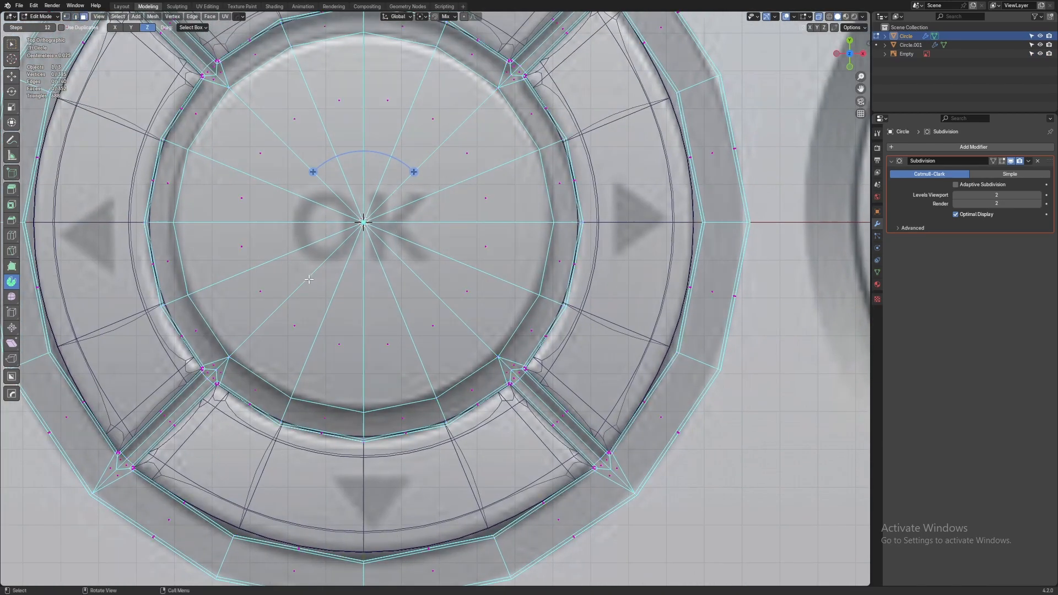
key(1)
click(364, 222)
key(ctrl+KP_Add)
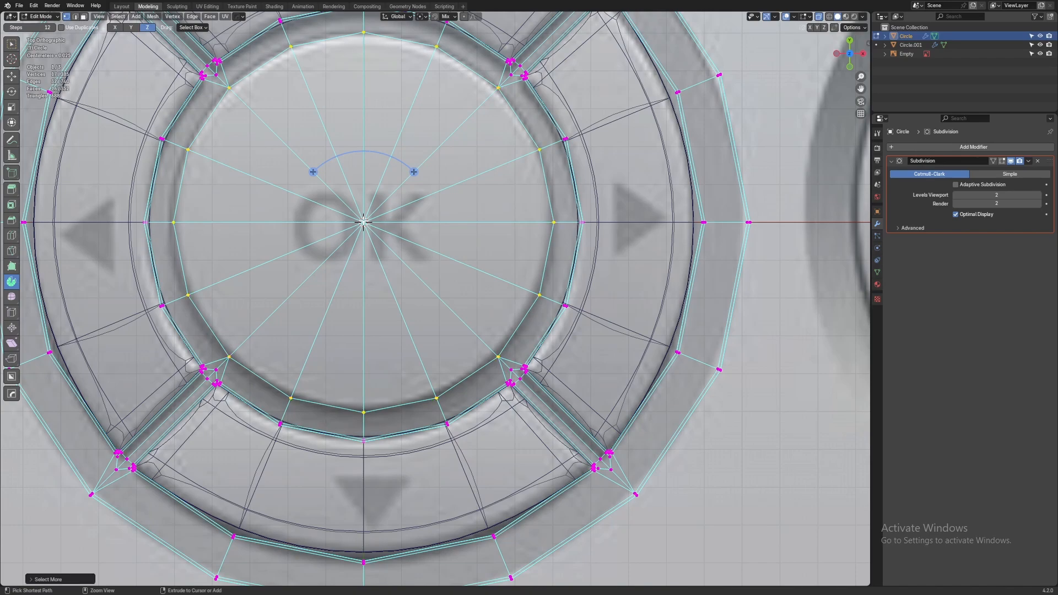
key(3)
shift+middle_drag(416, 263, 423, 305)
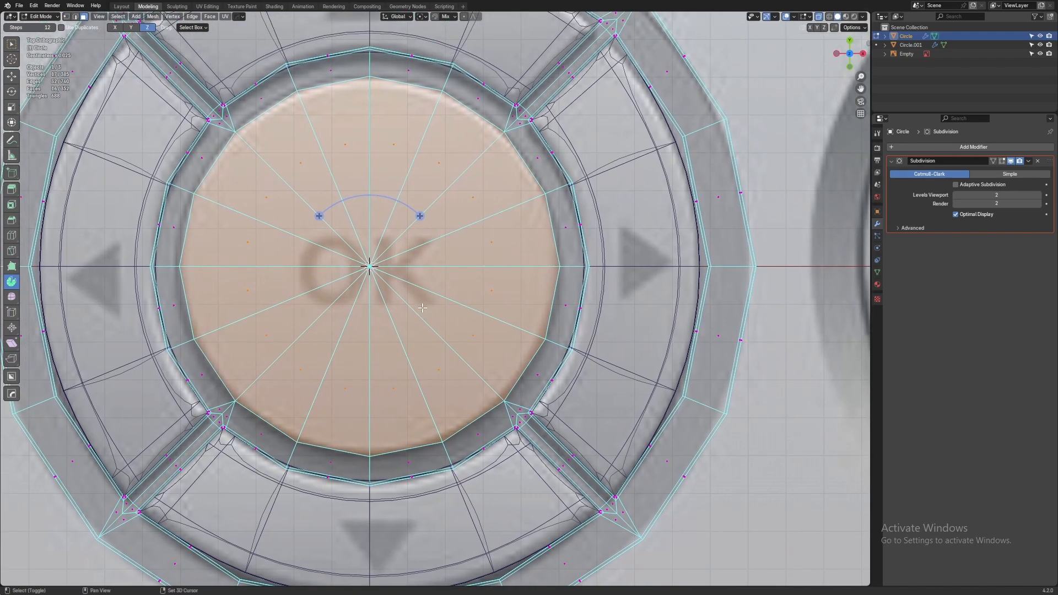
Extrude the selected central disc faces and lower them along Z to form a recess for the OK button
key(shift+space)
click(402, 188)
scroll(438, 288, up, 1)
scroll(463, 283, down, 4)
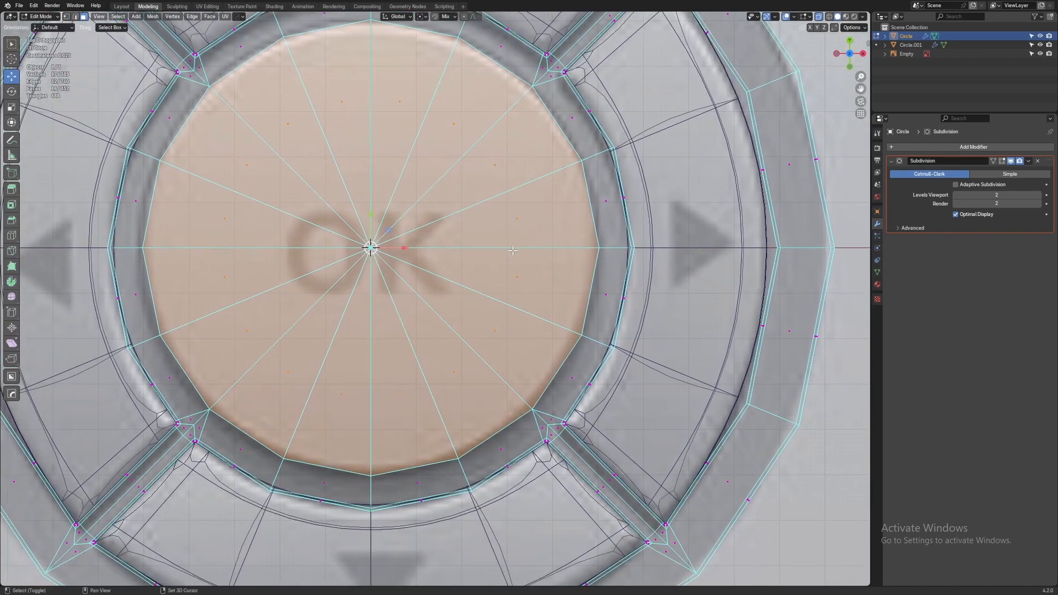
middle_drag(462, 282, 392, 290)
key(alt+z)
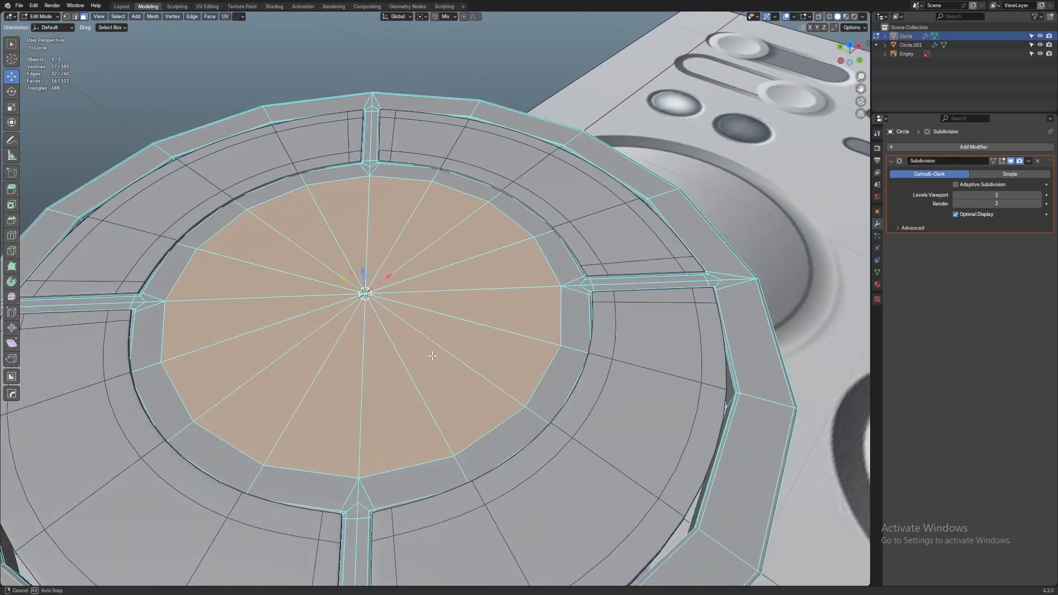
key(e)
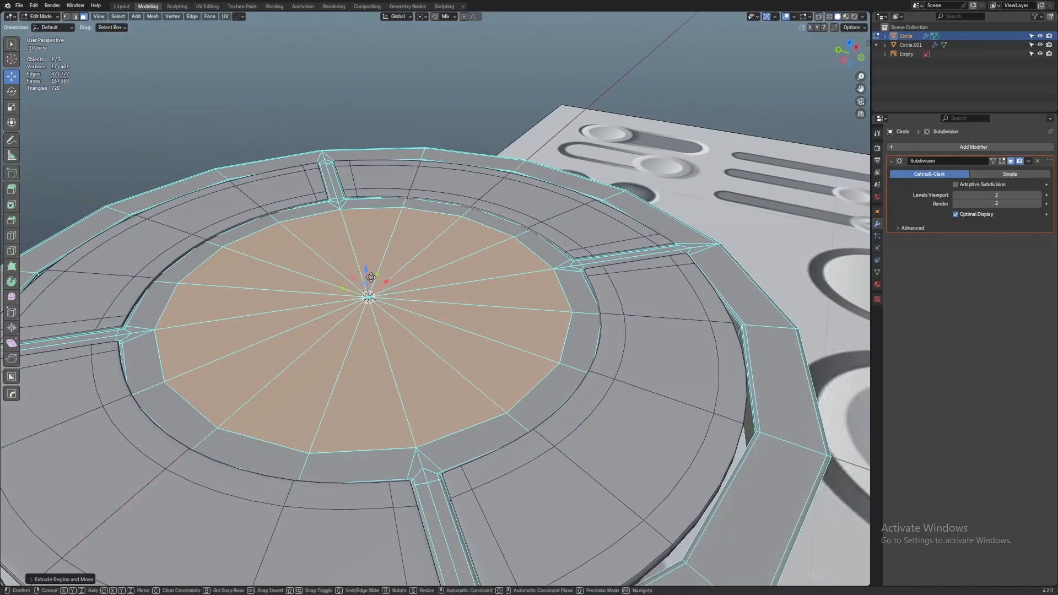
drag(372, 307, 372, 307)
key(ctrl+z)
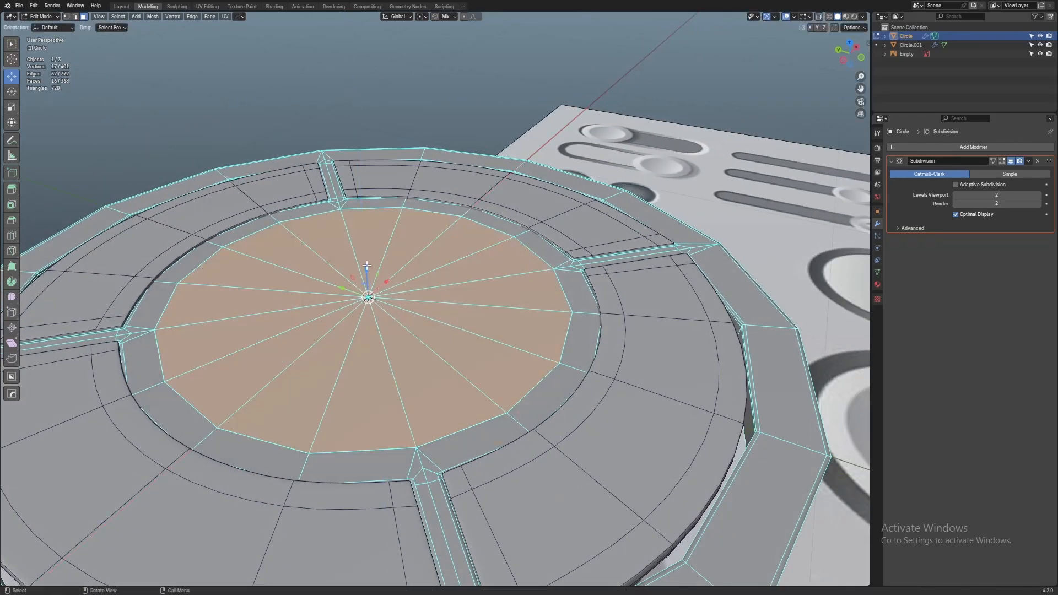
drag(367, 267, 365, 297)
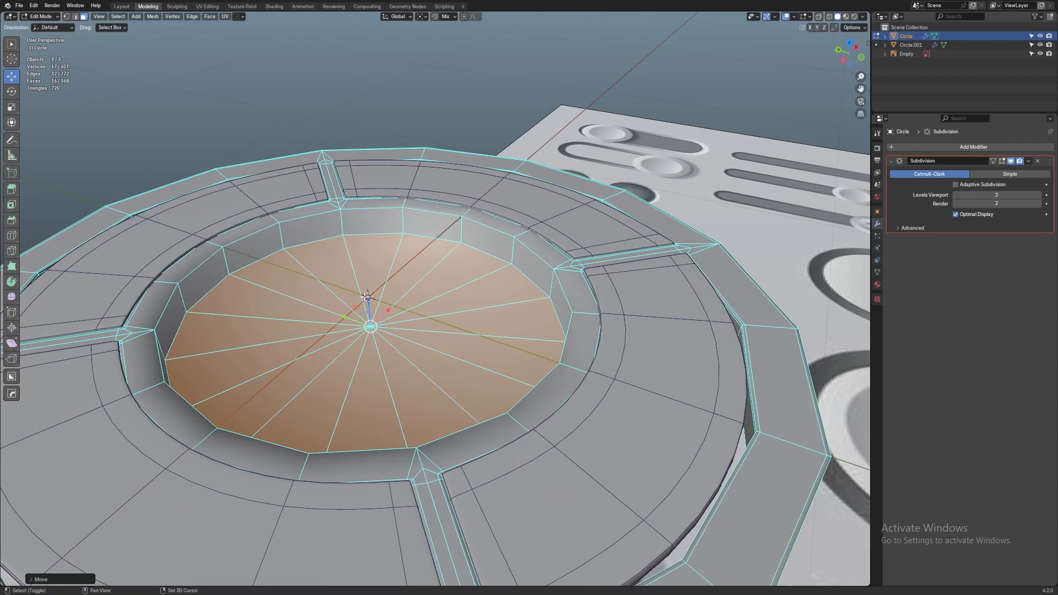
Separate the recessed central disc faces into their own object and raise that disc along Z well above the ring frame
key(p)
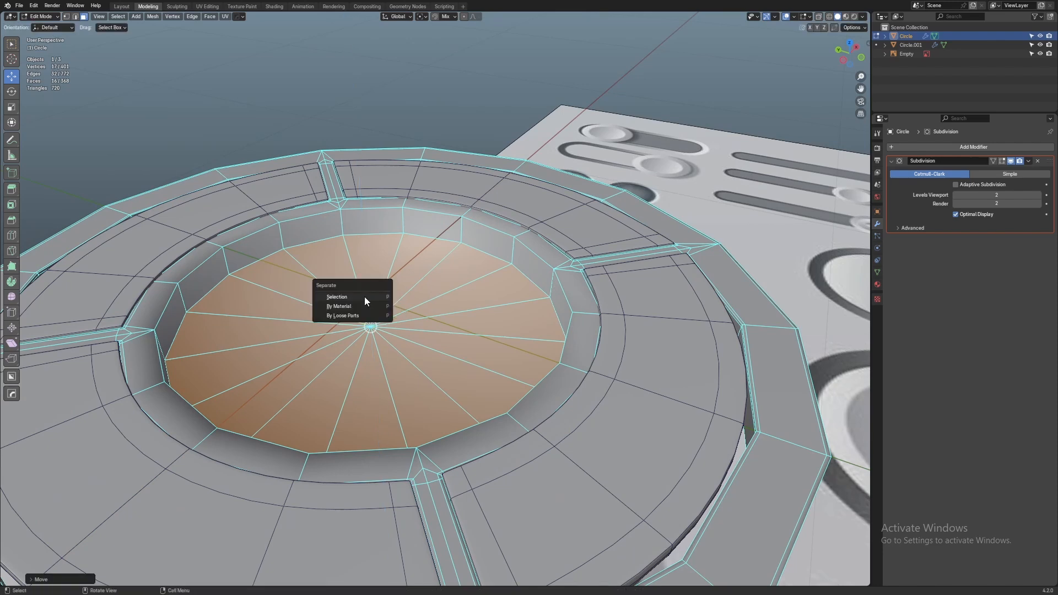
click(365, 296)
key(Tab)
click(346, 316)
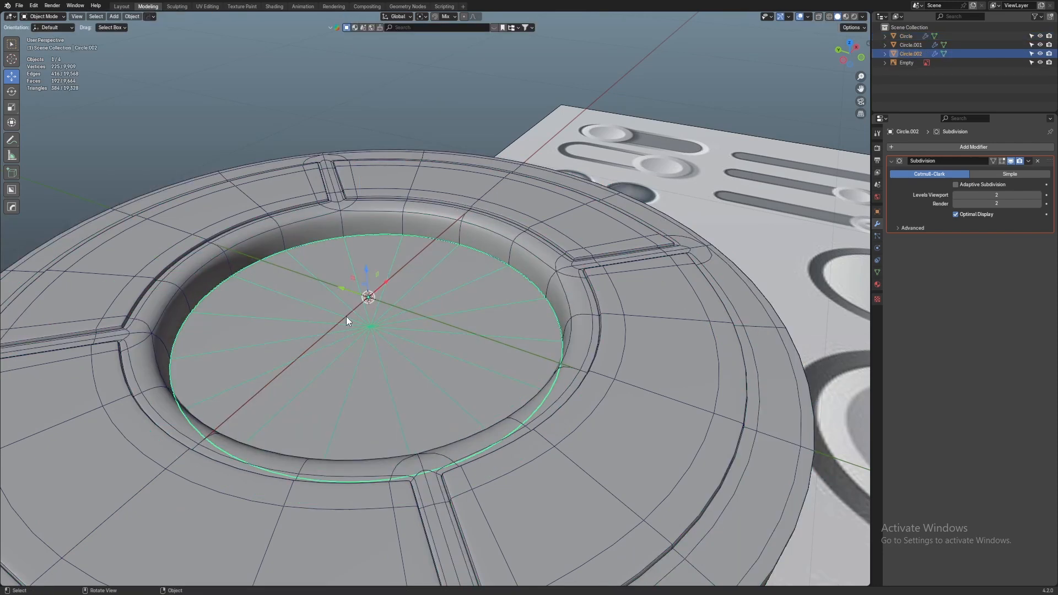
drag(368, 290, 374, 75)
Hide the separated disc and bevel the ring frame's complete inner rim edge loop around the centre hole with a narrow two-segment bevel
key(h)
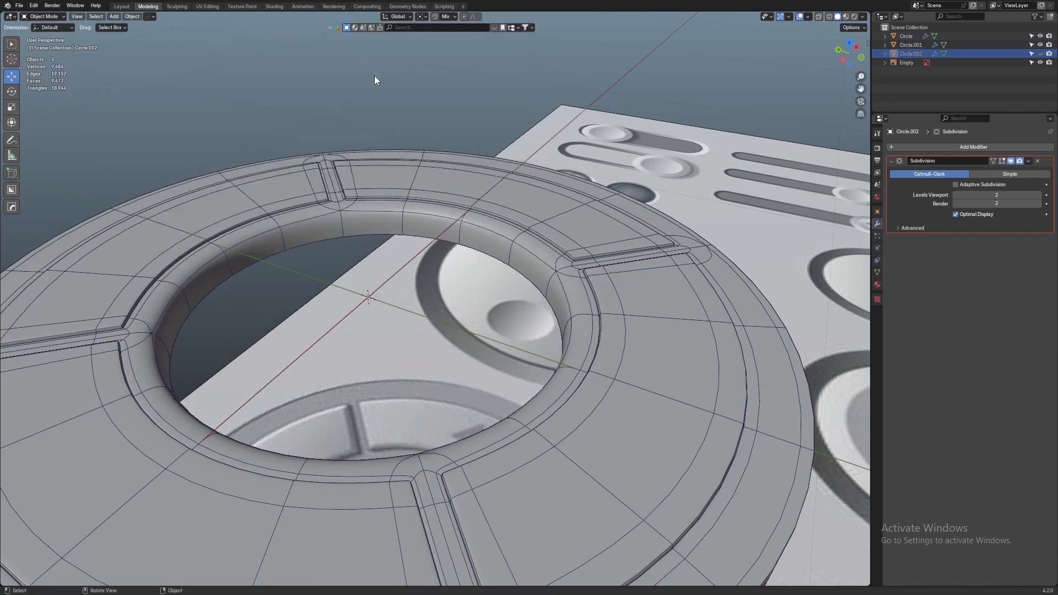
click(216, 265)
key(Tab)
alt+click(209, 266)
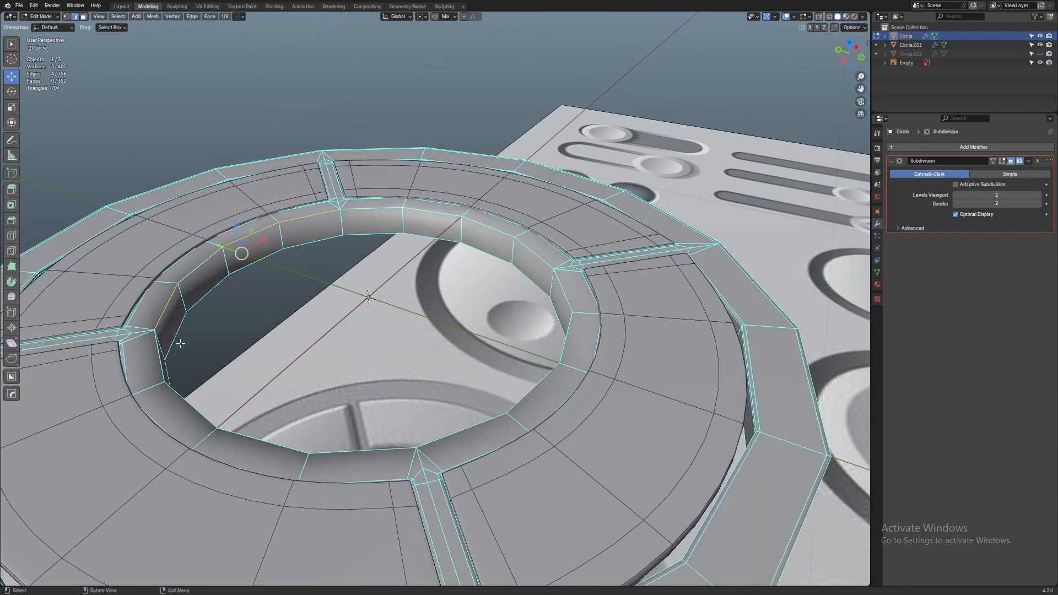
alt+shift+click(158, 368)
middle_drag(157, 367, 406, 350)
alt+shift+click(353, 186)
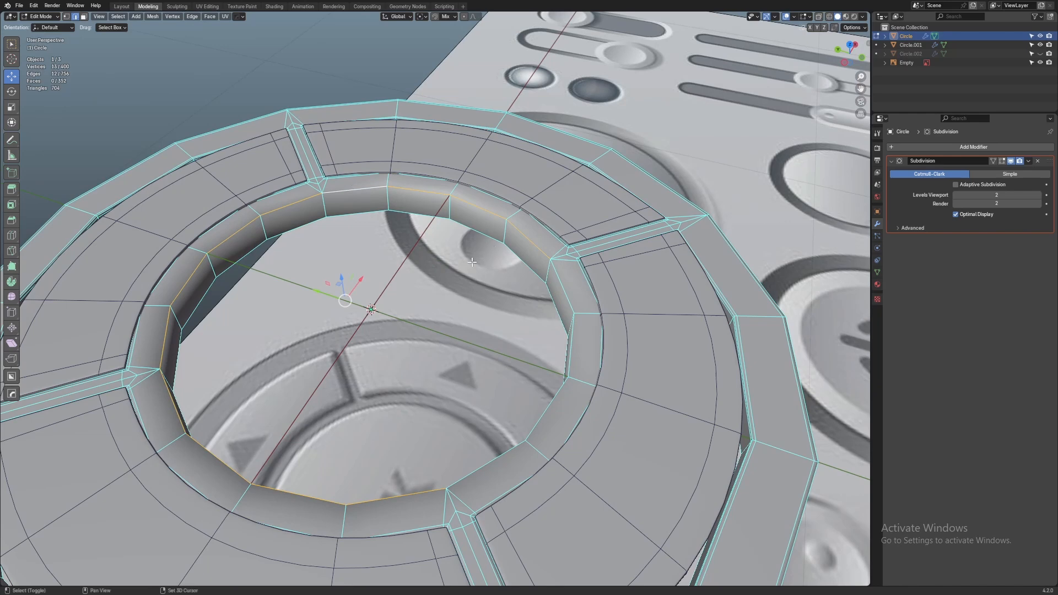
middle_drag(432, 198, 532, 262)
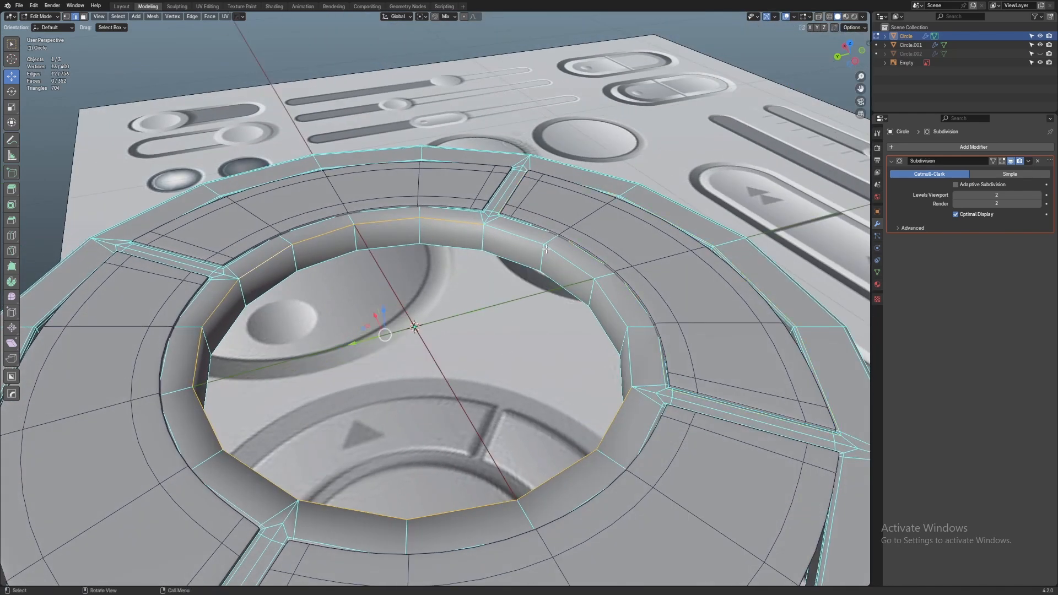
middle_drag(575, 313, 702, 381)
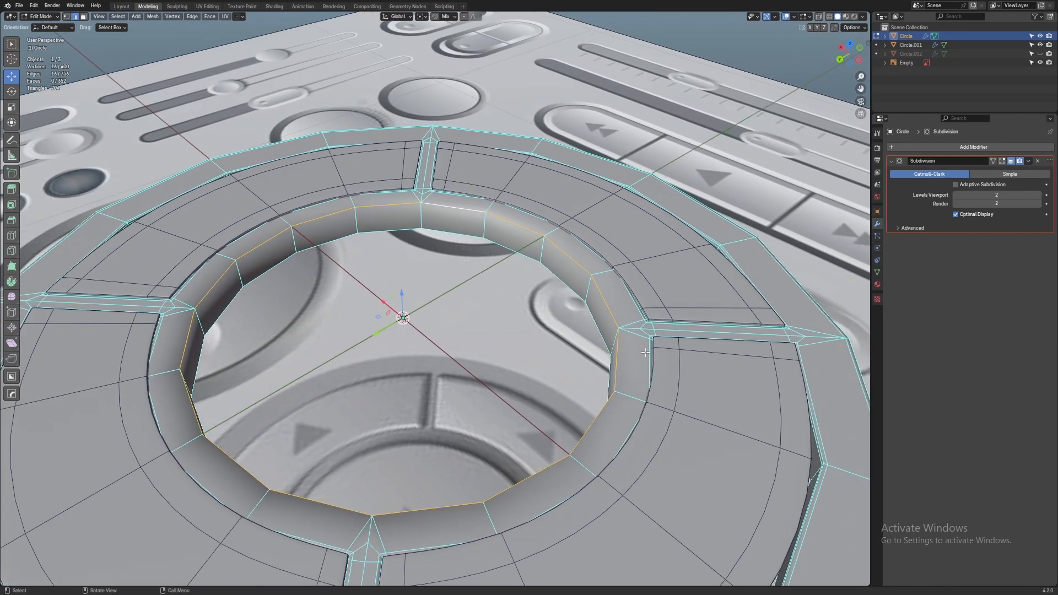
key(ctrl+b)
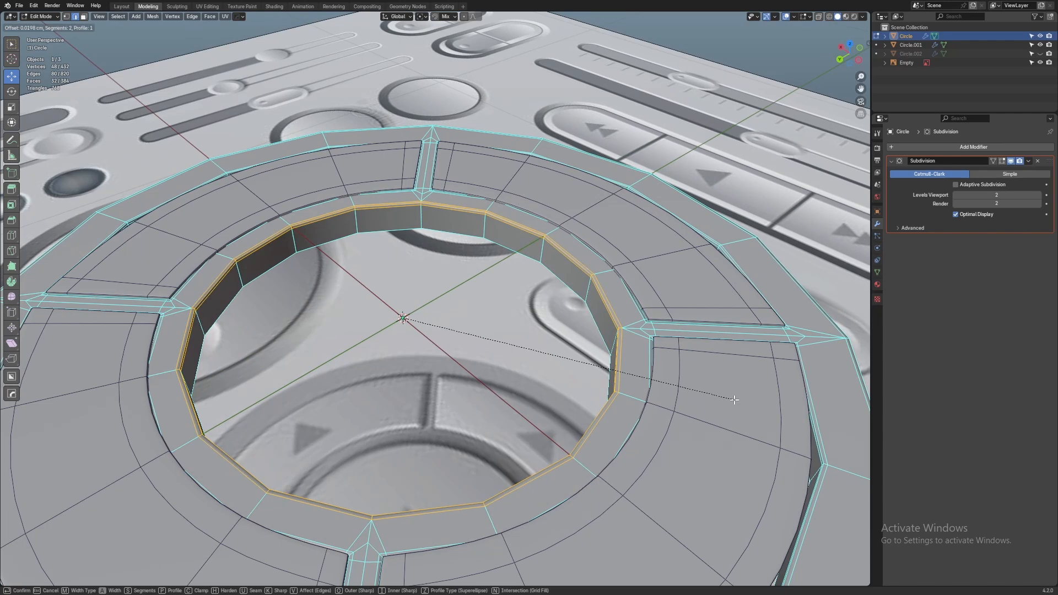
click(734, 399)
key(Tab)
Reveal the hidden disc, extrude its border edges and move them down along Z to give the disc a short side wall
click(558, 331)
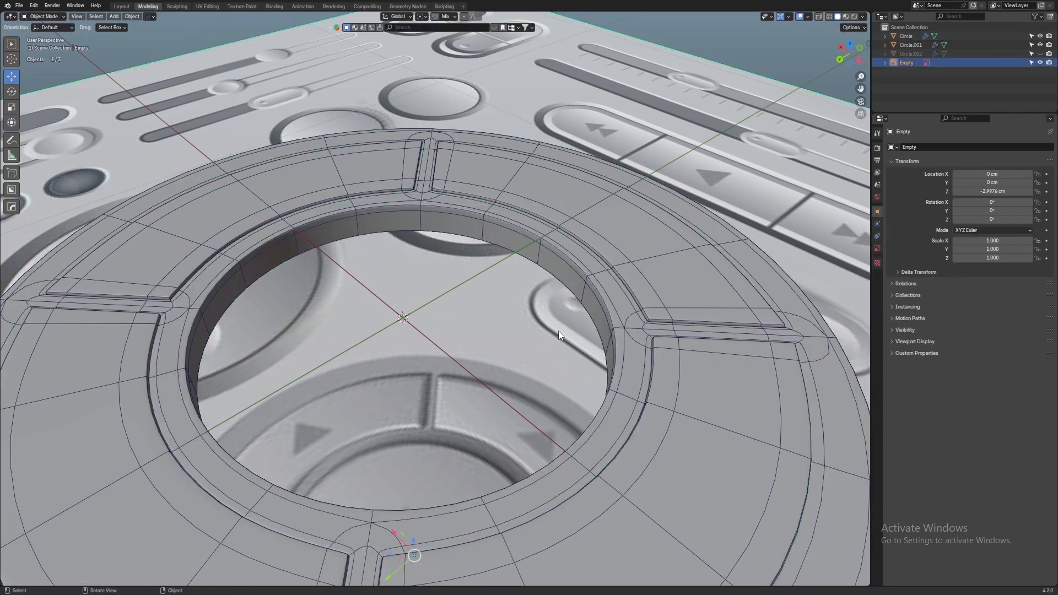
key(alt+h)
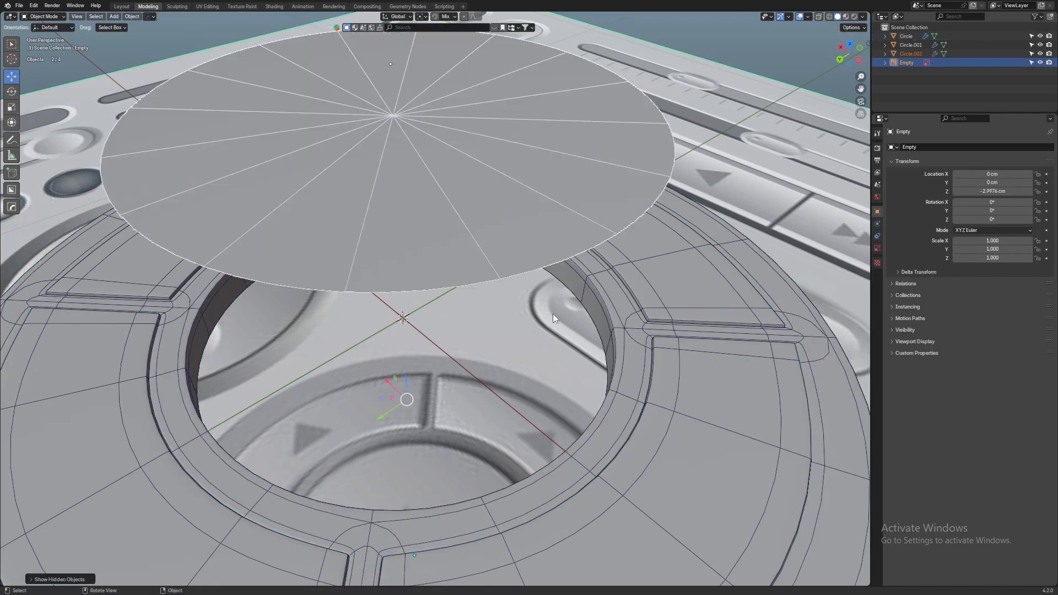
click(478, 253)
key(Tab)
scroll(436, 289, down, 4)
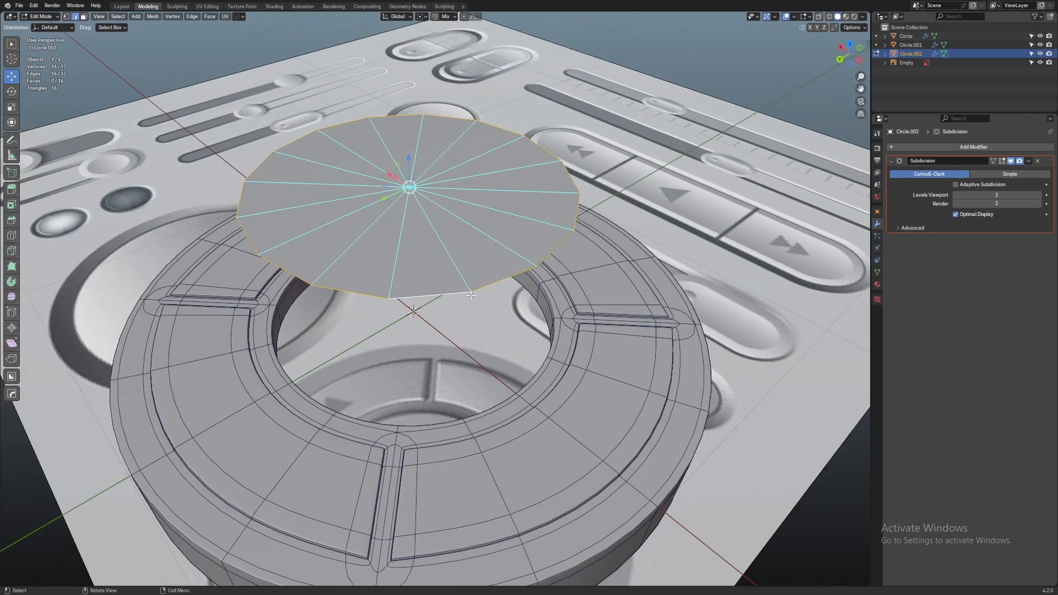
key(e)
right_click(436, 260)
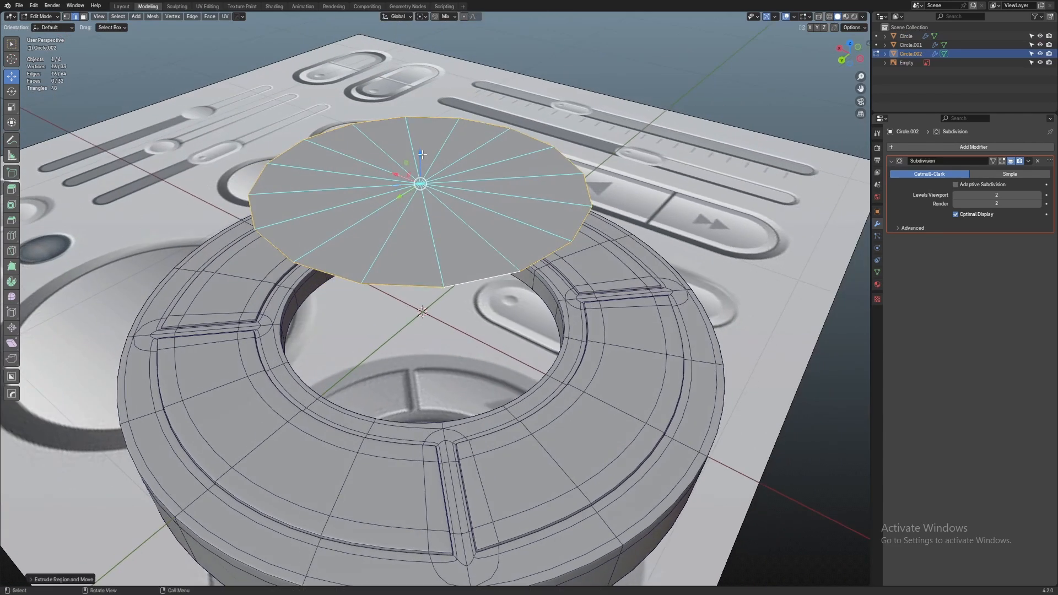
drag(421, 155, 420, 178)
middle_drag(476, 206, 487, 207)
Bevel the disc's top rim edge loop with a narrow two-segment bevel
key(1)
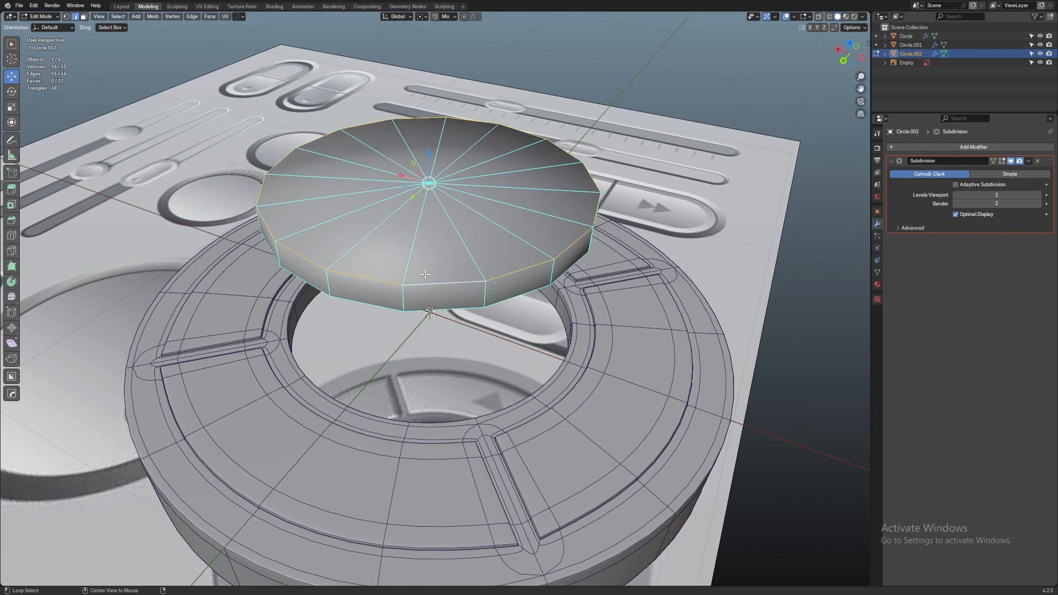
key(ctrl+b)
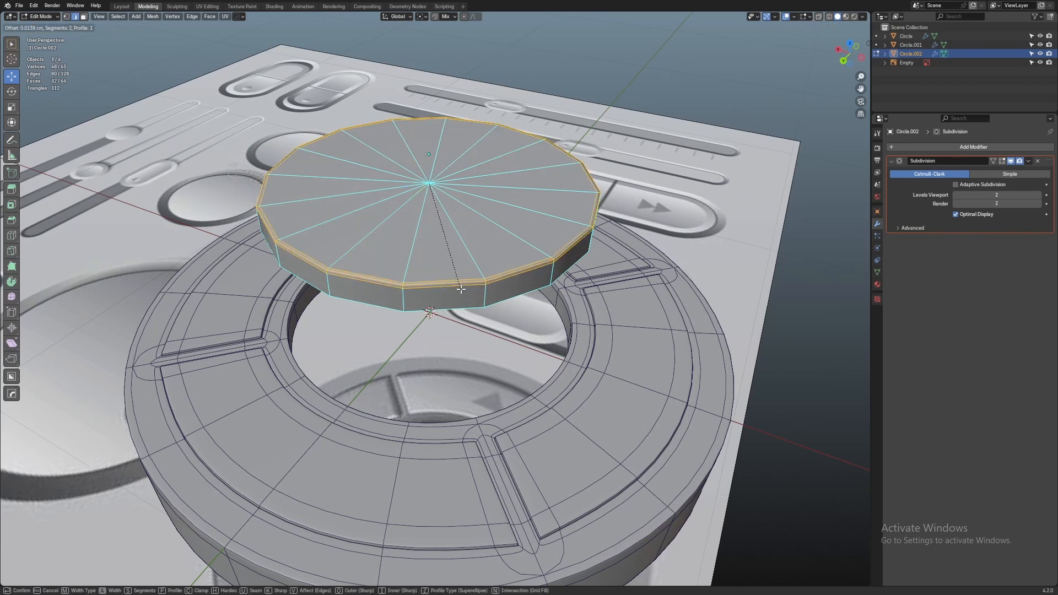
key(Escape)
Select the disc's top faces by growing the selection from its centre vertex and switch to face selection
click(440, 185)
key(1)
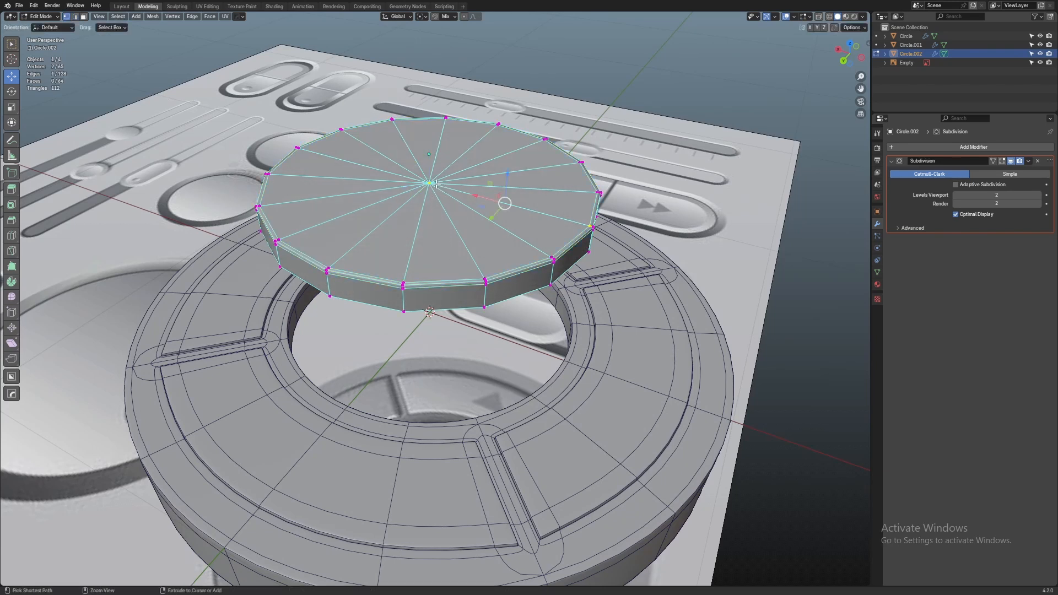
key(ctrl+KP_Add)
key(x)
key(3)
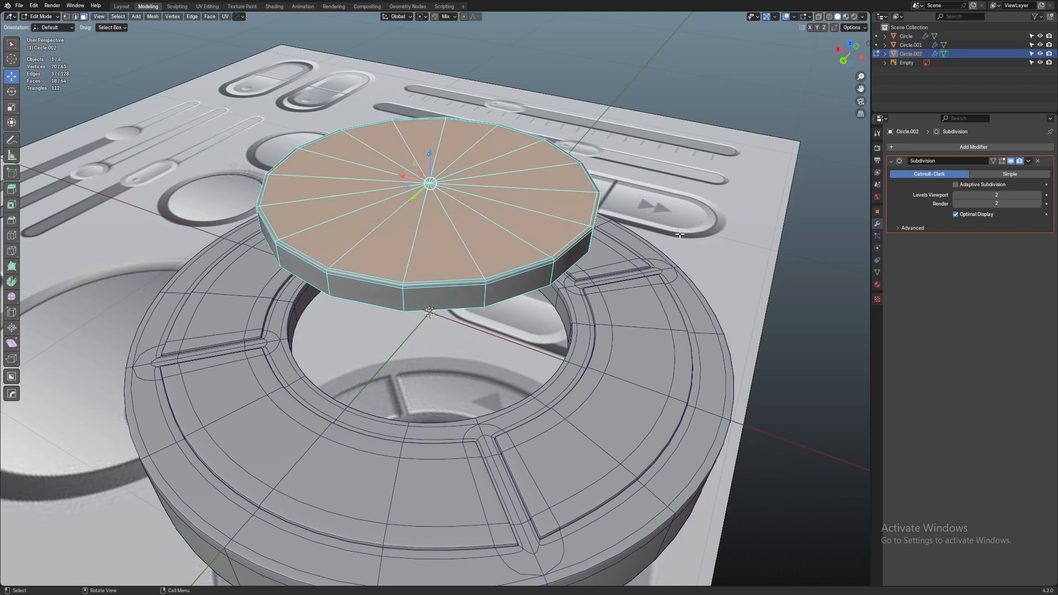
Try deleting the disc's selected faces, and undo the deletion
key(x)
click(663, 251)
middle_drag(663, 252, 635, 270)
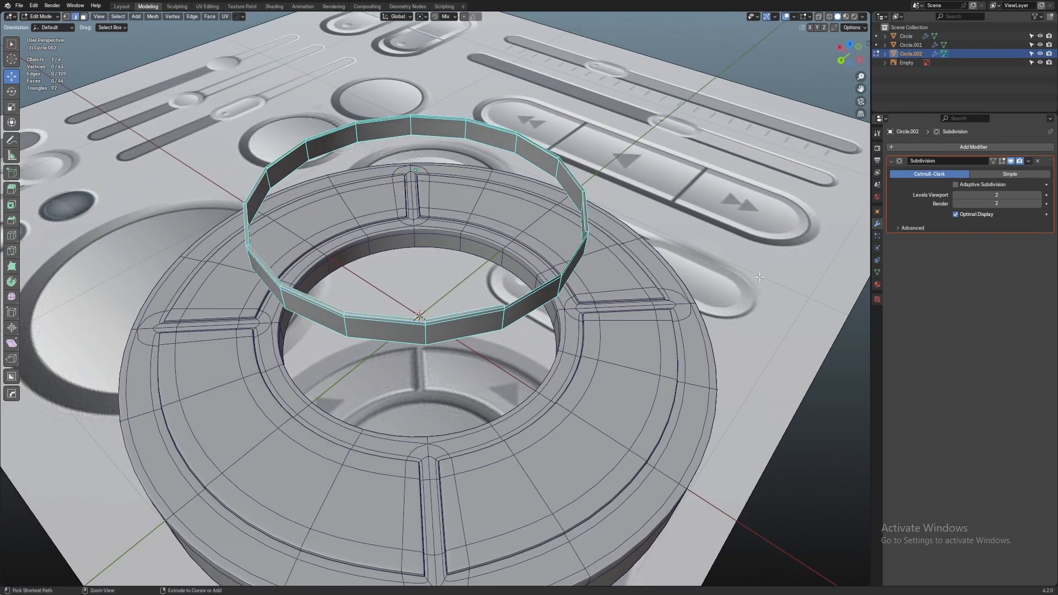
key(ctrl+z)
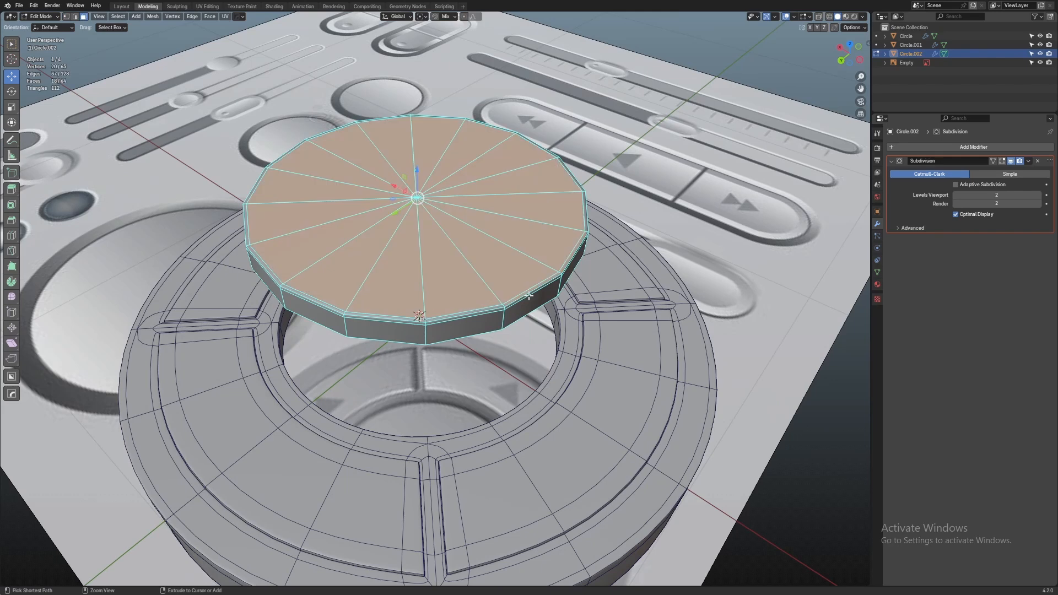
Remove the stray rim faces from the selection and delete only the disc's triangular top faces
shift+click(567, 263)
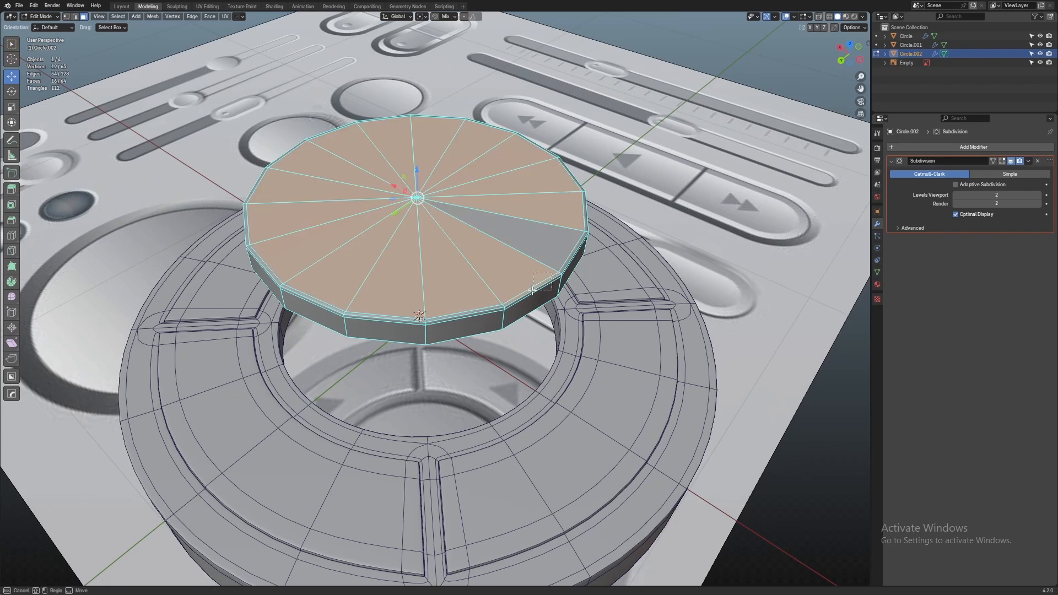
shift+click(526, 268)
shift+click(525, 268)
shift+click(541, 251)
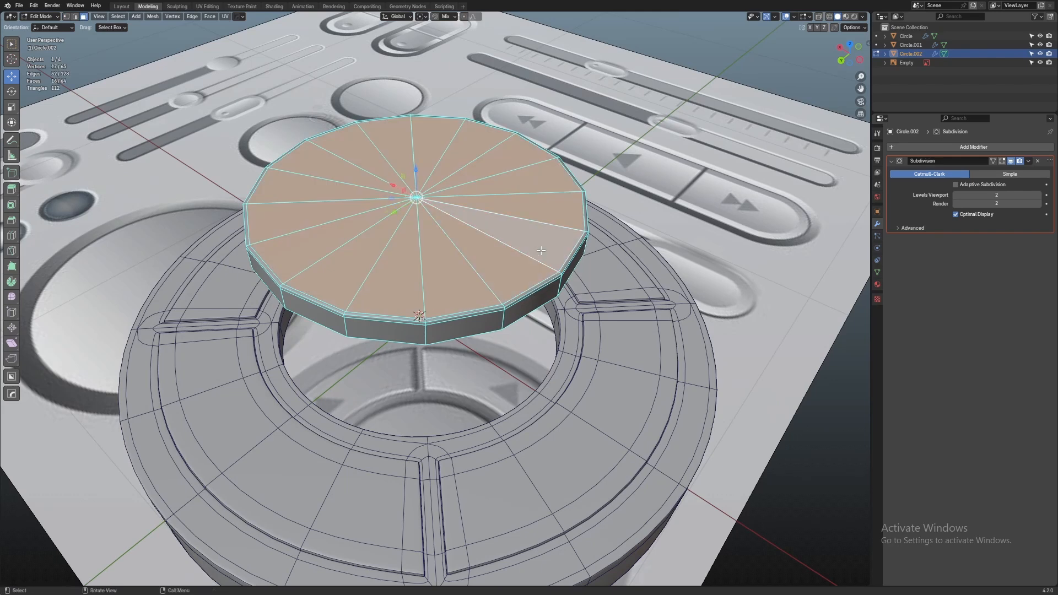
key(x)
click(541, 251)
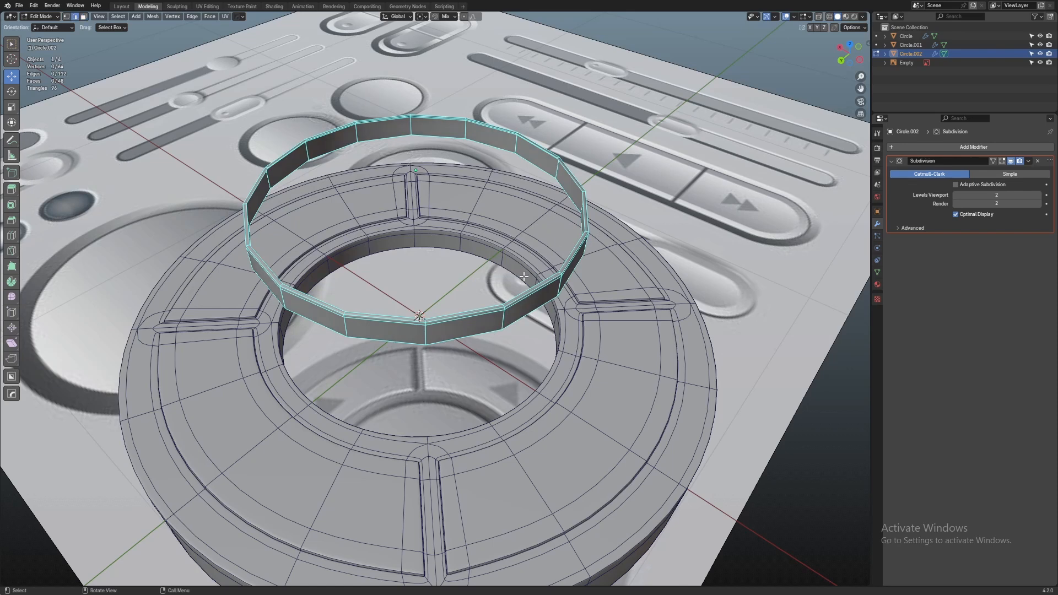
Close the disc's open top border with Grid Fill, using span 4 and offset 3 so the grid aligns with the axes
key(ctrl+f)
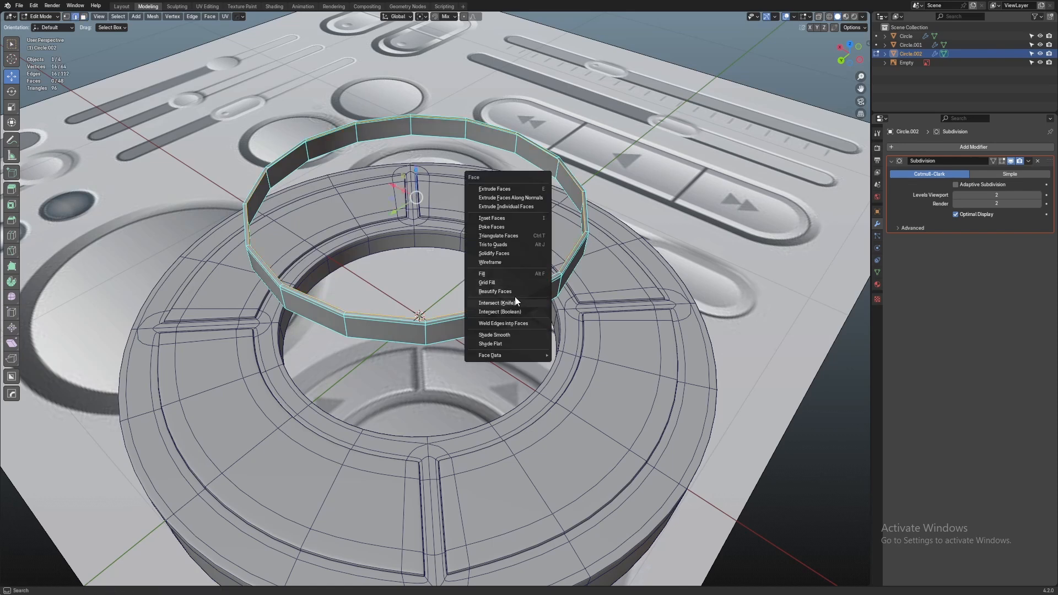
click(511, 282)
key(KP_7)
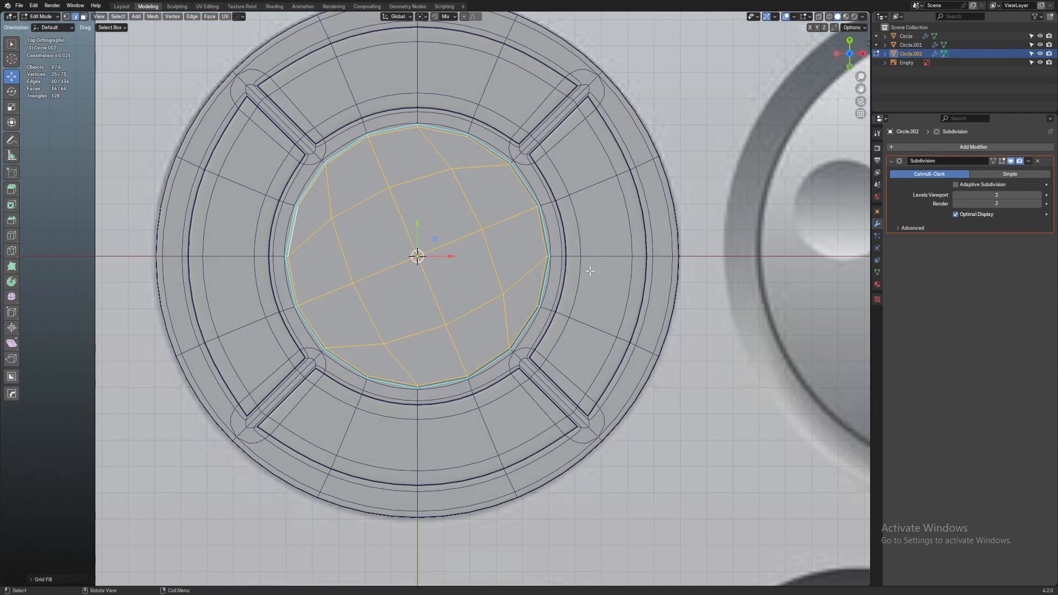
scroll(580, 291, up, 2)
scroll(569, 311, down, 1)
click(30, 580)
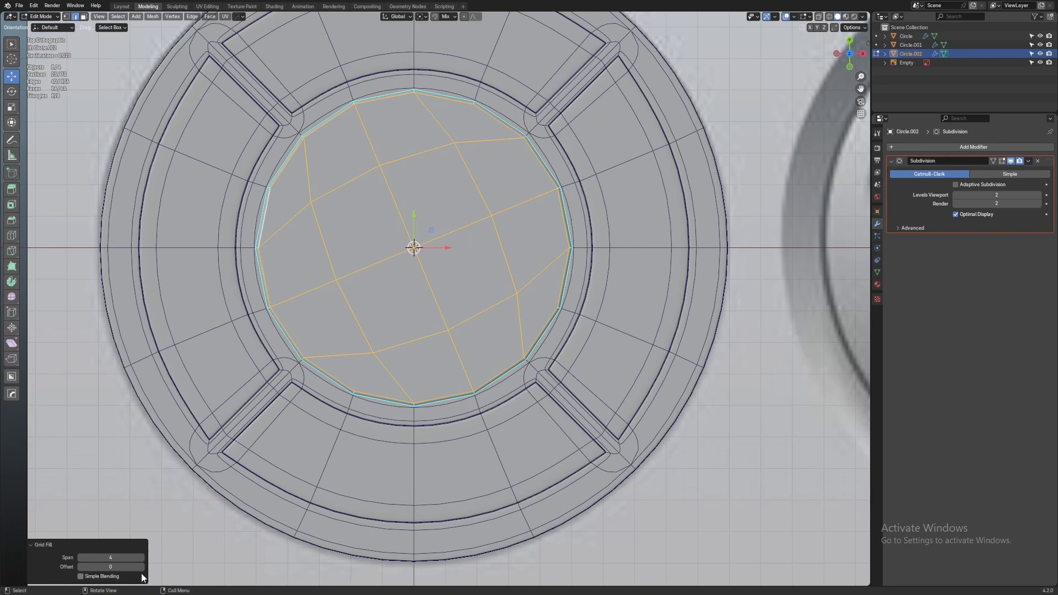
click(142, 566)
click(142, 567)
click(142, 566)
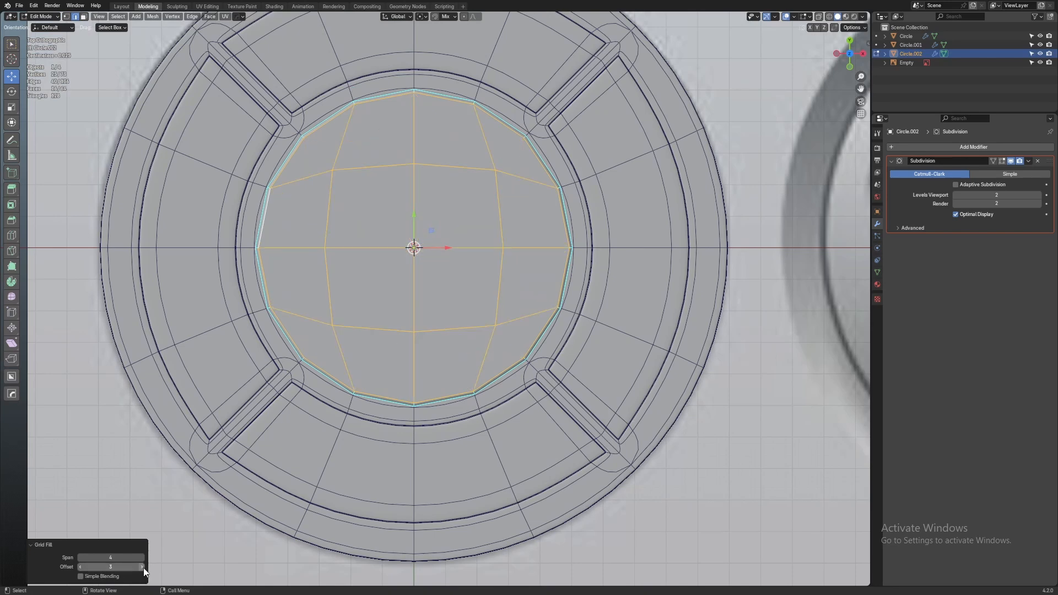
key(Tab)
Lower the OK button disc along Z into the ring frame's centre opening and fine-tune its height with overlays turned off
middle_drag(455, 315, 416, 135)
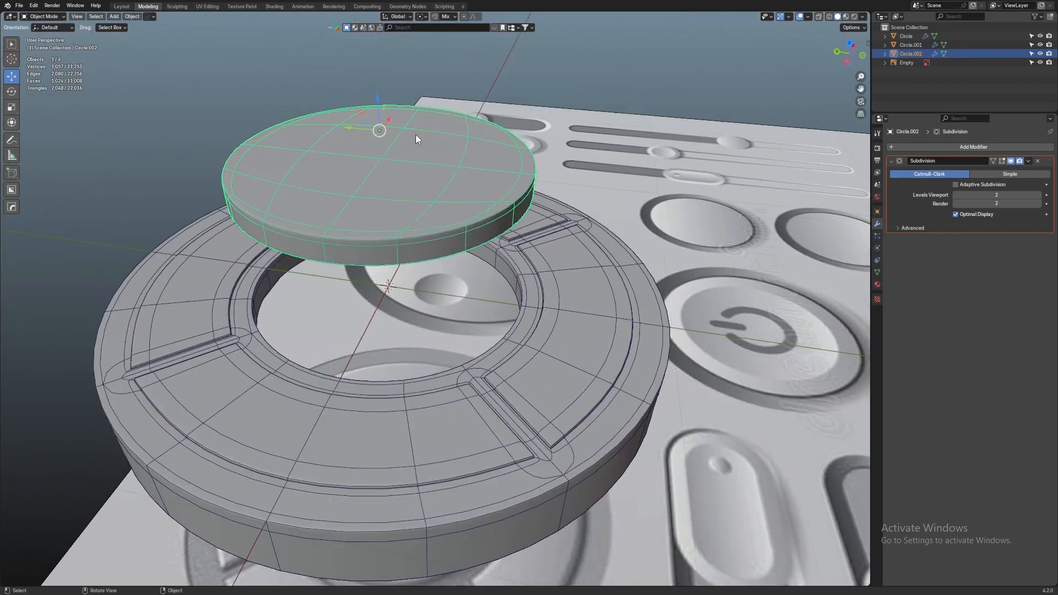
drag(376, 104, 373, 224)
key(shift+alt+z)
scroll(388, 223, up, 1)
middle_drag(388, 224, 406, 209)
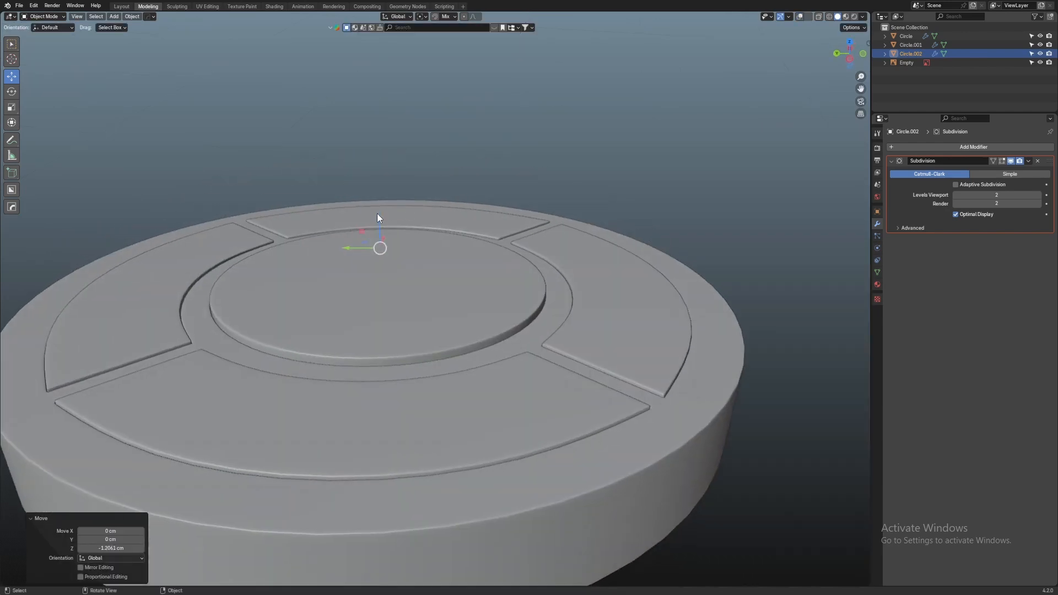
drag(377, 213, 377, 218)
click(588, 124)
Examine the assembled pad at an angle and from above, with and without the wireframe overlays
scroll(678, 203, down, 6)
middle_drag(682, 207, 593, 276)
key(shift+alt+z)
scroll(630, 267, up, 1)
key(shift+alt+z)
key(shift+alt+z)
key(a)
key(KP_7)
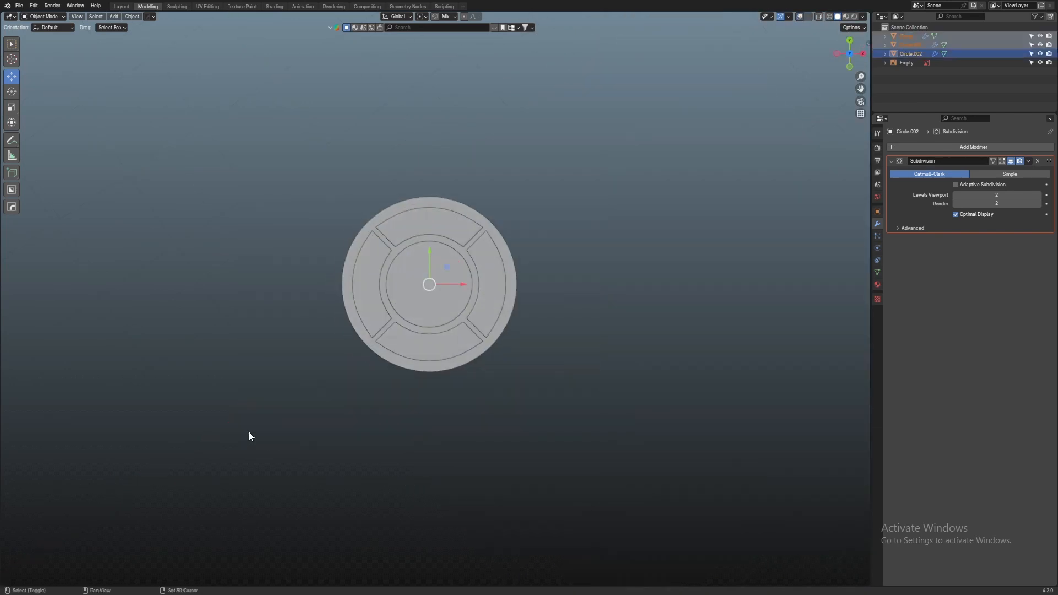
Turn the overlays back on and hide the reference image so only the pad parts remain
key(shift+alt+z)
click(555, 352)
scroll(554, 353, up, 4)
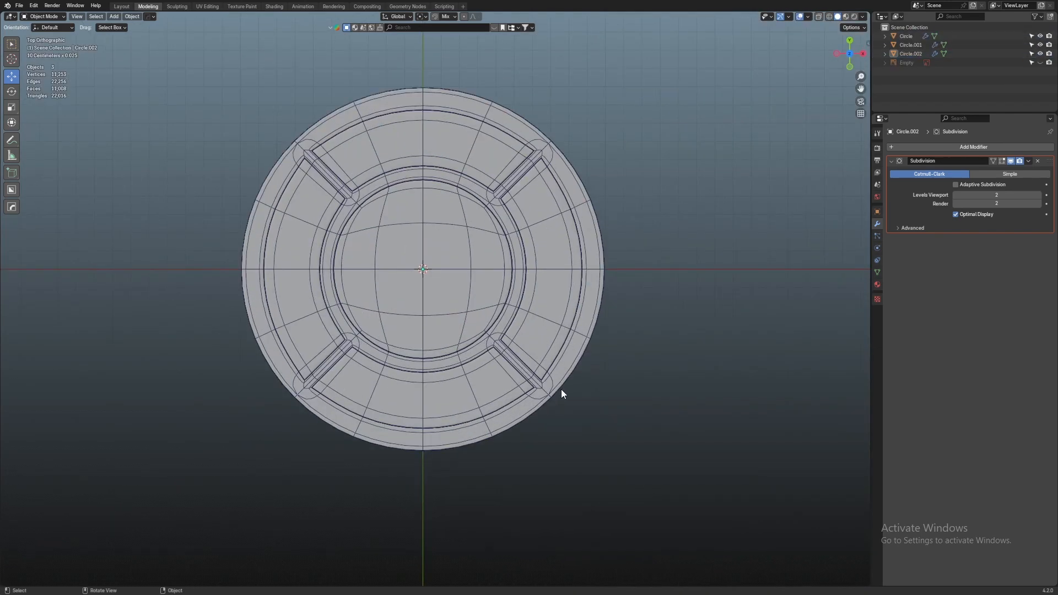
middle_drag(561, 389, 640, 414)
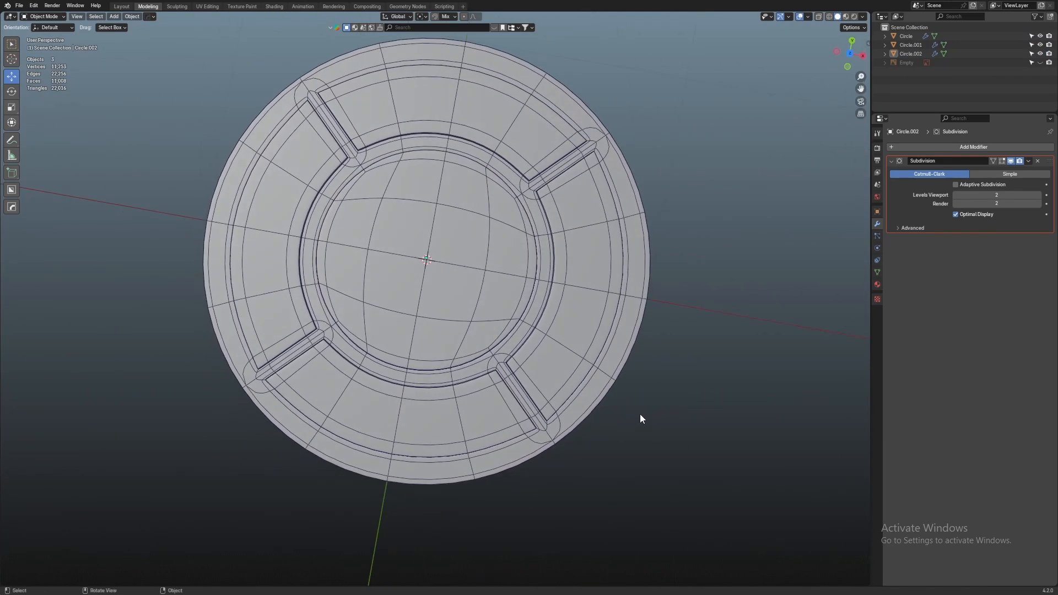
Try a single centred loop cut along the length of one arc button in the arc button mesh
click(580, 340)
key(Tab)
scroll(673, 349, up, 2)
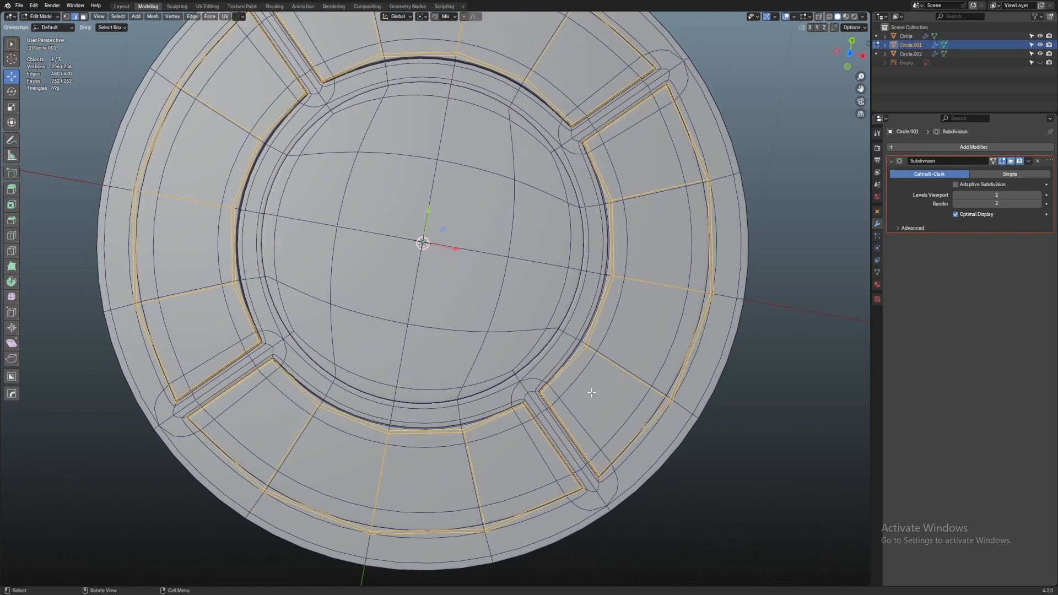
key(ctrl+r)
click(642, 365)
right_click(642, 365)
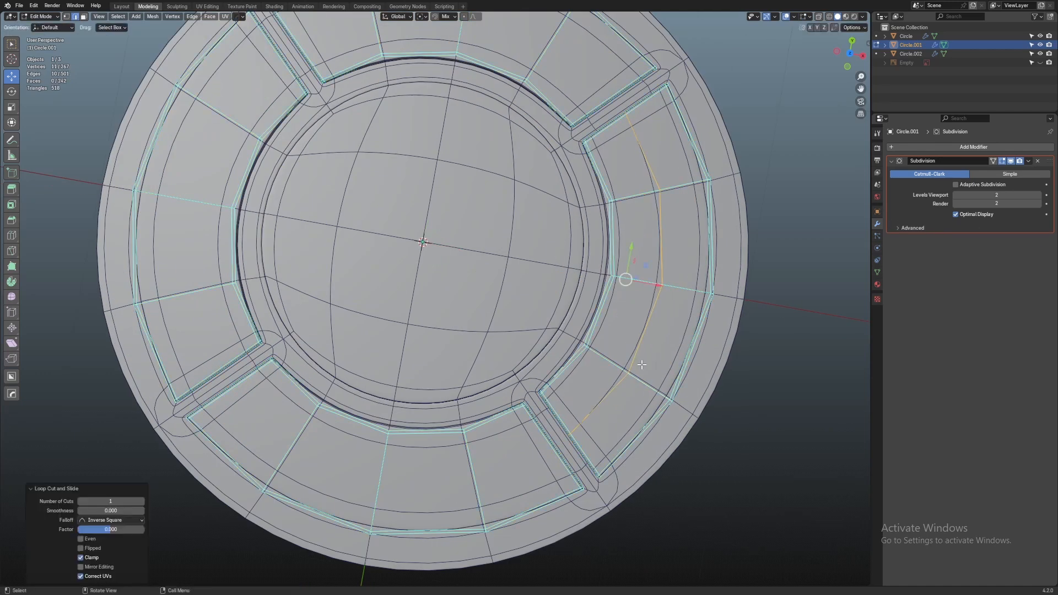
Select the new centred edge loop on the arc button and dissolve it
scroll(654, 426, up, 2)
key(3)
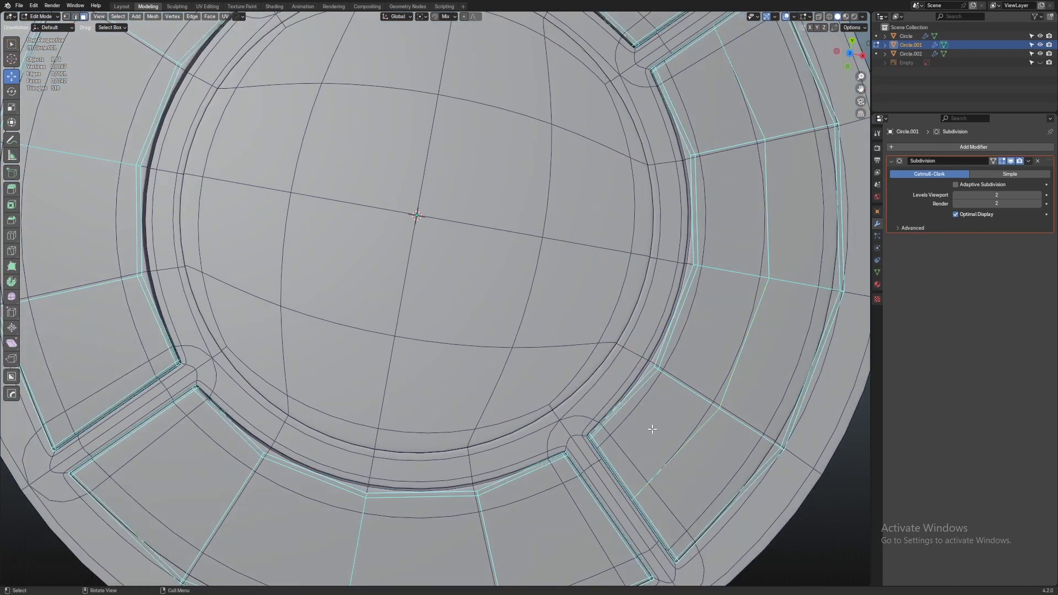
click(654, 430)
shift+middle_drag(718, 318, 638, 335)
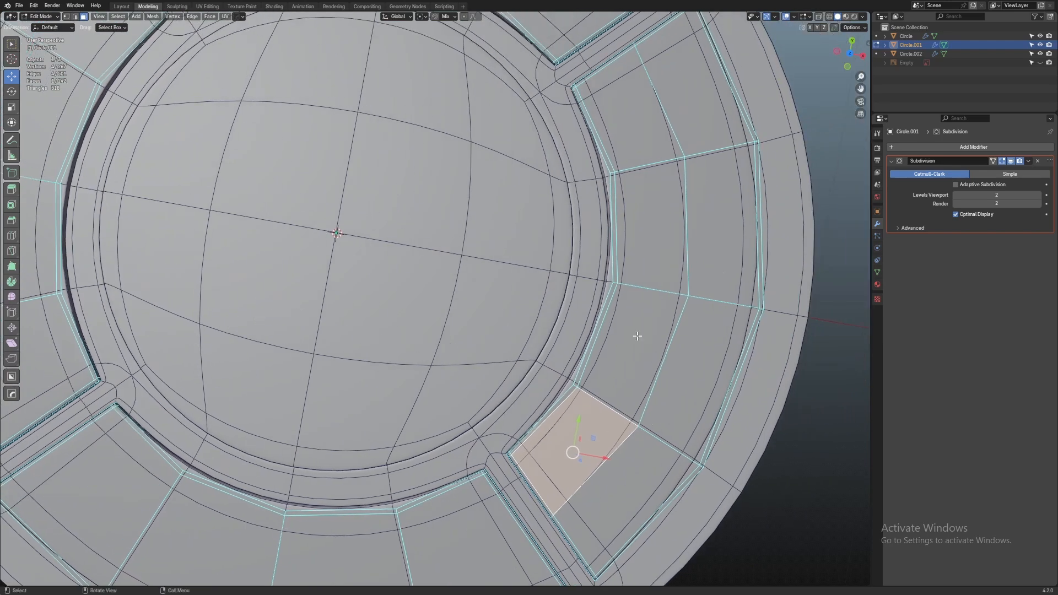
key(2)
alt+click(662, 349)
key(ctrl+x)
scroll(666, 354, down, 3)
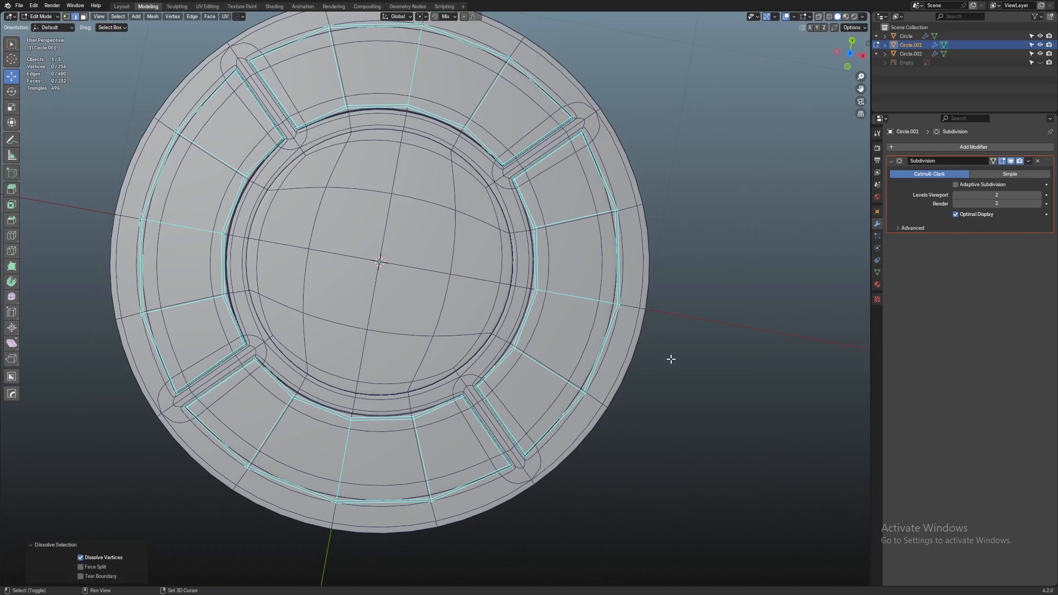
Leave mesh editing, deselect the arc buttons and examine the assembled pad's top and side from several low and raised angles
key(Tab)
scroll(683, 367, down, 2)
shift+middle_drag(653, 404, 655, 356)
click(654, 356)
middle_drag(457, 379, 550, 335)
scroll(647, 365, up, 2)
middle_drag(688, 430, 514, 423)
scroll(453, 413, down, 3)
scroll(217, 467, down, 2)
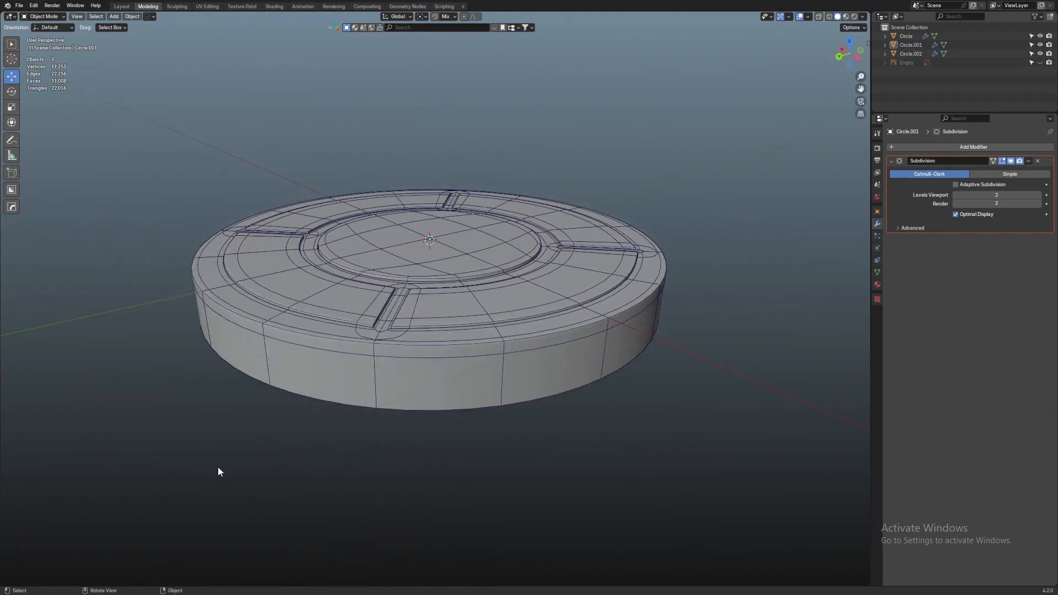
middle_drag(217, 467, 498, 390)
scroll(590, 444, up, 1)
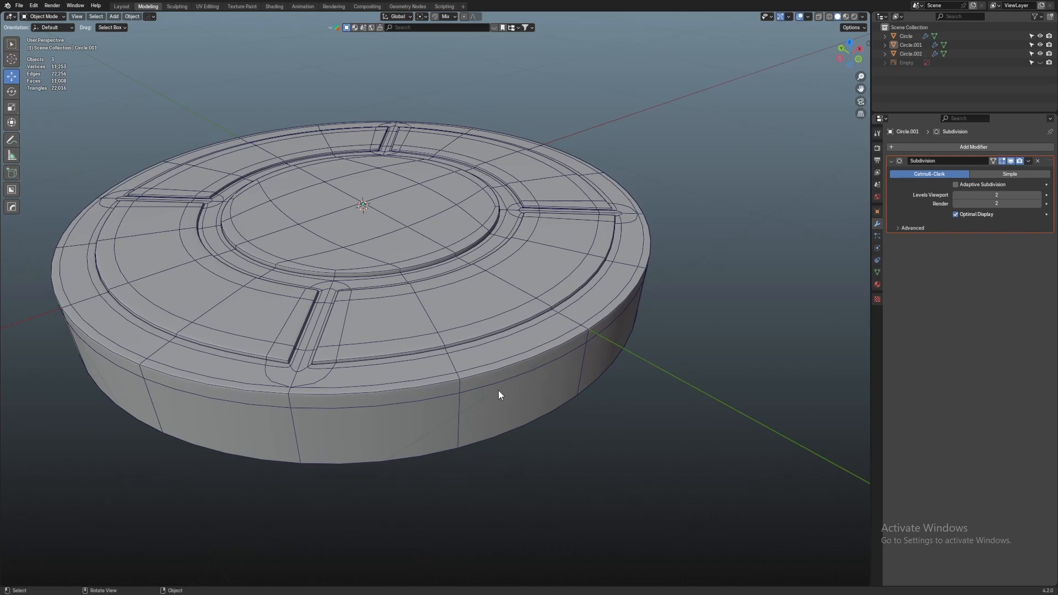
scroll(500, 392, down, 3)
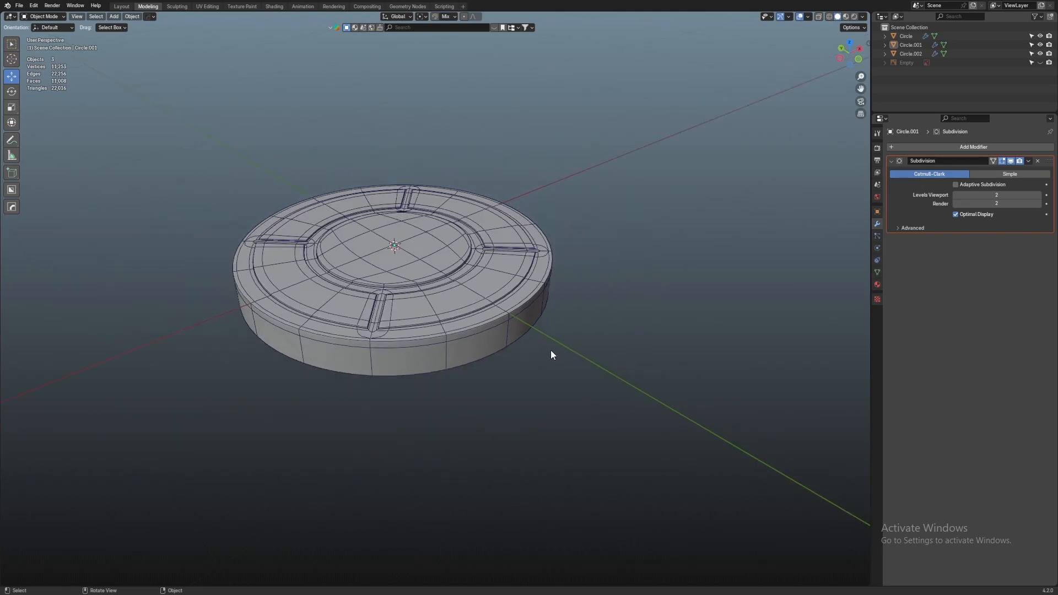
scroll(616, 312, up, 3)
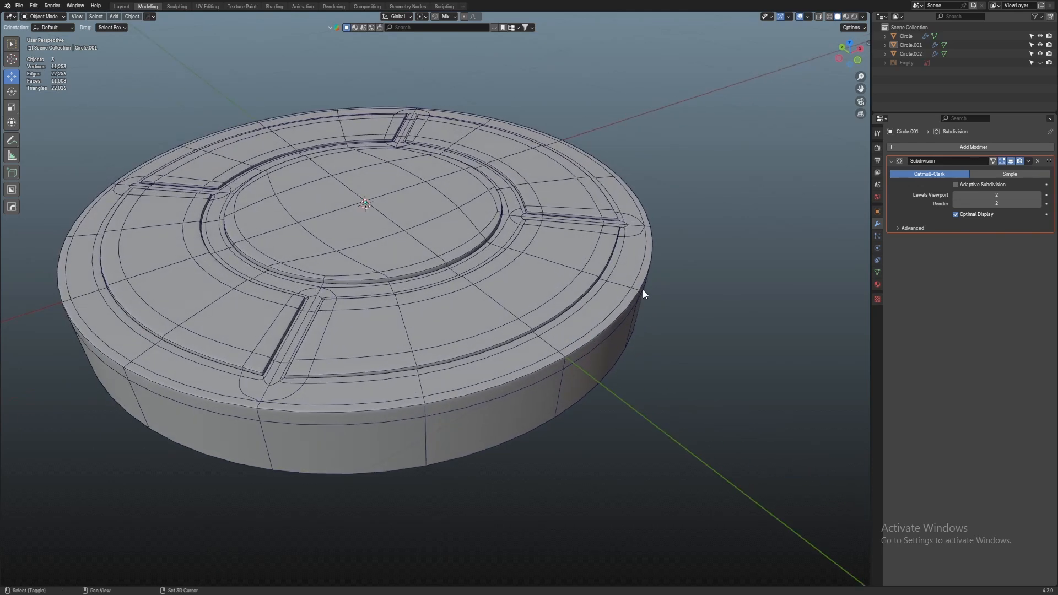
Raise the central vertices on top of the OK button disc by about 0.025 cm along Z
middle_drag(642, 294, 441, 233)
click(381, 251)
key(Tab)
click(411, 271)
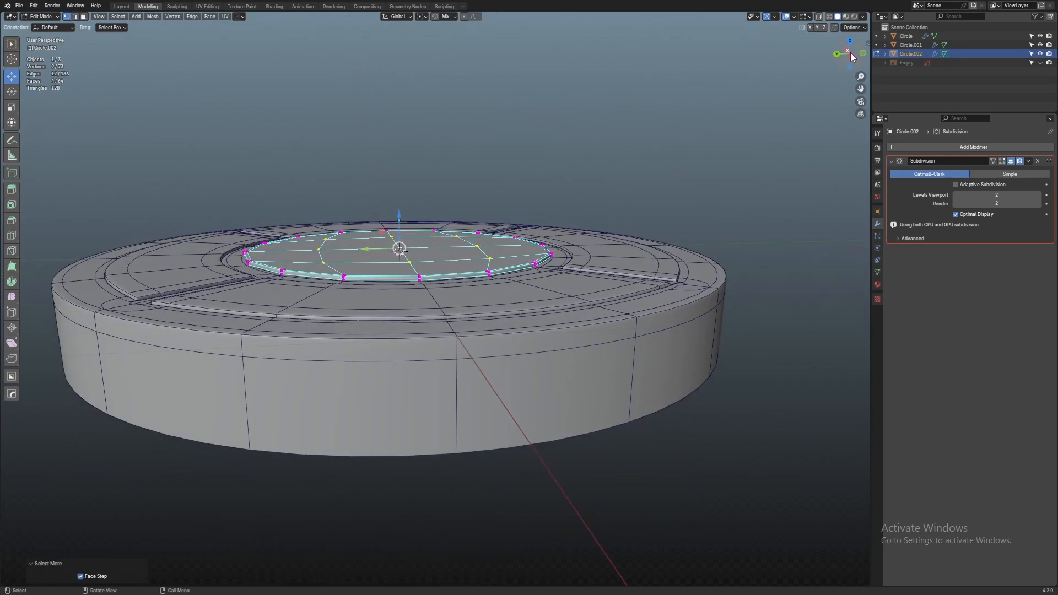
click(851, 55)
key(g)
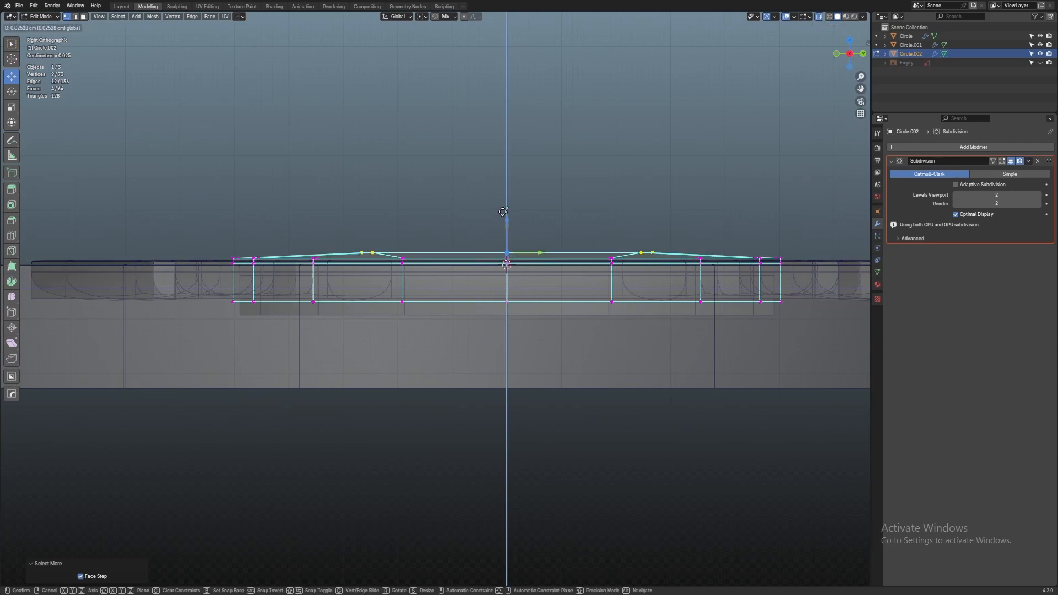
click(503, 211)
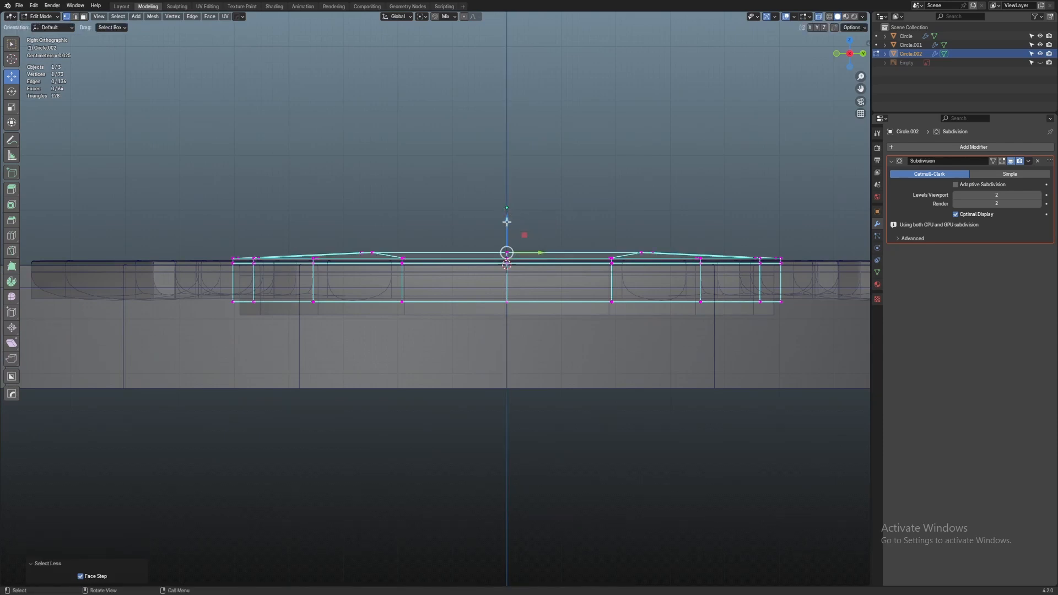
Reduce the selection to the OK disc's middle vertex, lift it slightly further to dome the top, and leave mesh editing
drag(506, 223, 506, 218)
scroll(577, 198, down, 3)
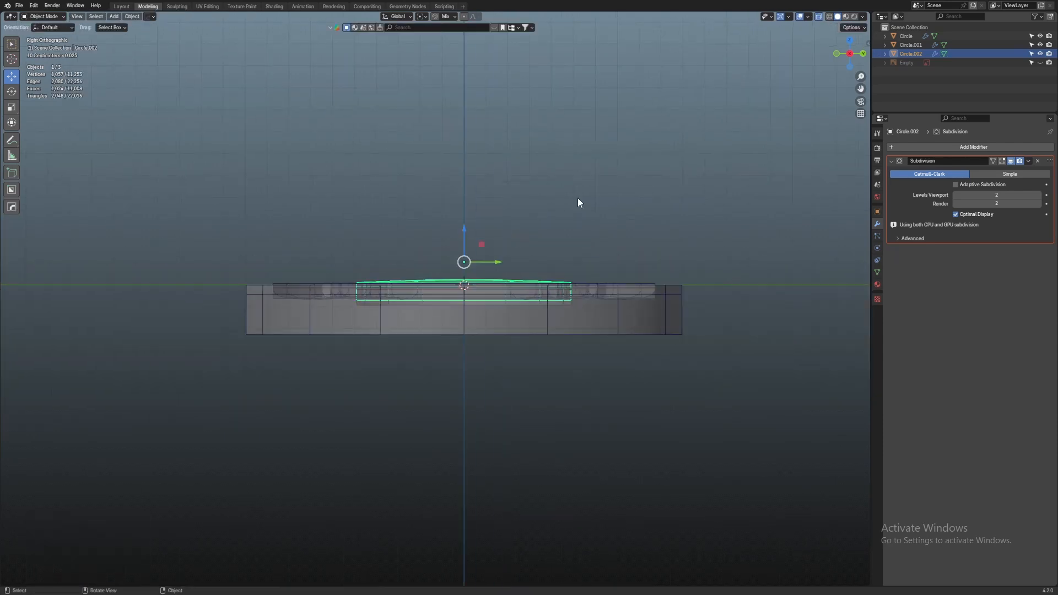
middle_drag(577, 198, 590, 233)
key(Tab)
middle_drag(563, 273, 639, 251)
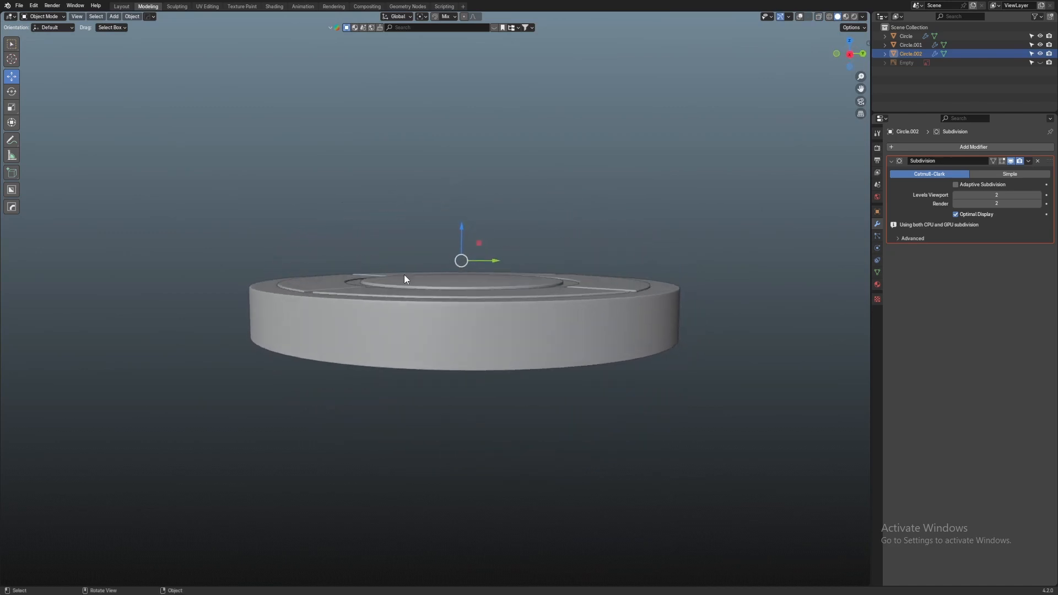
Nudge the OK button disc vertically and raise the four arc buttons slightly above the ring frame
drag(462, 239, 466, 233)
click(499, 214)
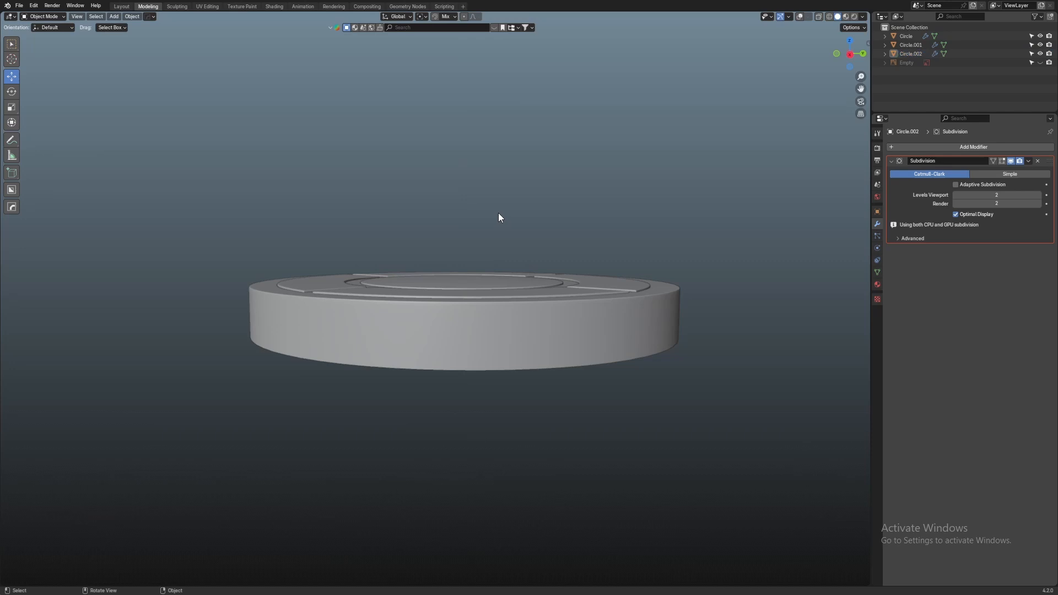
click(325, 282)
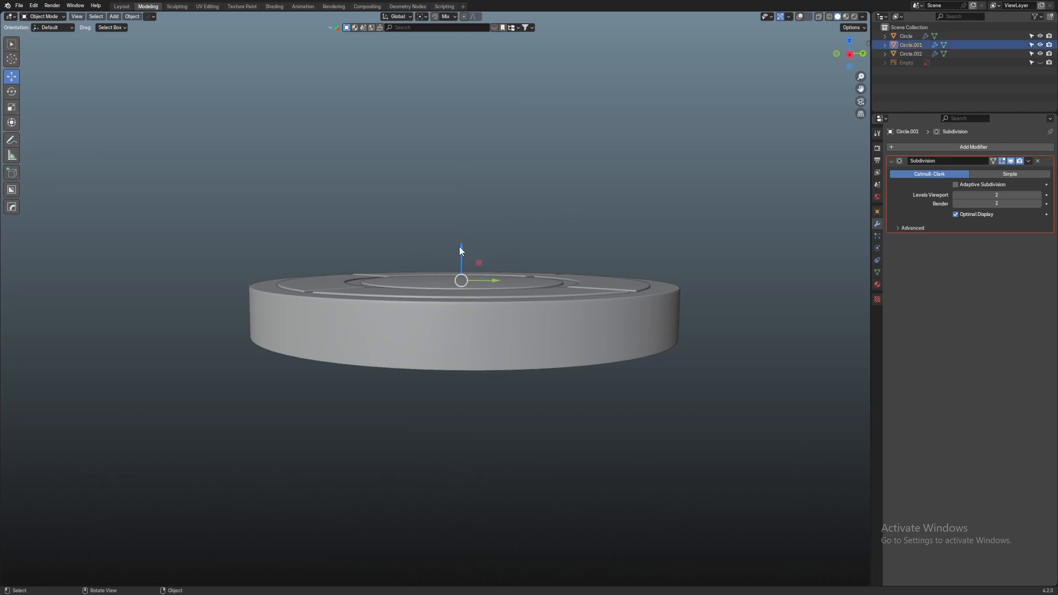
drag(460, 246, 460, 241)
click(633, 226)
mouse_move(633, 226)
middle_down()
mouse_move(626, 251)
mouse_move(621, 237)
middle_up()
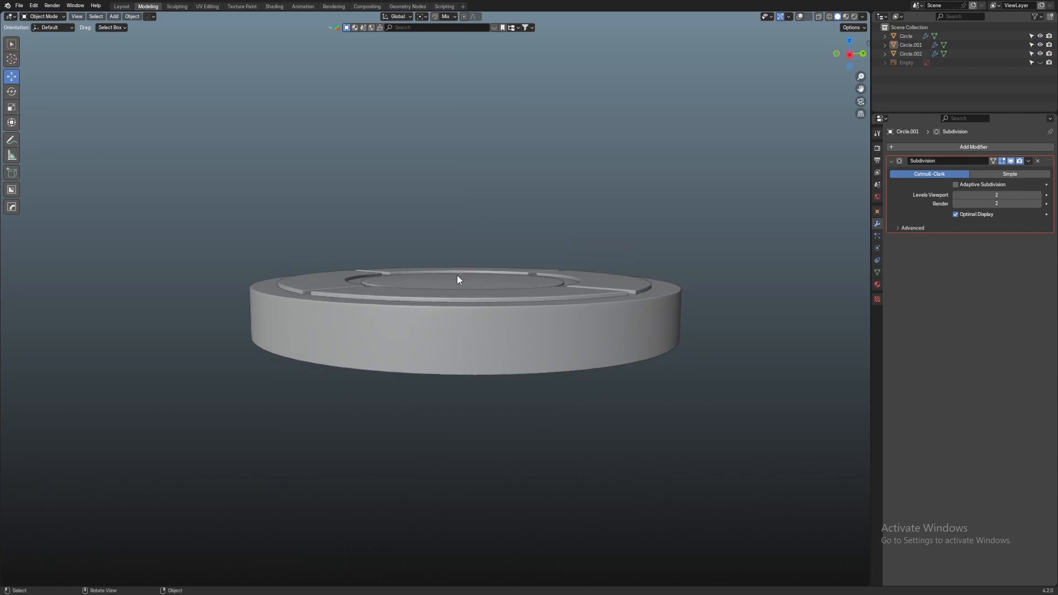
Raise the OK button disc slightly along Z to suit the raised arc buttons, and deselect it
click(458, 277)
drag(461, 235, 460, 232)
click(572, 203)
Examine the finished pad with its wireframe overlays at an angle and from directly above
middle_drag(572, 203, 575, 316)
key(shift+alt+z)
scroll(610, 292, up, 5)
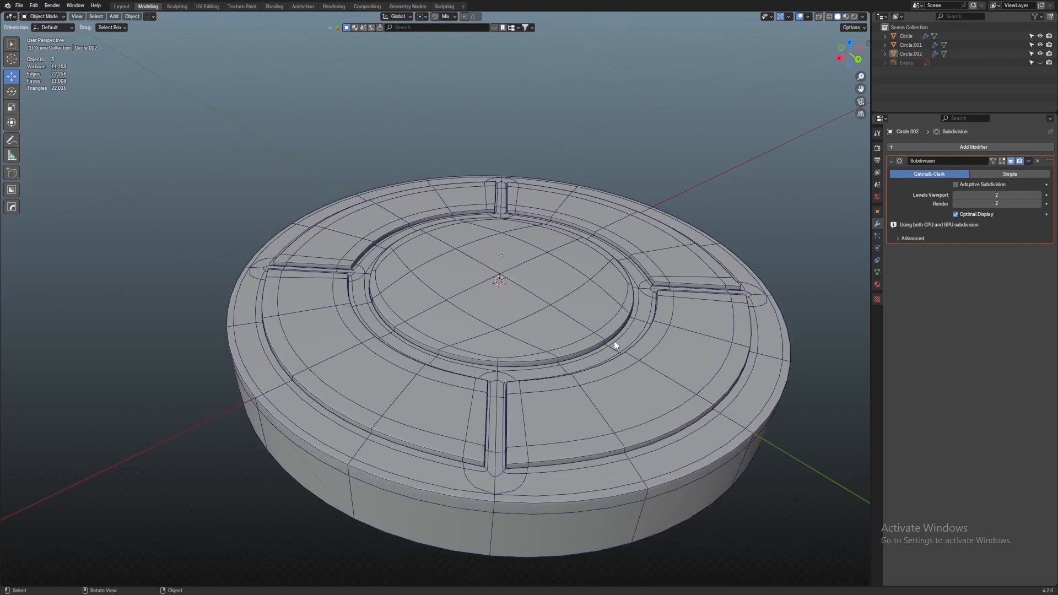
scroll(614, 346, up, 2)
scroll(545, 330, down, 6)
middle_drag(609, 338, 713, 262)
scroll(713, 262, up, 3)
key(KP_7)
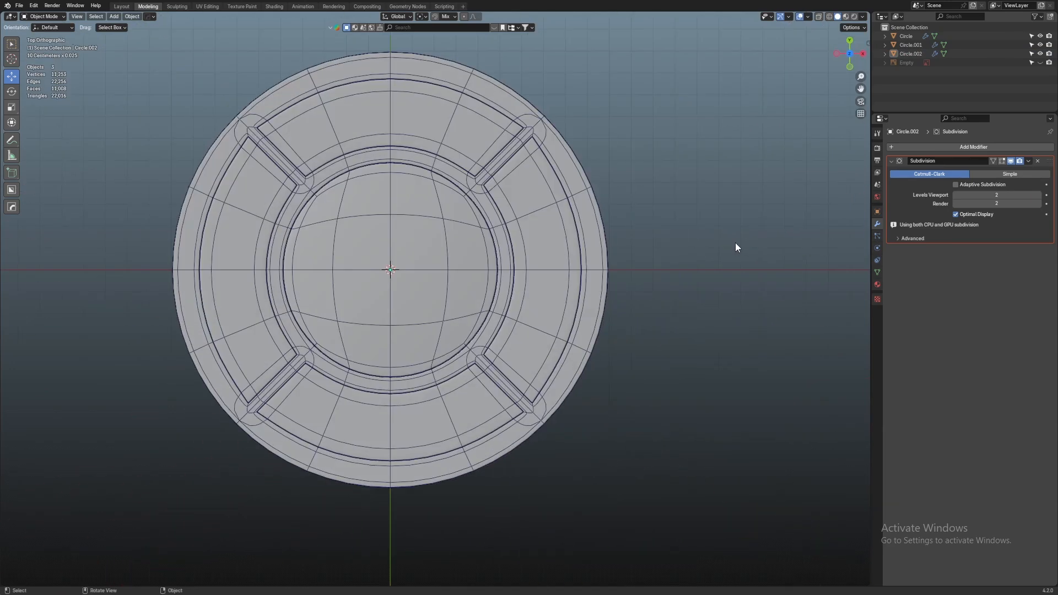
middle_drag(446, 424, 534, 468)
scroll(557, 415, down, 5)
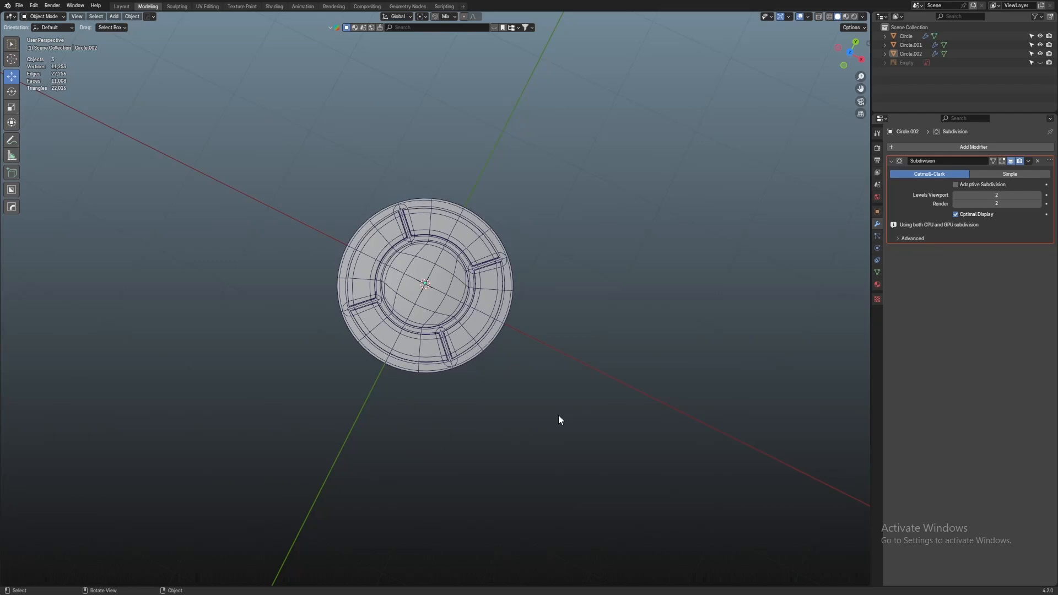
key(KP_7)
key(shift+alt+z)
key(shift+alt+z)
scroll(521, 429, up, 2)
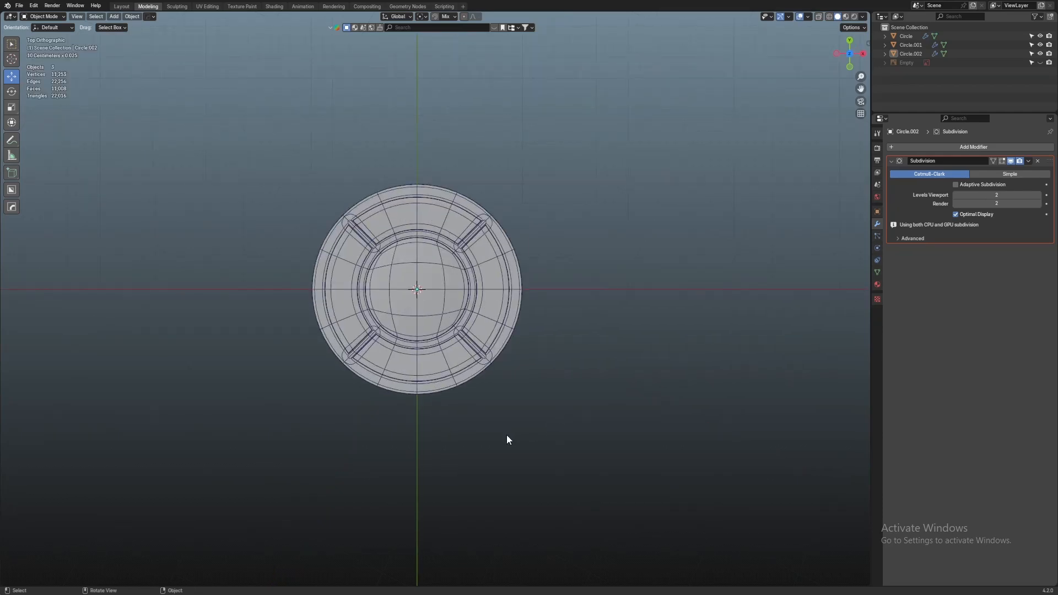
middle_drag(507, 435, 546, 385)
scroll(548, 384, down, 1)
Select all three pad parts and move them to a new collection named bUTTON_1
drag(665, 122, 108, 457)
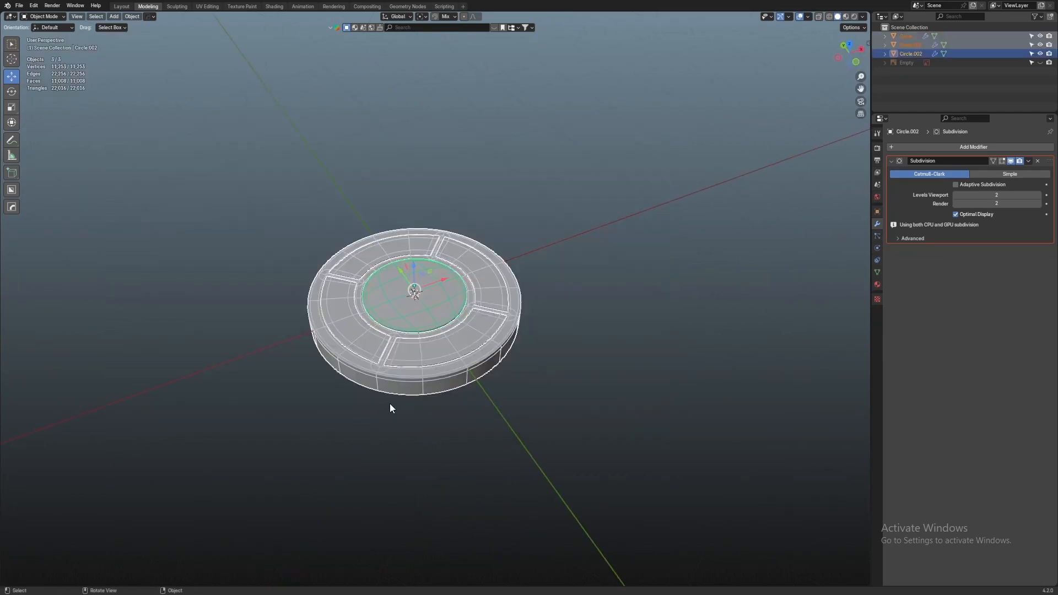
key(m)
click(387, 412)
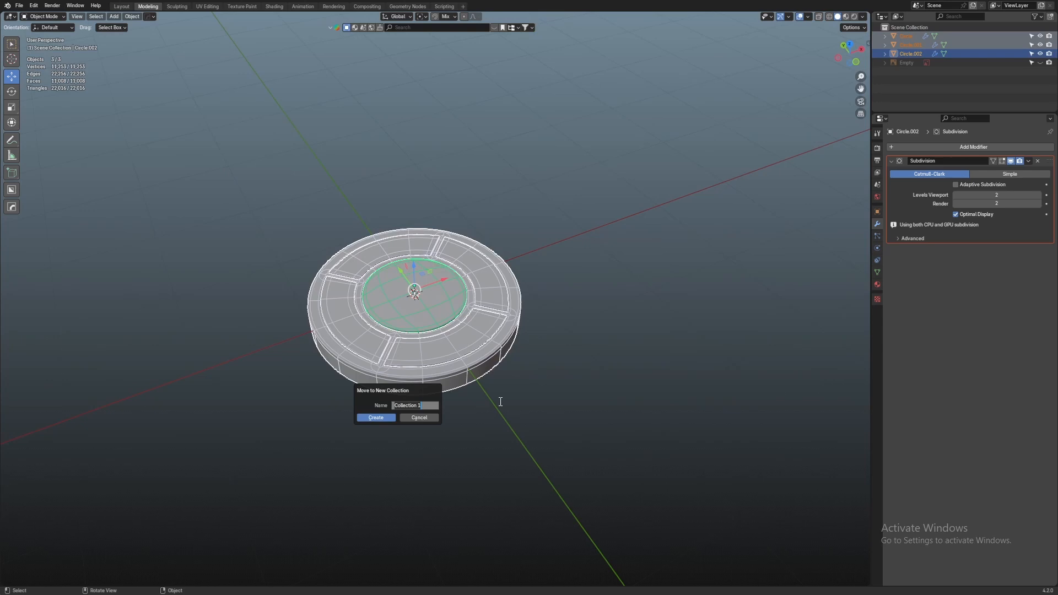
text(bUTTON_1)
key(Return)
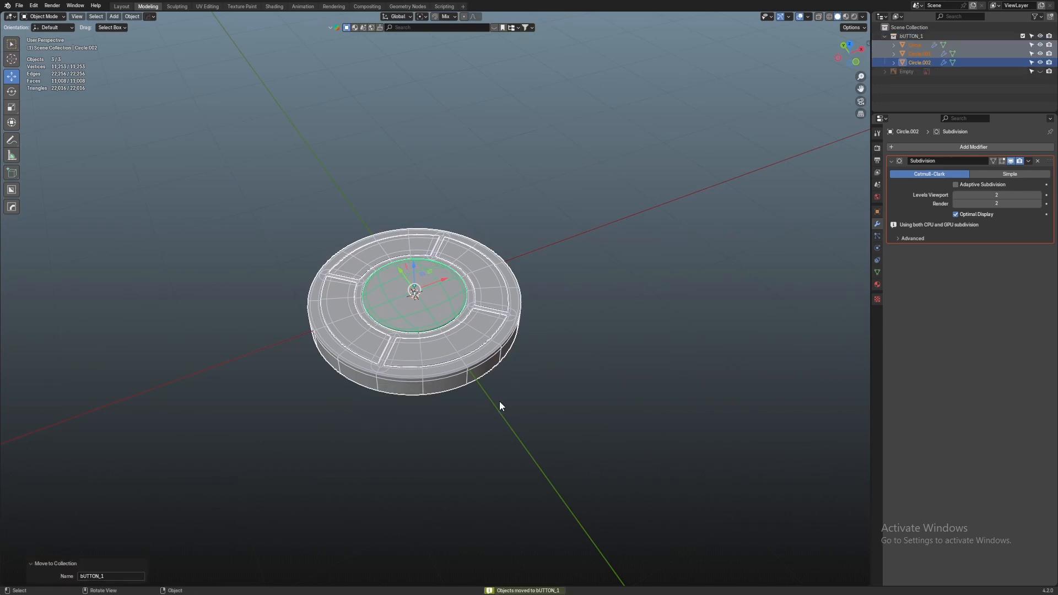
Rename the new collection as Button_1
double_click(933, 37)
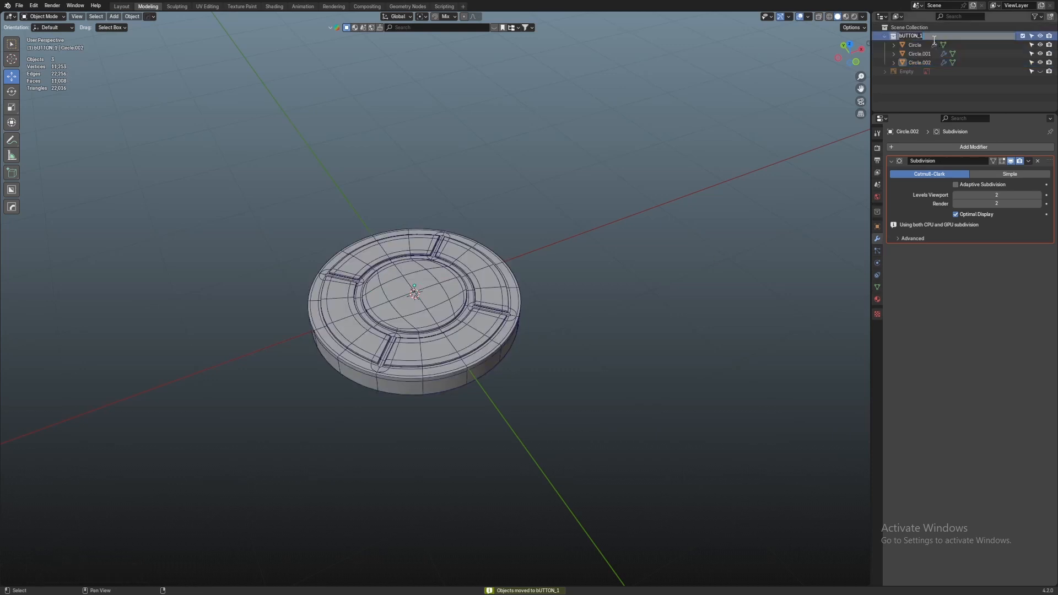
text(Mre)
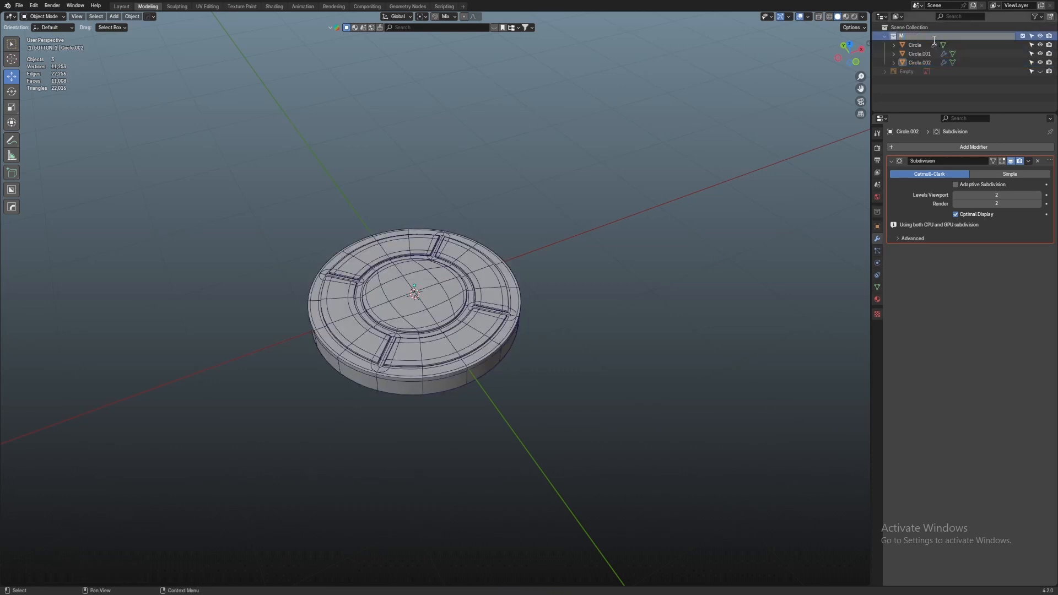
text(Button_1)
key(Return)
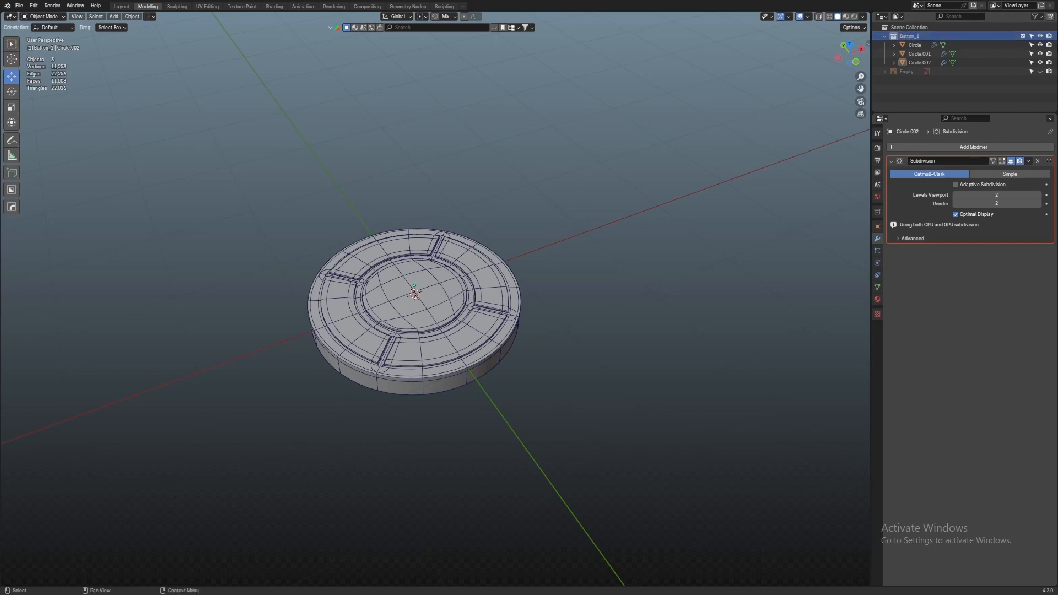
Exclude the Button_1 collection from the view layer and unhide the reference image in top view
click(1023, 36)
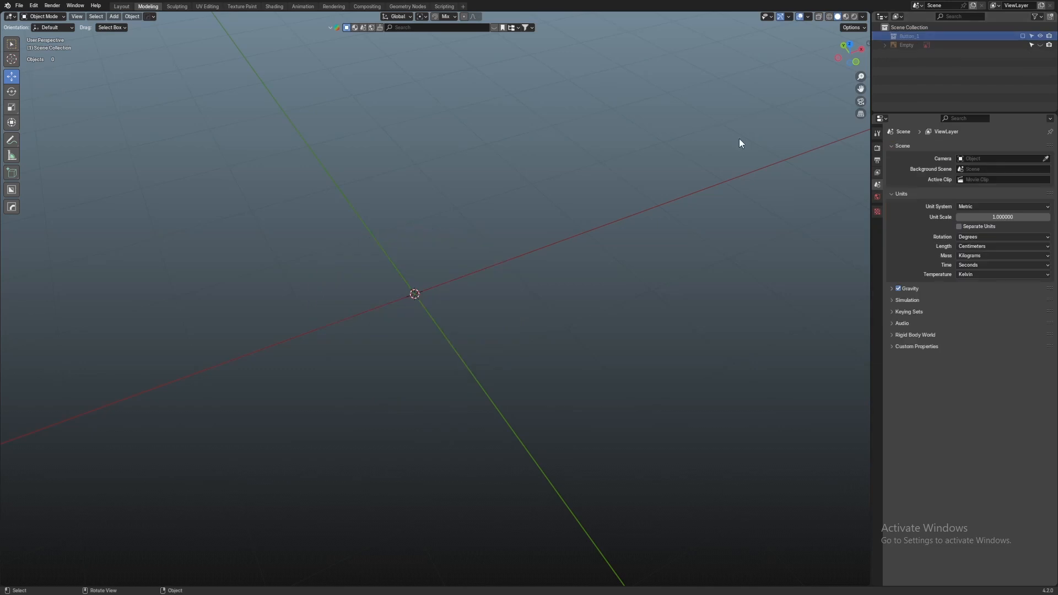
key(KP_7)
key(shift+alt+z)
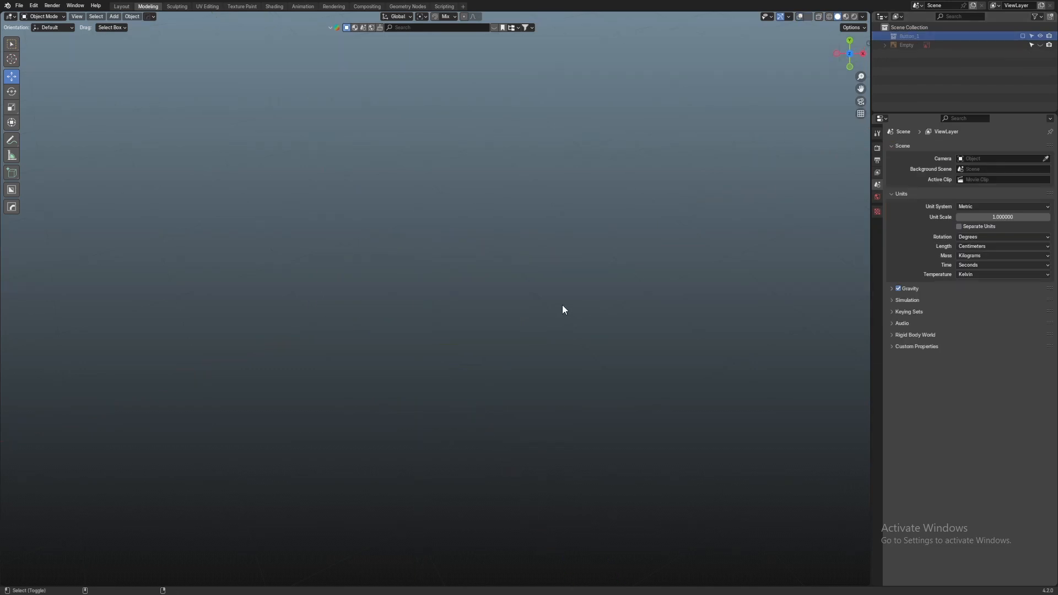
key(shift+alt+z)
key(alt+h)
scroll(441, 310, down, 4)
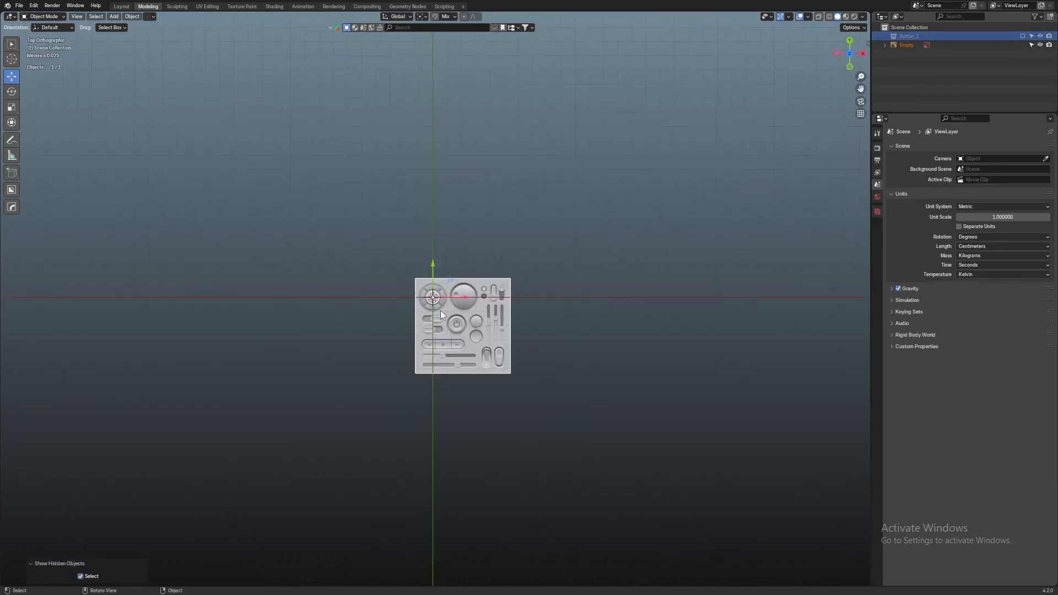
scroll(513, 266, up, 4)
scroll(513, 266, up, 4)
ctrl+scroll(532, 308, right, 3)
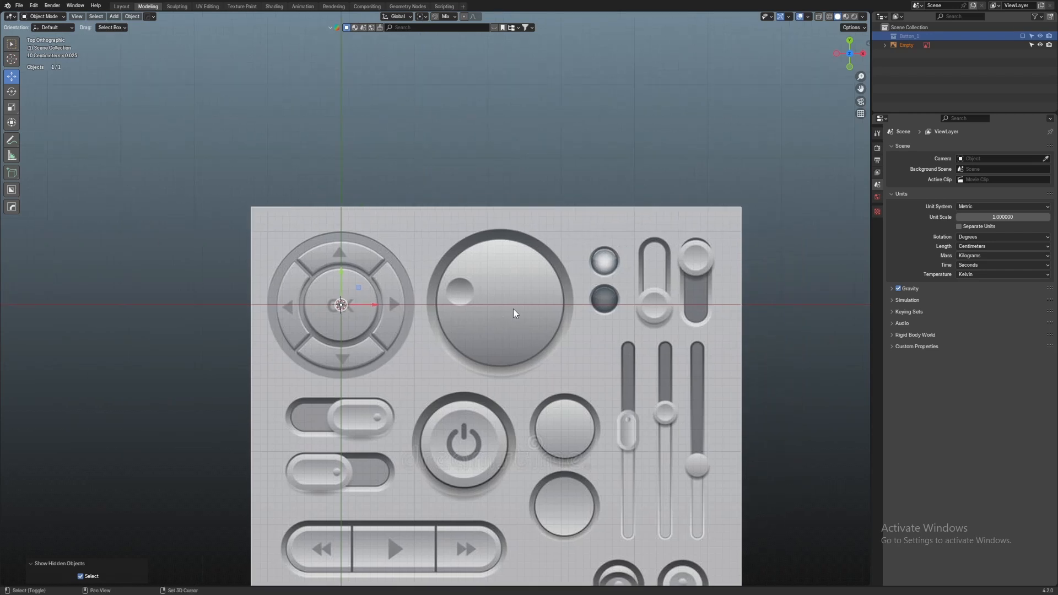
Set the reference image's X offset to -0.51 so the large round knob is centred on the origin
click(504, 313)
scroll(496, 341, up, 4)
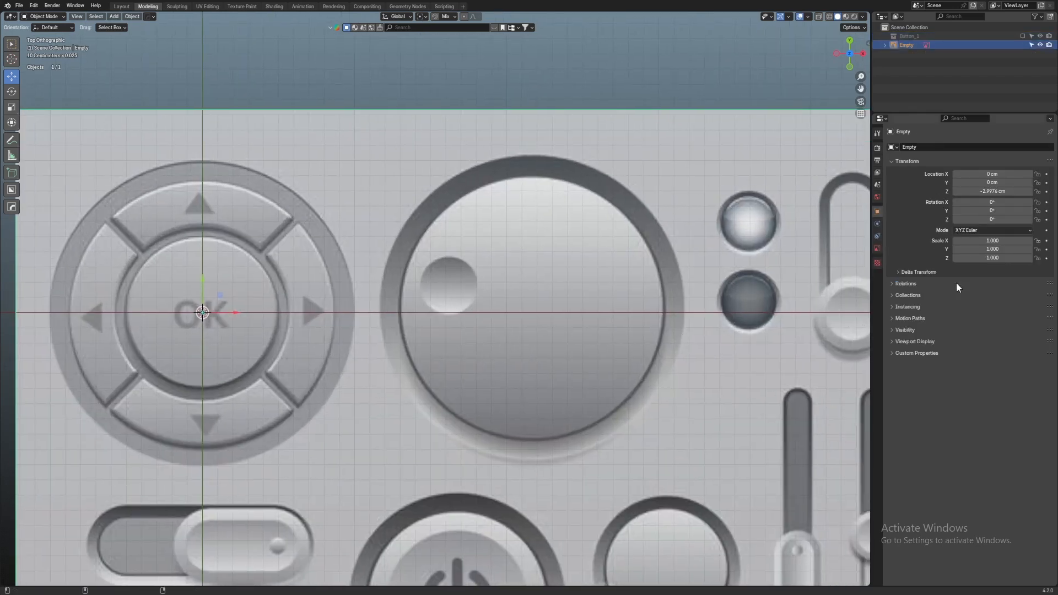
click(877, 248)
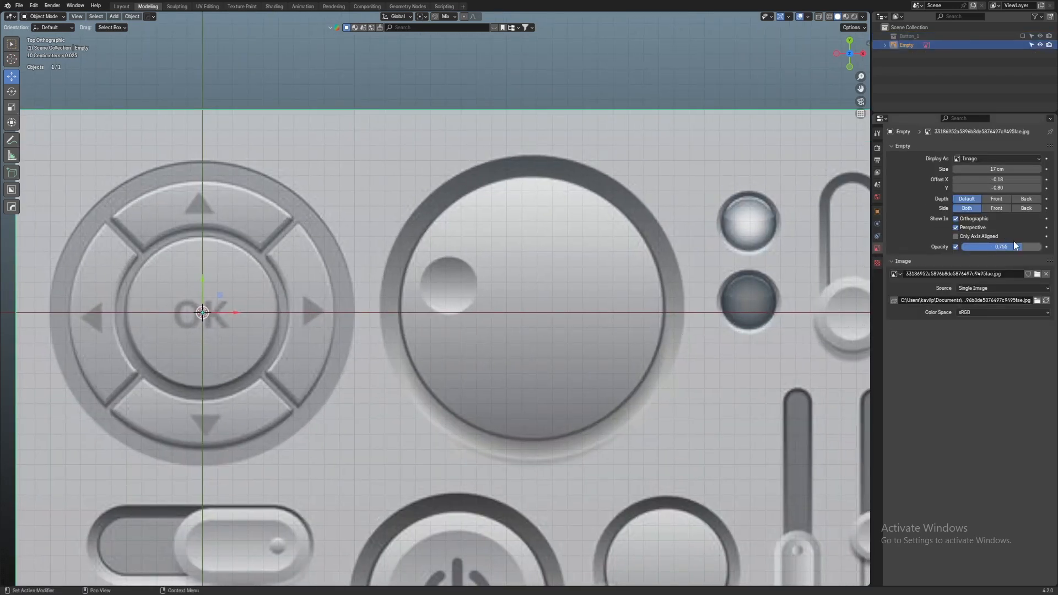
drag(1009, 180, 961, 180)
scroll(438, 266, down, 5)
Examine the large round knob in the reference image, including its dark surrounding ring and small round dimple
key(shift+a)
mouse_move(447, 264)
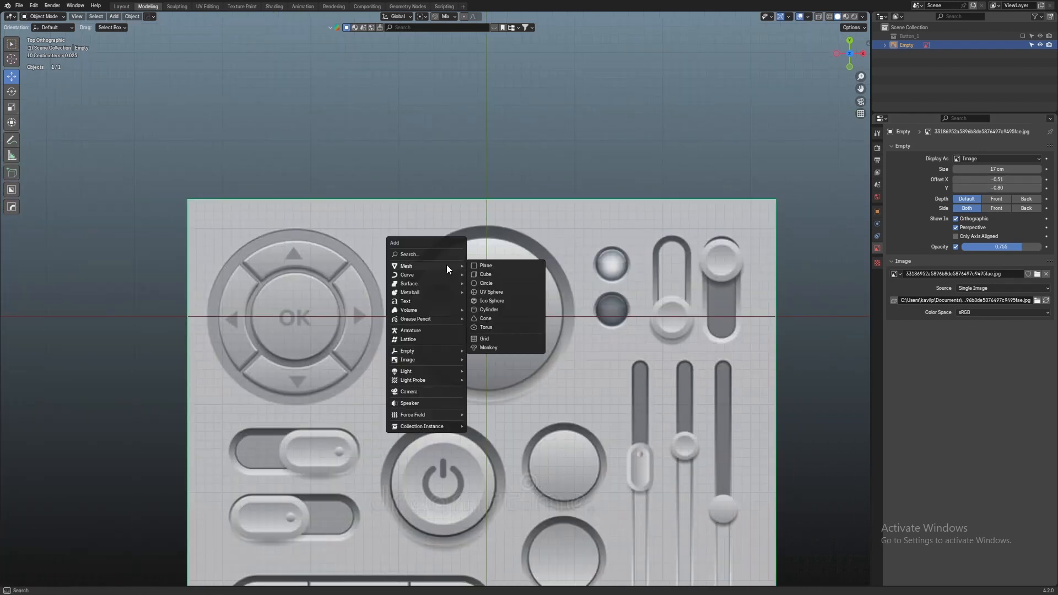
scroll(502, 326, up, 4)
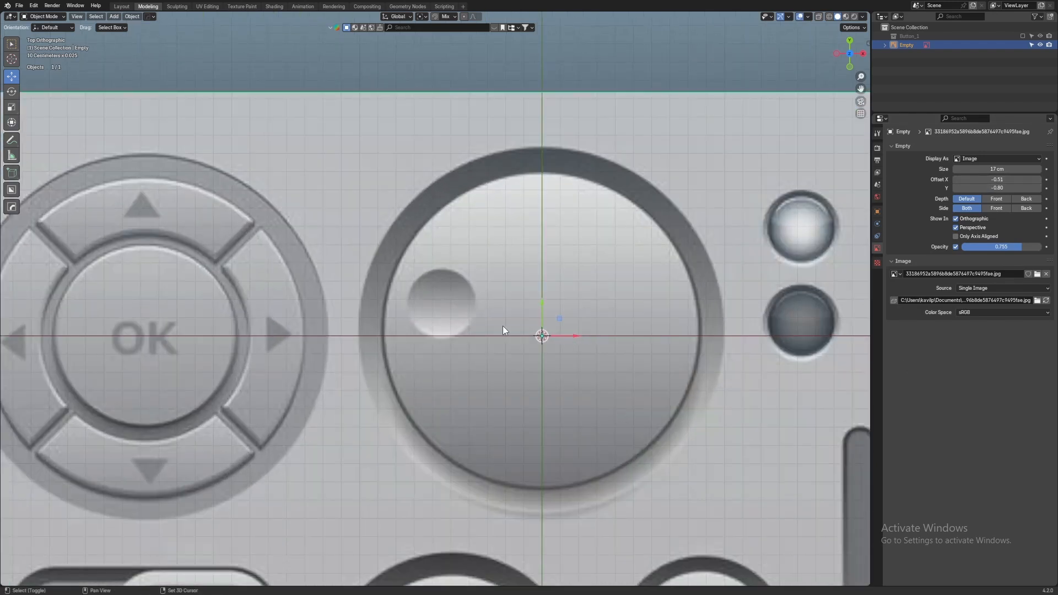
shift+middle_drag(503, 330, 464, 327)
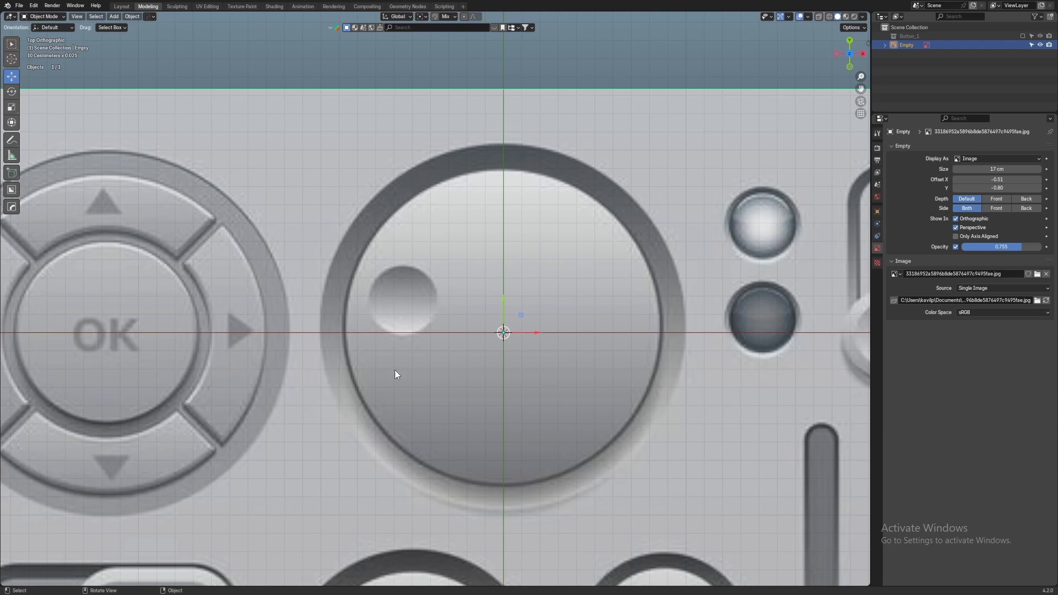
scroll(455, 315, up, 3)
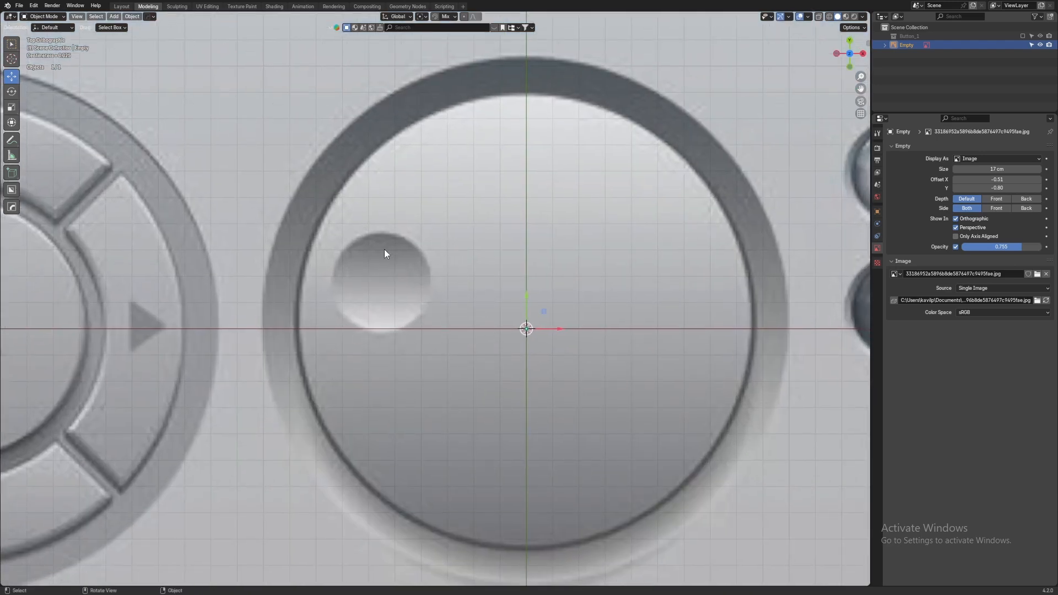
scroll(385, 250, down, 5)
scroll(408, 253, up, 4)
scroll(485, 346, down, 3)
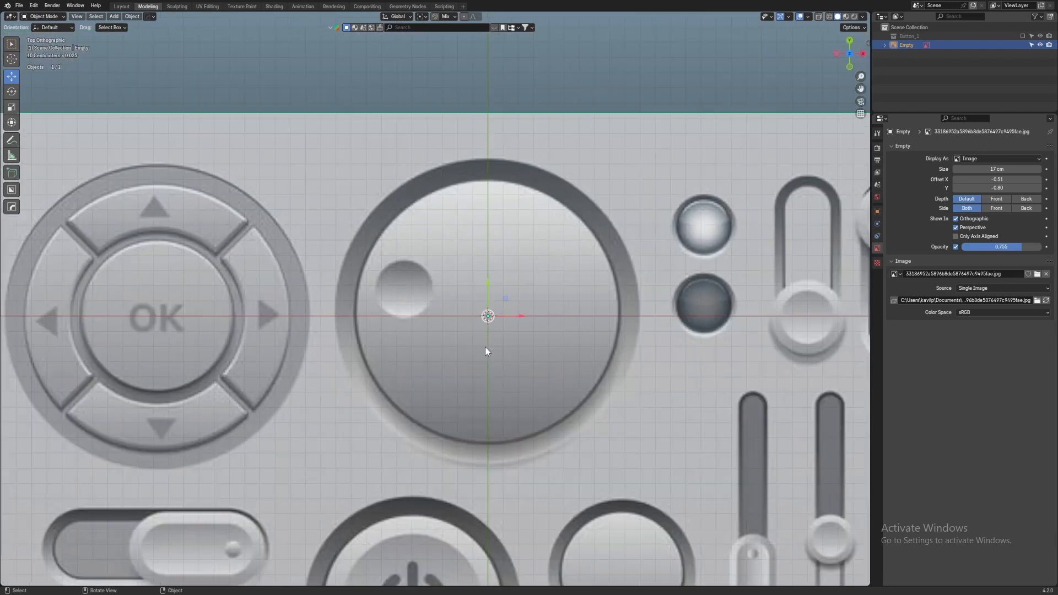
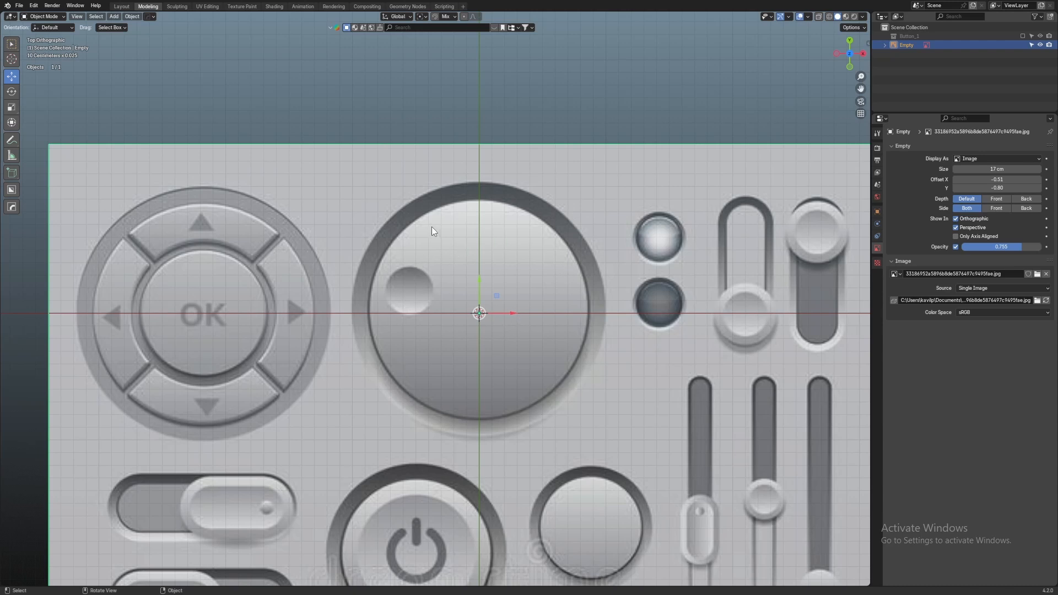
scroll(441, 253, up, 1)
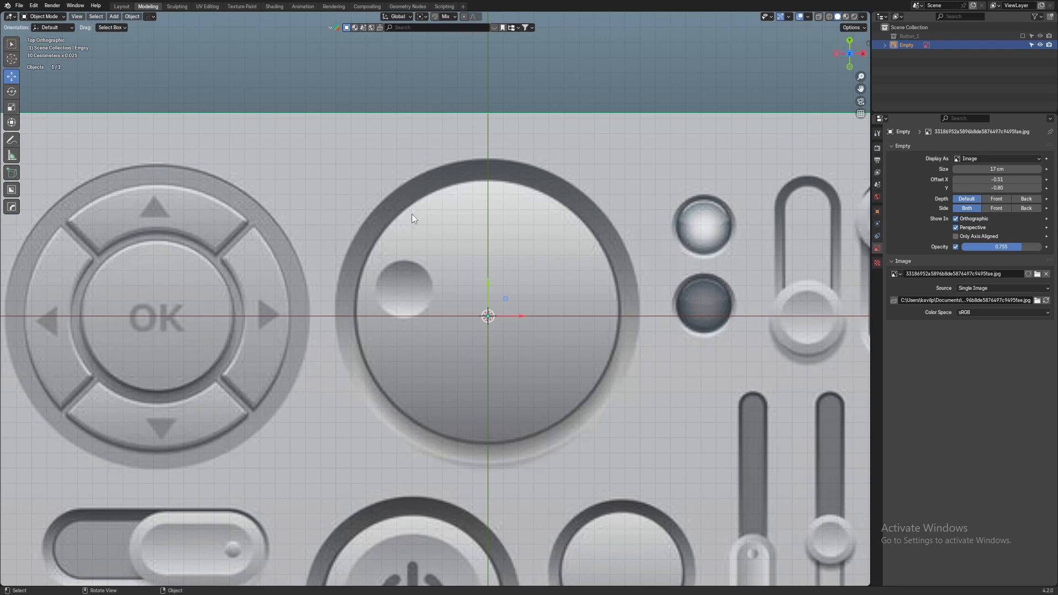
Add a UV sphere with 32 segments, 16 rings and a 2.5 cm radius at the origin
scroll(547, 310, up, 2)
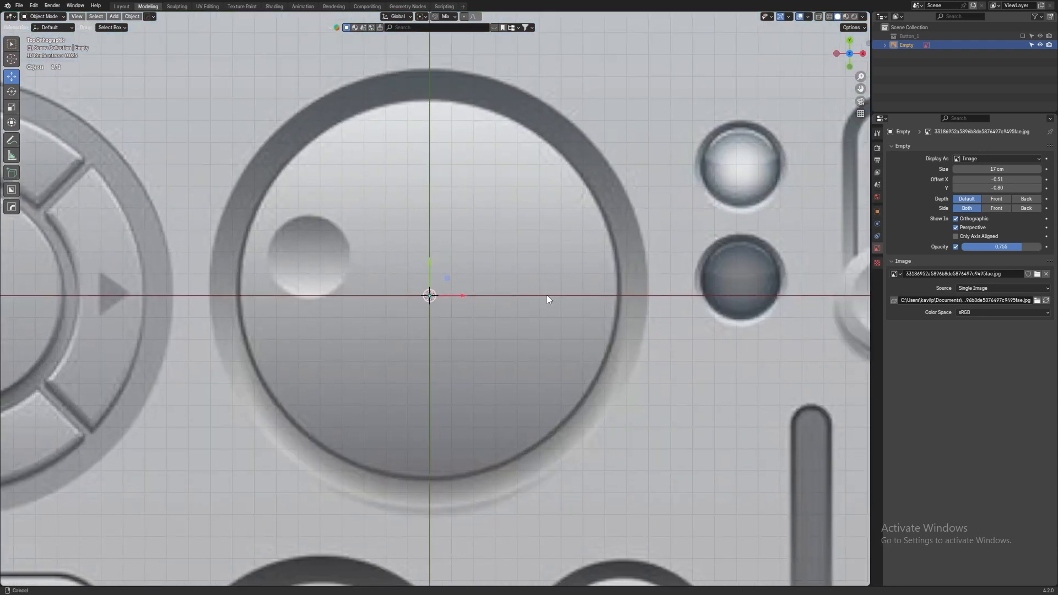
key(shift+a)
mouse_move(514, 289)
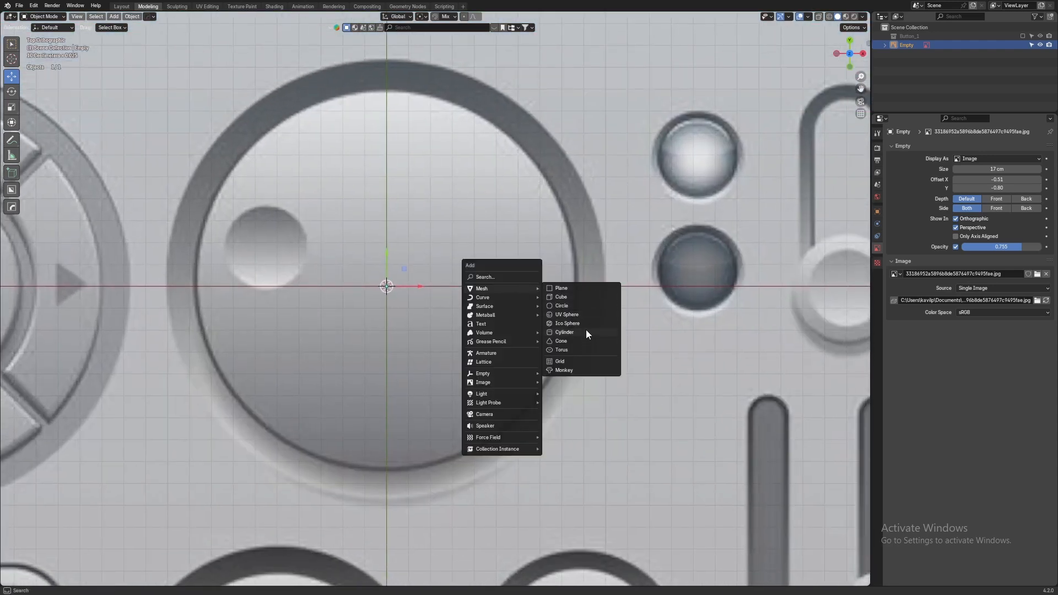
click(594, 314)
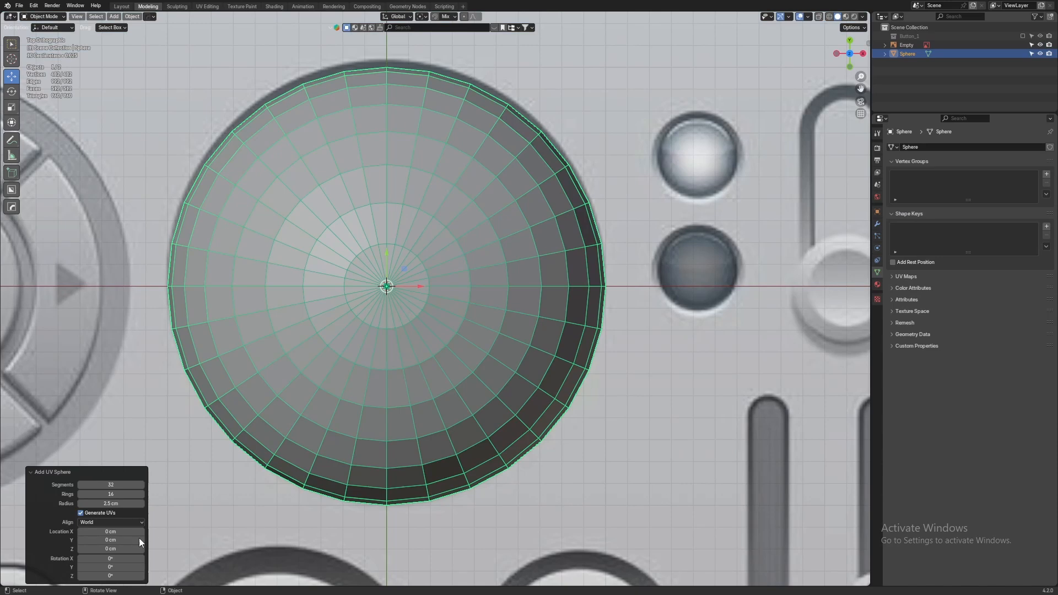
click(32, 468)
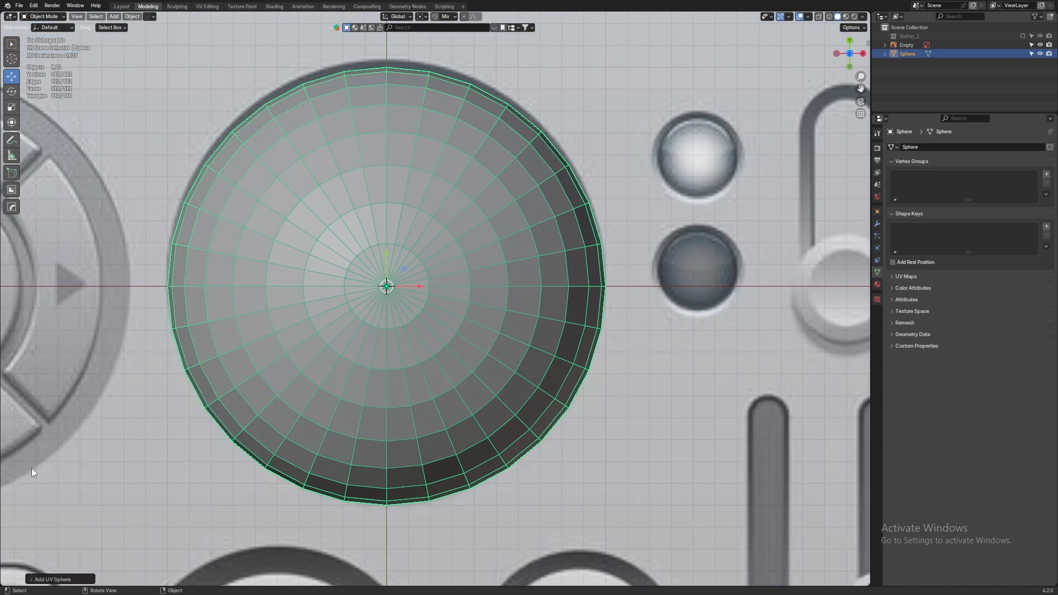
Delete the lower half of the sphere in side view, keeping only the upper hemisphere
middle_drag(283, 411, 273, 386)
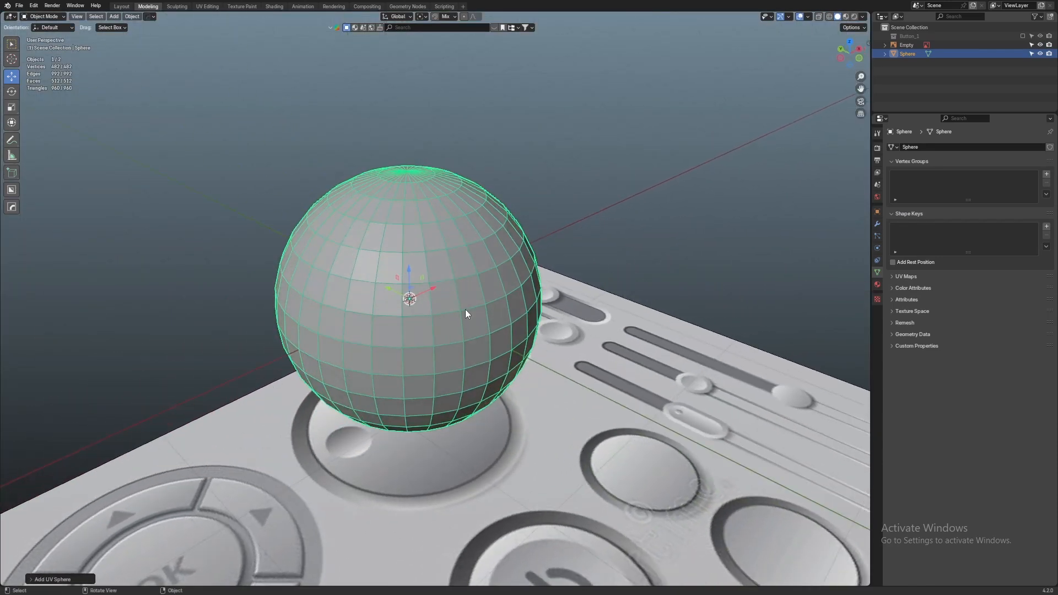
scroll(511, 412, down, 4)
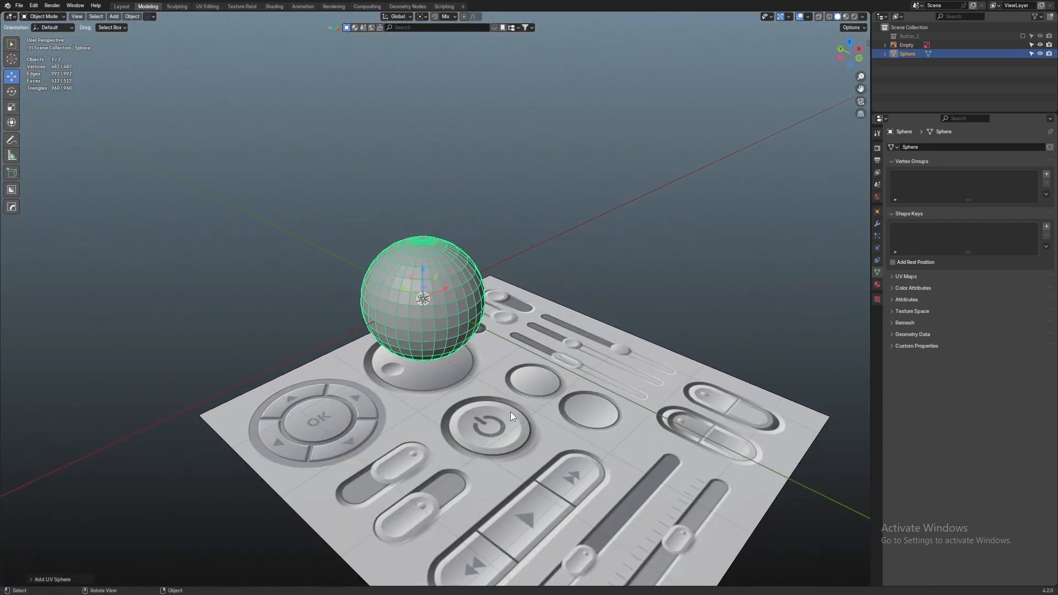
click(839, 59)
key(Tab)
drag(706, 477, 145, 305)
key(x)
click(144, 286)
key(Tab)
Scale the hemisphere along Z until it forms a very shallow dome with its curved side facing up
key(g)
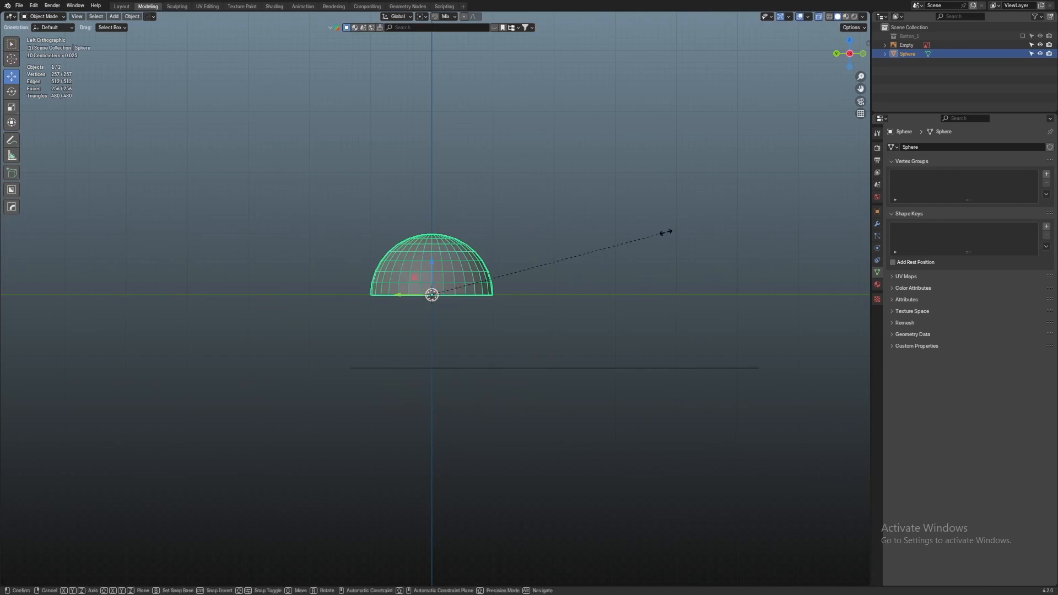
key(z)
click(438, 321)
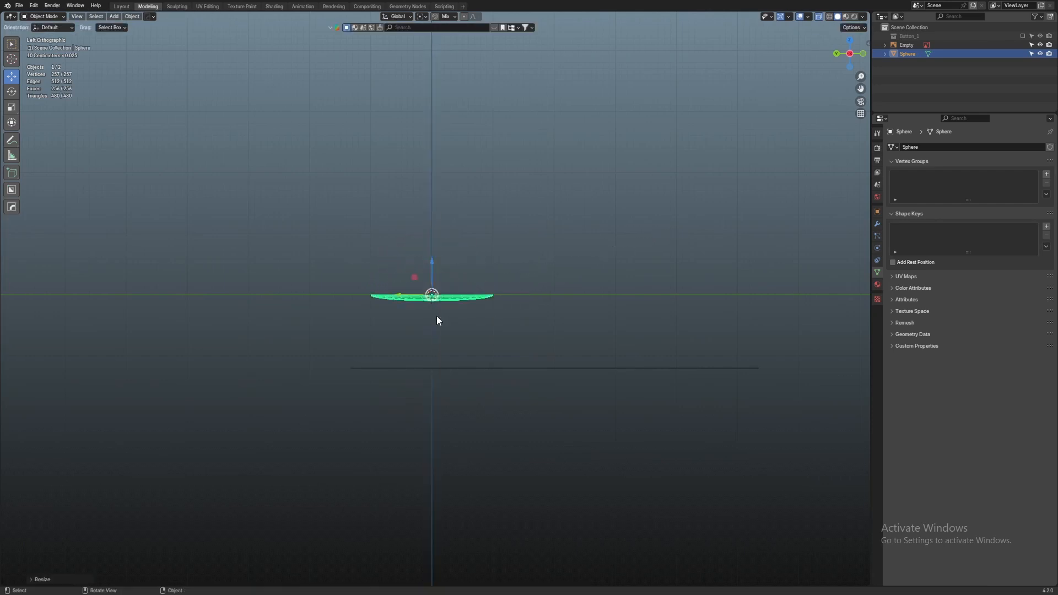
scroll(612, 303, up, 6)
key(s)
key(z)
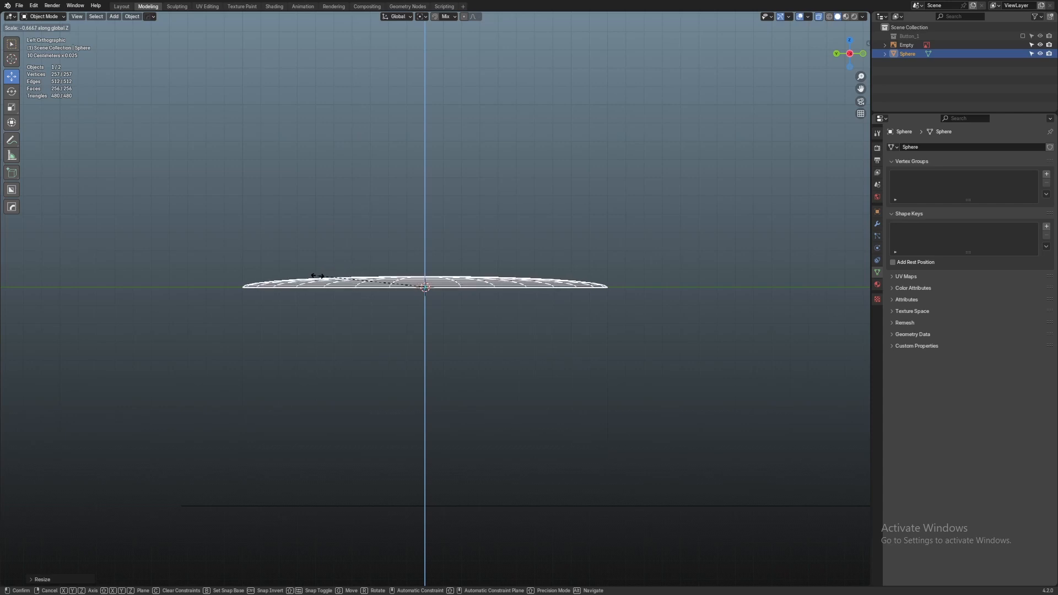
click(318, 276)
Set the reference image's Y offset to -0.81 in top view to align the knob's outer ring with the dome's outline
key(KP_7)
scroll(319, 309, up, 3)
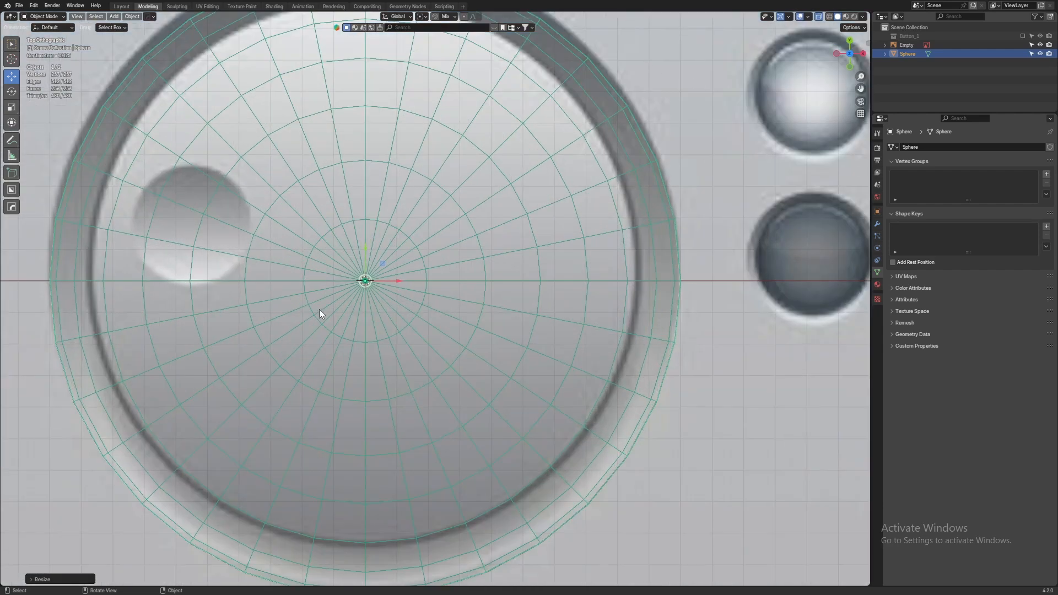
shift+middle_drag(319, 309, 349, 328)
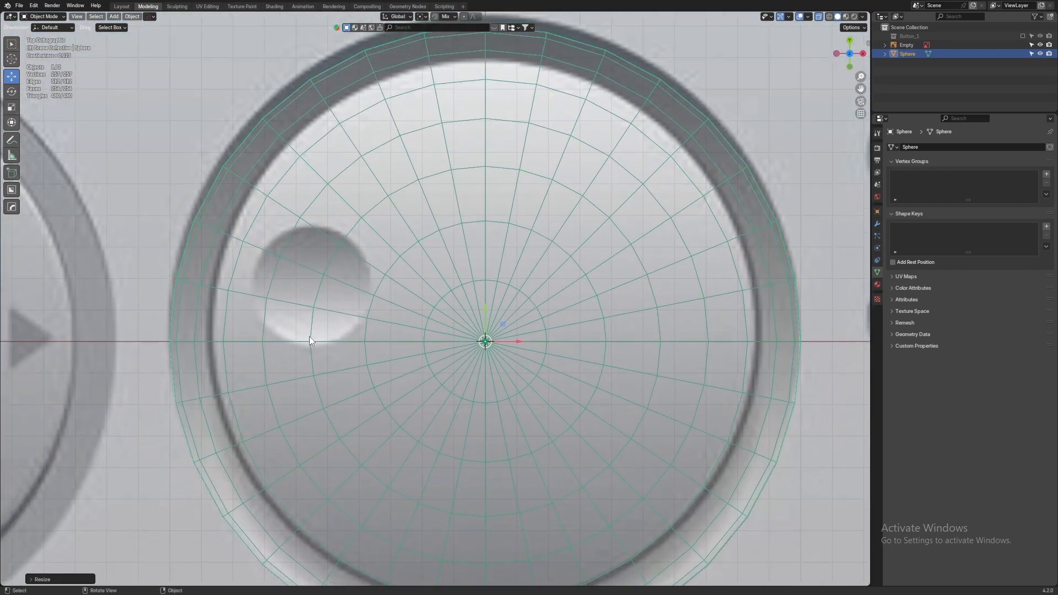
key(t)
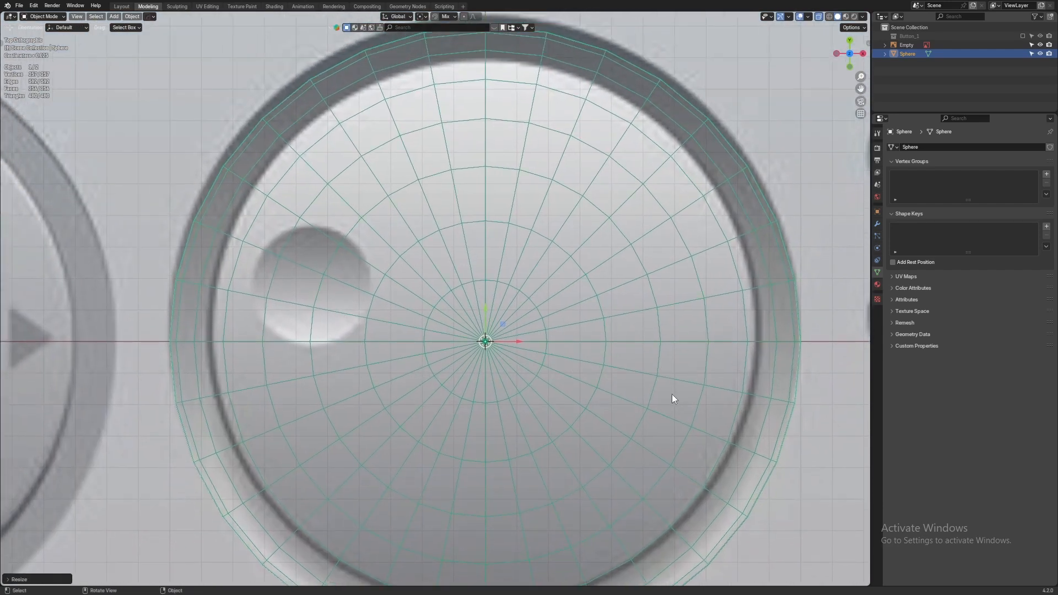
right_click(672, 395)
scroll(734, 286, down, 3)
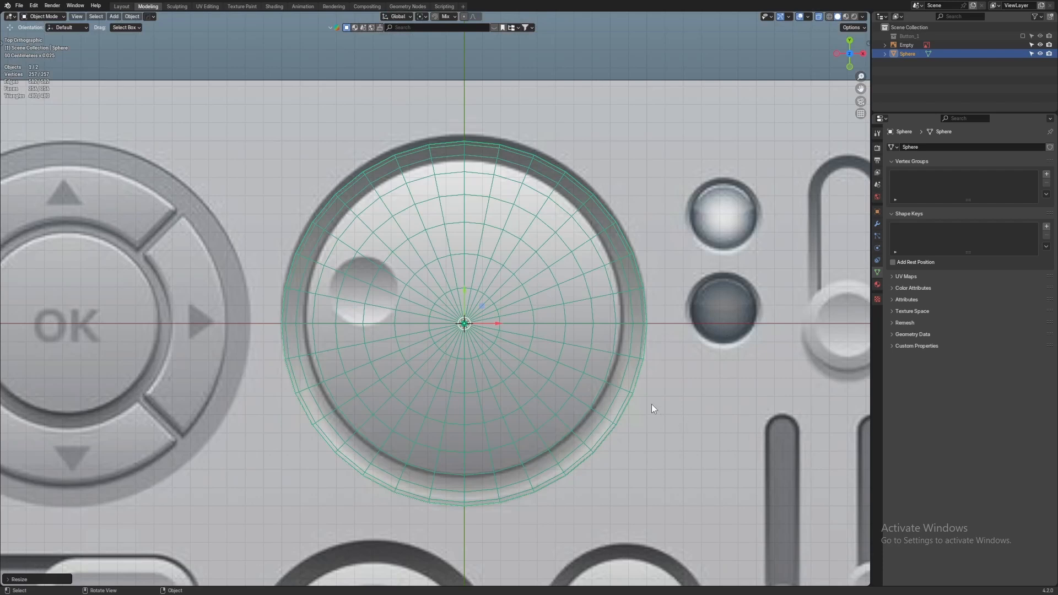
click(702, 362)
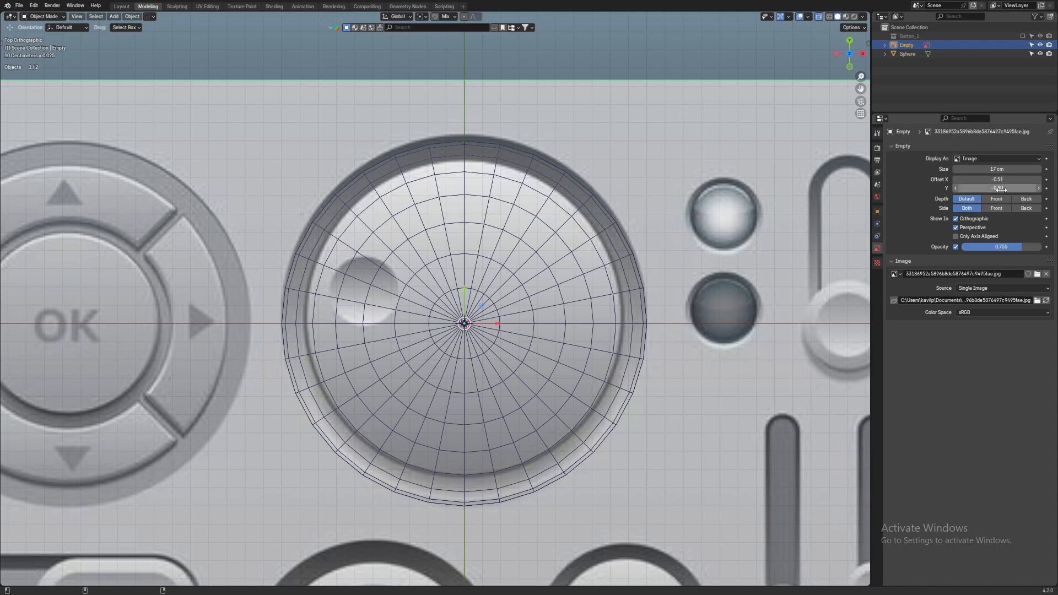
drag(1000, 190, 994, 189)
scroll(501, 338, up, 3)
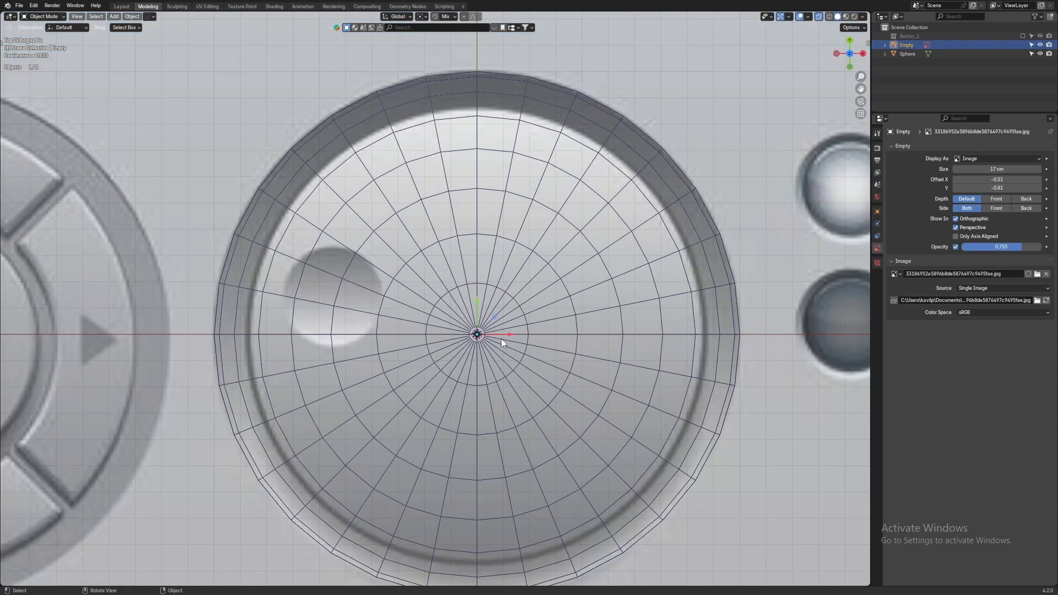
Scale the dome down to match the knob's inner disc in the reference and apply its scale
click(529, 304)
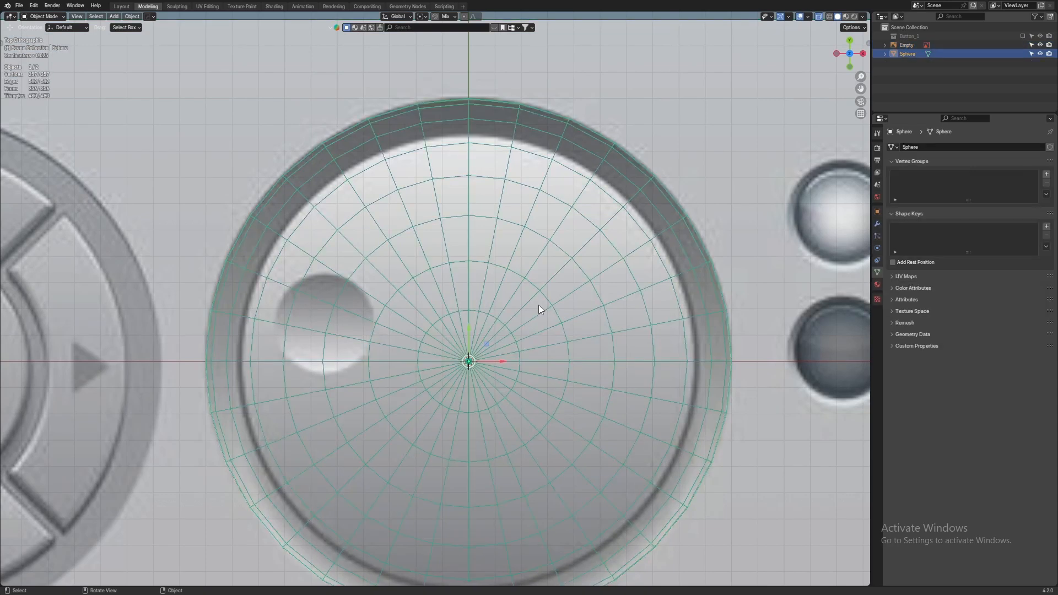
key(s)
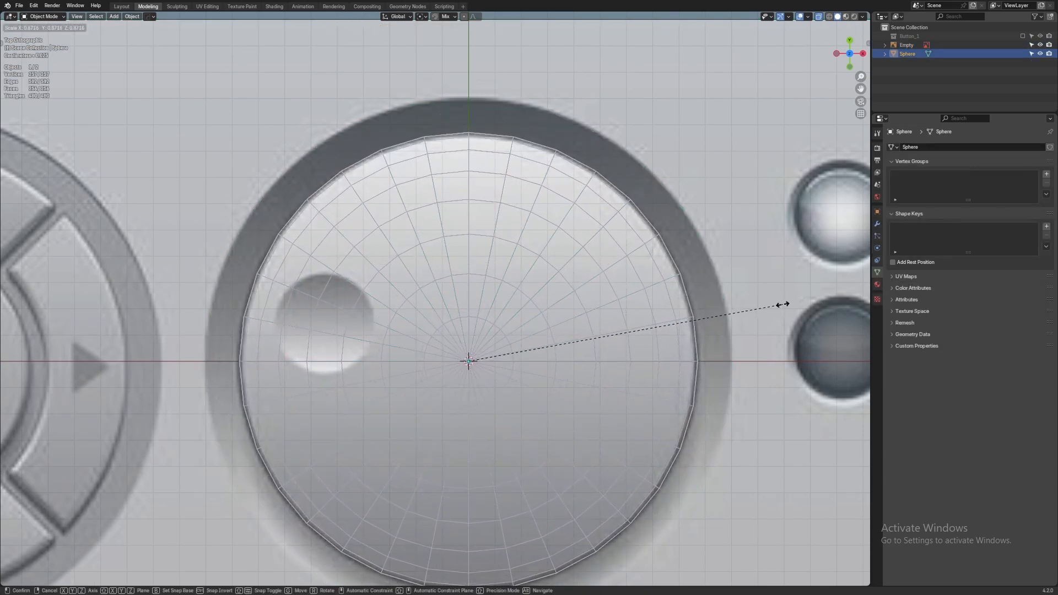
click(780, 306)
key(ctrl+a)
click(768, 309)
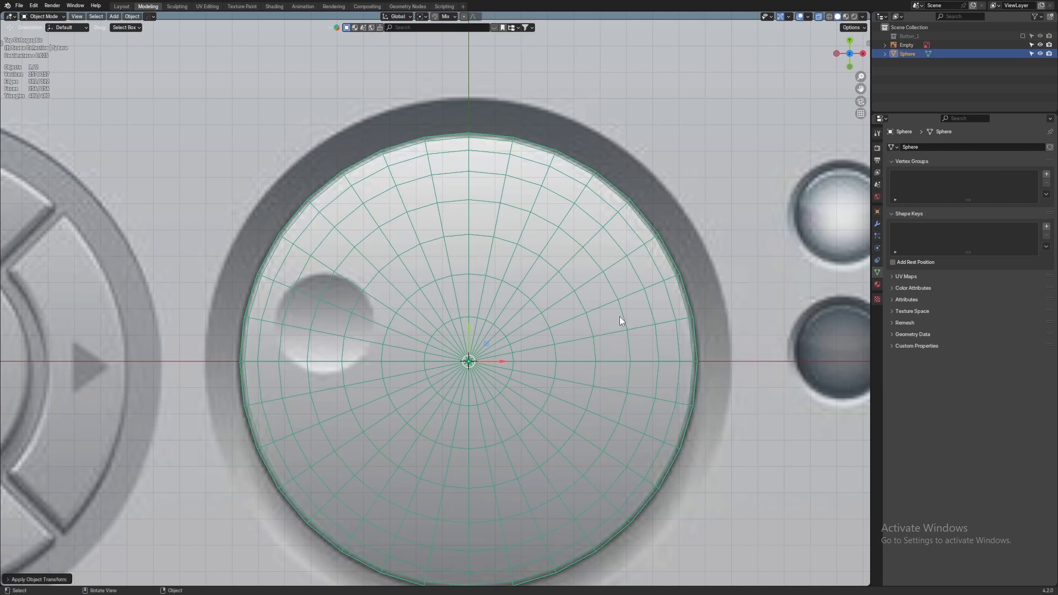
Rotate the dome slightly about its centre in top view so its radial edges line up evenly around the round dimple
scroll(471, 340, up, 2)
shift+middle_drag(321, 333, 343, 324)
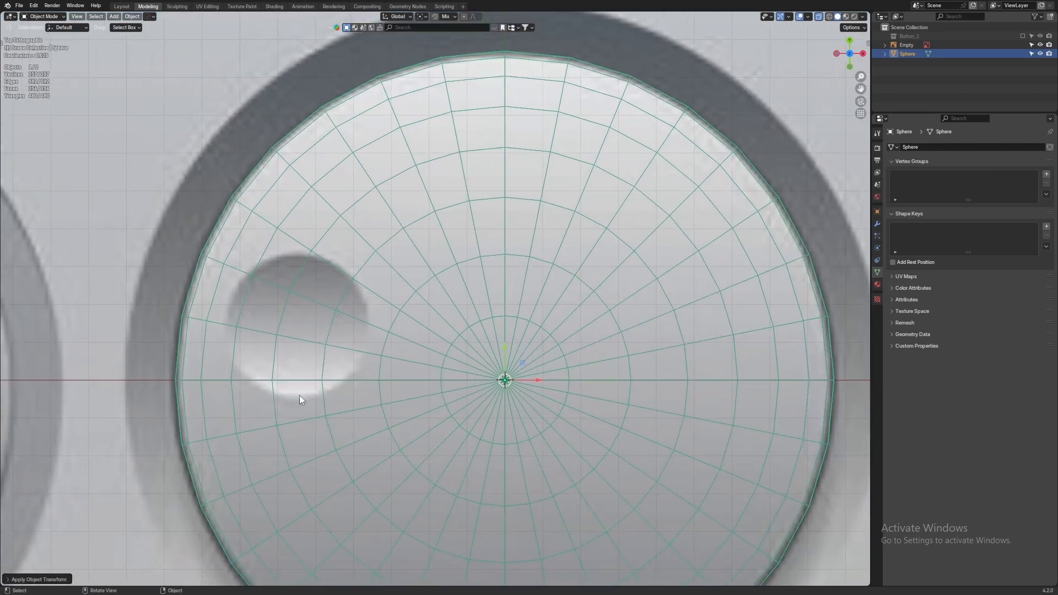
scroll(300, 263, up, 3)
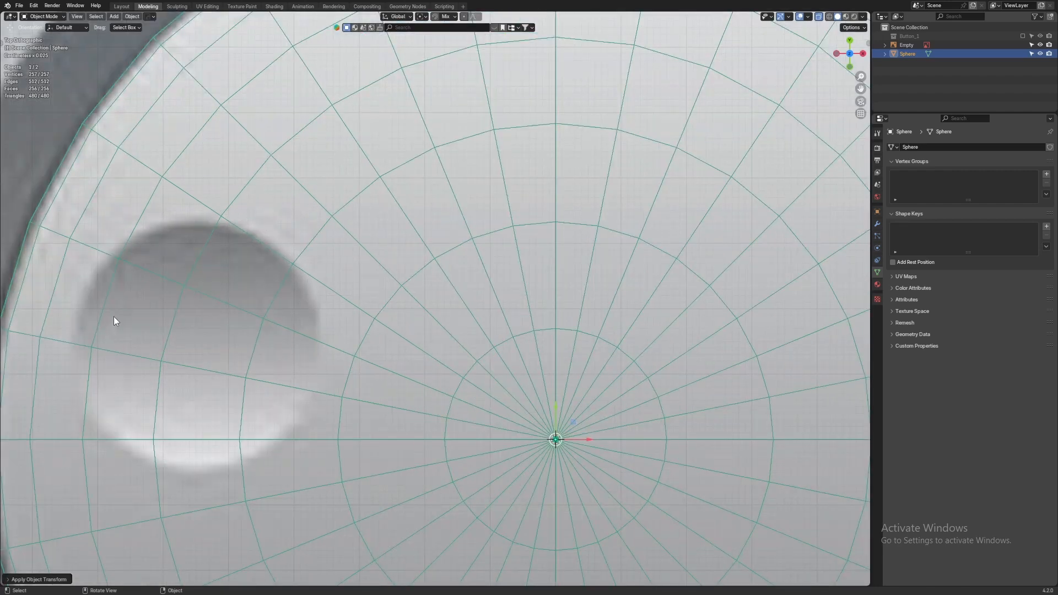
shift+middle_drag(446, 385, 494, 343)
key(r)
right_click(591, 339)
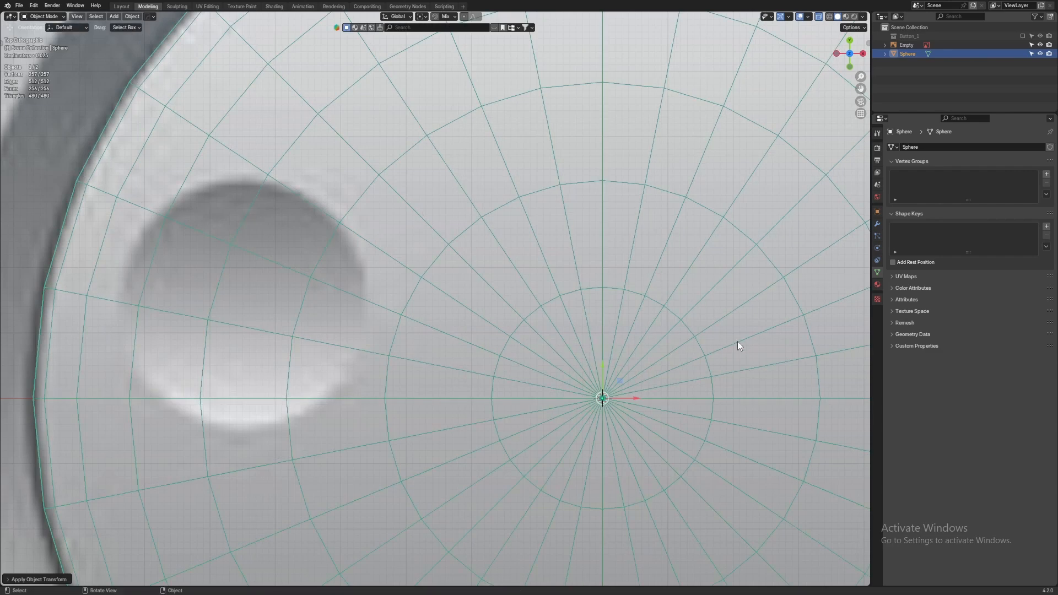
key(r)
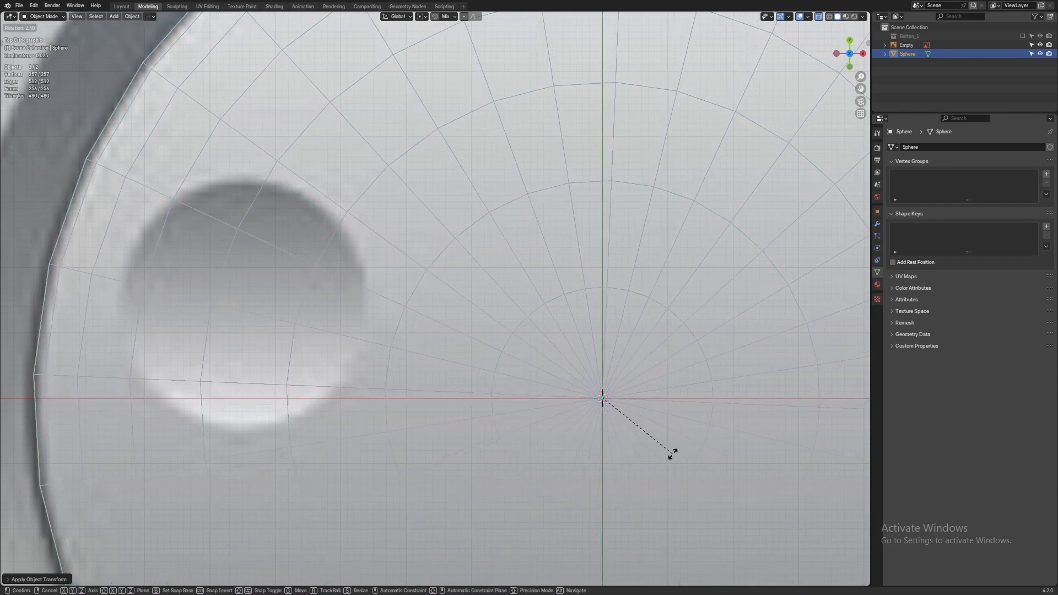
click(625, 474)
scroll(265, 303, down, 1)
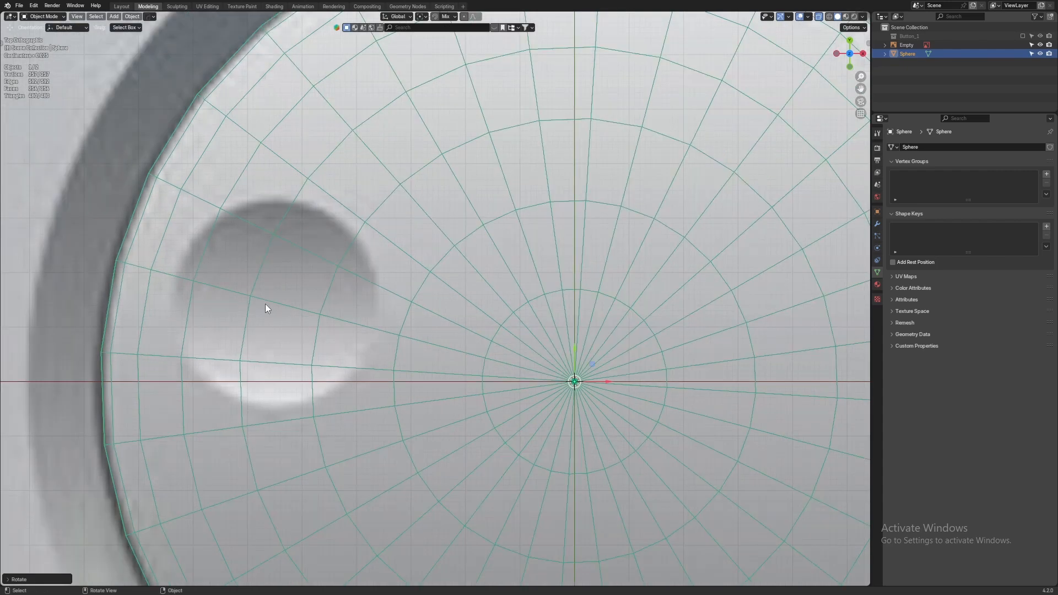
click(148, 177)
Dissolve three alternate ring edge loops of the dome, starting with the innermost, to get larger faces around the dimple
scroll(235, 277, down, 3)
scroll(288, 320, up, 1)
scroll(291, 321, down, 2)
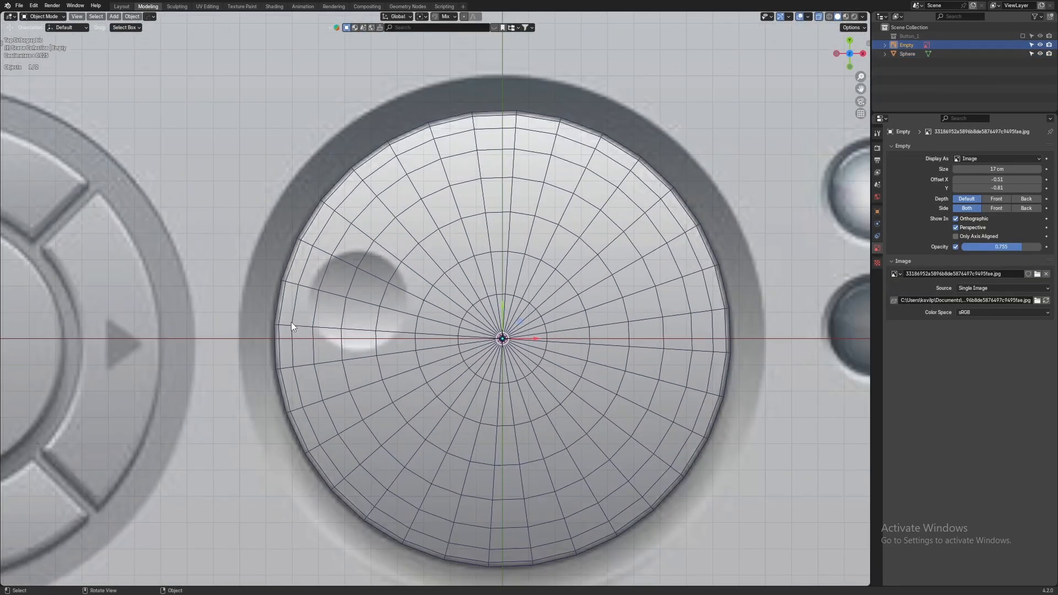
scroll(292, 327, up, 2)
click(276, 324)
key(Tab)
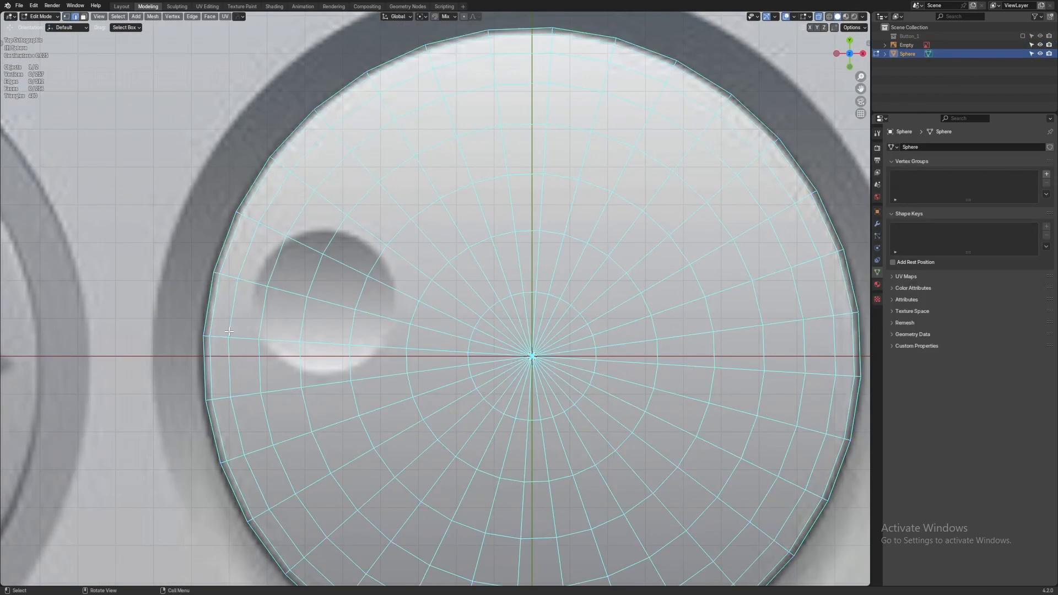
alt+click(263, 311)
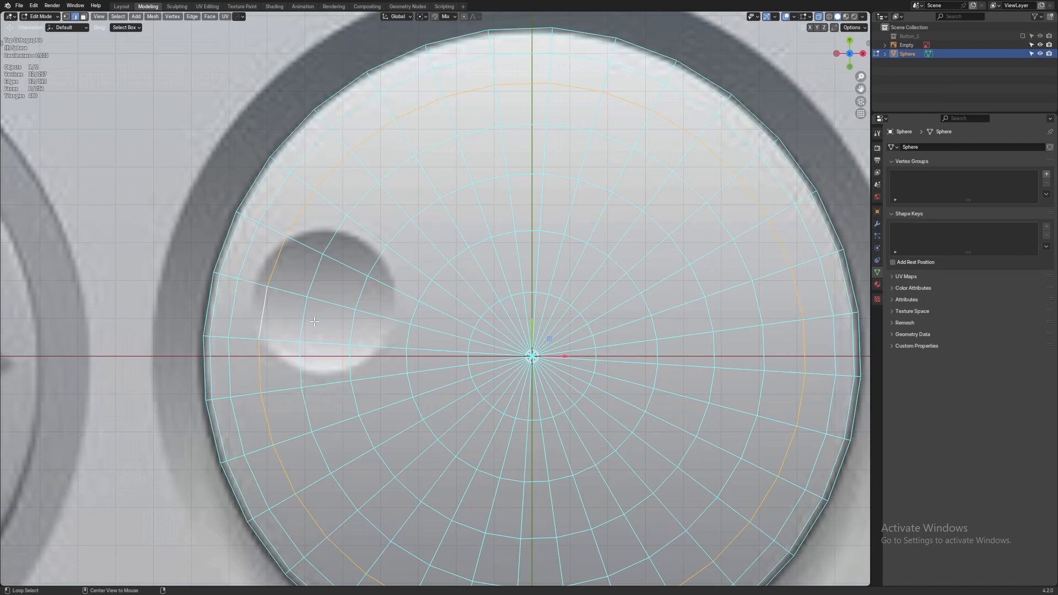
alt+shift+click(351, 328)
key(ctrl+x)
scroll(471, 345, down, 1)
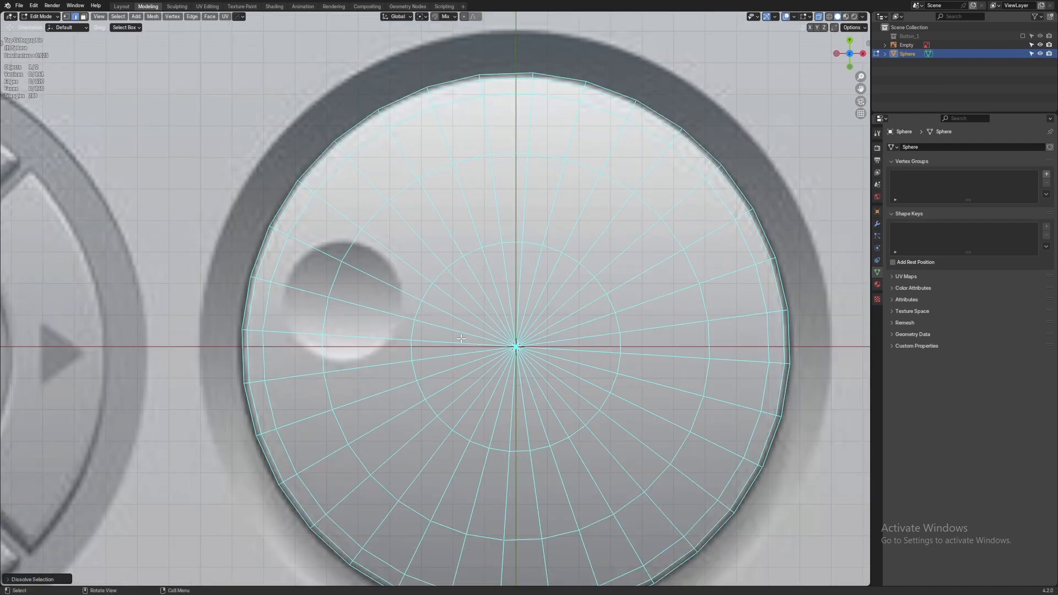
Leave mesh editing, turn off X-ray display and apply the dome's transforms
key(3)
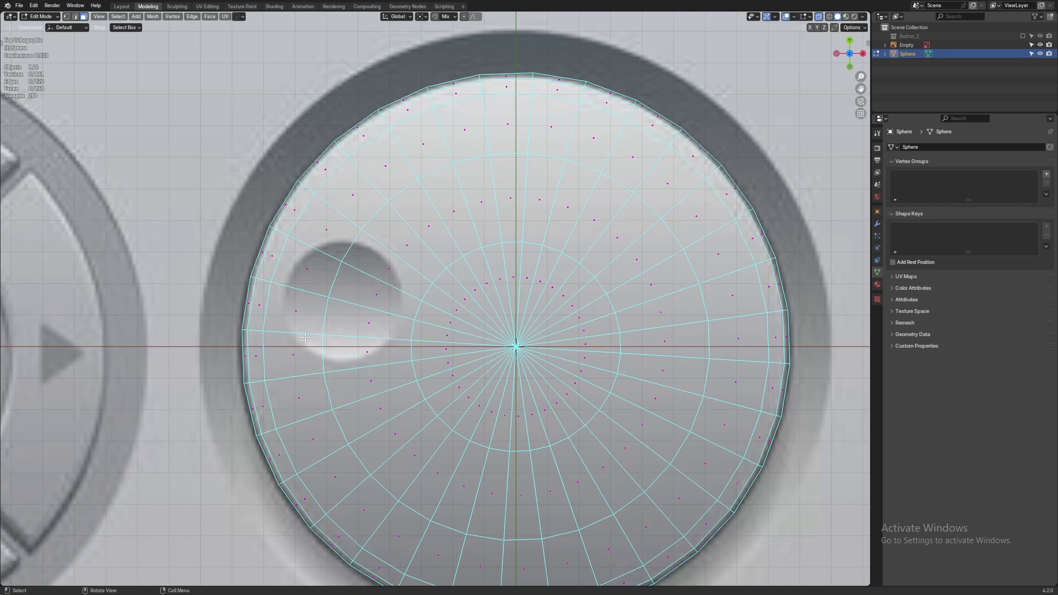
scroll(305, 336, up, 2)
shift+middle_drag(342, 338, 361, 346)
scroll(360, 347, down, 4)
key(Tab)
middle_drag(521, 423, 543, 340)
key(alt+z)
scroll(439, 355, up, 1)
middle_drag(438, 355, 515, 362)
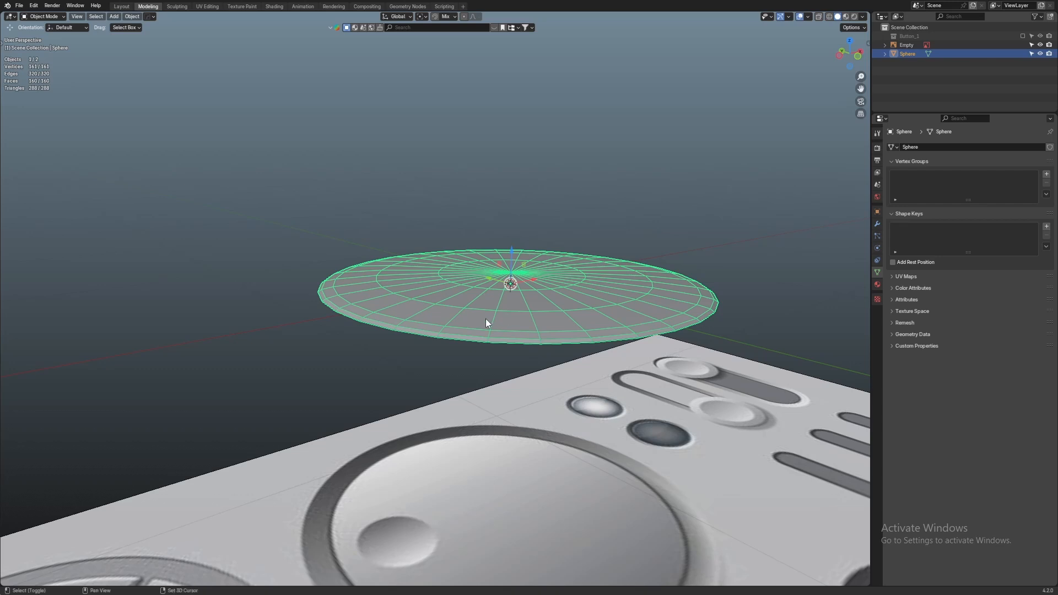
mouse_move(489, 323)
middle_down()
mouse_move(484, 352)
mouse_move(478, 340)
middle_up()
key(ctrl+a)
click(471, 358)
Duplicate the dome in place and move the copy about 5.4 cm along Y, away from the original
key(shift+d)
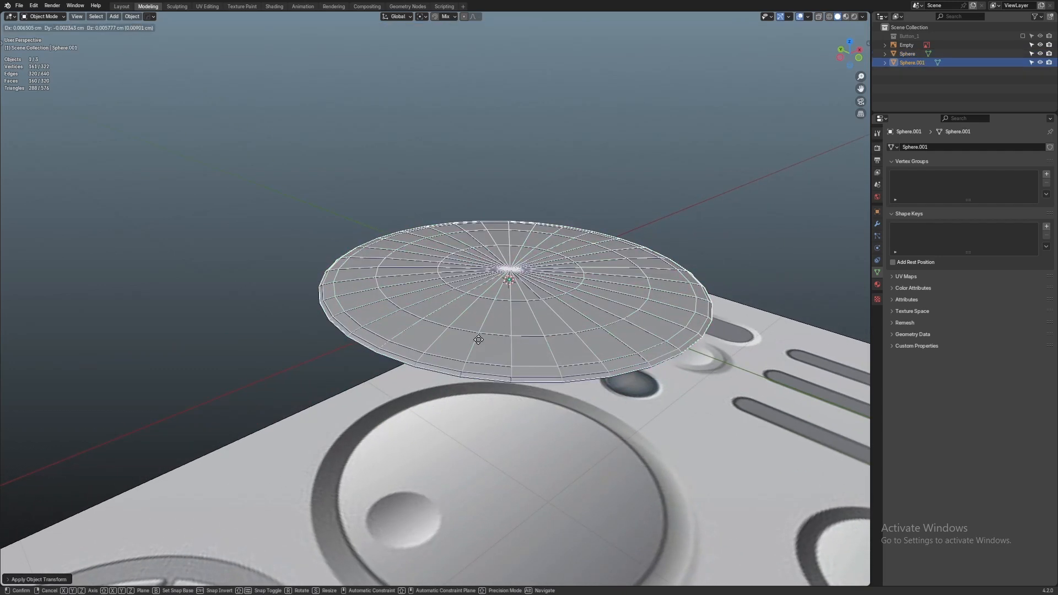
right_click(478, 340)
drag(484, 273, 150, 179)
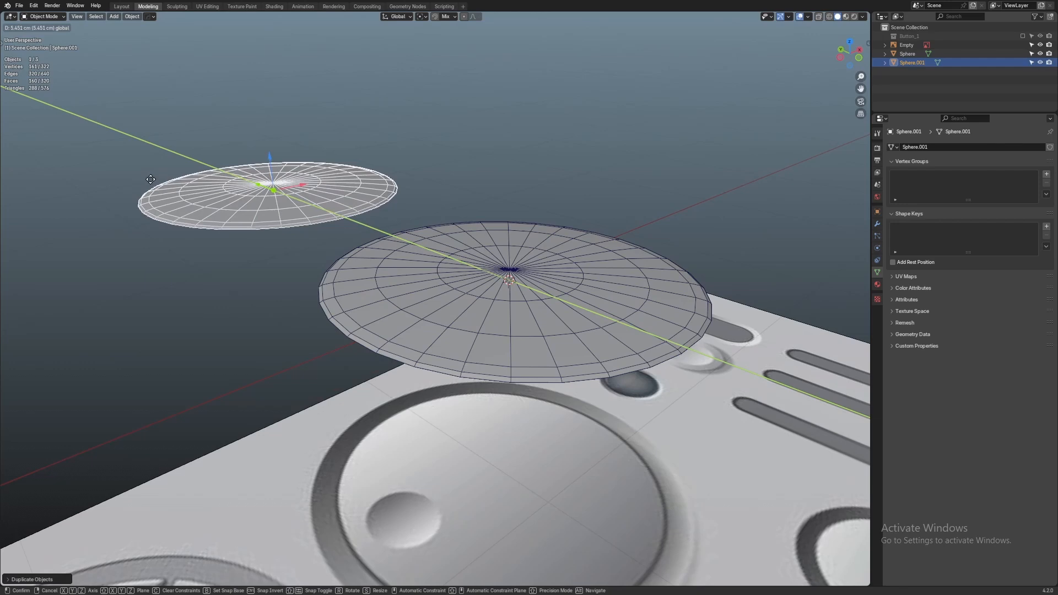
Select the two-by-four block of faces covering the dimple on the original dome with X-ray on and inset it slightly
click(529, 302)
key(KP_7)
key(KP_Decimal)
key(Tab)
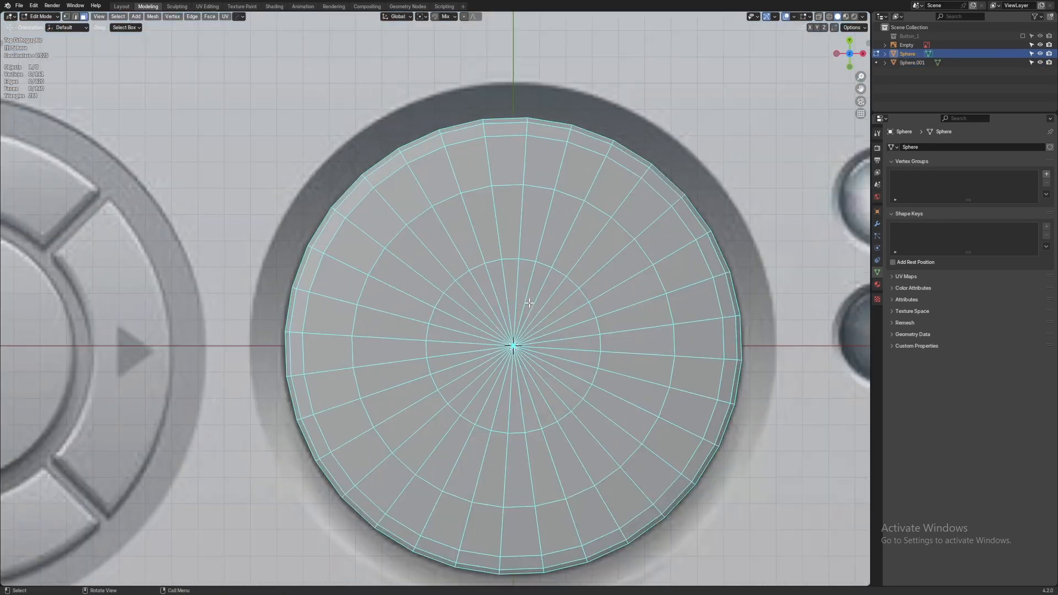
scroll(529, 303, up, 3)
click(338, 235)
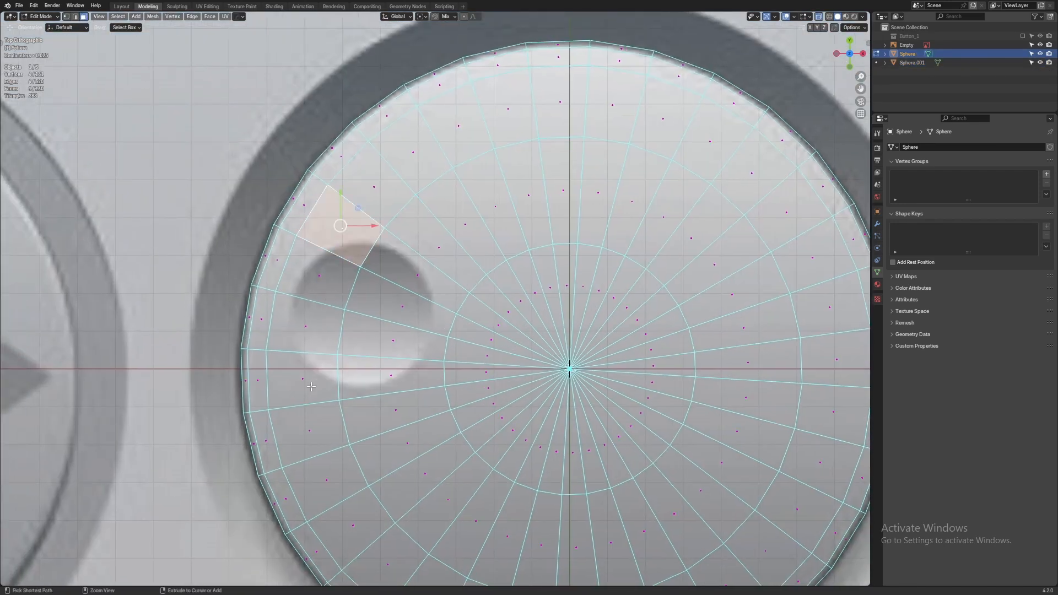
ctrl+click(311, 386)
ctrl+click(391, 375)
ctrl+click(420, 277)
scroll(438, 305, up, 2)
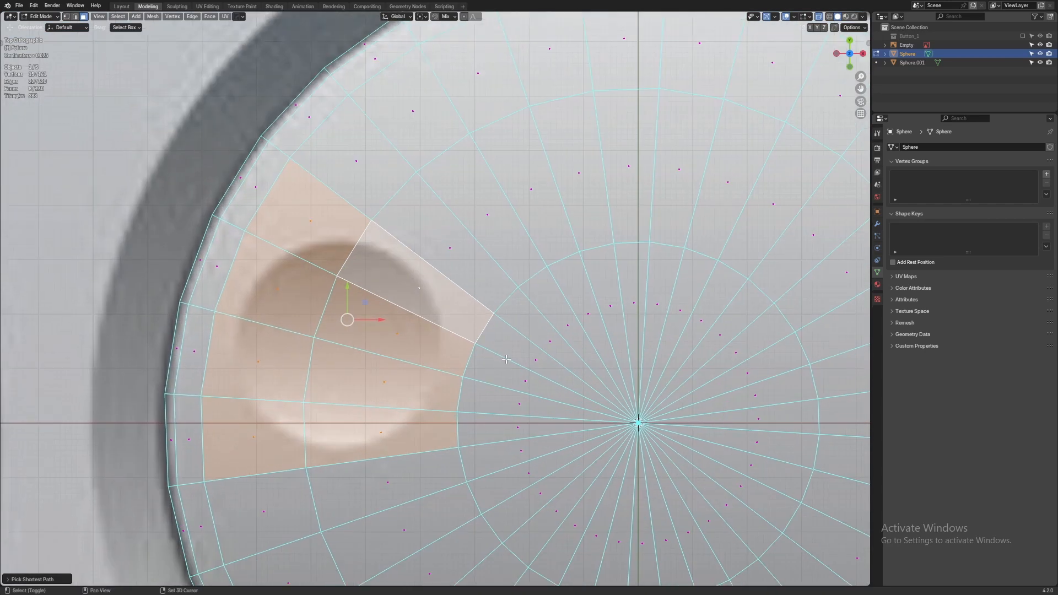
key(i)
click(671, 385)
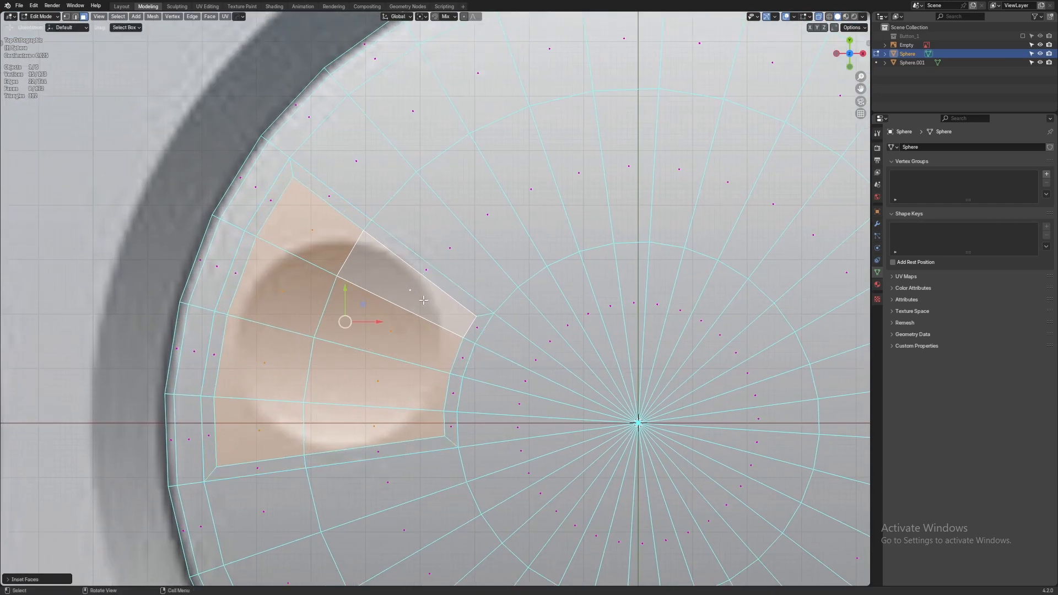
Shape the inset dimple faces into a circle with LoopTools Circle and turn its Flatten option off
right_click(419, 289)
mouse_move(432, 288)
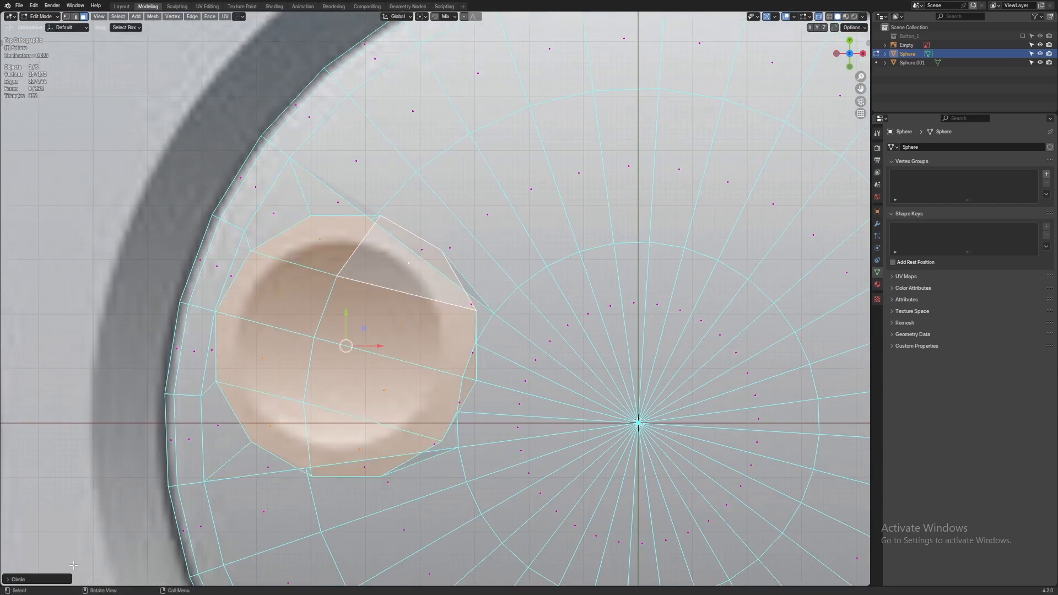
click(21, 580)
scroll(238, 471, down, 3)
middle_drag(238, 471, 446, 392)
click(9, 528)
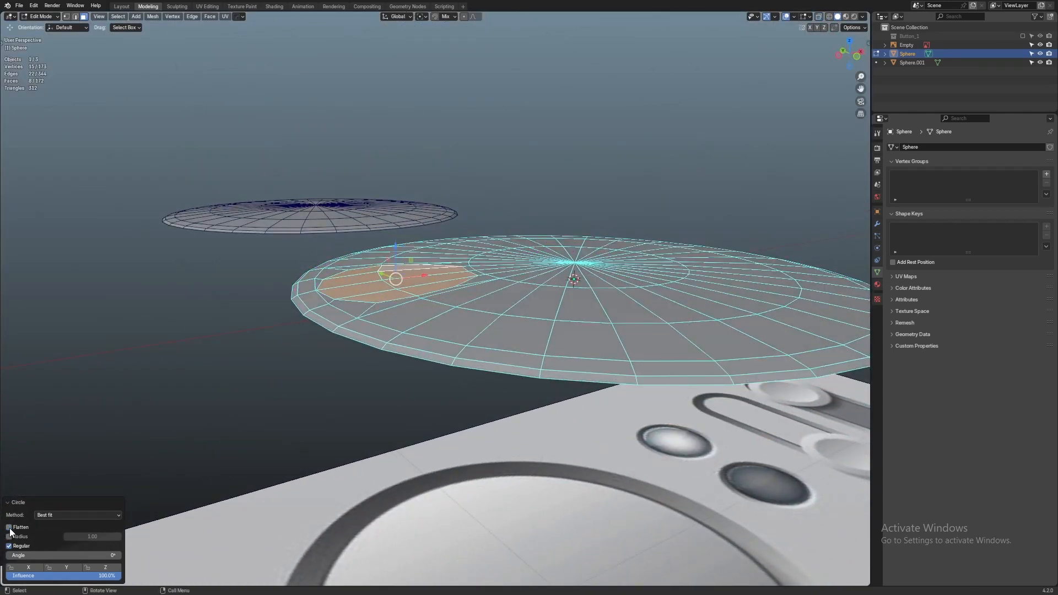
middle_drag(316, 422, 307, 461)
key(KP_7)
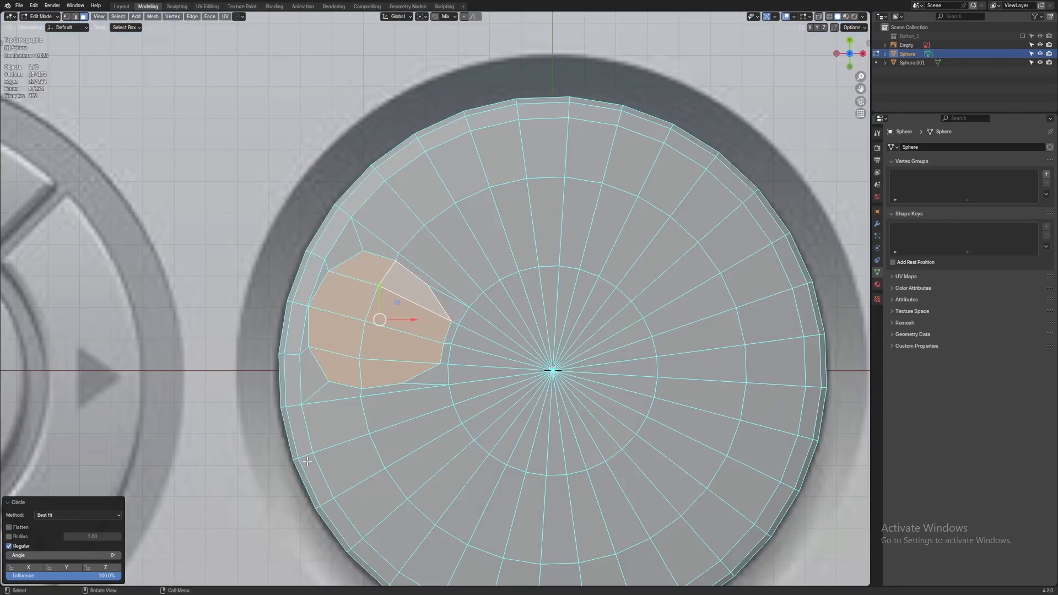
Try adjusting a vertex on the rounded outline's inner side, and undo back to the inset faces before rounding
key(alt+z)
scroll(686, 369, up, 3)
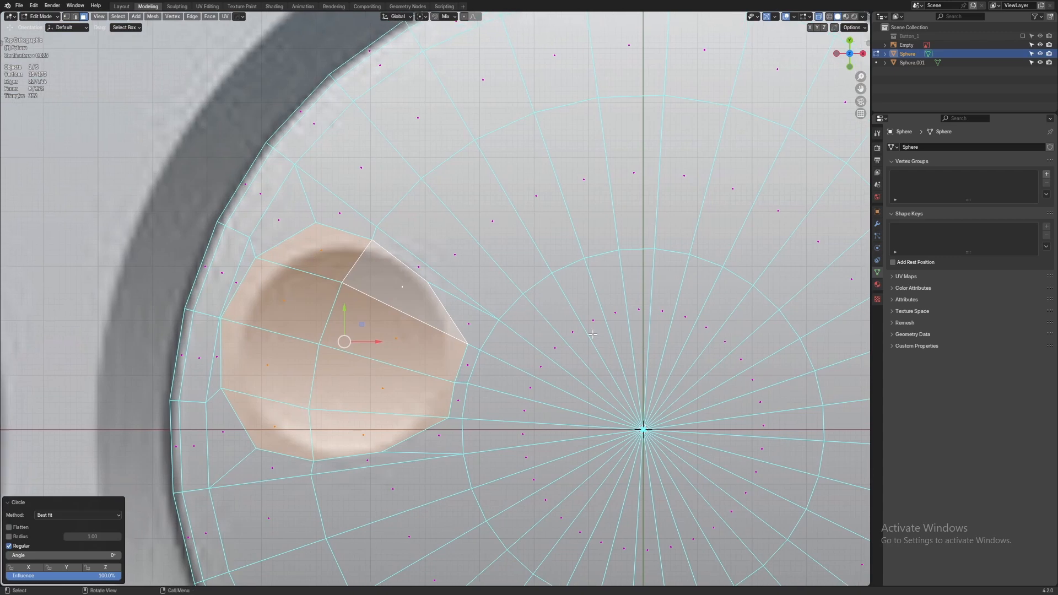
scroll(551, 358, up, 2)
shift+middle_drag(517, 378, 622, 300)
key(1)
click(565, 397)
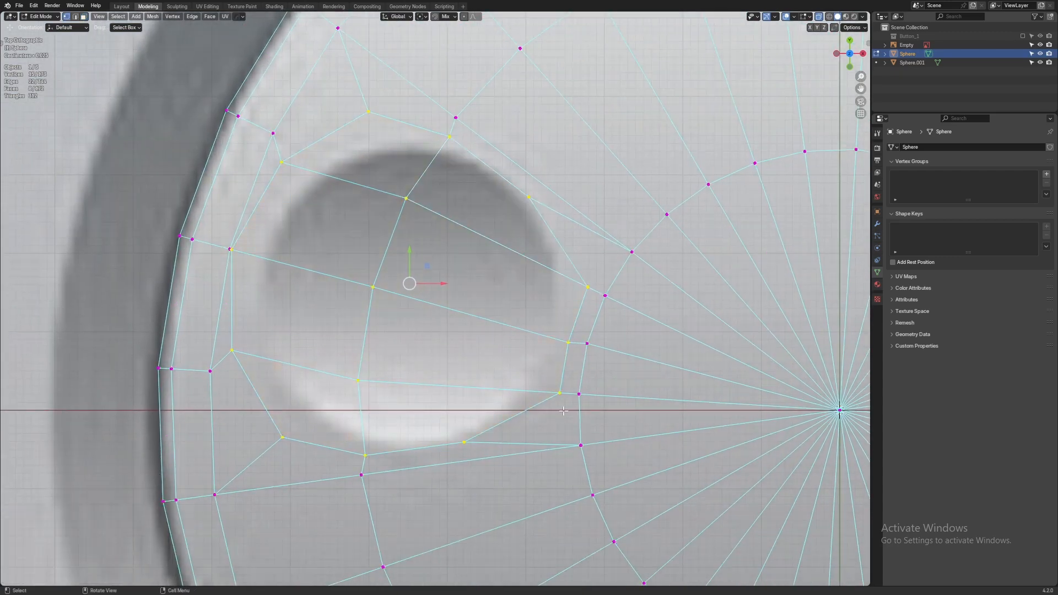
scroll(571, 399, up, 2)
drag(631, 421, 606, 420)
key(ctrl+z)
key(ctrl+z)
key(ctrl+z)
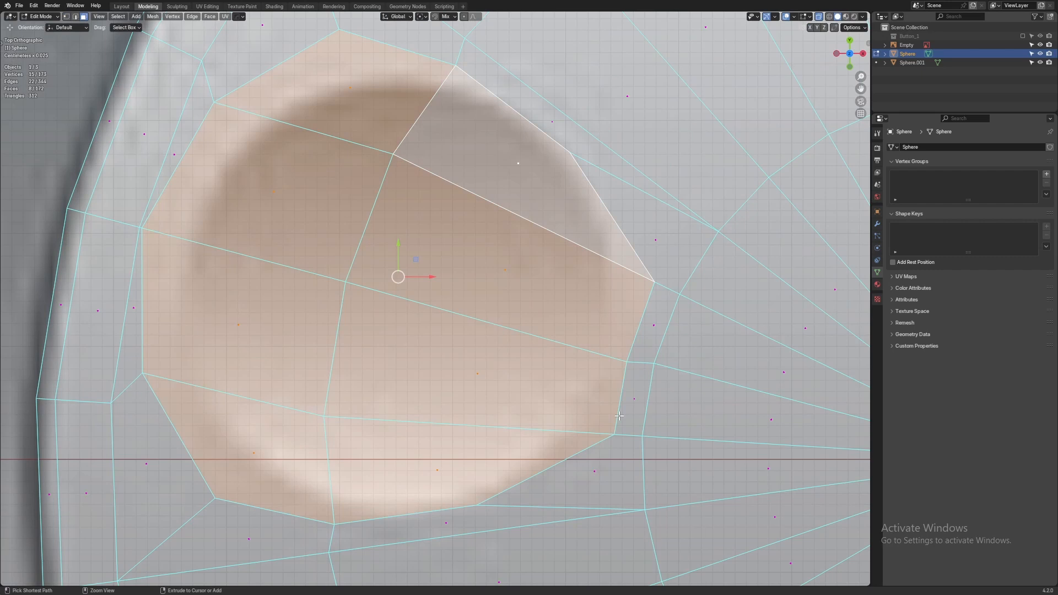
key(ctrl+z)
Try a second inset of about 0.028 cm on the dimple faces, and undo it together with the first inset
key(i)
click(744, 414)
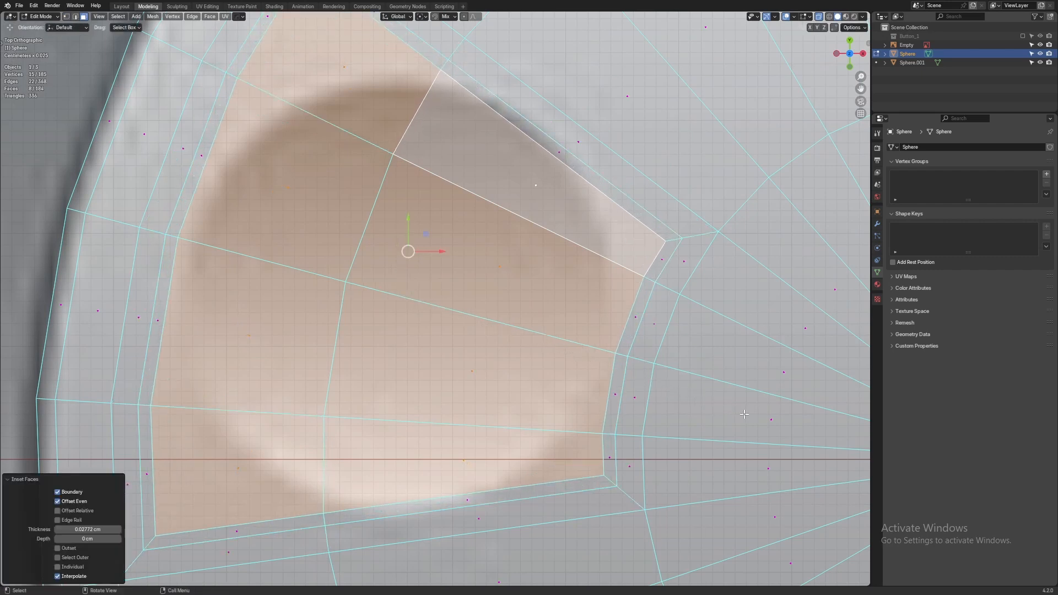
key(ctrl+z)
right_click(525, 283)
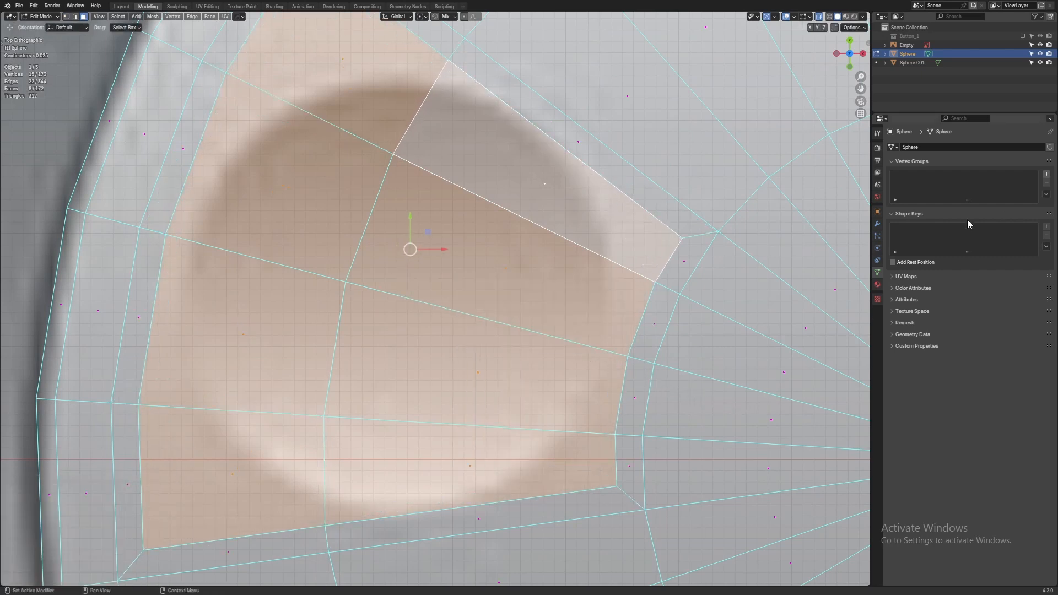
key(q)
key(ctrl+z)
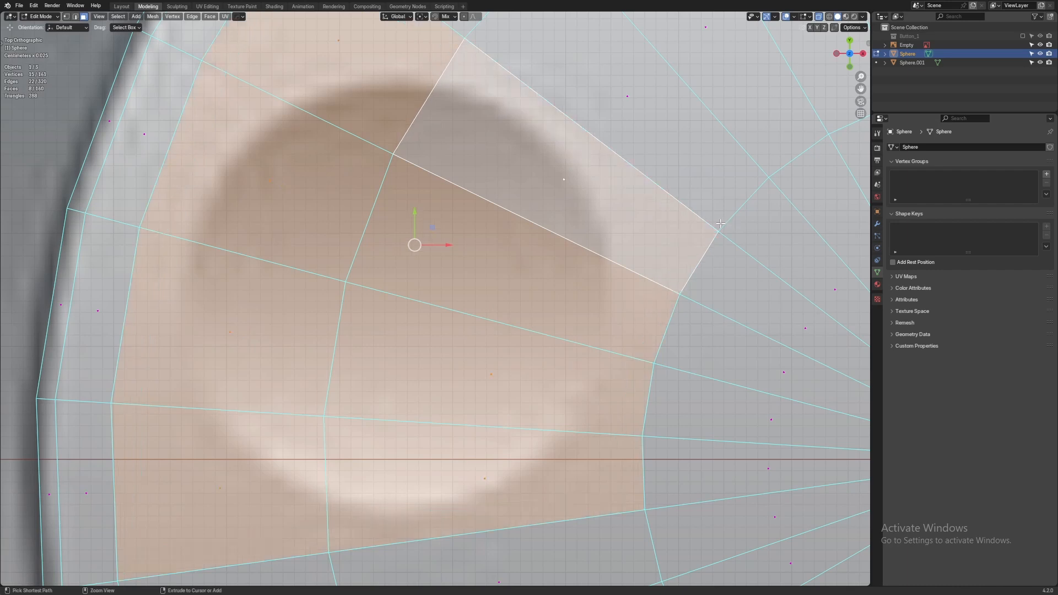
Inset the two-by-four block of dimple faces by about 0.083 cm
key(i)
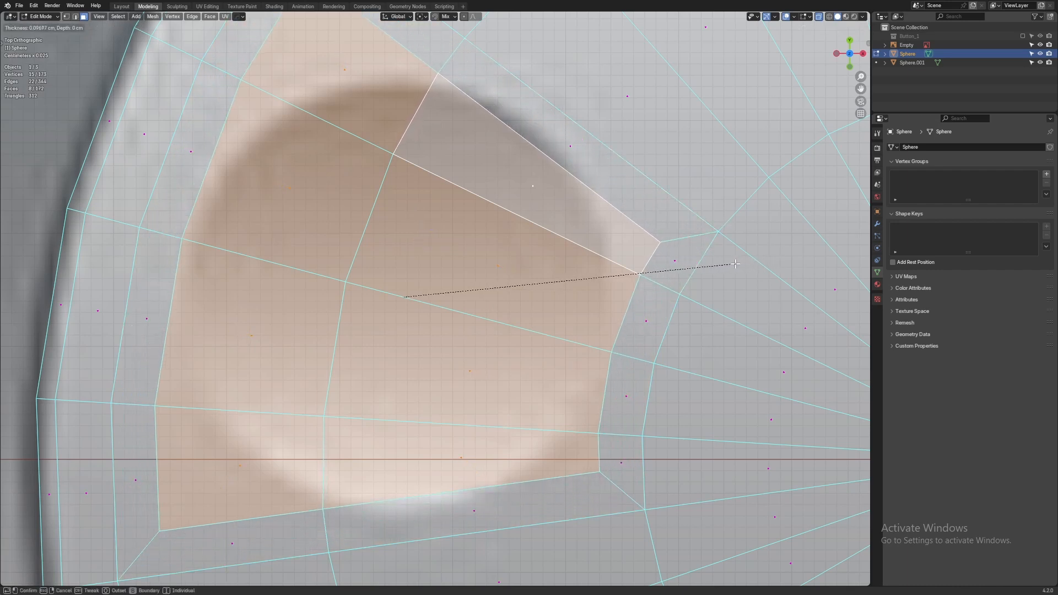
click(740, 261)
scroll(741, 261, down, 2)
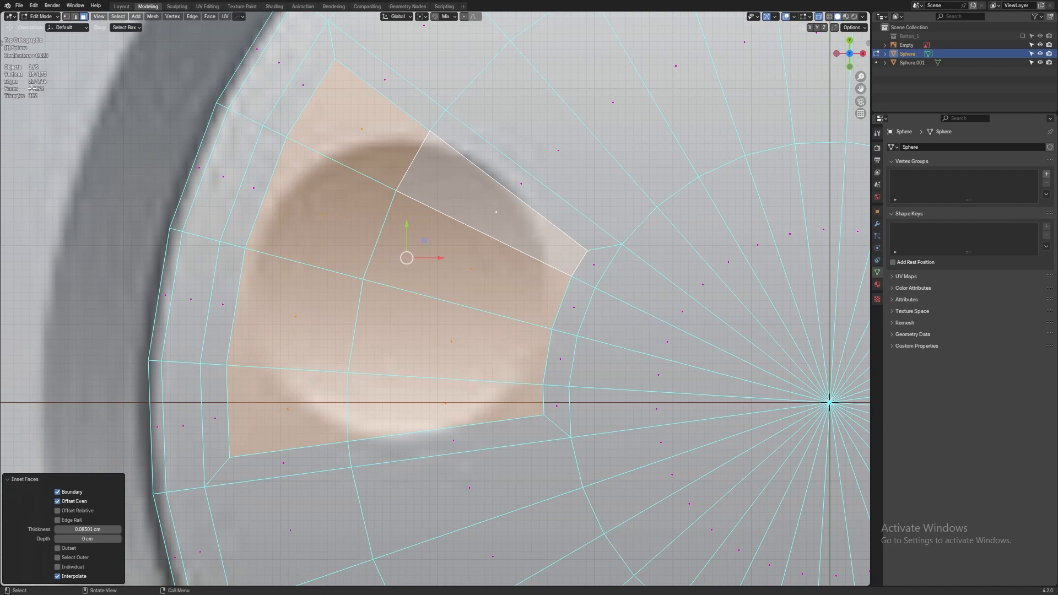
Turn the inset faces into a flattened circle with LoopTools Circle and scale it by about 0.768 to match the reference dimple
right_click(330, 293)
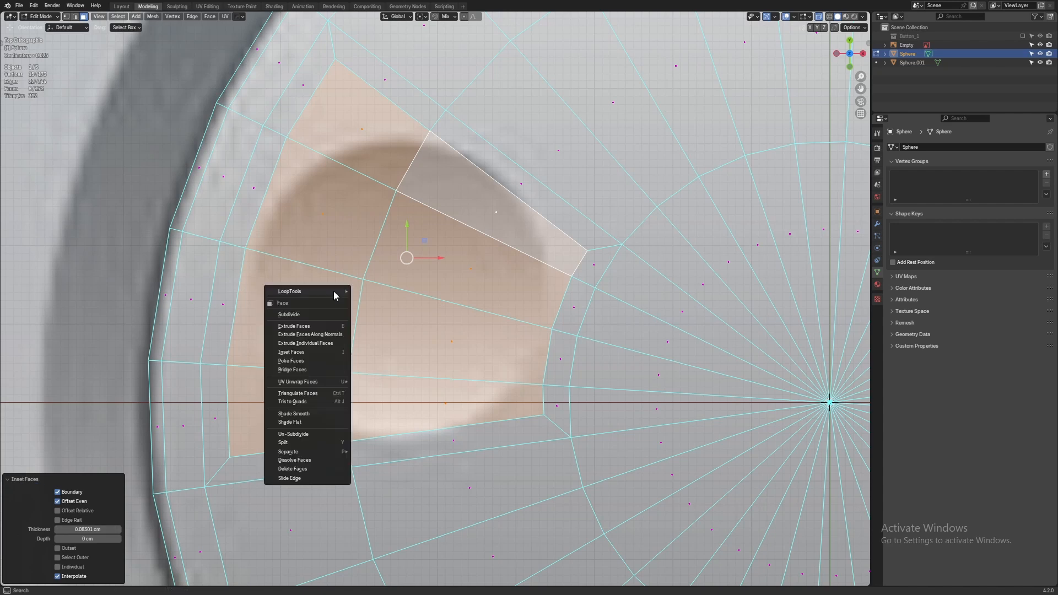
click(371, 300)
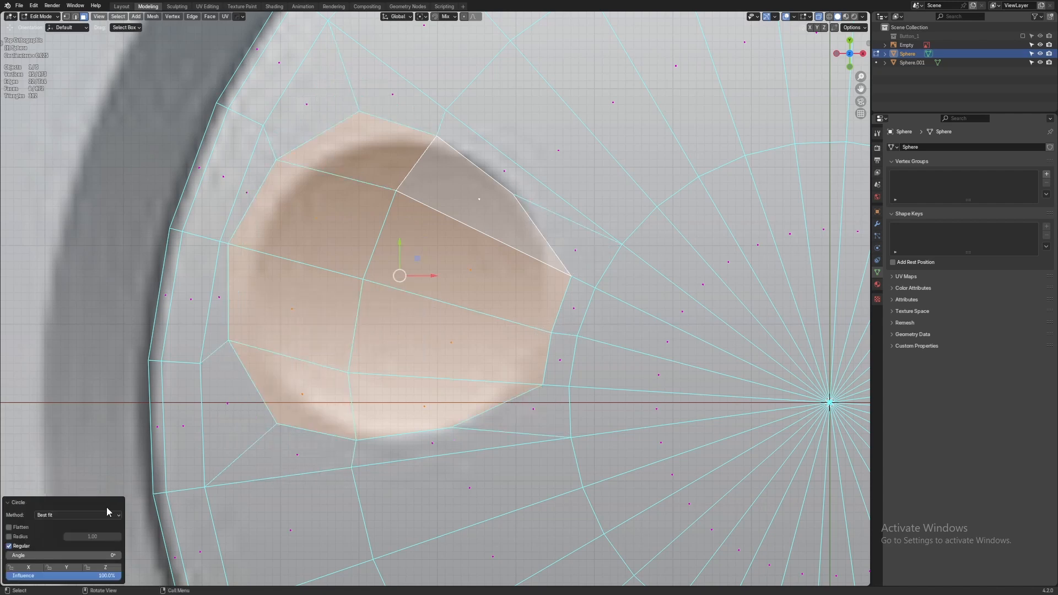
click(17, 528)
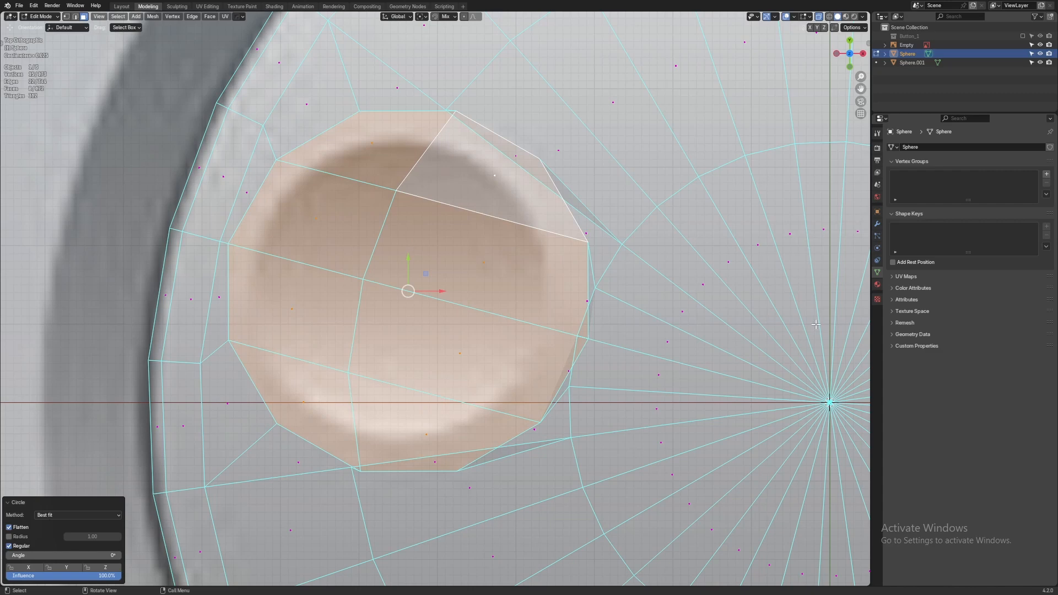
key(s)
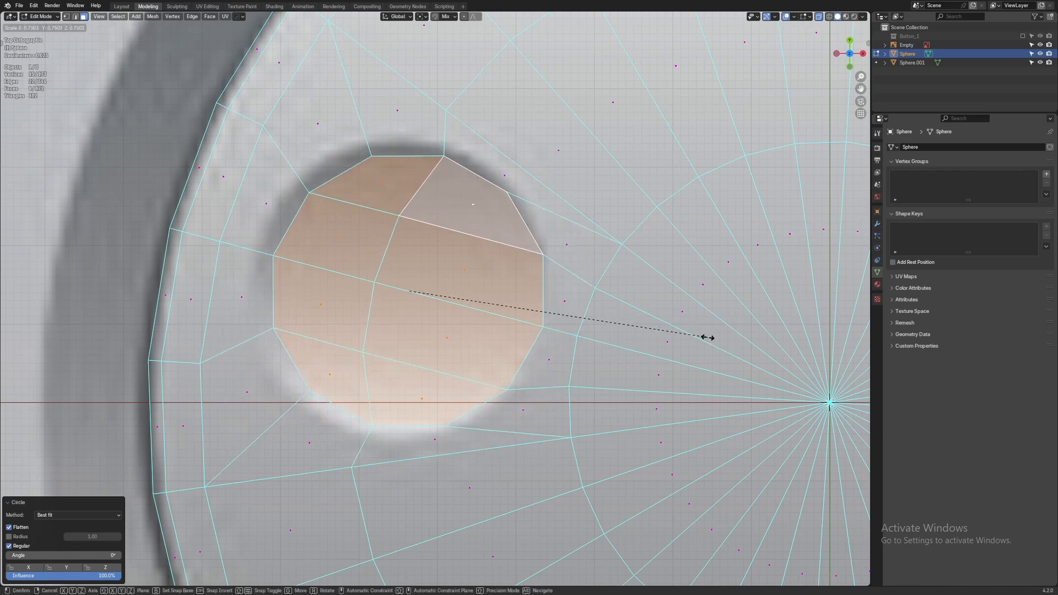
click(711, 339)
scroll(588, 367, up, 3)
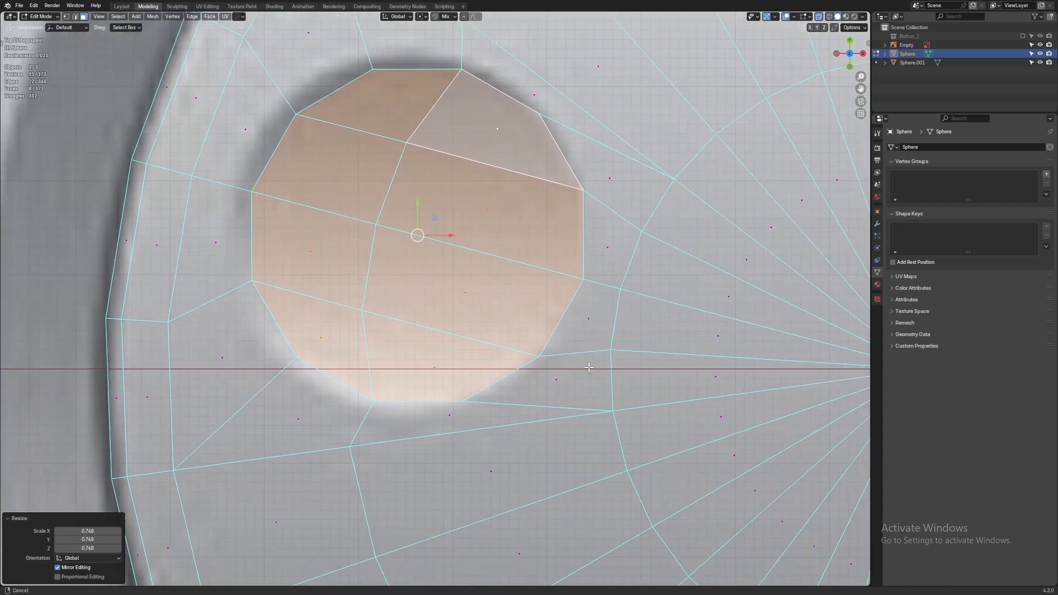
scroll(588, 368, down, 3)
shift+middle_drag(534, 199, 507, 224)
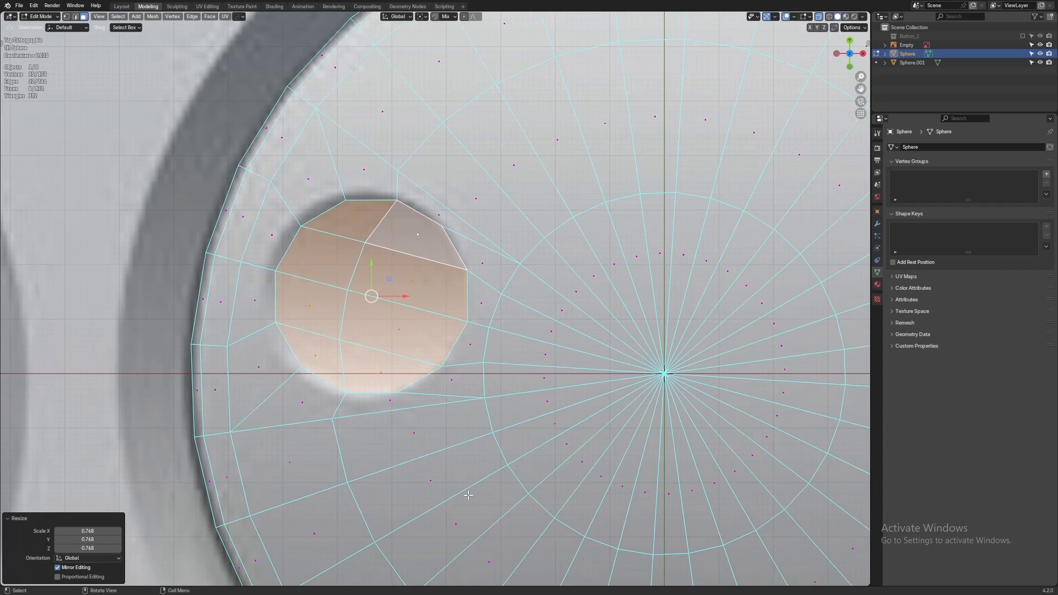
Cut an edge loop around the dome that passes through the side of the dimple circle nearest the dome's centre
scroll(496, 450, down, 2)
scroll(470, 200, up, 1)
key(ctrl+r)
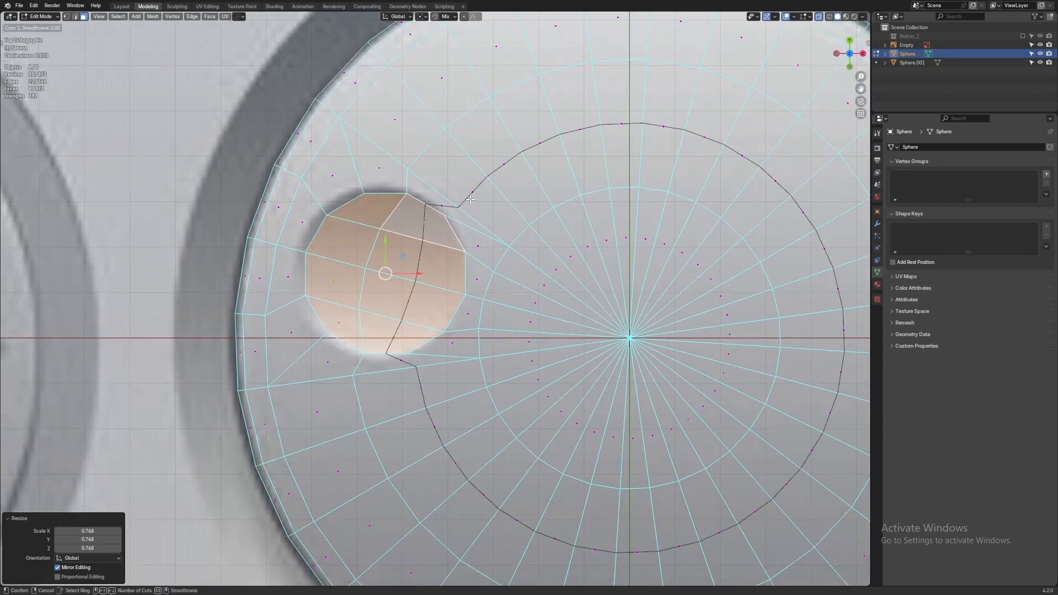
click(470, 199)
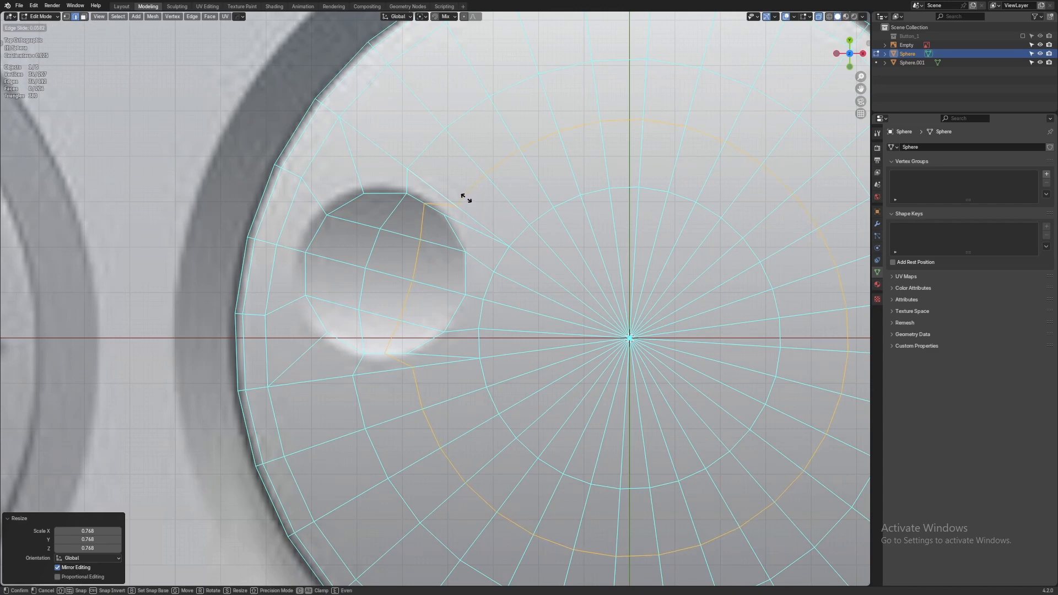
click(466, 197)
Connect the new loop's vertices just outside the dimple to the adjacent circle vertices, at both the upper and lower ends
scroll(450, 288, up, 3)
scroll(450, 288, down, 2)
key(1)
click(434, 253)
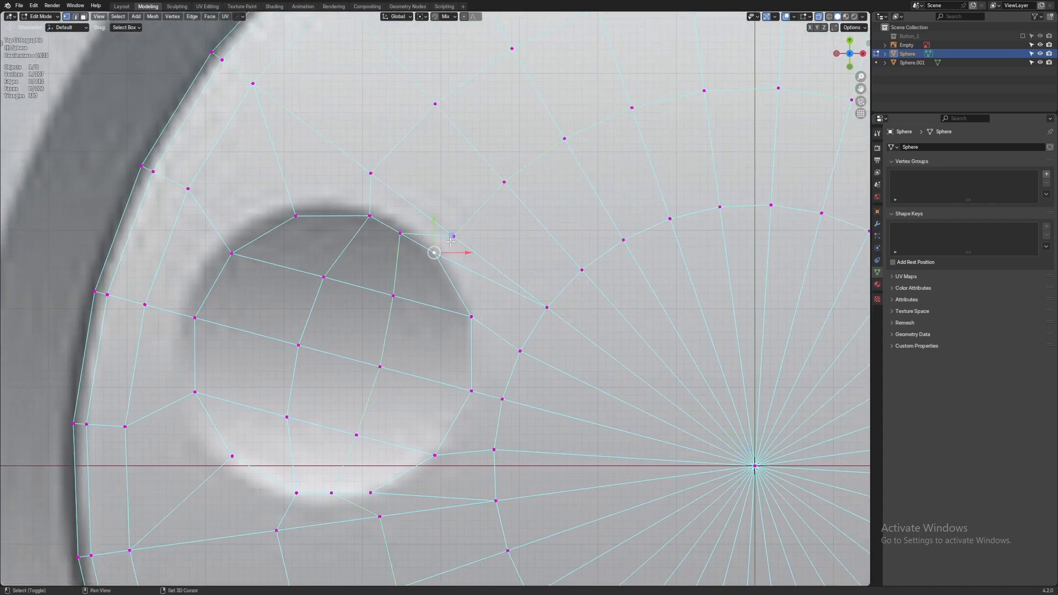
shift+click(453, 236)
scroll(499, 227, down, 2)
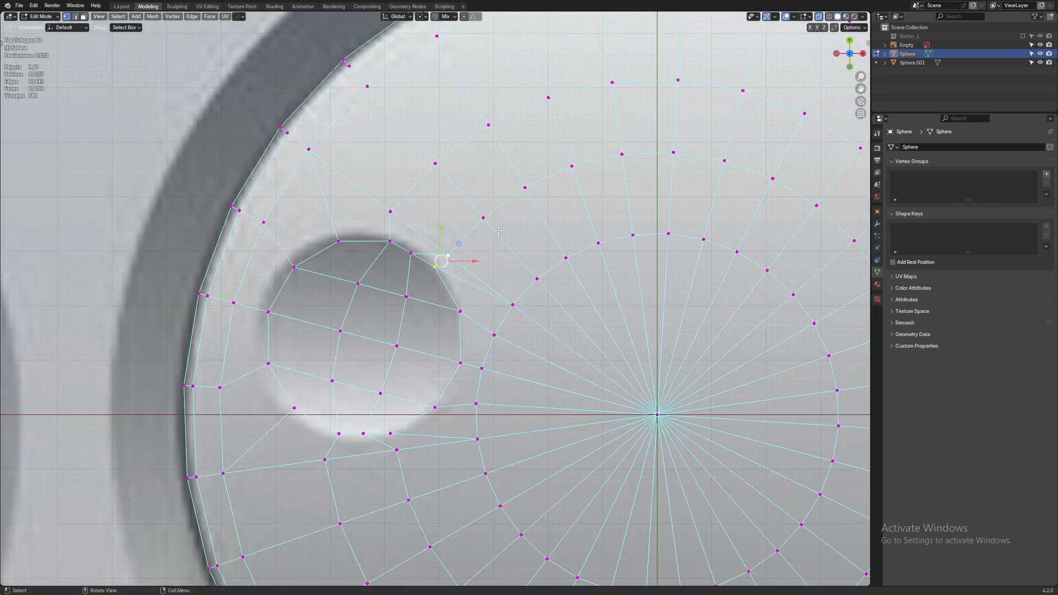
scroll(487, 252, up, 5)
scroll(483, 289, down, 3)
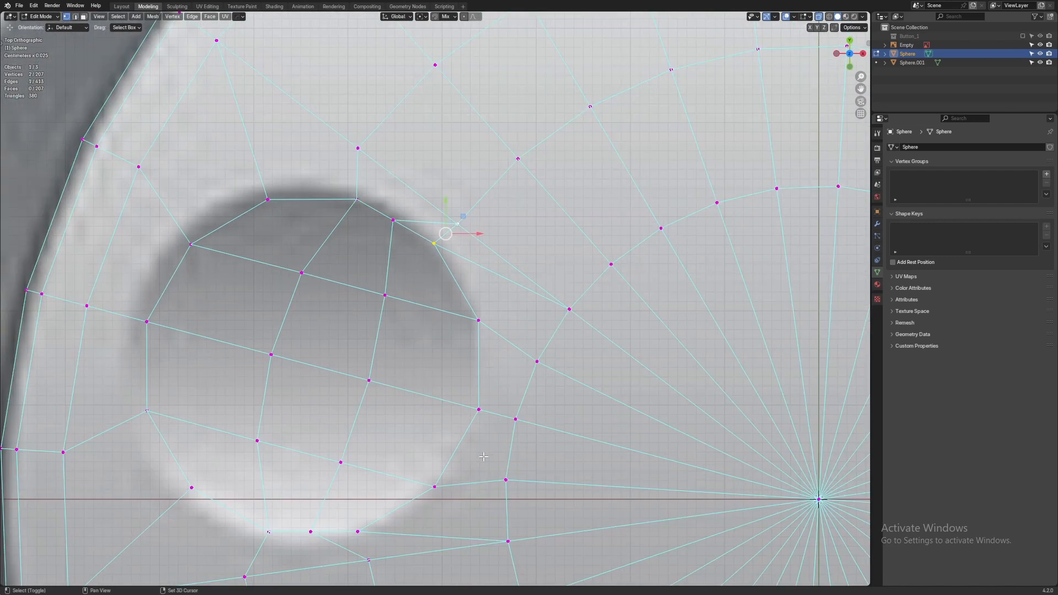
scroll(392, 396, up, 2)
click(389, 401)
shift+click(380, 377)
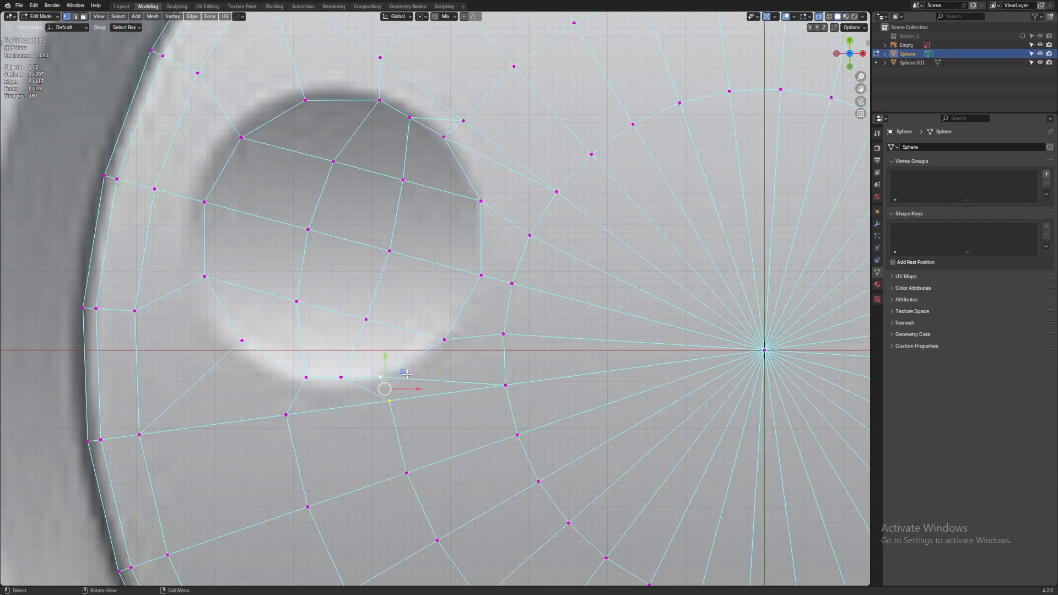
key(j)
Dissolve the part of the new edge loop that crosses the dimple circle and leave mesh editing
key(2)
key(ctrl+x)
scroll(425, 392, down, 2)
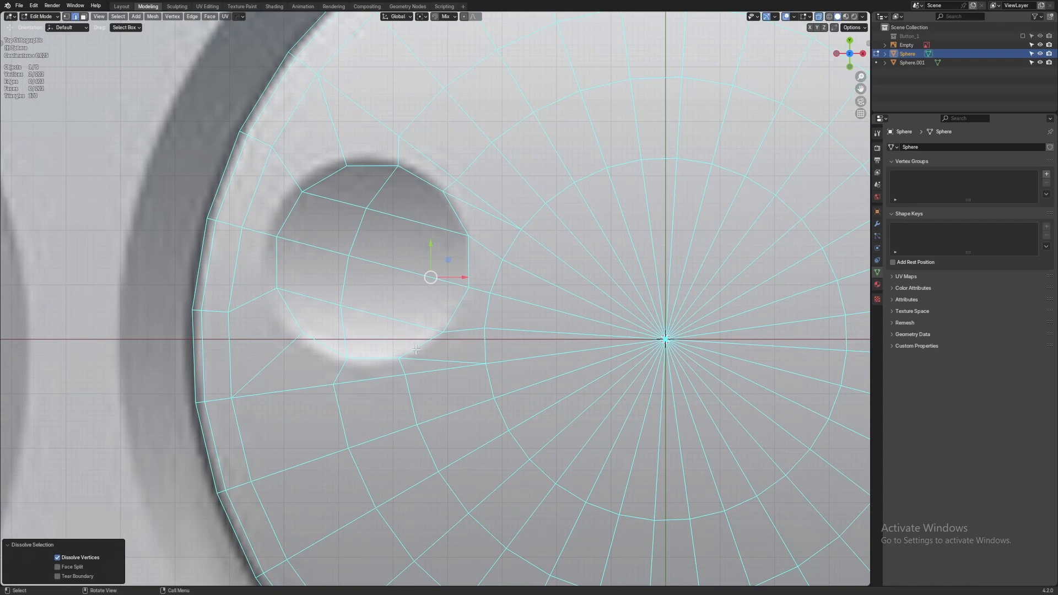
scroll(416, 350, down, 4)
key(Tab)
middle_drag(422, 362, 371, 293)
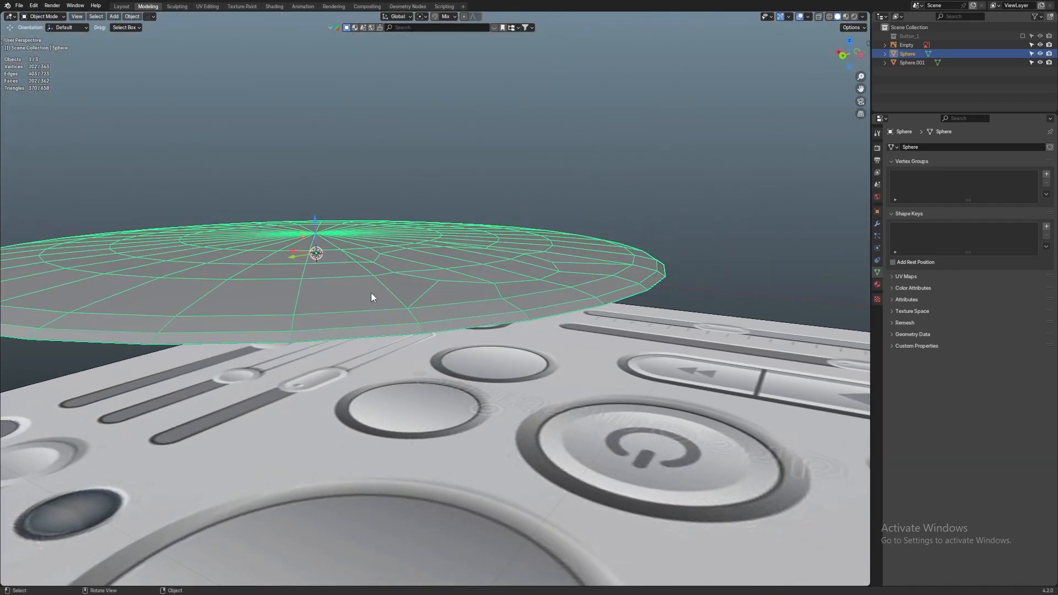
Add a level 1 subdivision to the duplicate dome
click(620, 187)
middle_drag(620, 187, 555, 266)
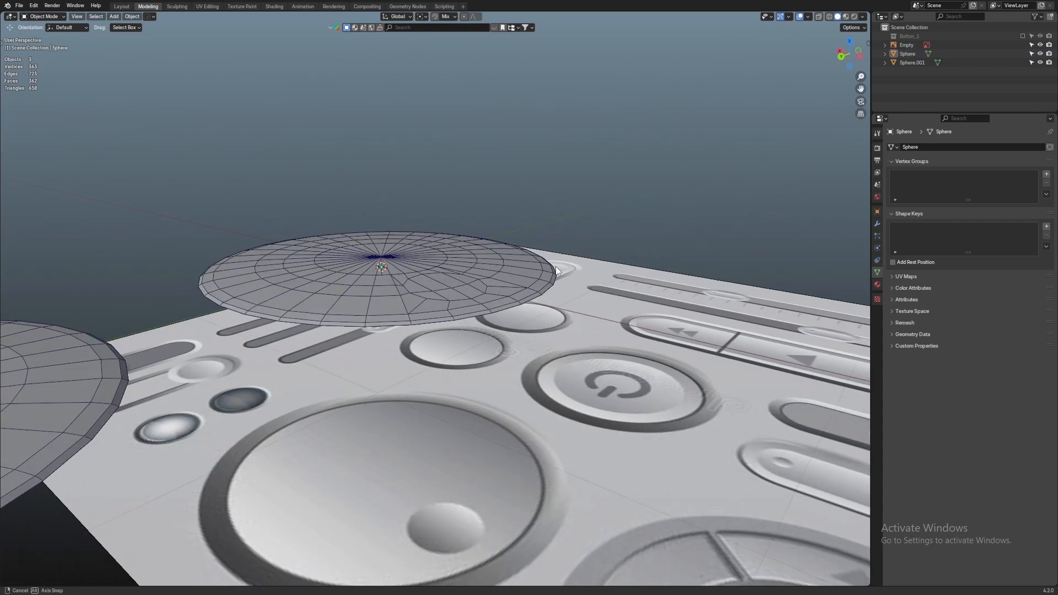
click(90, 355)
scroll(90, 353, down, 1)
shift+middle_drag(91, 353, 157, 359)
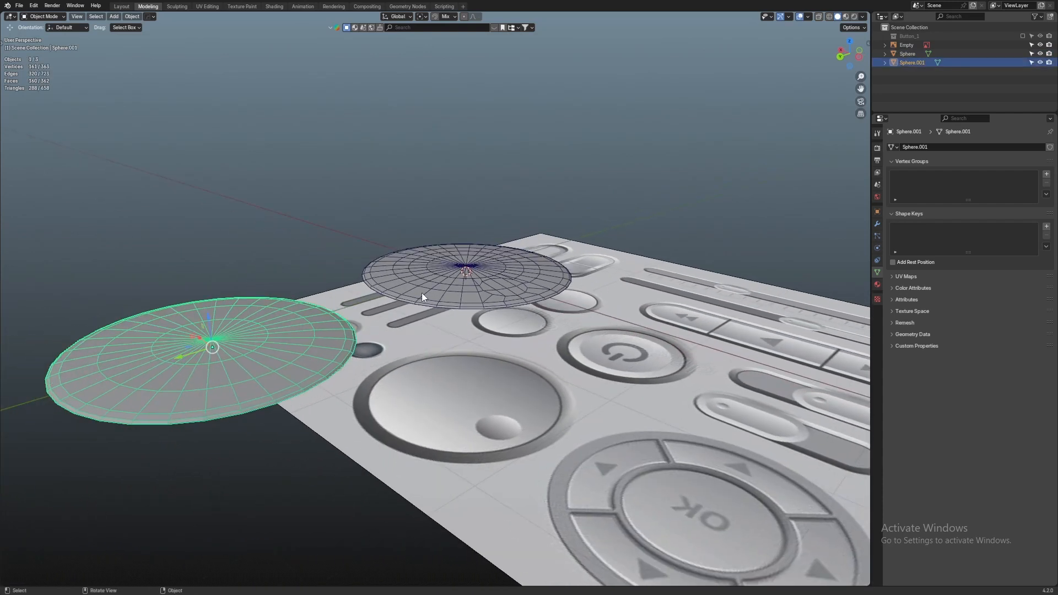
key(ctrl+1)
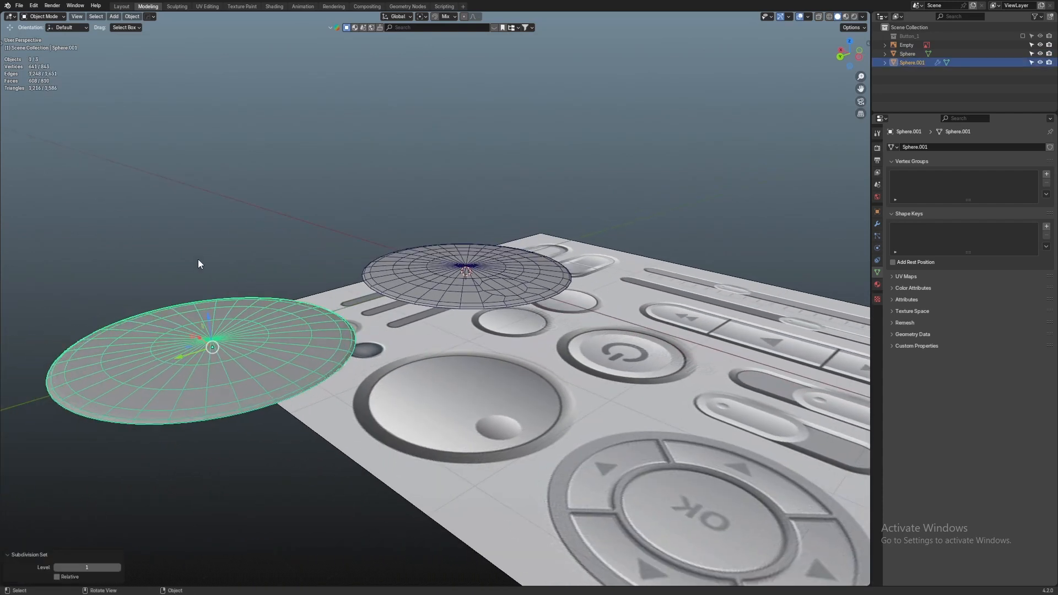
Shade the duplicate dome smooth and apply its subdivision modifier
right_click(176, 354)
click(176, 356)
scroll(191, 279, up, 3)
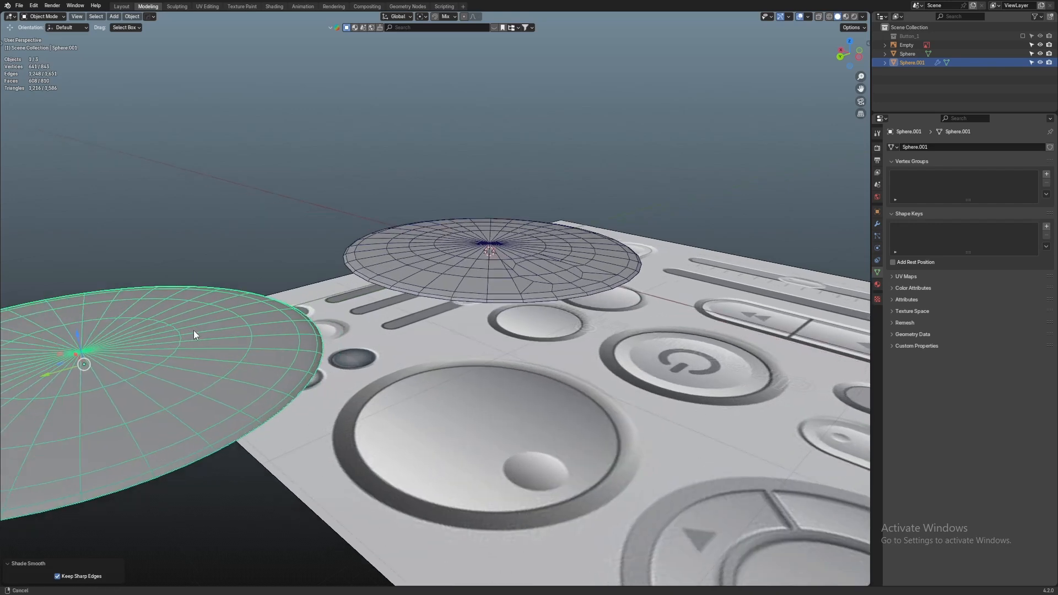
middle_drag(251, 254, 396, 364)
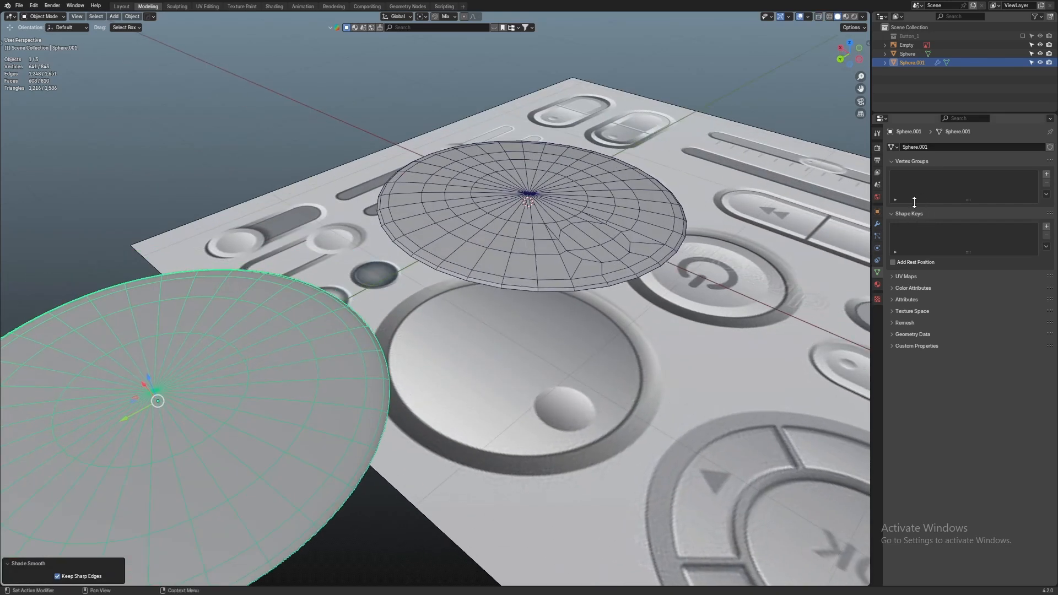
click(878, 223)
key(ctrl+a)
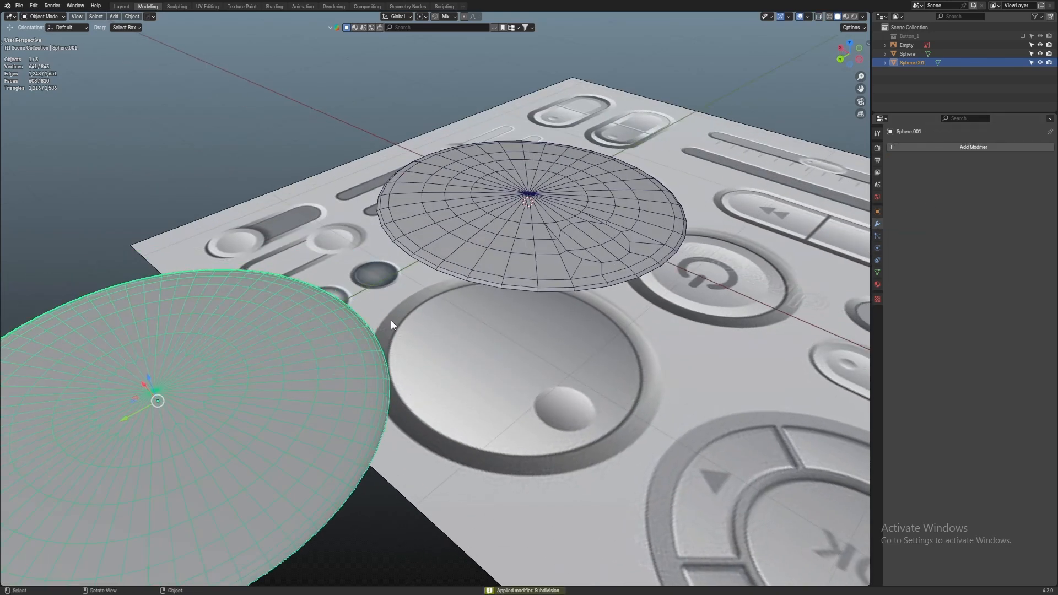
Set the duplicate dome's Y location to 0 cm to place it over the original dome
key(n)
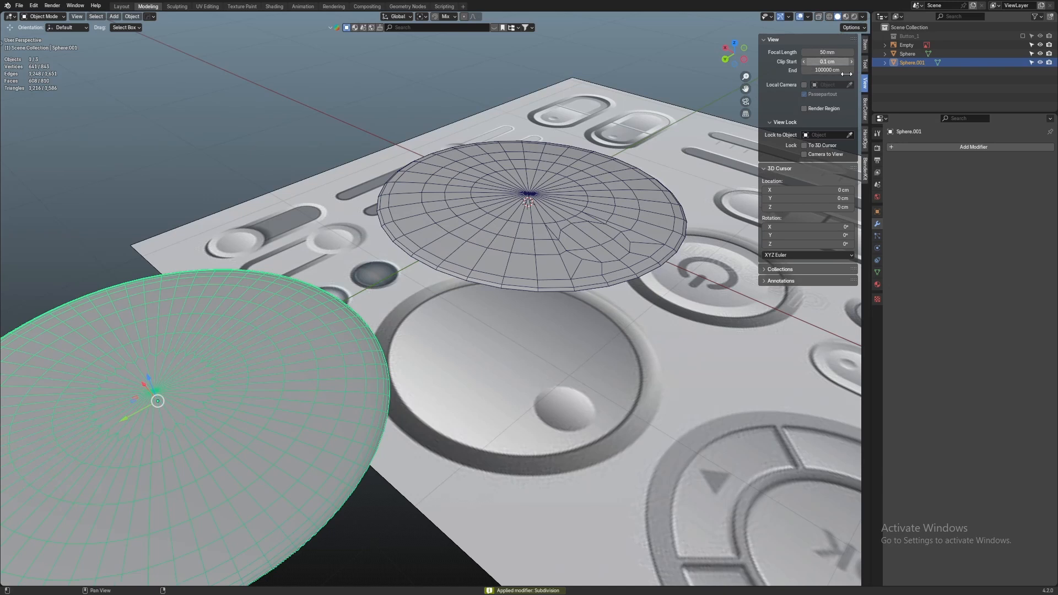
click(866, 44)
click(820, 70)
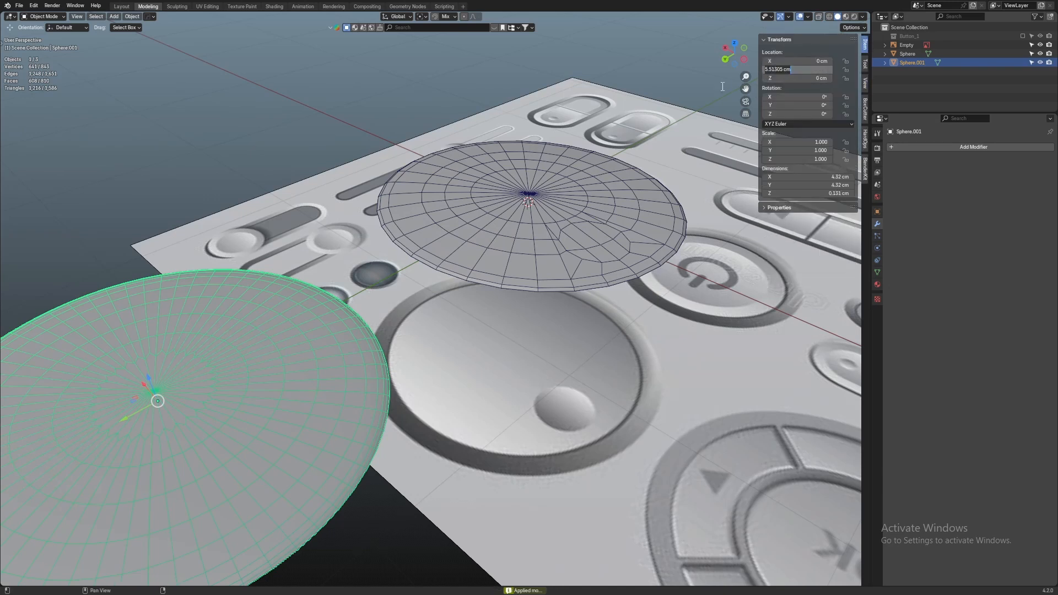
click(369, 120)
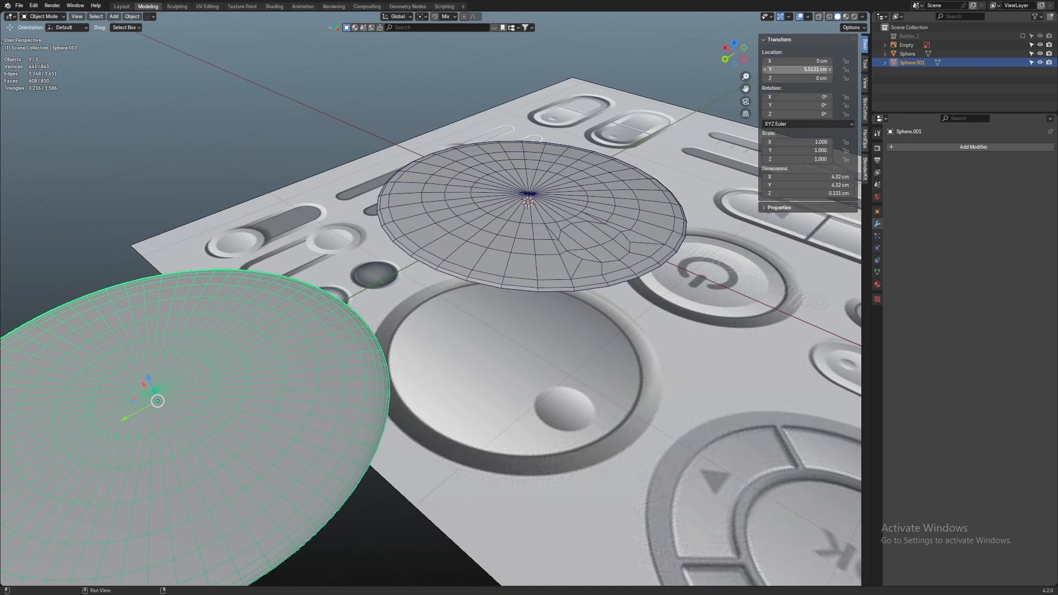
click(803, 70)
text(0)
key(Return)
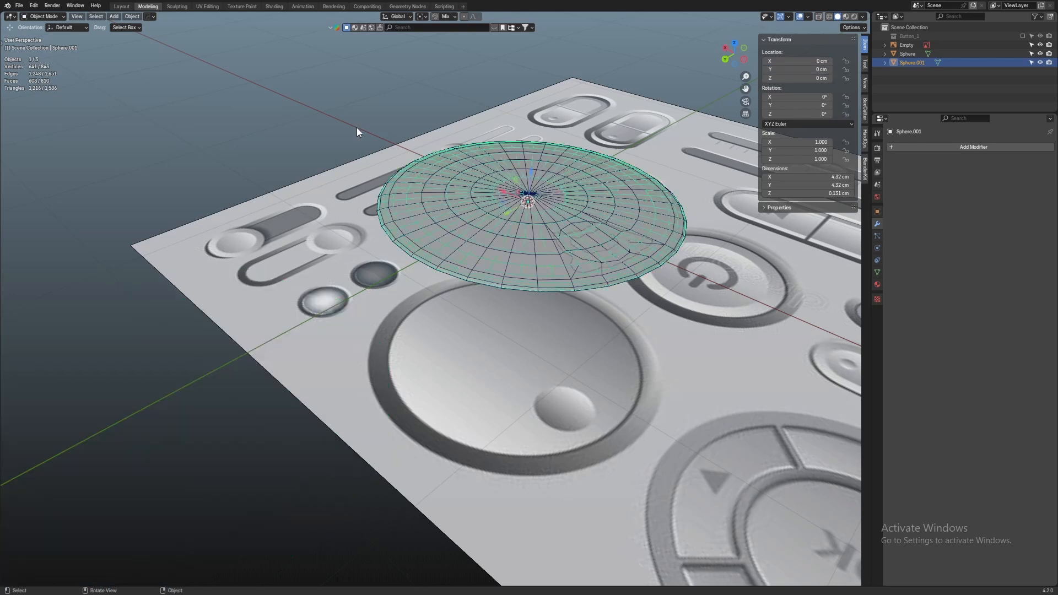
Add a Shrinkwrap modifier to the original dome with the duplicate dome as target, and apply it
click(513, 224)
click(922, 149)
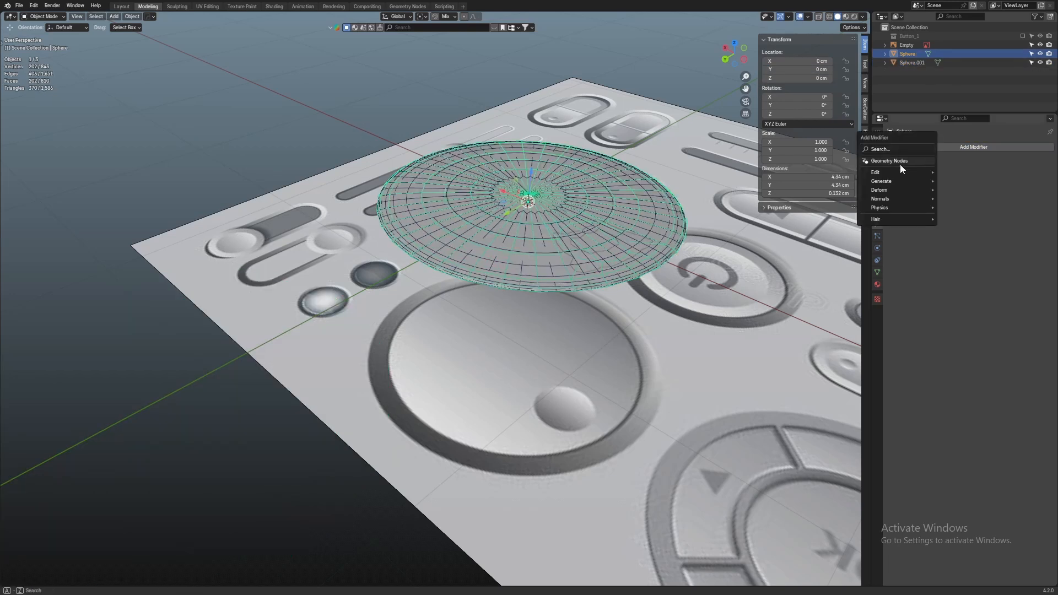
text(s)
click(892, 180)
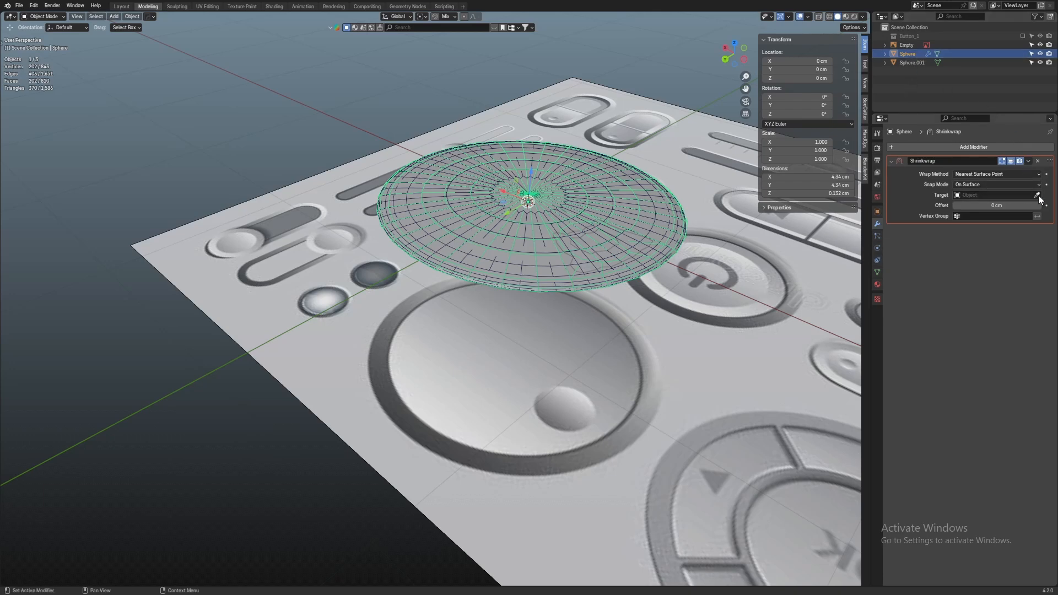
click(1038, 197)
click(912, 63)
middle_drag(772, 166, 605, 247)
key(ctrl+a)
Move the duplicate dome aside along Y to about 7.6 cm, clear of the original dome
click(604, 245)
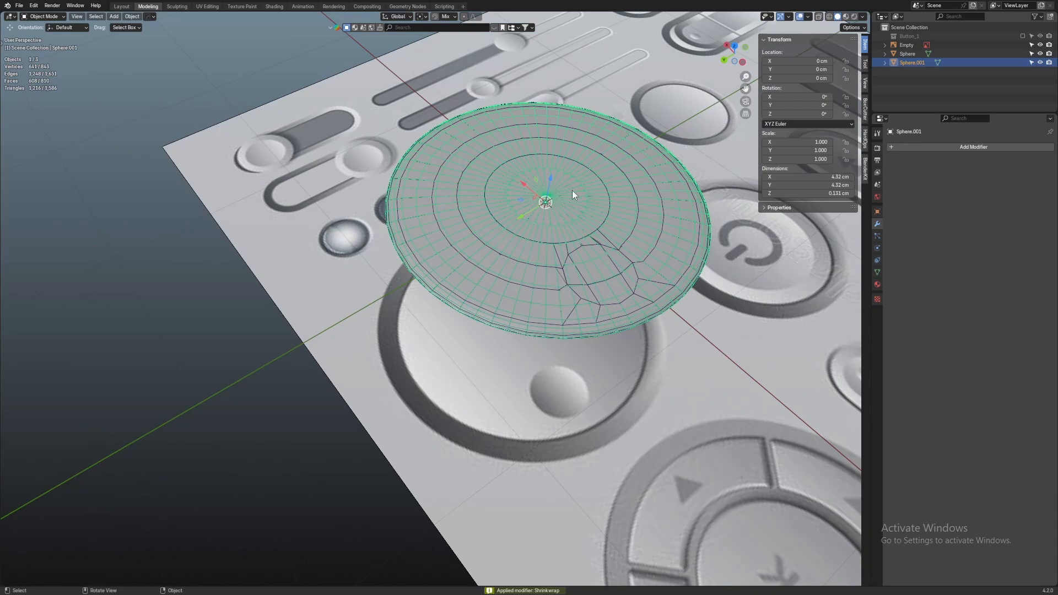
drag(518, 217, 821, 325)
middle_drag(752, 282, 498, 263)
Shade the original dome smooth
click(489, 240)
right_click(489, 237)
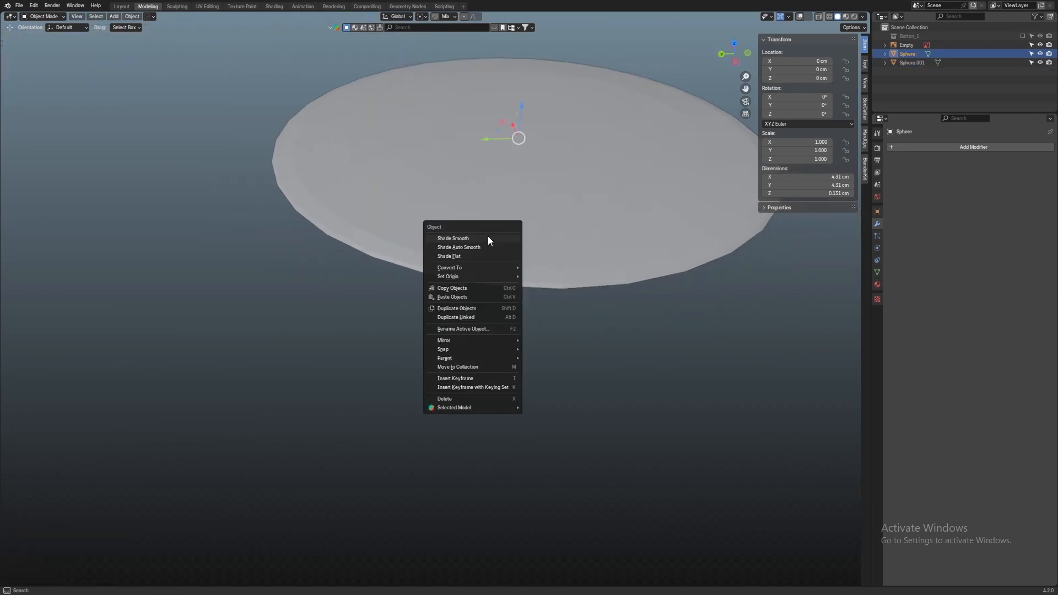
click(492, 234)
Compare the surface shading and mesh density of the original and duplicate domes from several angles
scroll(498, 248, down, 4)
shift+middle_drag(101, 241, 191, 262)
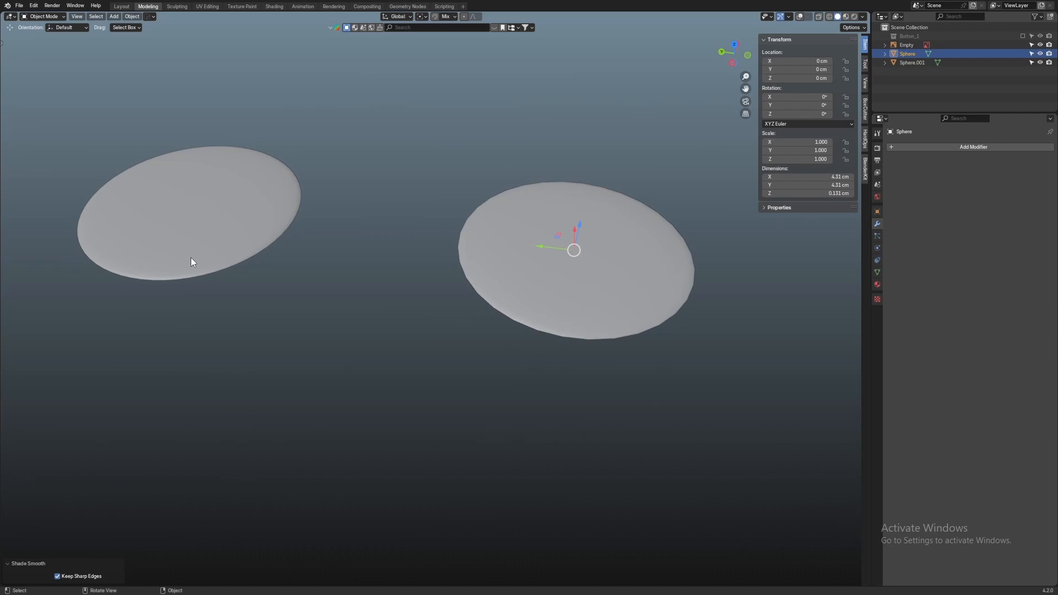
middle_drag(190, 261, 442, 338)
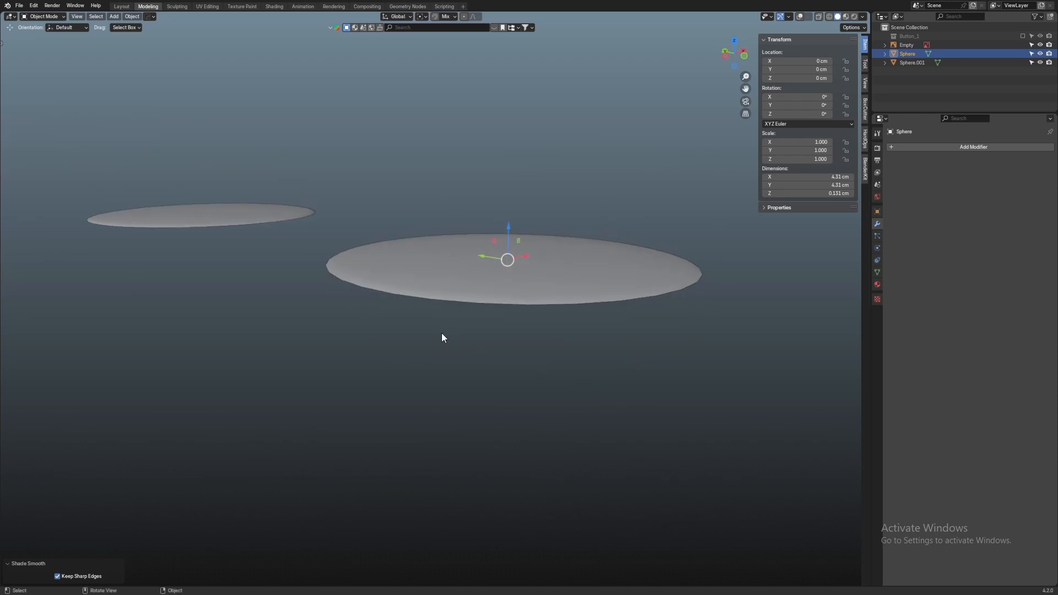
middle_drag(160, 235, 63, 307)
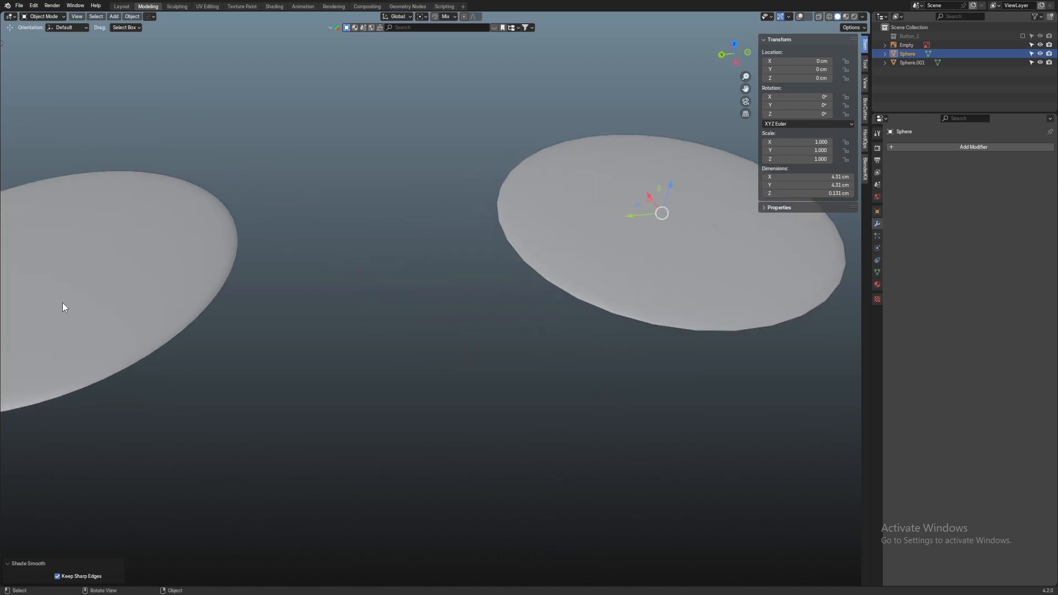
click(62, 303)
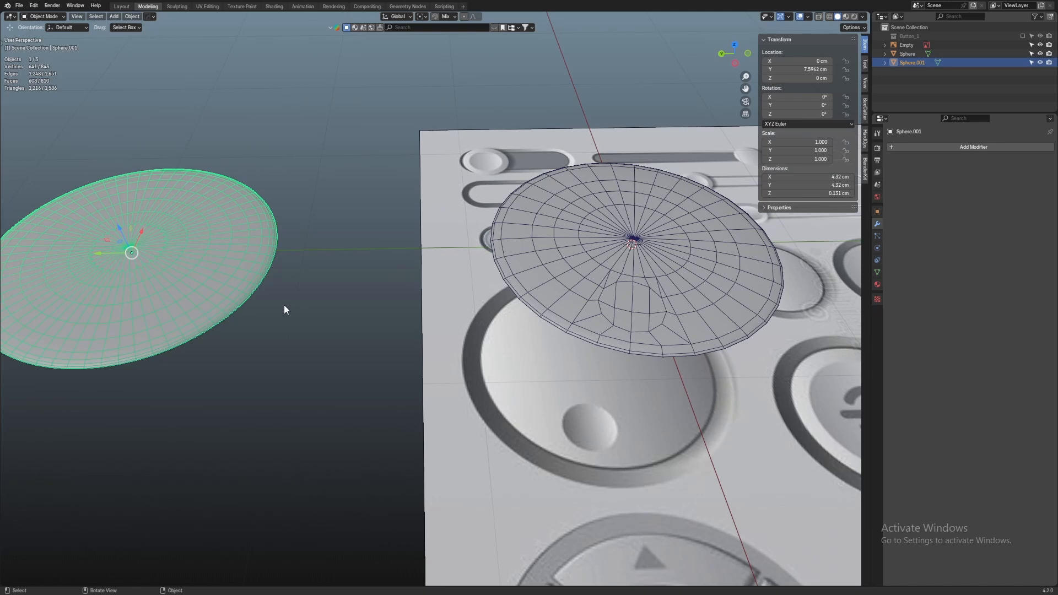
shift+middle_drag(622, 317, 540, 316)
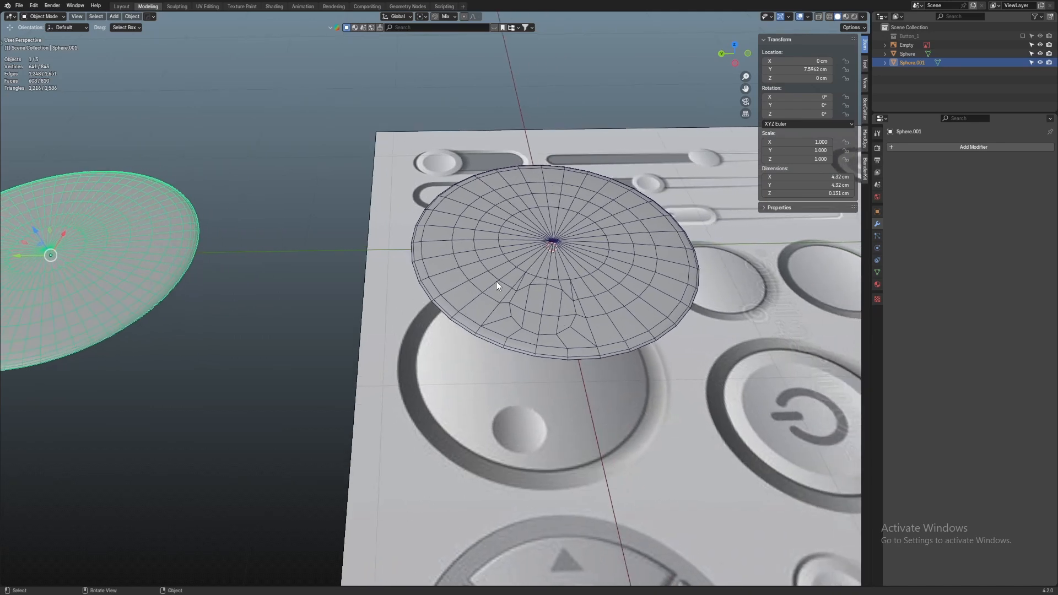
shift+middle_drag(156, 339, 213, 248)
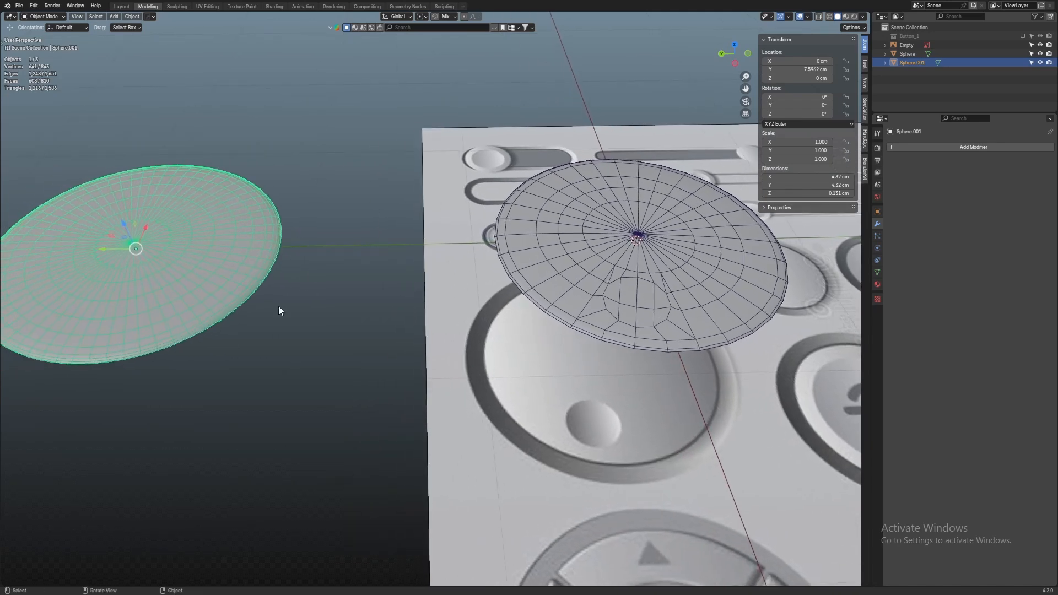
middle_drag(685, 301, 345, 265)
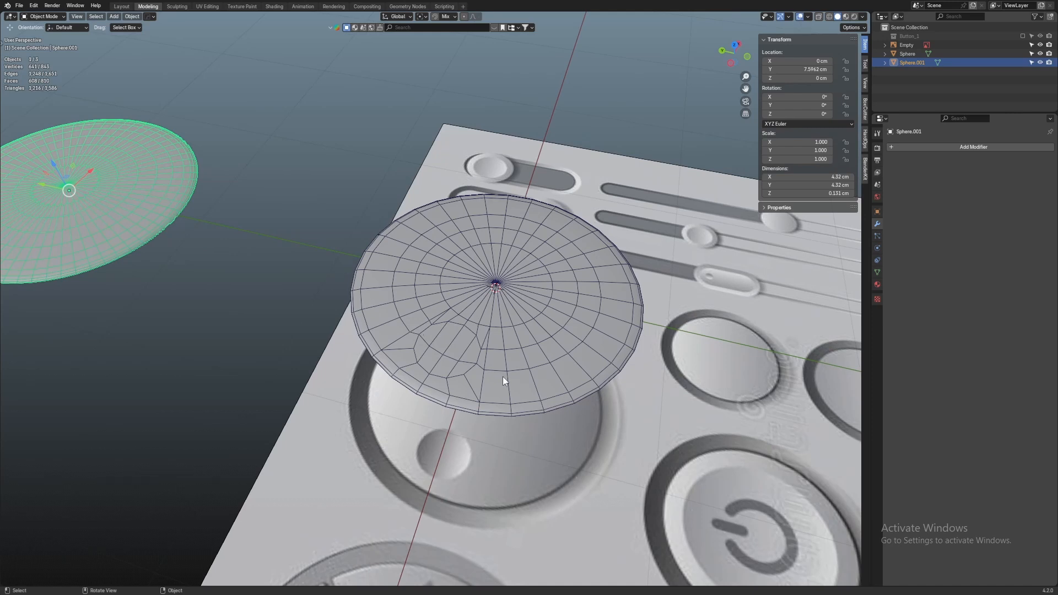
scroll(485, 371, up, 2)
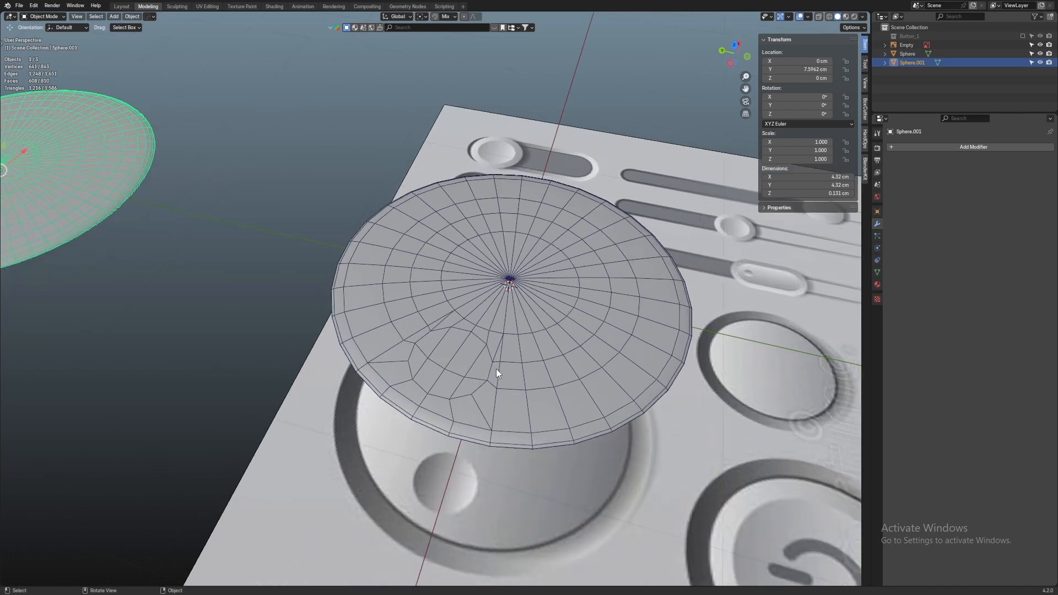
Edge-slide the ring that ends at both sides of the dimple circle slightly inward on the original dome, leaving out the circle's own edges
click(550, 383)
key(Tab)
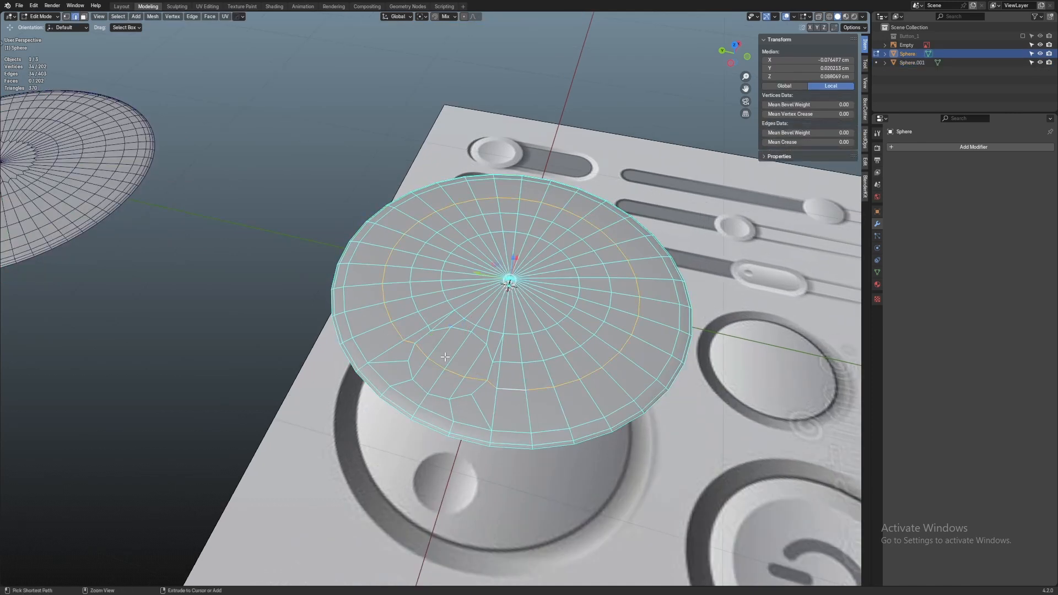
ctrl+click(414, 341)
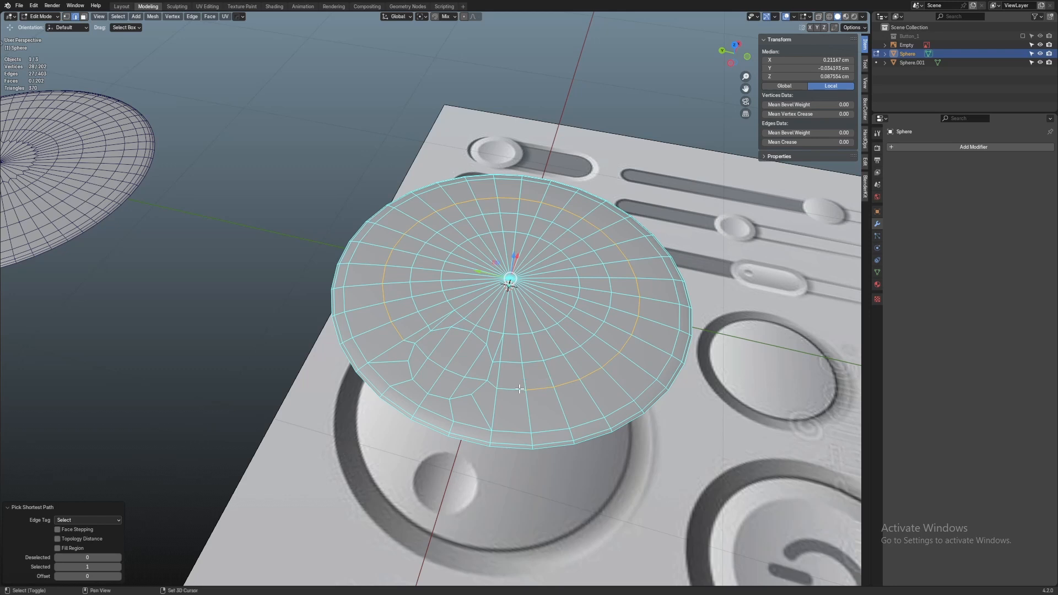
shift+click(520, 389)
shift+middle_drag(635, 359, 618, 366)
key(g)
key(g)
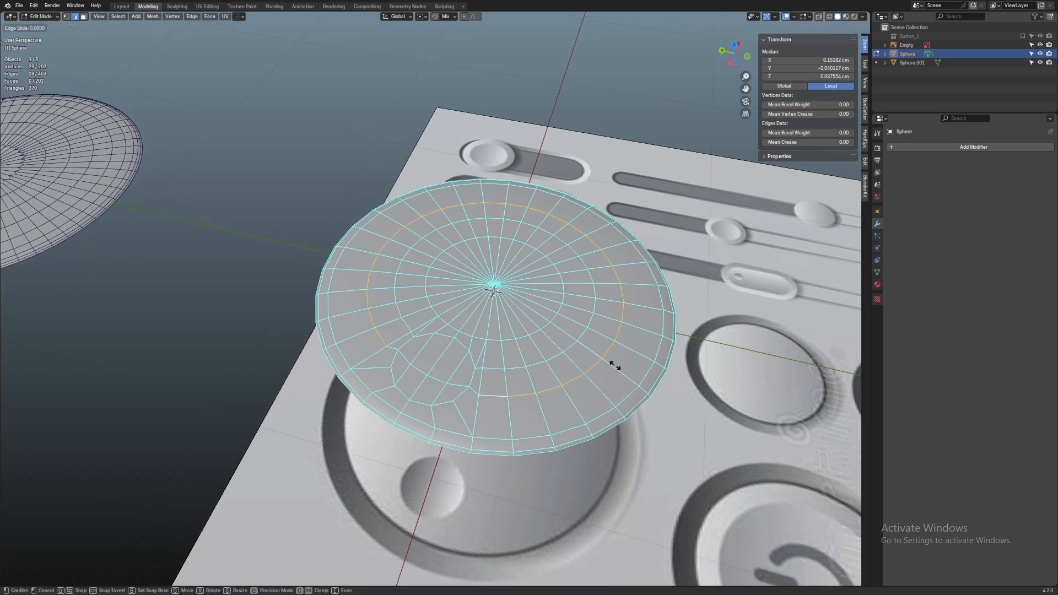
click(669, 202)
key(alt+a)
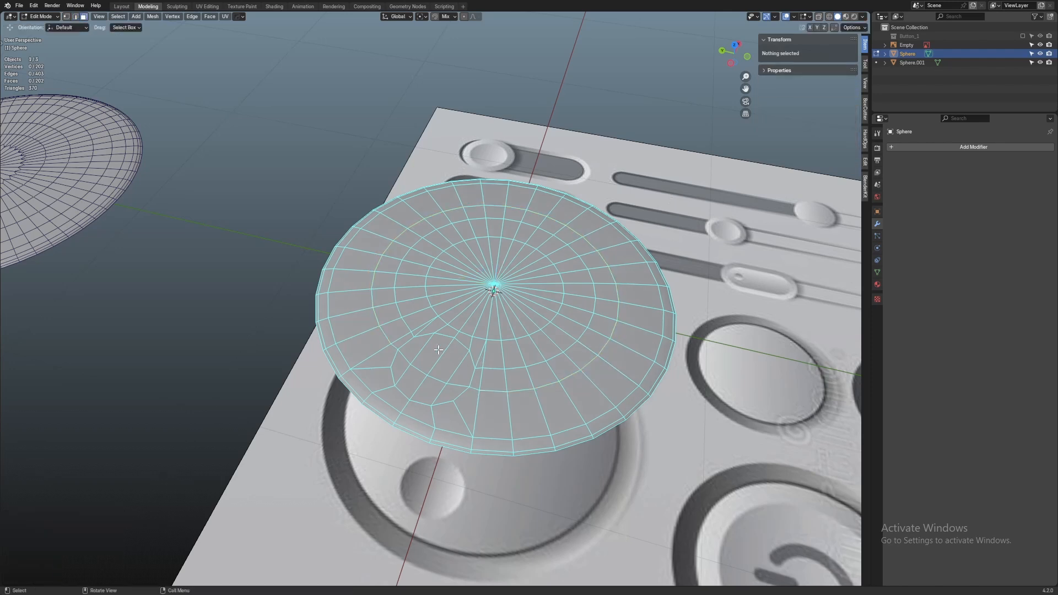
Add one edge loop between the two rings on the inner side of the dimple circle, offset slightly outward
scroll(432, 350, up, 2)
key(2)
click(433, 349)
scroll(421, 342, up, 3)
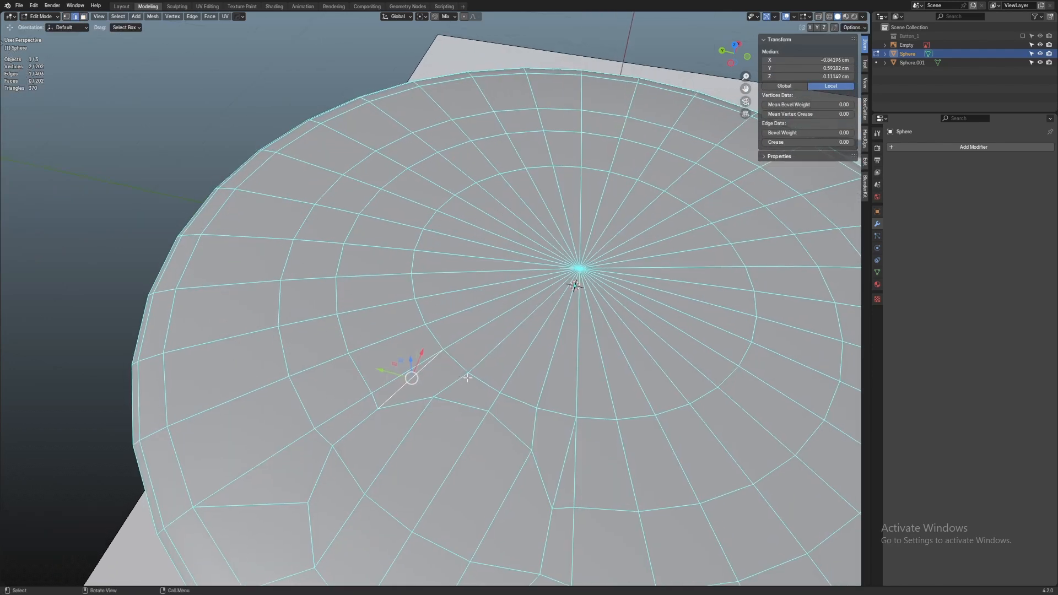
middle_drag(583, 476, 516, 403)
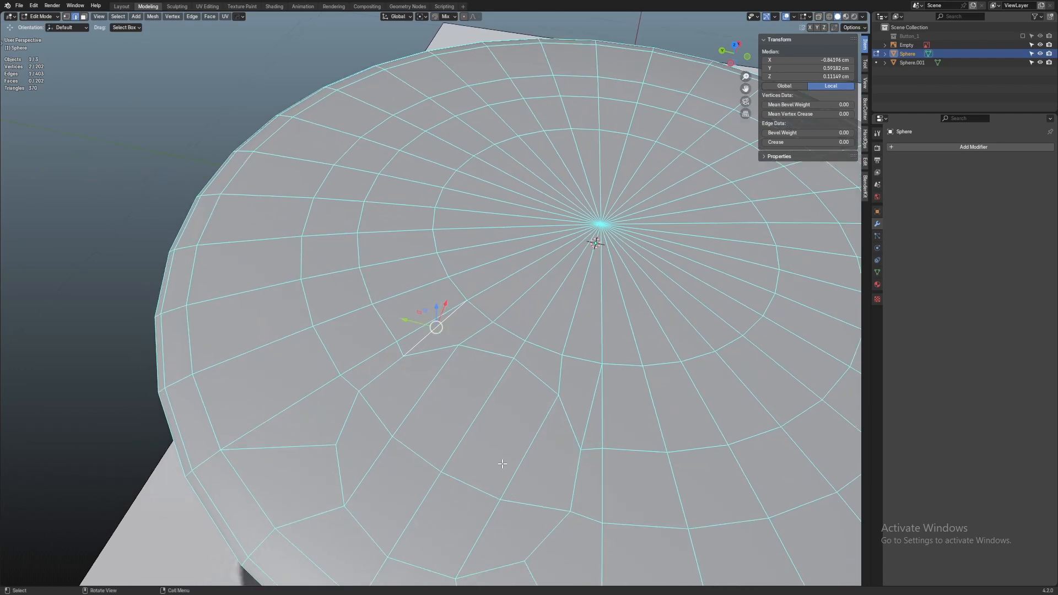
key(ctrl+r)
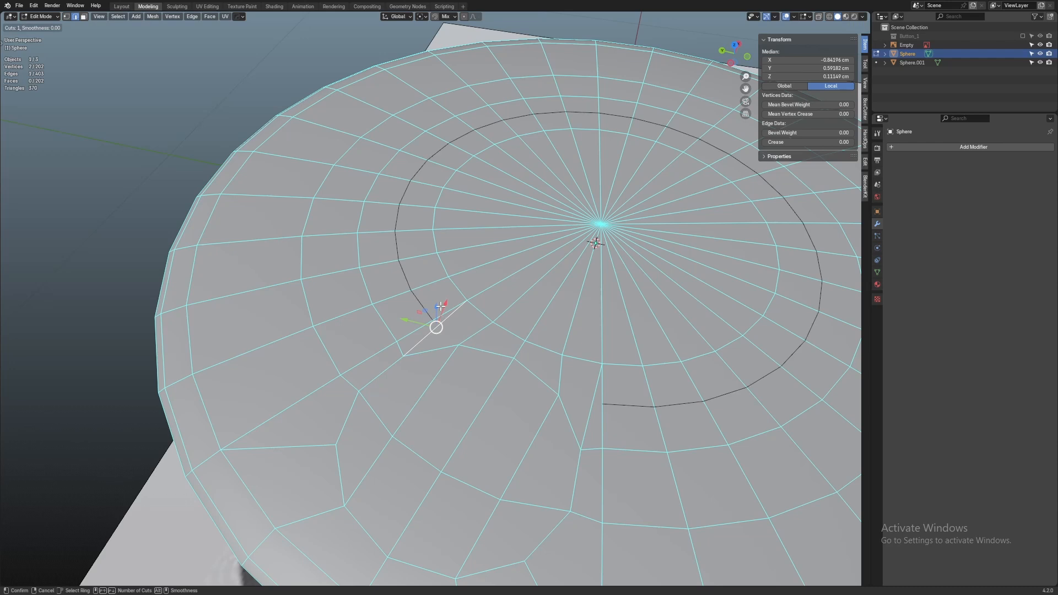
click(440, 306)
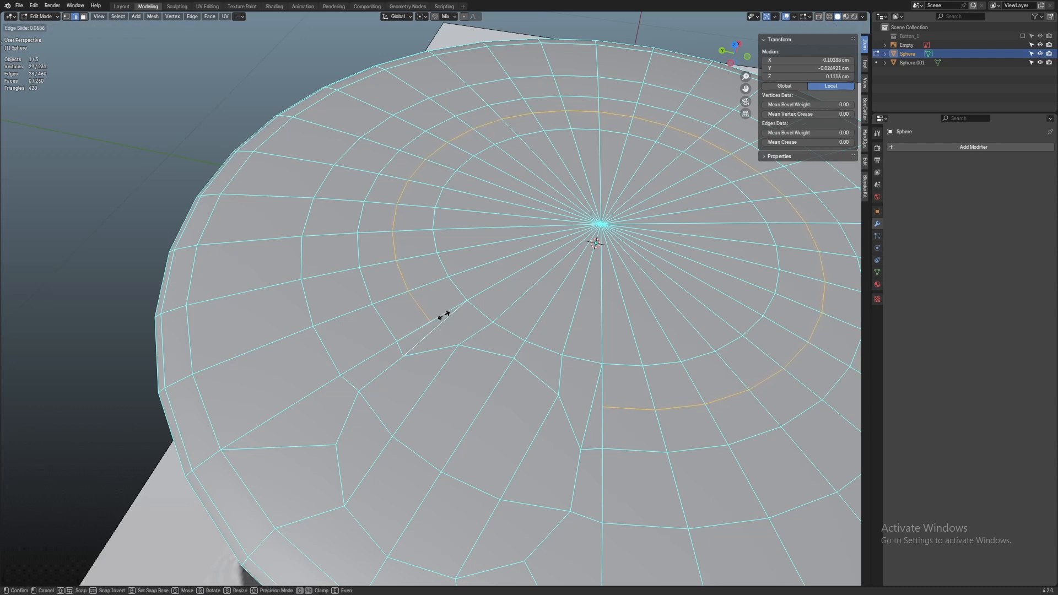
click(458, 345)
Connect both ends of the new edge loop to the nearest vertices of the dimple circle
key(1)
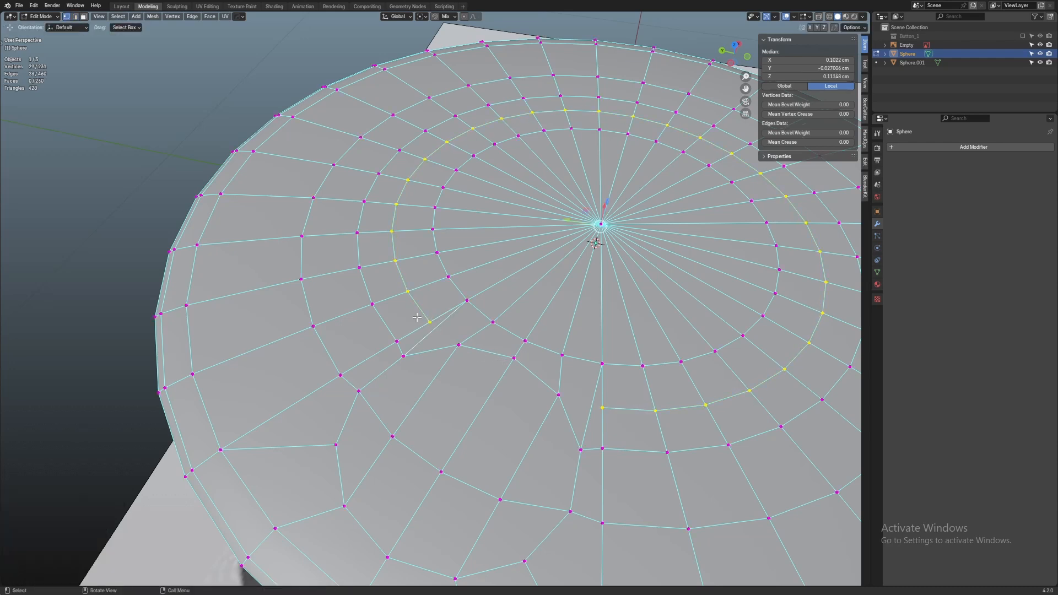
click(457, 343)
shift+click(456, 344)
shift+middle_drag(575, 377, 539, 372)
key(j)
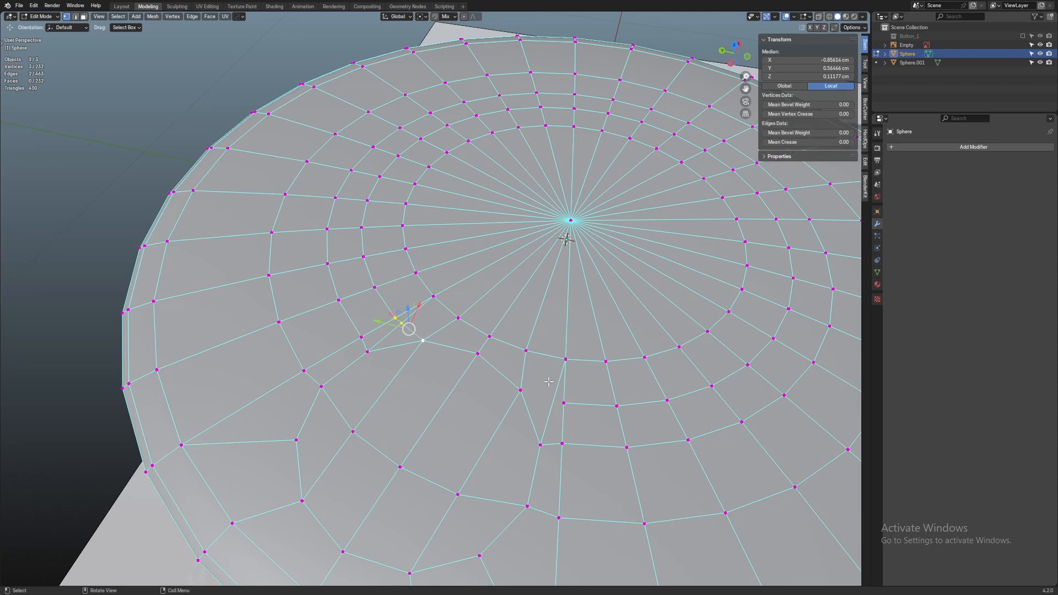
click(521, 390)
shift+click(565, 405)
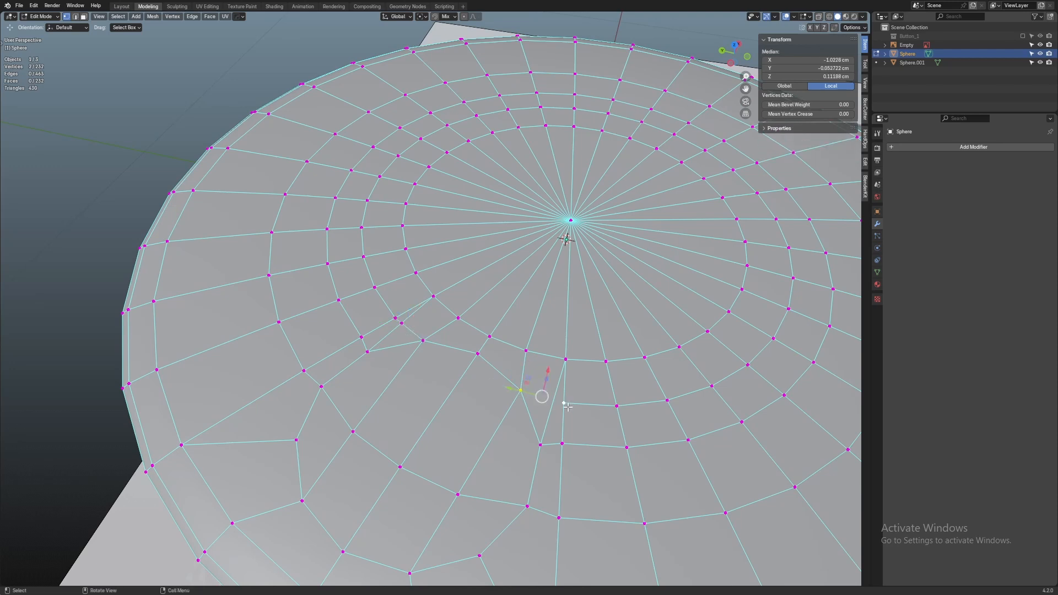
key(j)
Slide the extra vertex on the second connection fully onto the end vertex of the new loop
click(552, 396)
key(g)
key(g)
click(574, 431)
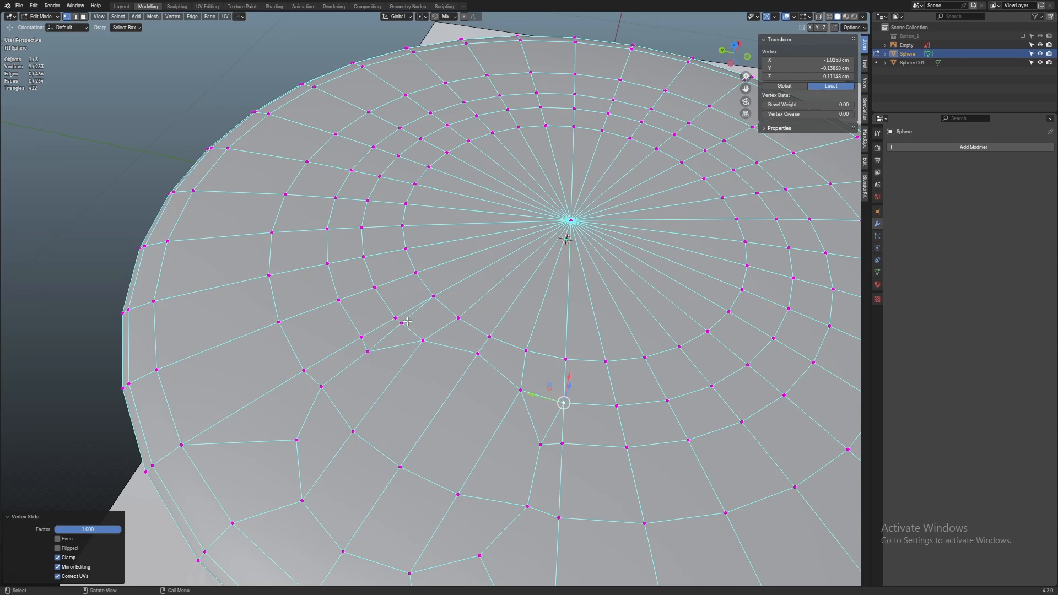
Dissolve the two leftover edges beside the loop's connections and merge all vertices by distance at 0.01 cm
key(2)
click(380, 333)
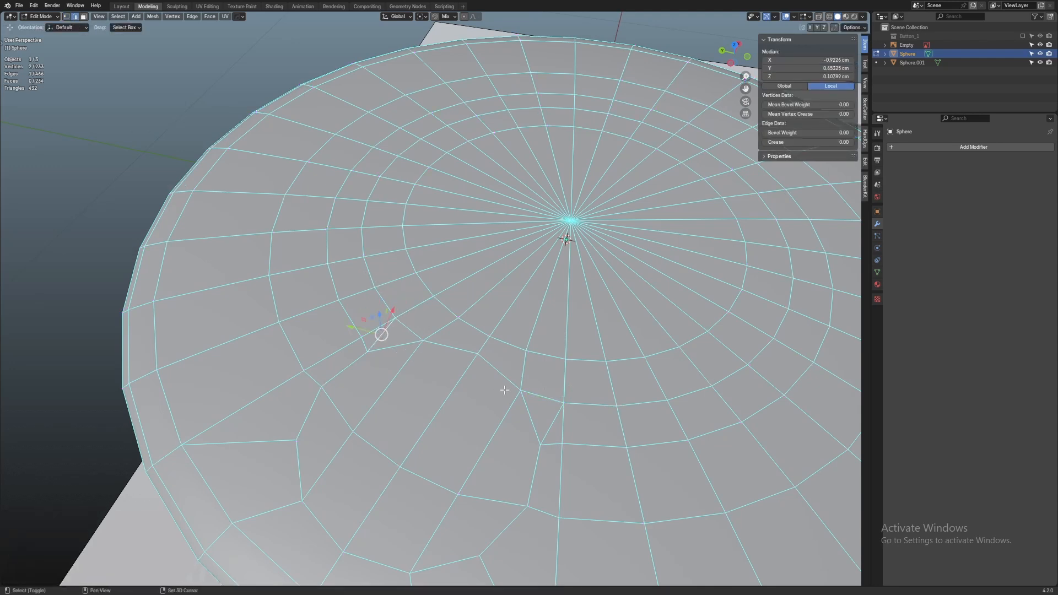
shift+click(550, 420)
key(a)
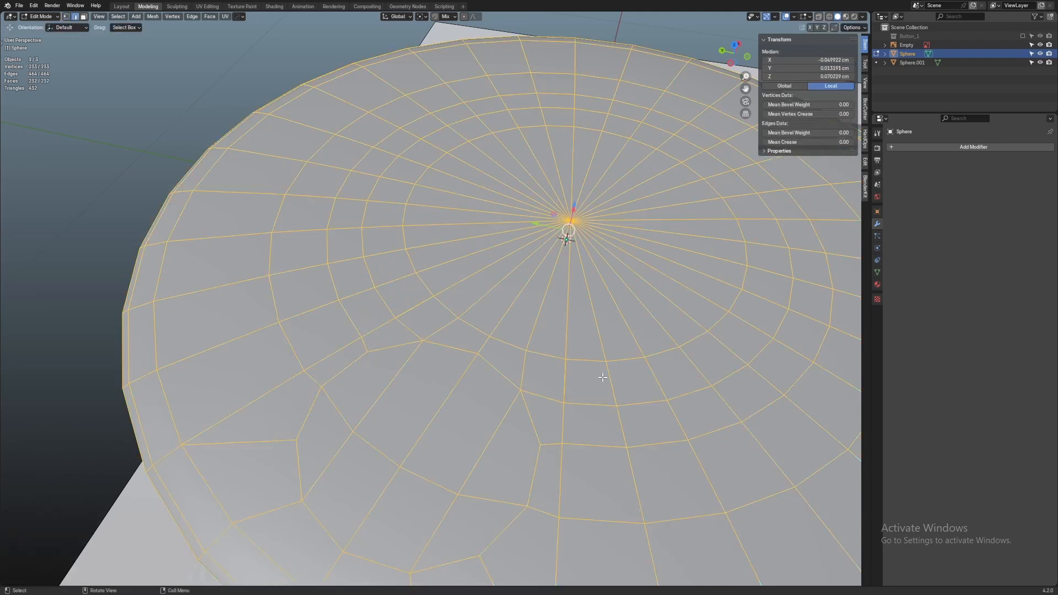
key(m)
click(568, 407)
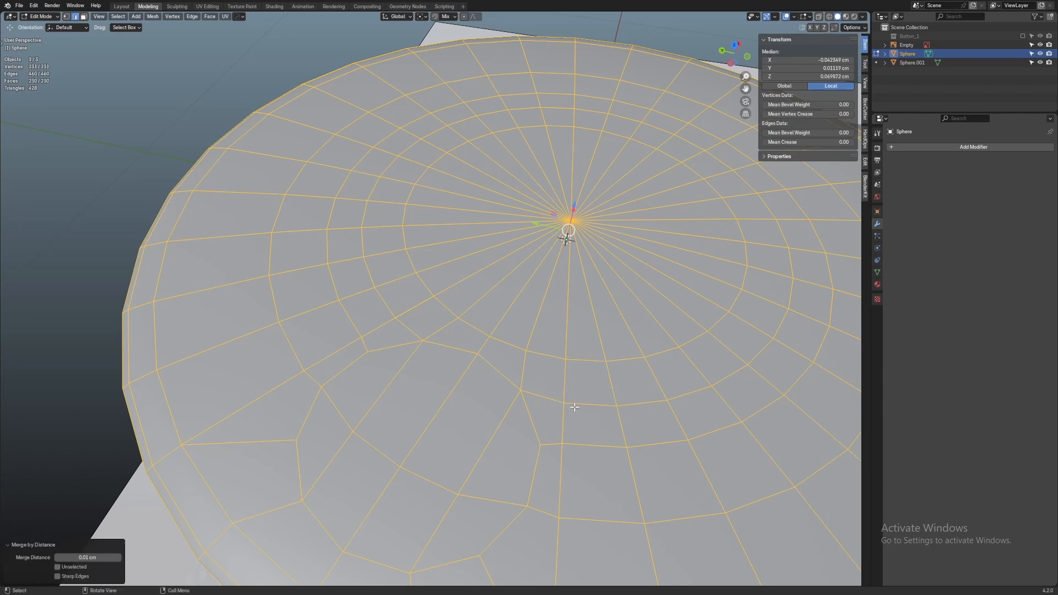
click(455, 344)
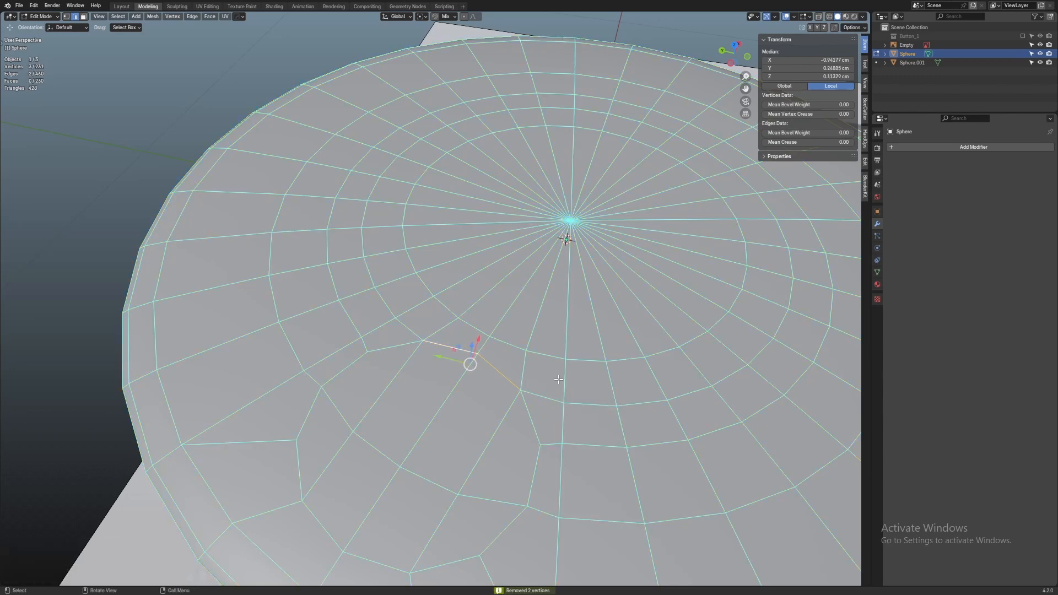
scroll(742, 475, down, 1)
shift+middle_drag(607, 454, 628, 443)
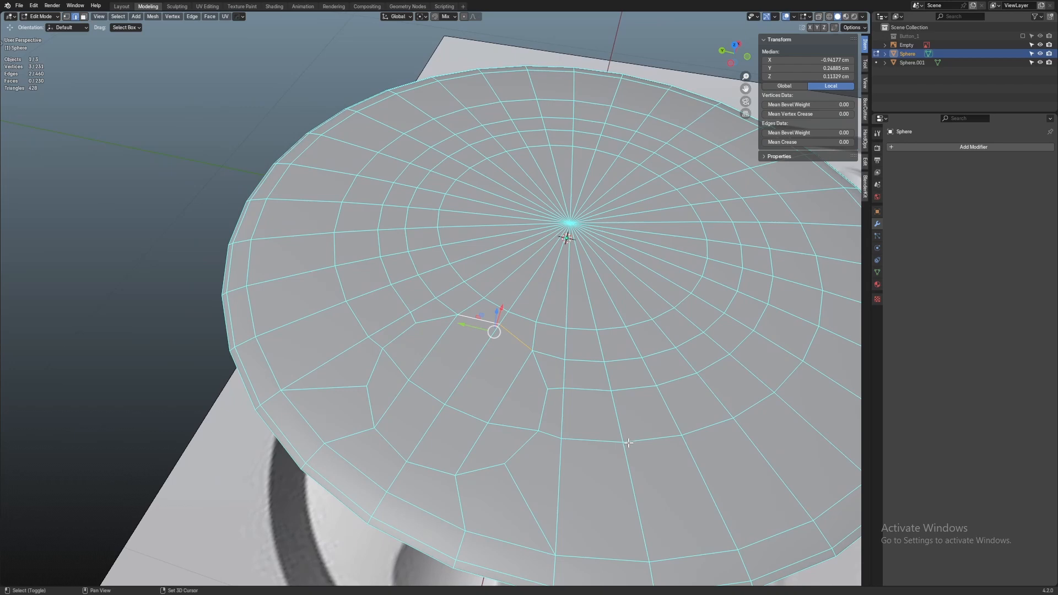
shift+middle_drag(629, 443, 616, 408)
Select all the faces inside the dimple circle, using the see-through top view over the reference
key(alt+a)
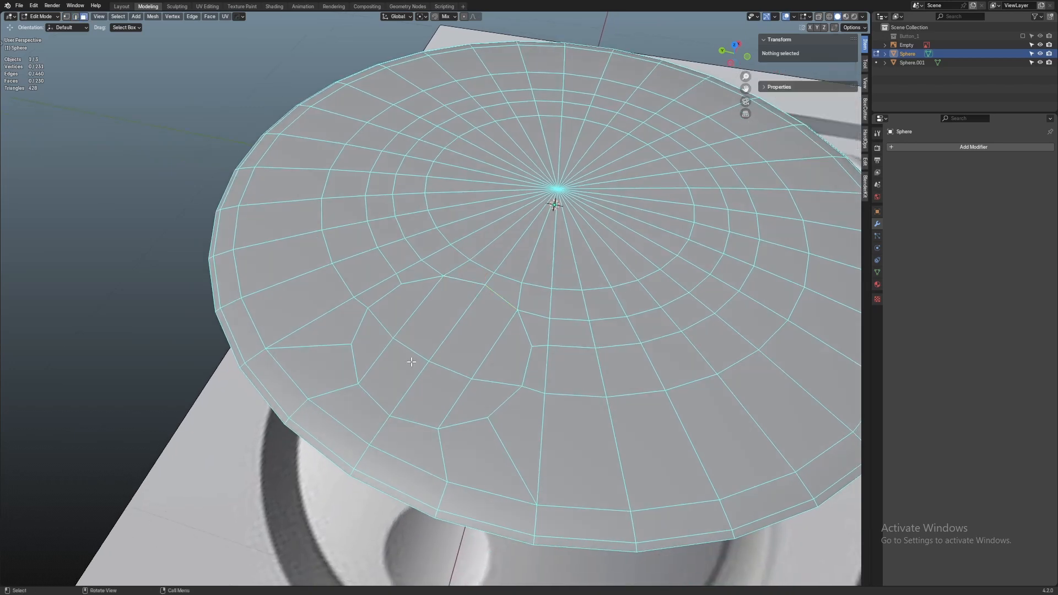
key(alt+z)
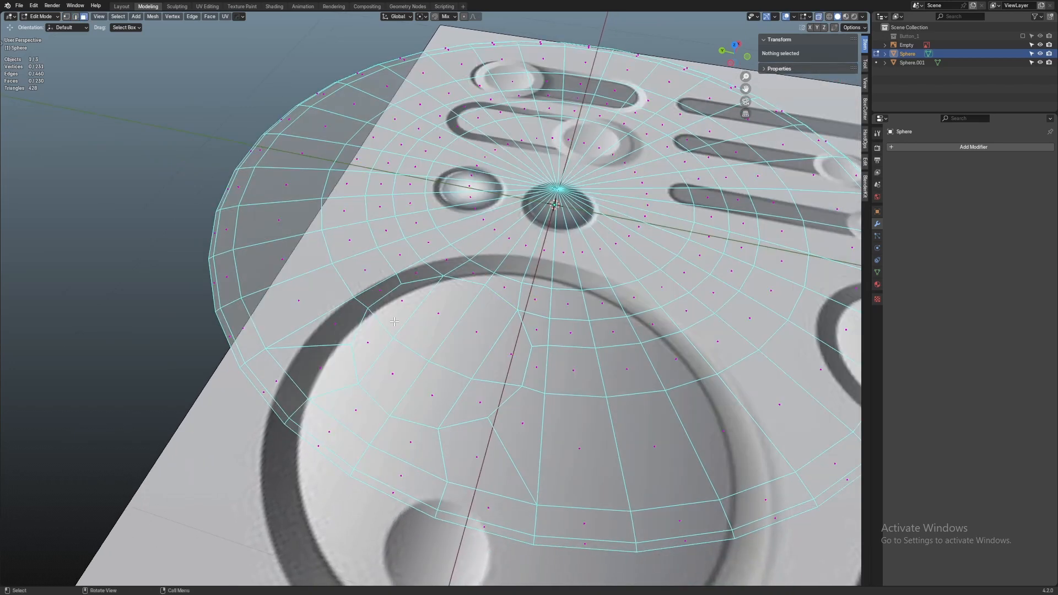
key(KP_7)
scroll(121, 325, up, 5)
click(432, 288)
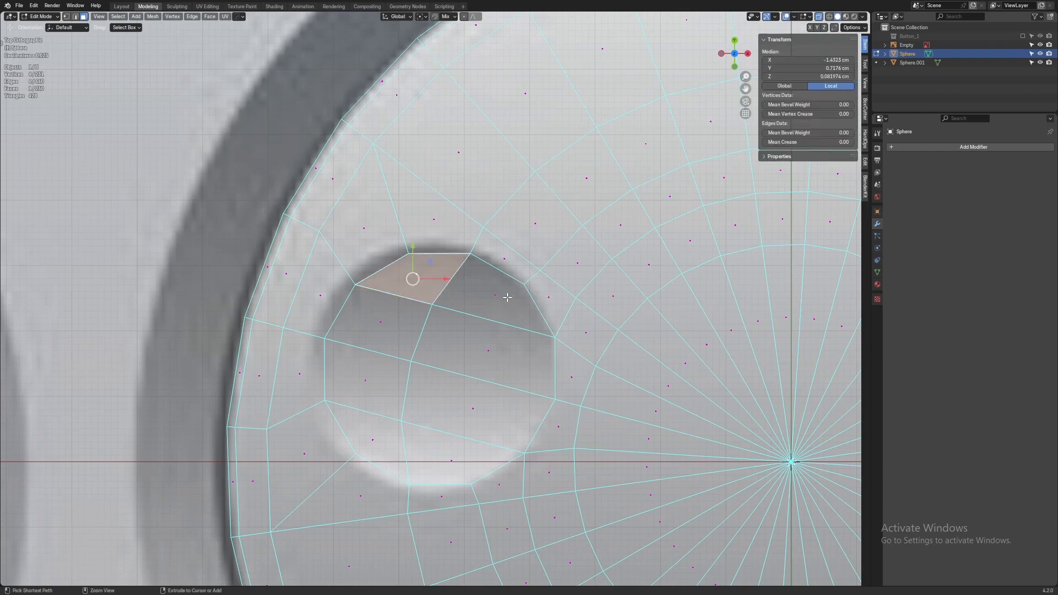
ctrl+click(507, 297)
ctrl+click(452, 474)
ctrl+click(389, 450)
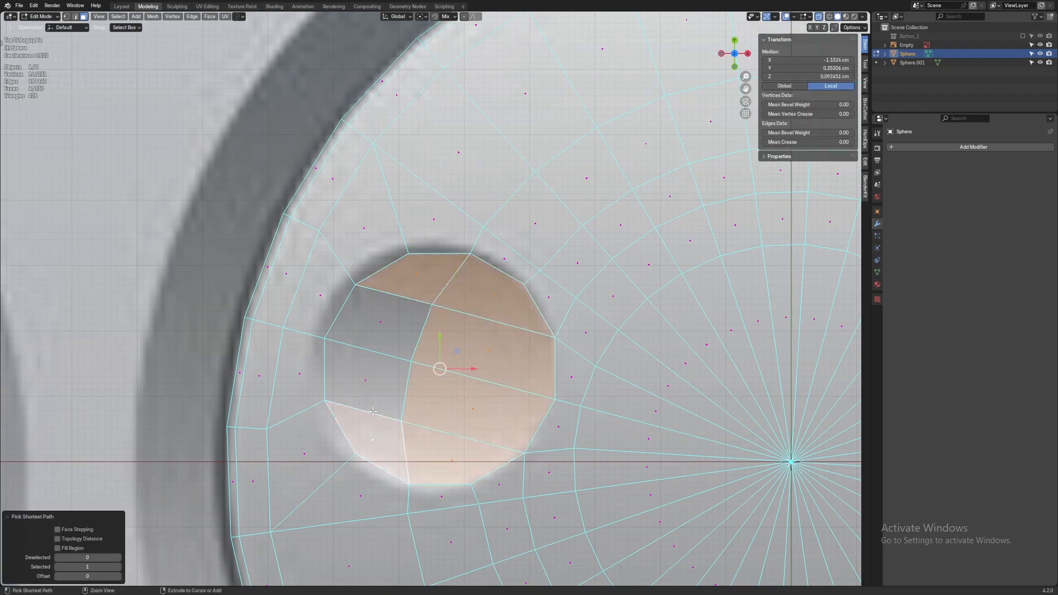
ctrl+click(371, 388)
ctrl+click(394, 333)
With the transform orientation set to Normal, extrude the selected dimple faces and sink them about 0.099 cm into the dome
middle_drag(393, 333, 488, 214)
scroll(483, 162, up, 2)
shift+middle_drag(481, 154, 480, 205)
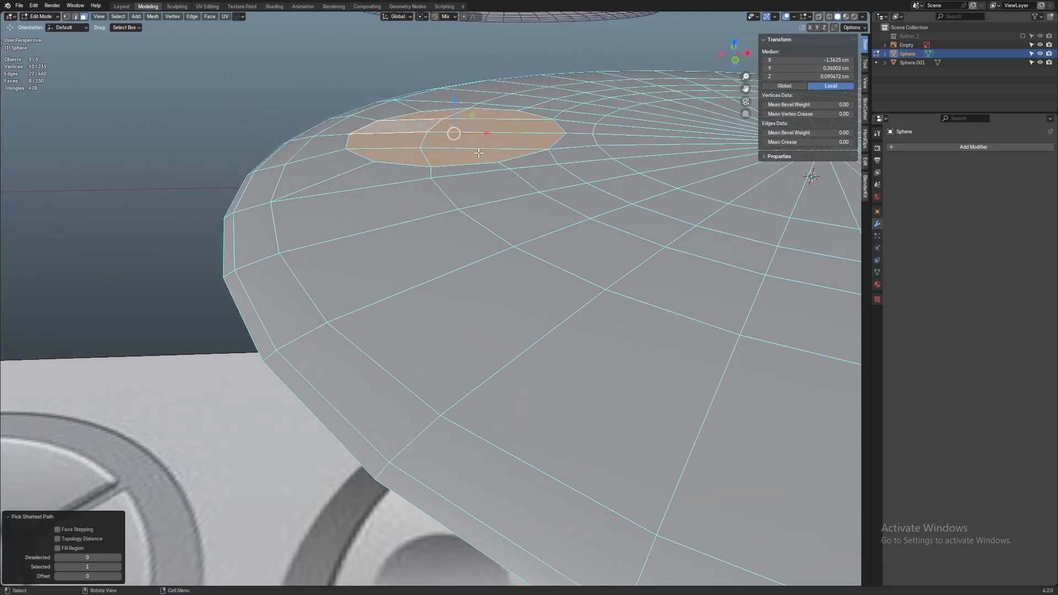
key(comma)
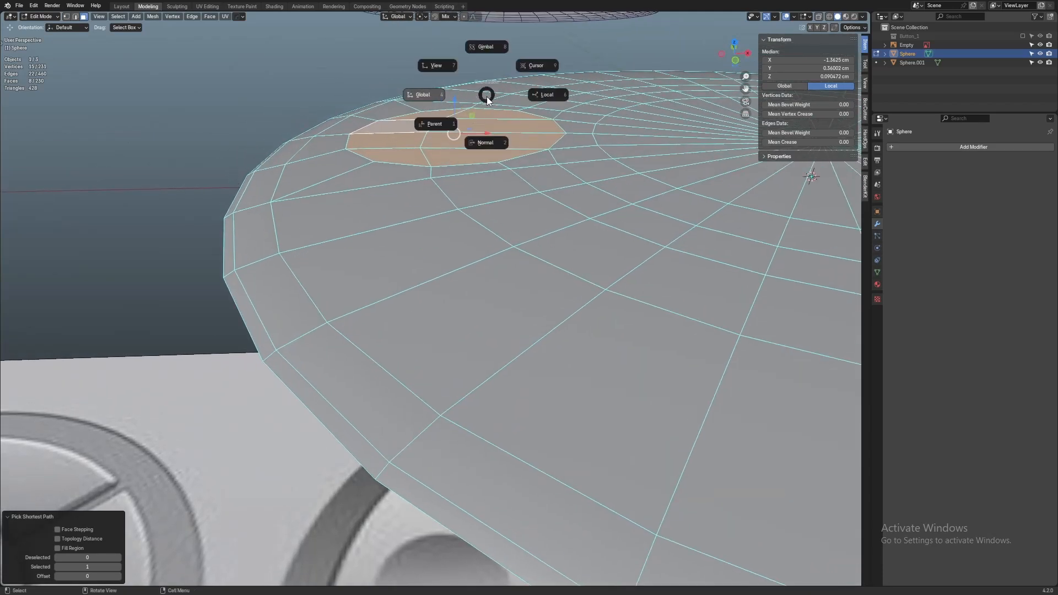
click(484, 154)
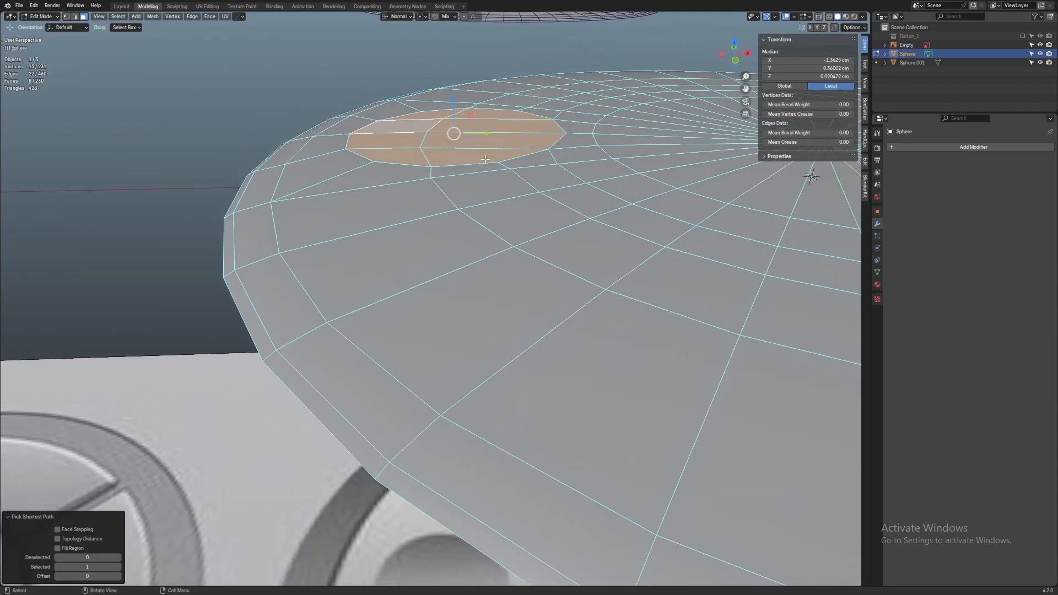
scroll(468, 123, up, 1)
shift+middle_drag(468, 123, 468, 152)
key(e)
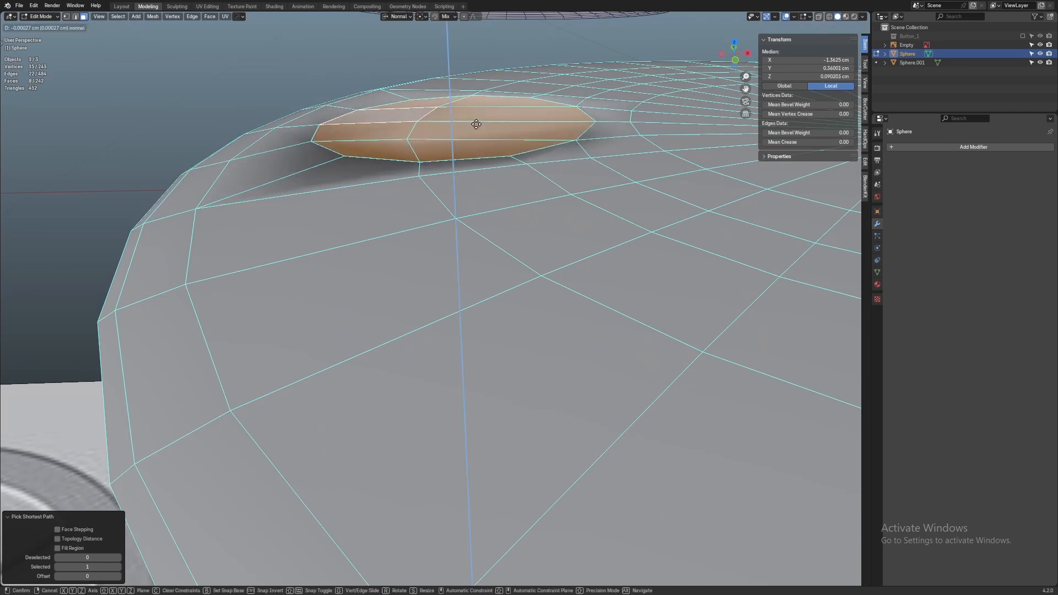
right_click(476, 124)
drag(451, 98, 451, 132)
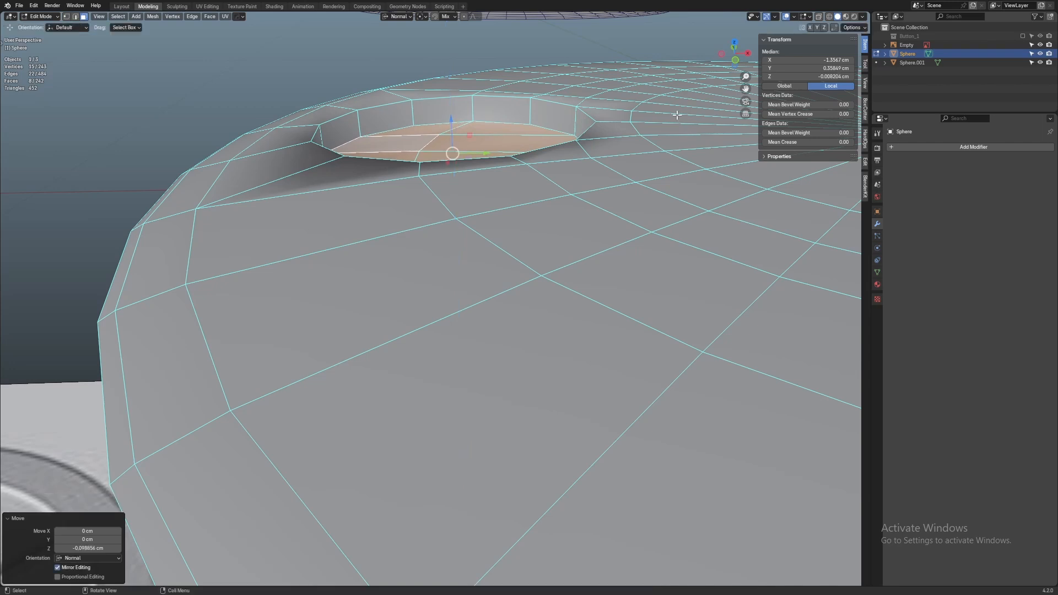
Scale the sunken dimple floor down to about 0.56, using the see-through top view over the reference
key(KP_7)
key(alt+z)
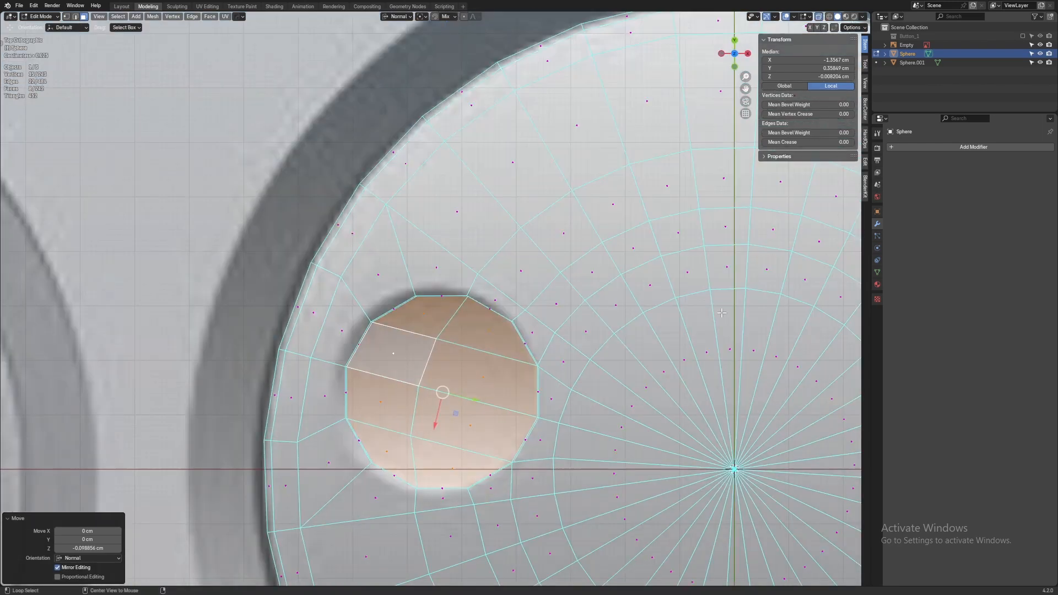
shift+middle_drag(680, 374, 677, 347)
key(s)
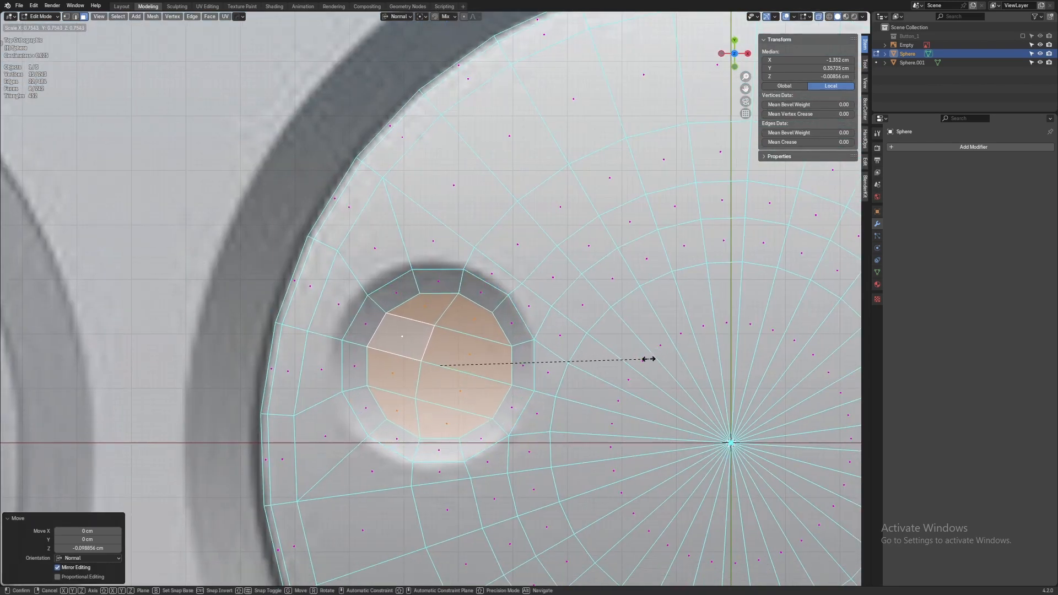
click(592, 372)
scroll(592, 372, down, 5)
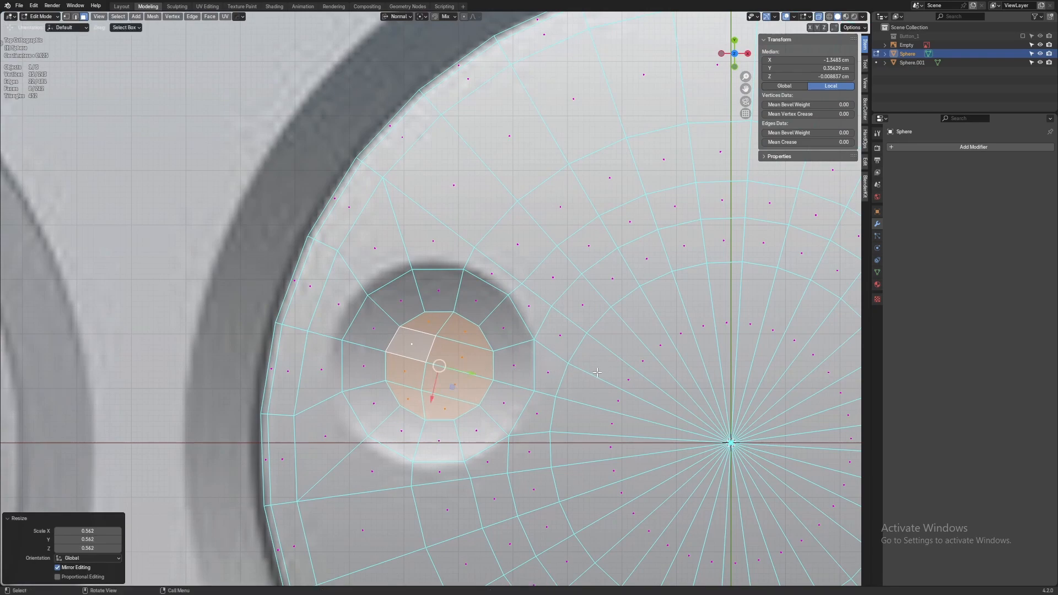
Select the dimple's outer rim loop and offset one supporting edge loop just inside it
middle_drag(592, 372, 590, 234)
scroll(604, 309, up, 3)
key(ctrl+r)
key(Escape)
key(2)
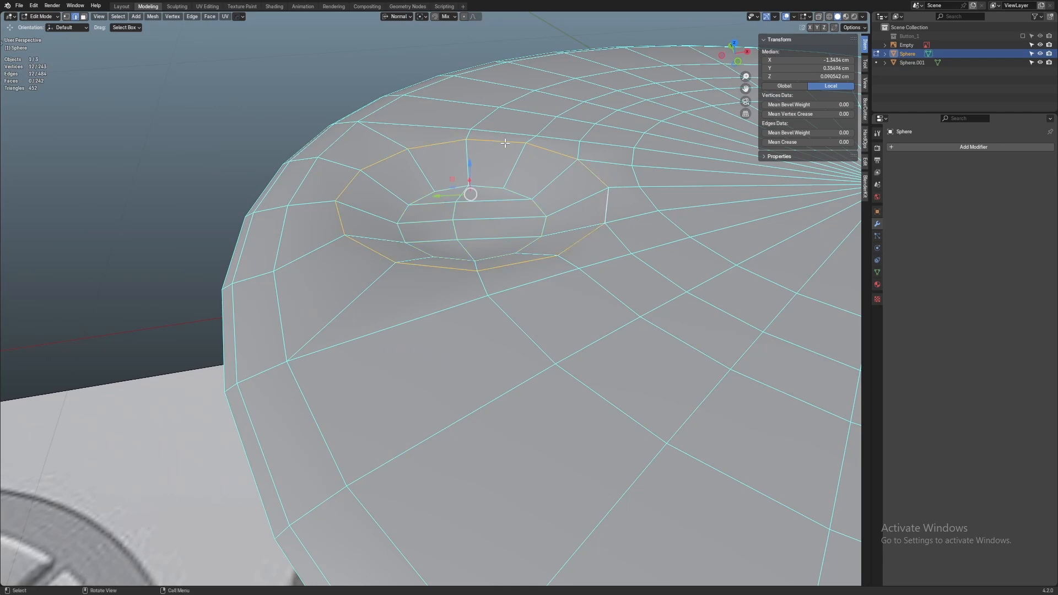
key(q)
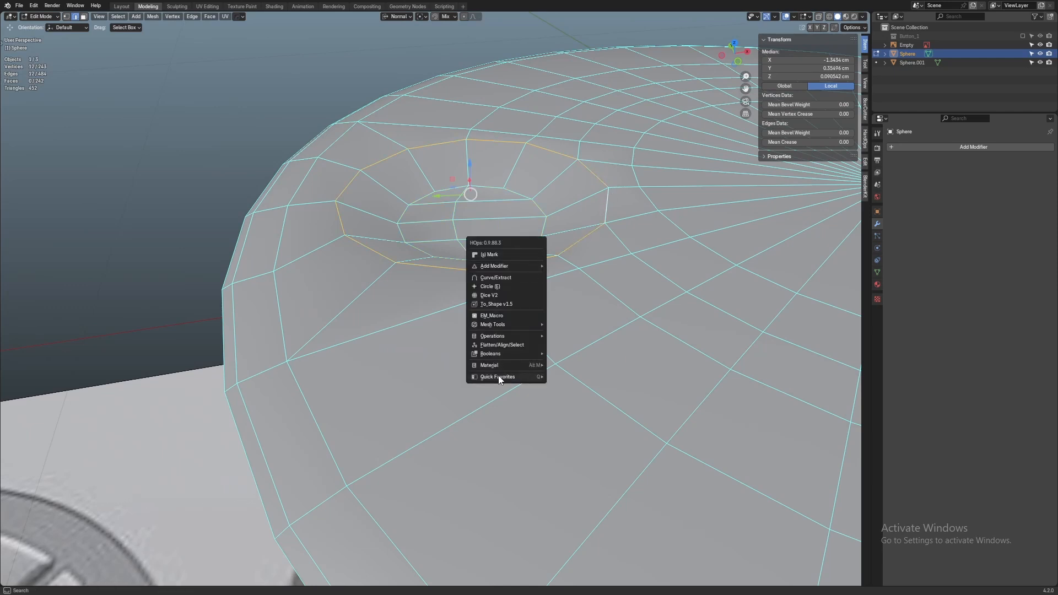
mouse_move(498, 377)
click(596, 401)
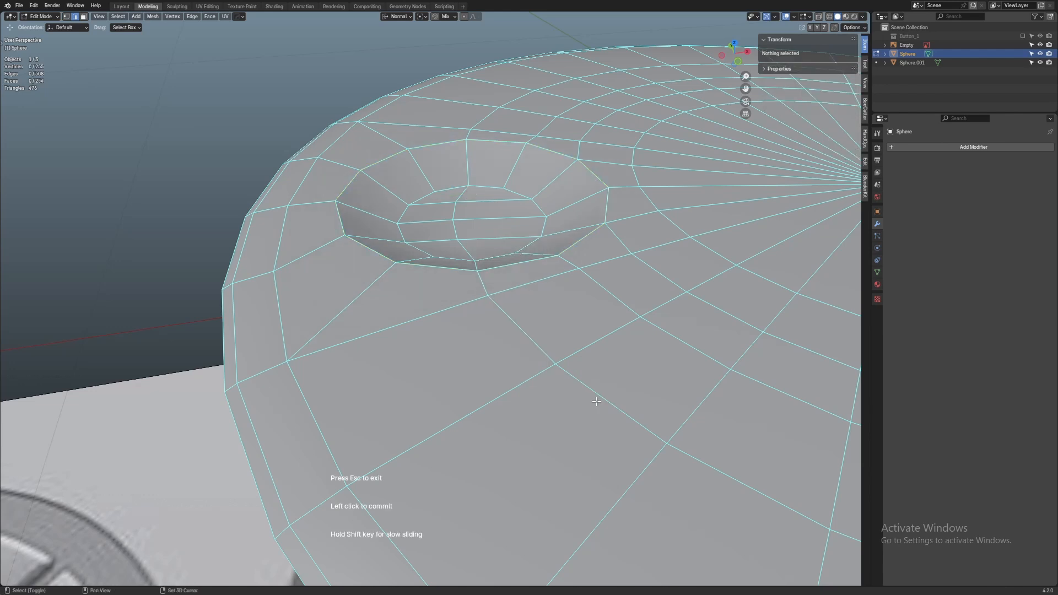
click(572, 382)
Add a level 2 Subdivision modifier to the dial dome and check its smoothed surface with the overlays hidden
key(Tab)
key(ctrl+2)
scroll(220, 179, down, 4)
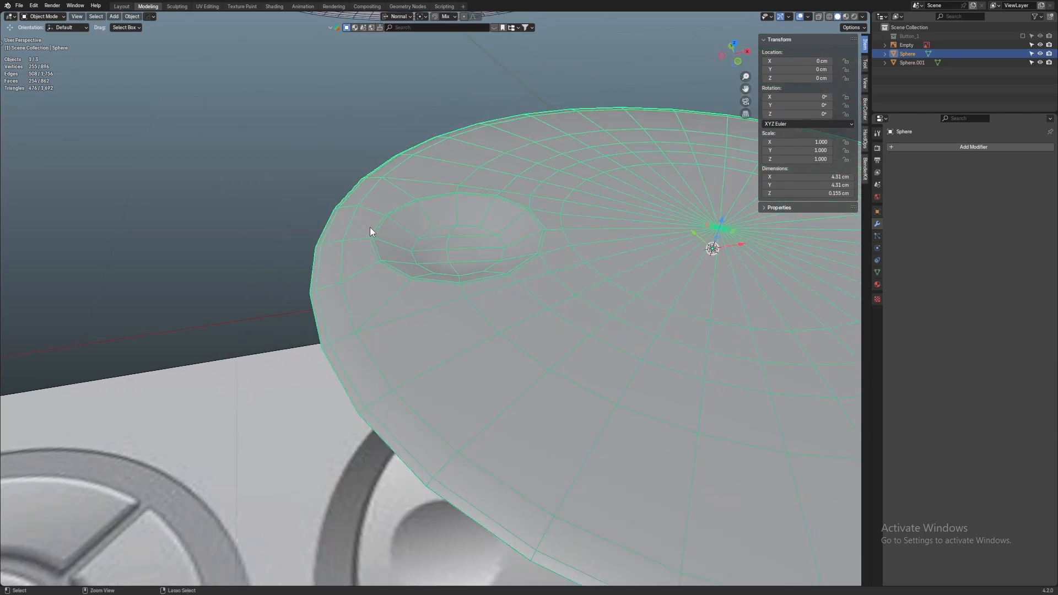
key(shift+alt+z)
middle_drag(329, 191, 560, 282)
scroll(584, 280, up, 1)
key(shift+alt+z)
Turn off the Subdivision modifier's display in Edit Mode and frame the dimple floor up close
key(Tab)
middle_drag(627, 280, 736, 153)
scroll(571, 273, up, 2)
key(1)
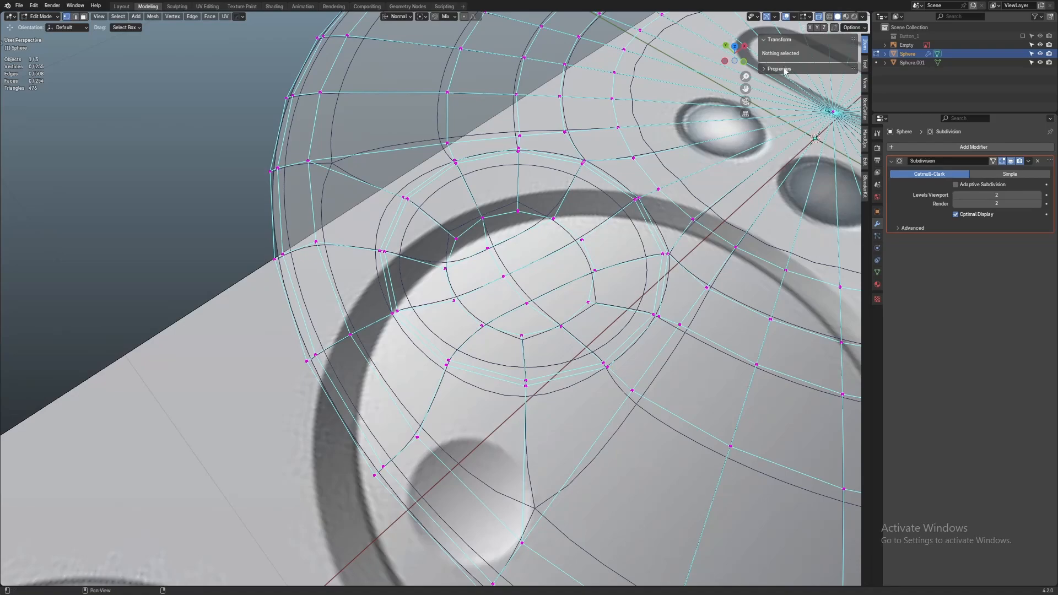
click(735, 61)
click(1003, 161)
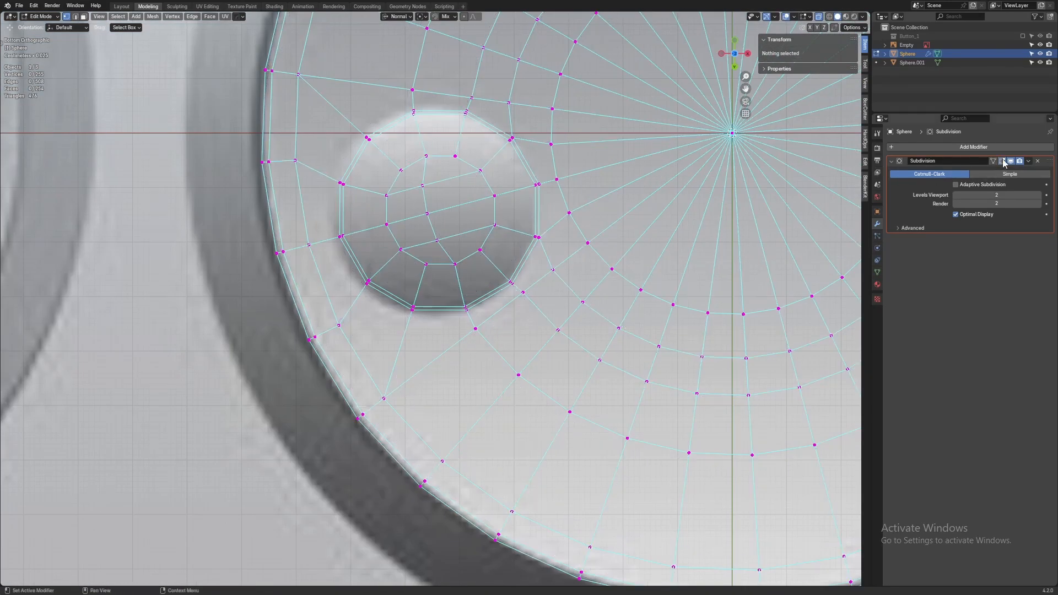
alt+middle_drag(481, 247, 400, 239)
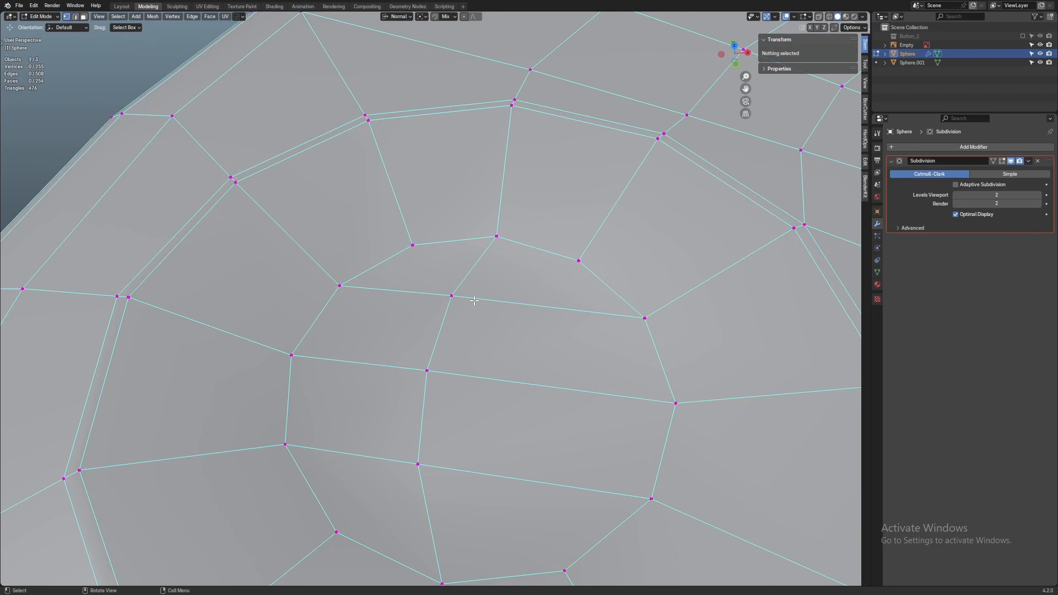
Select all faces of the dimple floor, dissolve them into a single face and delete that face
click(429, 278)
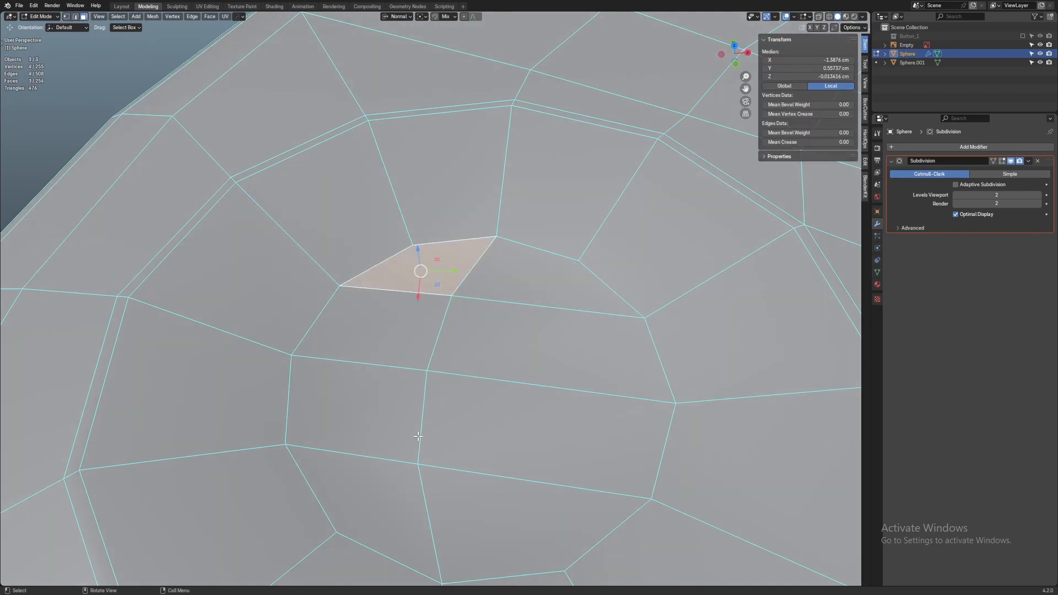
ctrl+click(402, 496)
ctrl+click(527, 516)
ctrl+click(515, 298)
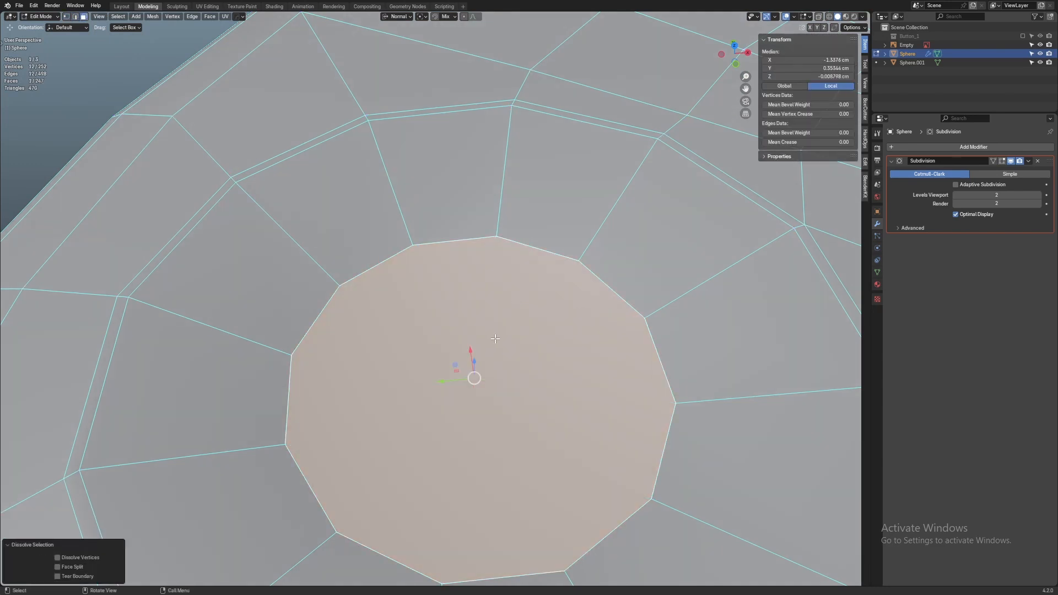
key(x)
click(486, 359)
Select the boundary loop of the open dimple floor and close it with Grid Fill
key(2)
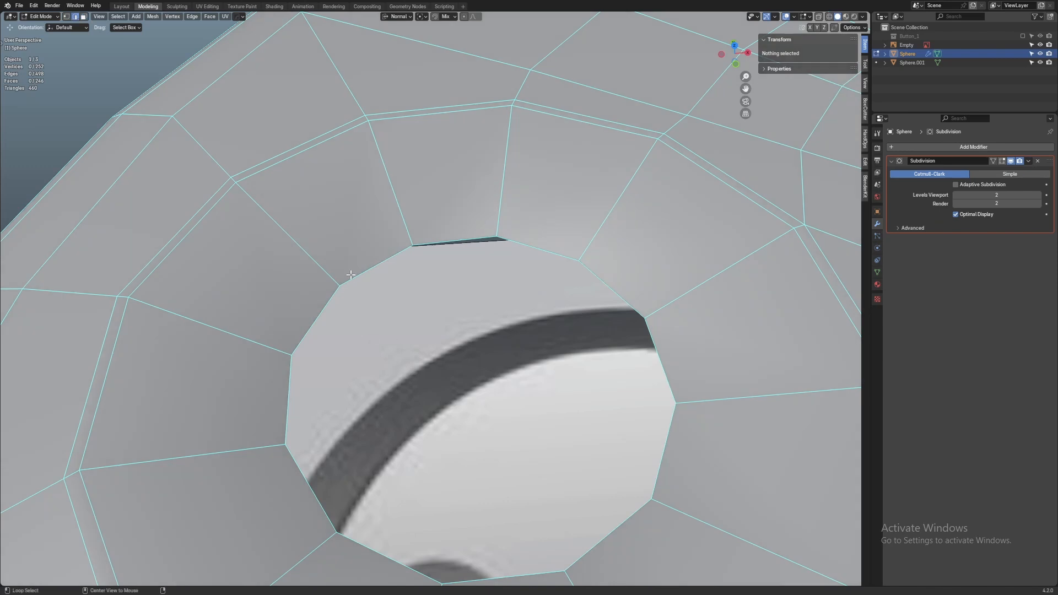
alt+click(353, 274)
key(KP_Decimal)
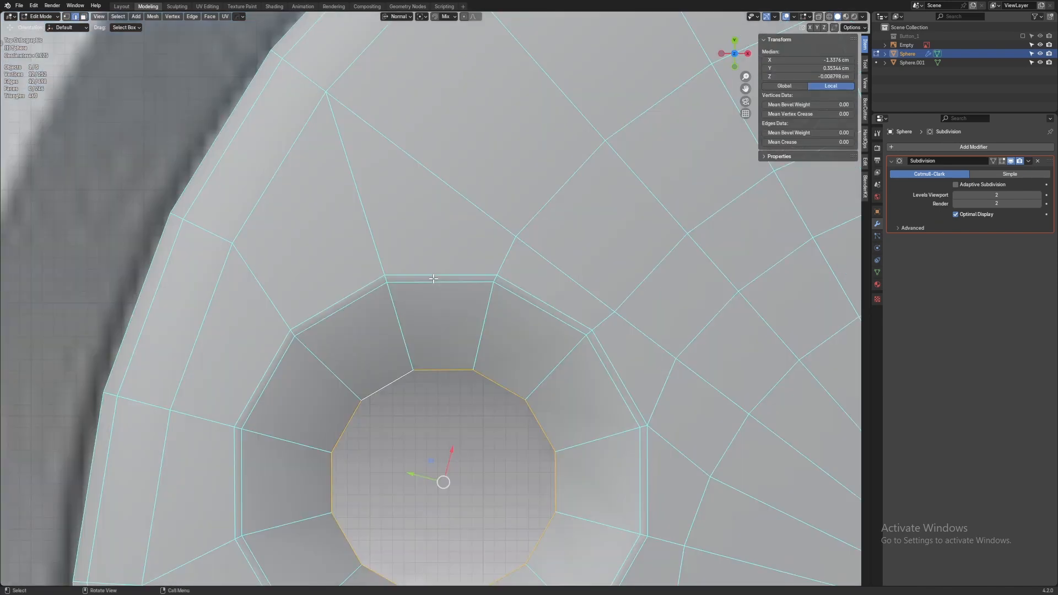
key(KP_7)
key(ctrl+f)
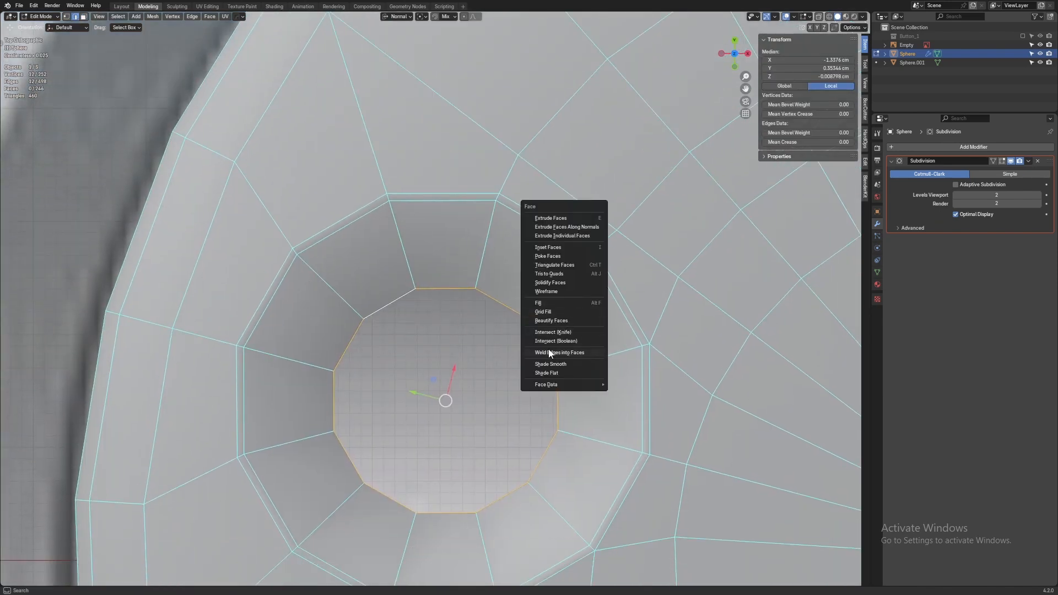
click(564, 312)
key(KP_Decimal)
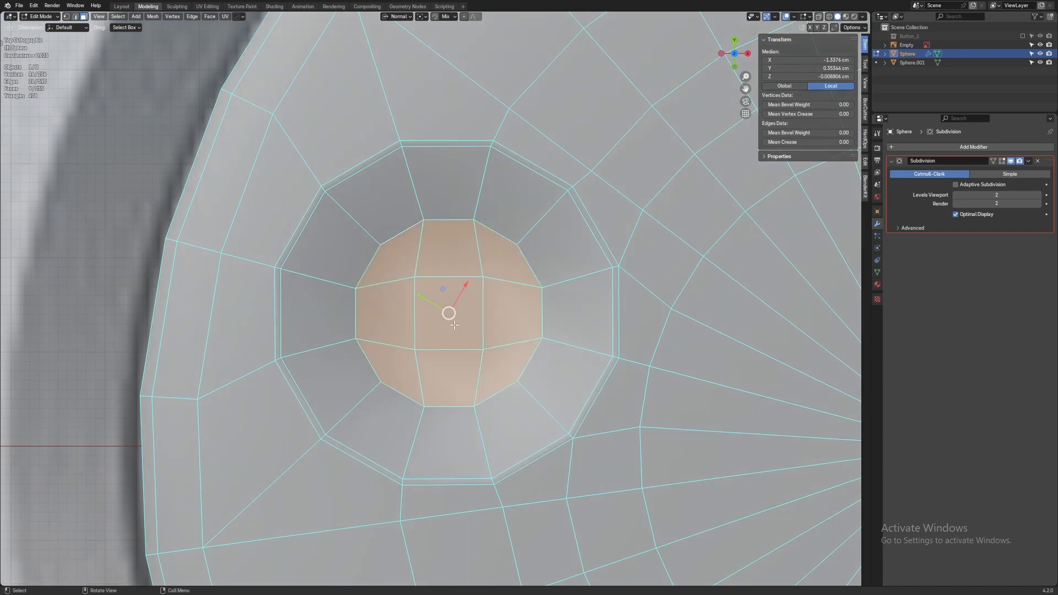
Select the dimple's centre face, grow the selection twice to cover floor and walls, and hide all unselected faces
click(455, 325)
middle_drag(455, 325, 491, 296)
middle_drag(475, 151, 466, 140)
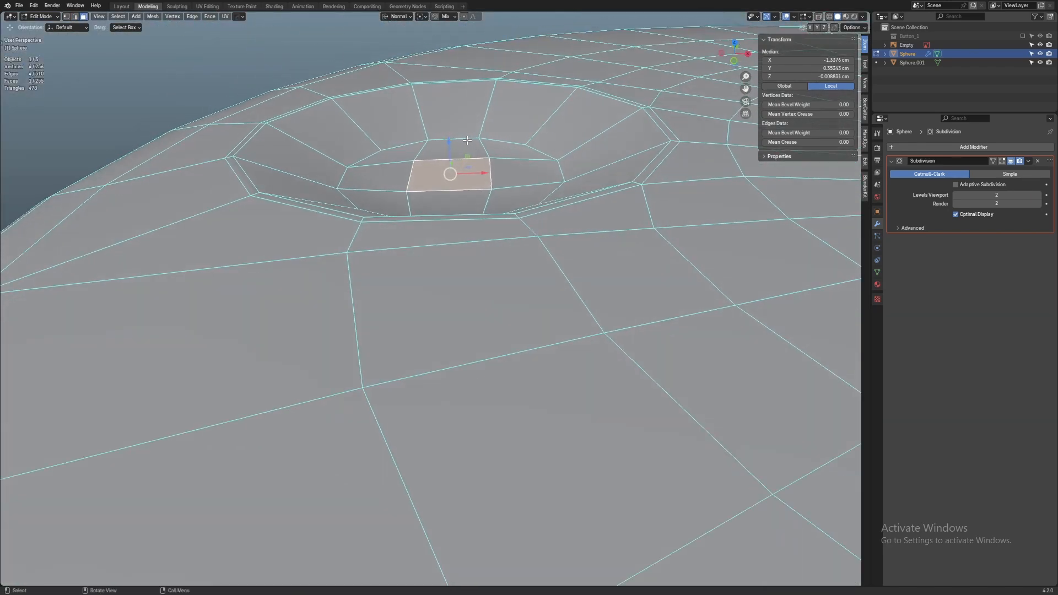
click(448, 141)
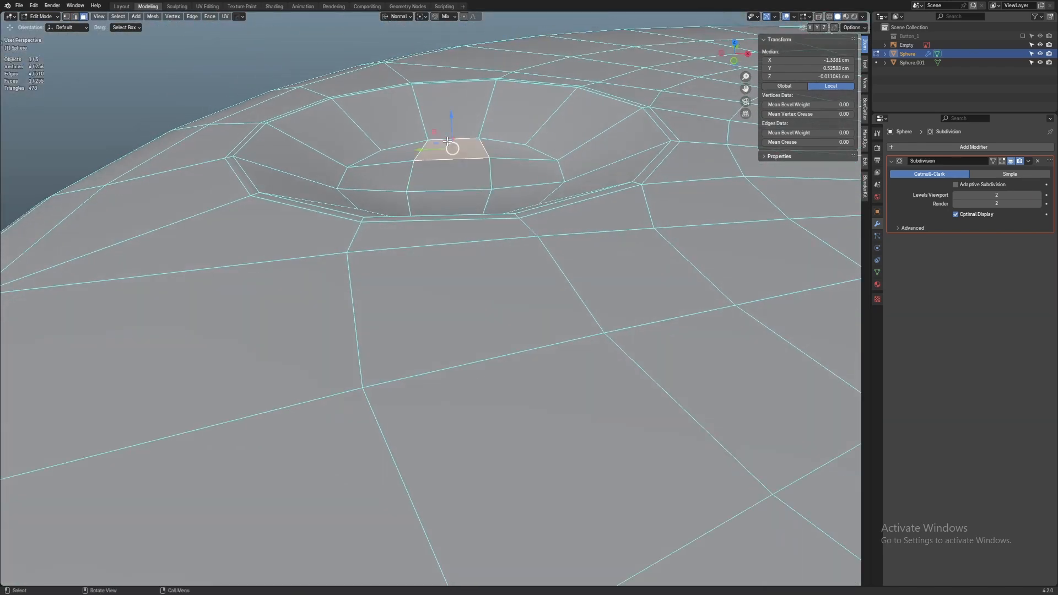
click(461, 179)
key(ctrl+KP_Add)
key(ctrl+KP_Add)
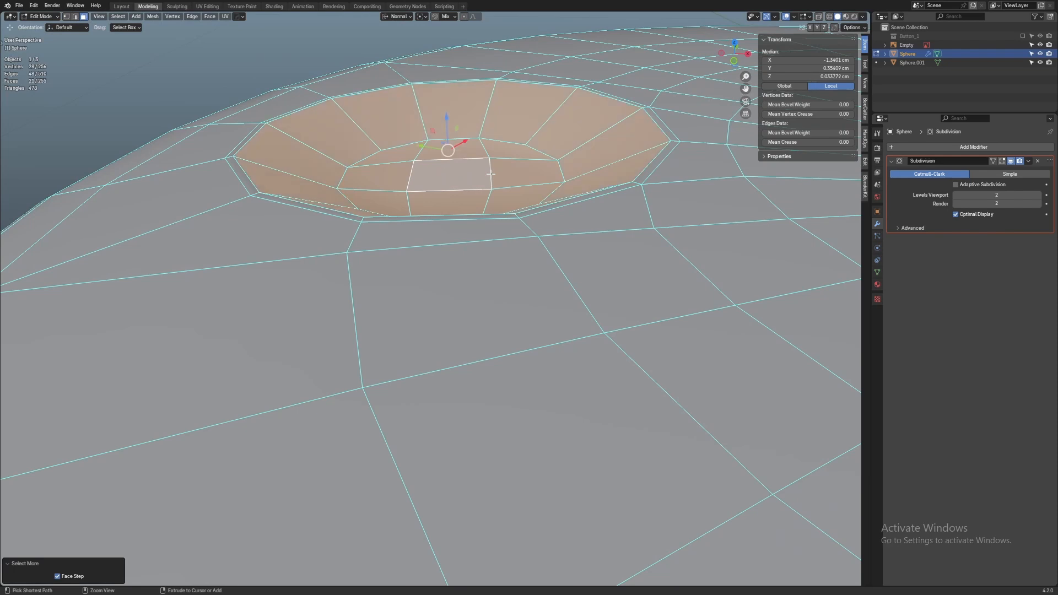
key(shift+h)
Lower the centre face of the dimple floor by about 0.013 cm along its normal, using the see-through front view
key(KP_1)
key(alt+z)
scroll(491, 174, up, 5)
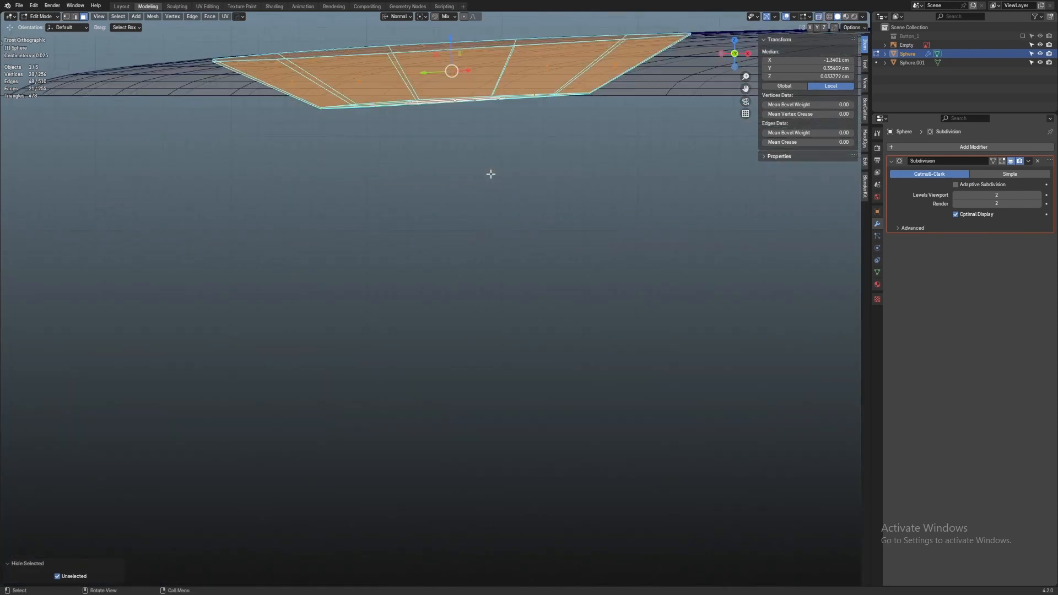
key(1)
scroll(485, 133, down, 3)
shift+middle_drag(485, 133, 483, 281)
key(3)
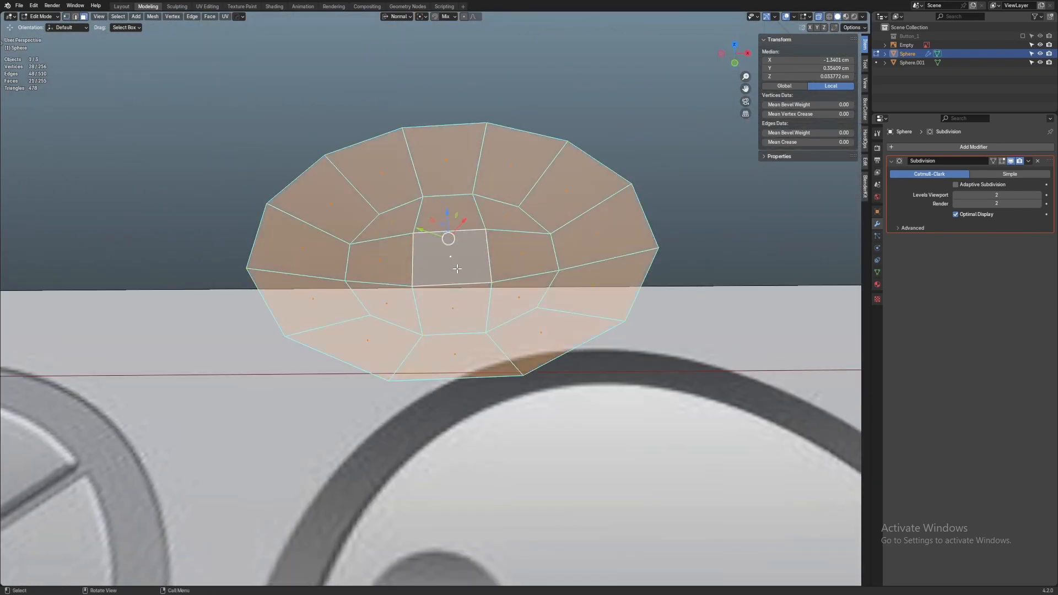
click(458, 269)
click(738, 64)
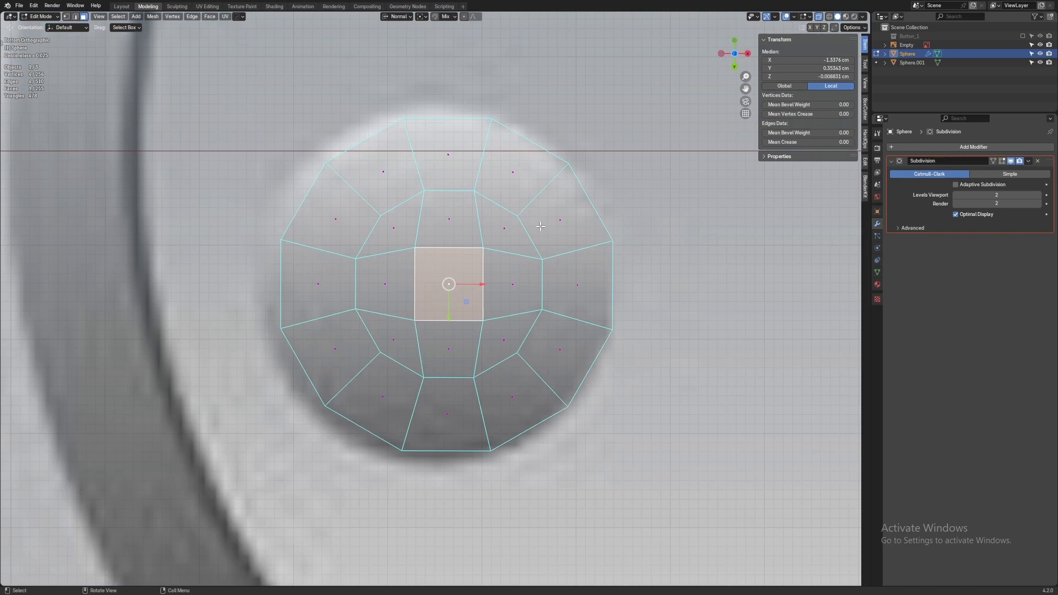
key(KP_1)
scroll(403, 283, up, 5)
shift+middle_drag(487, 85, 491, 132)
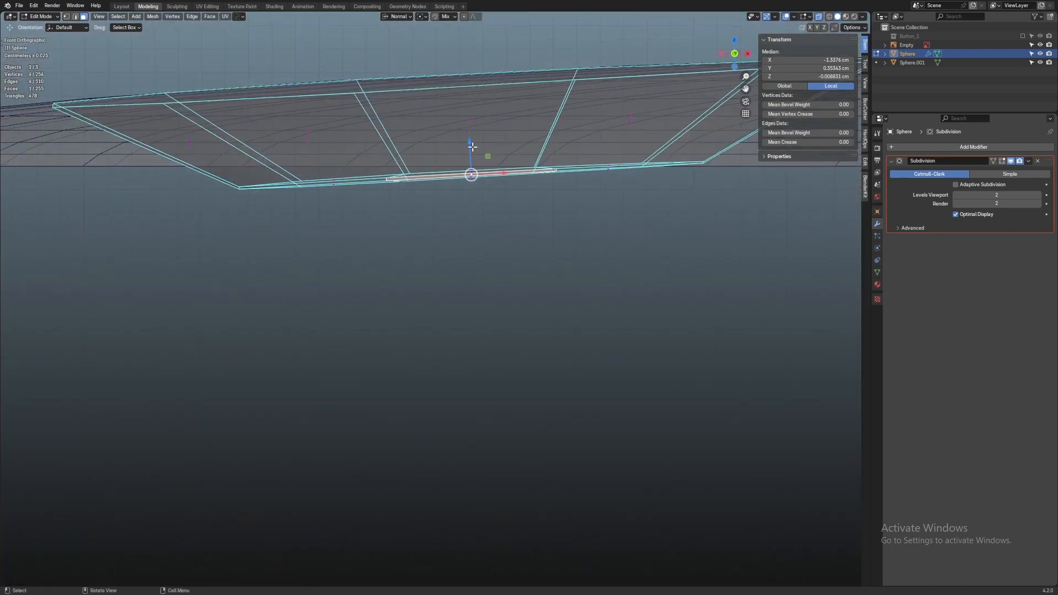
drag(472, 146, 474, 160)
scroll(474, 161, down, 1)
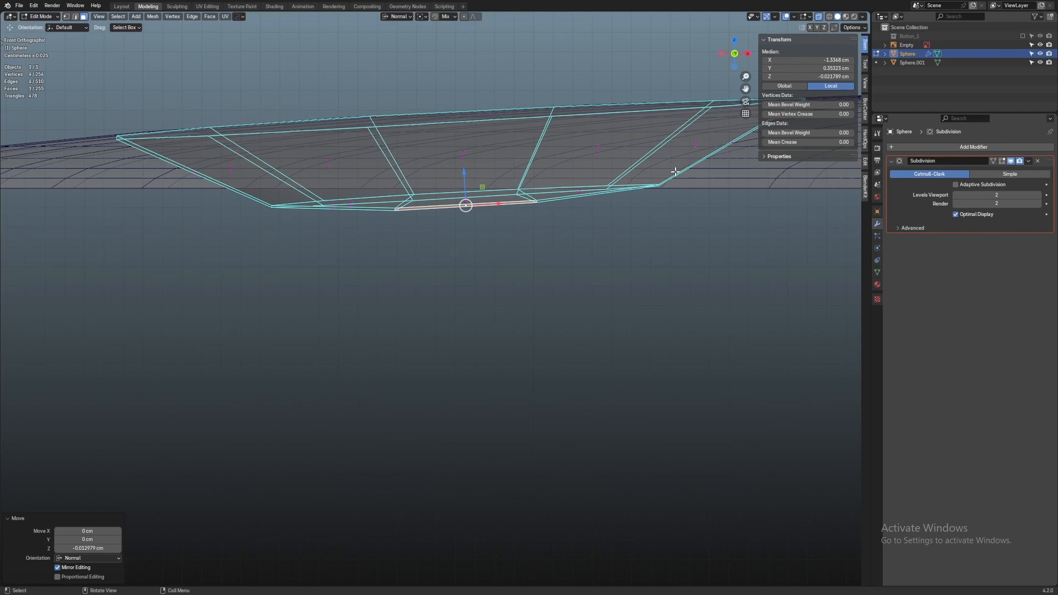
Raise all the dimple floor faces about 0.053 cm along the normal and nudge the centre face slightly lower
drag(675, 172, 263, 311)
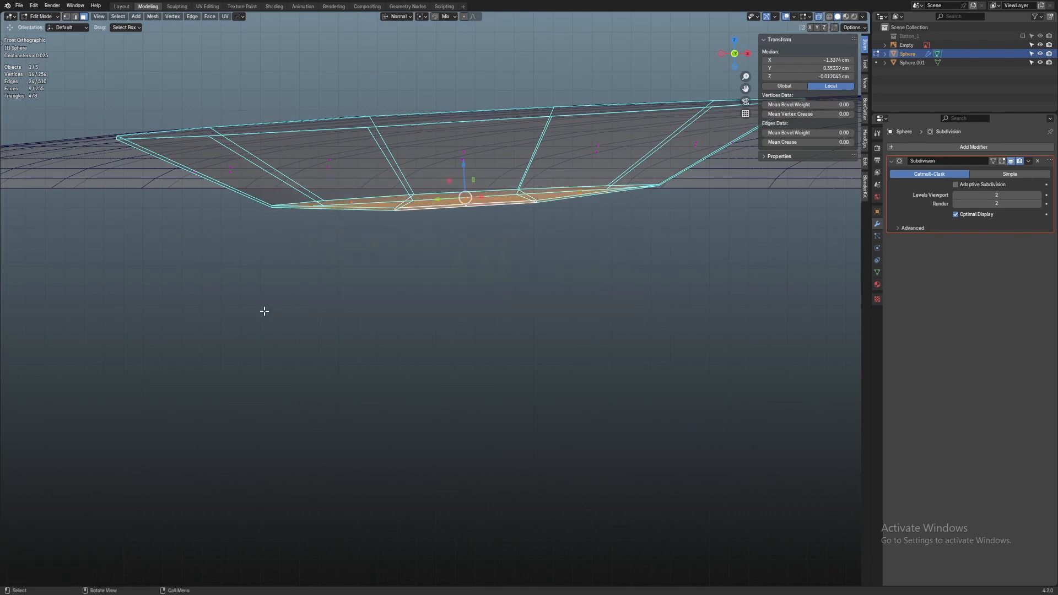
drag(464, 171, 463, 129)
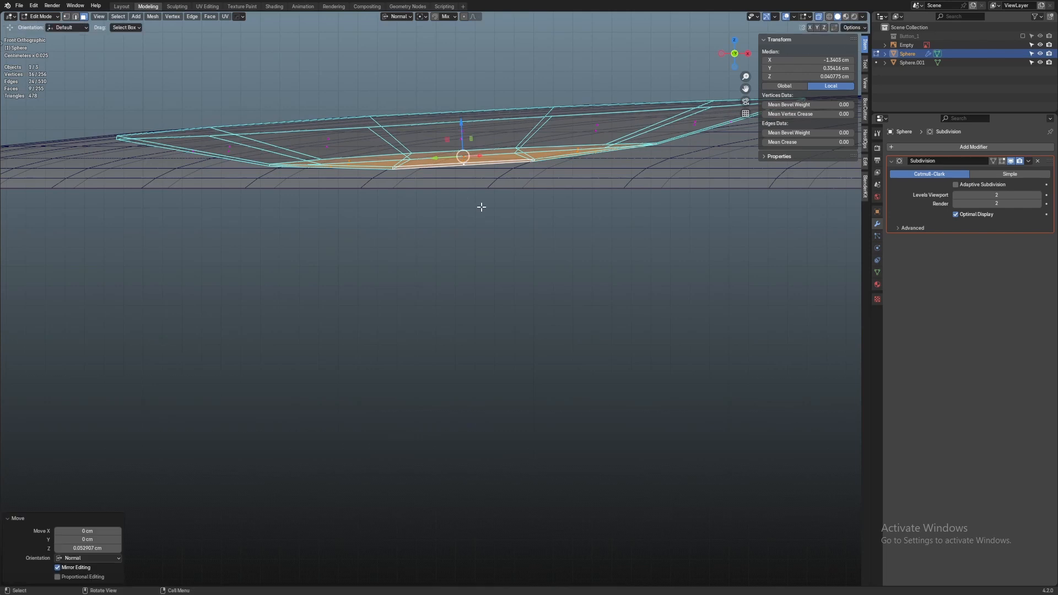
click(482, 208)
scroll(481, 207, up, 2)
click(469, 104)
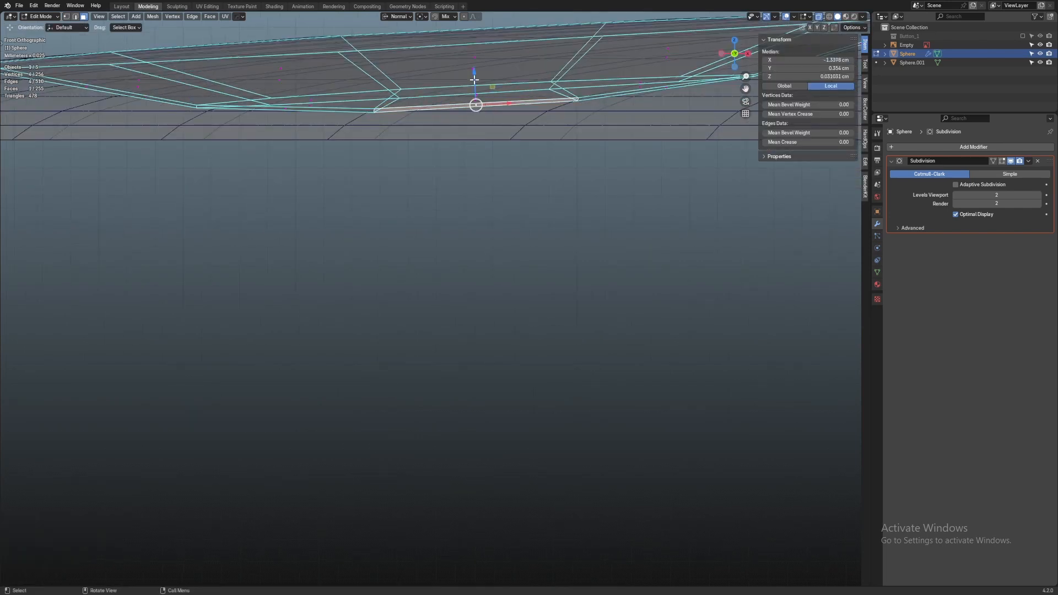
drag(474, 80, 474, 81)
Examine the smoothed dome and its dimple in Object Mode without overlays, and its subdivided mesh in wireframe
middle_drag(474, 81, 458, 219)
scroll(458, 219, down, 1)
key(Tab)
scroll(176, 187, down, 7)
key(alt+shift+z)
middle_drag(273, 202, 382, 212)
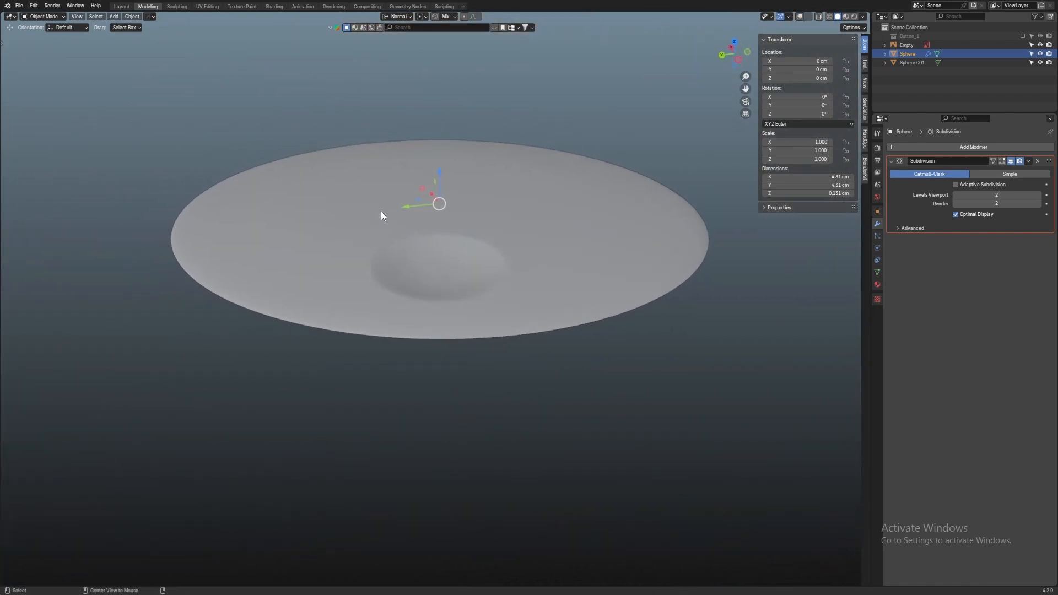
scroll(381, 211, down, 4)
key(shift+z)
scroll(508, 326, up, 2)
key(alt+shift+z)
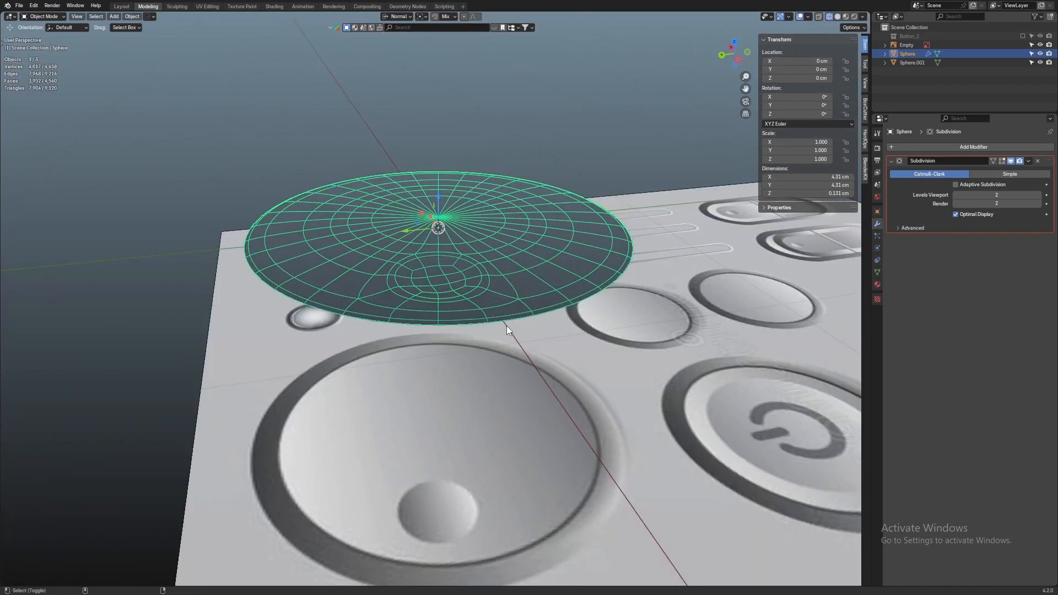
Enter Edit Mode on the dome in top view and reveal all its hidden faces
key(KP_8)
key(KP_7)
key(Tab)
scroll(507, 326, up, 1)
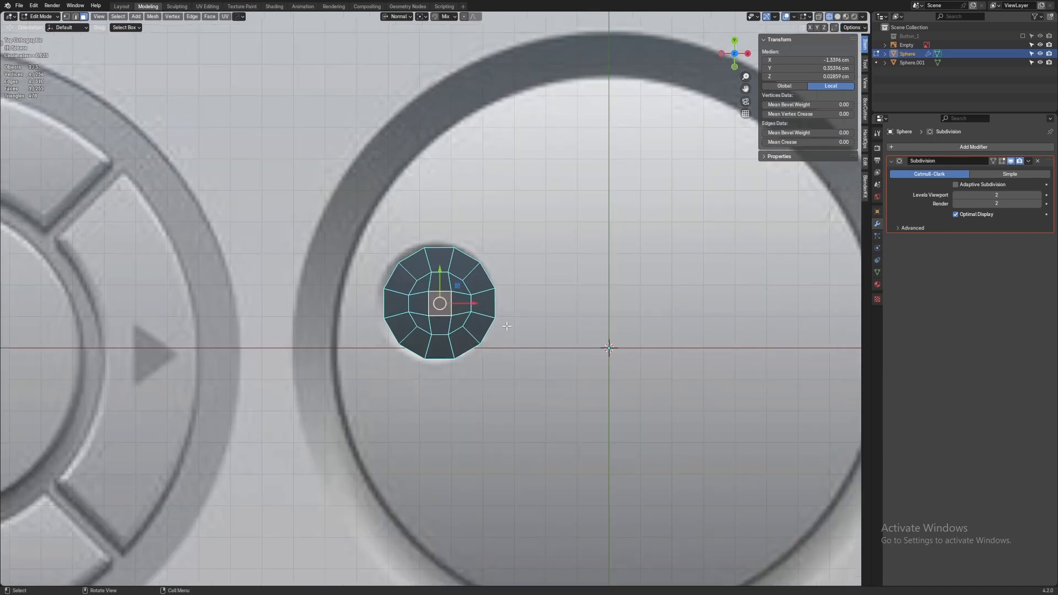
key(alt+h)
scroll(335, 298, down, 2)
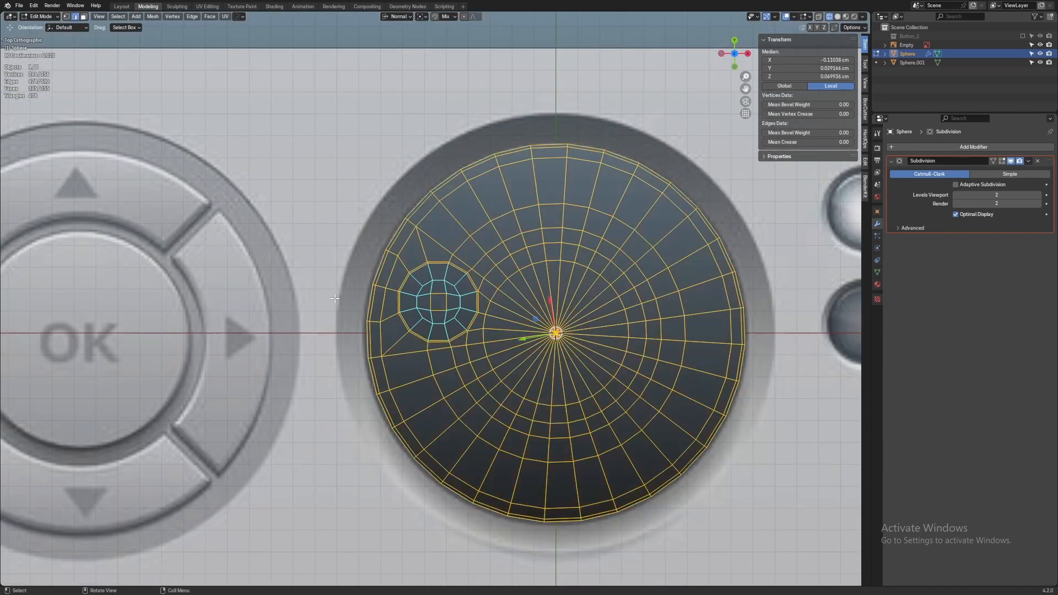
Select the dome's outer boundary edge loop and extrude it in place
alt+click(366, 291)
scroll(411, 331, down, 3)
middle_drag(413, 338, 519, 362)
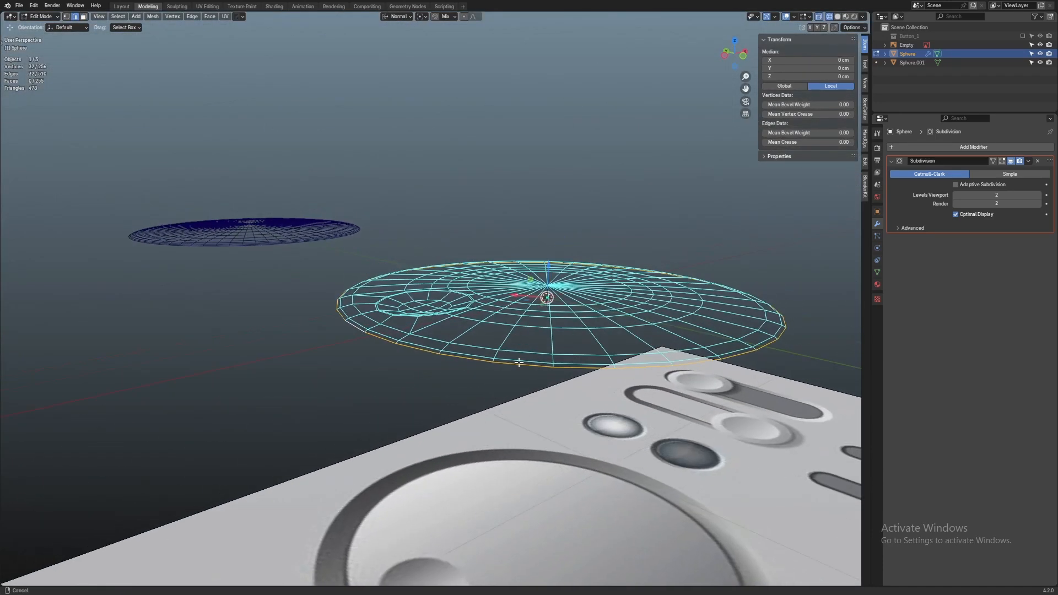
scroll(539, 363, up, 2)
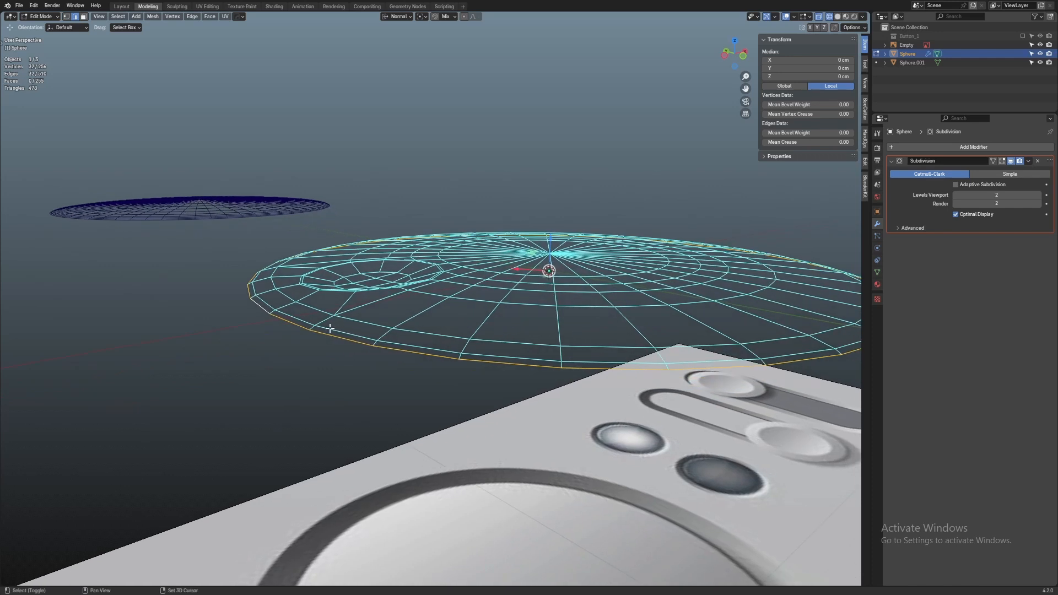
key(e)
right_click(343, 334)
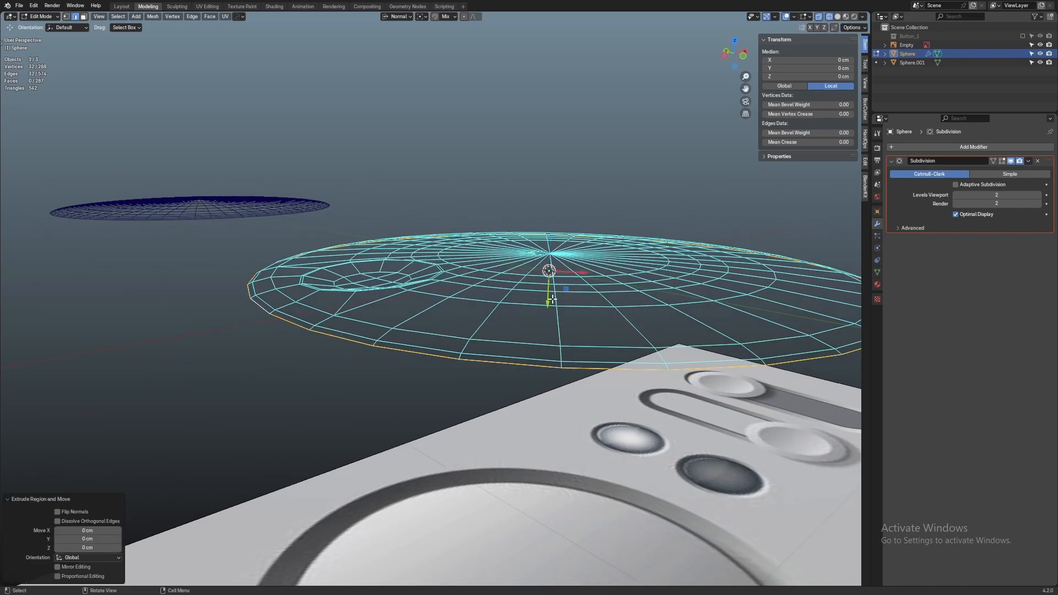
Set the transform orientation to Global and lower the extruded rim about 0.018 cm along Z in solid shading
key(comma)
click(473, 298)
scroll(469, 298, up, 1)
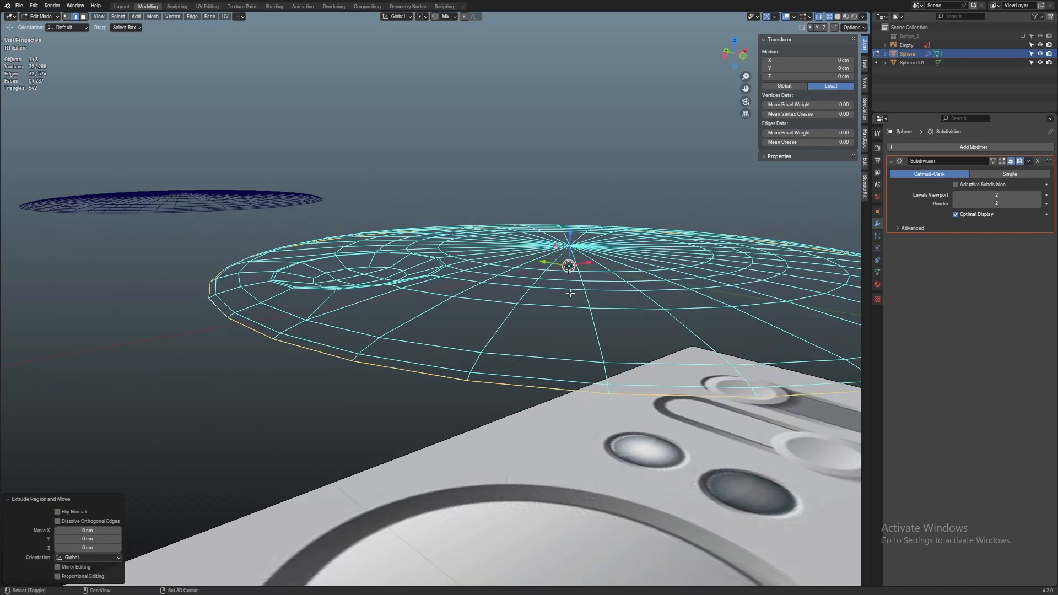
key(z)
click(597, 254)
shift+middle_drag(578, 234, 562, 228)
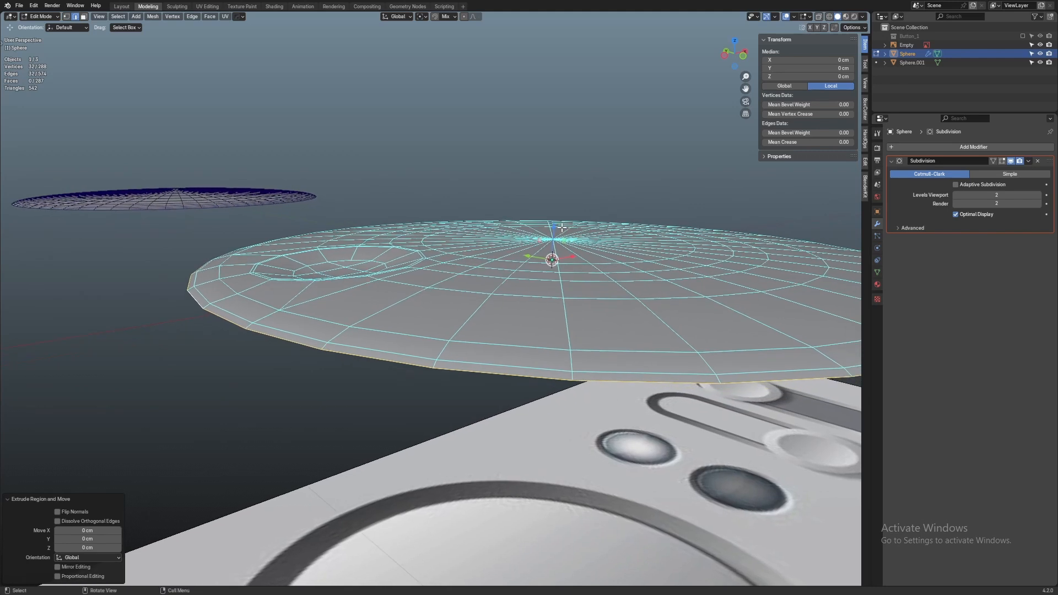
drag(557, 227, 556, 231)
shift+middle_drag(587, 334, 570, 317)
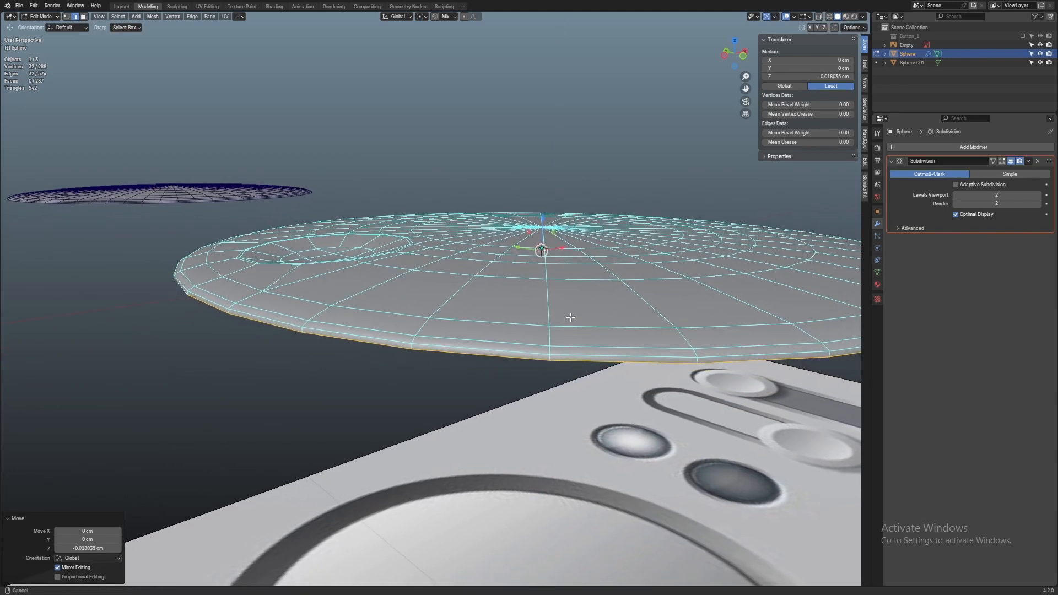
Extrude the rim again straight down as a side wall, making the knob about 0.52 cm high
key(e)
right_click(570, 317)
drag(541, 215, 538, 276)
scroll(516, 195, down, 2)
click(529, 174)
key(a)
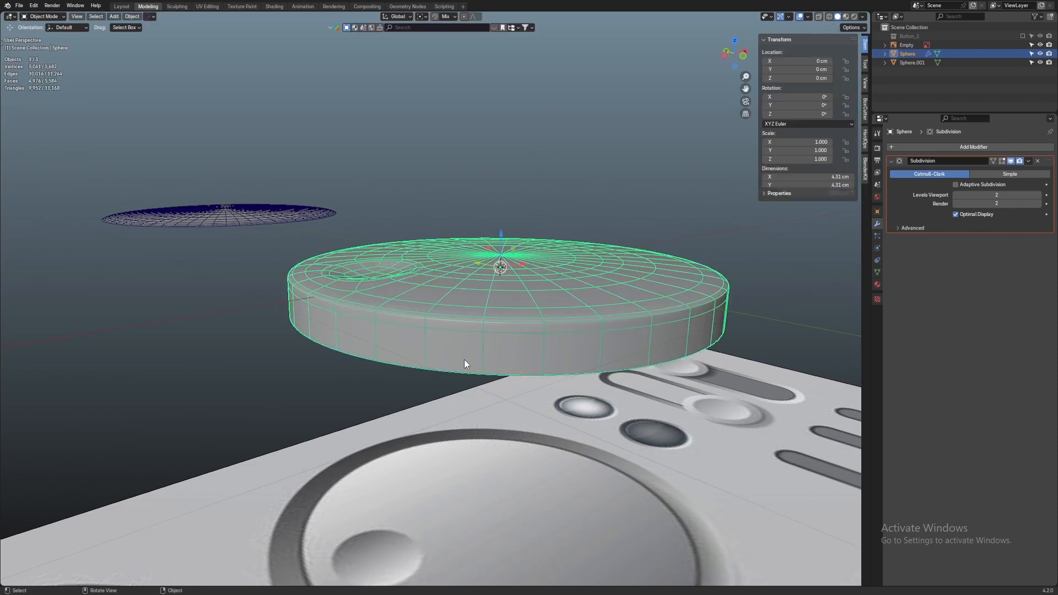
Examine the knob with its side wall in Object Mode, with nothing selected and overlays hidden
key(alt+a)
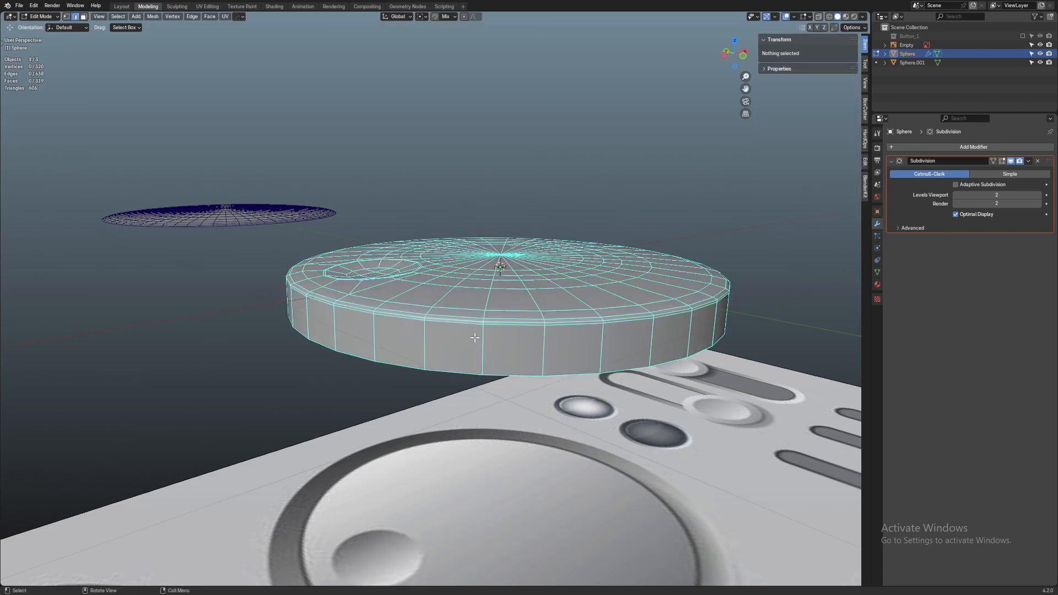
scroll(474, 338, down, 4)
key(Tab)
click(694, 234)
middle_drag(695, 234, 653, 291)
key(alt+shift+z)
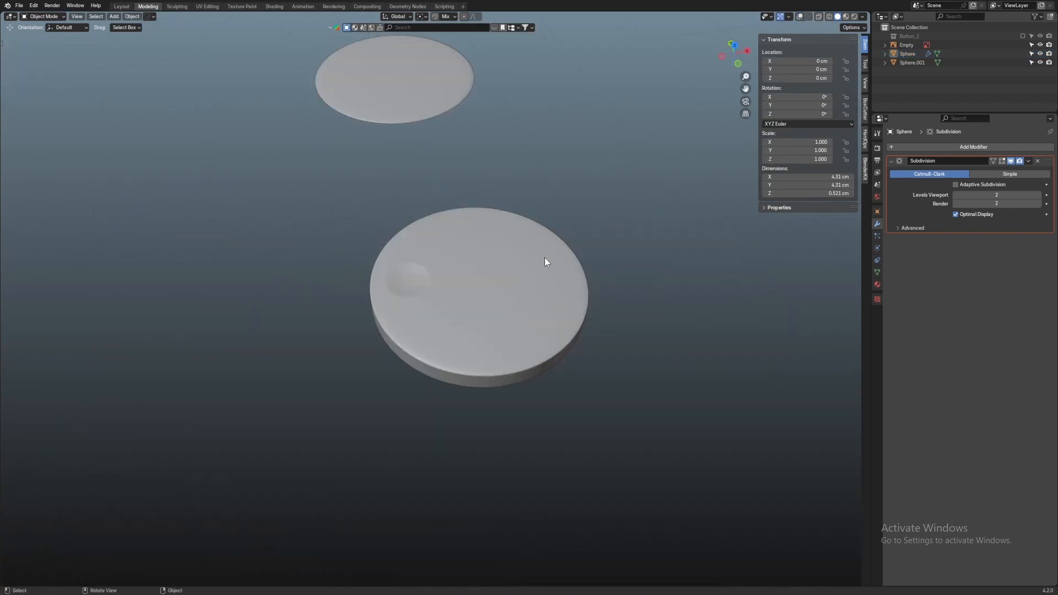
mouse_move(546, 261)
middle_down()
mouse_move(593, 255)
mouse_move(515, 281)
mouse_move(551, 279)
middle_up()
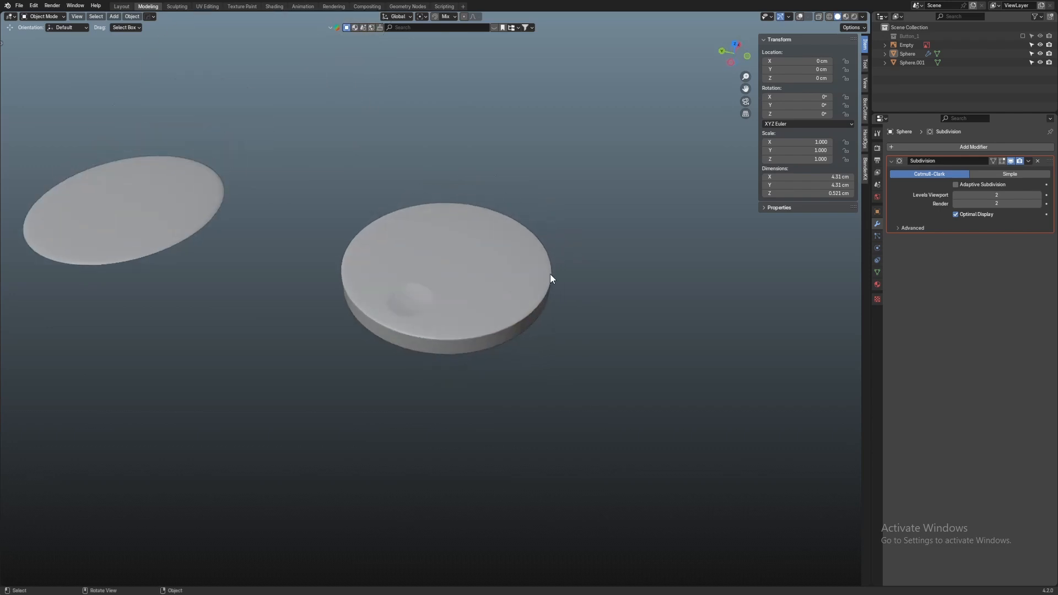
Delete the spare dome disc beside the knob, then select the knob and restore the overlays in top view
scroll(550, 273, down, 3)
click(270, 240)
key(x)
click(270, 241)
middle_drag(414, 280, 390, 316)
click(459, 296)
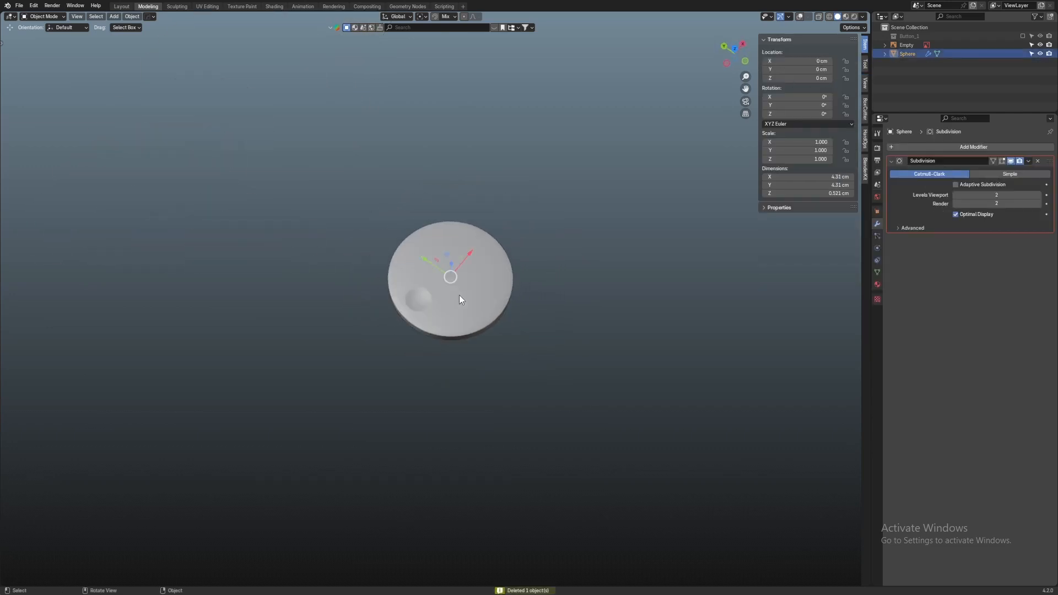
key(KP_7)
key(alt+shift+z)
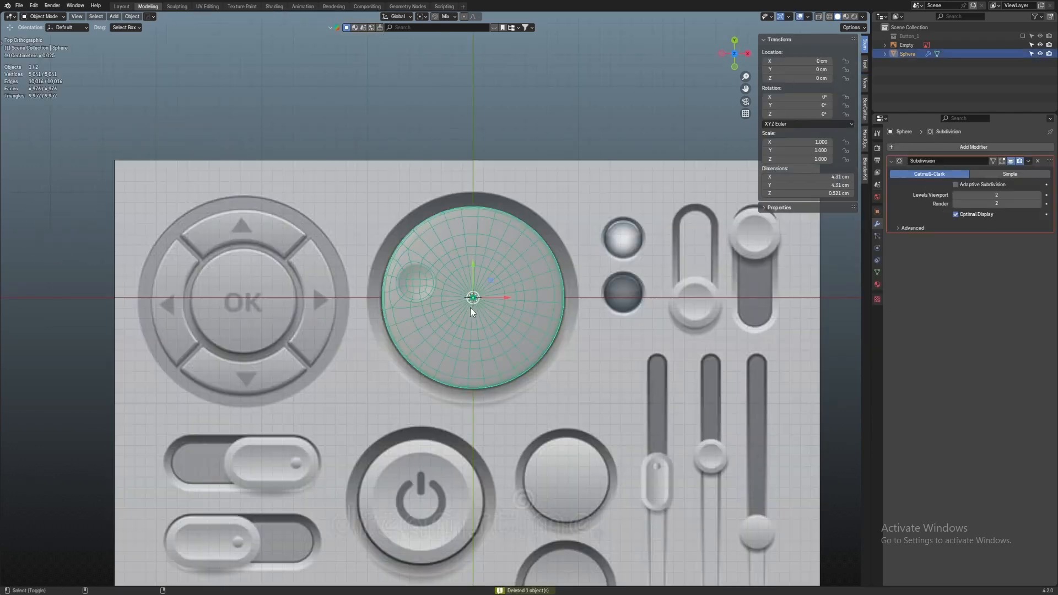
Show the Button_1 collection and move the dimpled knob about 4.91 cm along X
click(1023, 36)
scroll(540, 143, down, 1)
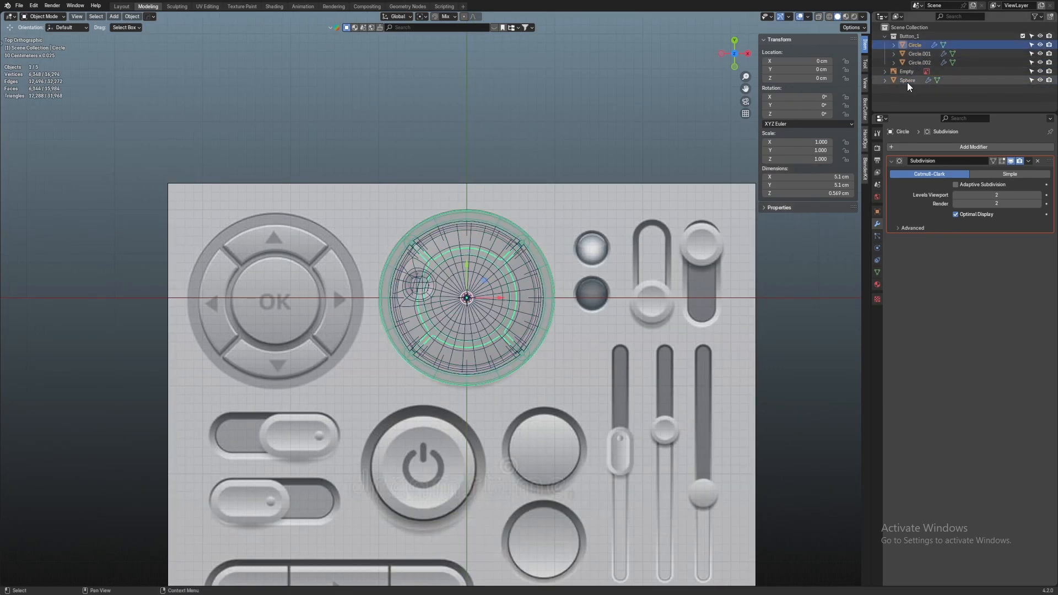
drag(499, 297, 675, 295)
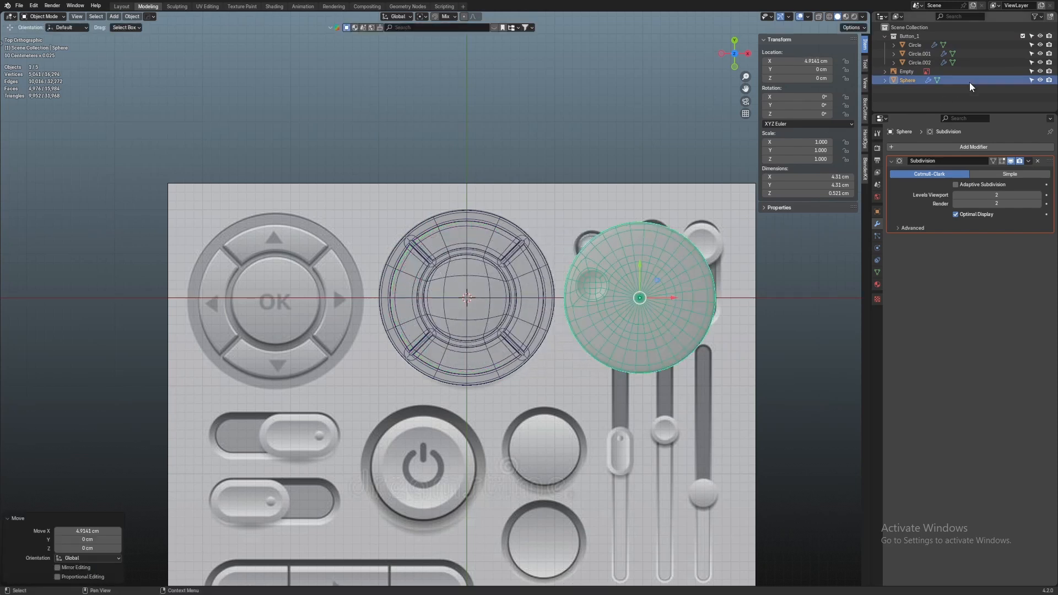
Hide the reference image and move both buttons together about 2.81 cm in the negative X direction
click(1040, 72)
scroll(519, 220, down, 3)
shift+middle_drag(520, 219, 497, 189)
drag(275, 175, 682, 363)
drag(508, 270, 450, 270)
key(alt+a)
scroll(492, 276, up, 1)
Place the 3D cursor at the segmented button's origin and snap the dimpled knob onto it
click(490, 276)
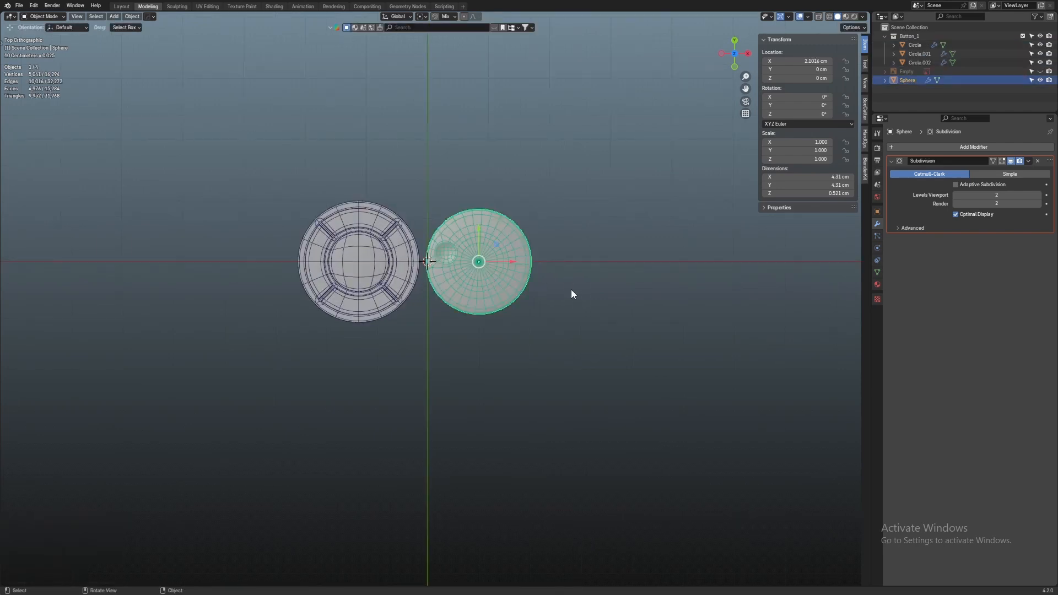
key(s)
right_click(587, 301)
click(370, 259)
key(shift+s)
click(504, 256)
key(shift+s)
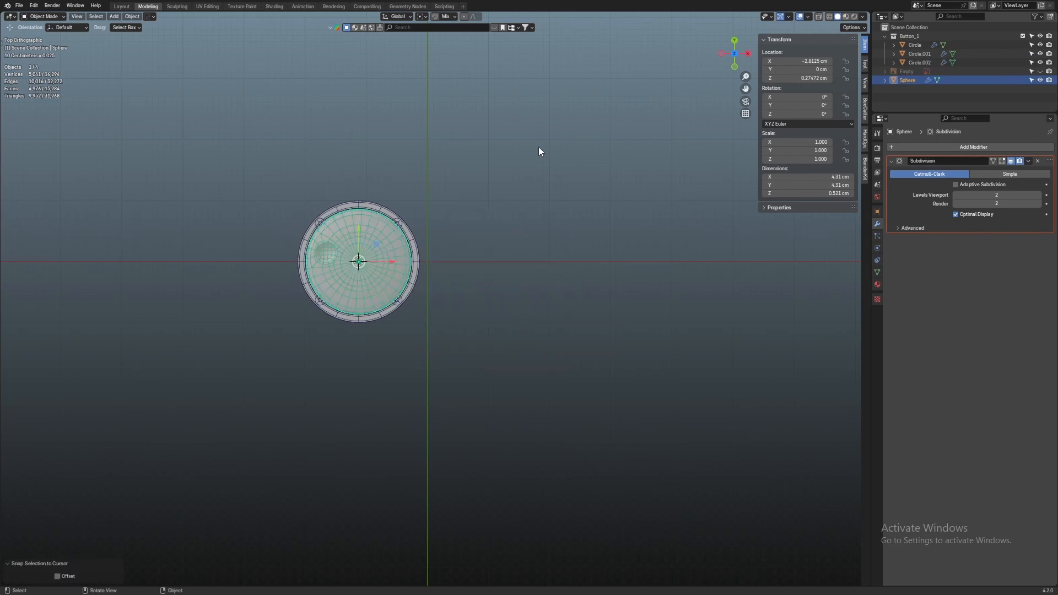
Scale the knob by 1.139 to match the segmented button's diameter and move it along X to about 2.46 cm
scroll(536, 152, up, 2)
key(s)
click(553, 206)
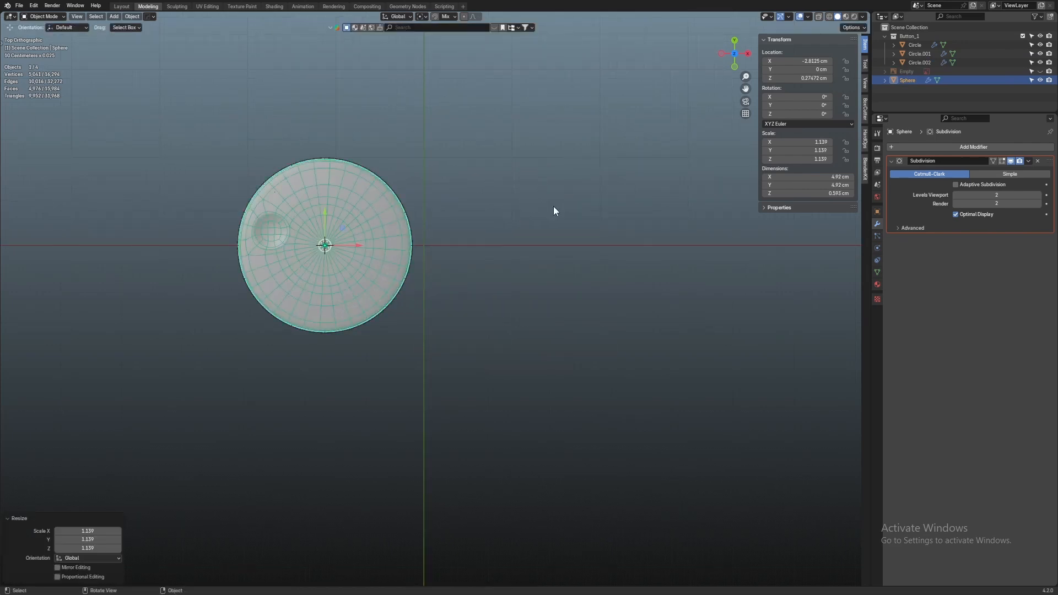
key(g)
click(541, 257)
click(606, 217)
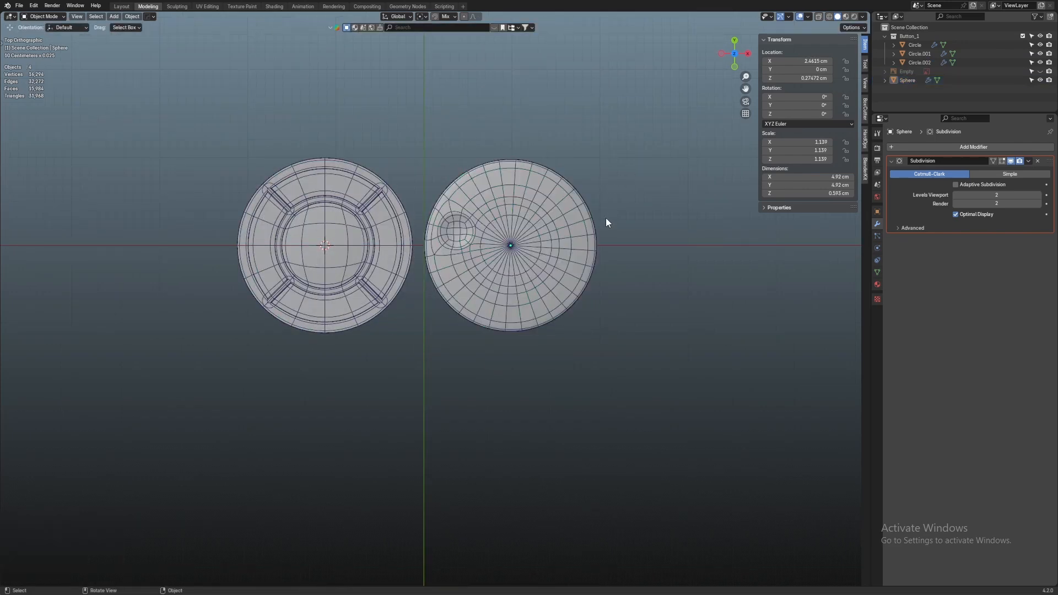
Adjust the knob's position beside the segmented button to about 2.59 cm in X and 0.43 cm in Z
middle_drag(606, 217, 463, 207)
click(483, 228)
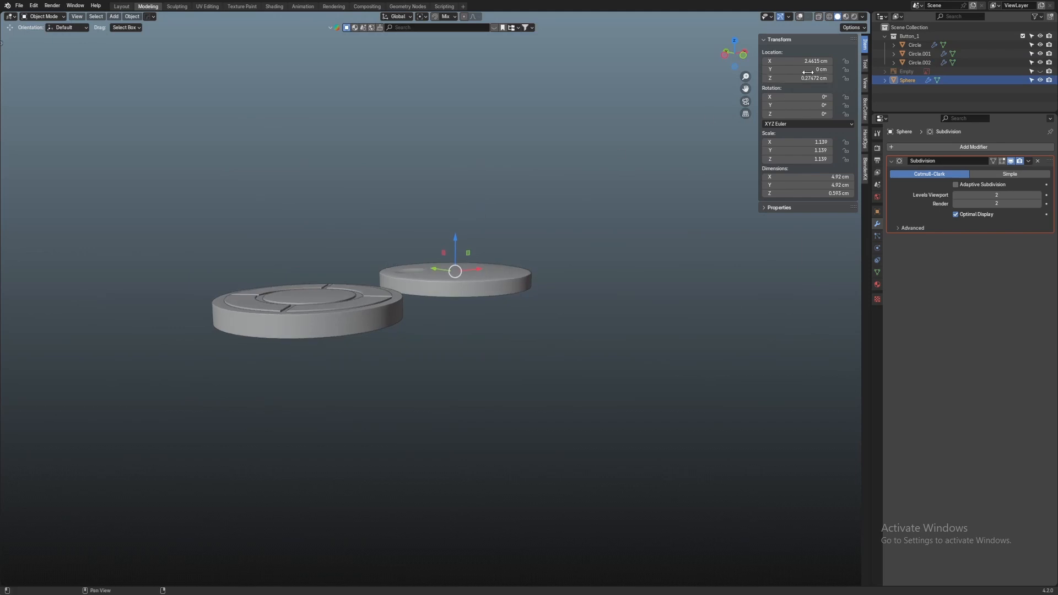
click(744, 55)
drag(523, 247, 523, 266)
middle_drag(472, 182, 393, 258)
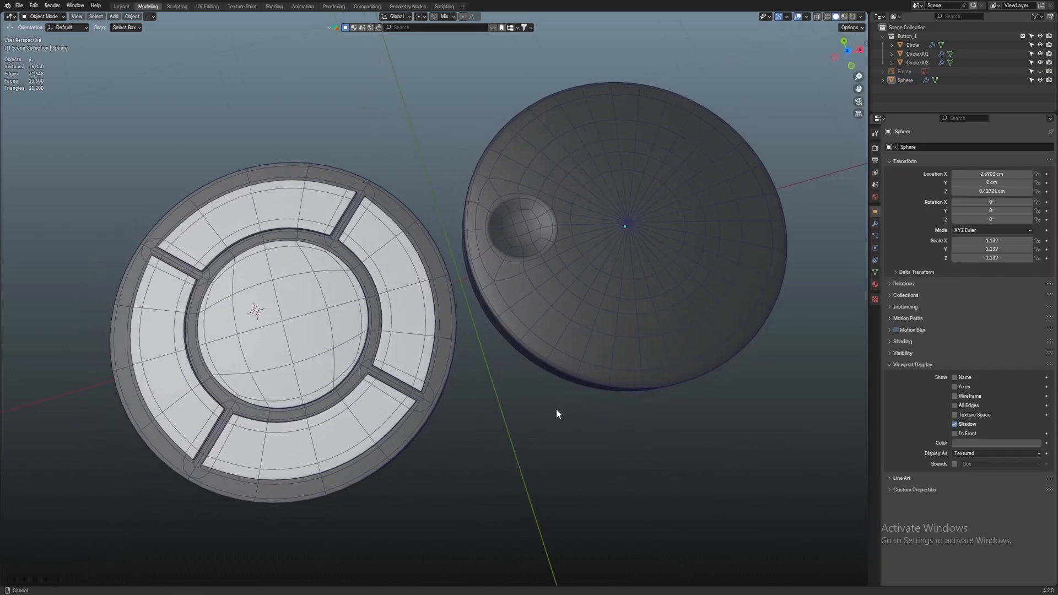
Inspect the segmented button's panels and grooves and the knob's dimple up close from several angles
middle_drag(557, 409, 669, 408)
middle_drag(815, 402, 671, 395)
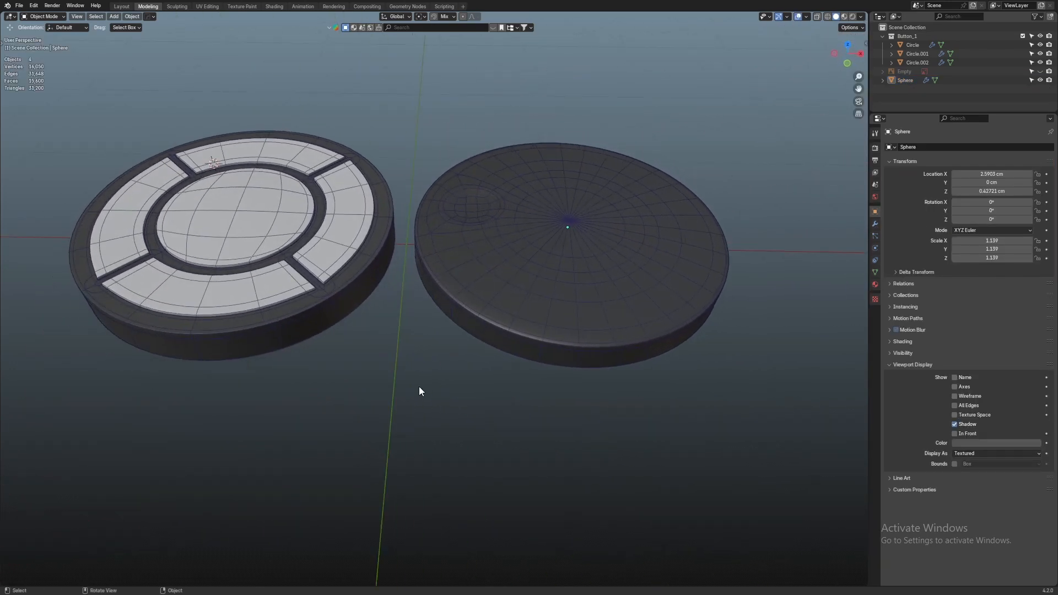
scroll(416, 386, up, 1)
middle_drag(292, 381, 310, 395)
shift+middle_drag(231, 379, 399, 343)
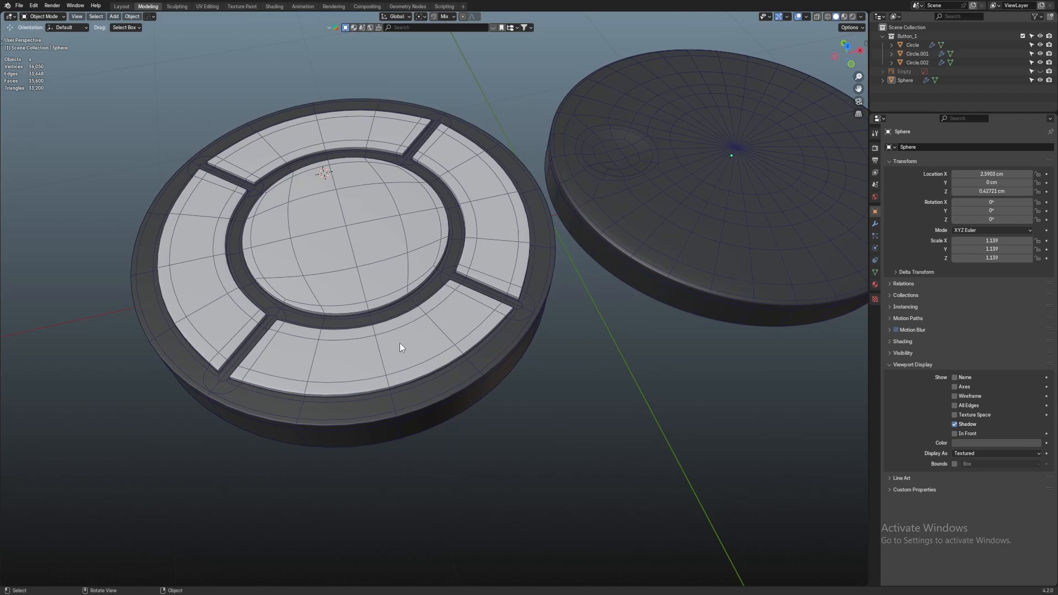
click(298, 215)
scroll(325, 368, up, 3)
middle_drag(326, 406, 441, 436)
click(543, 339)
scroll(539, 369, down, 1)
middle_drag(538, 380, 586, 340)
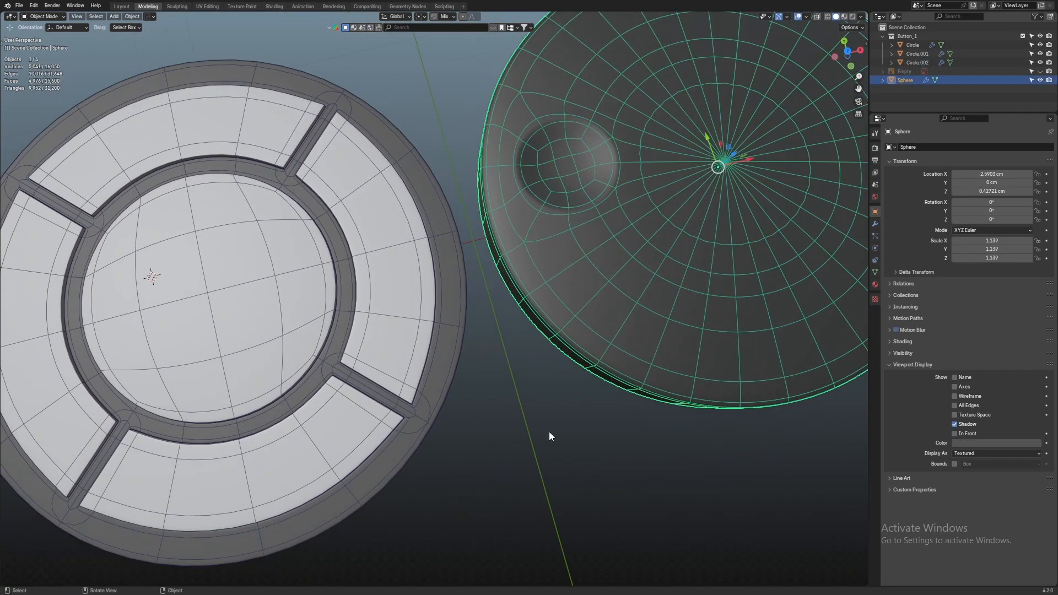
Compare the two buttons side by side from the top and from angled views, checking their topology
scroll(576, 420, down, 2)
shift+middle_drag(506, 402, 618, 406)
key(KP_7)
click(534, 442)
scroll(535, 443, up, 2)
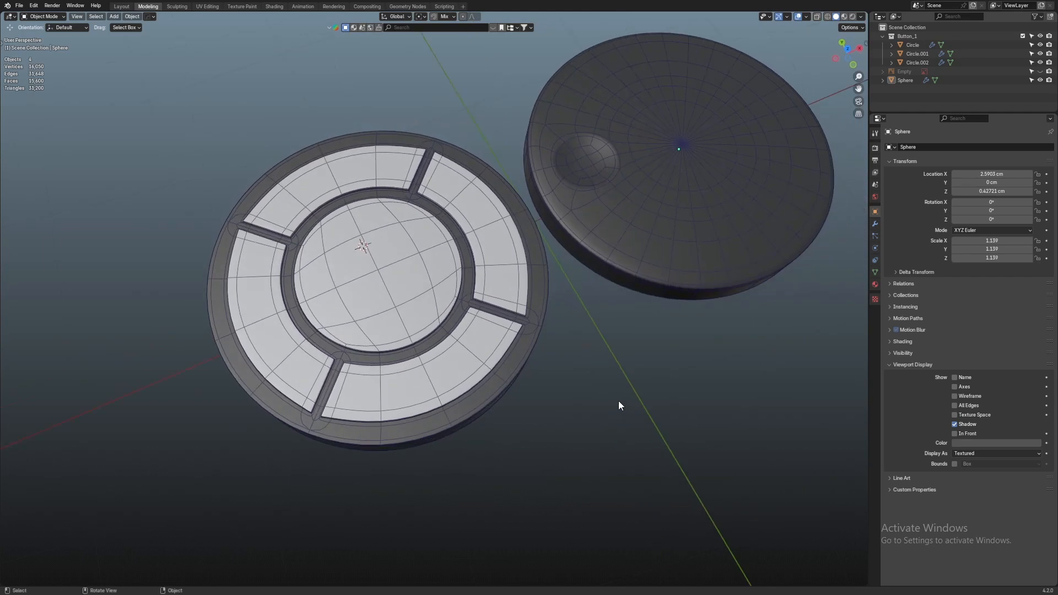
scroll(628, 405, up, 4)
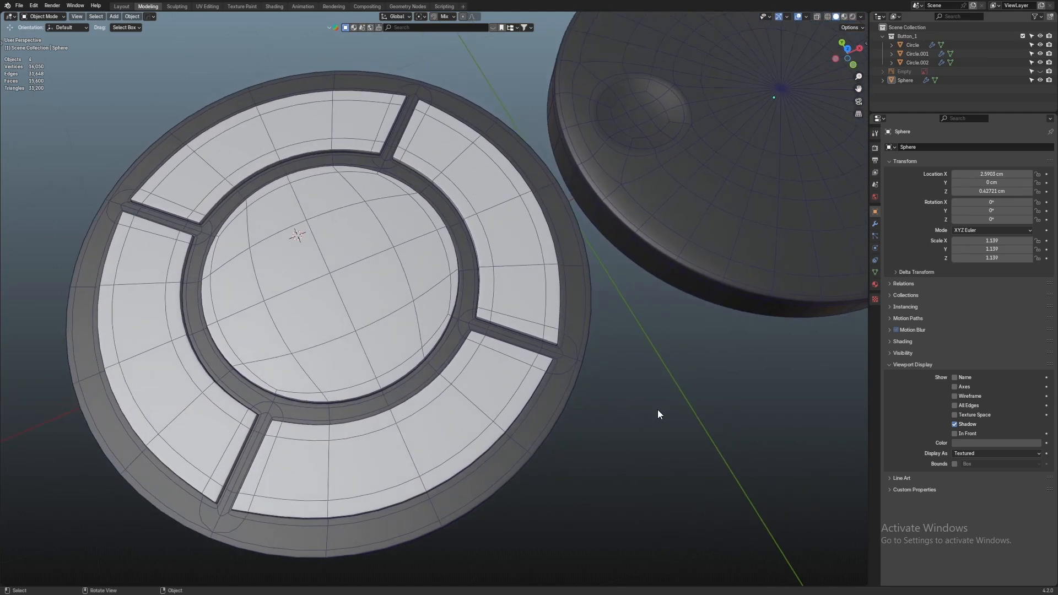
scroll(657, 411, down, 3)
middle_drag(656, 408, 704, 429)
scroll(250, 437, up, 1)
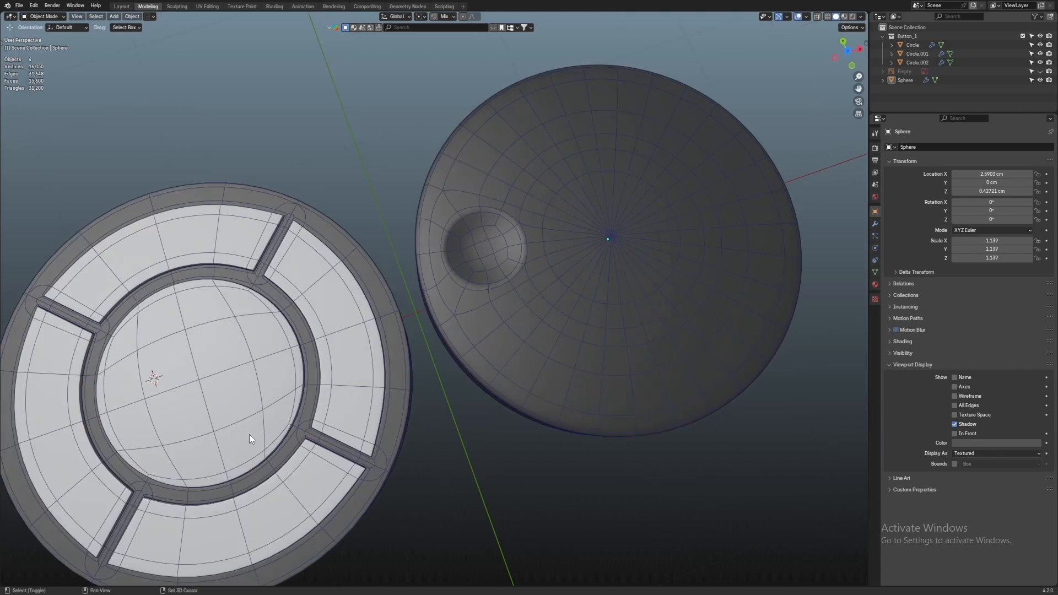
shift+middle_drag(250, 437, 342, 410)
scroll(575, 456, down, 2)
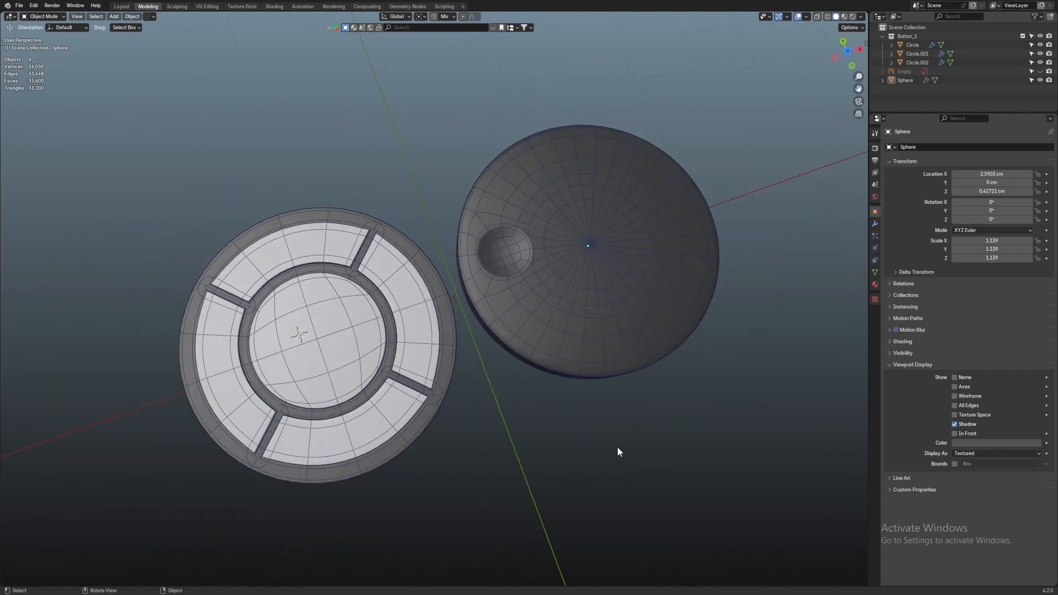
key(KP_7)
scroll(472, 408, up, 2)
scroll(437, 415, up, 1)
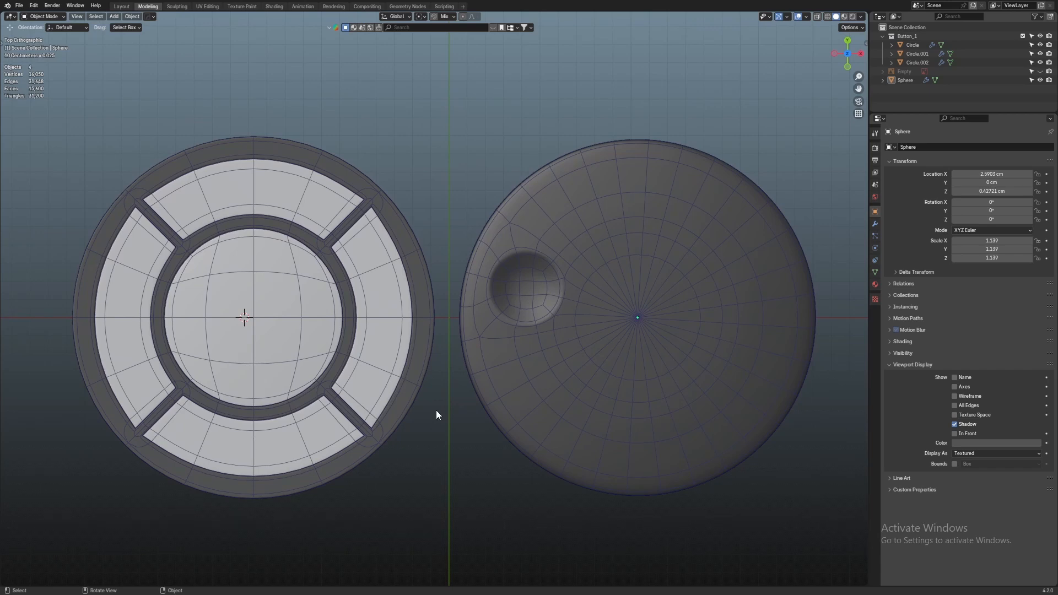
middle_drag(437, 432, 590, 414)
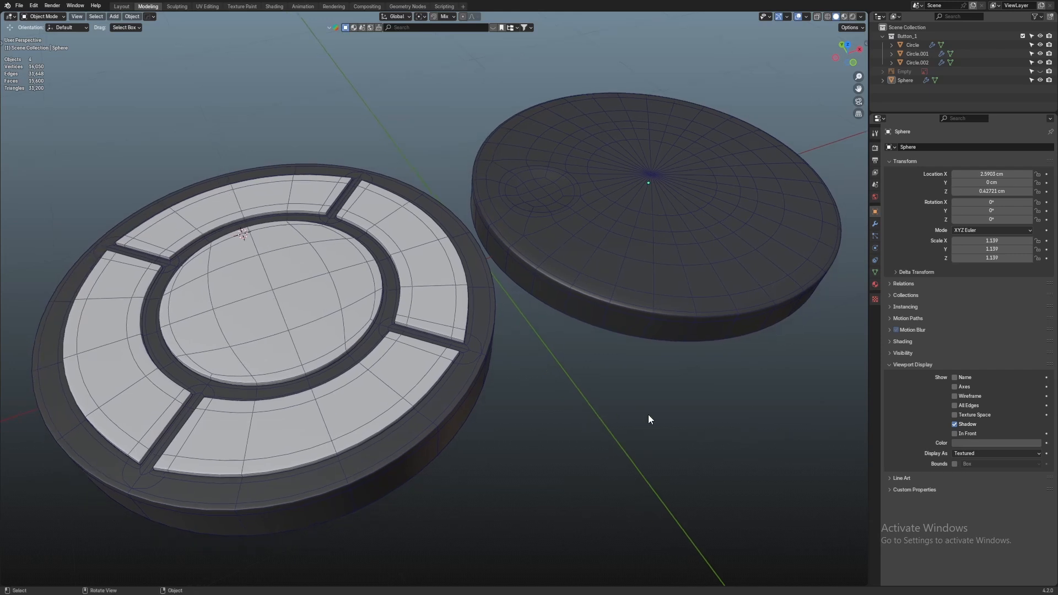
middle_drag(649, 418, 697, 416)
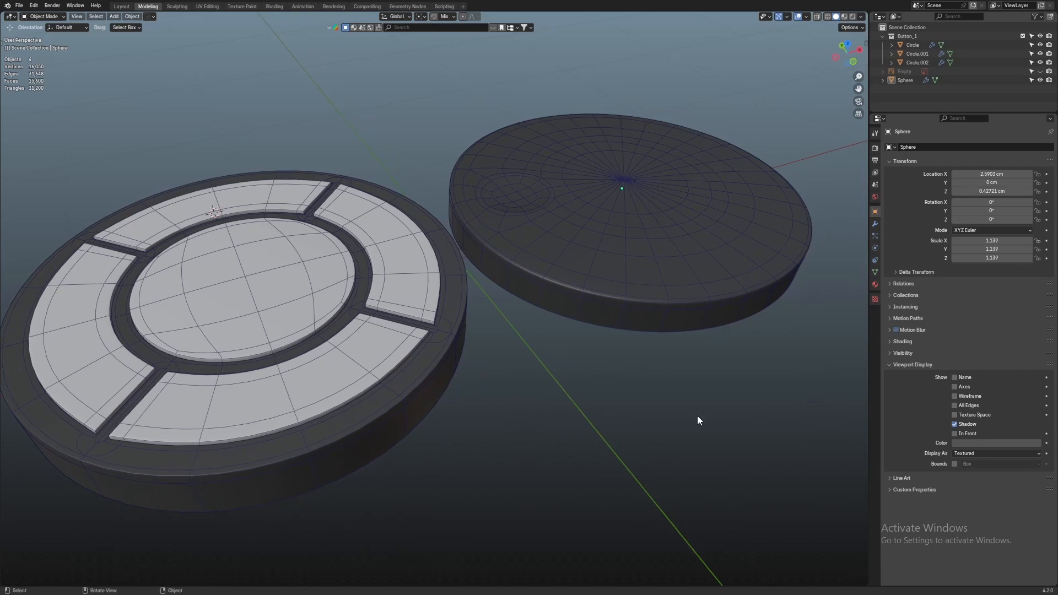
shift+middle_drag(519, 422, 574, 426)
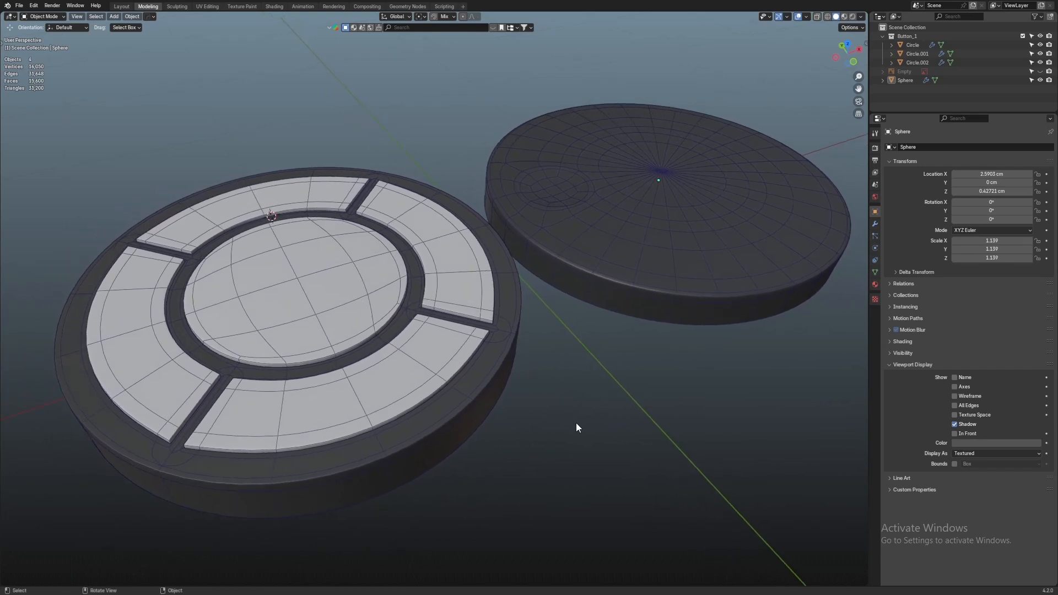